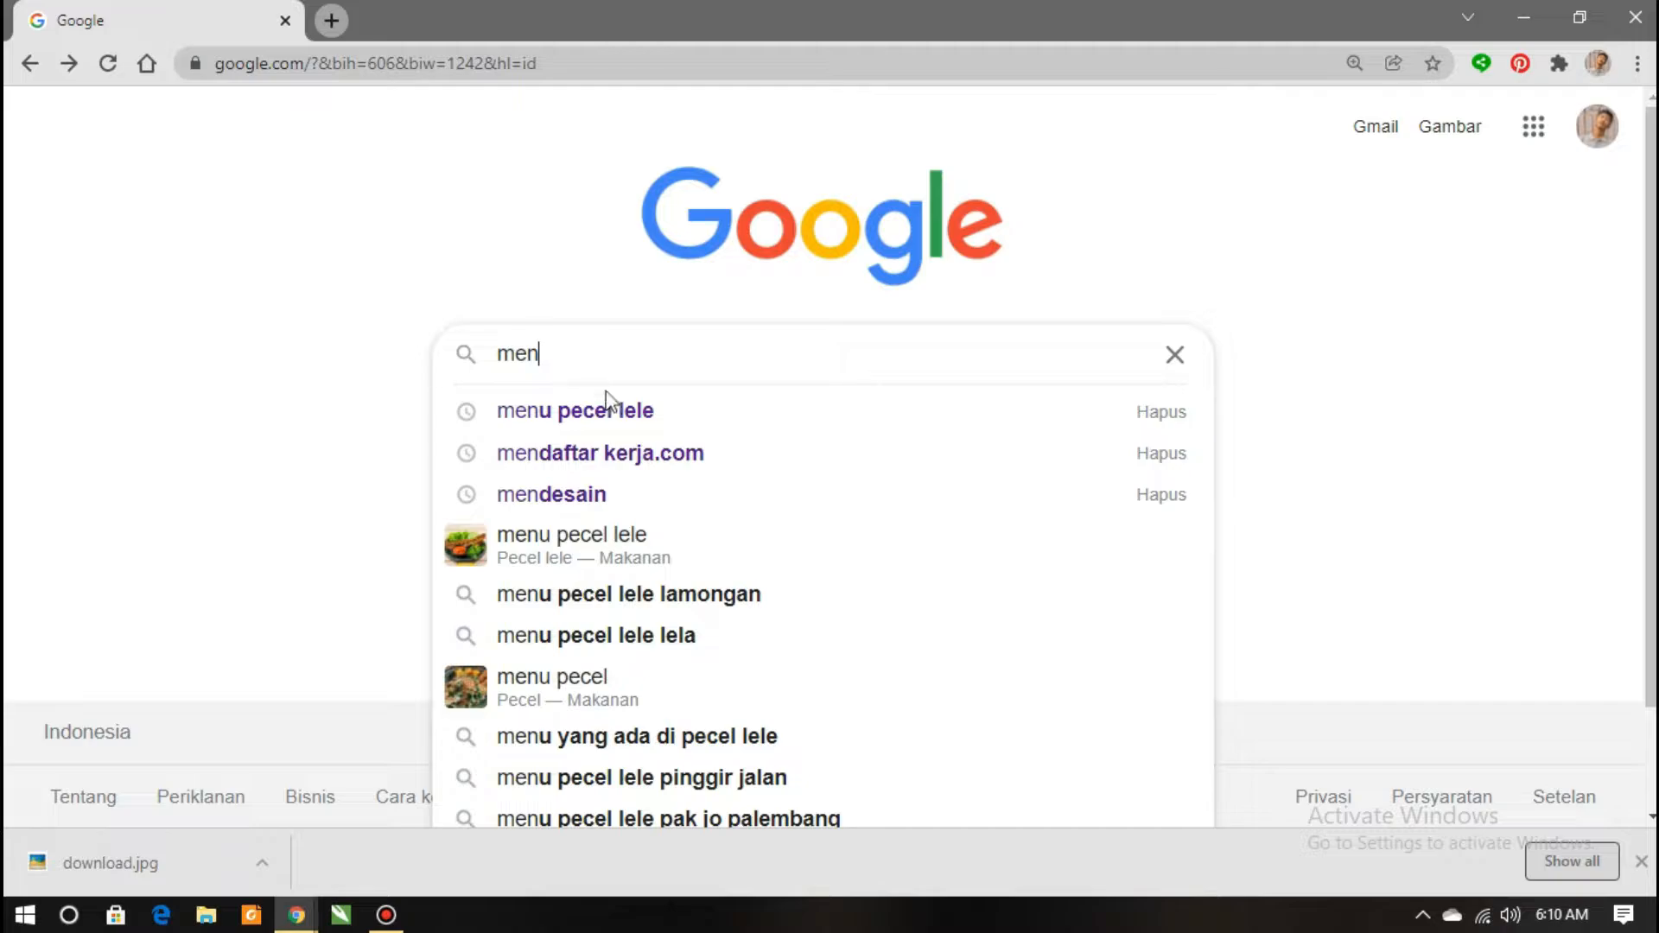
Search for "menu pecel lele" and browse the image results
click(612, 408)
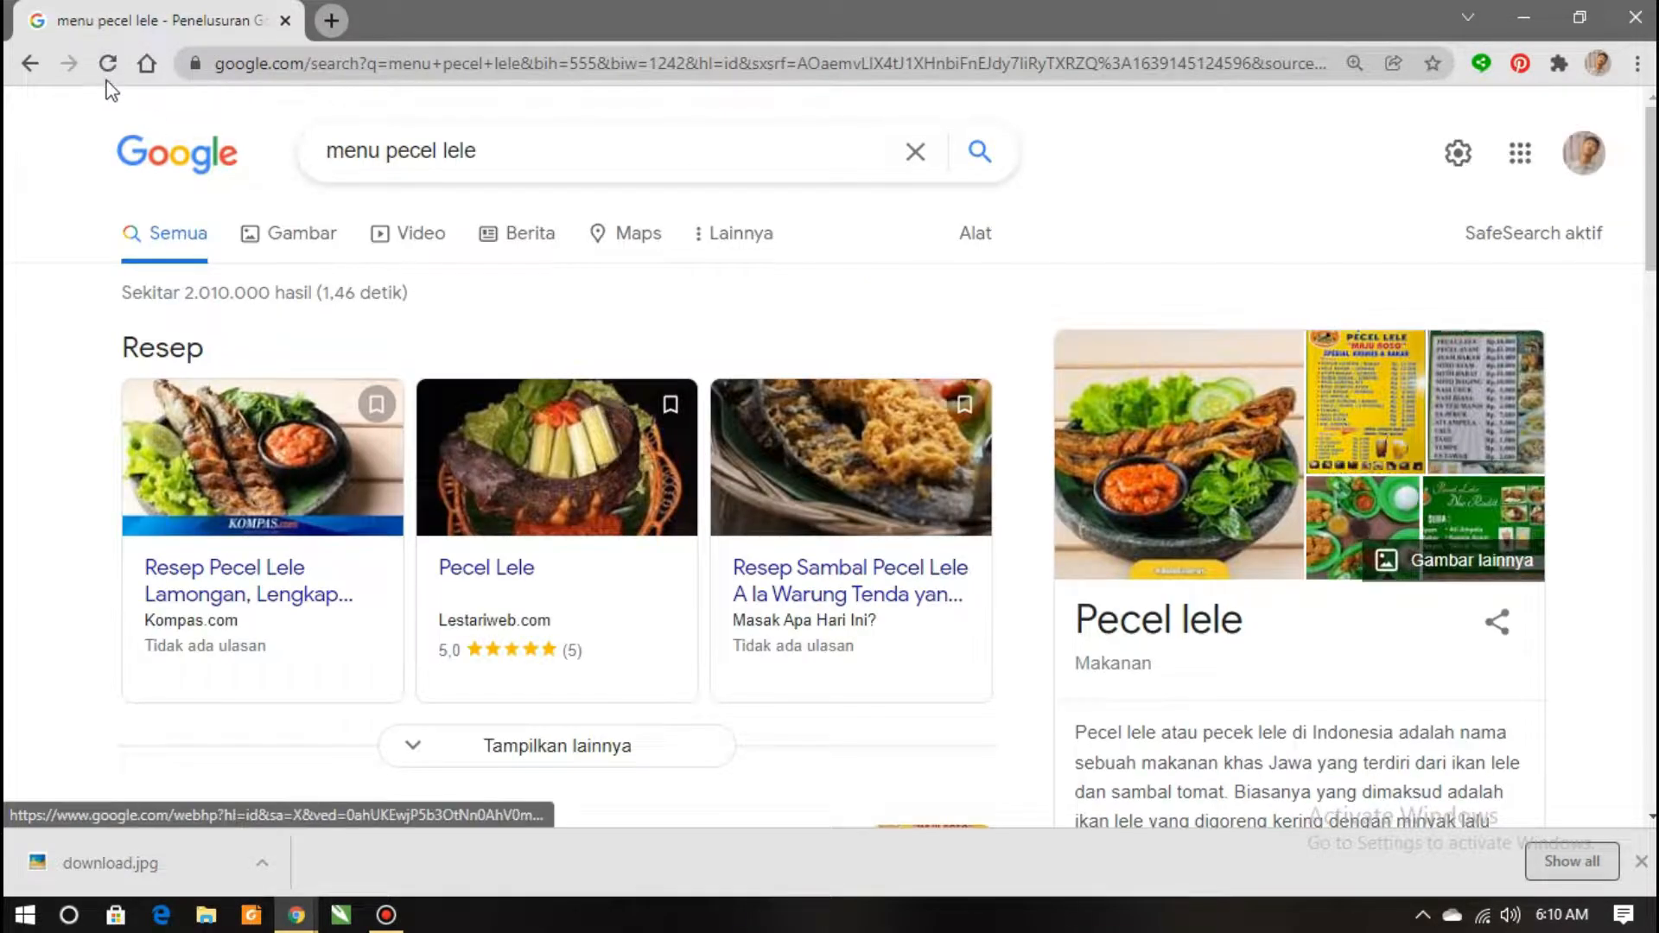
click(311, 247)
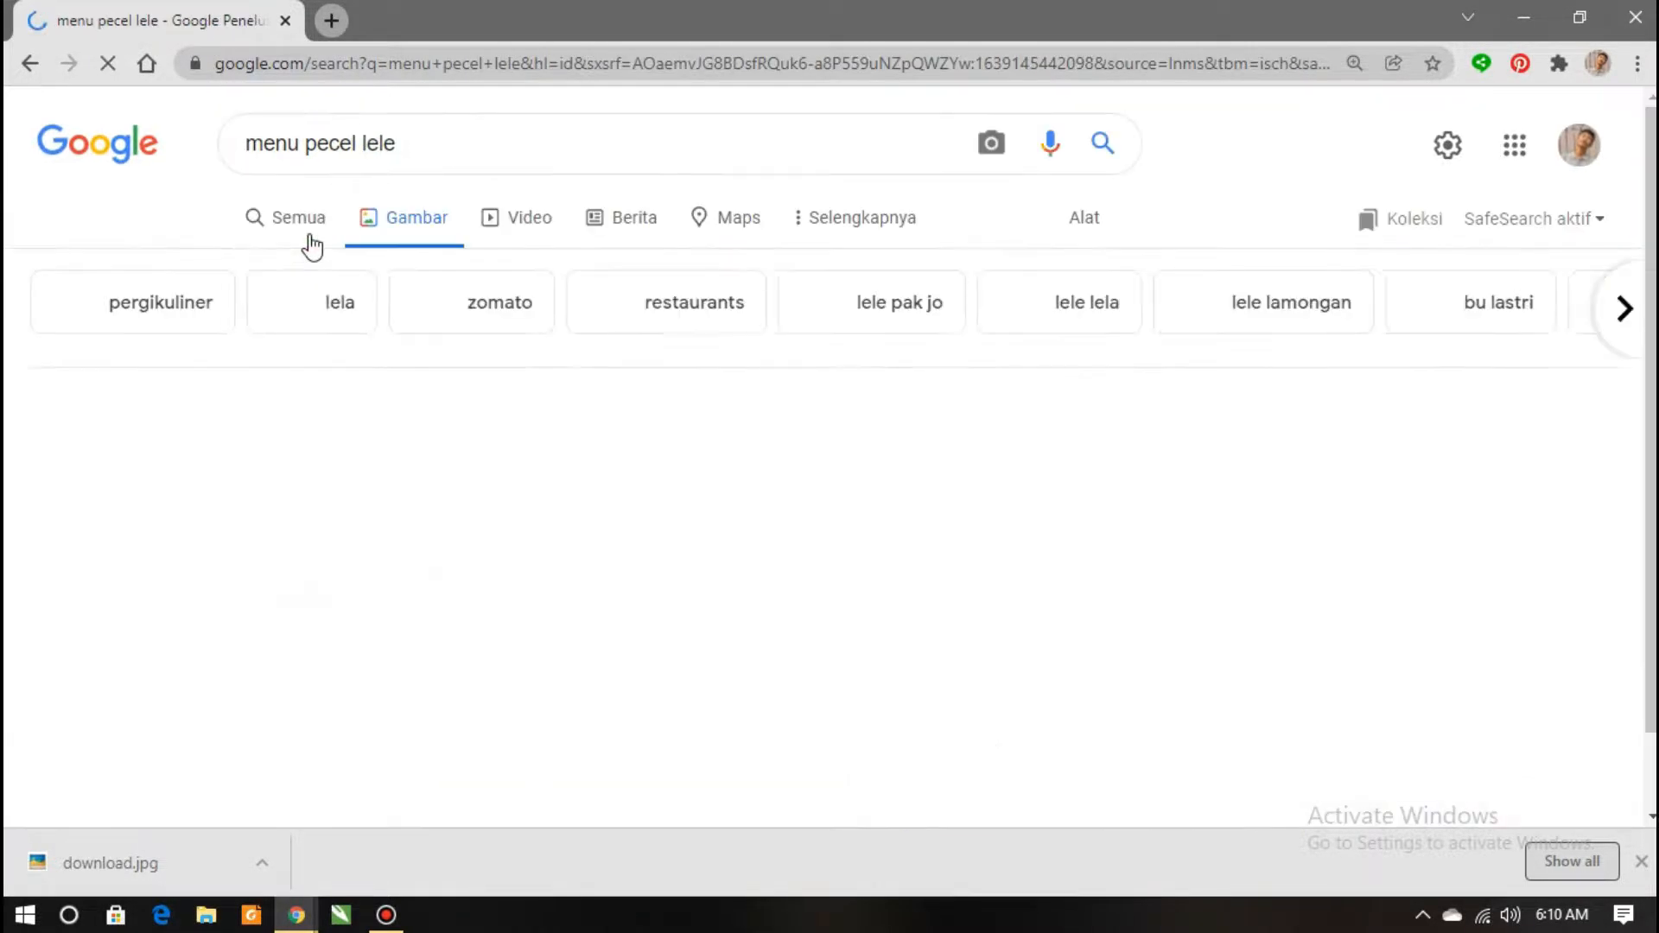
scroll(491, 597, down, 3)
scroll(491, 596, down, 3)
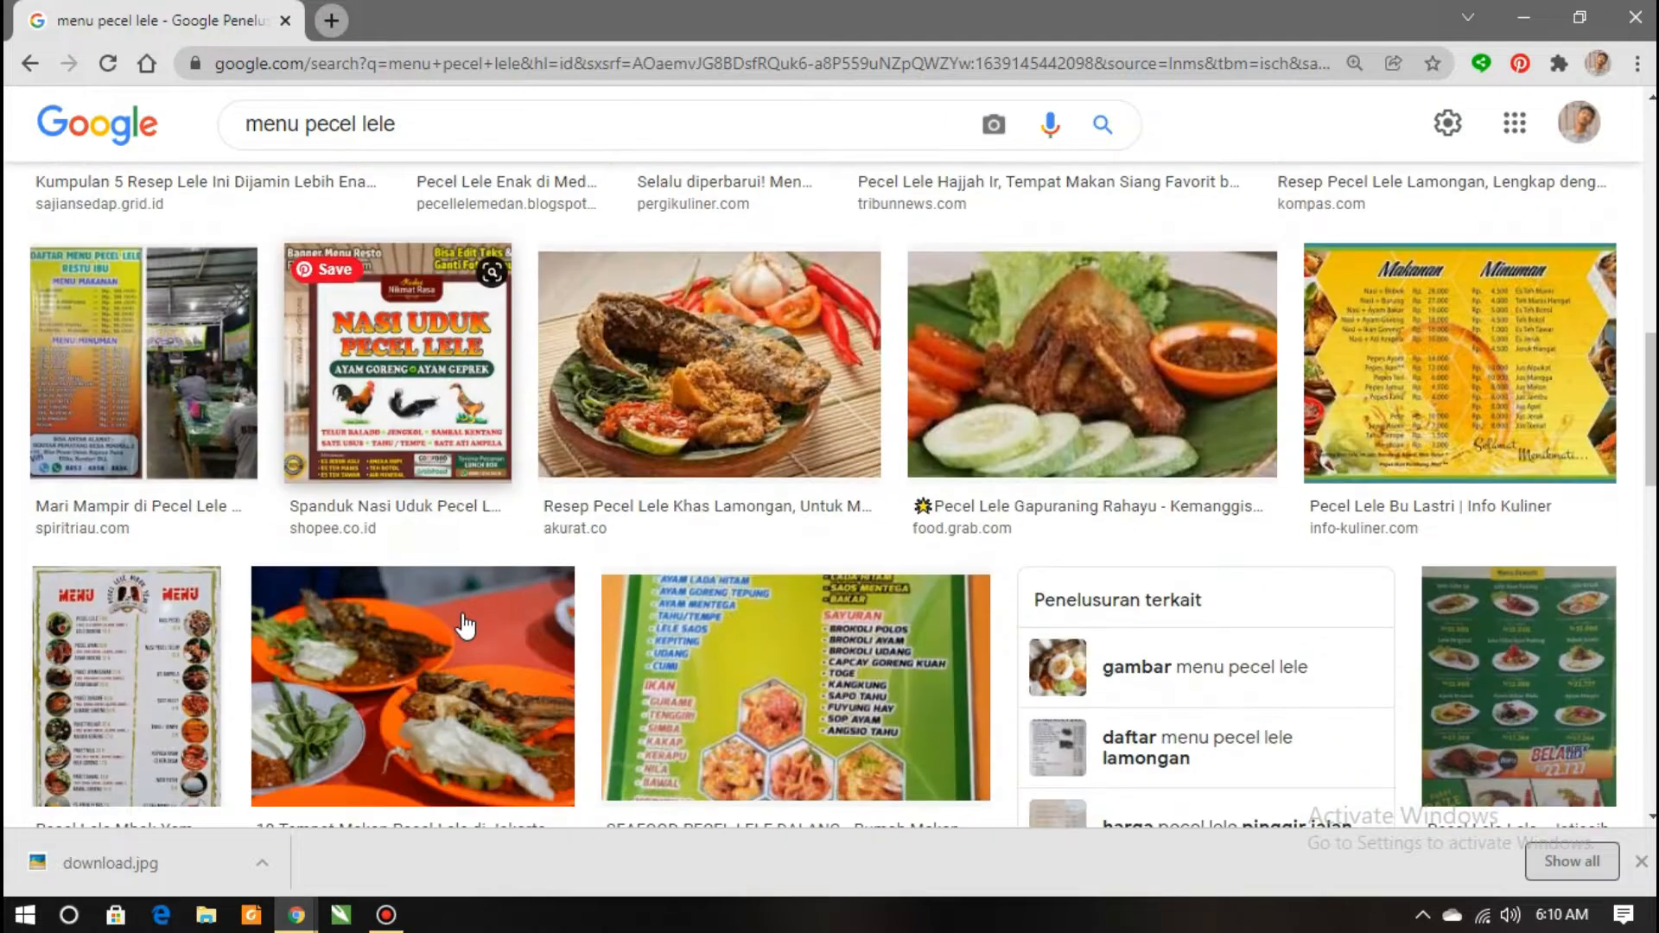
scroll(491, 596, up, 10)
Save the PergiKuliner "DAFTAR MENU" image as a JPEG named Menu in the MEMBUAT MENU PECEL LELE folder
click(158, 704)
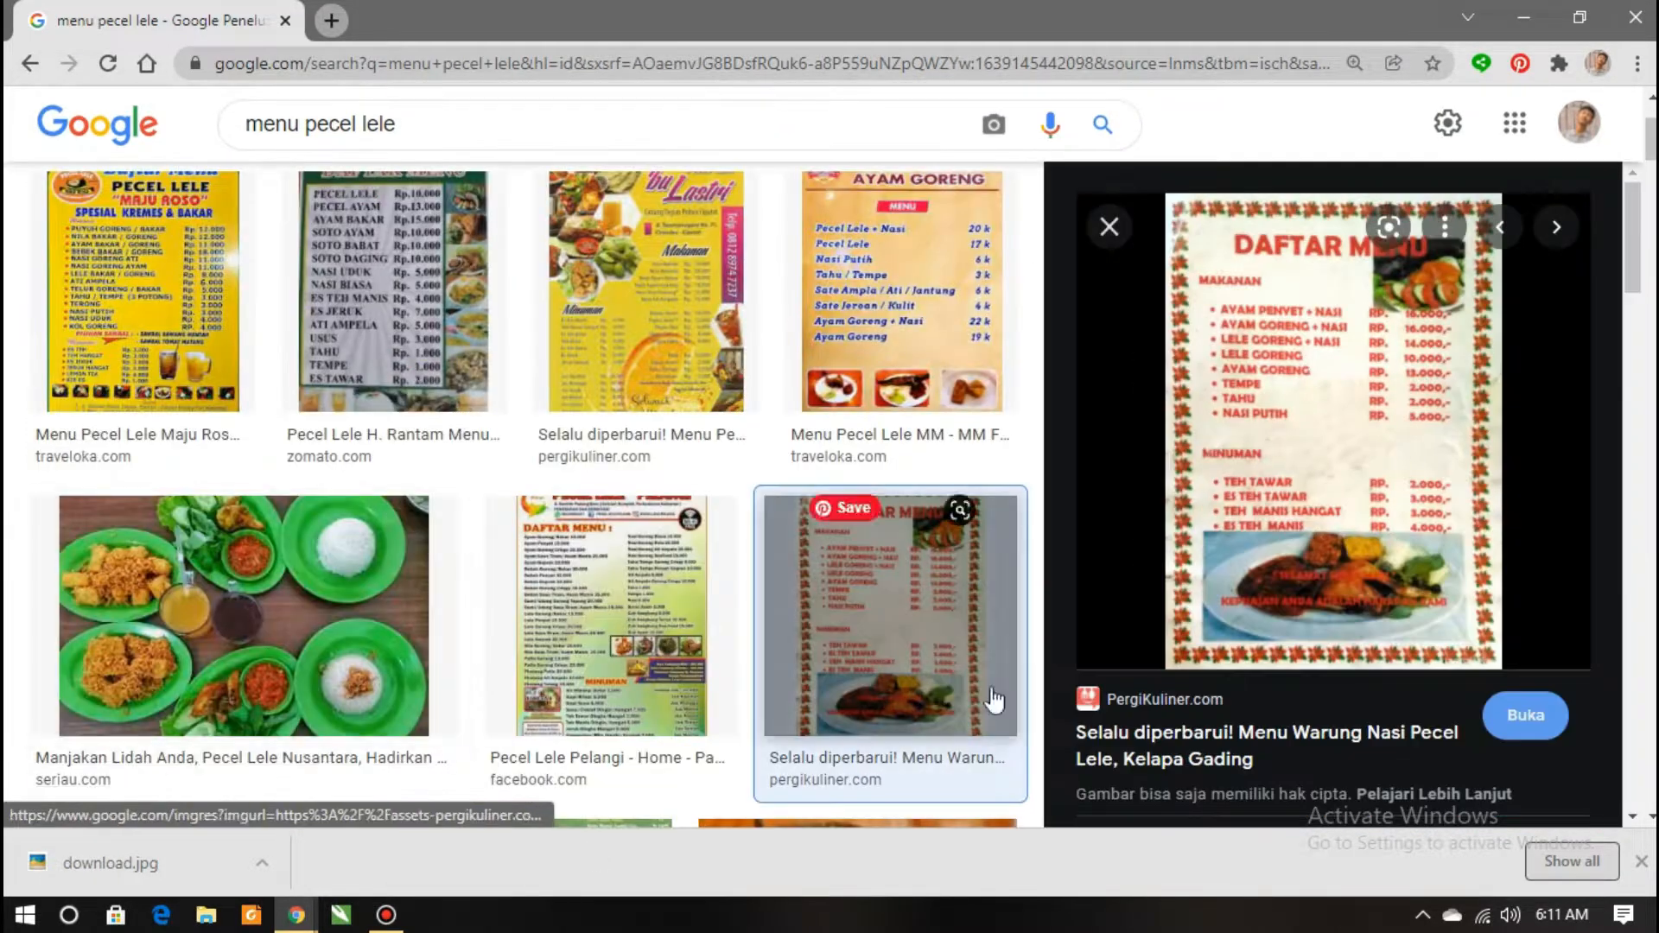
right_click(1301, 452)
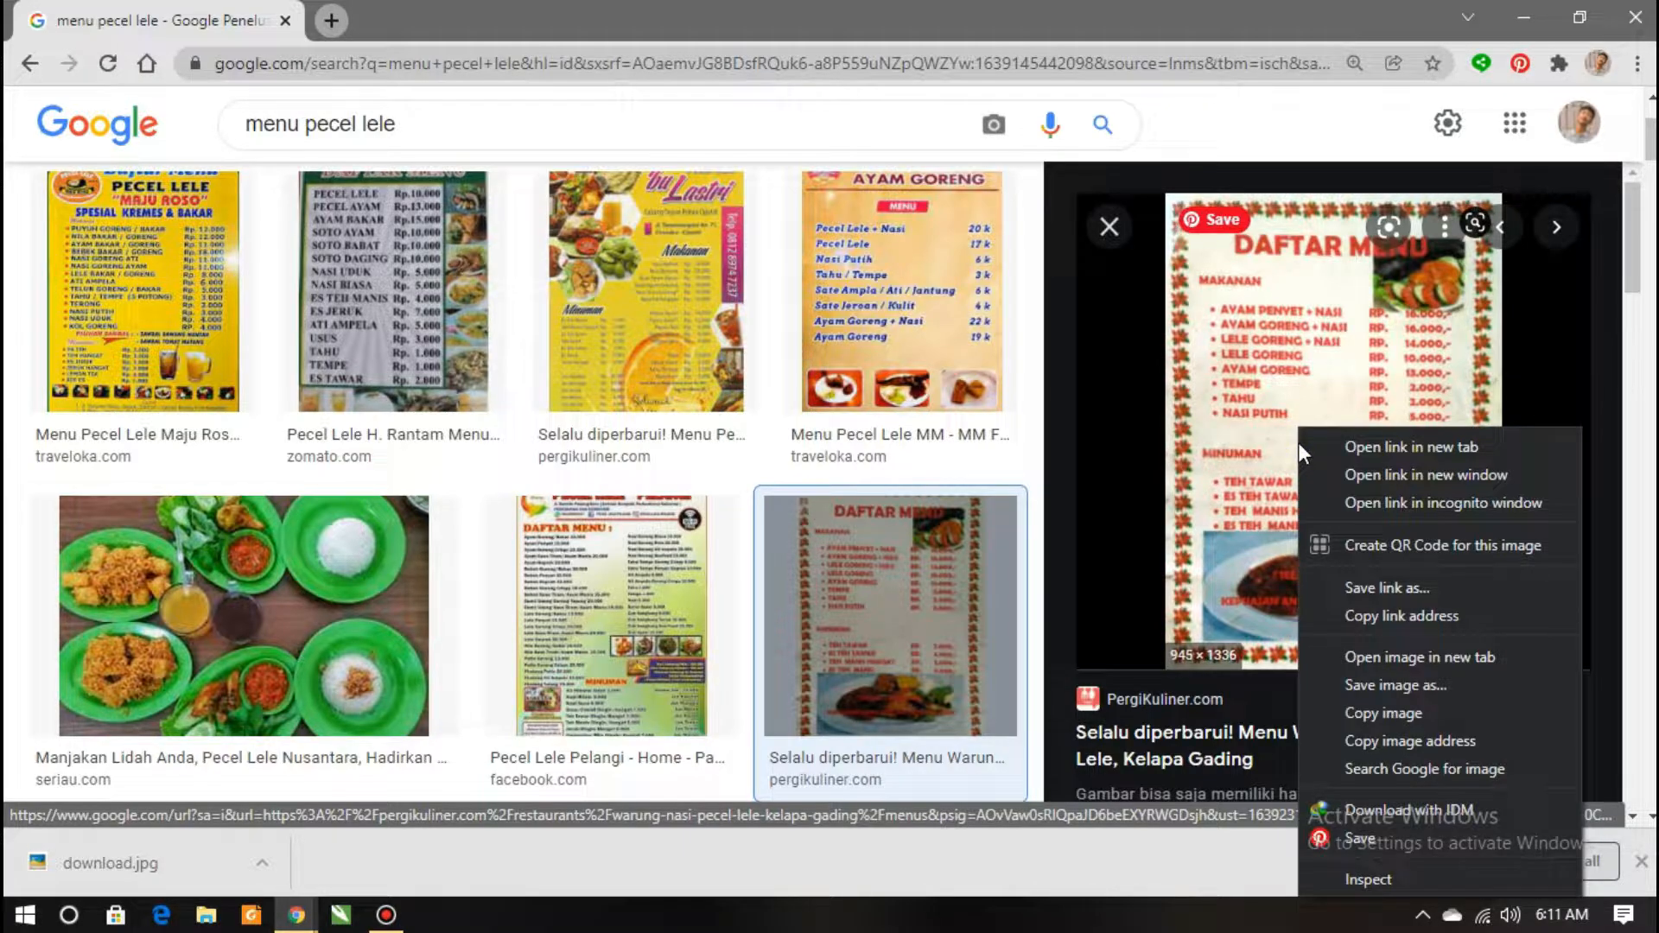
click(1417, 684)
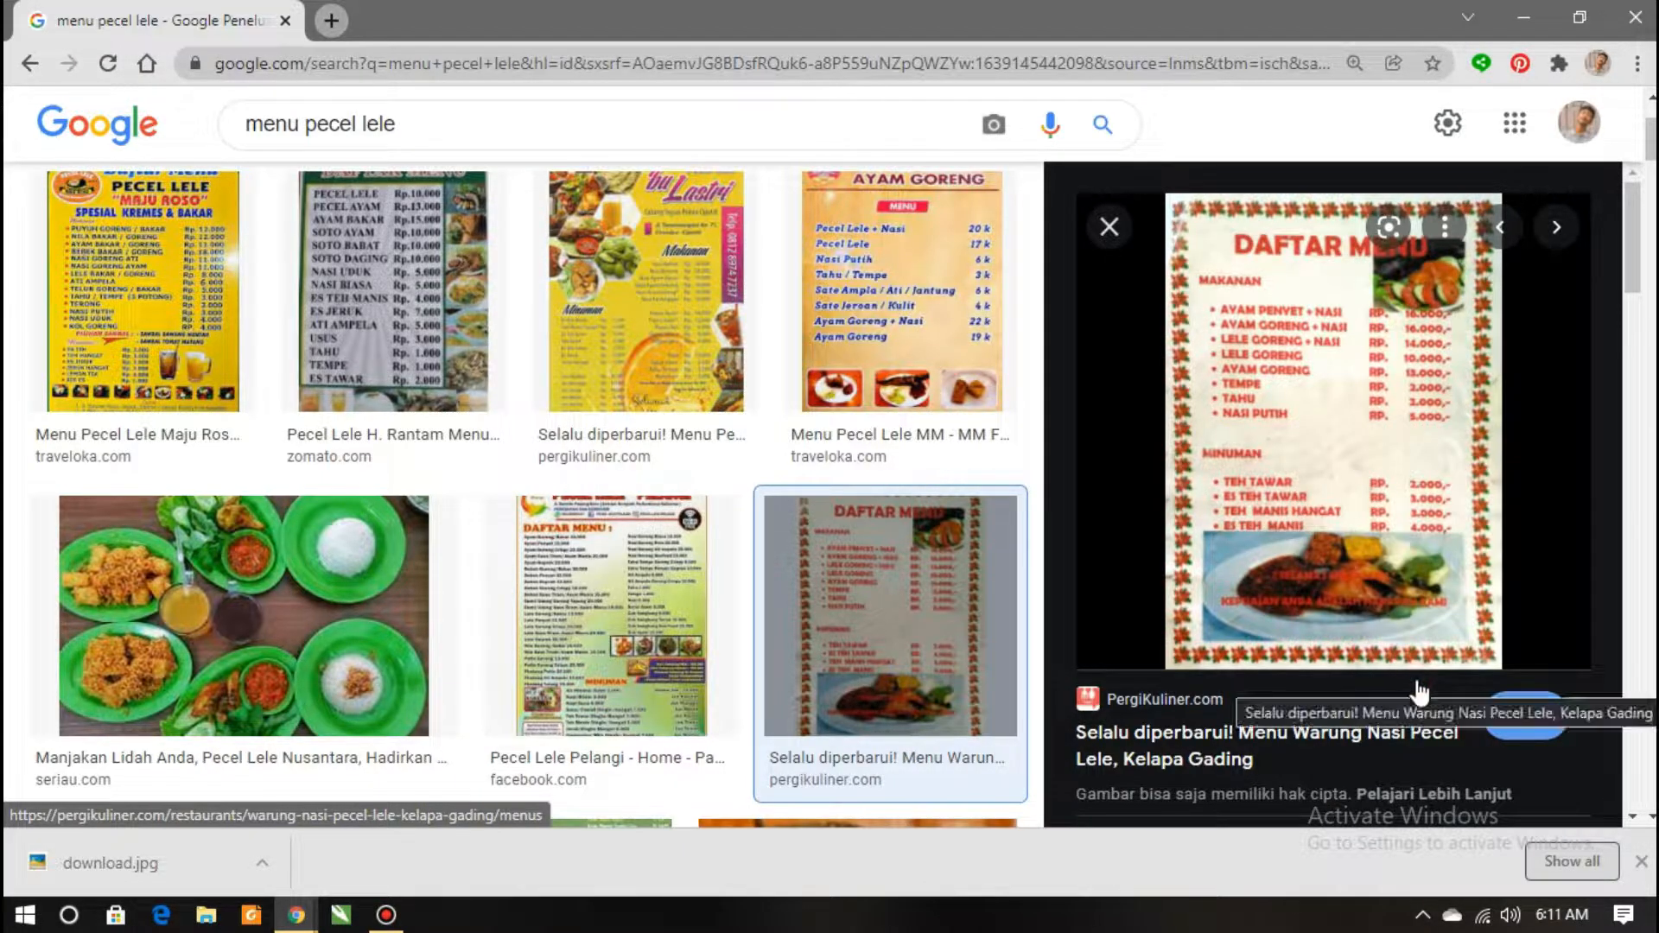
text(M)
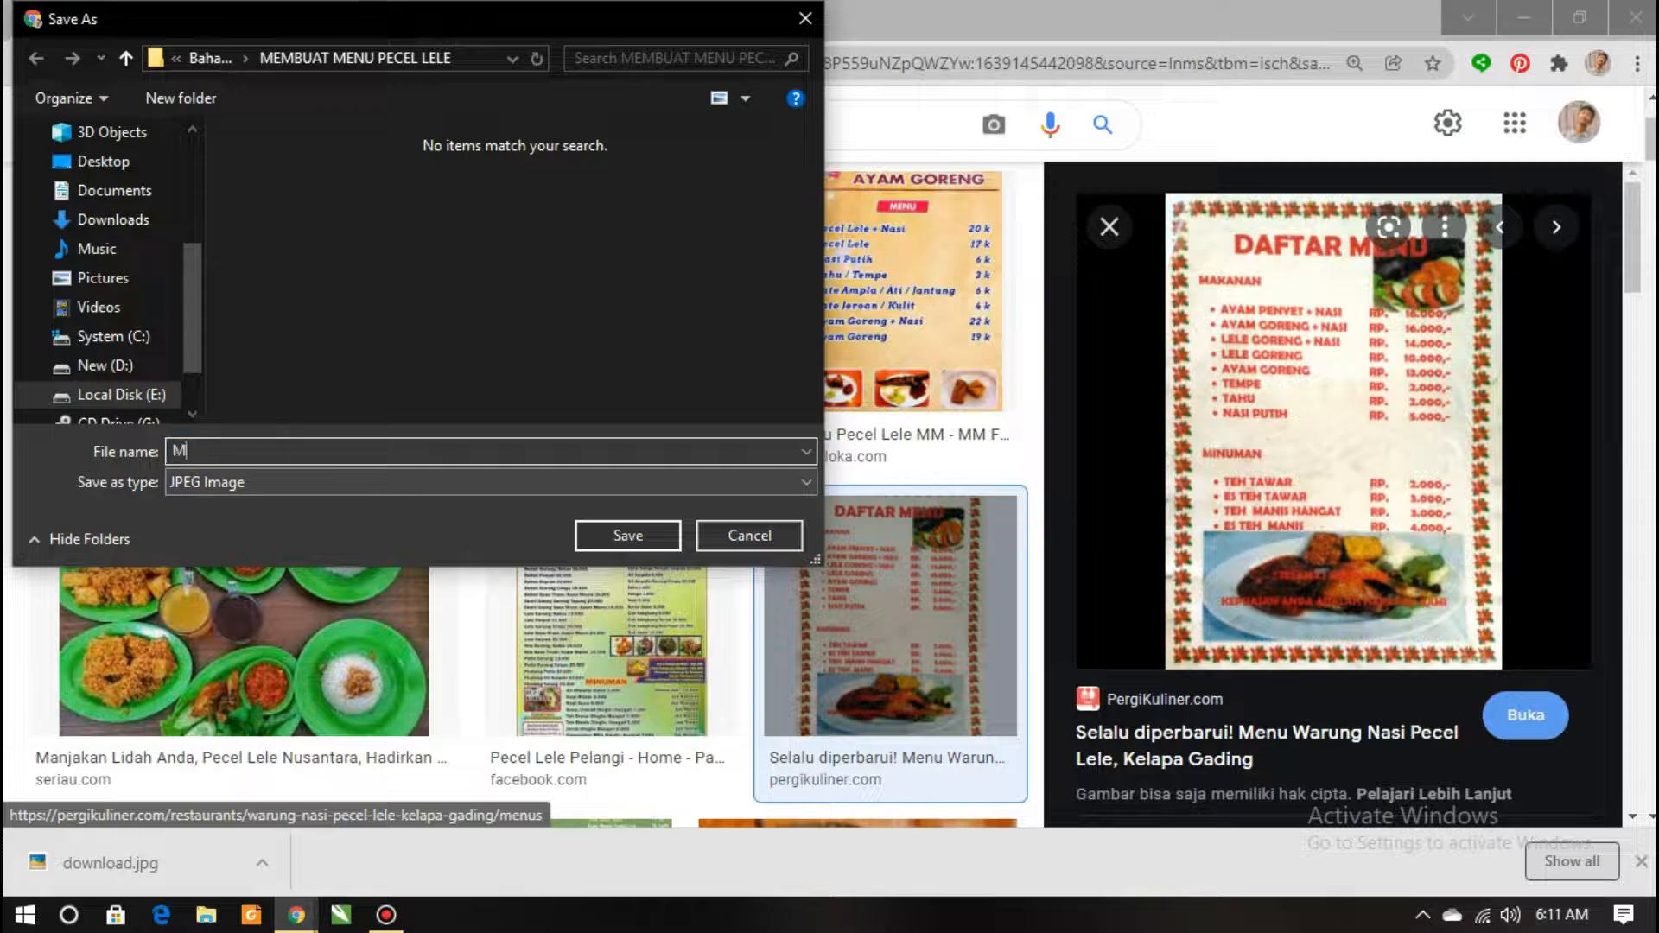
text(enu)
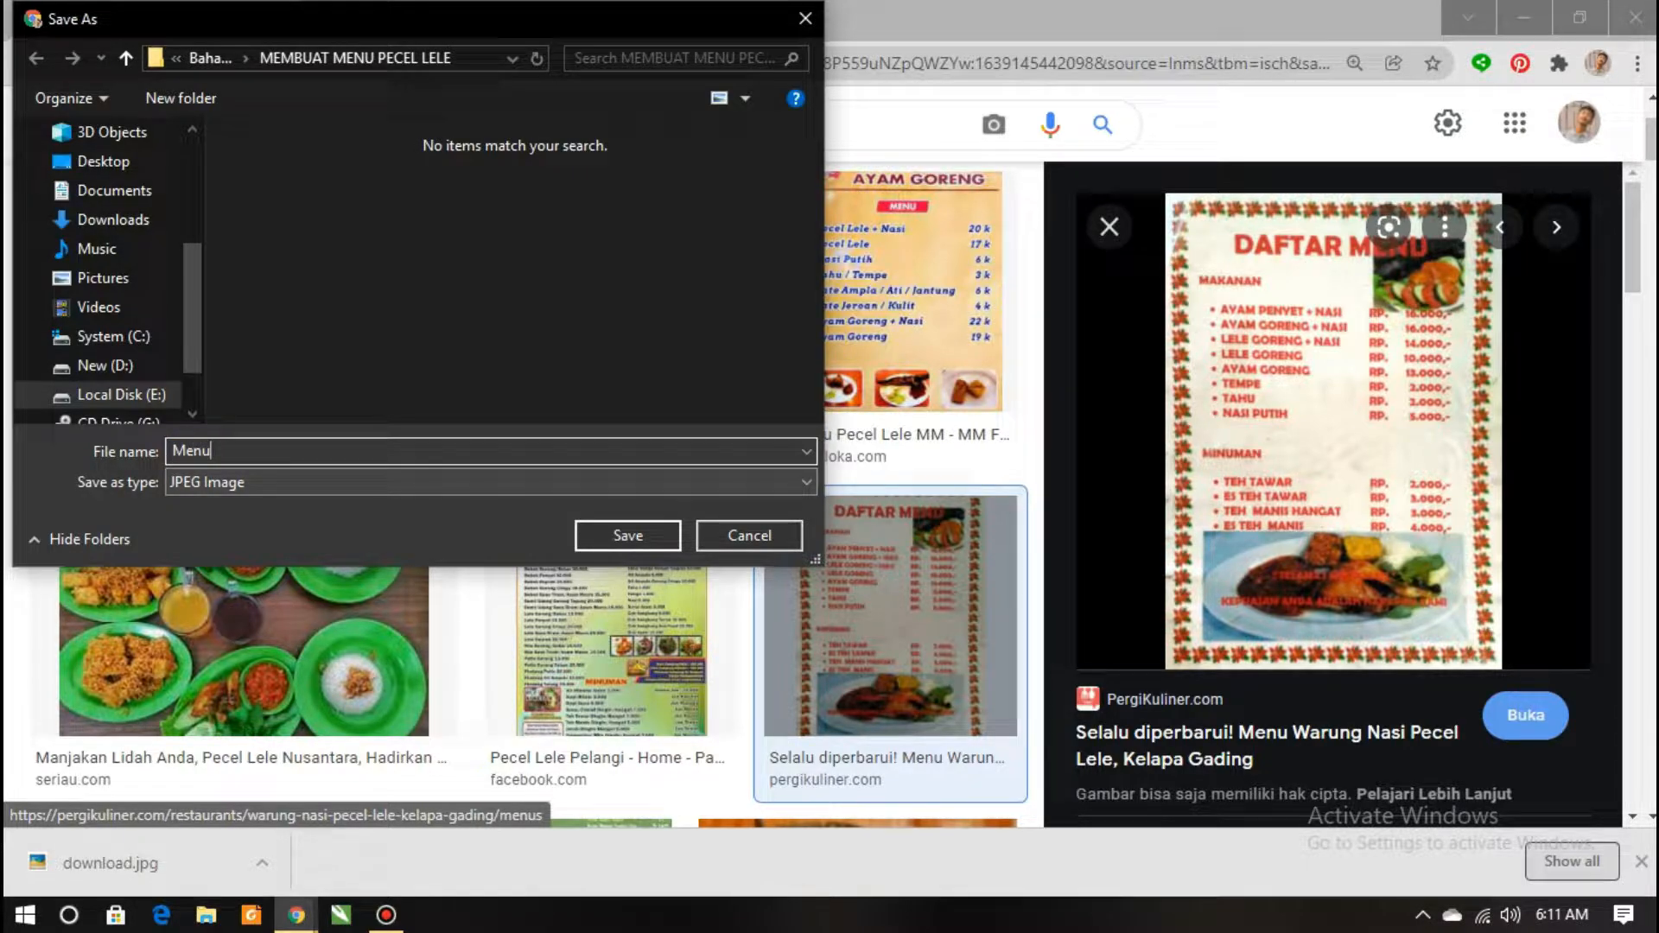
click(636, 547)
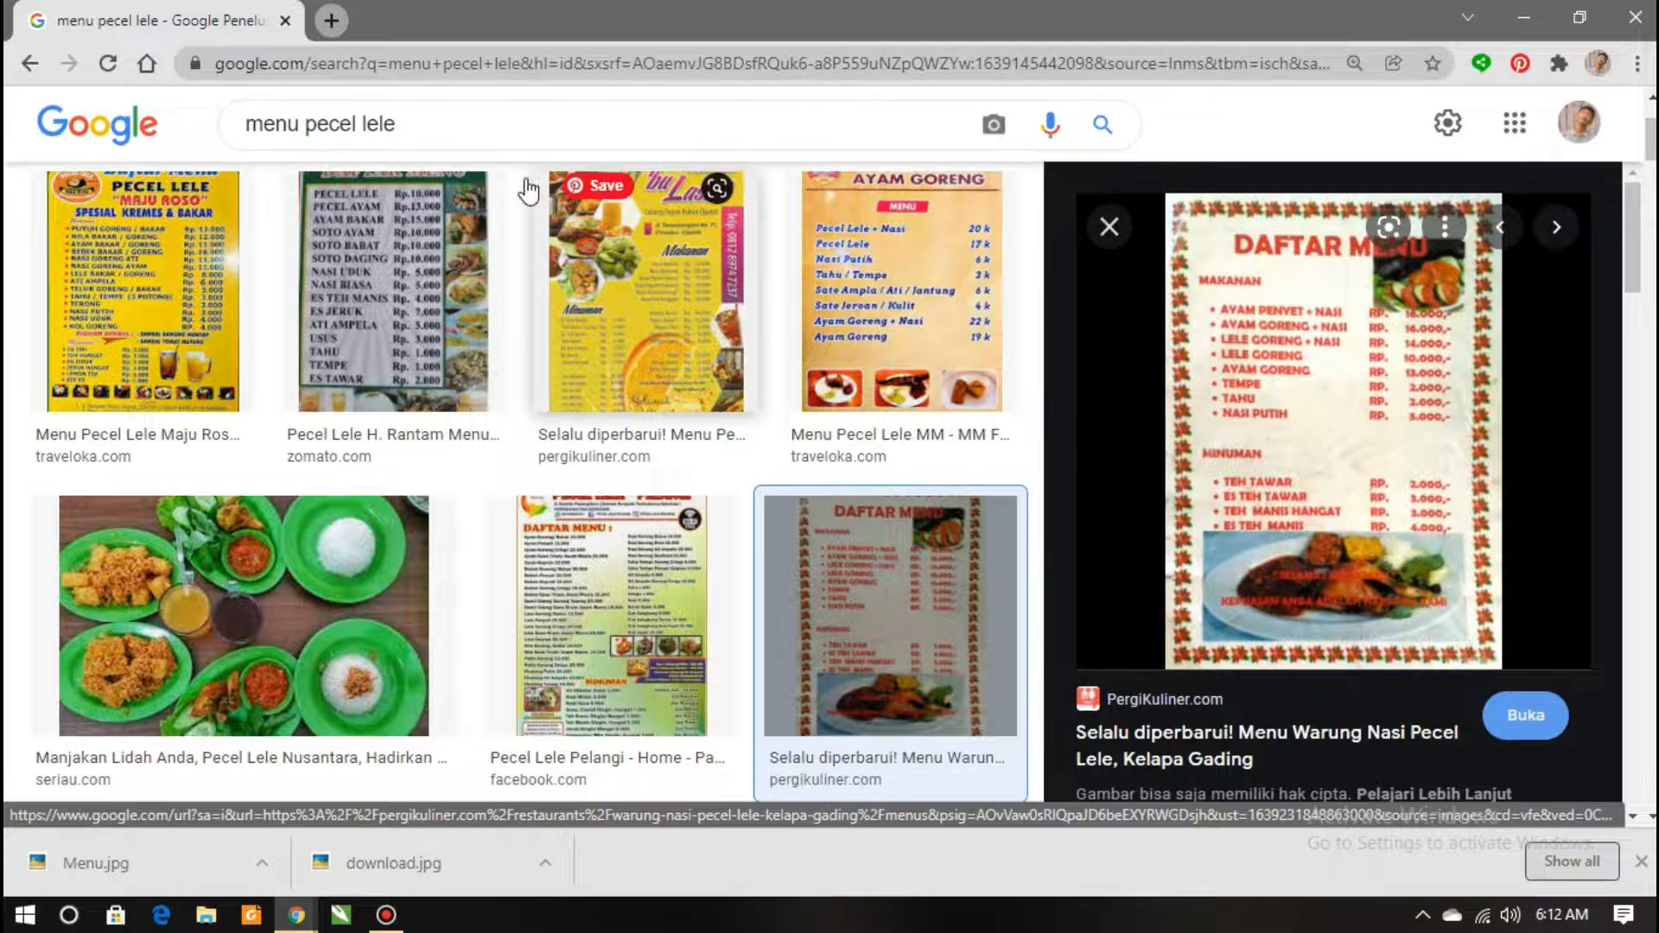
Replace the image search query with "pecel lele" and run the search
click(462, 129)
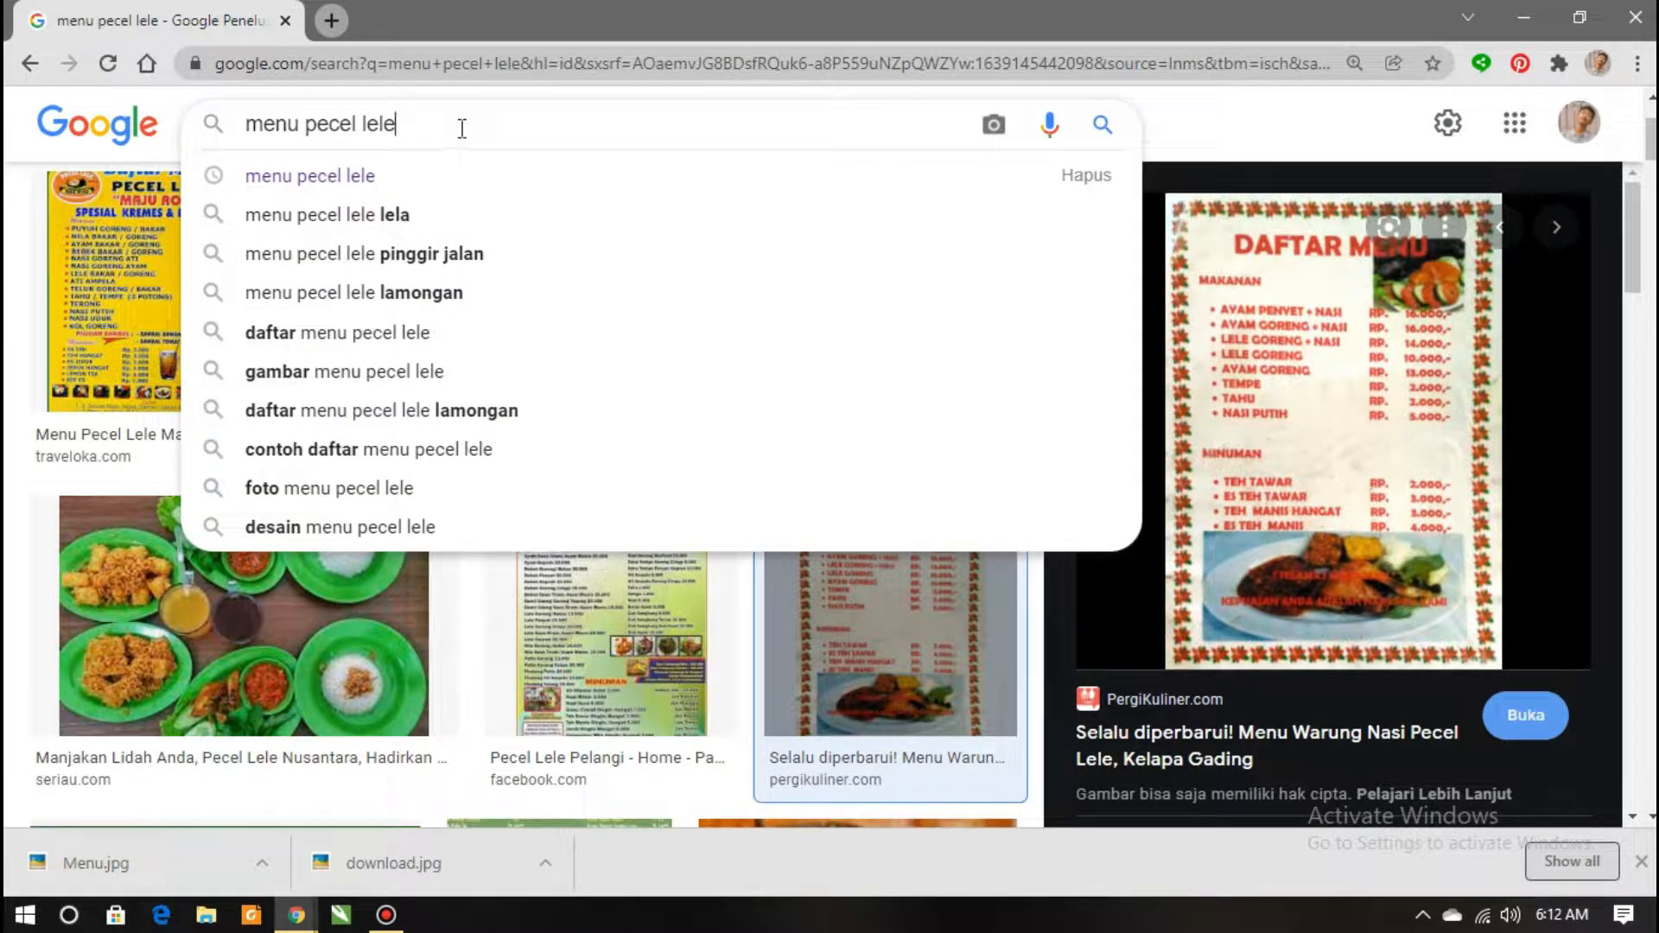
key(BackSpace)
key(BackSpace)
key(BackSpace)
key(BackSpace)
key(BackSpace)
key(BackSpace)
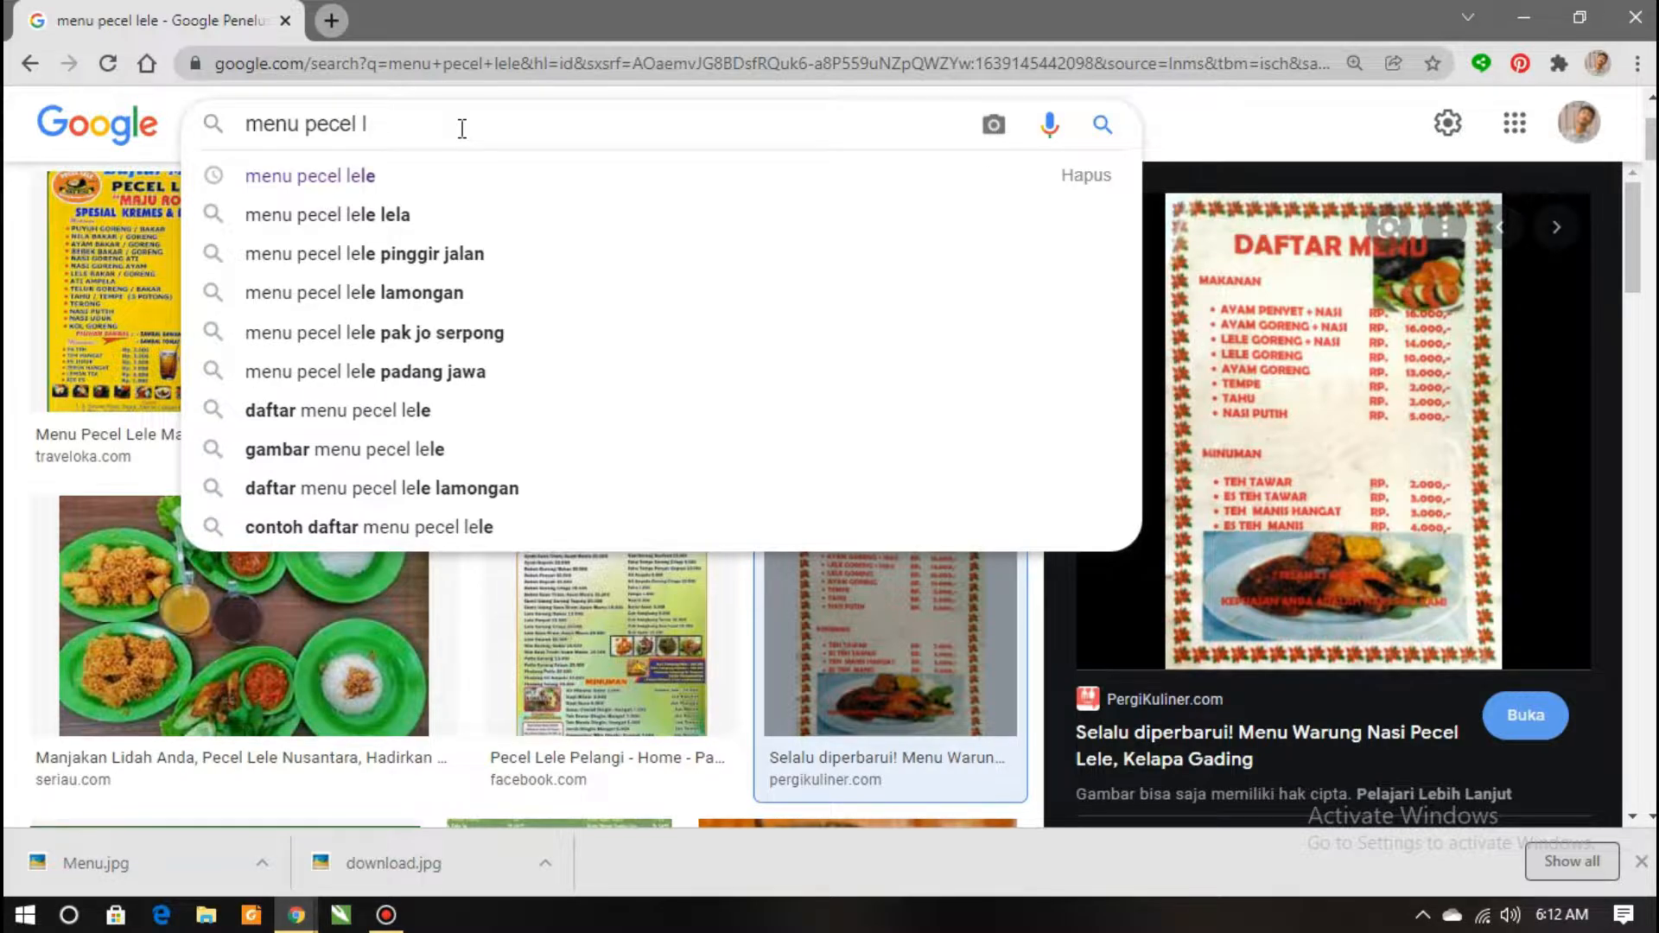
key(BackSpace)
key(BackSpace)
key(BackSpace)
key(BackSpace)
key(BackSpace)
key(BackSpace)
key(BackSpace)
key(BackSpace)
key(BackSpace)
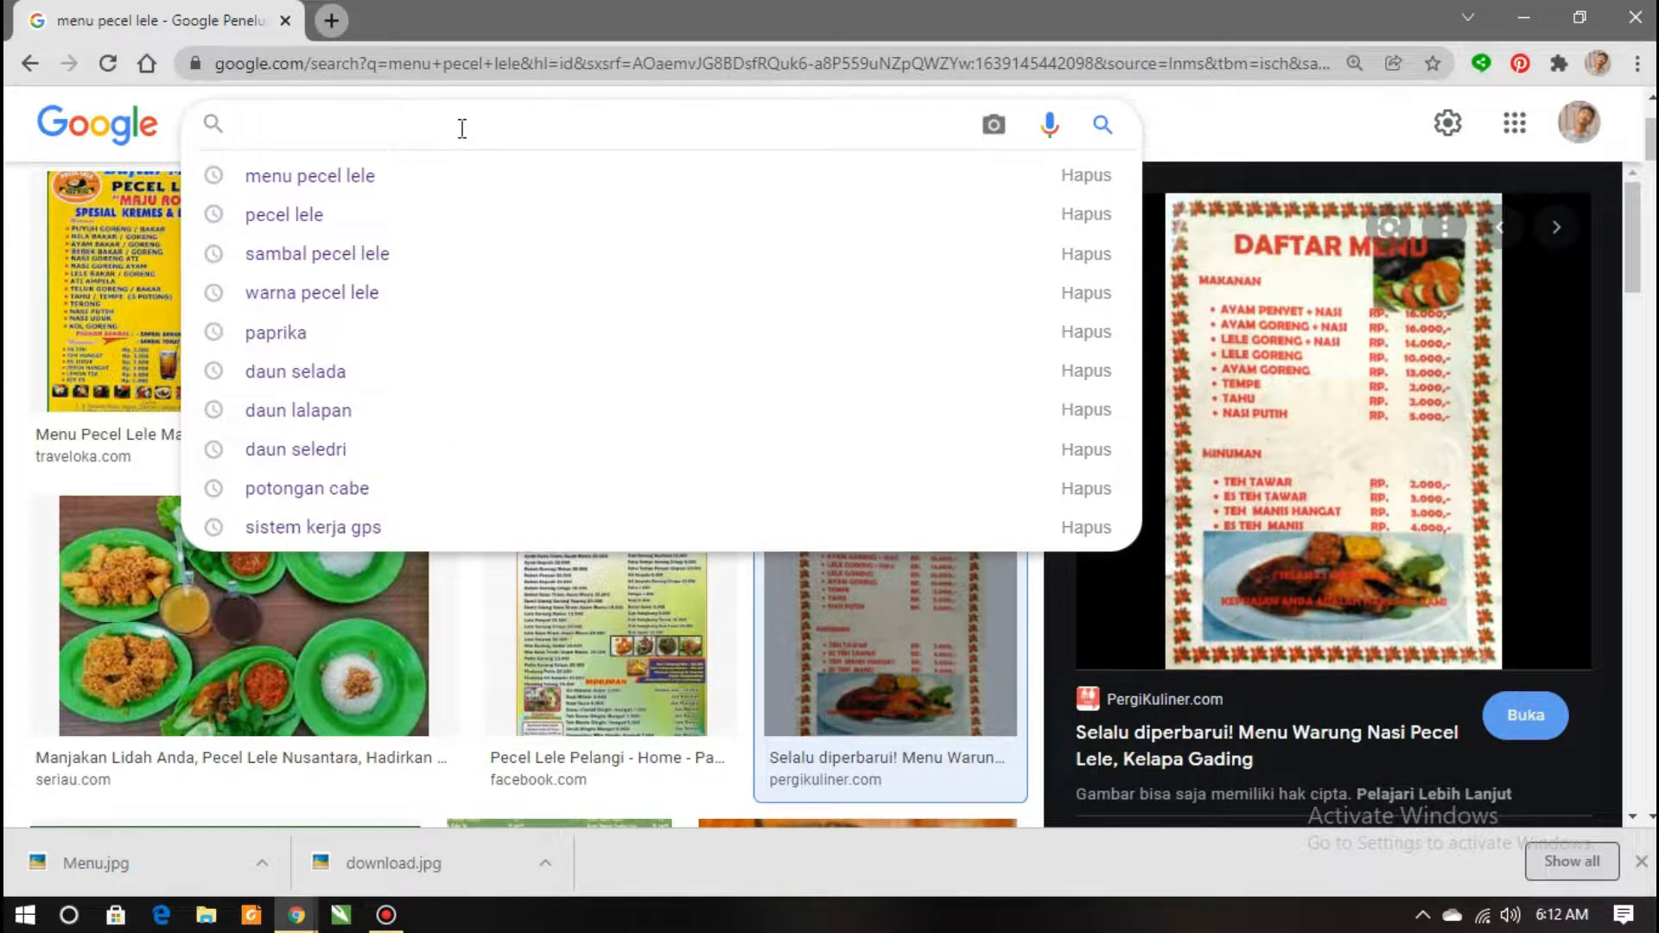
text(pecel l)
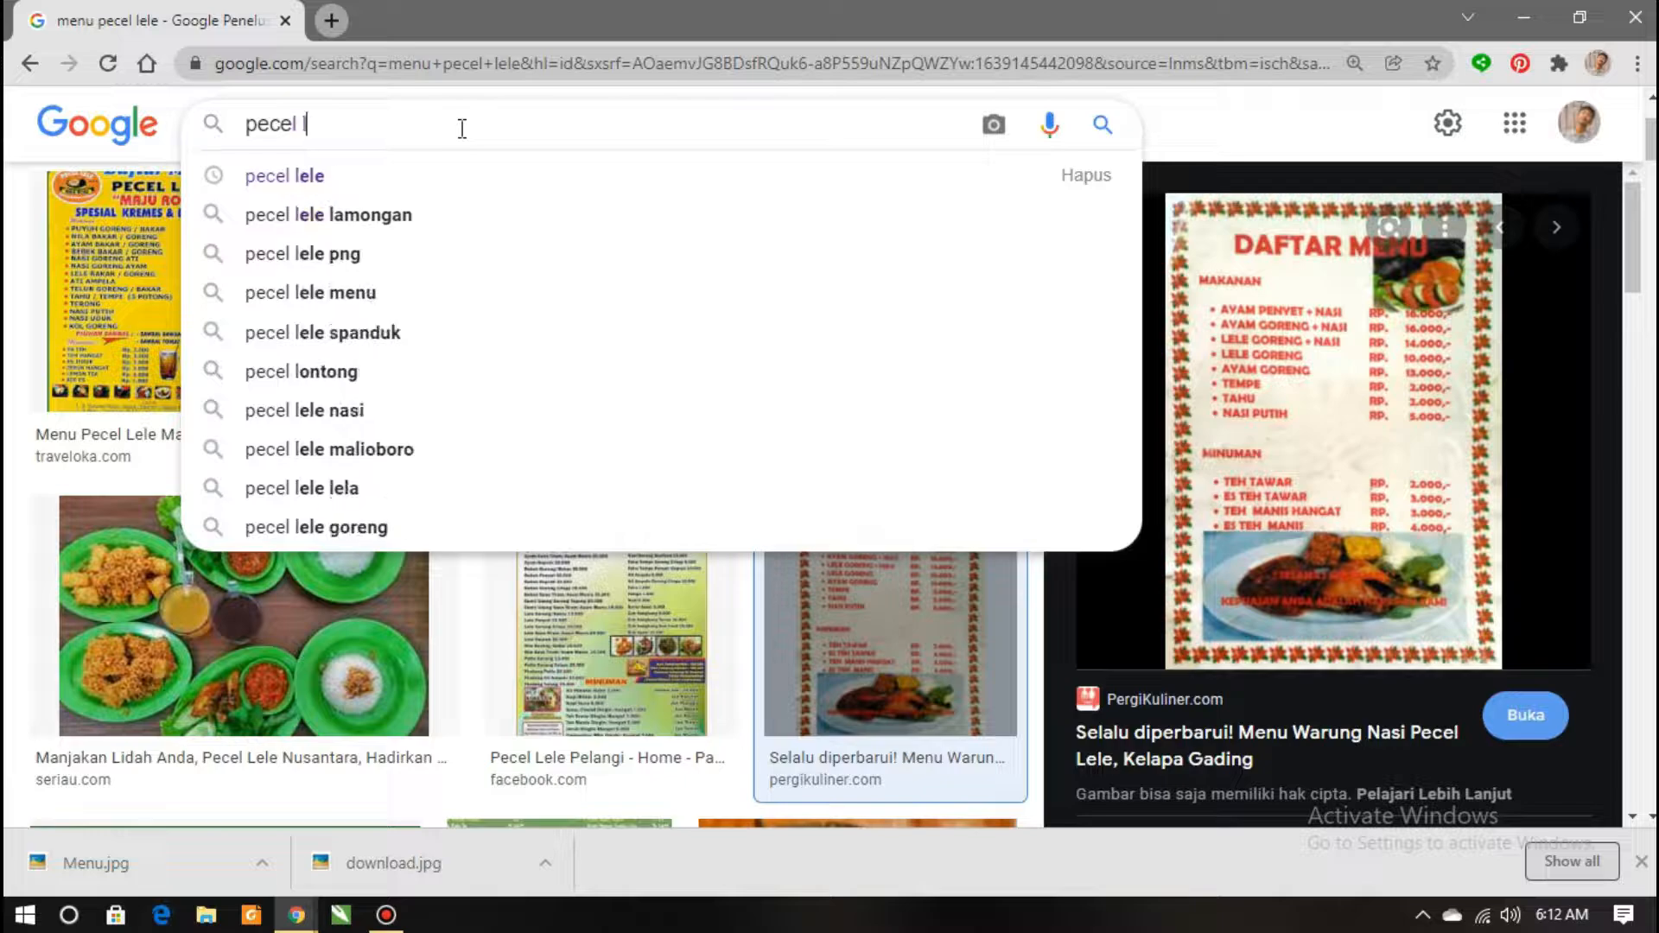
click(366, 178)
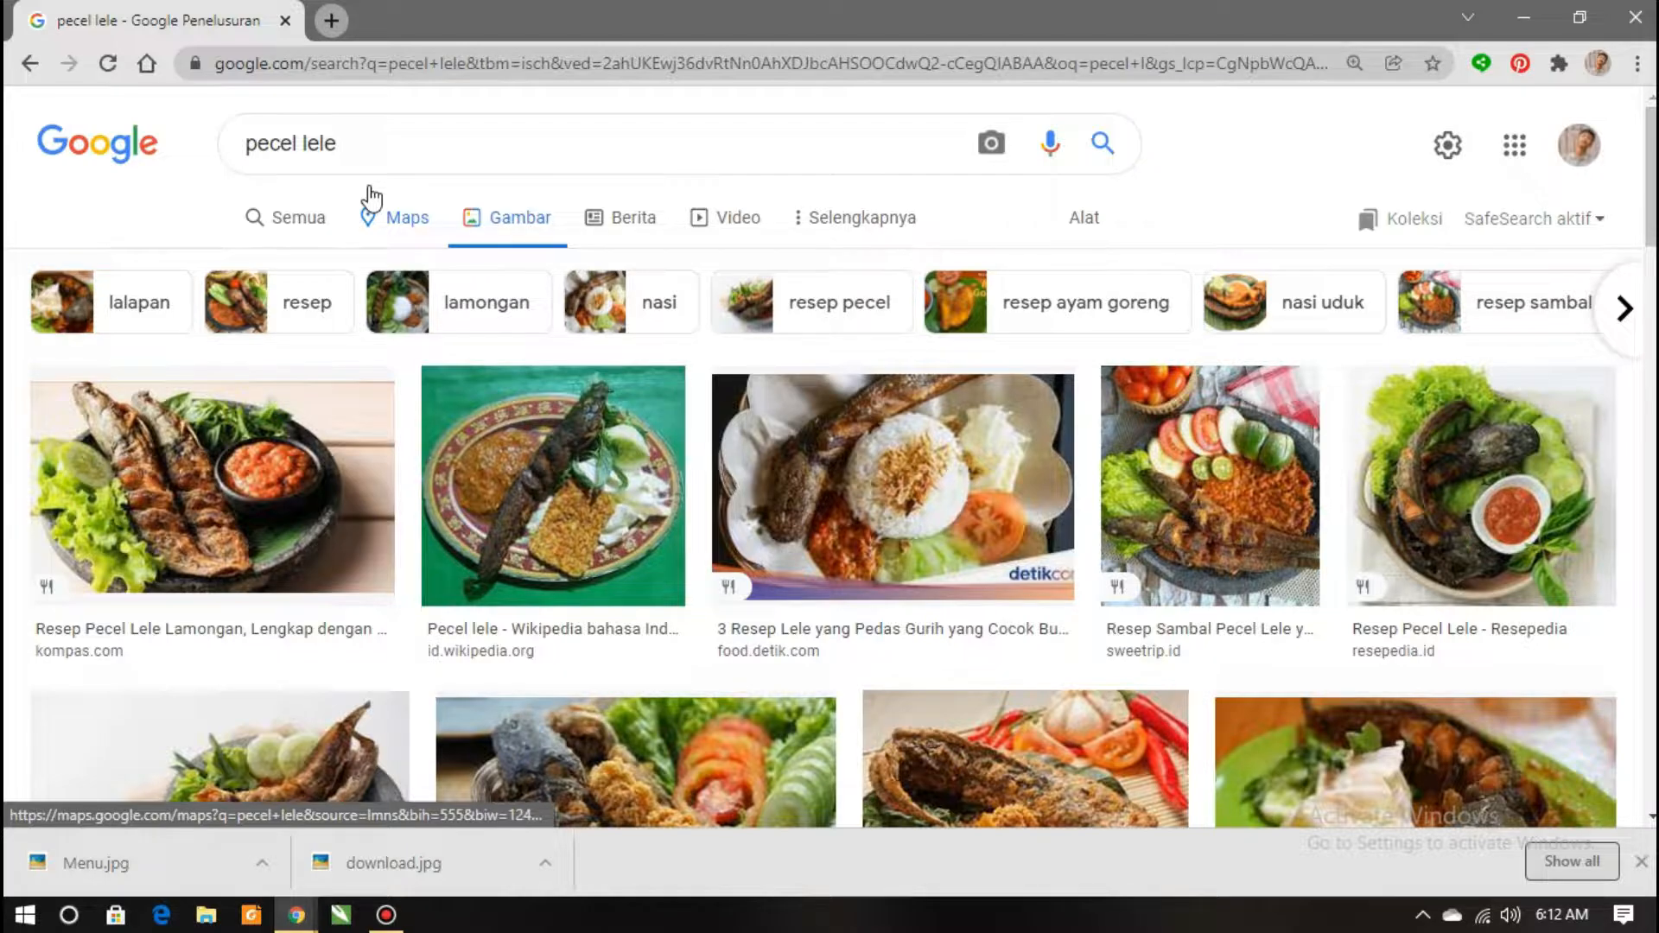
Save the Femina "Resep Pecel Lele Spesial" image as a JPEG named pecel lele in the MEMBUAT MENU PECEL LELE folder
scroll(730, 514, down, 2)
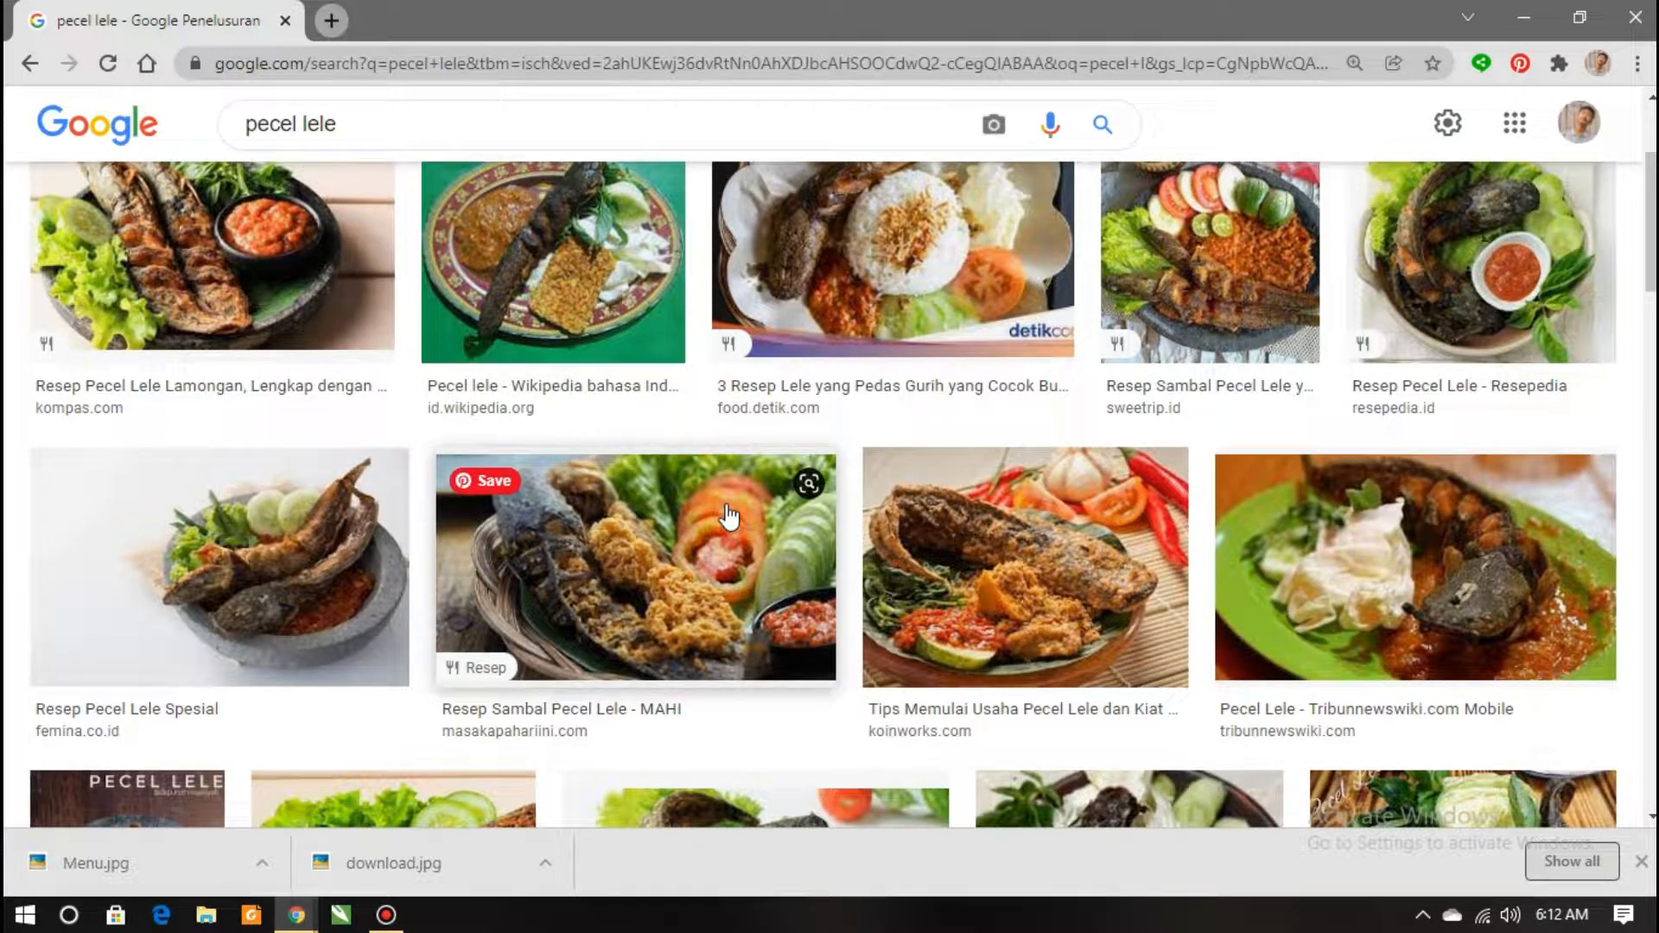
click(354, 586)
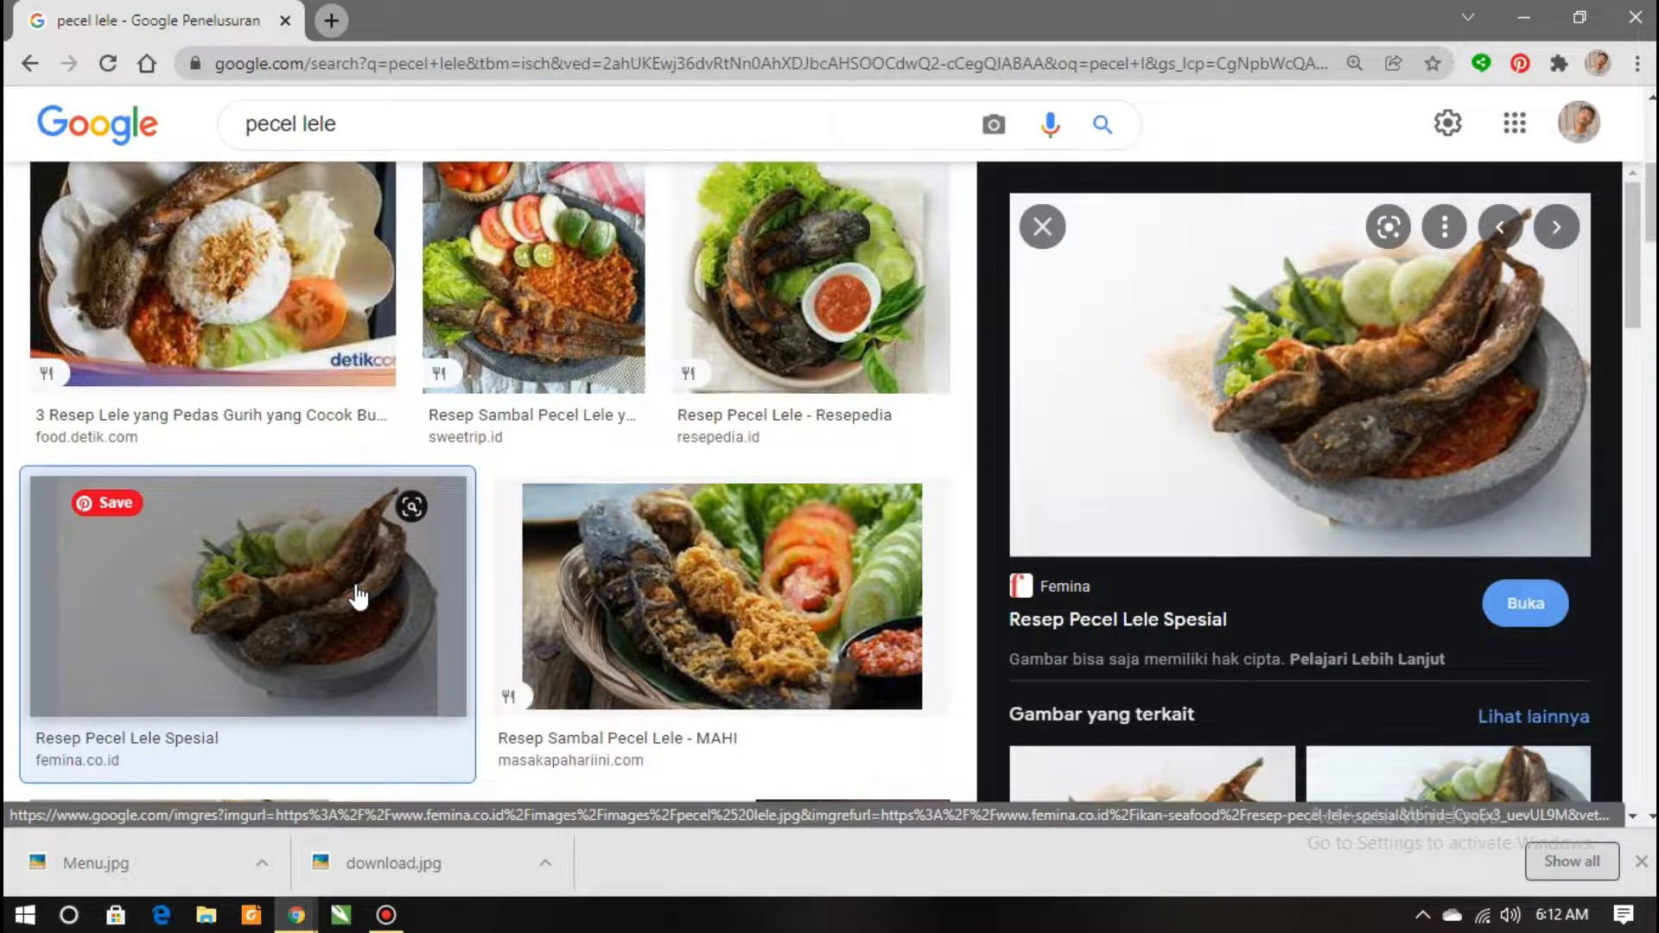
right_click(1242, 409)
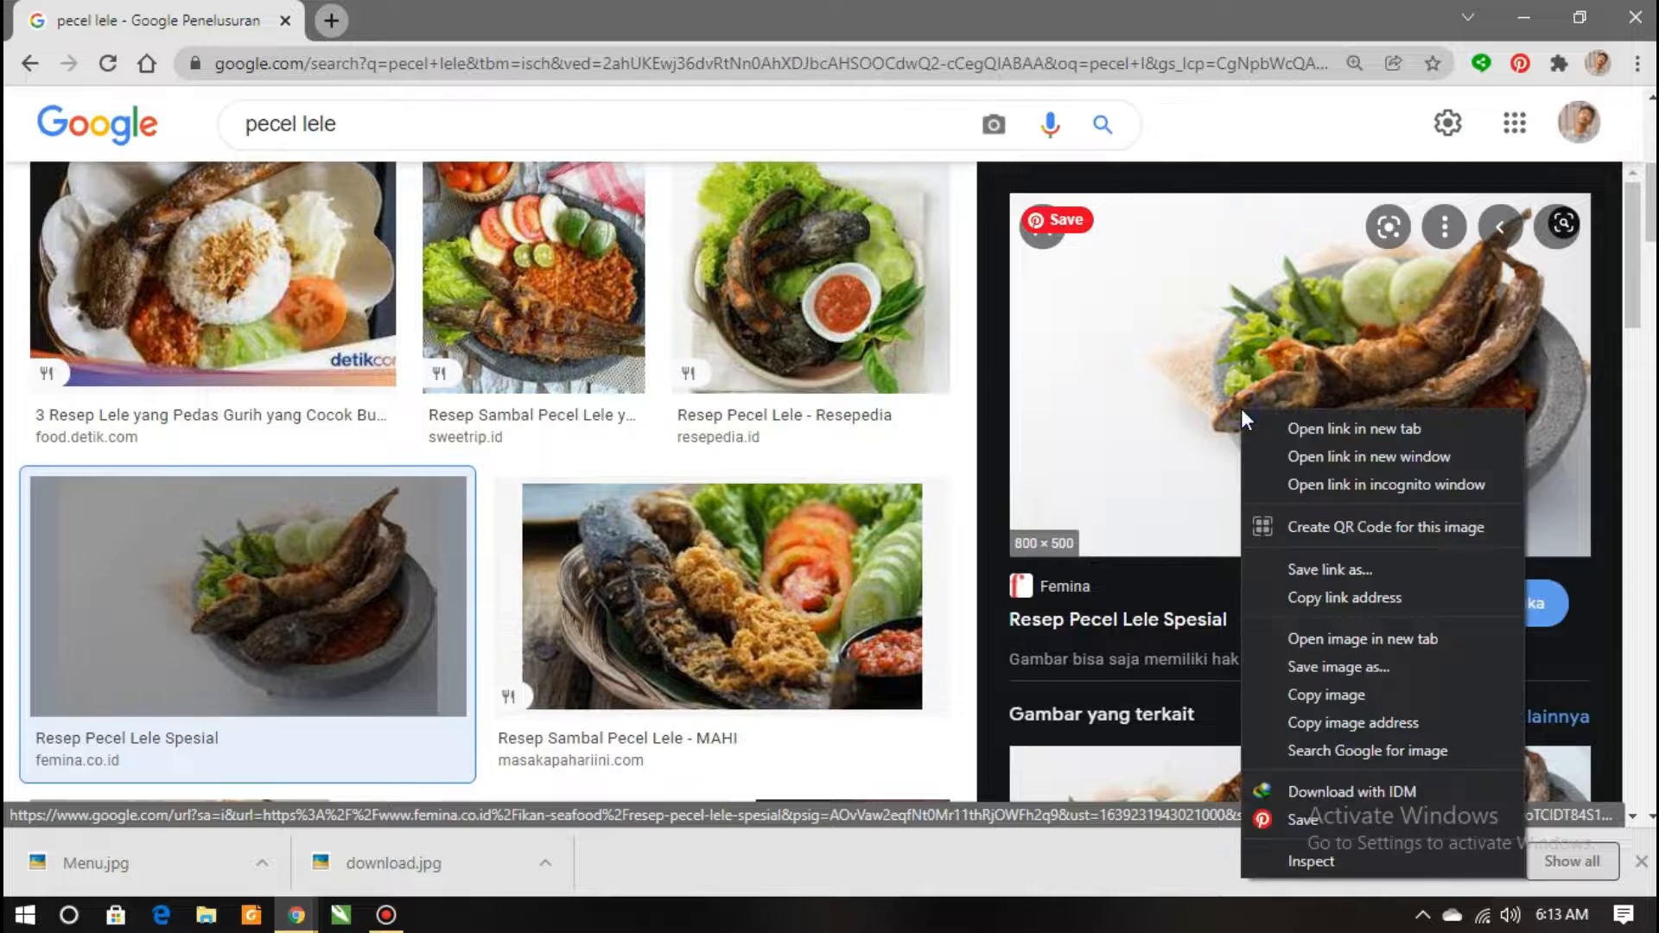
click(1310, 671)
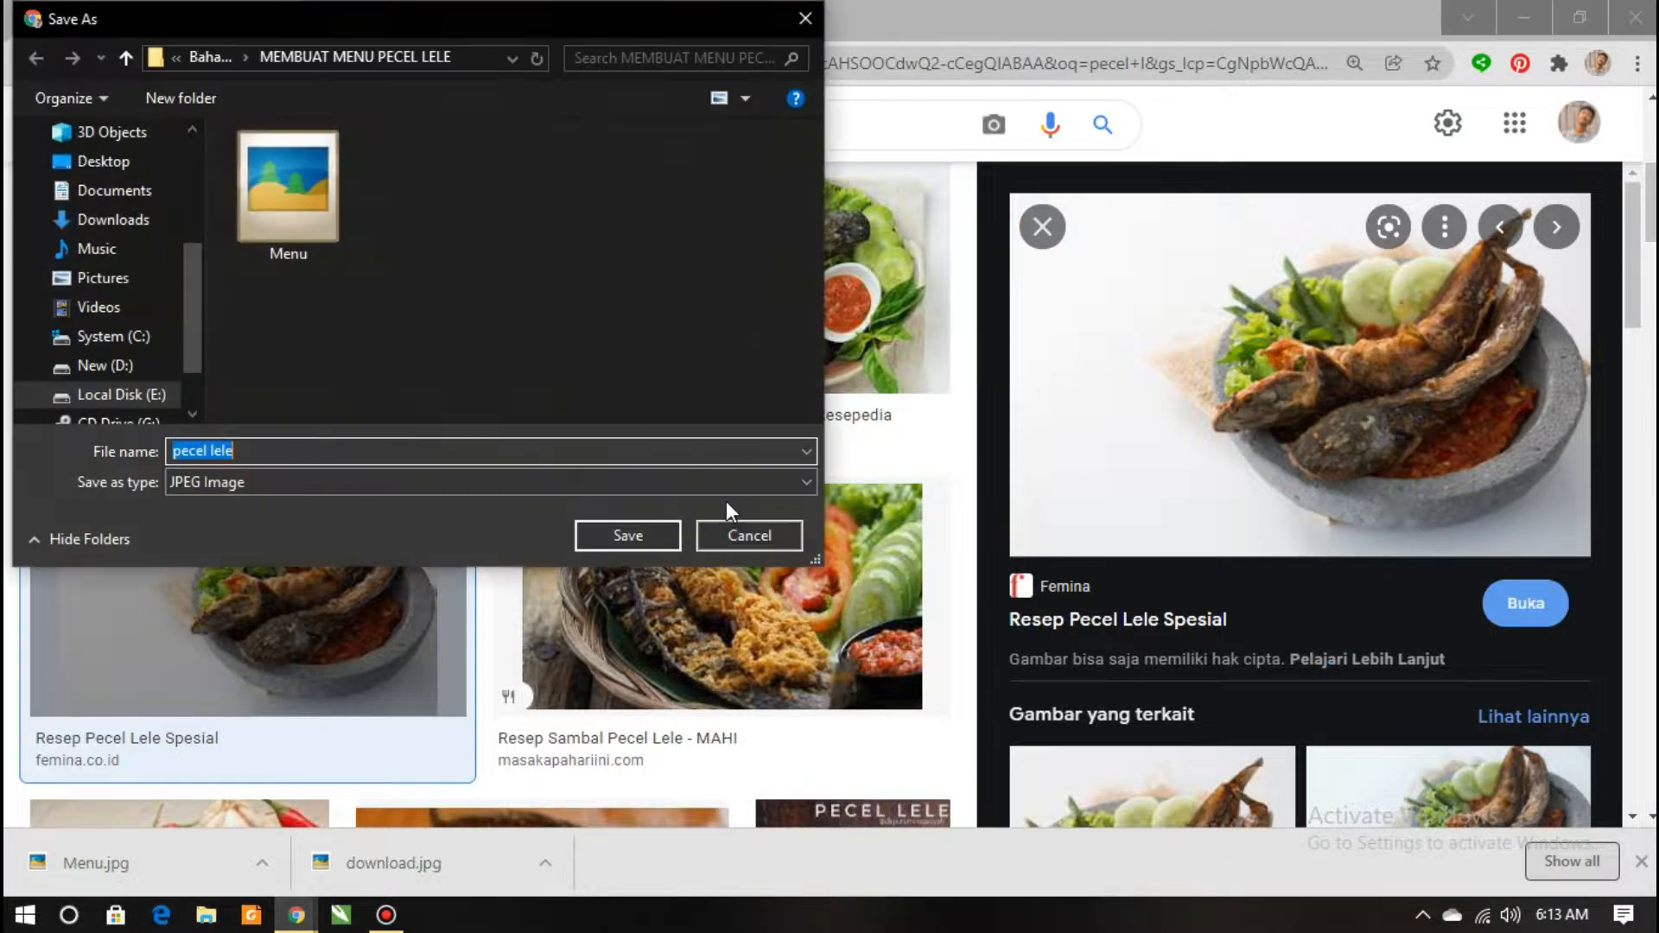
click(618, 535)
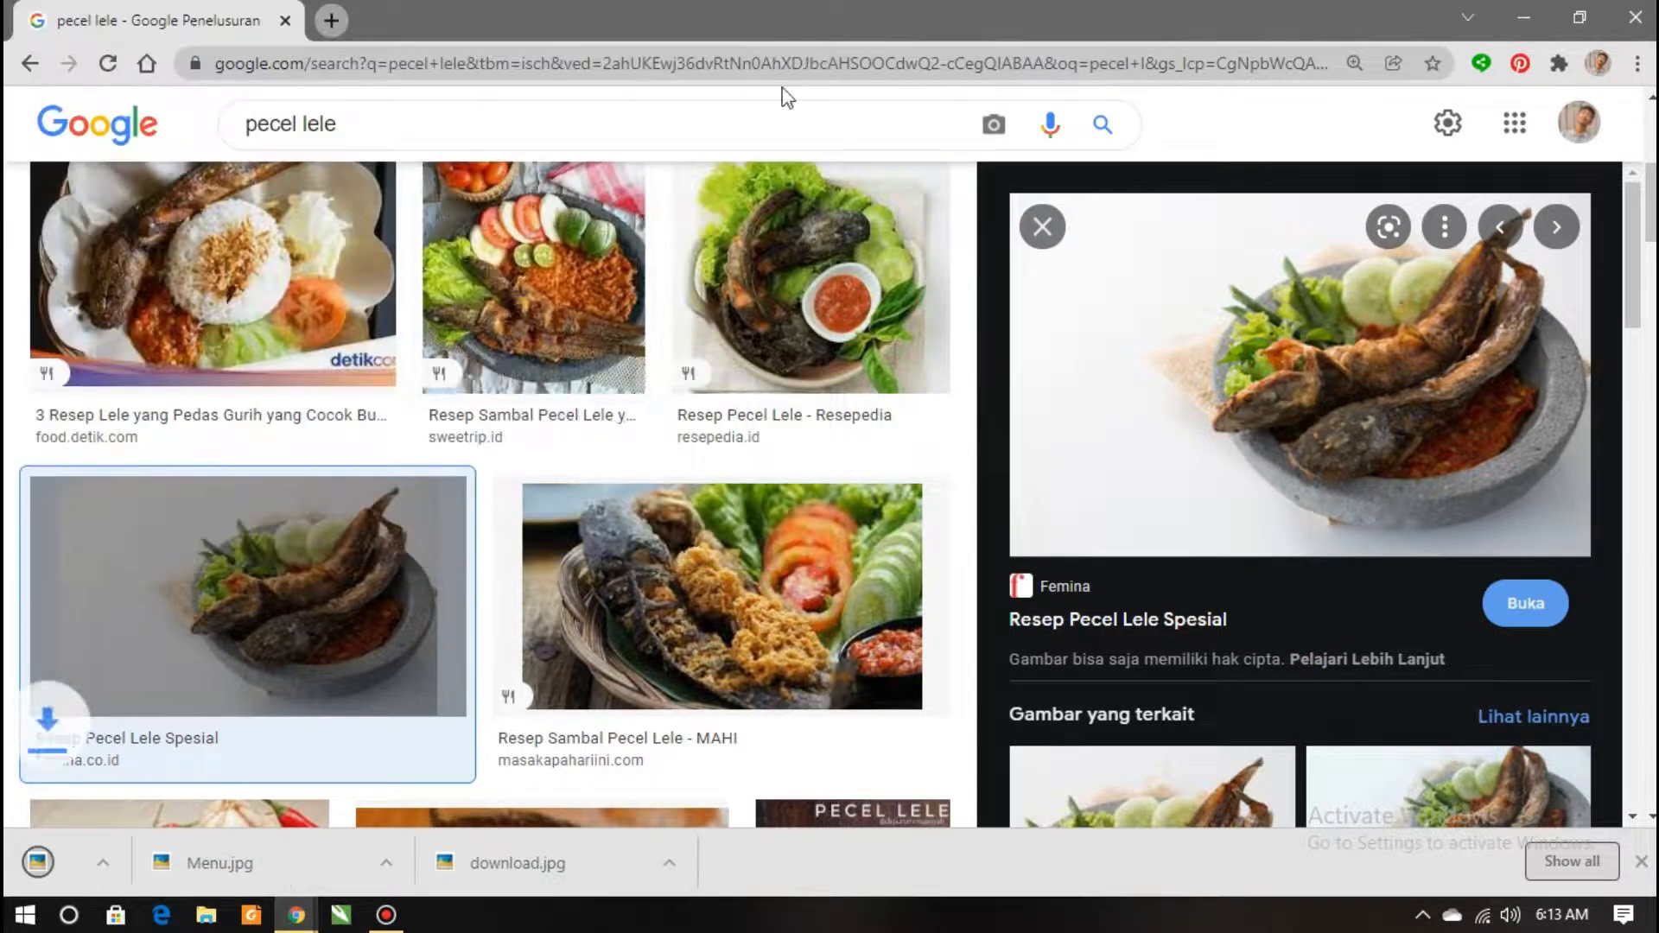
Examine more pecel lele and sambal photos in the results, including the OKEMOM, Indozone and Langsung Enak images and related pictures
scroll(532, 443, down, 7)
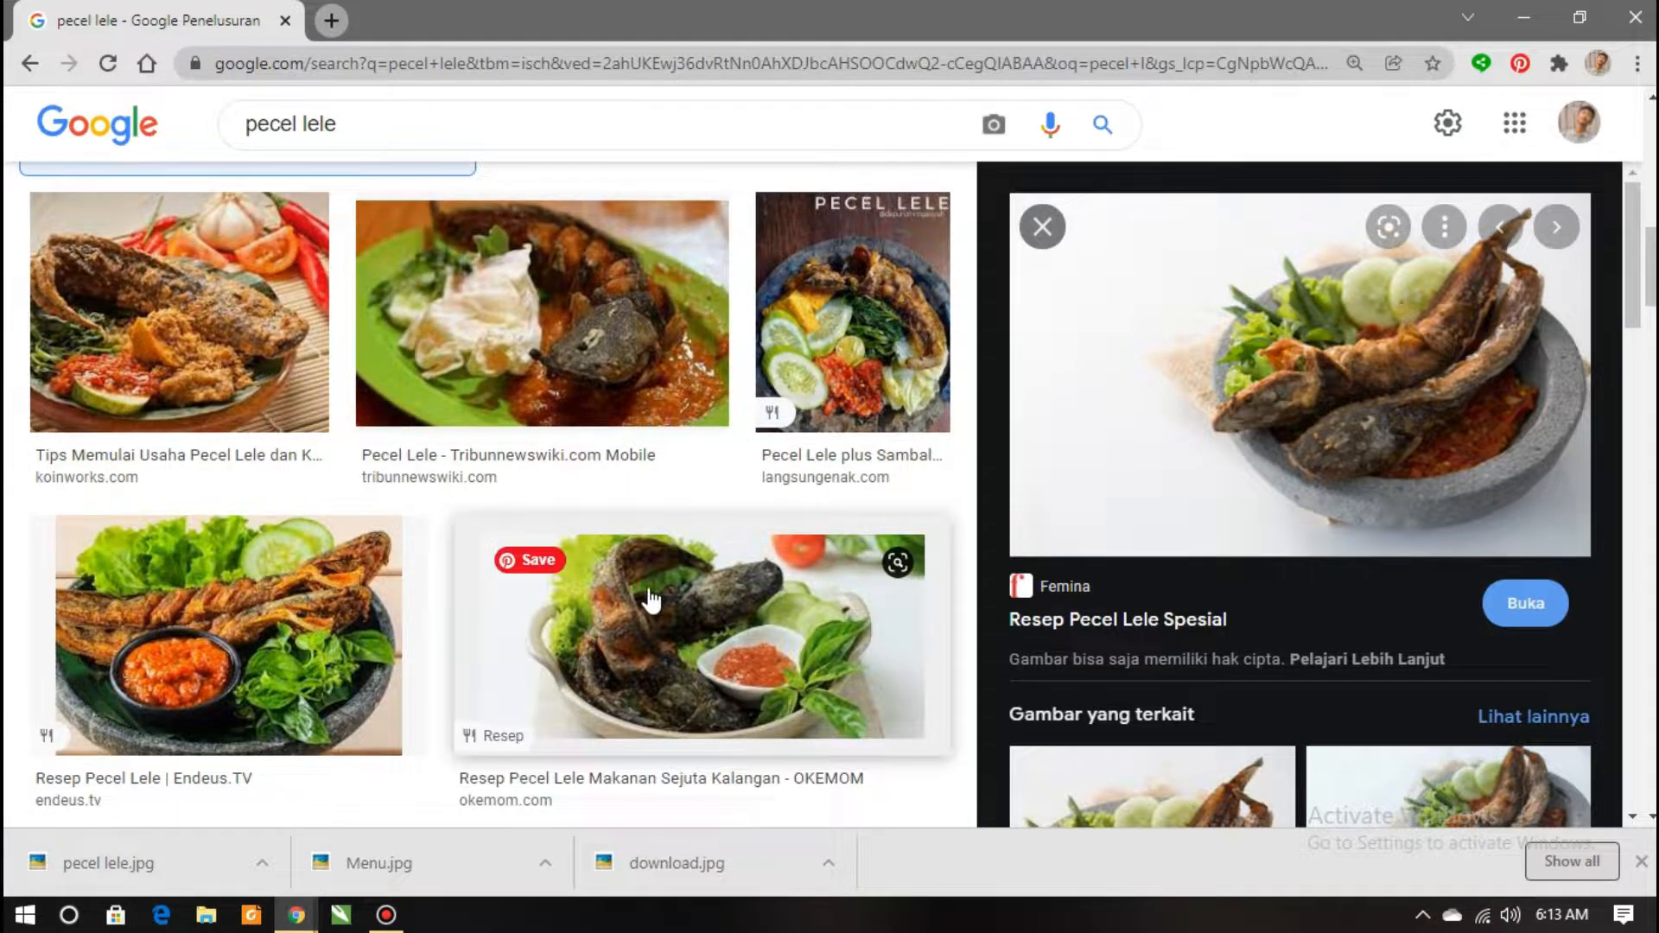
click(650, 598)
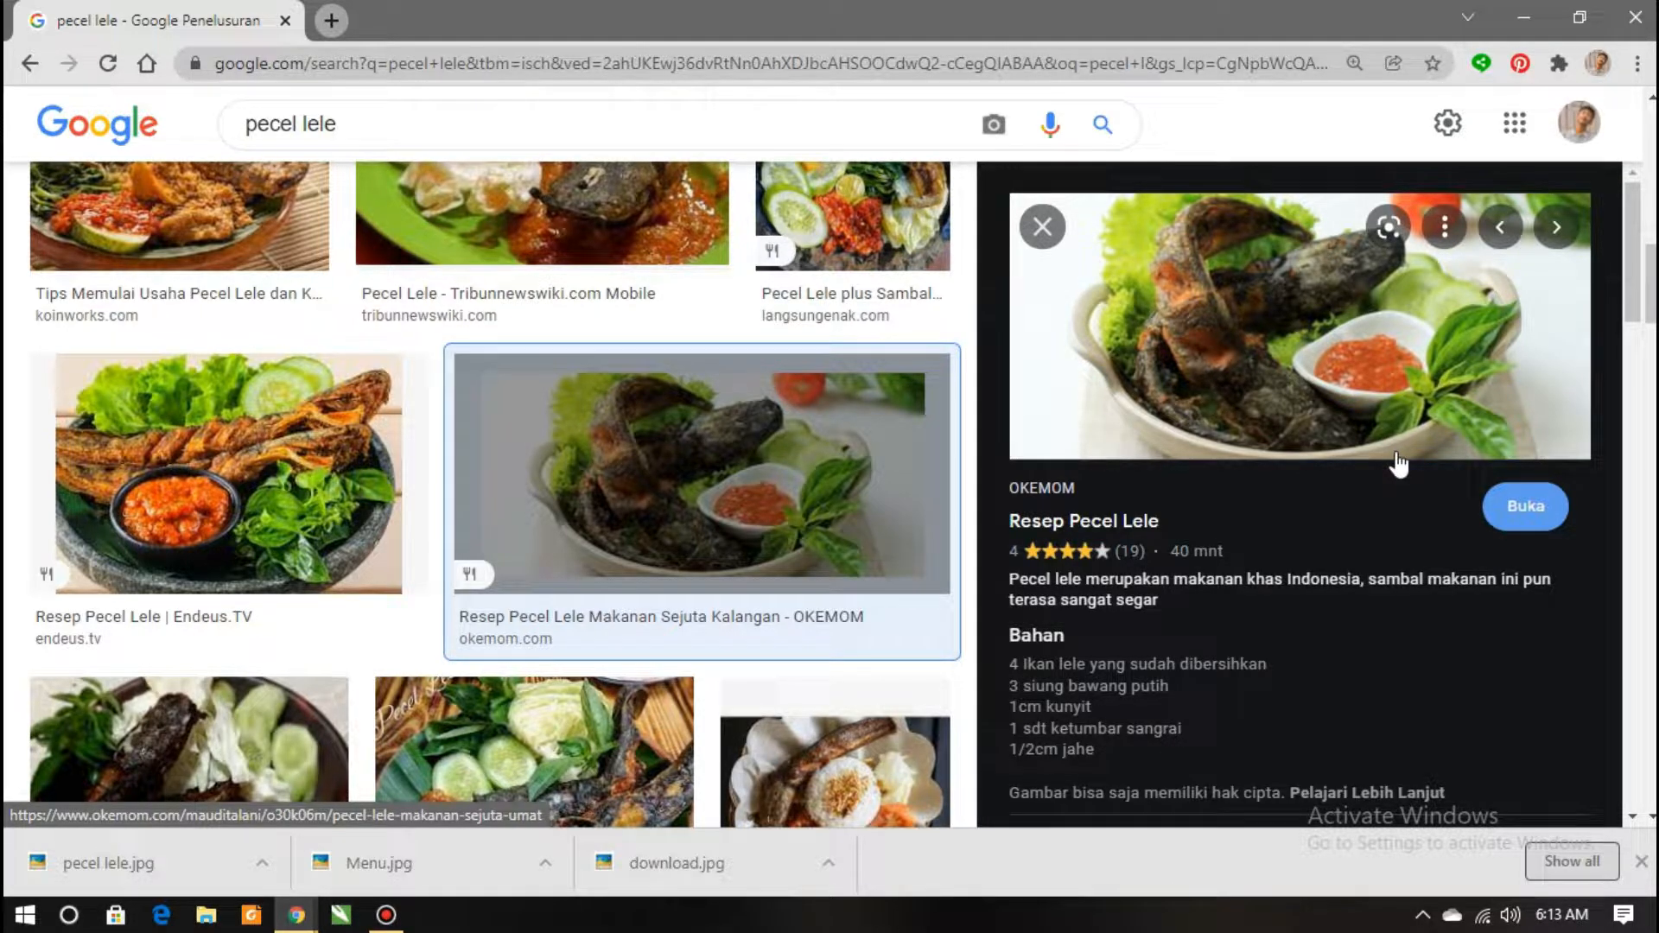
scroll(484, 519, down, 8)
click(252, 622)
click(470, 622)
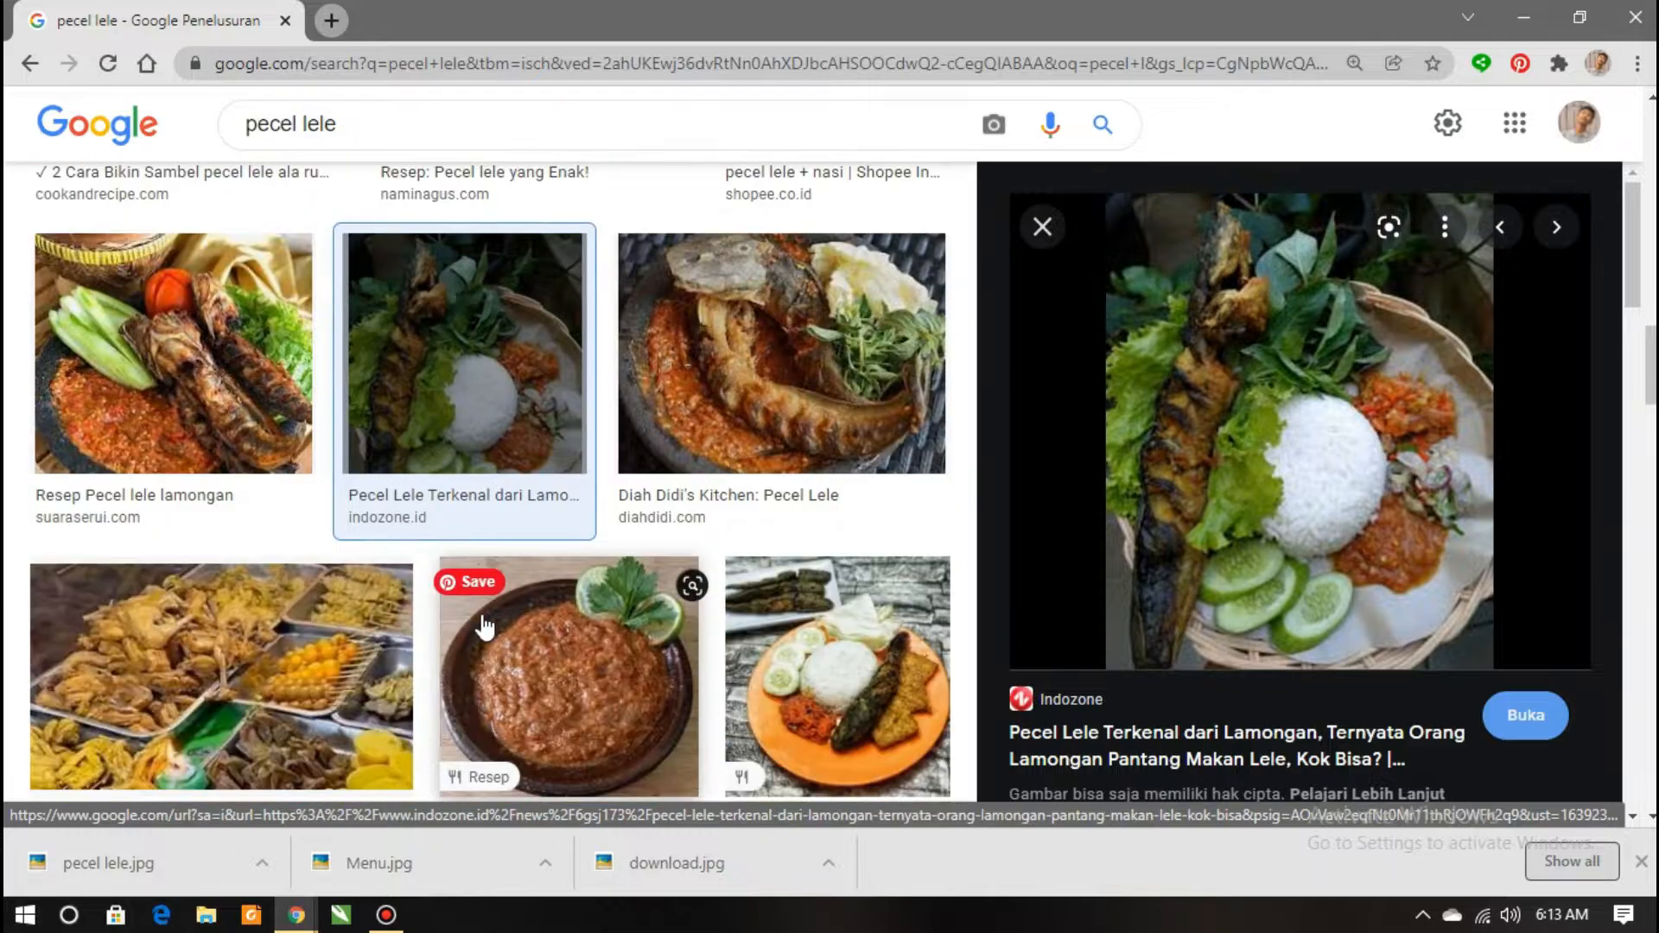
click(485, 626)
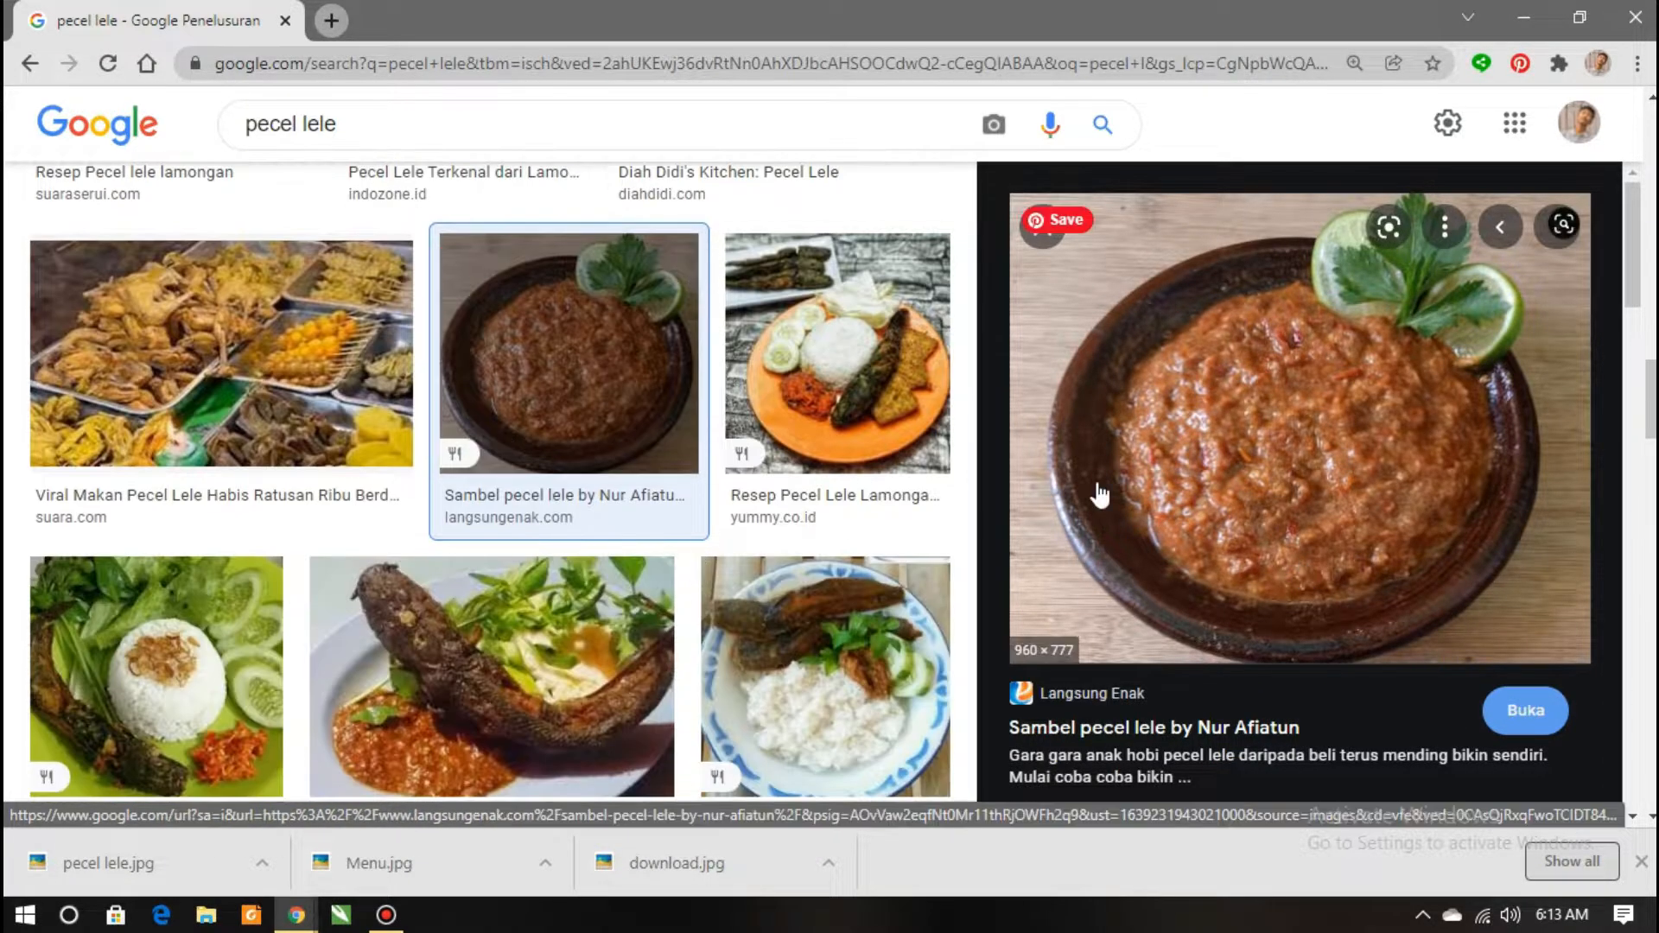
scroll(1100, 494, down, 5)
right_click(1315, 484)
scroll(996, 505, down, 6)
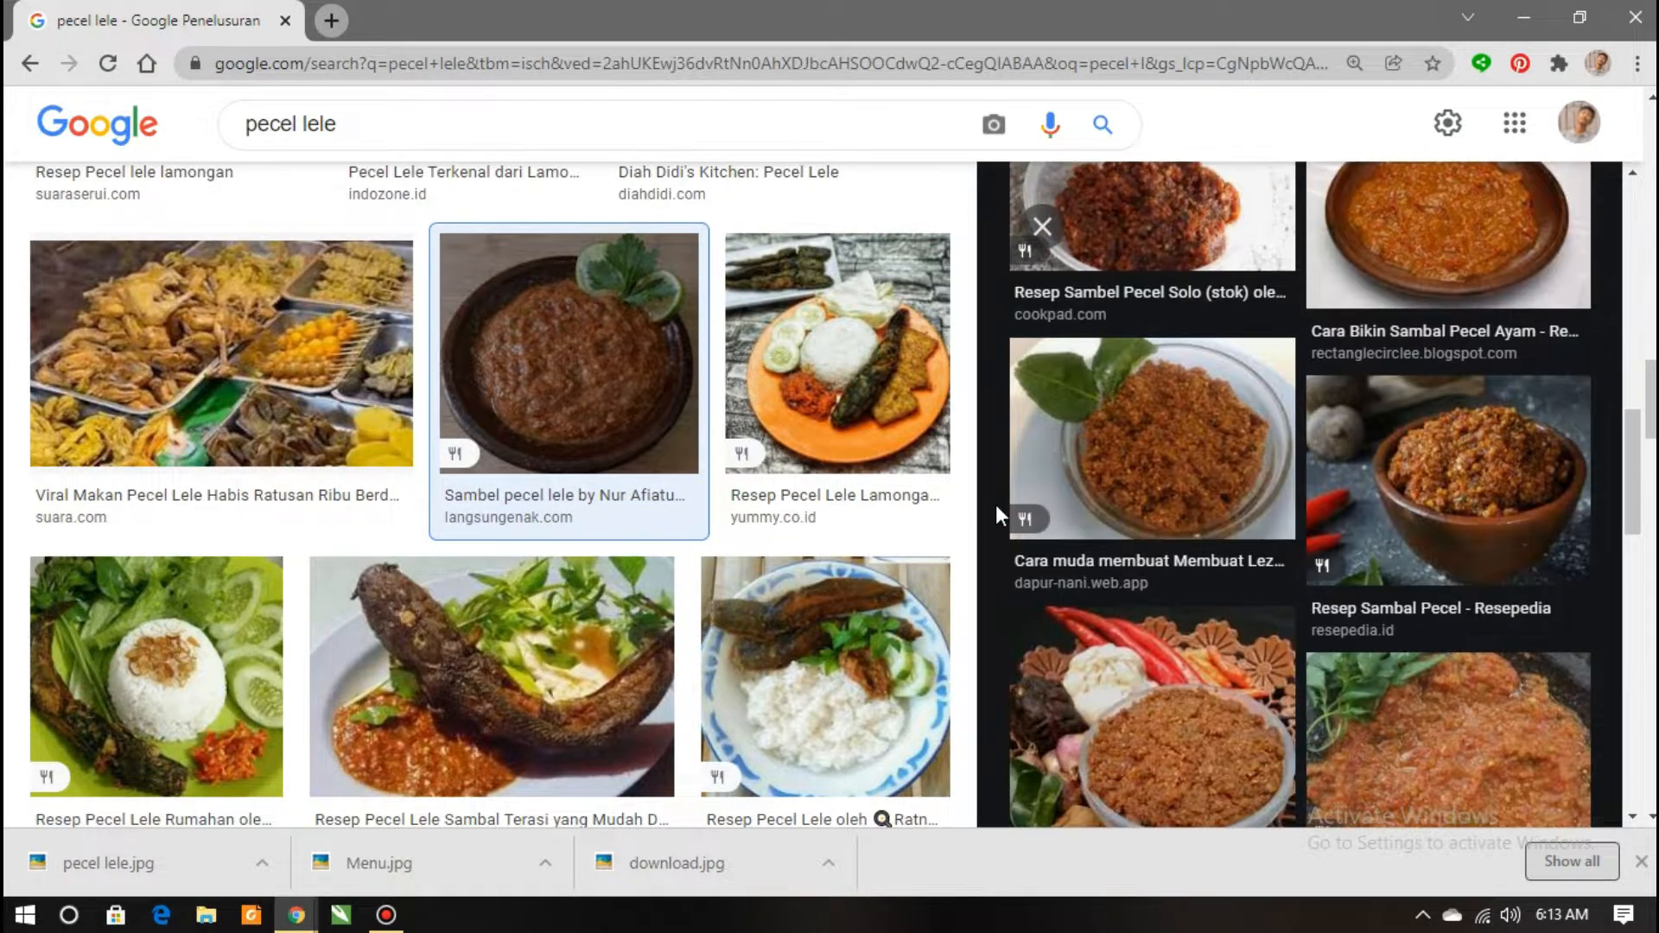
scroll(995, 505, down, 8)
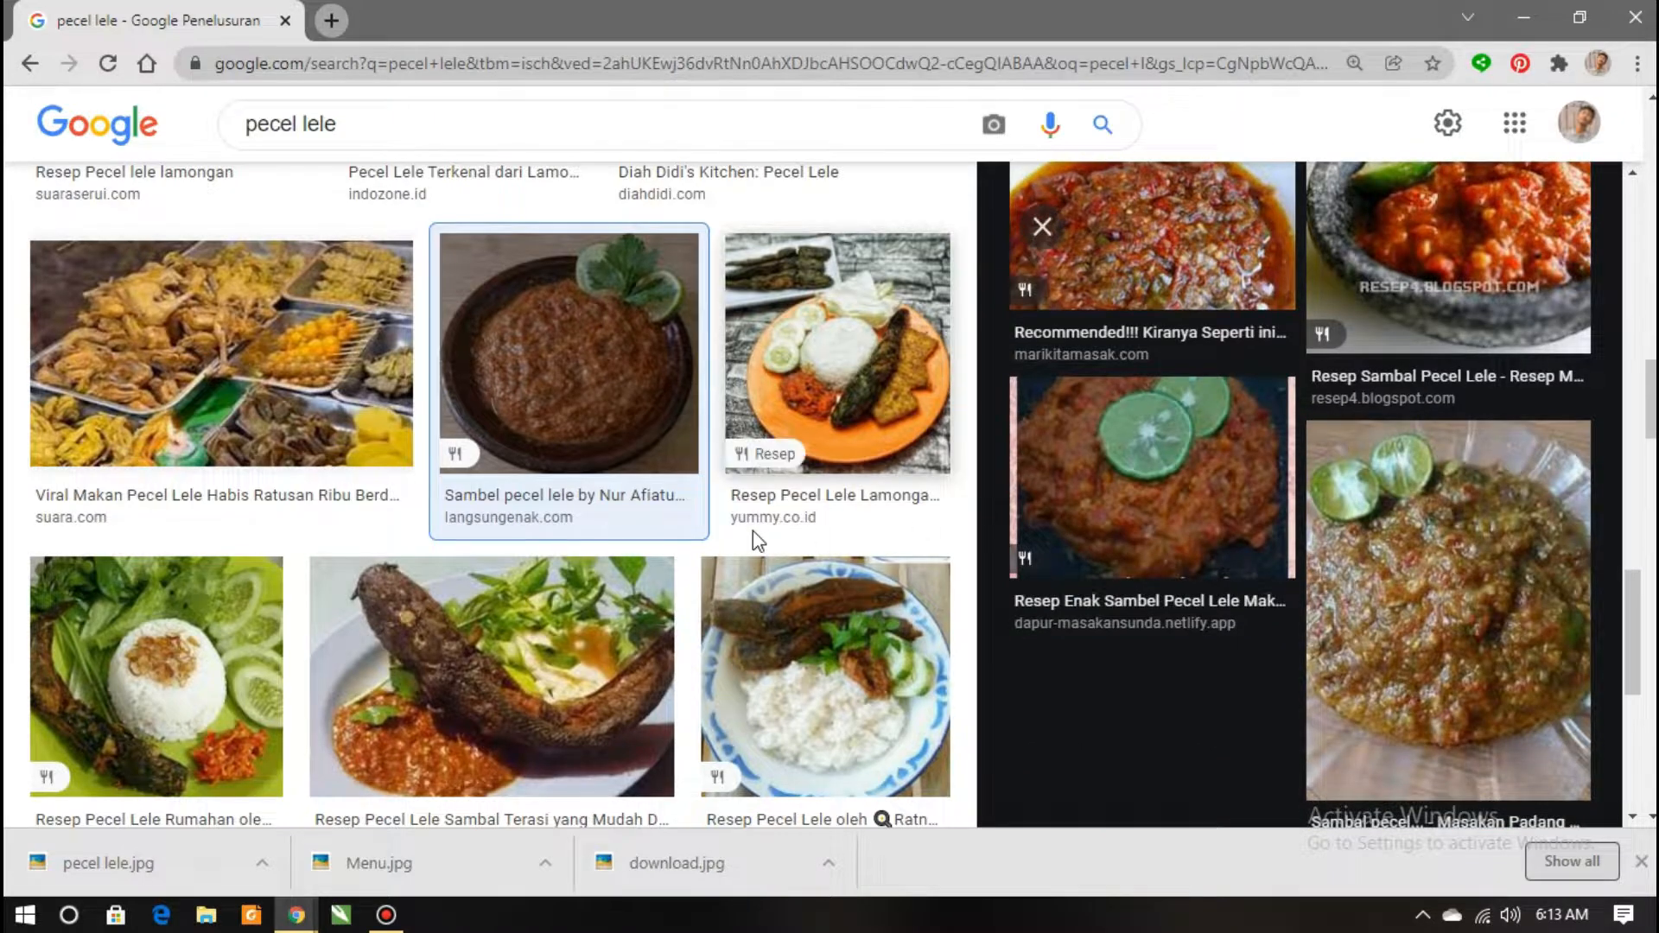
Open the BukaReview image related to the Resepedia pecel lele result and save it as a JPEG named pecel lele 2
scroll(754, 531, up, 10)
click(882, 665)
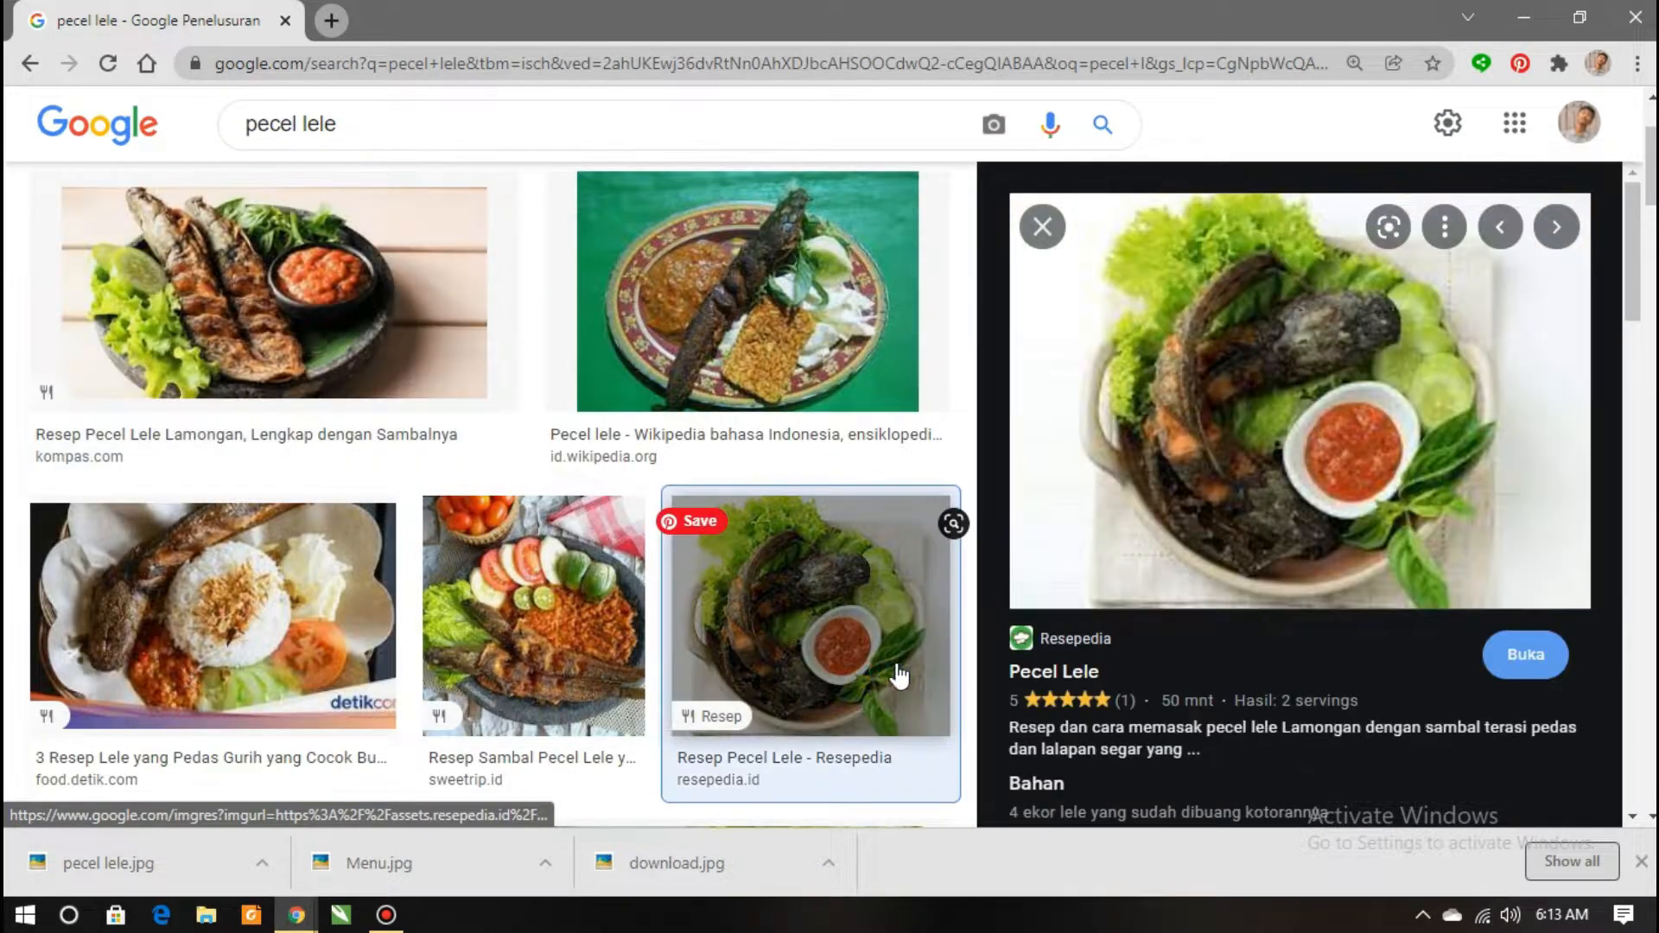
scroll(1233, 537, down, 5)
click(1165, 621)
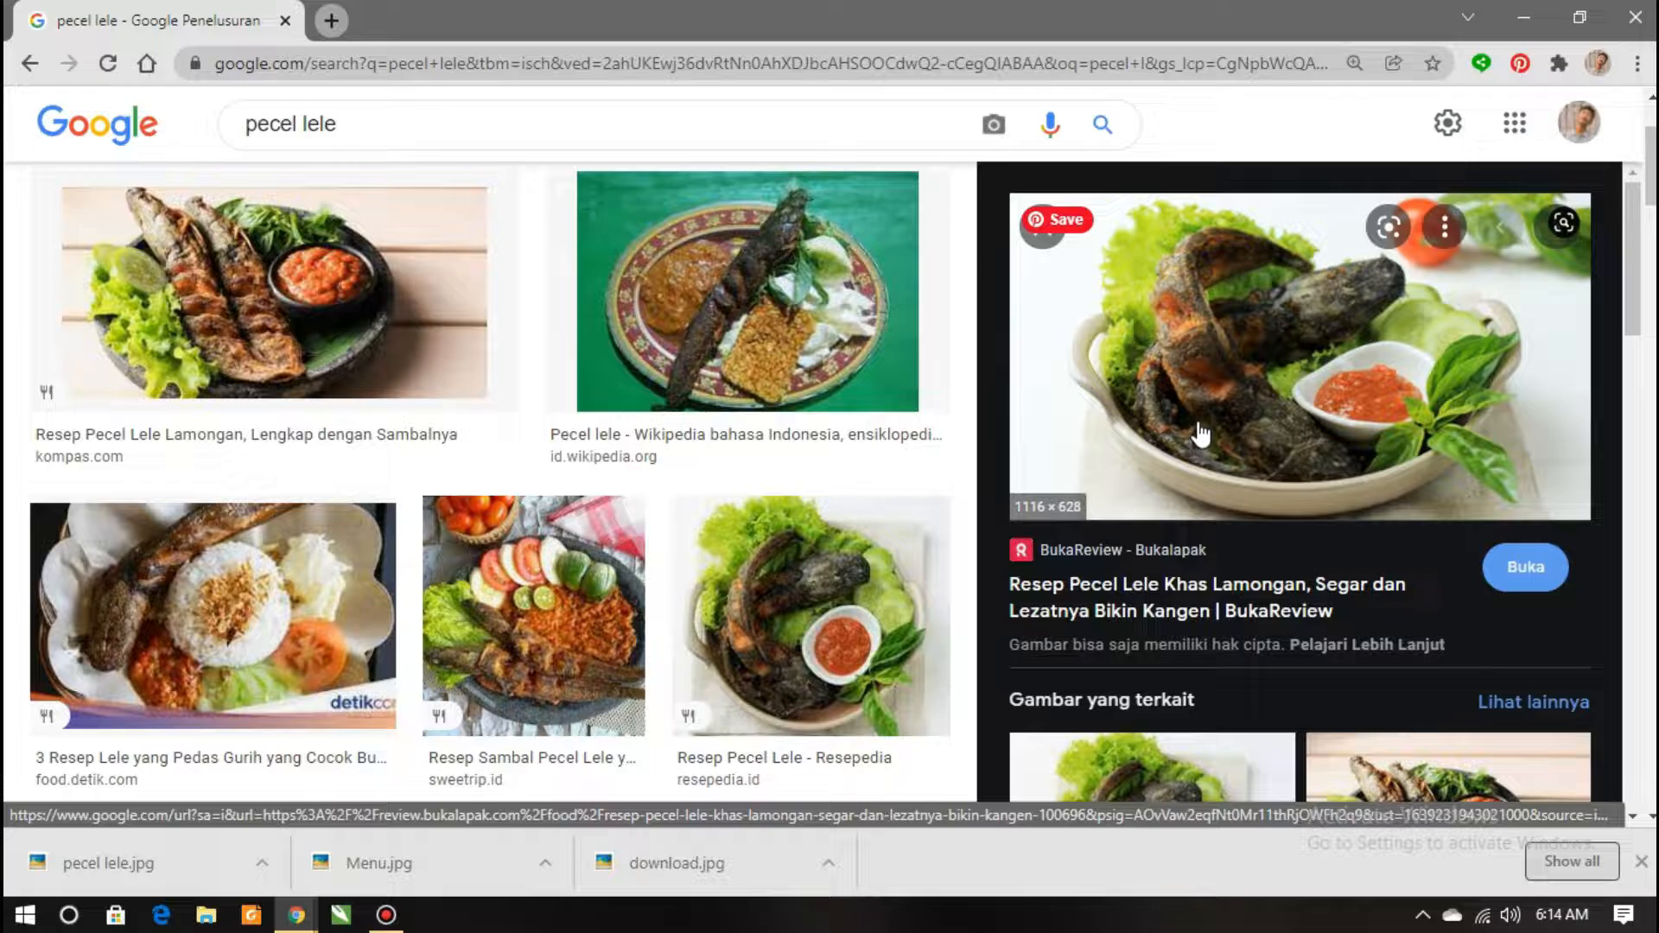
right_click(1198, 372)
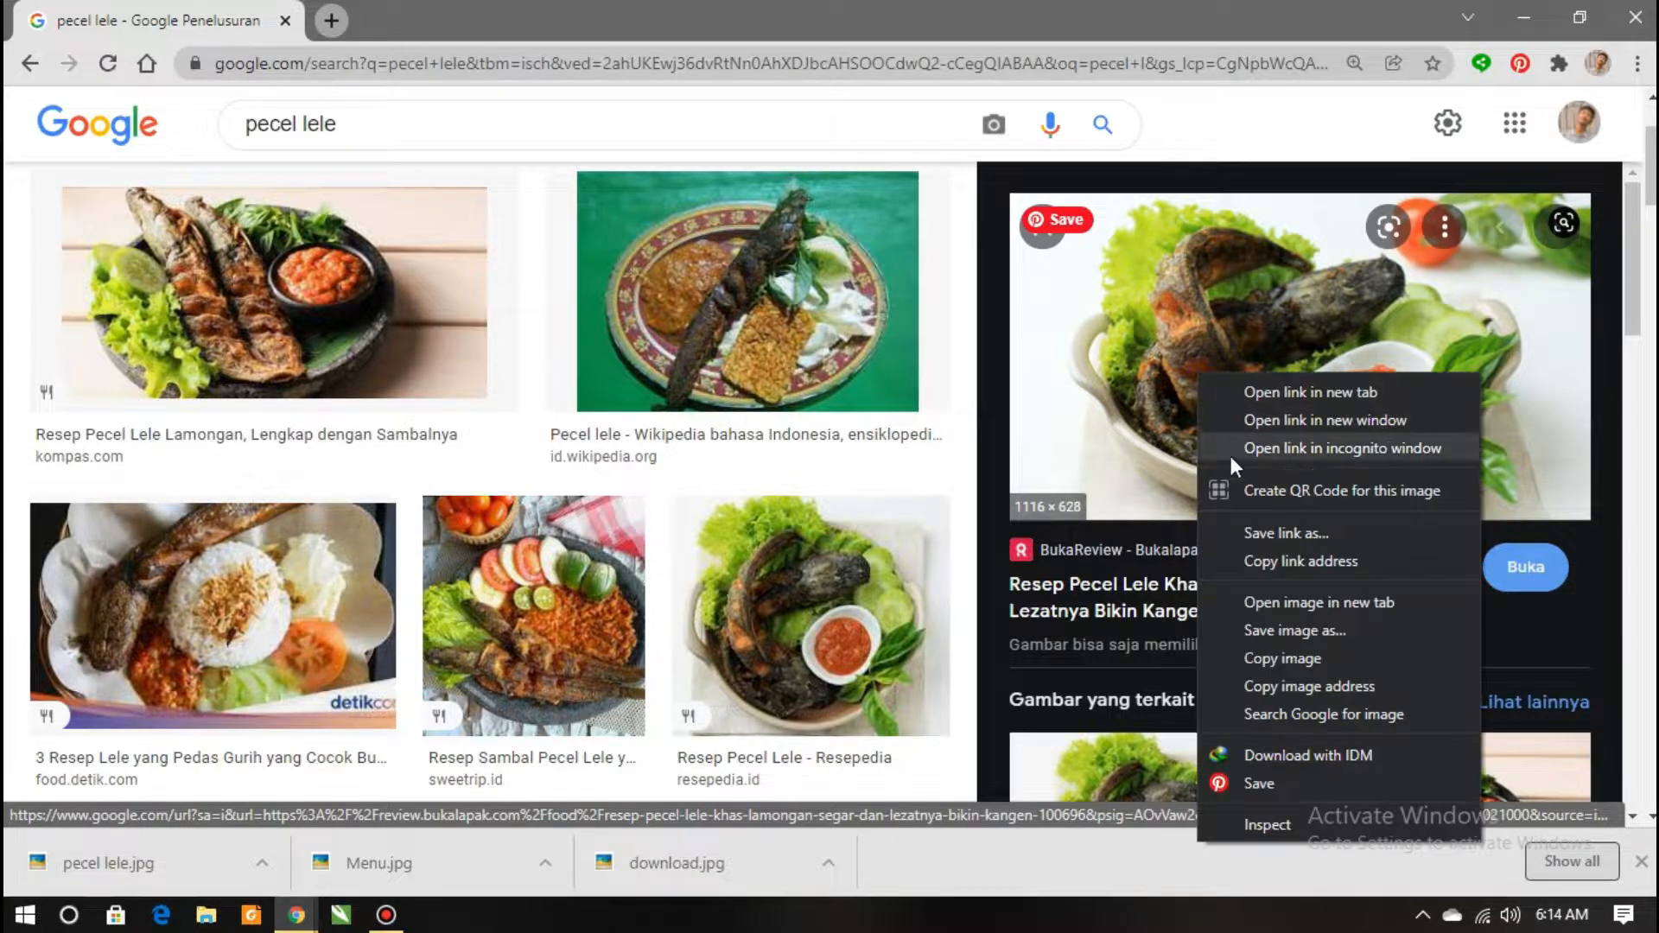
click(1248, 630)
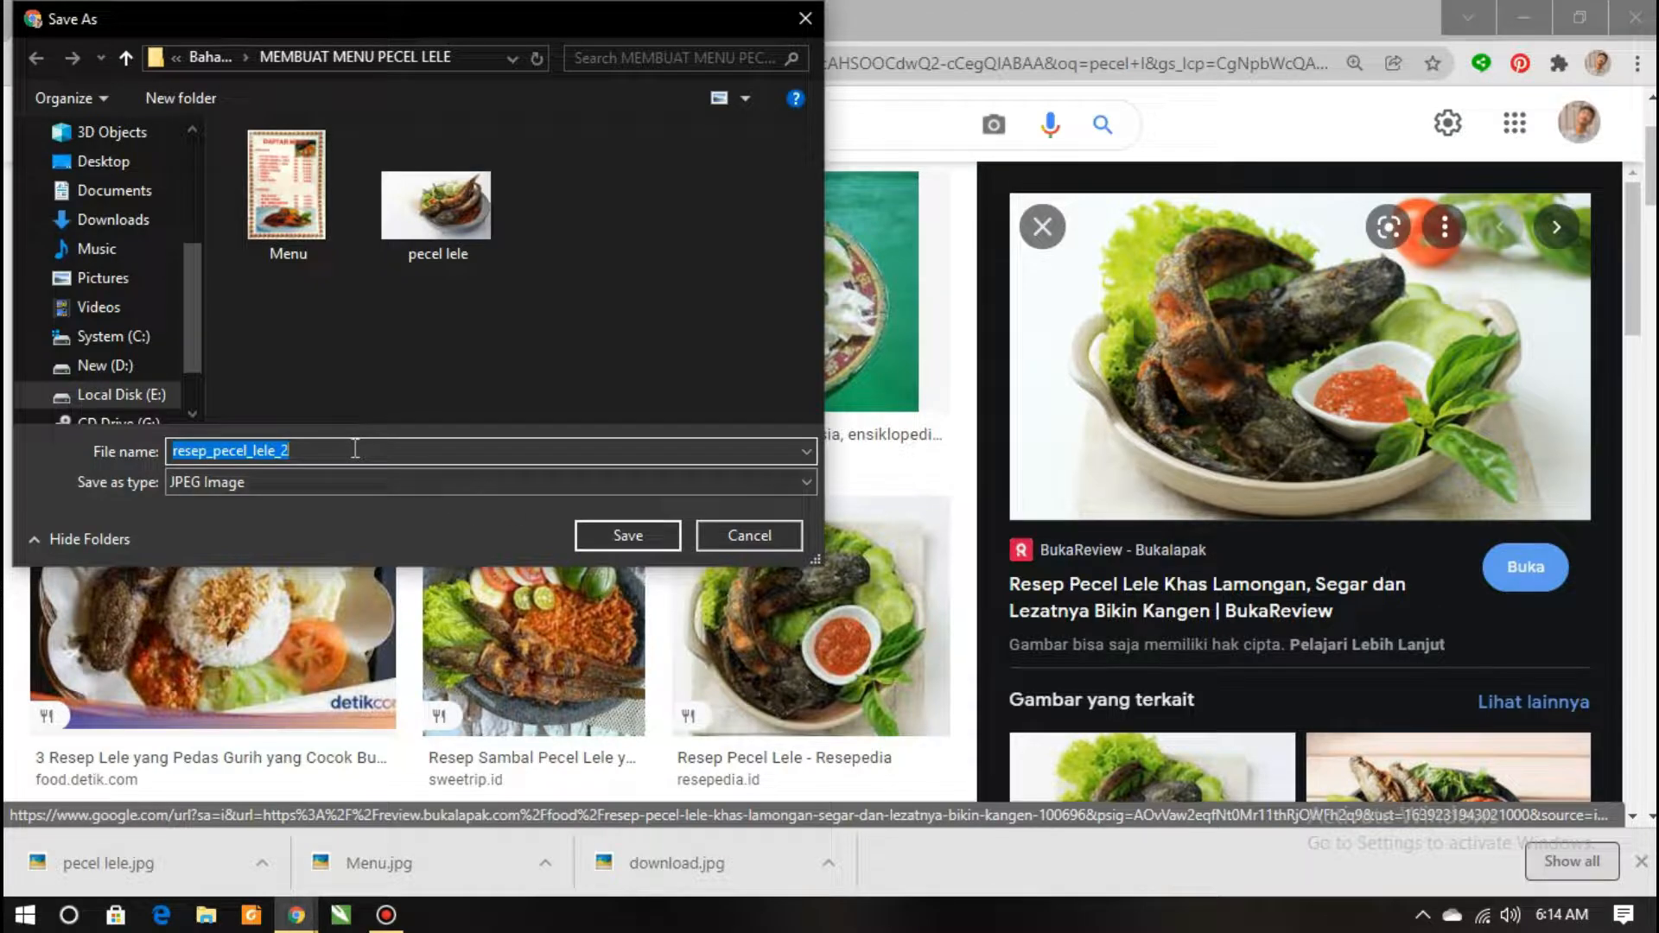
click(480, 204)
double_click(301, 455)
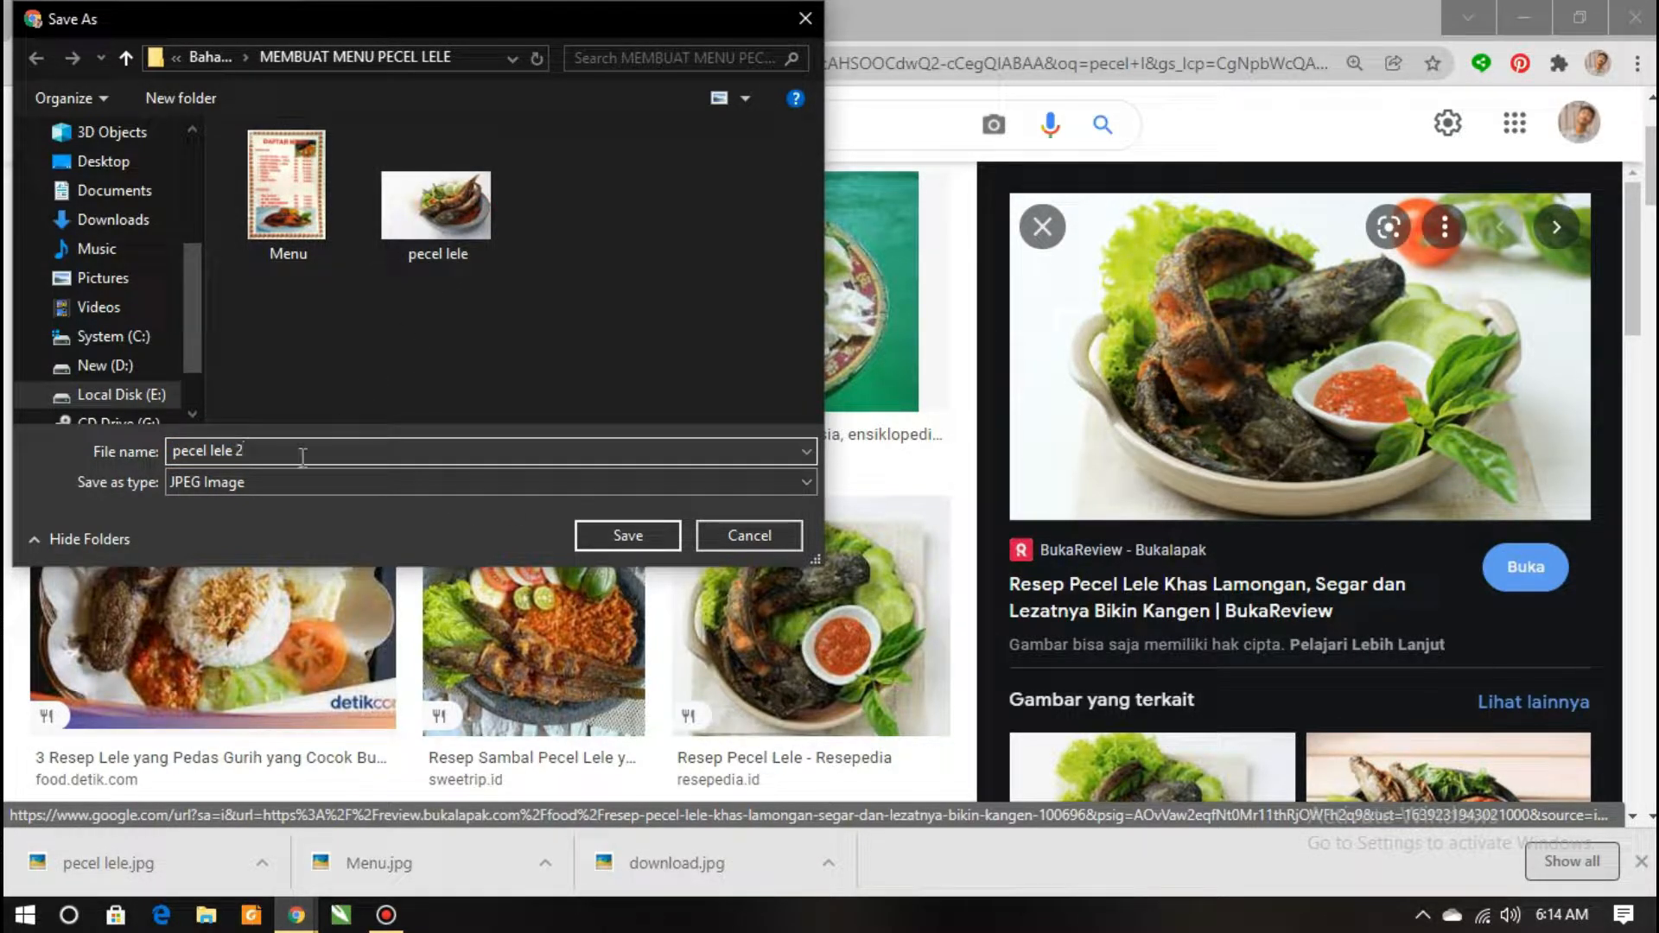
click(624, 535)
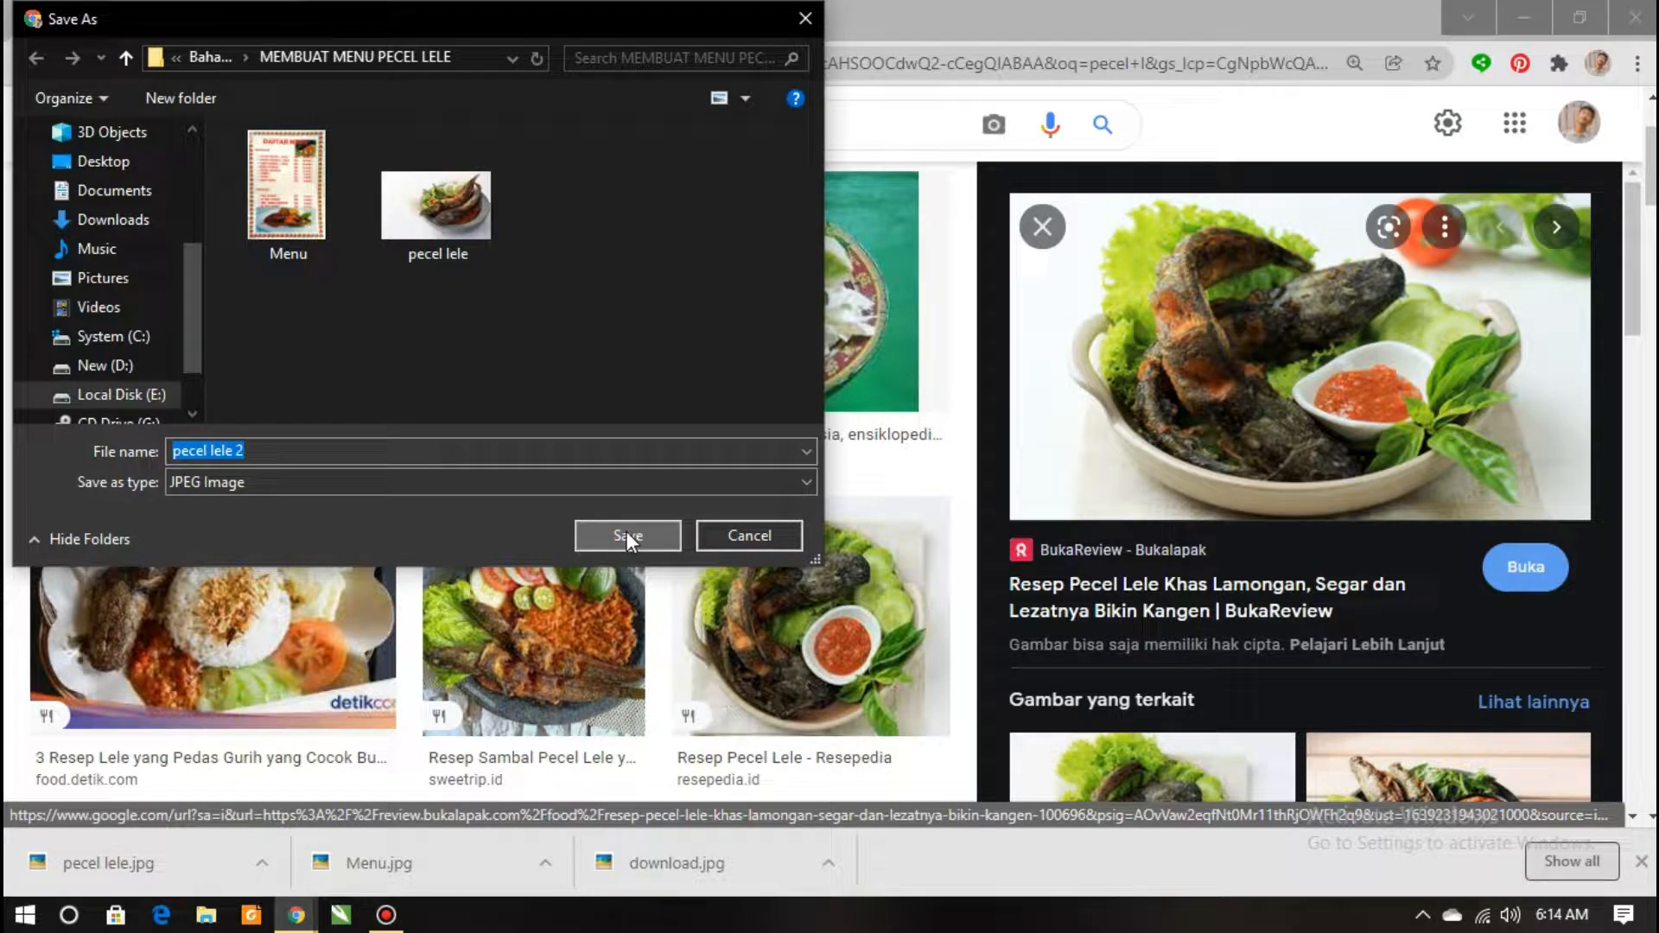
click(593, 527)
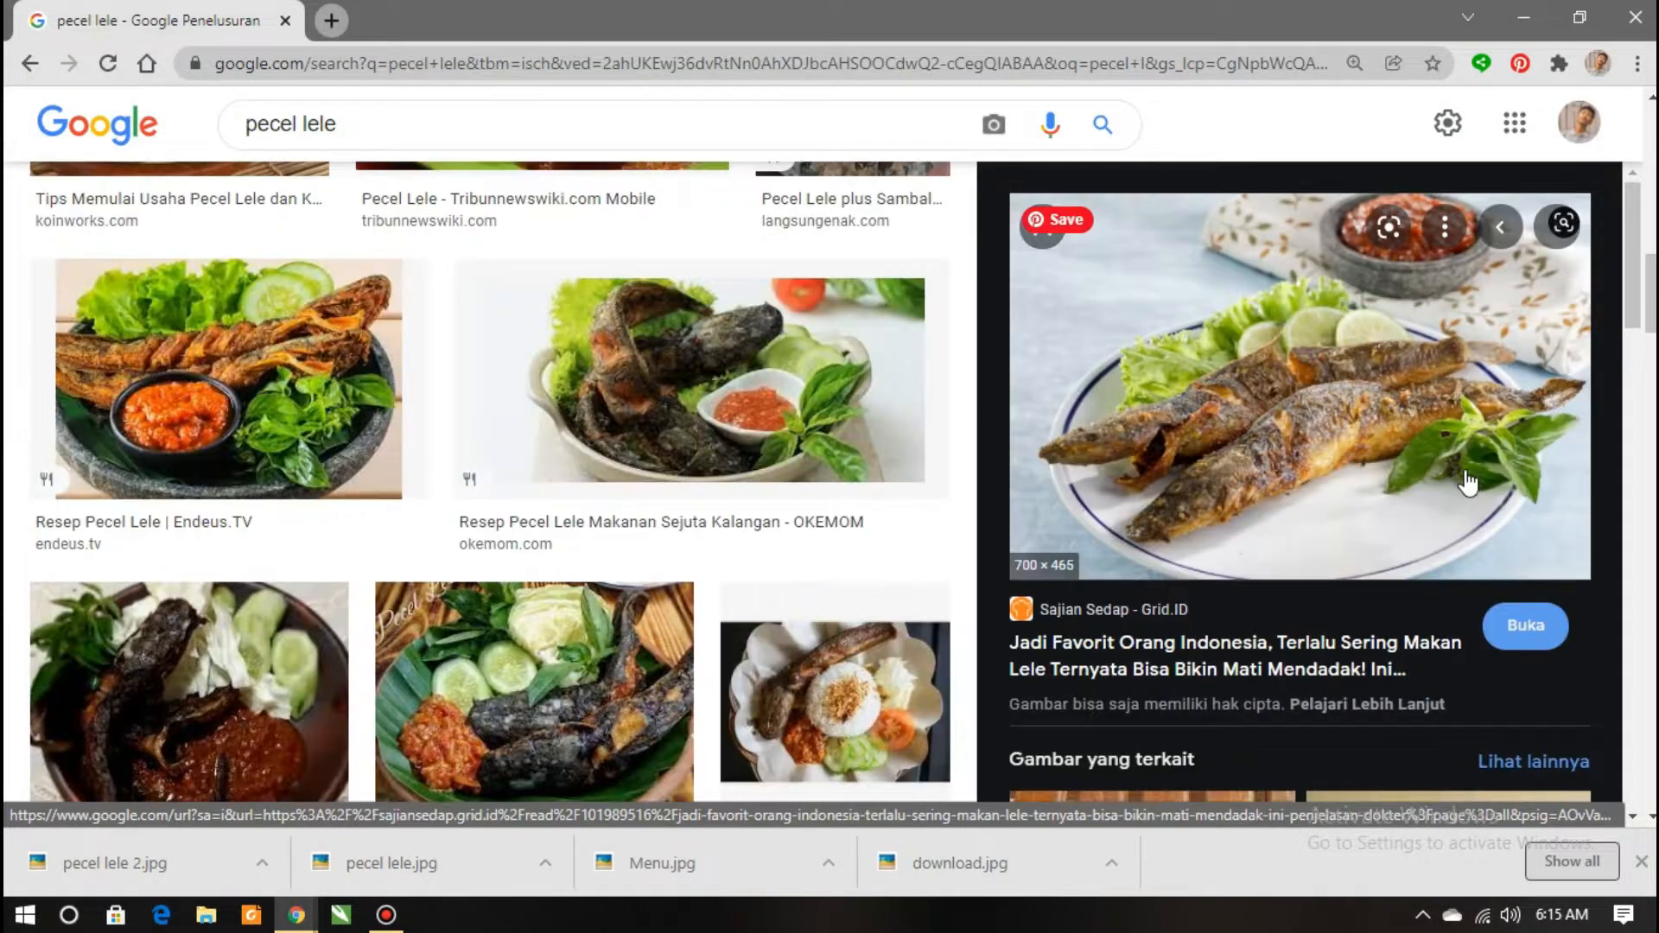
Look through the images related to the Sajian Sedap fried catfish photo and the main pecel lele results
scroll(1467, 479, down, 3)
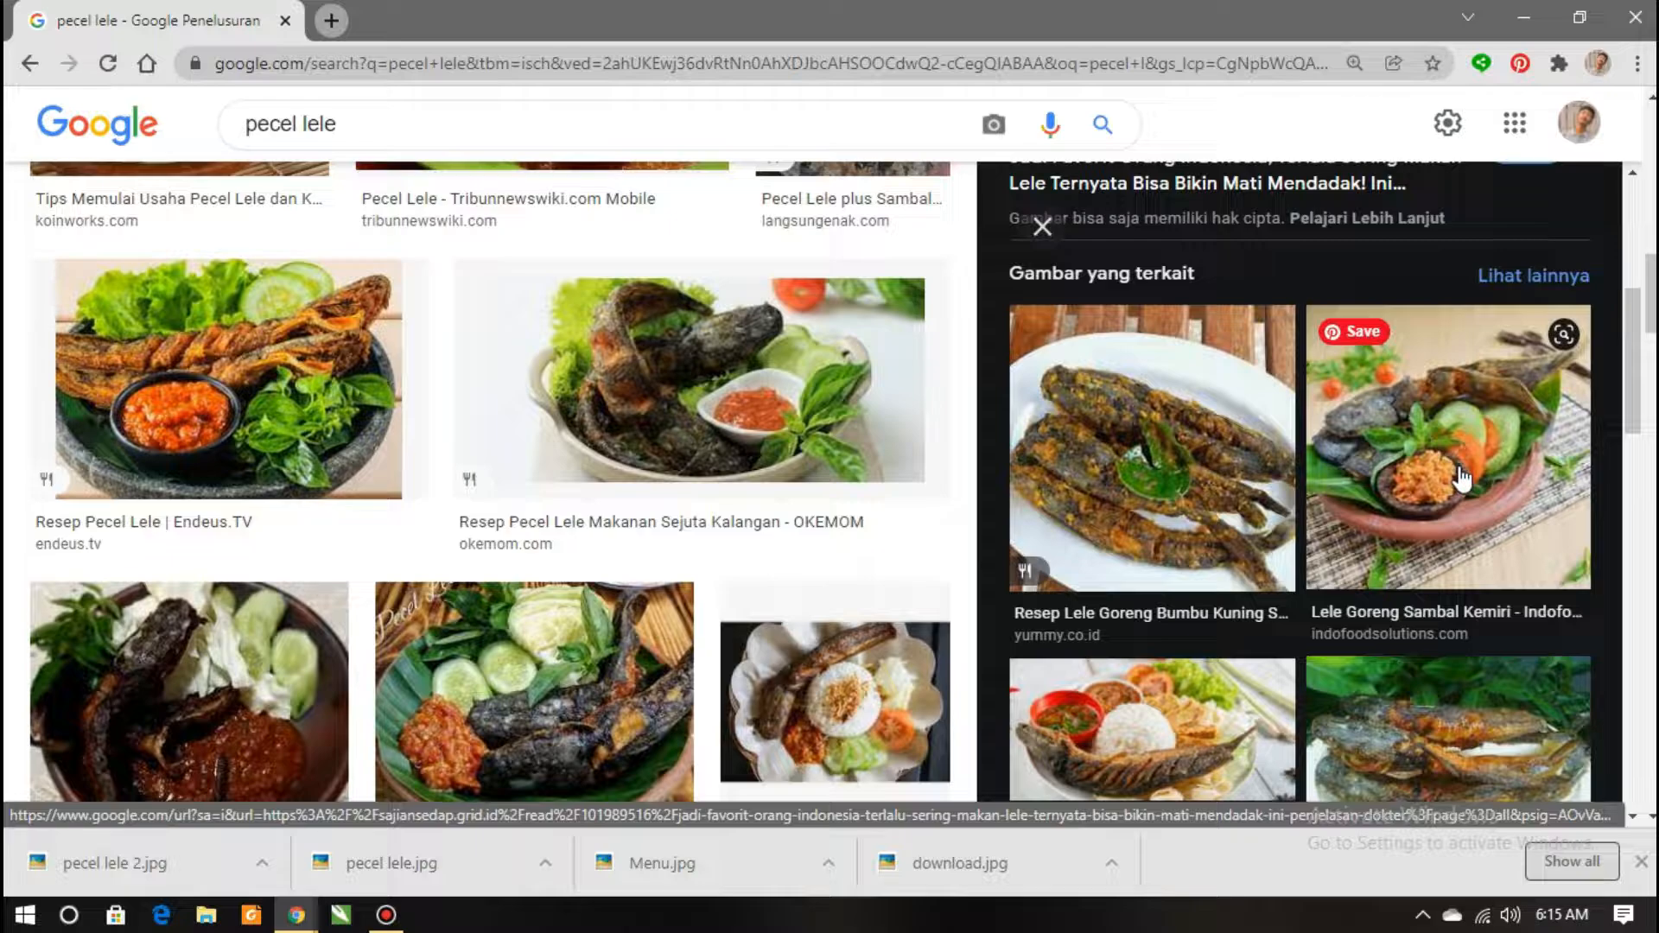
scroll(1461, 477, down, 4)
scroll(637, 448, up, 5)
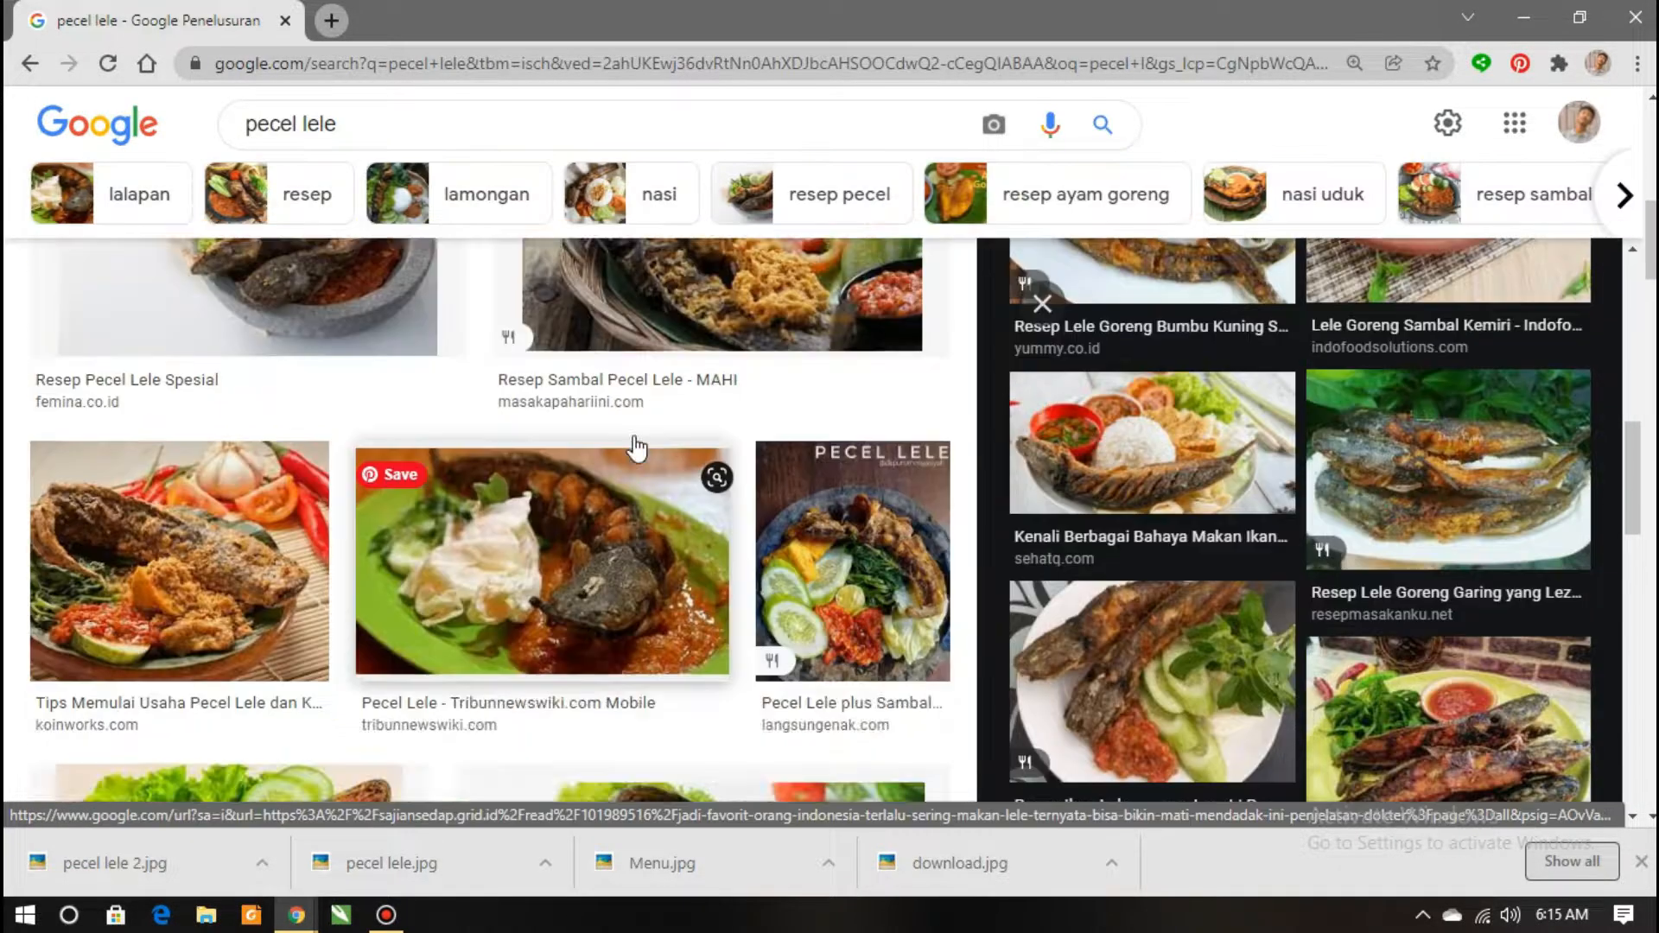
scroll(637, 448, up, 5)
scroll(1456, 445, up, 5)
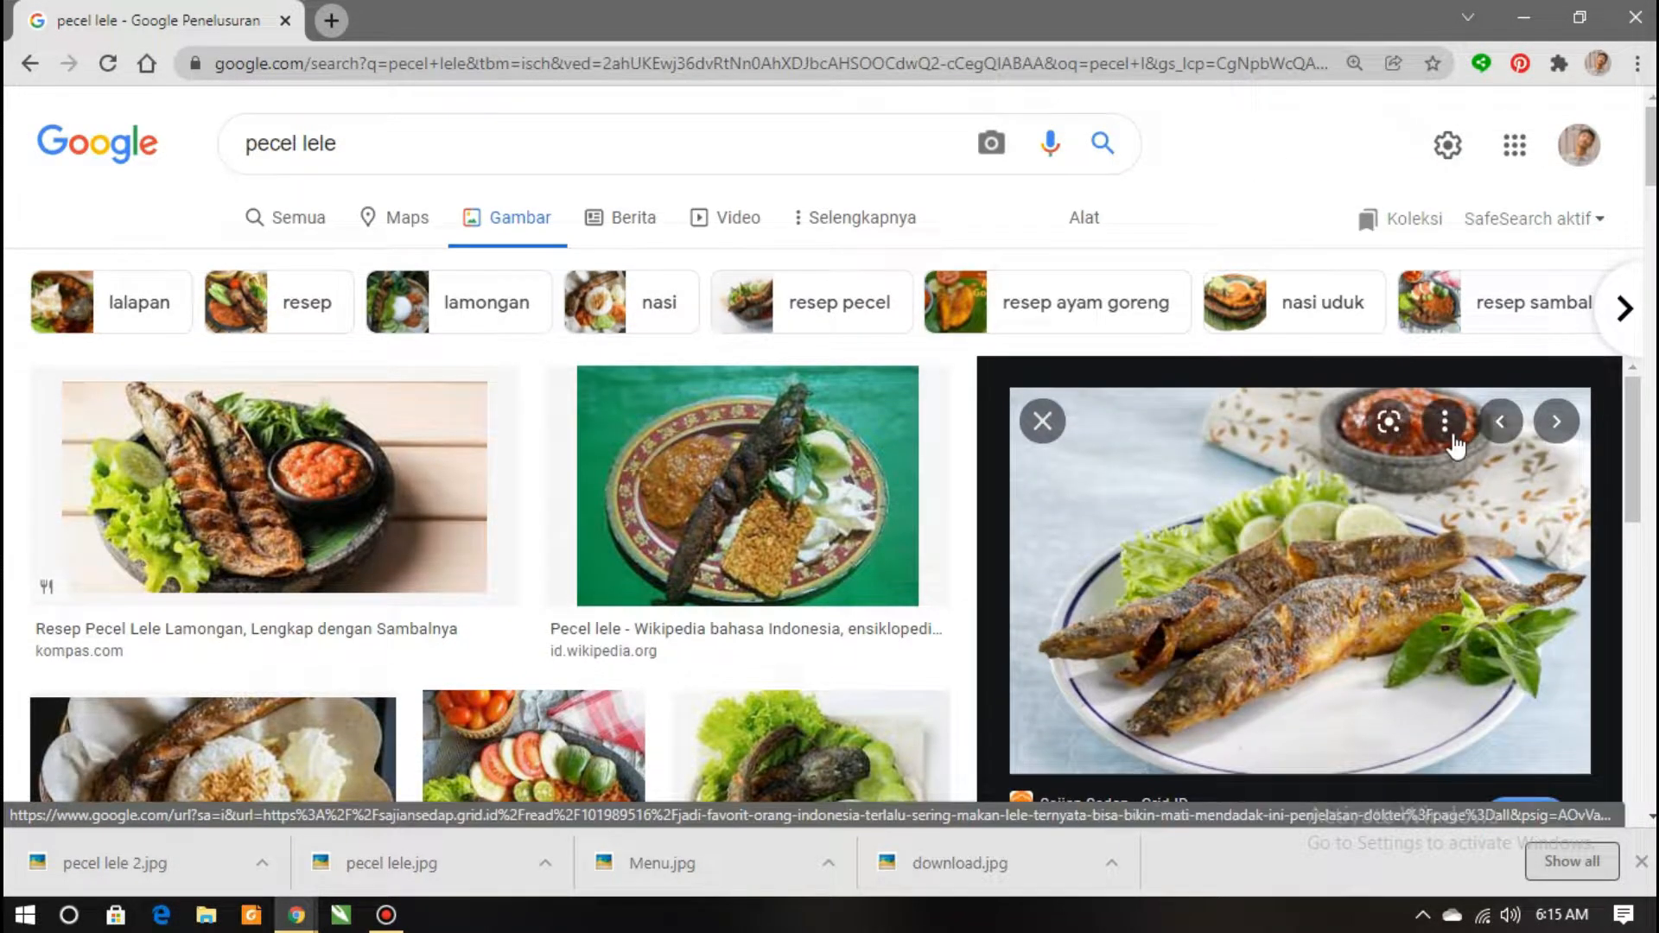
Close the fried catfish preview and search Google Images for "sambal pecel lele"
key(Escape)
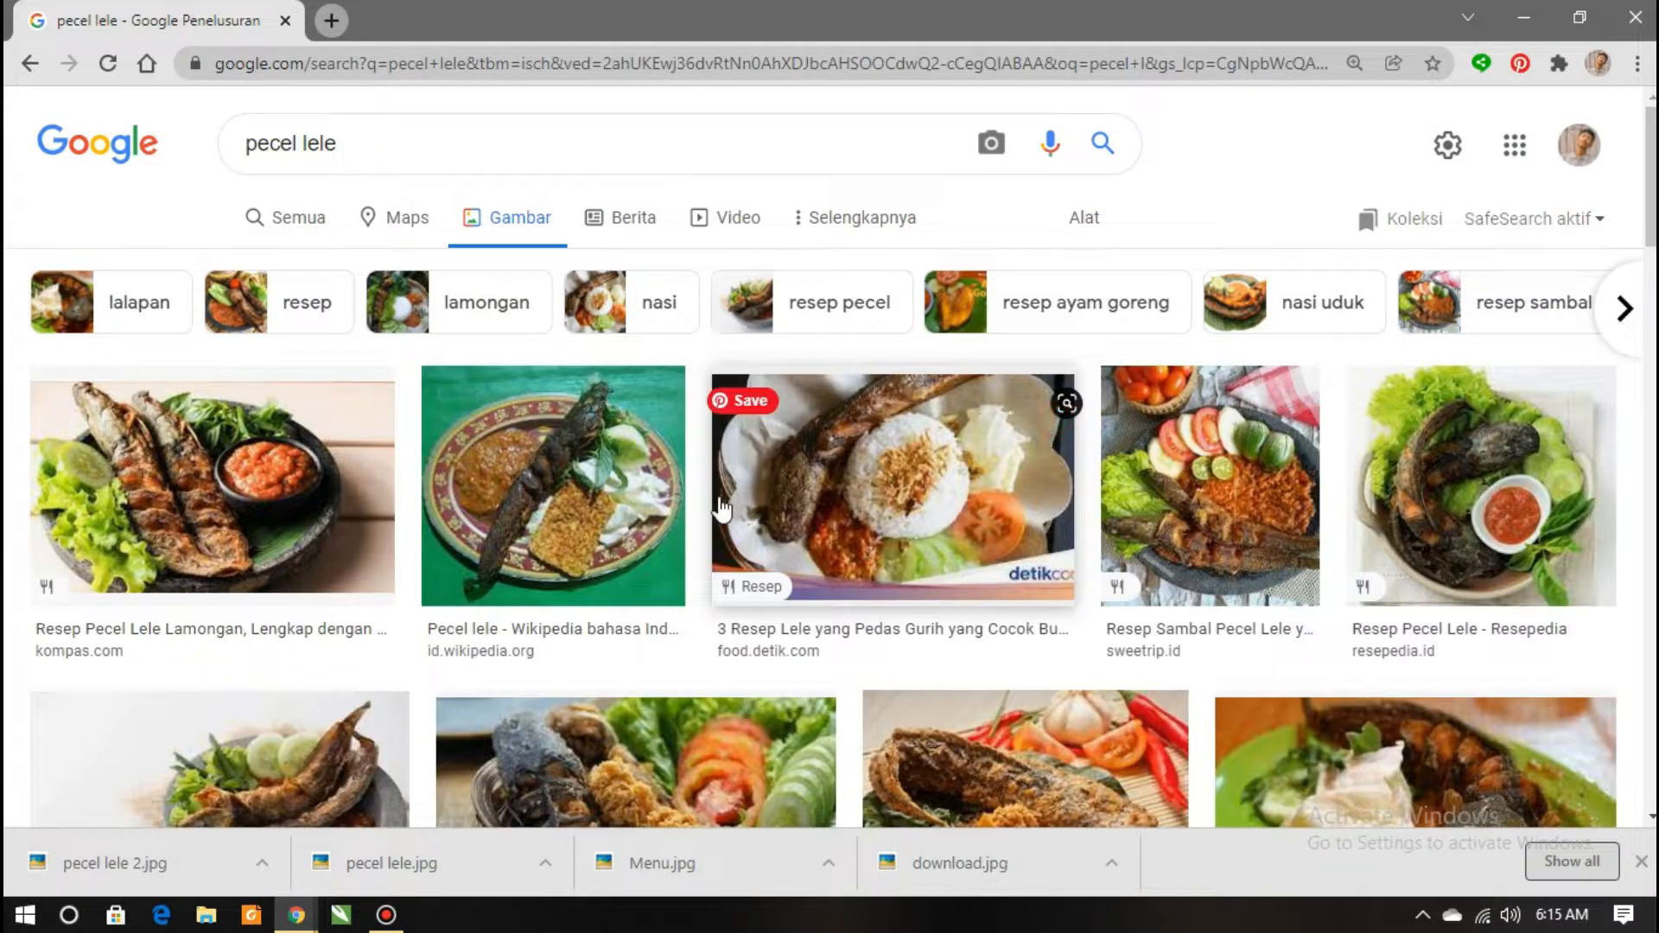
click(582, 138)
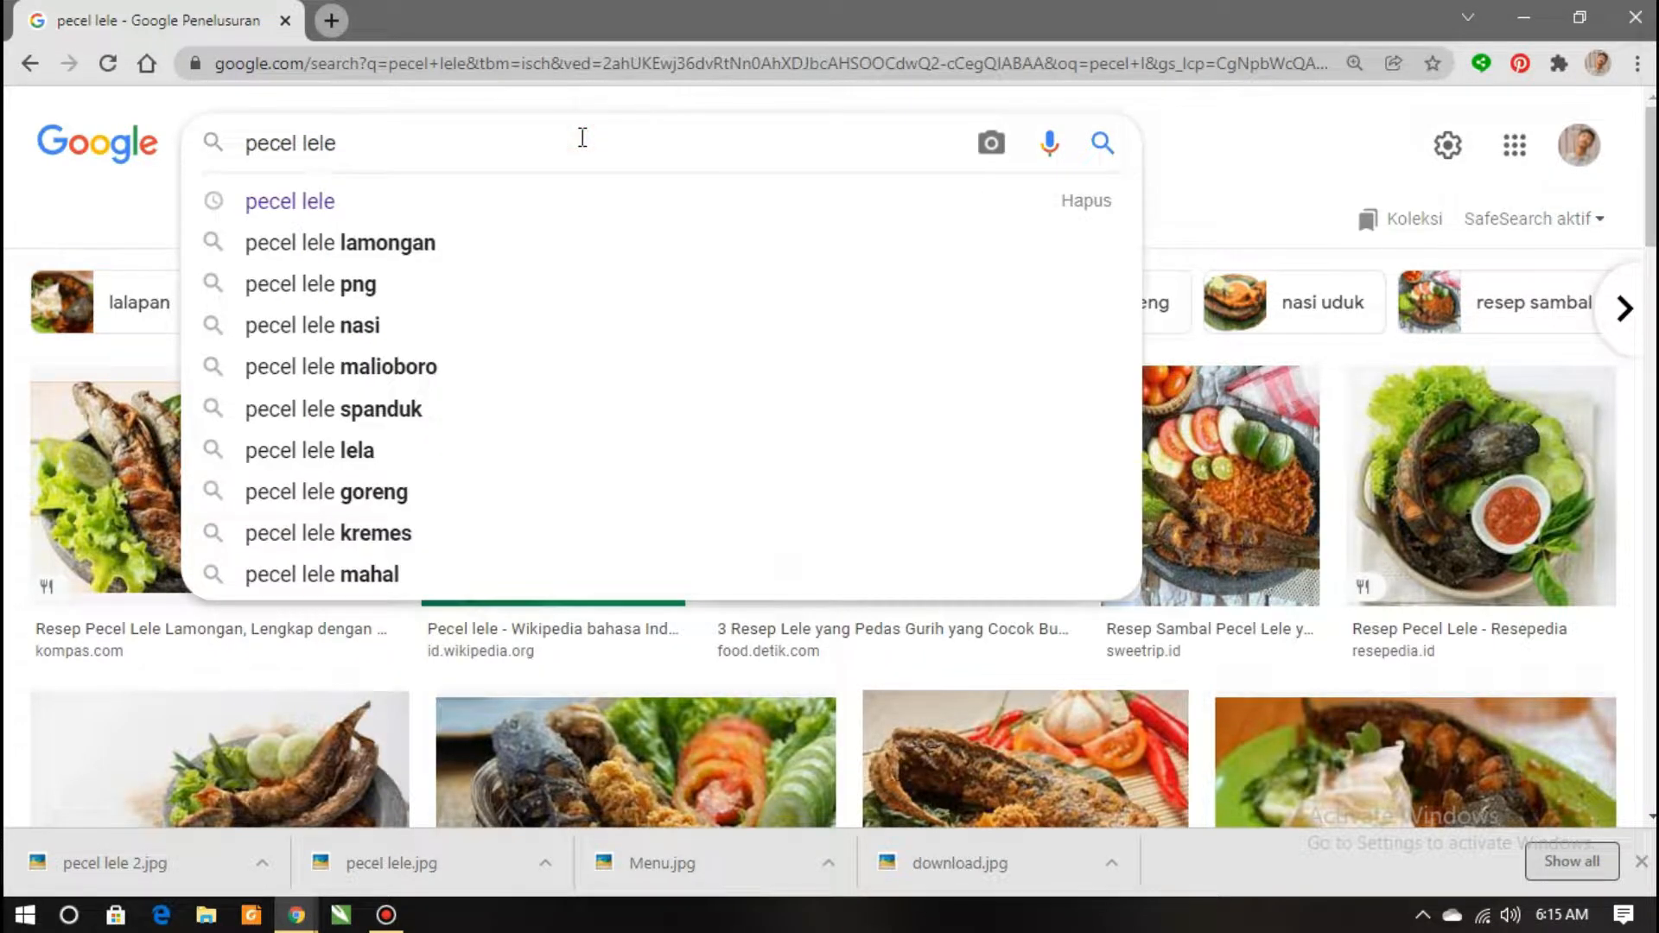
key(BackSpace)
key(BackSpace)
key(BackSpace)
key(BackSpace)
key(BackSpace)
key(BackSpace)
key(BackSpace)
key(BackSpace)
key(BackSpace)
key(BackSpace)
text(sambal)
click(467, 202)
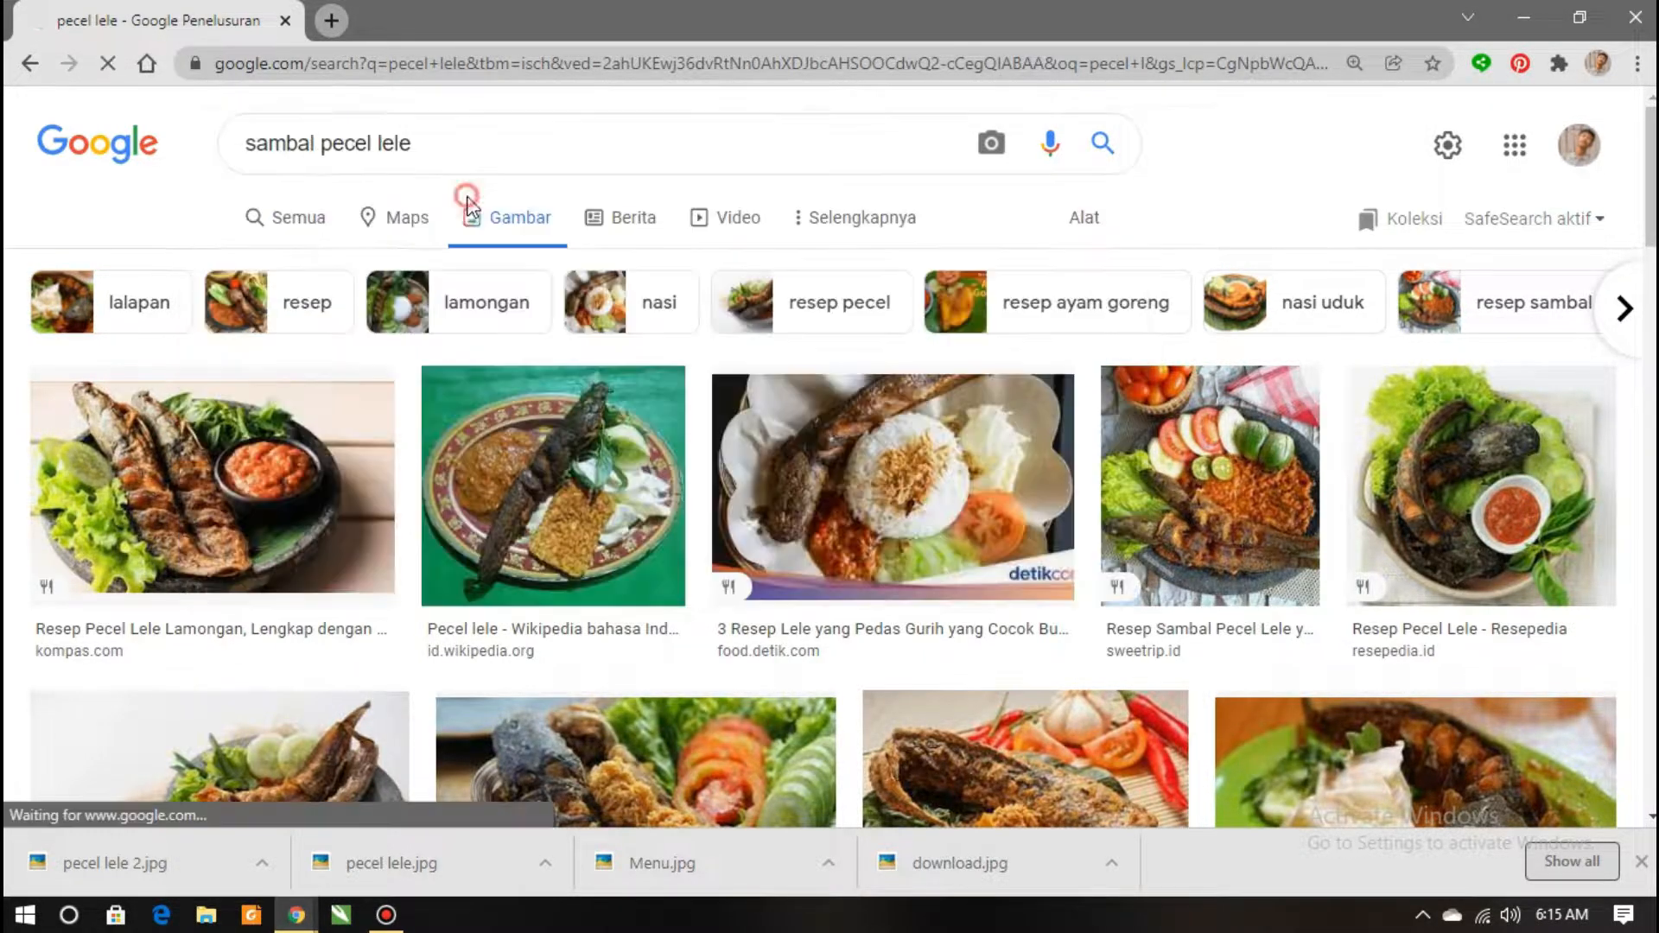
Open the Grid Hype sambal photo with lime slices and save it as a JPEG named sambal in the MEMBUAT MENU PECEL LELE folder
scroll(747, 432, down, 10)
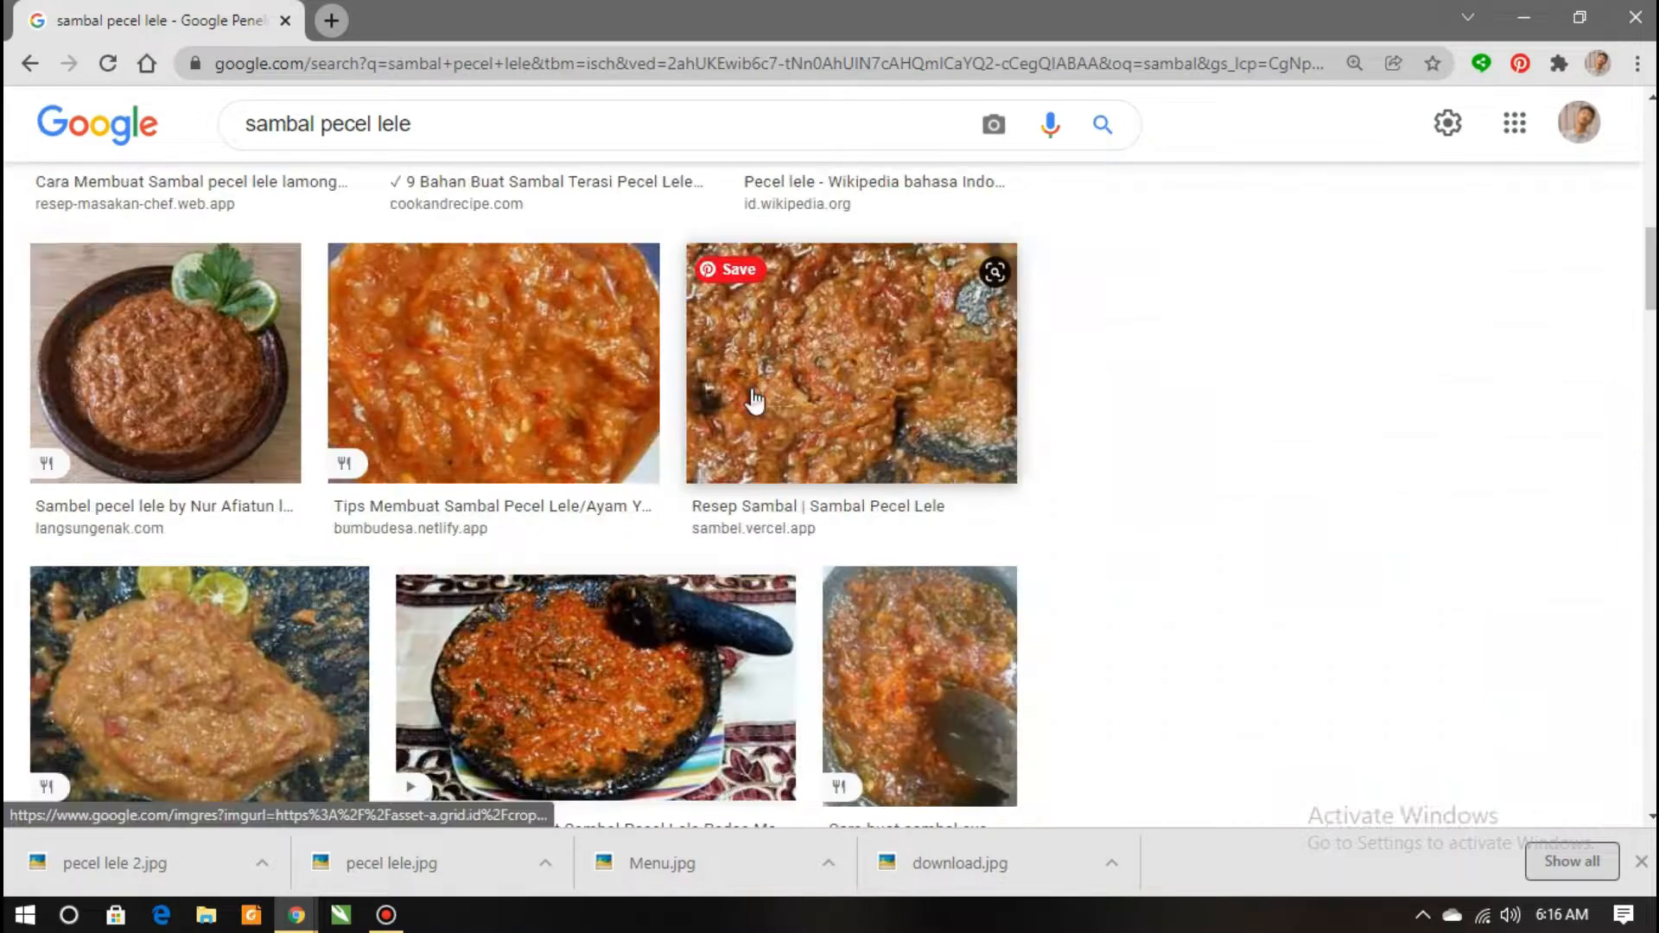
click(754, 400)
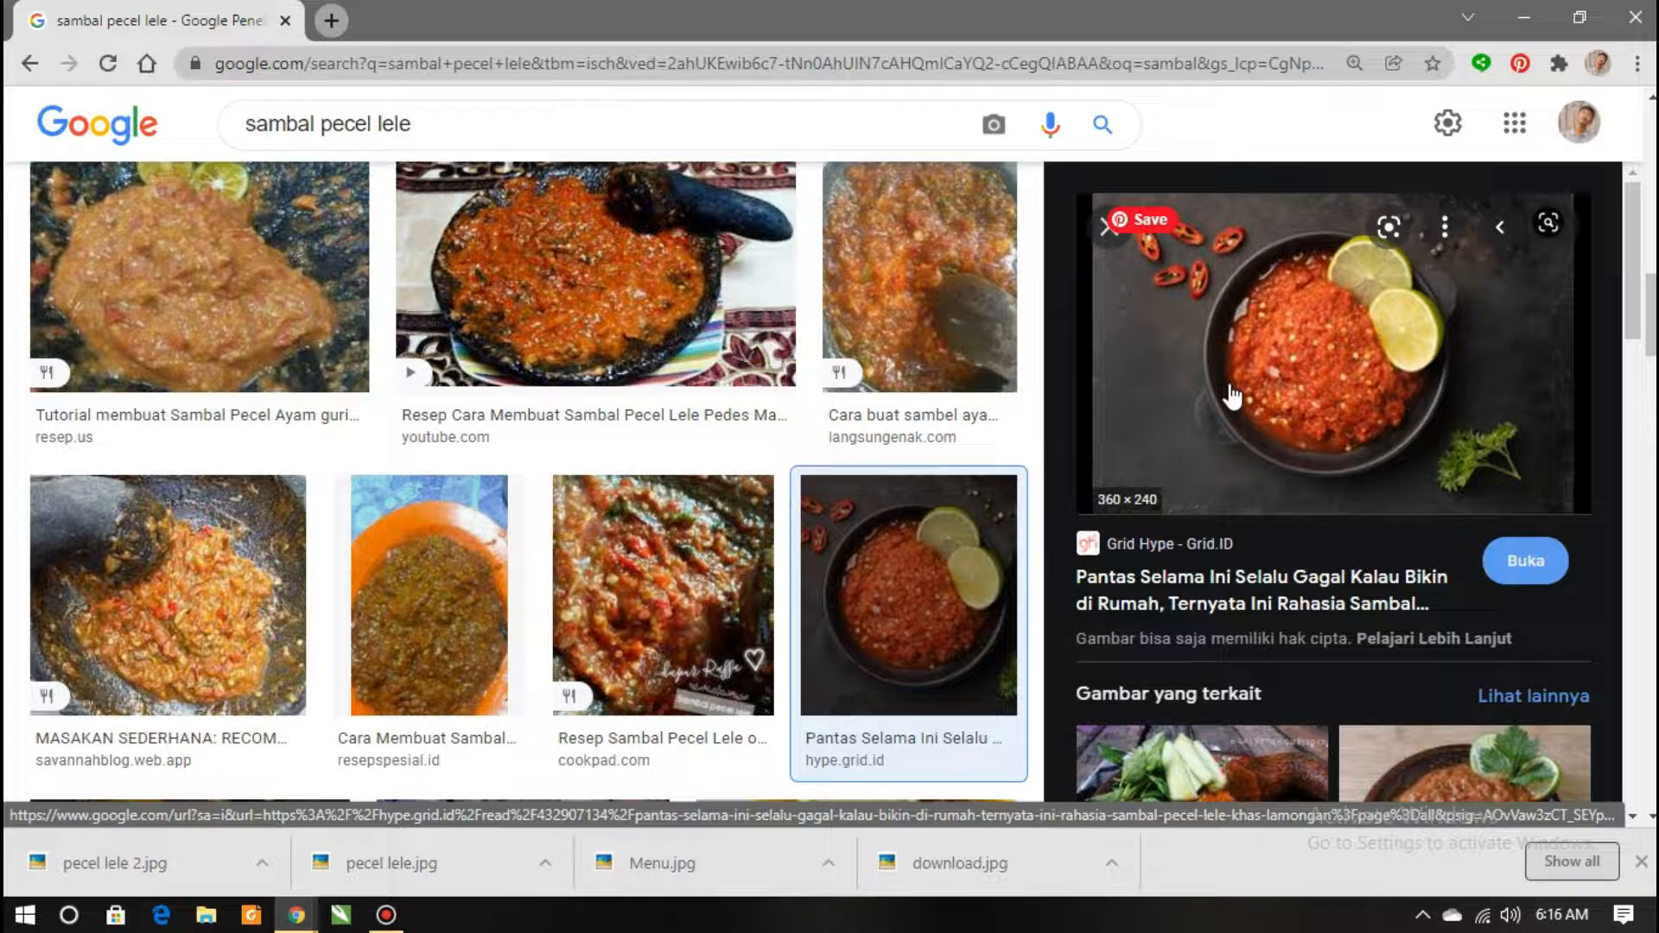
right_click(1231, 391)
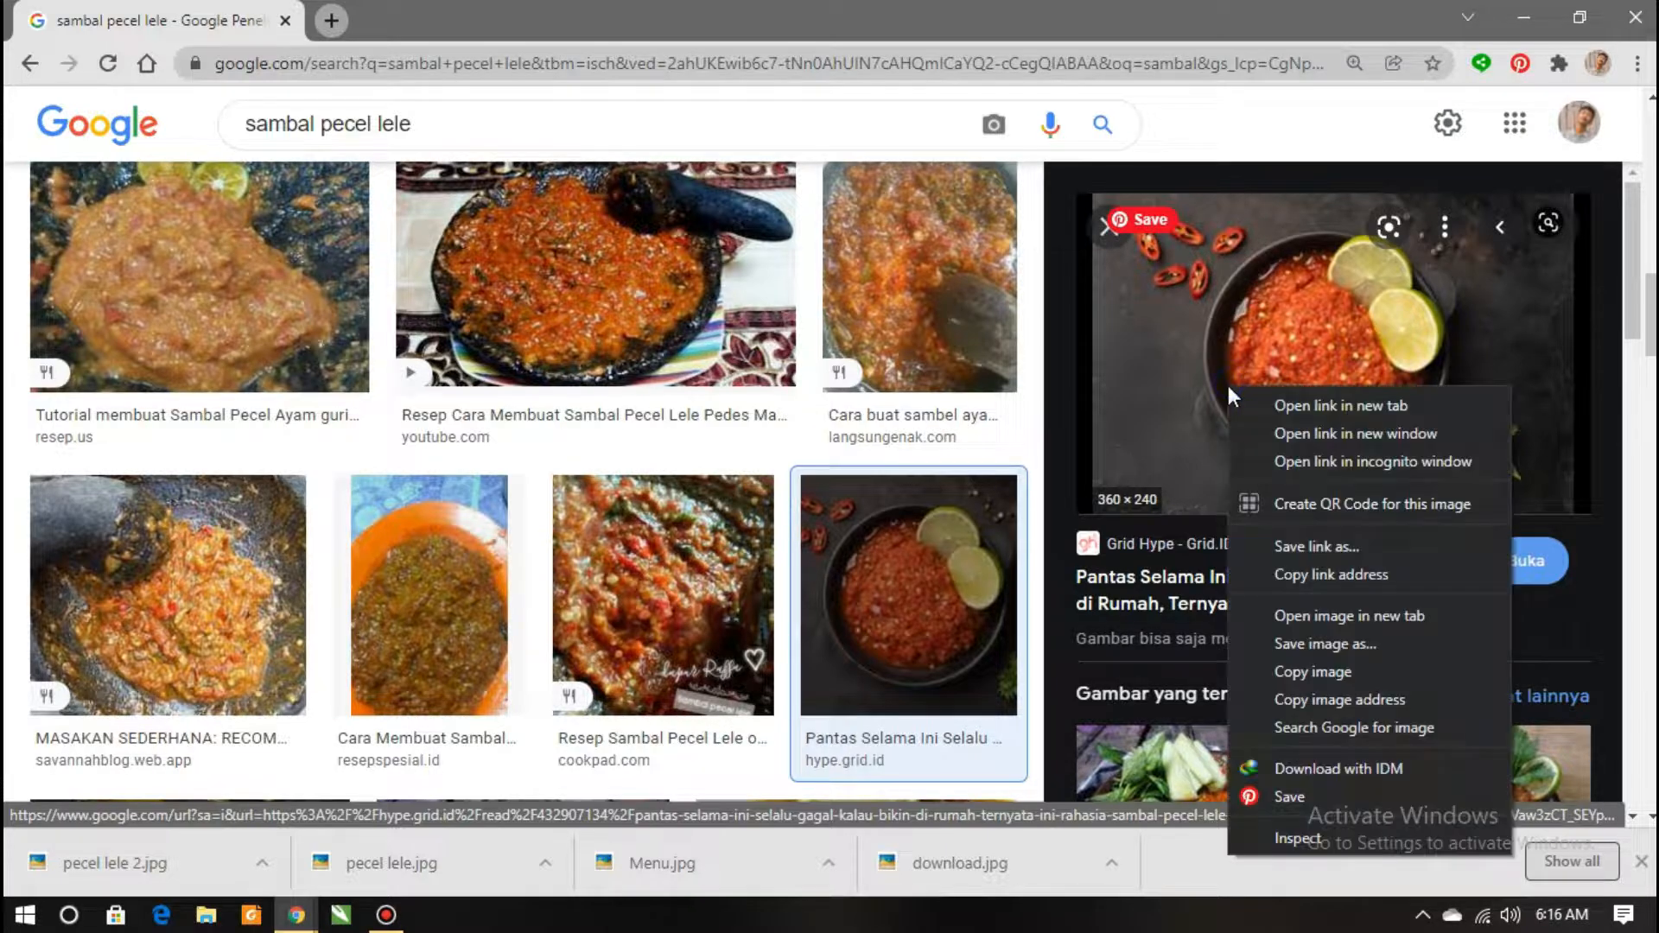
click(1321, 634)
text(sambal)
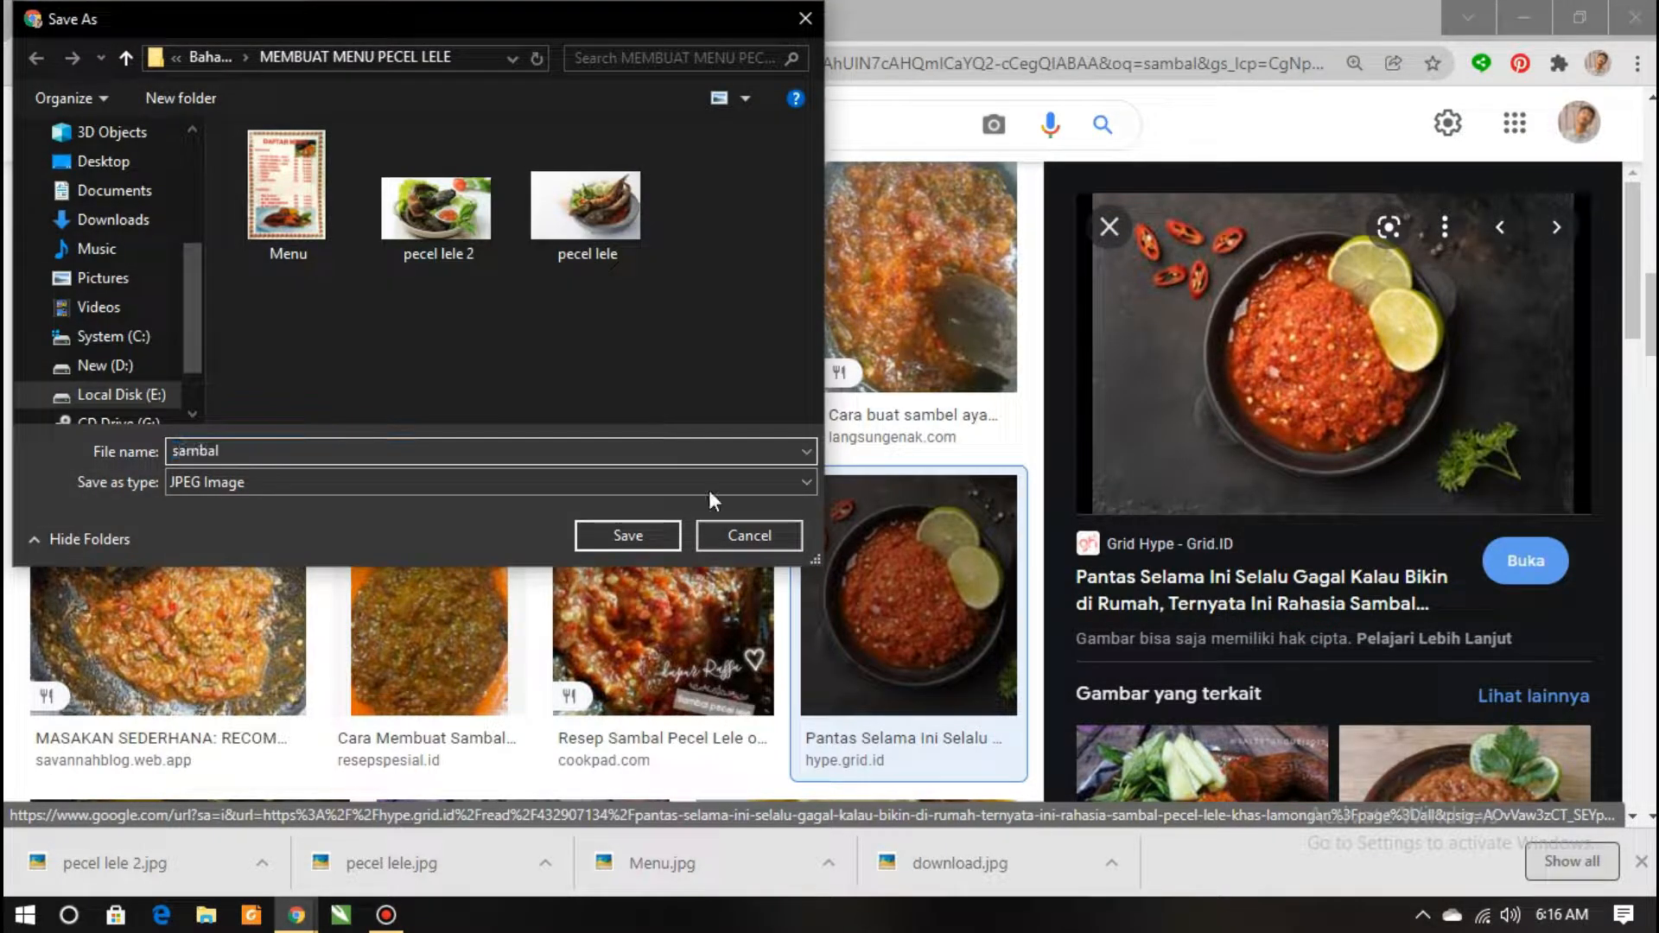
click(655, 542)
Look through more sambal pecel lele results, including the IDN Times sambal photo and its related images
scroll(660, 549, down, 10)
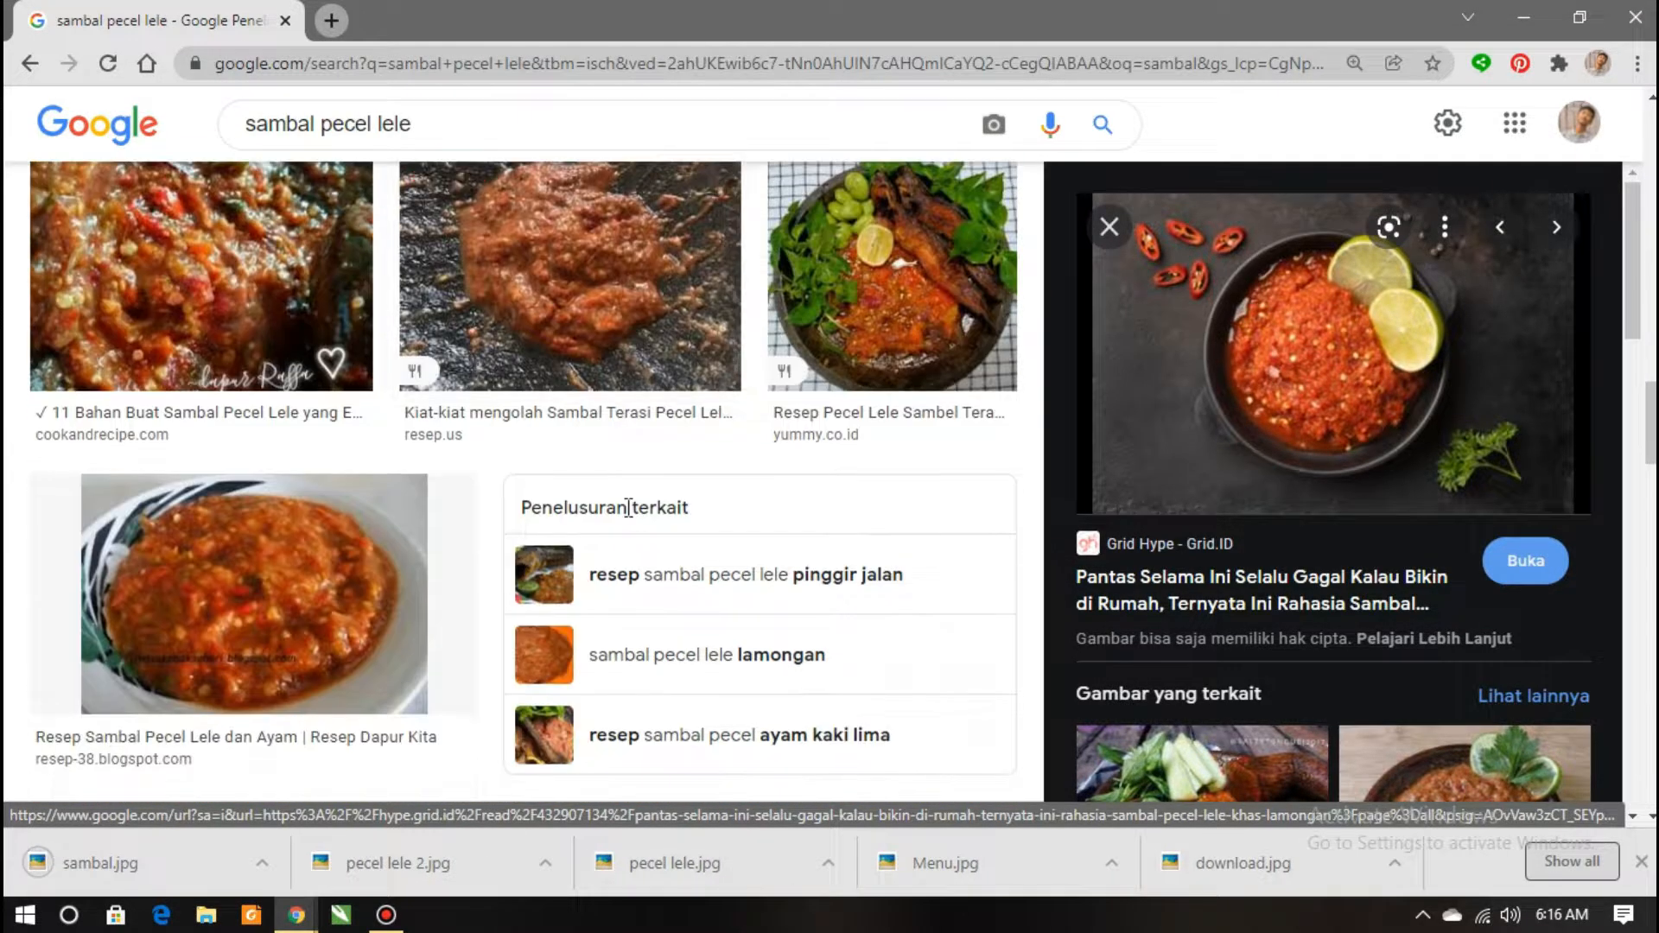
scroll(912, 415, down, 7)
scroll(918, 376, down, 10)
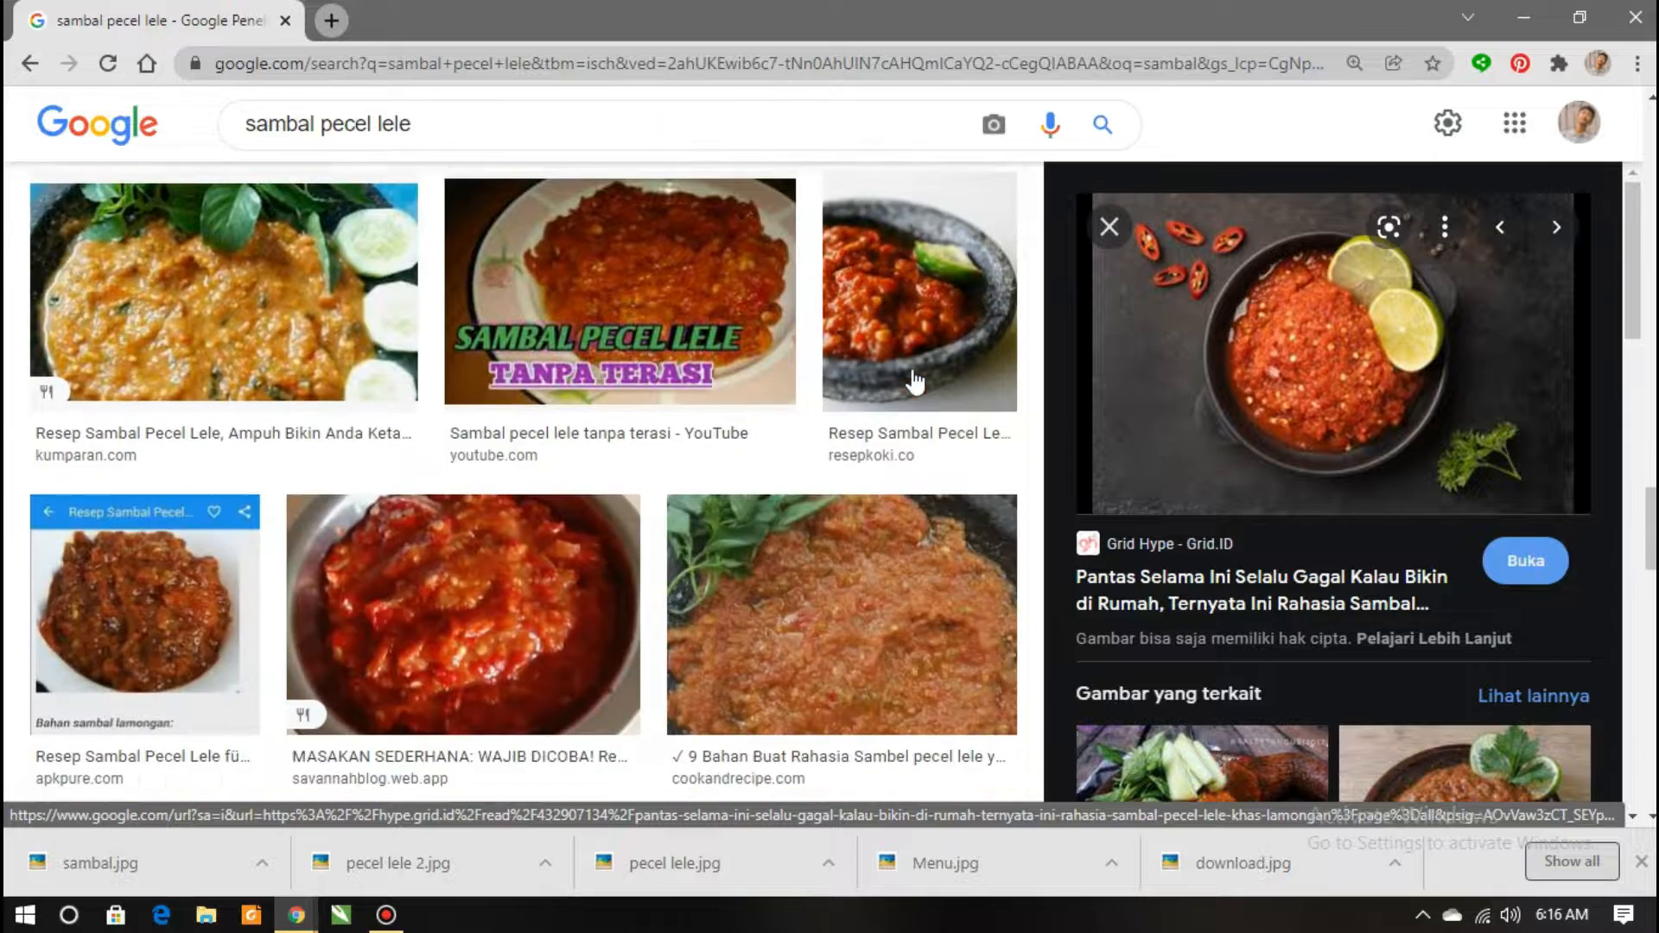
scroll(915, 380, down, 4)
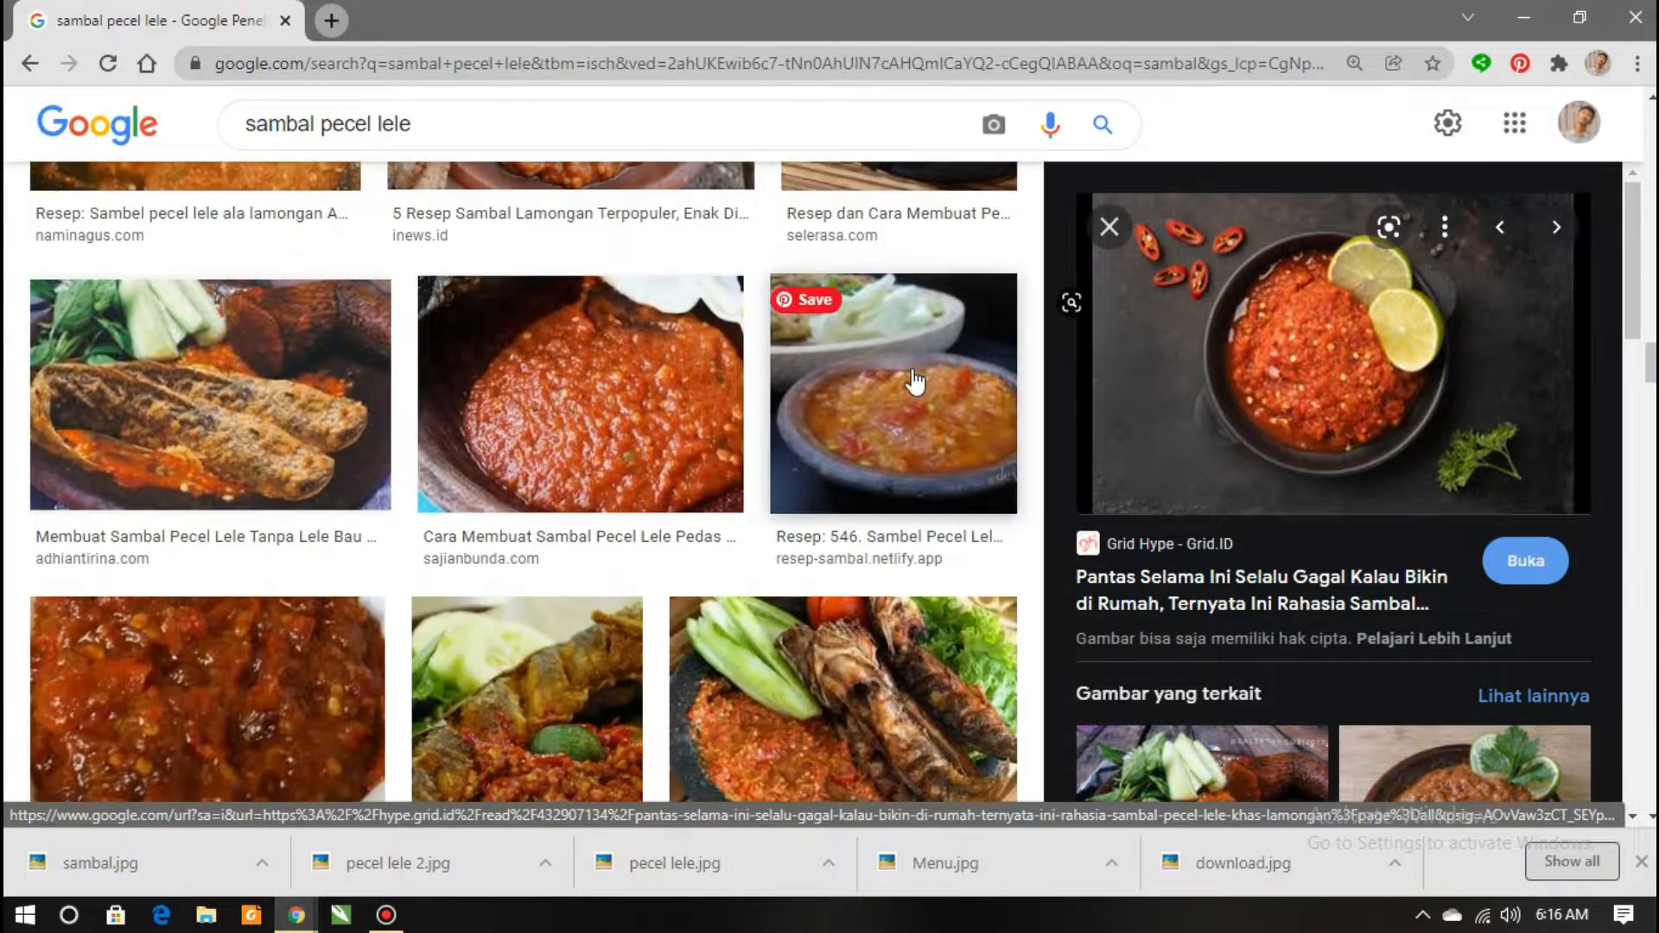
scroll(916, 384, down, 1)
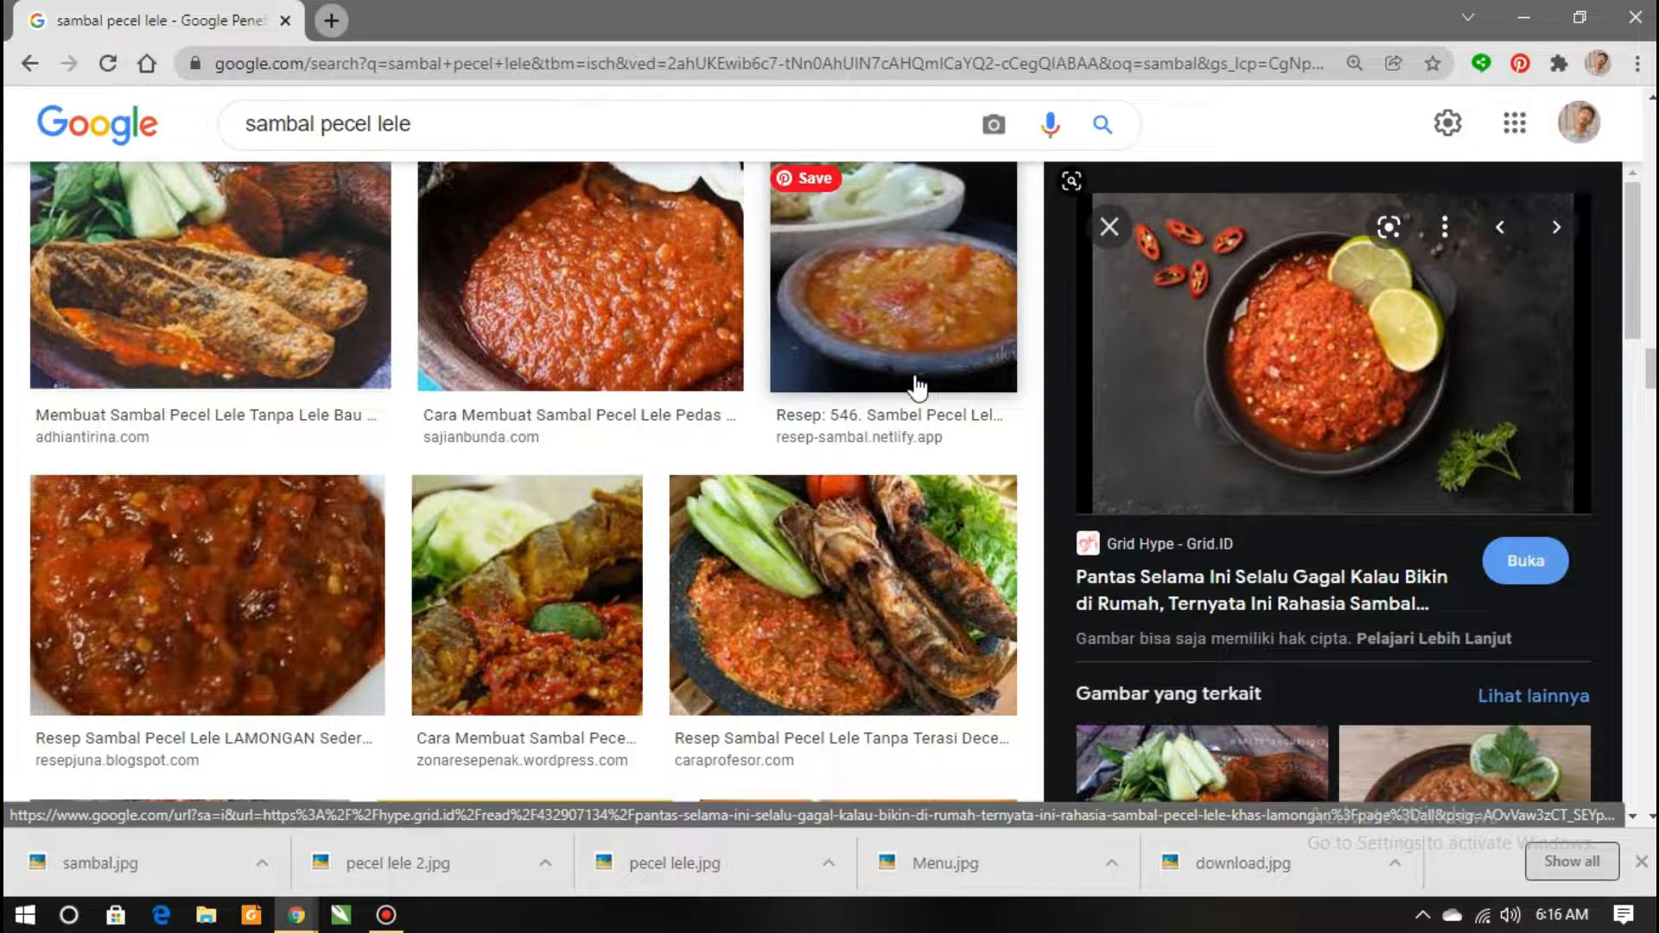
scroll(908, 380, down, 6)
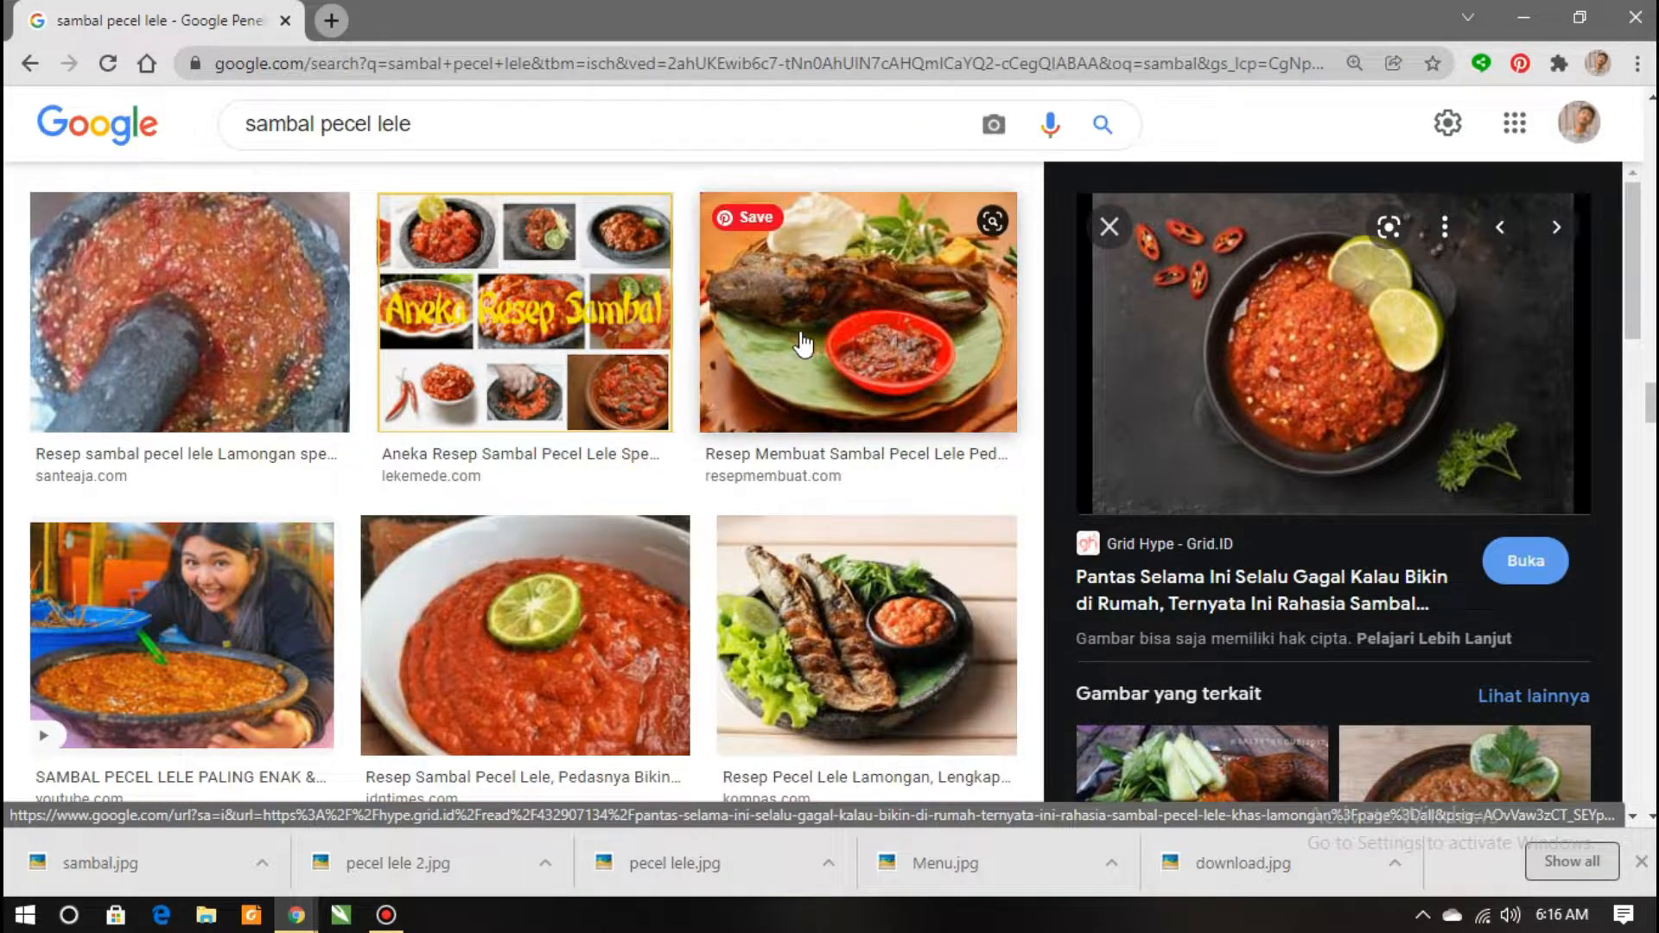
scroll(787, 345, down, 3)
scroll(518, 354, up, 5)
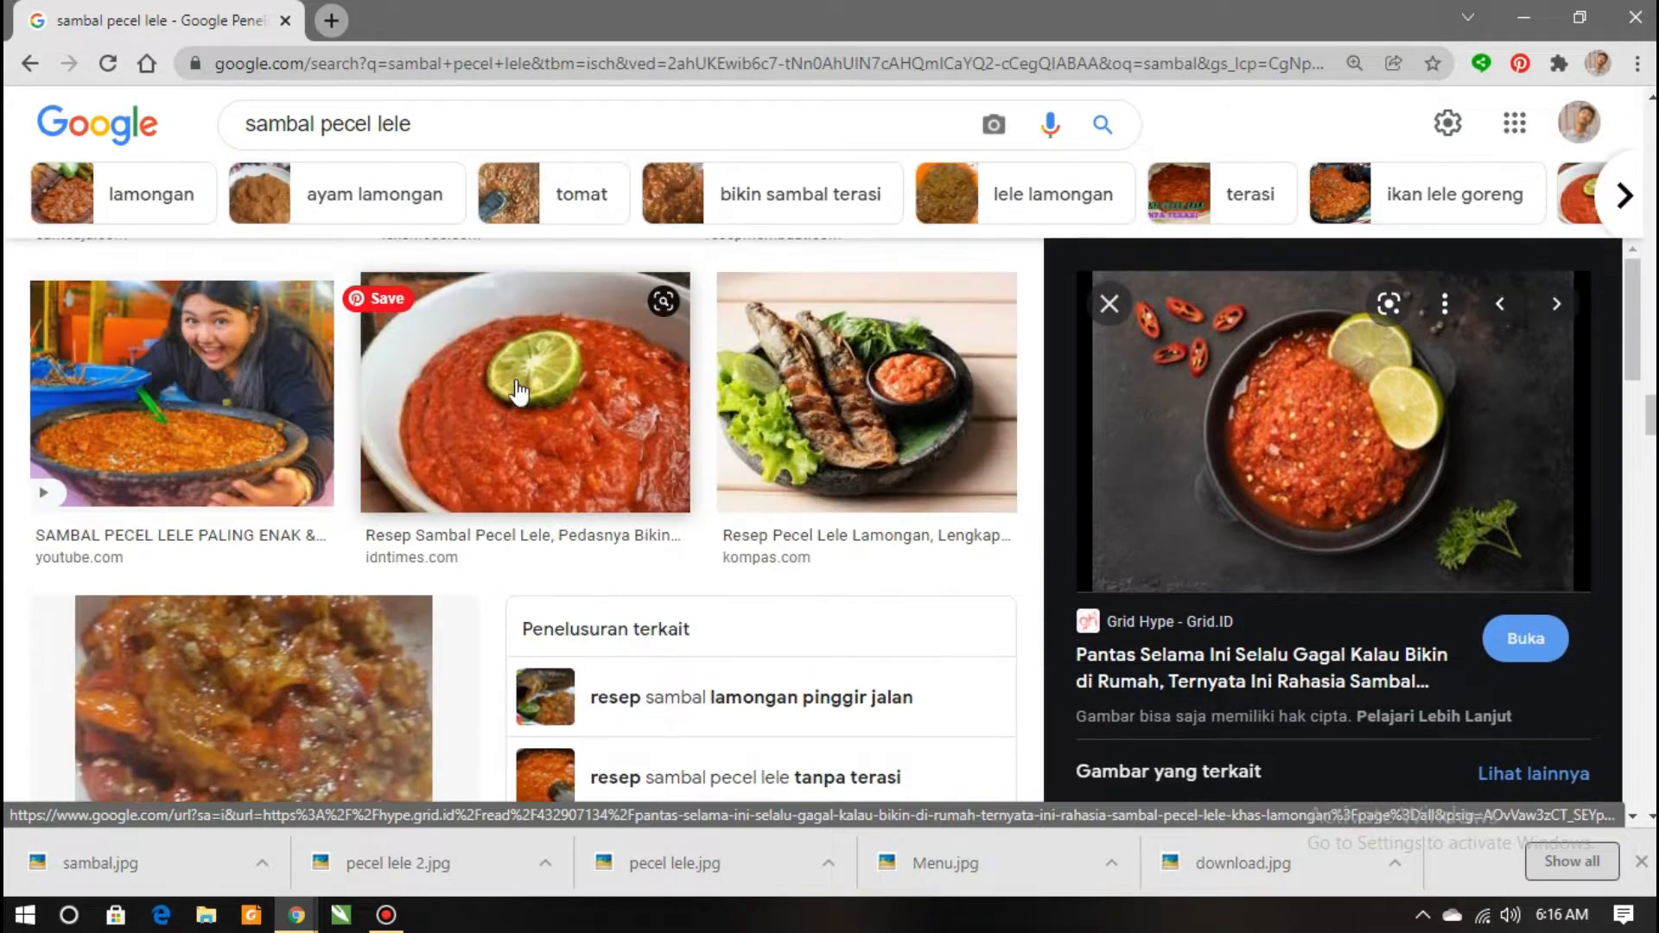
click(522, 415)
scroll(1230, 458, down, 4)
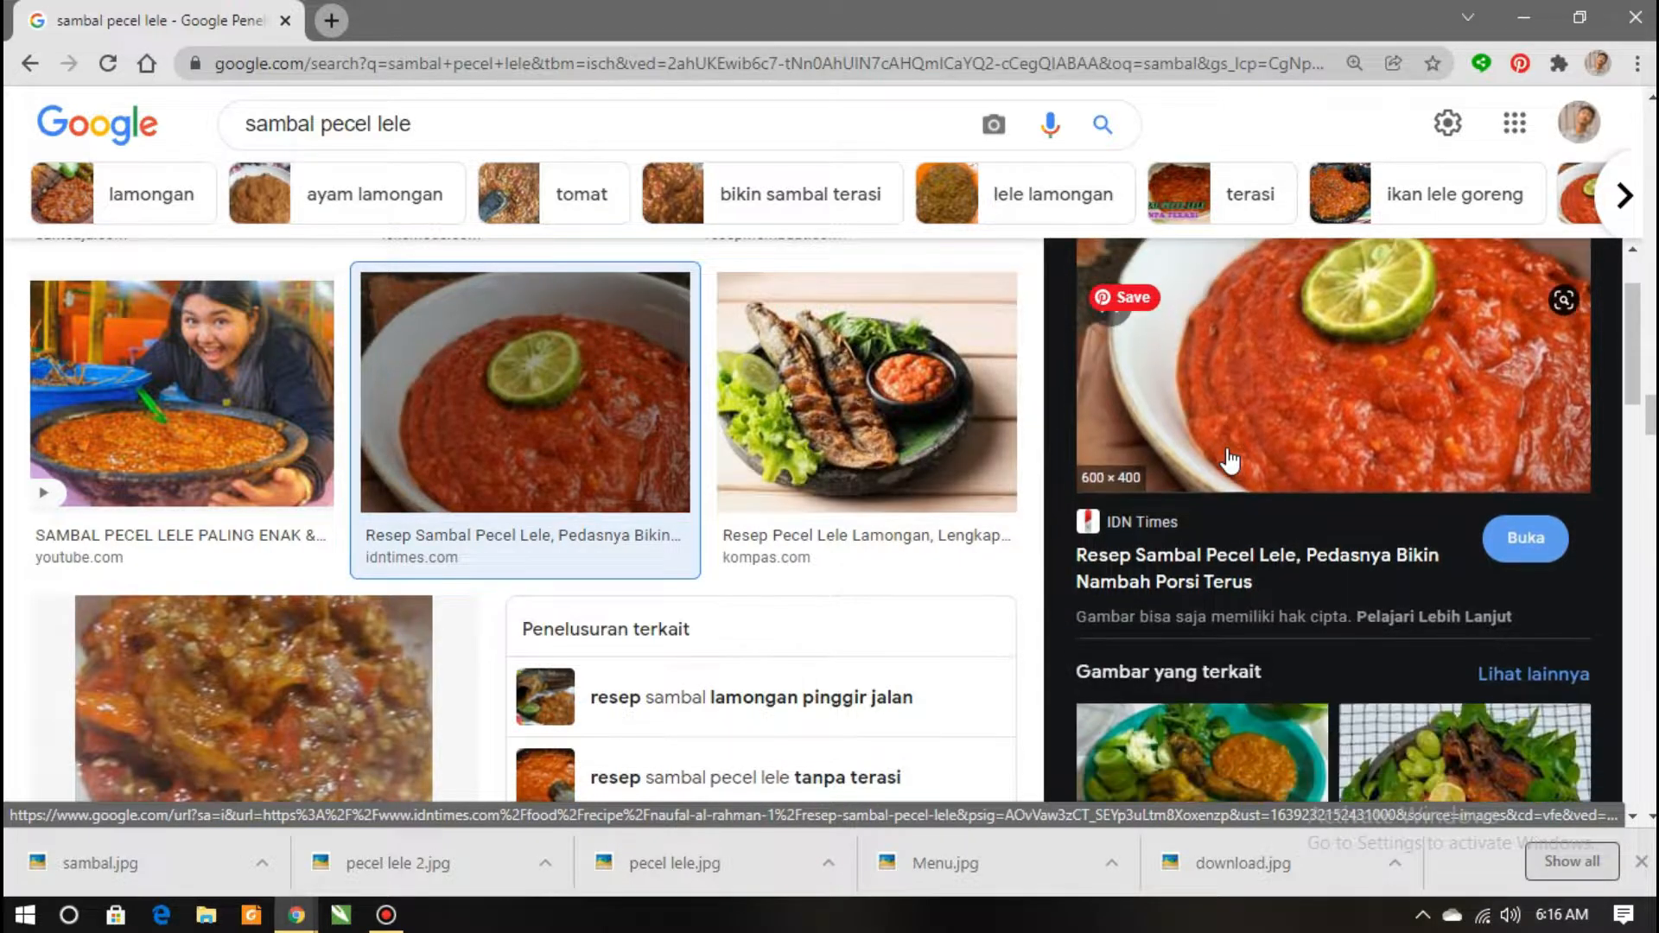
scroll(1230, 458, down, 4)
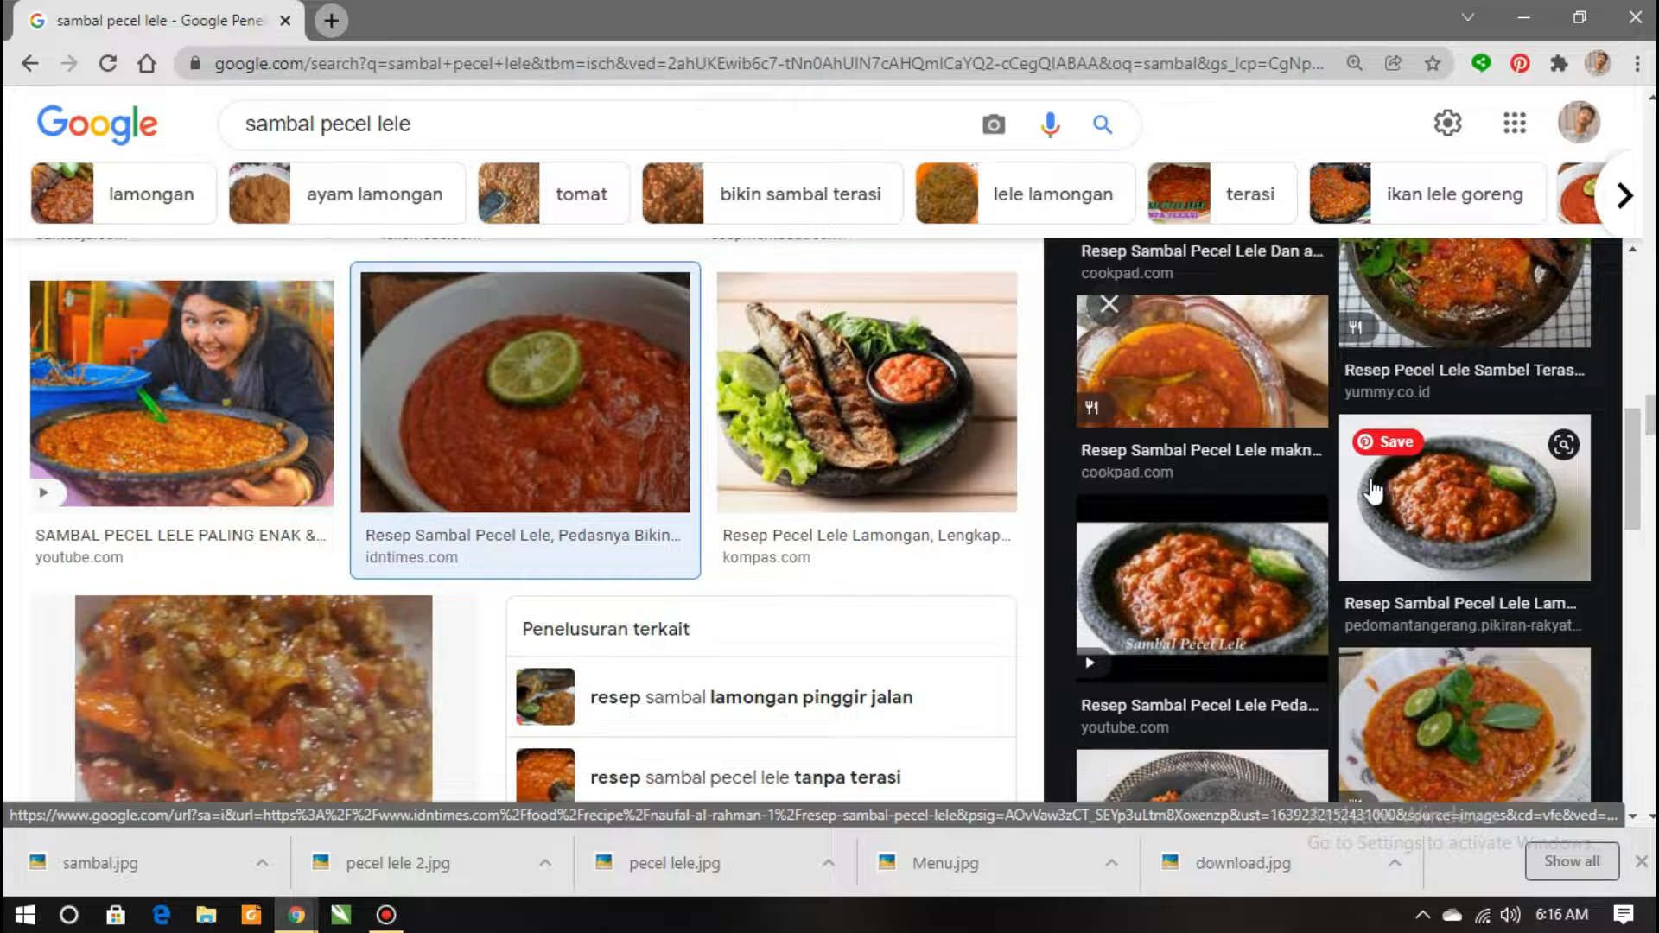
scroll(1117, 451, down, 1)
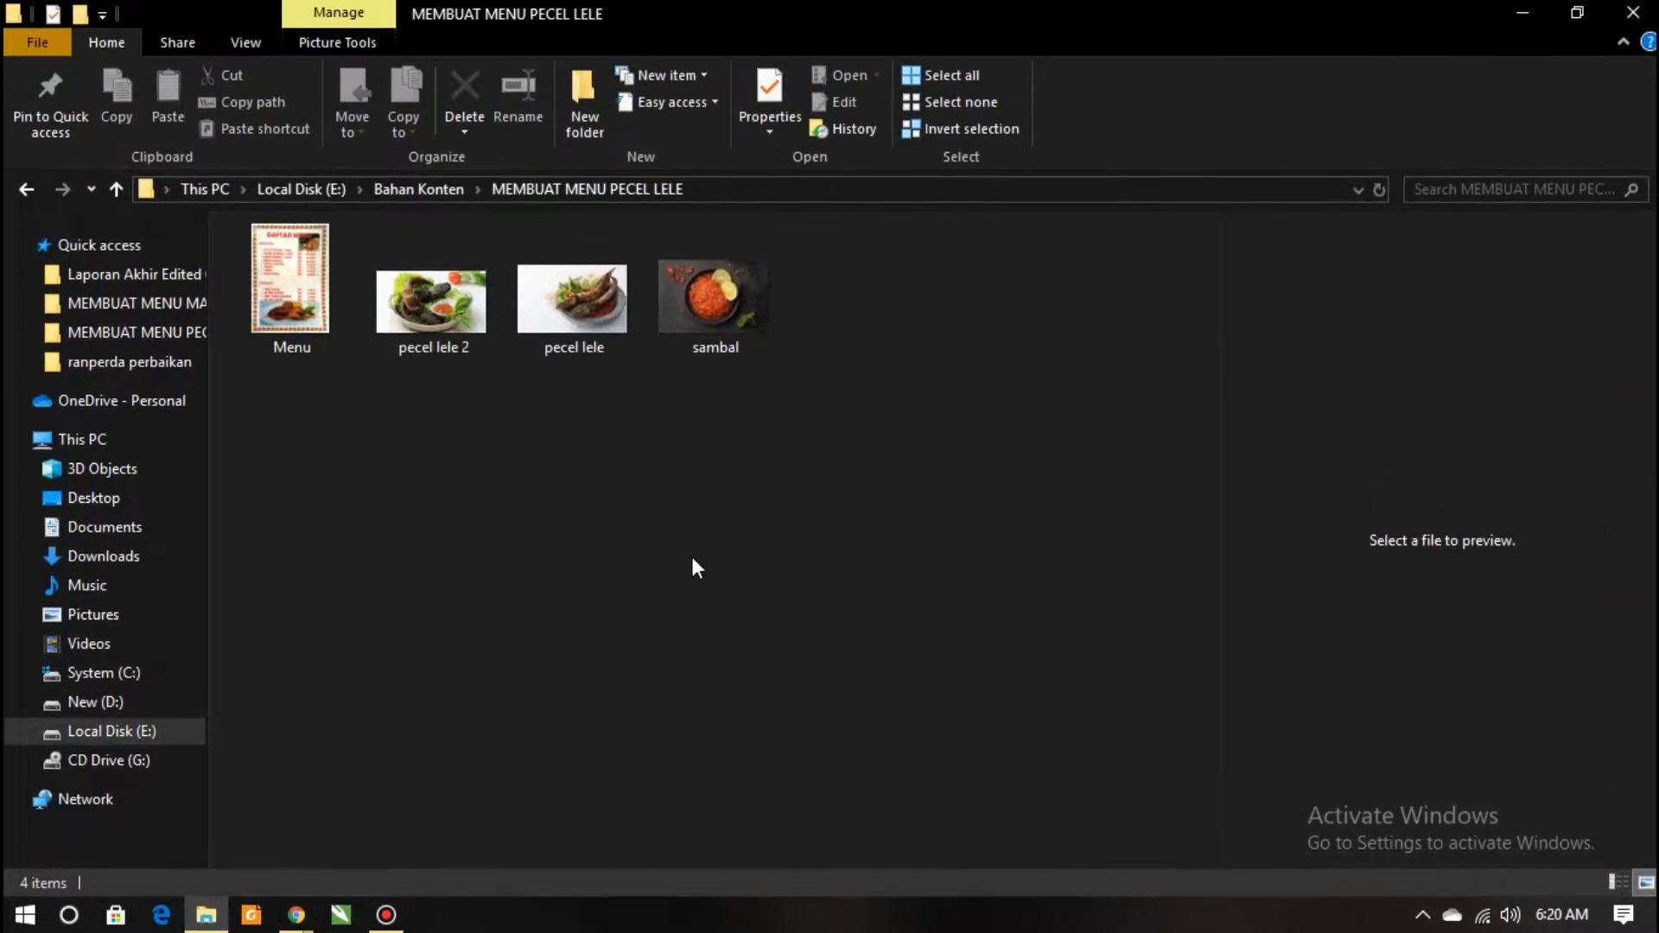
Review the saved Menu reference and the food pictures in the MEMBUAT MENU PECEL LELE folder with the photo viewer
double_click(284, 309)
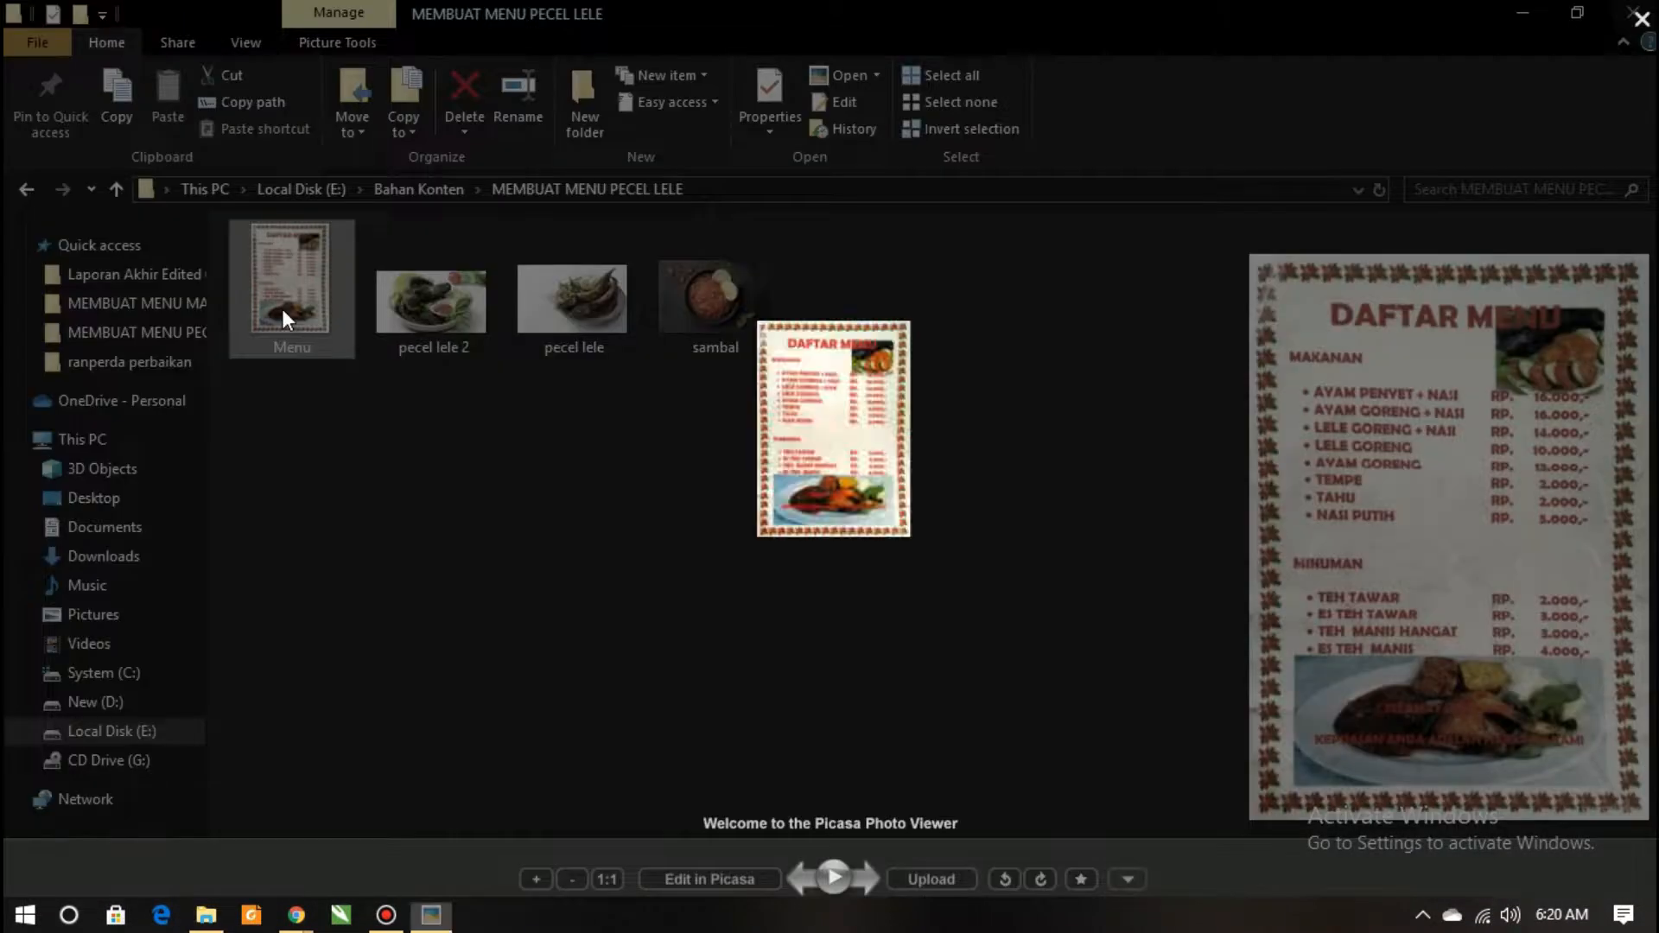
scroll(294, 307, down, 1)
scroll(294, 308, down, 2)
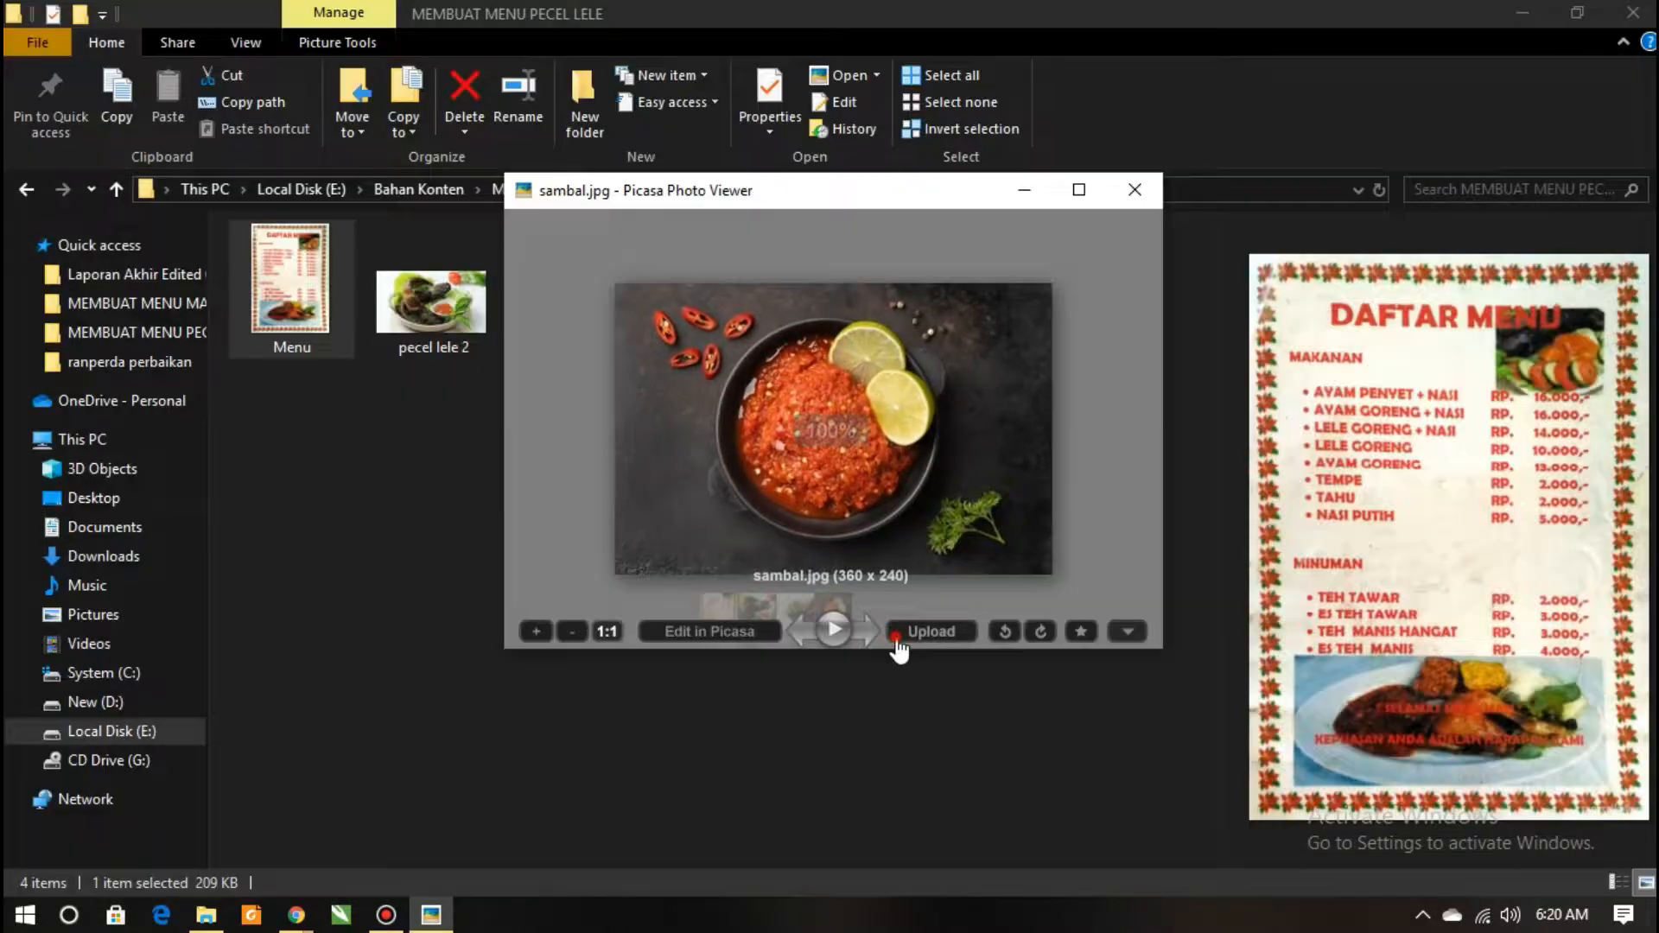
click(1135, 191)
Switch to CorelDRAW X7 and create a new A4 portrait document in millimetres with RGB colour mode and 300 dpi resolution
click(341, 915)
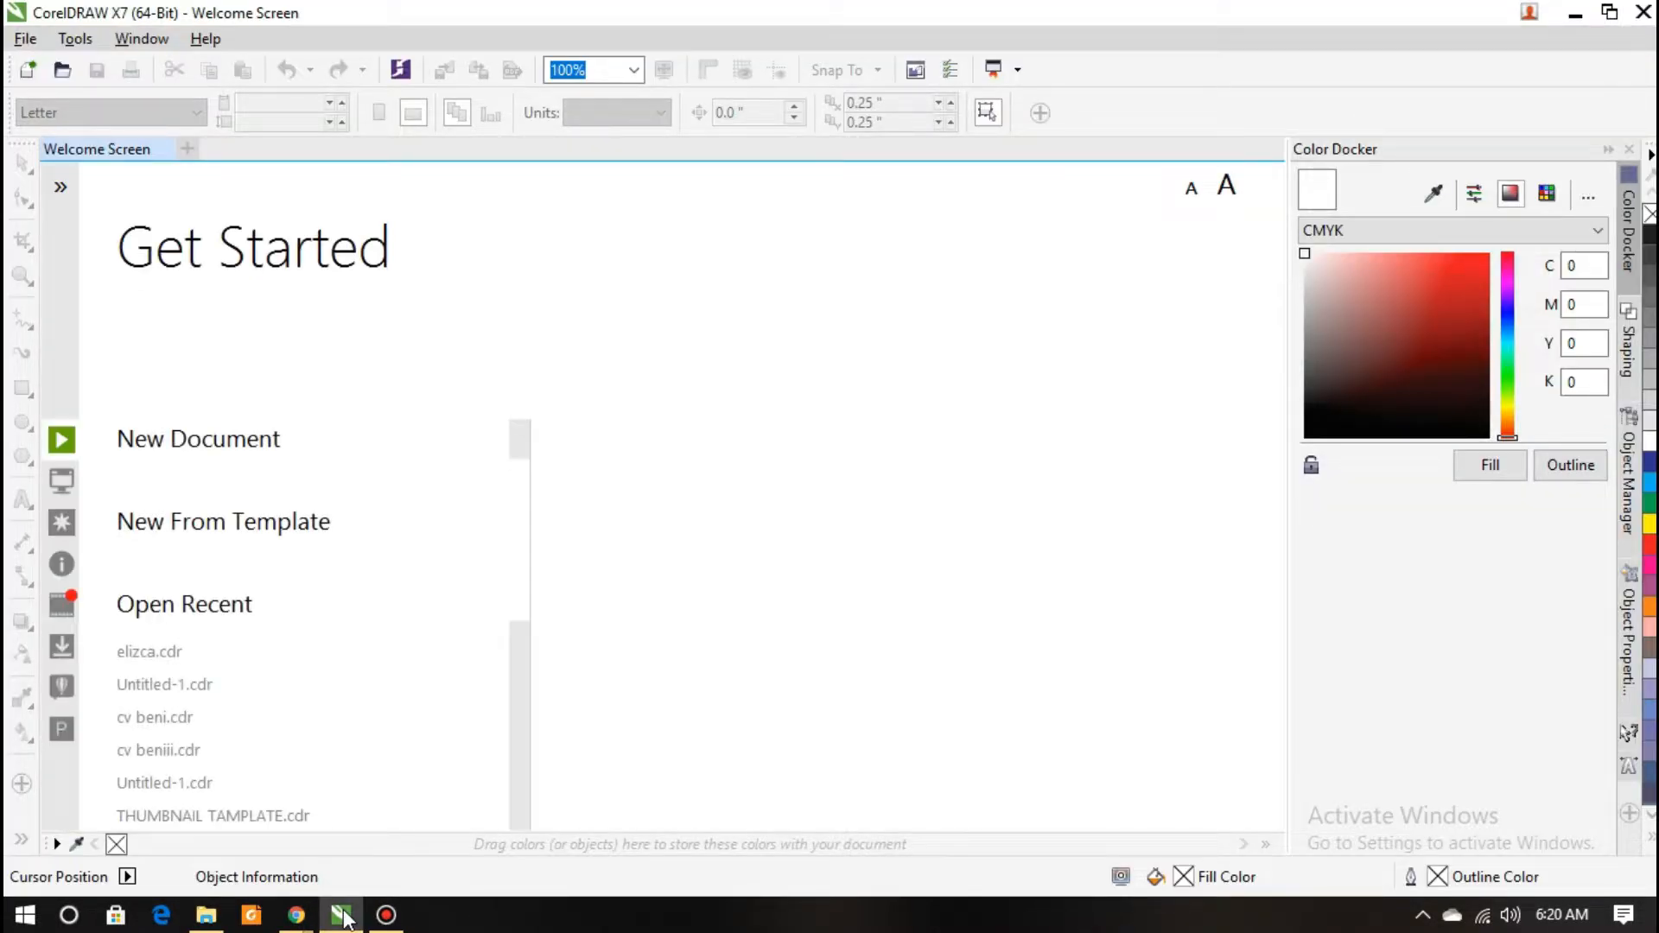
mouse_move(345, 919)
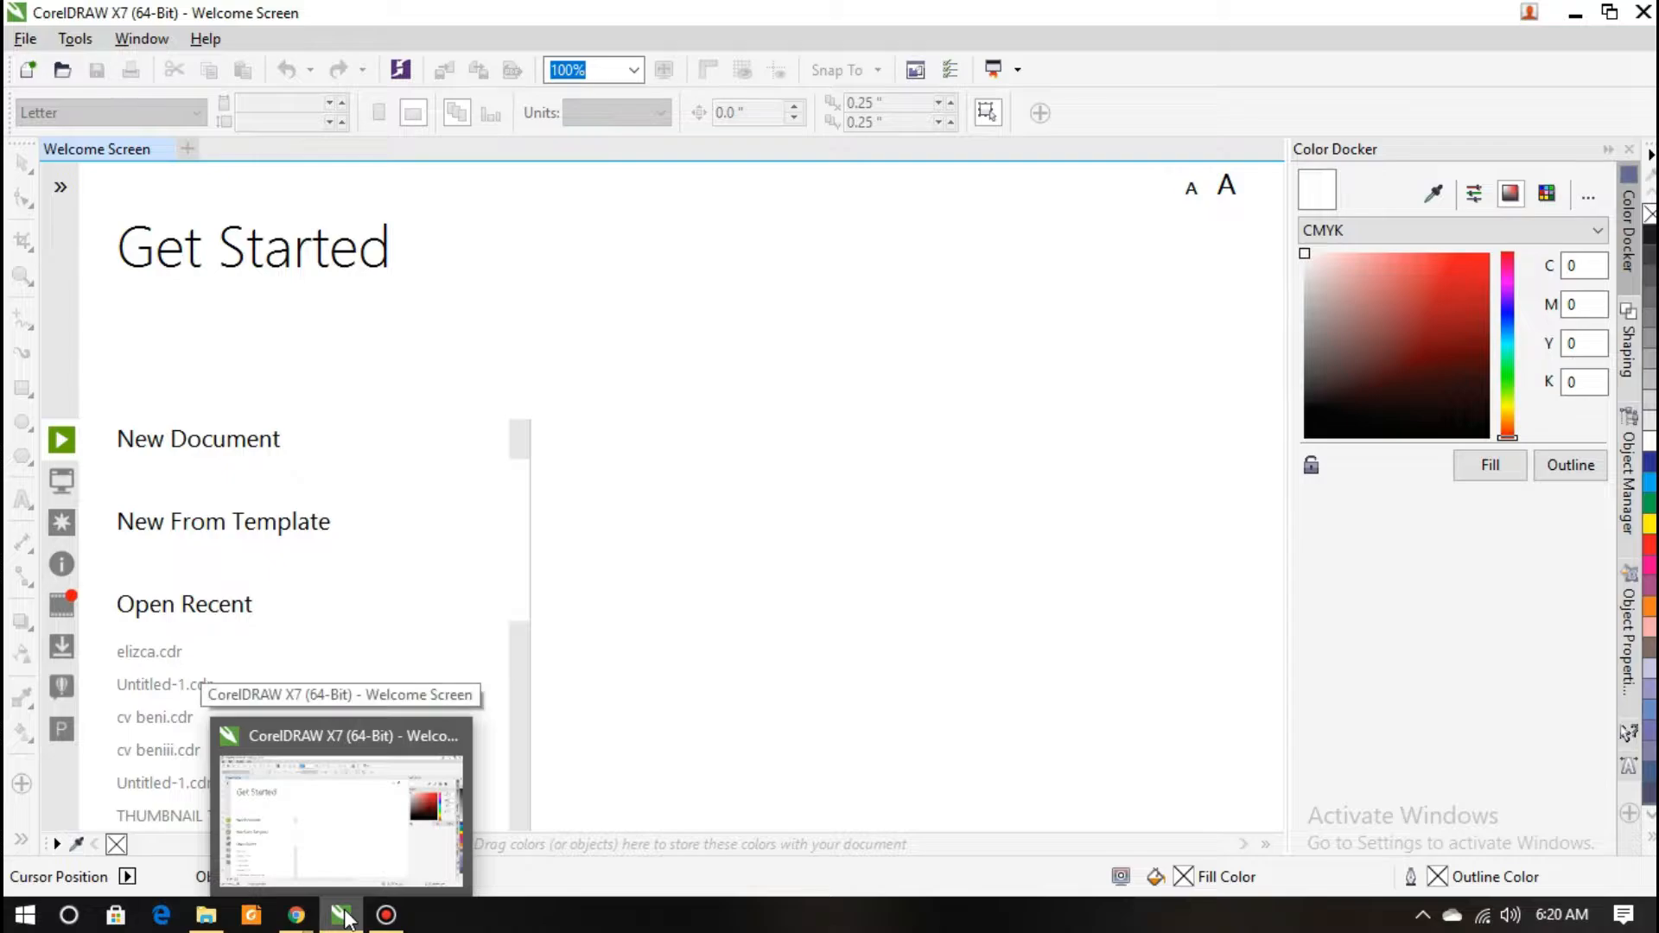
click(246, 443)
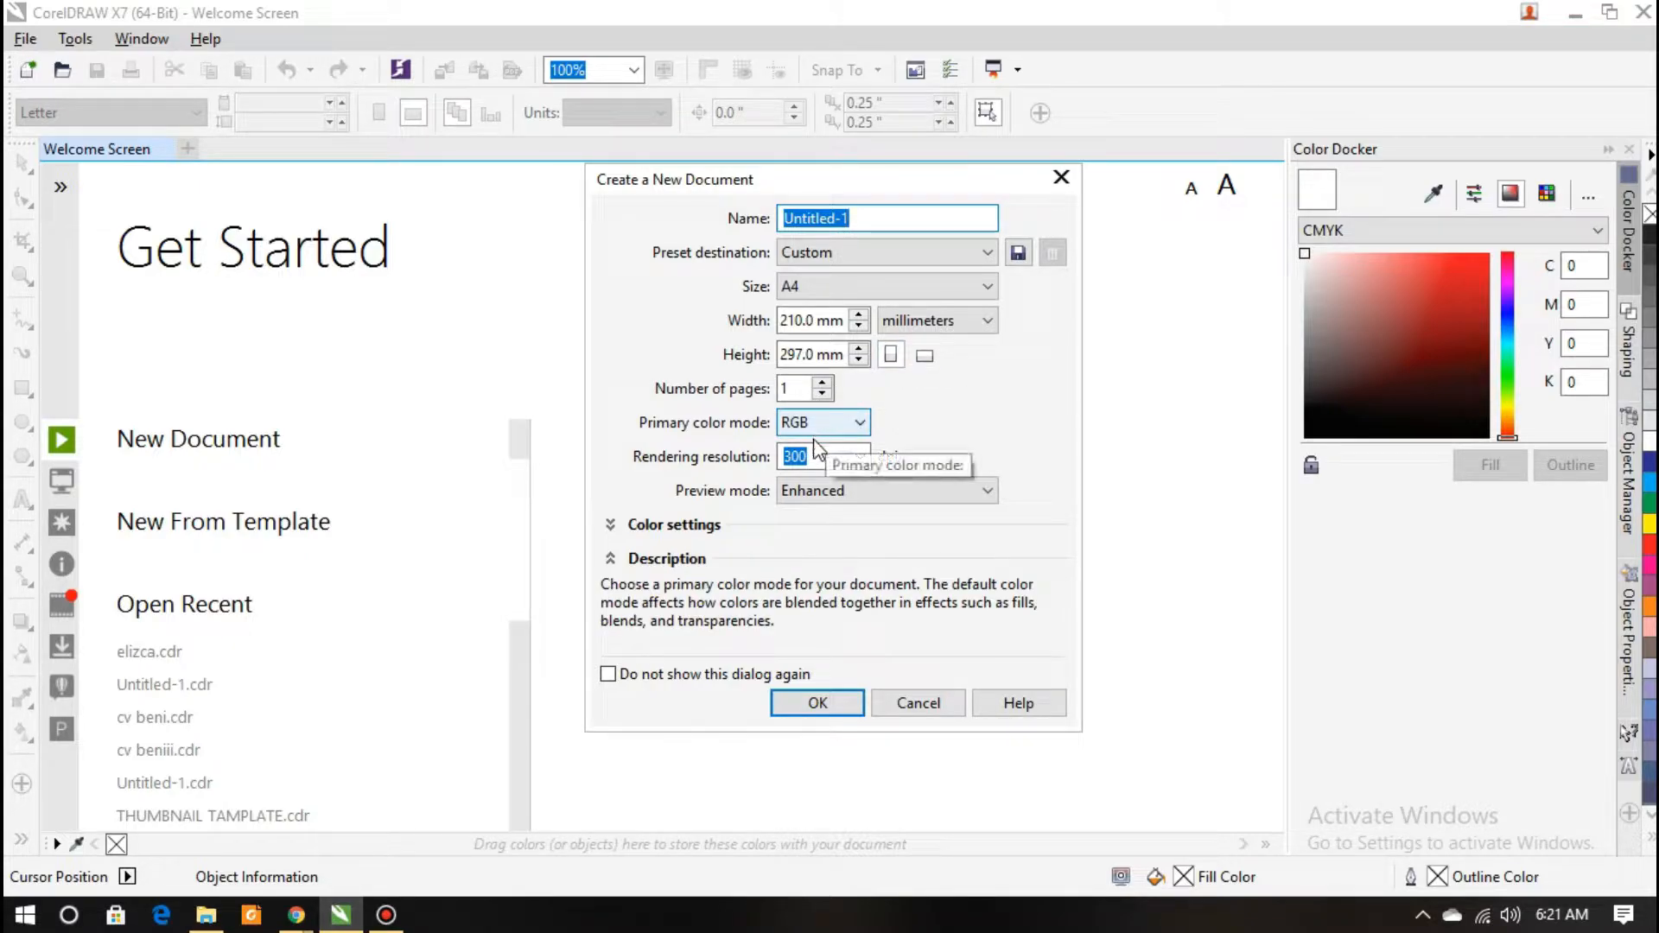
click(818, 703)
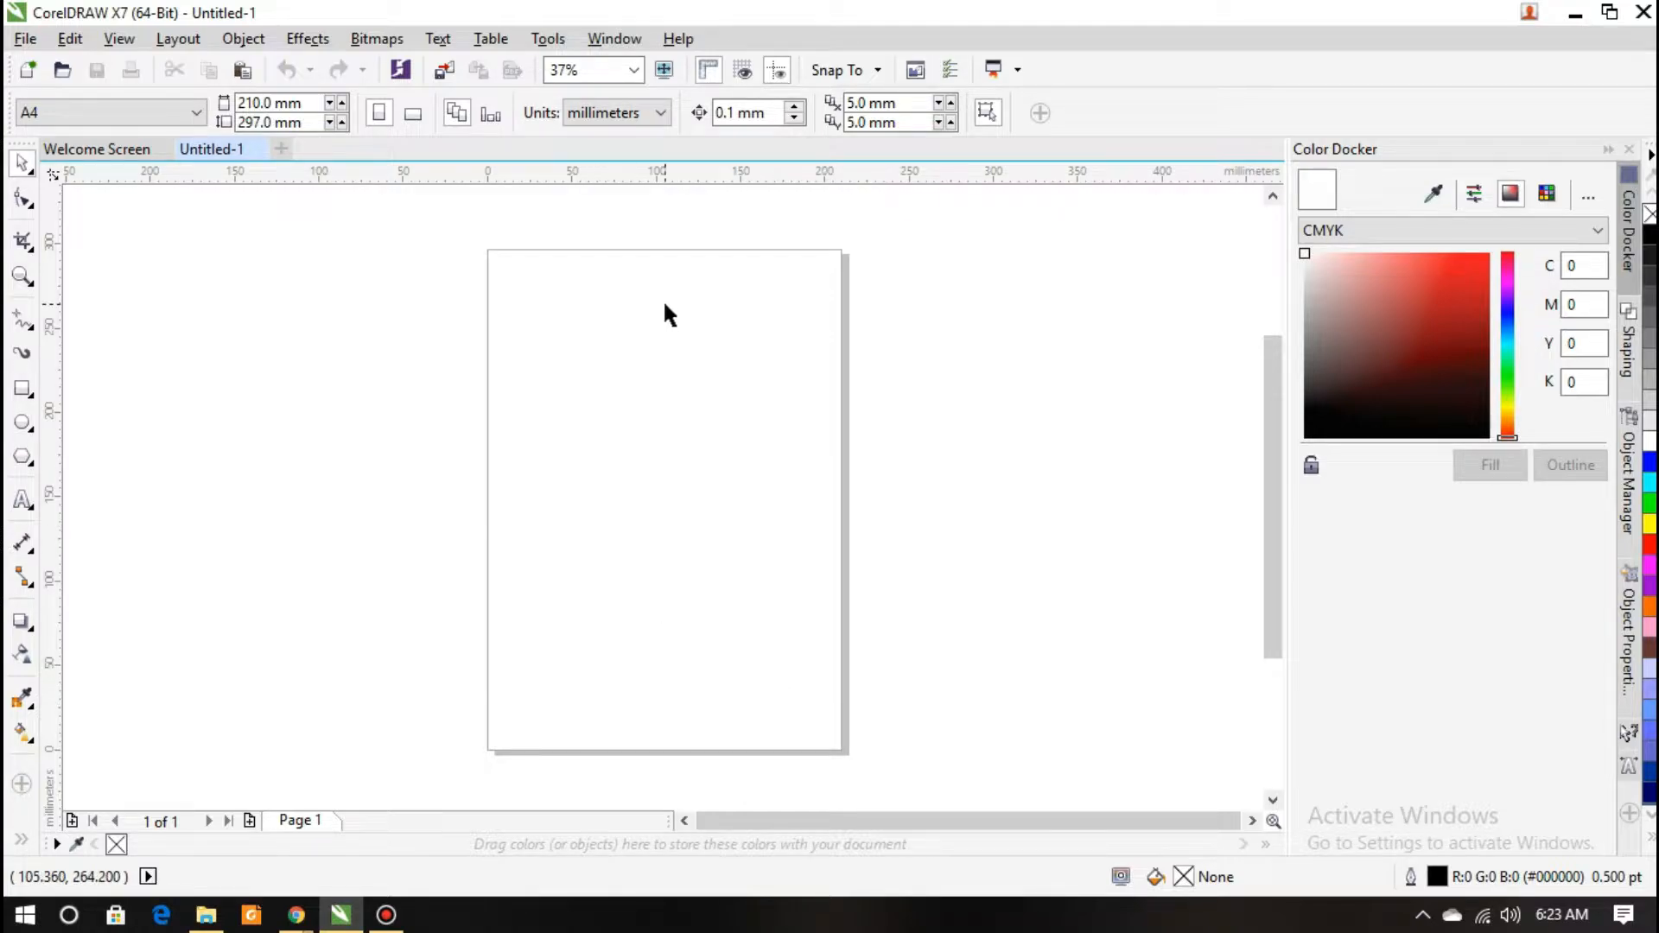
Create a page-sized rectangle as the background, fill it with dark grey #1A1A1A and remove its outline
double_click(23, 391)
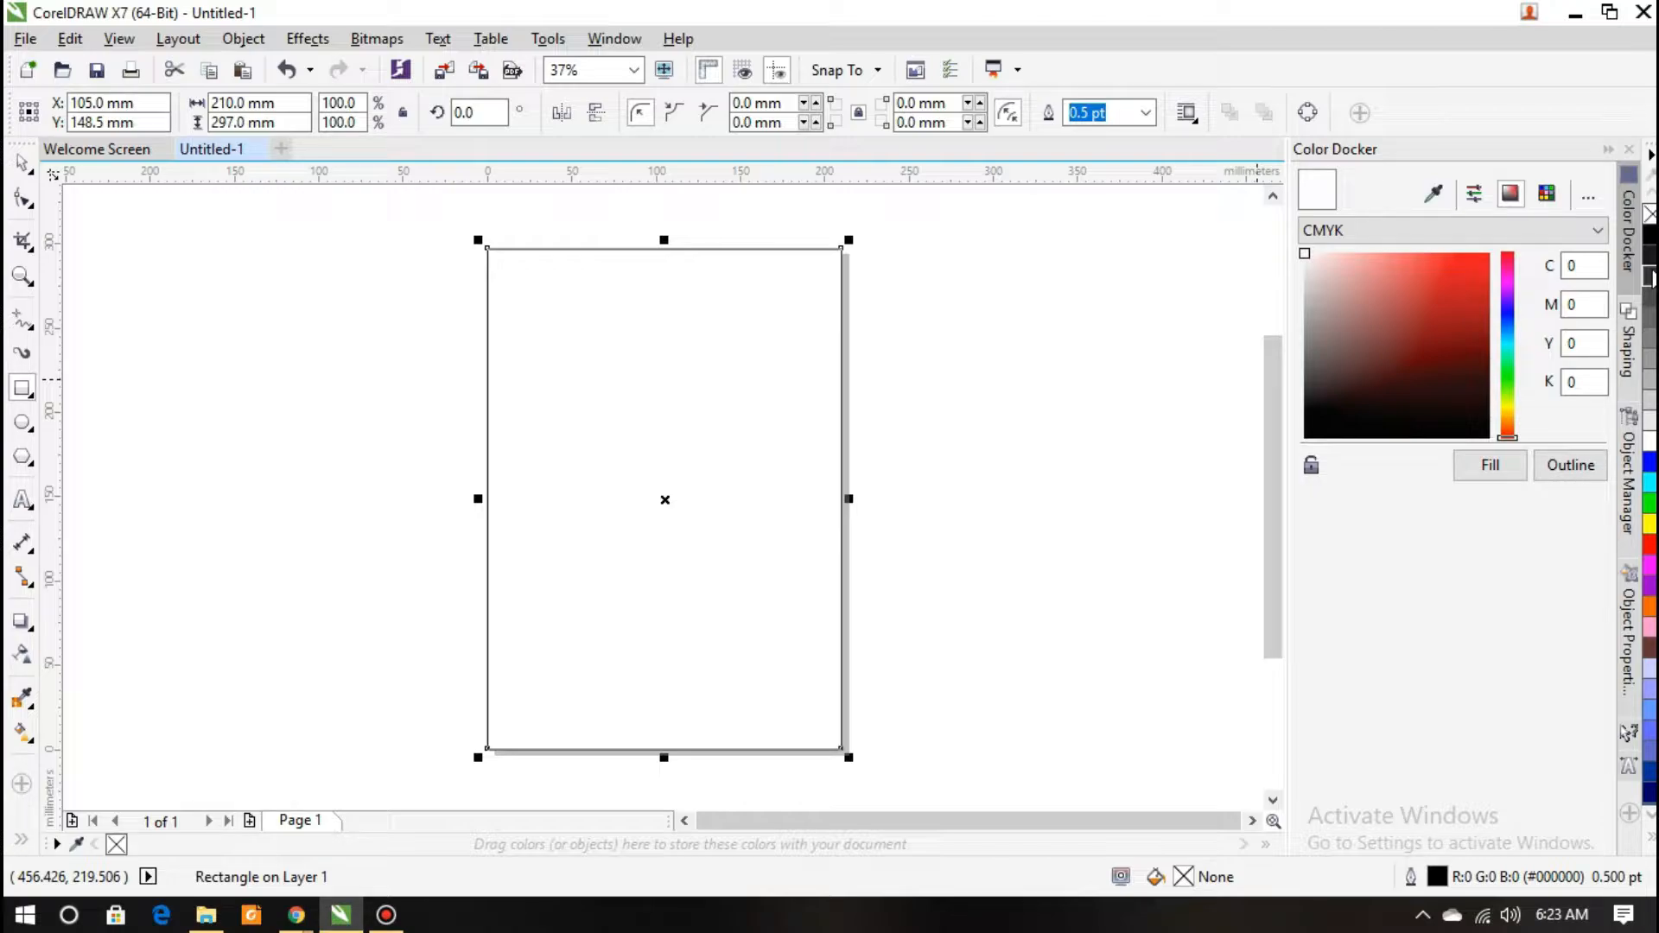
click(1650, 265)
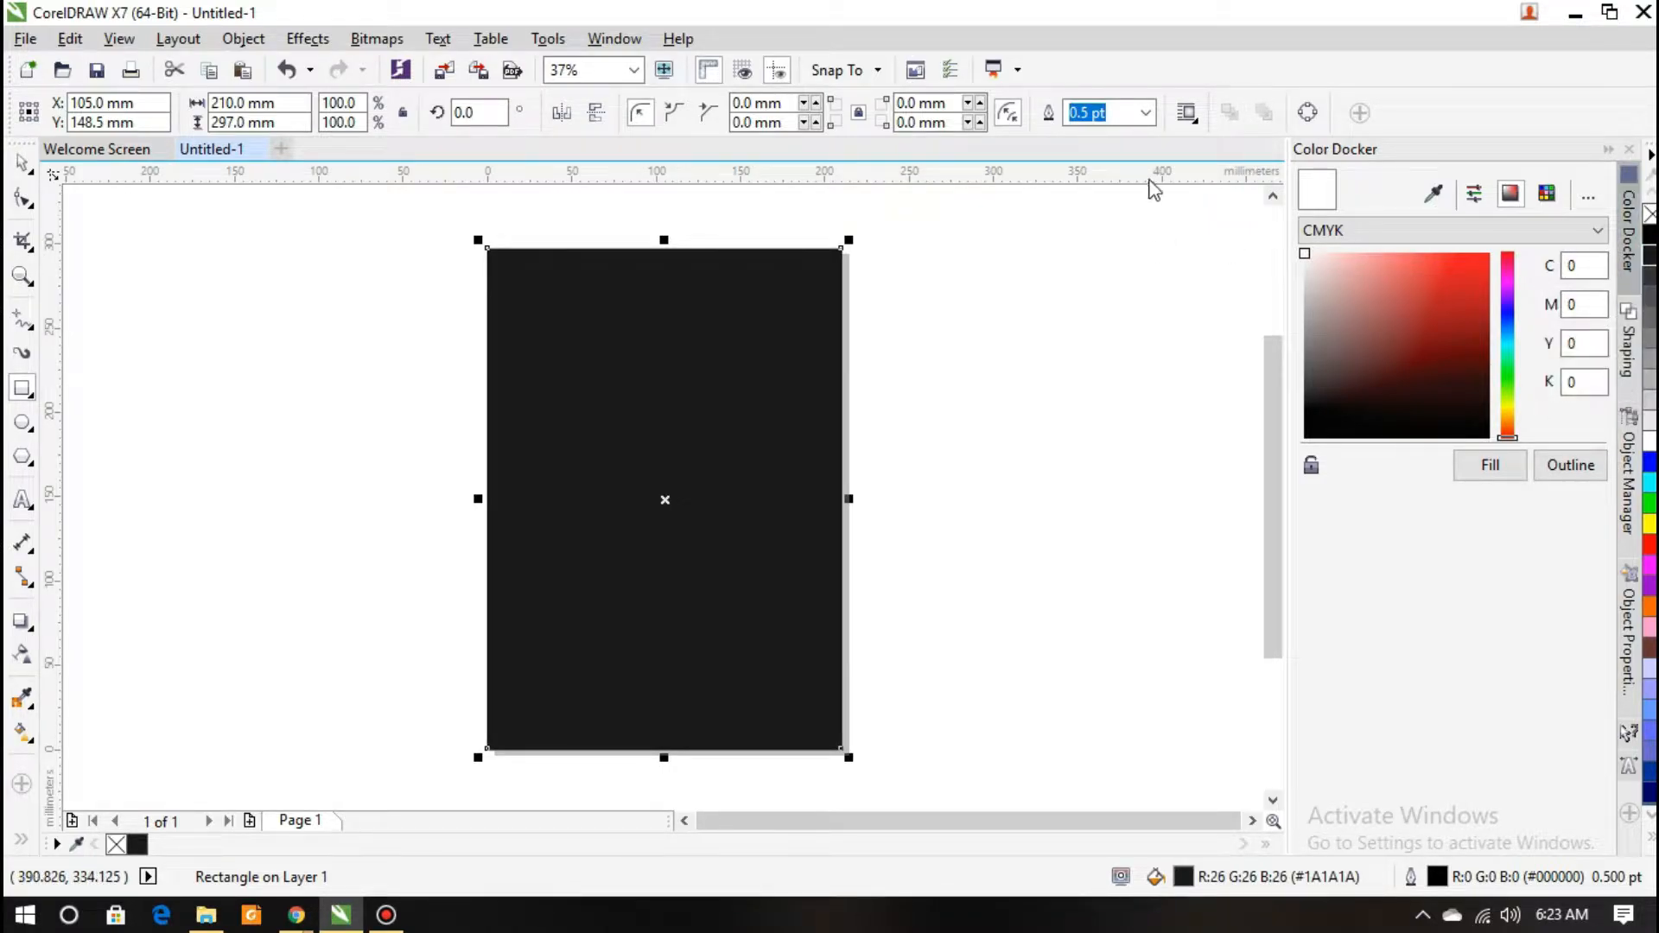
click(1145, 113)
click(1090, 136)
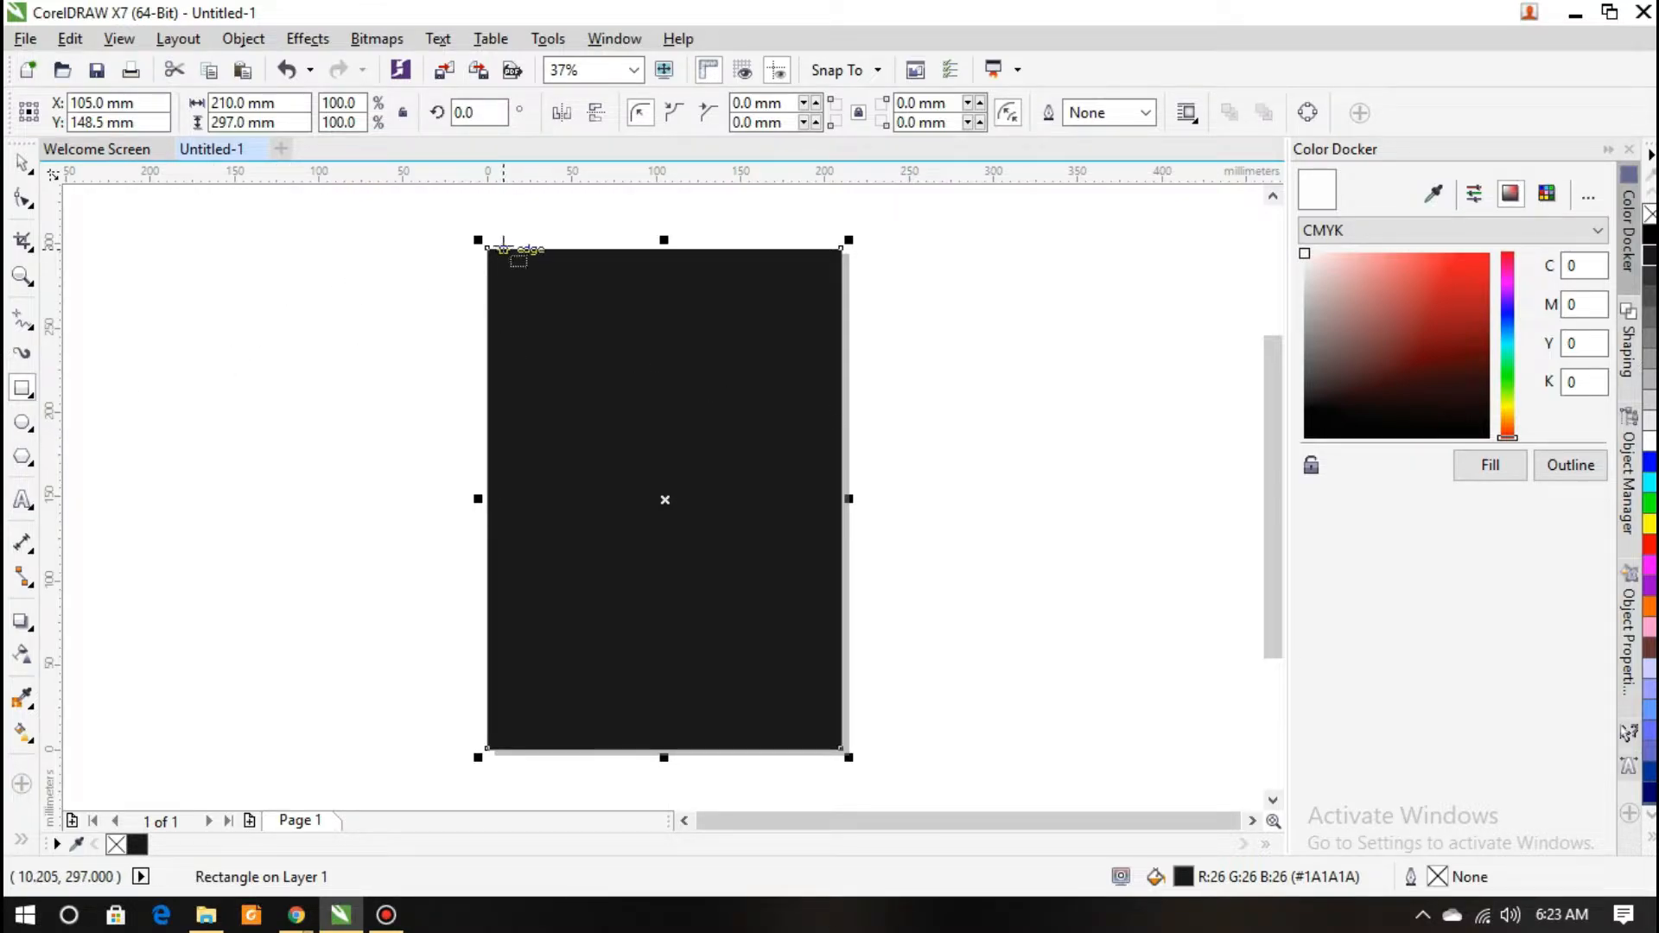
Draw a full-height rectangle about 83 mm wide along the page's left edge and fill it with RGB green #006303
drag(488, 249, 641, 749)
drag(649, 499, 636, 499)
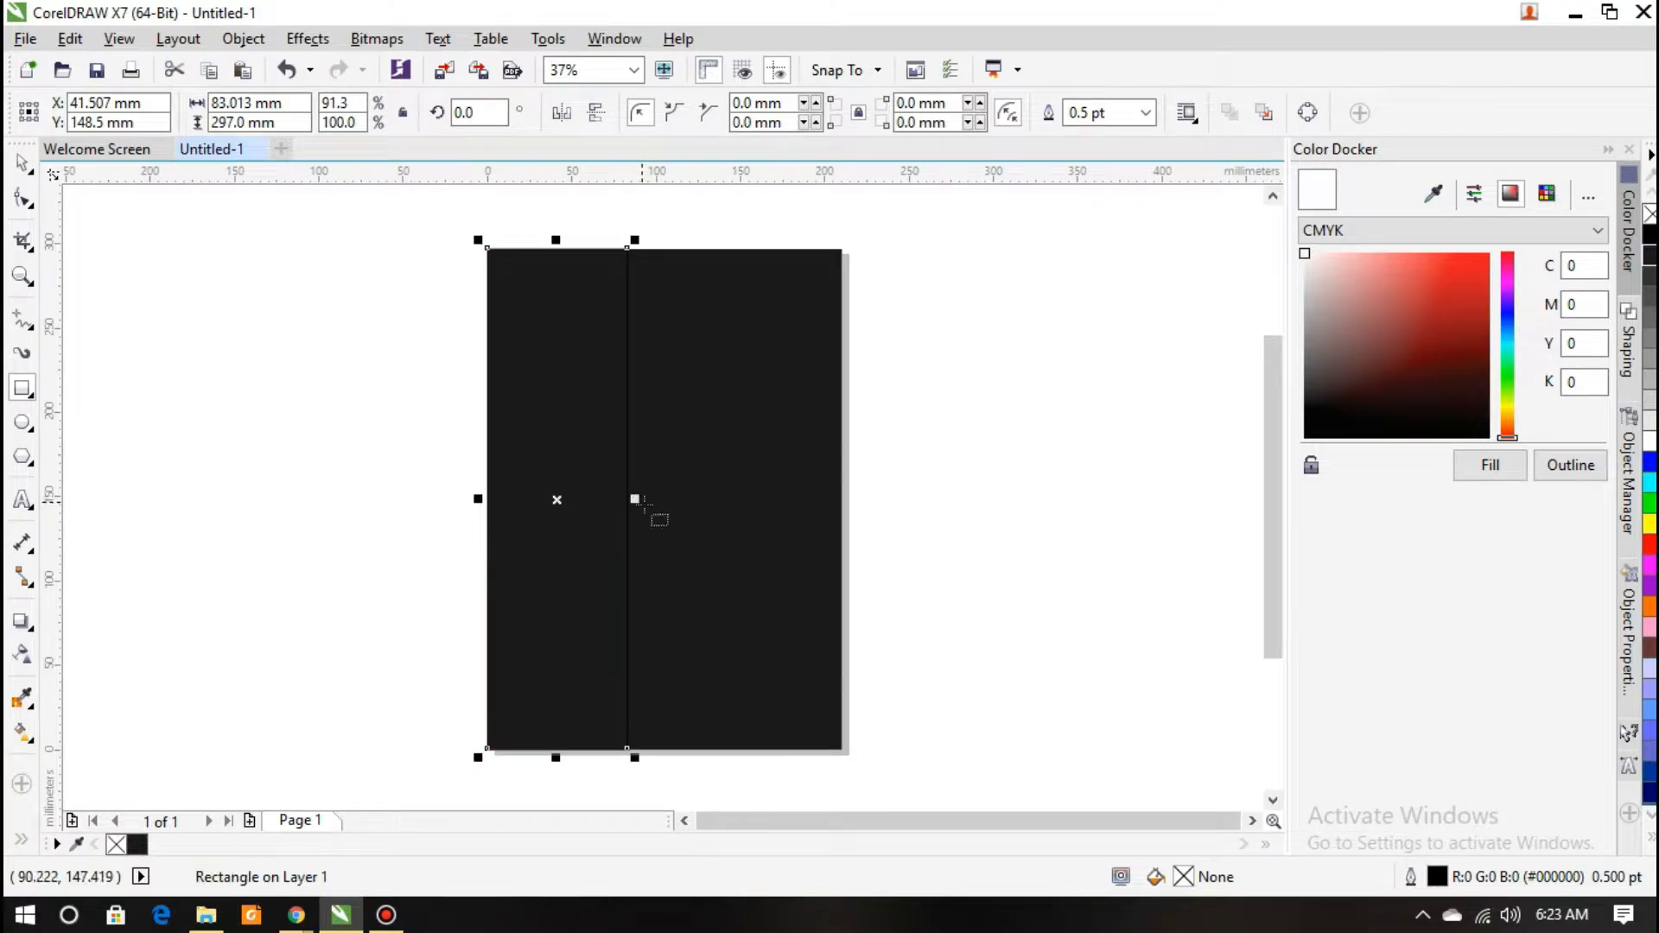
click(1509, 374)
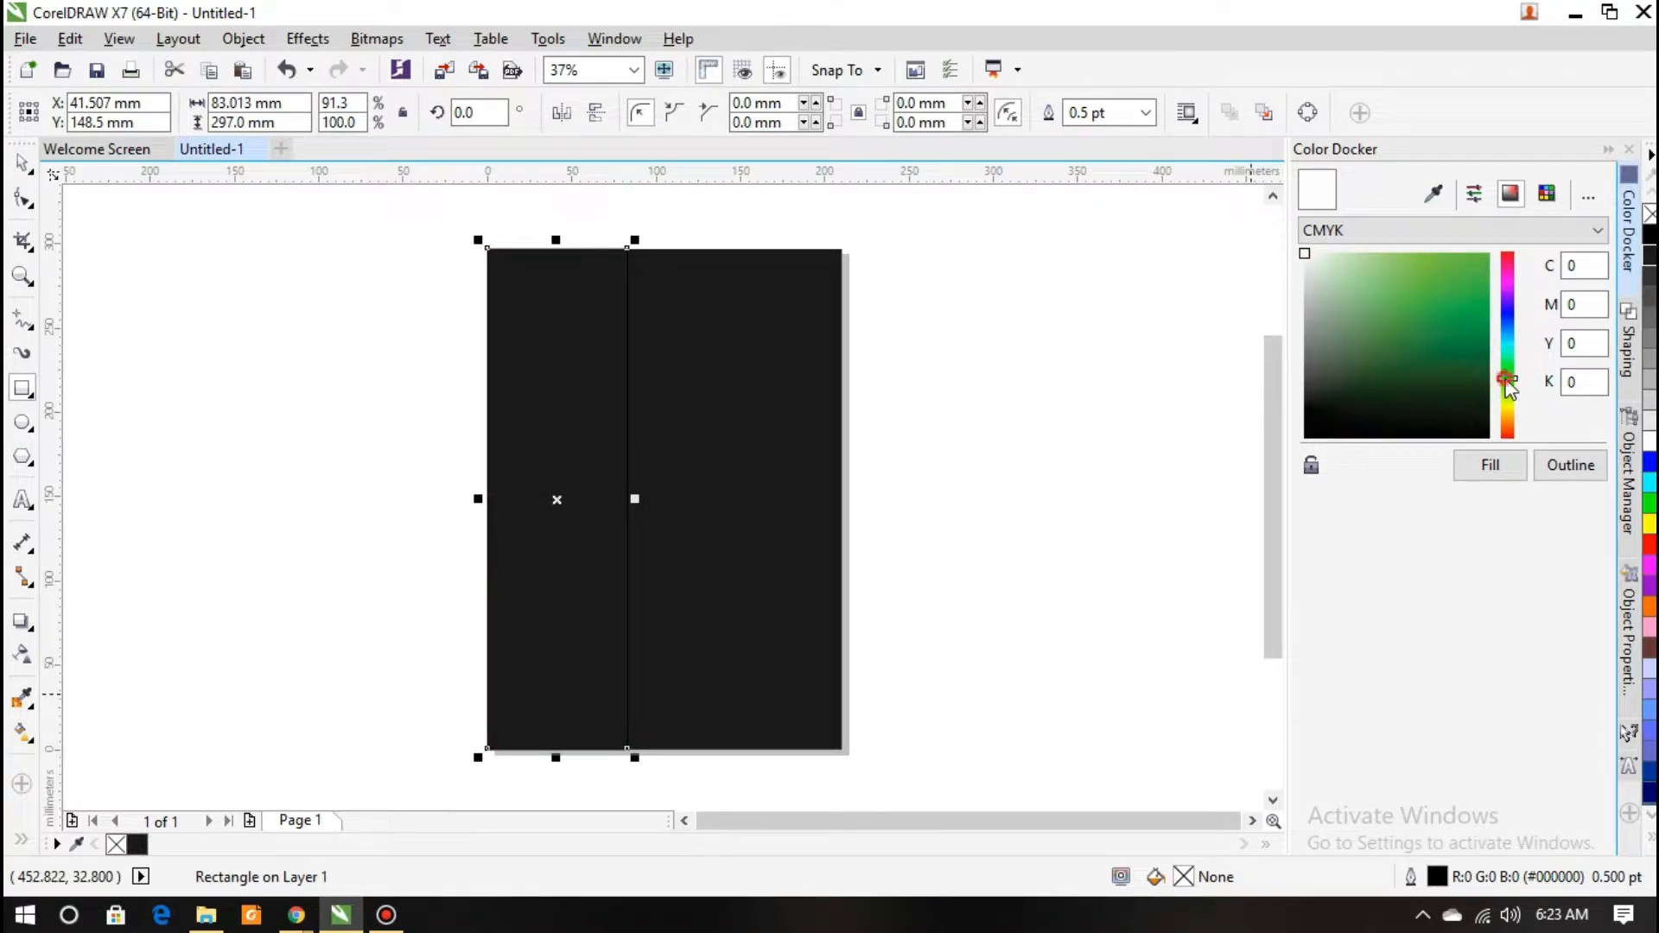
click(1409, 230)
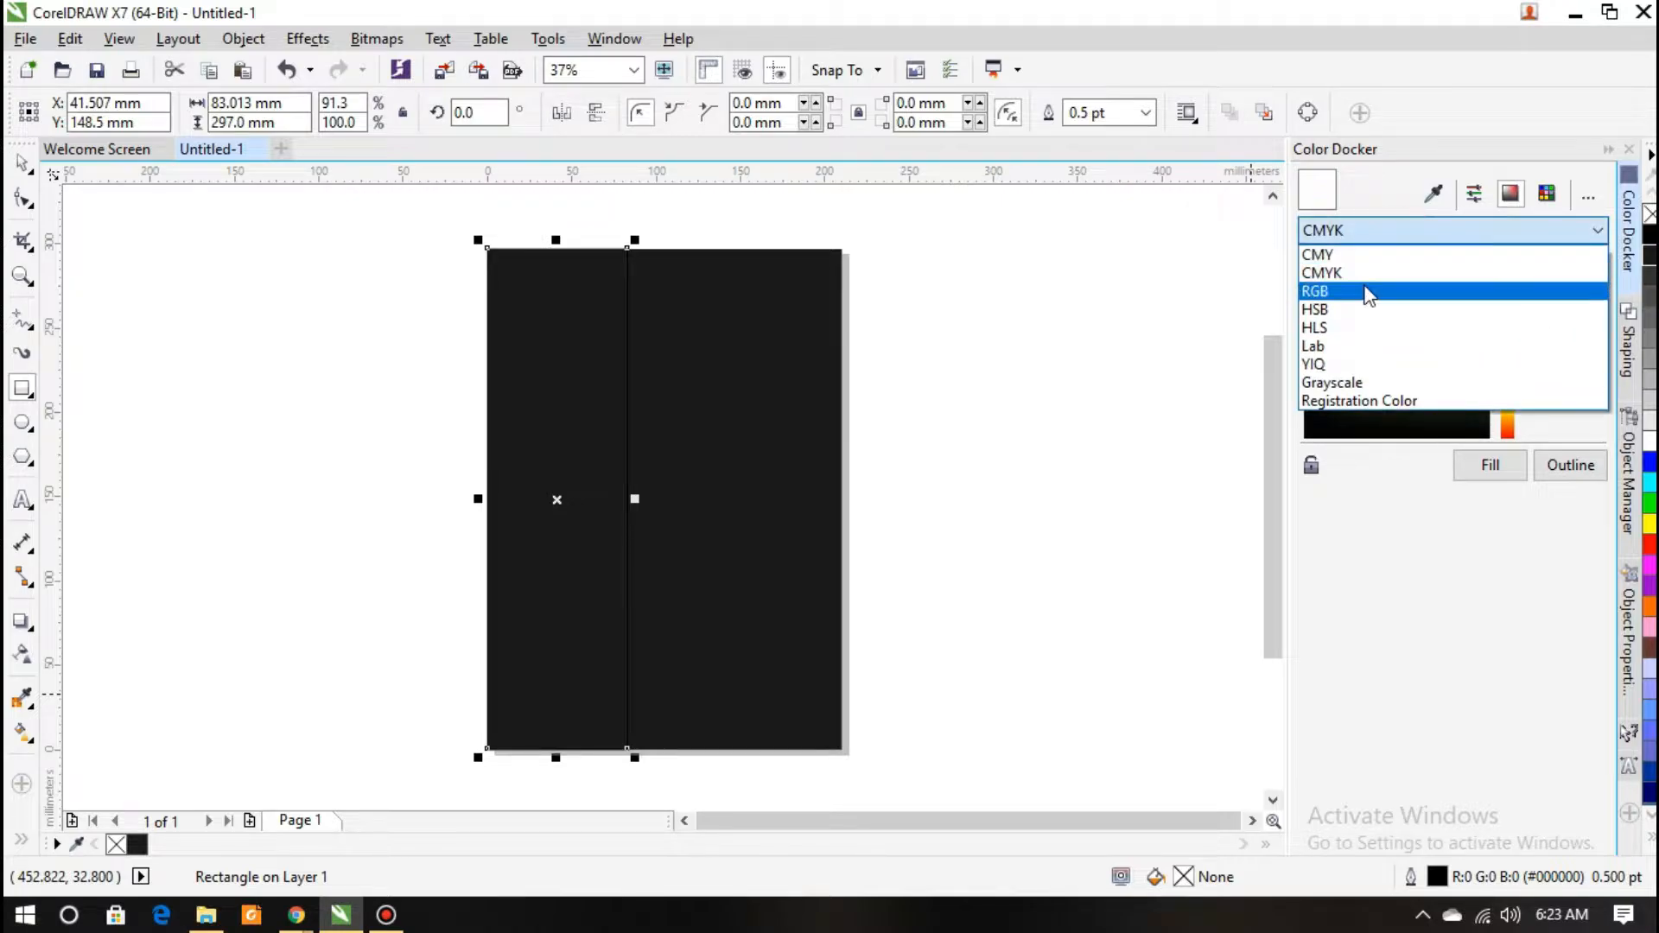
click(1372, 289)
click(1508, 374)
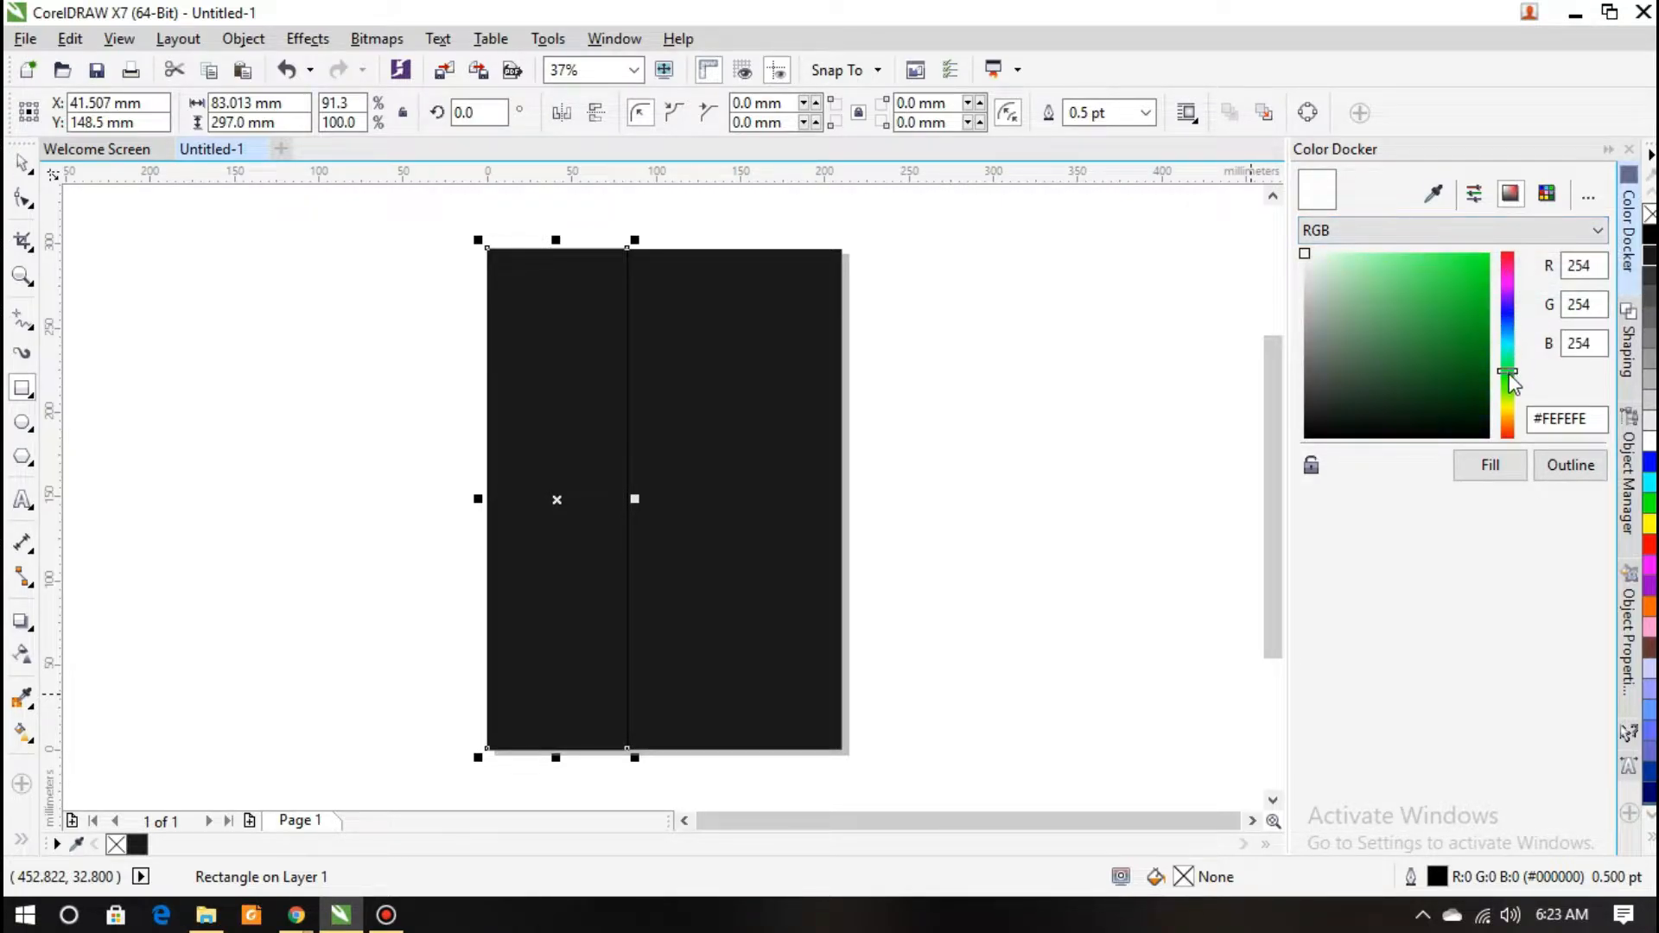
drag(1459, 384, 1516, 370)
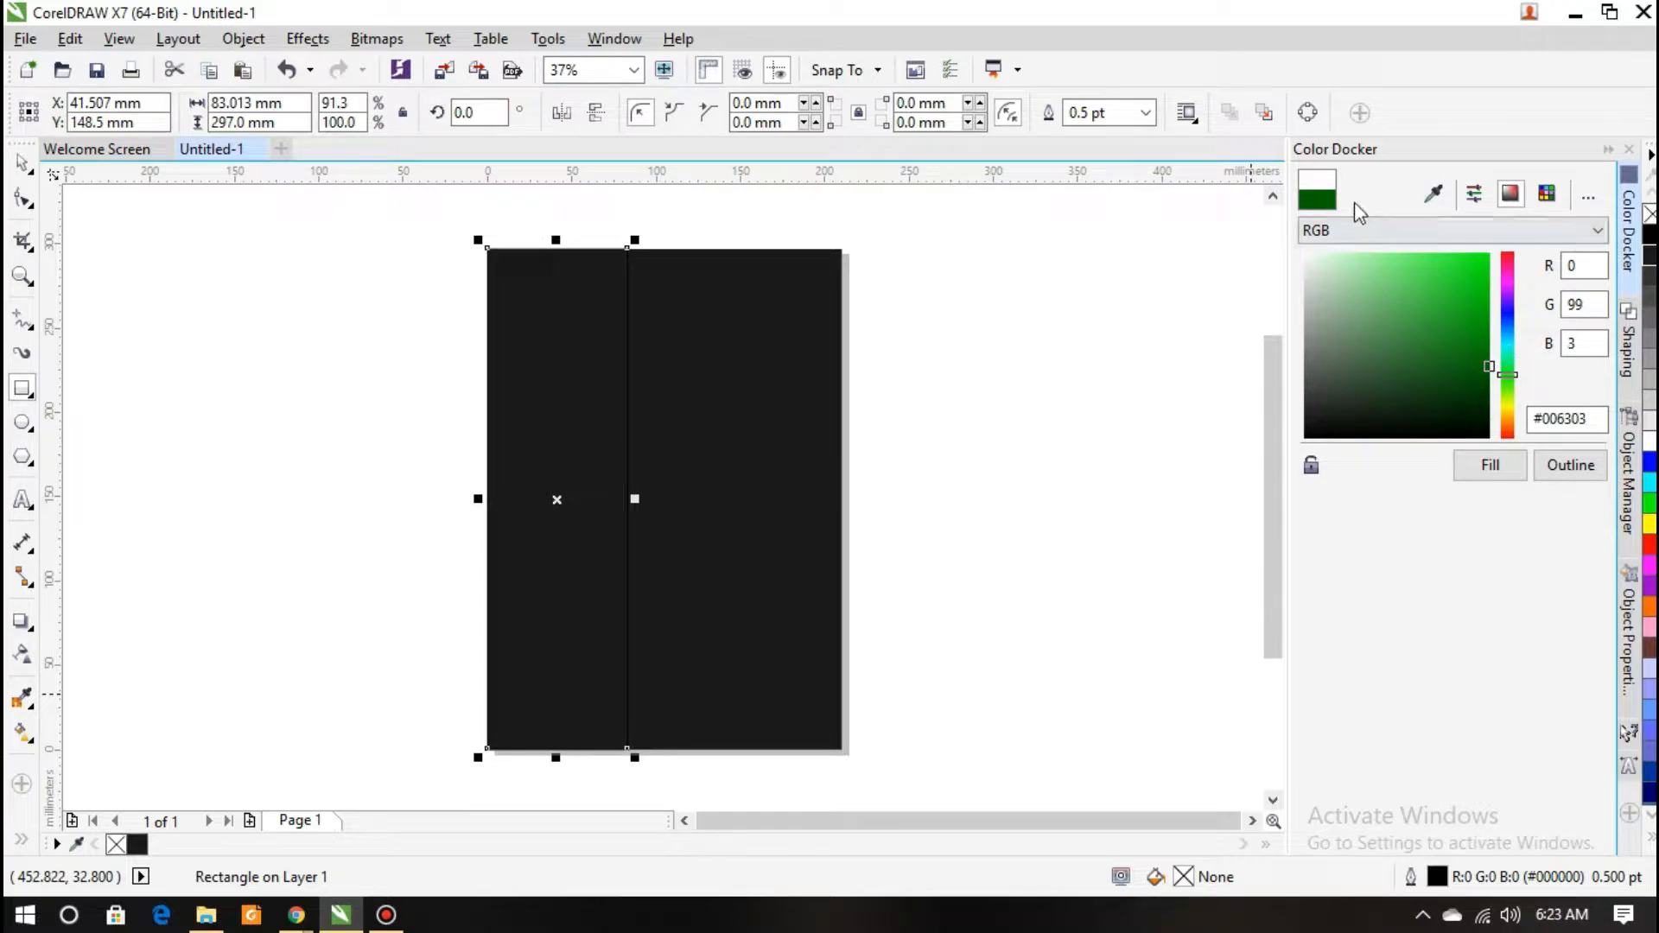
click(1323, 179)
click(1322, 199)
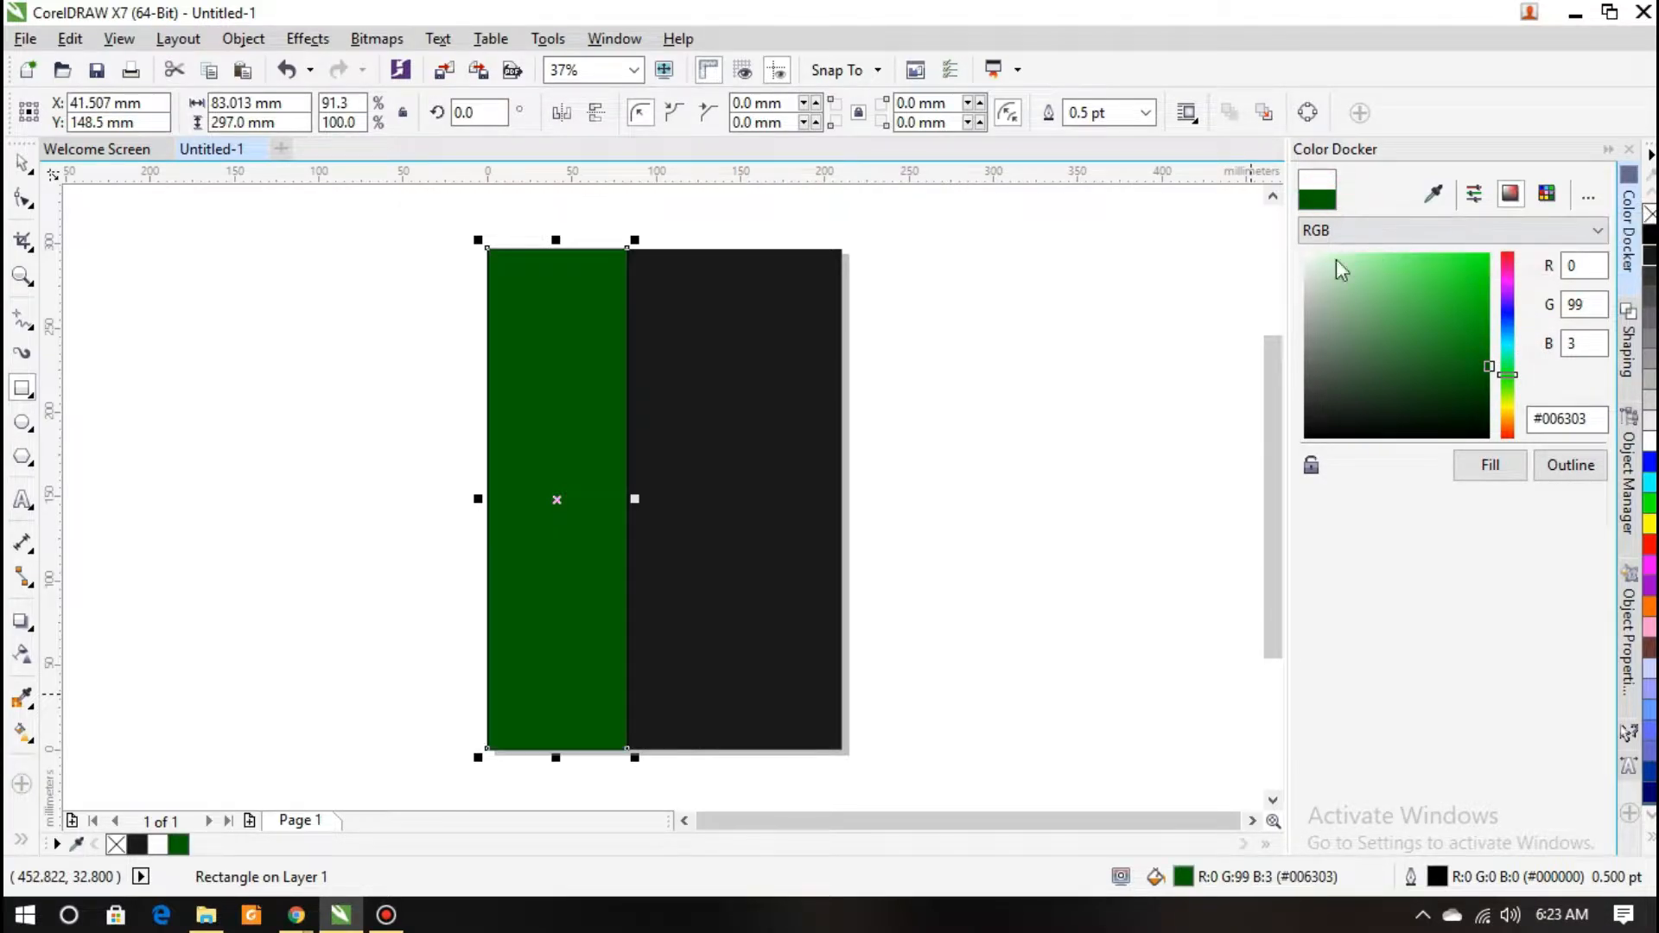
Darken the green strip's fill to #0B5200 and remove its outline
drag(1504, 387, 1497, 378)
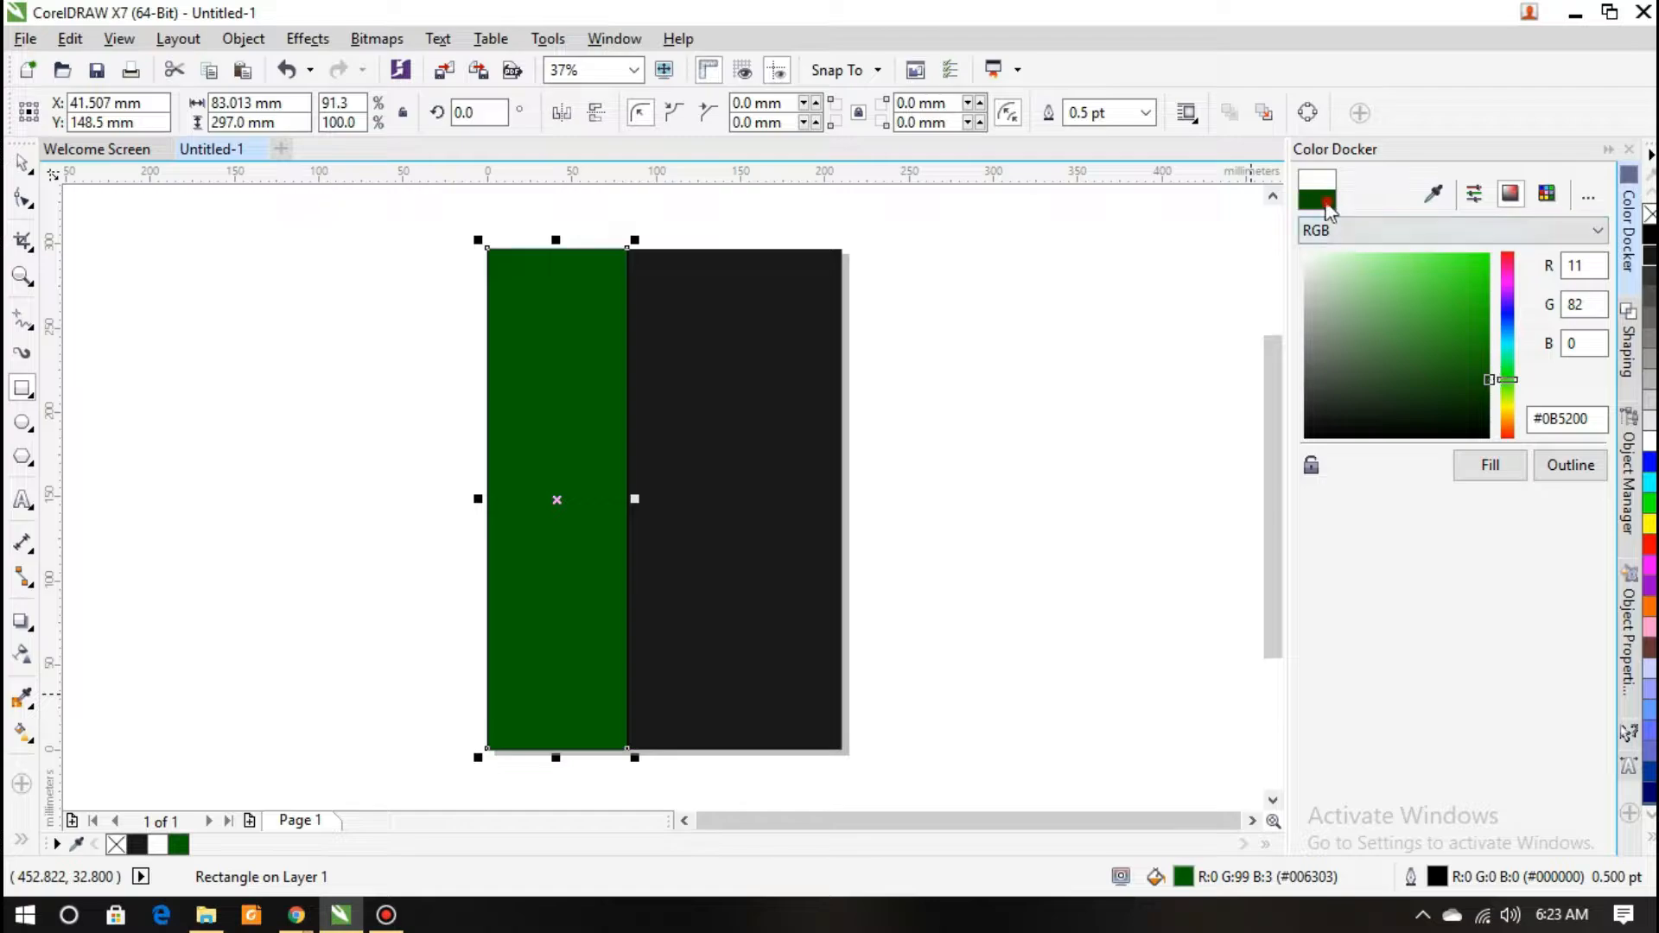
click(1327, 205)
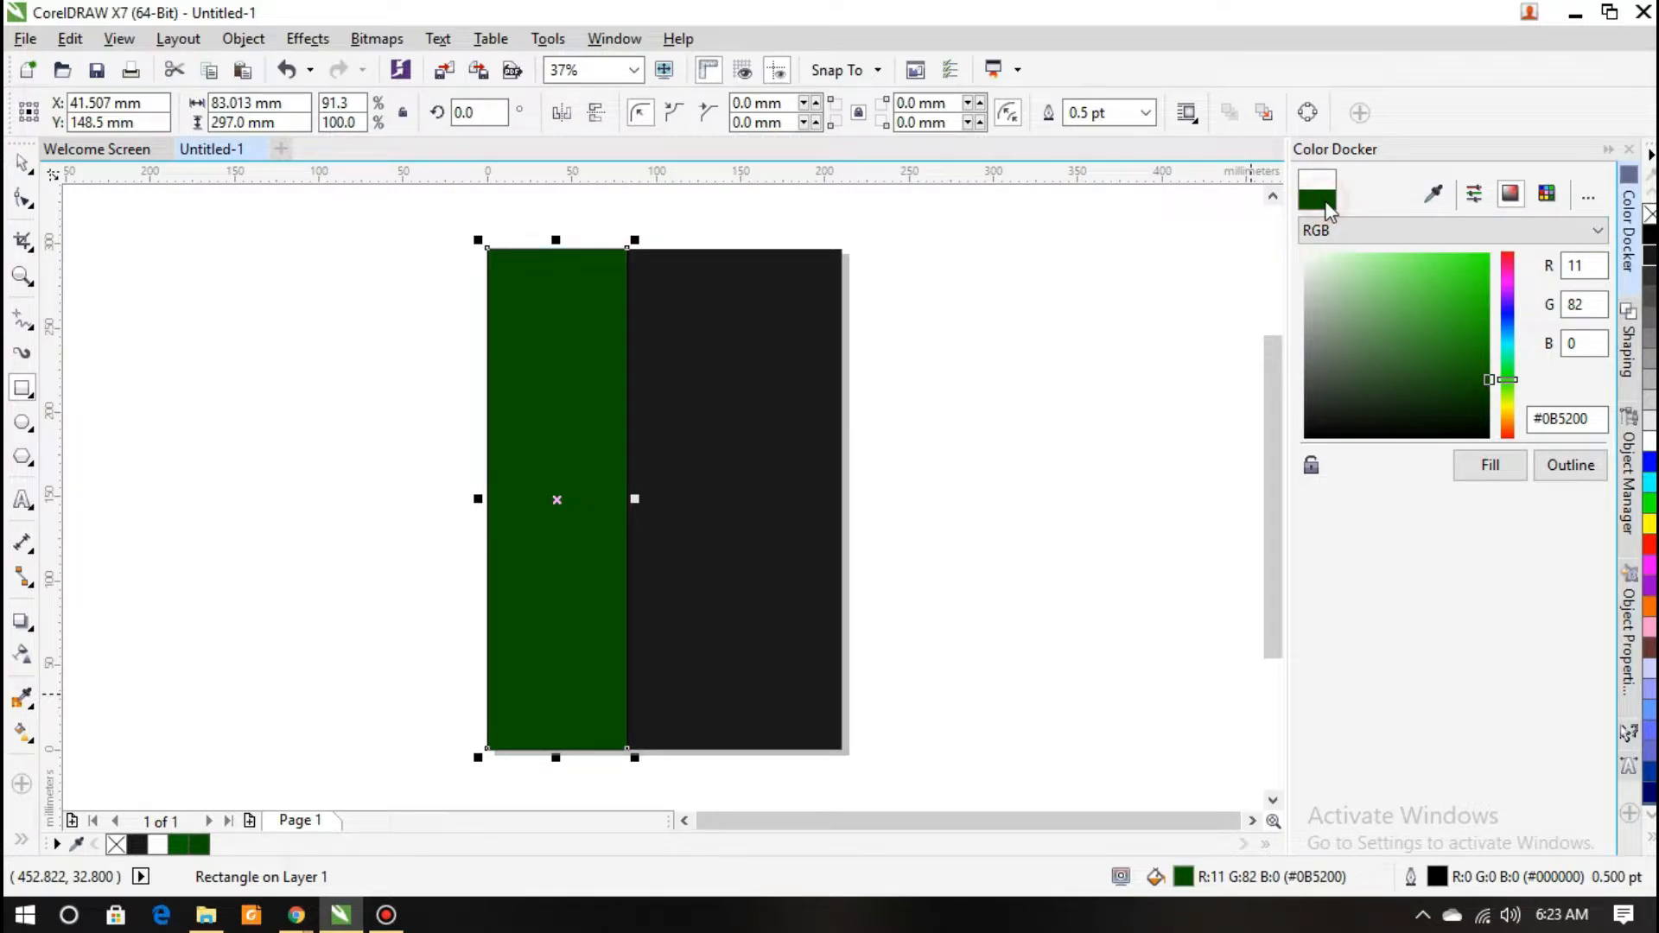
click(1144, 113)
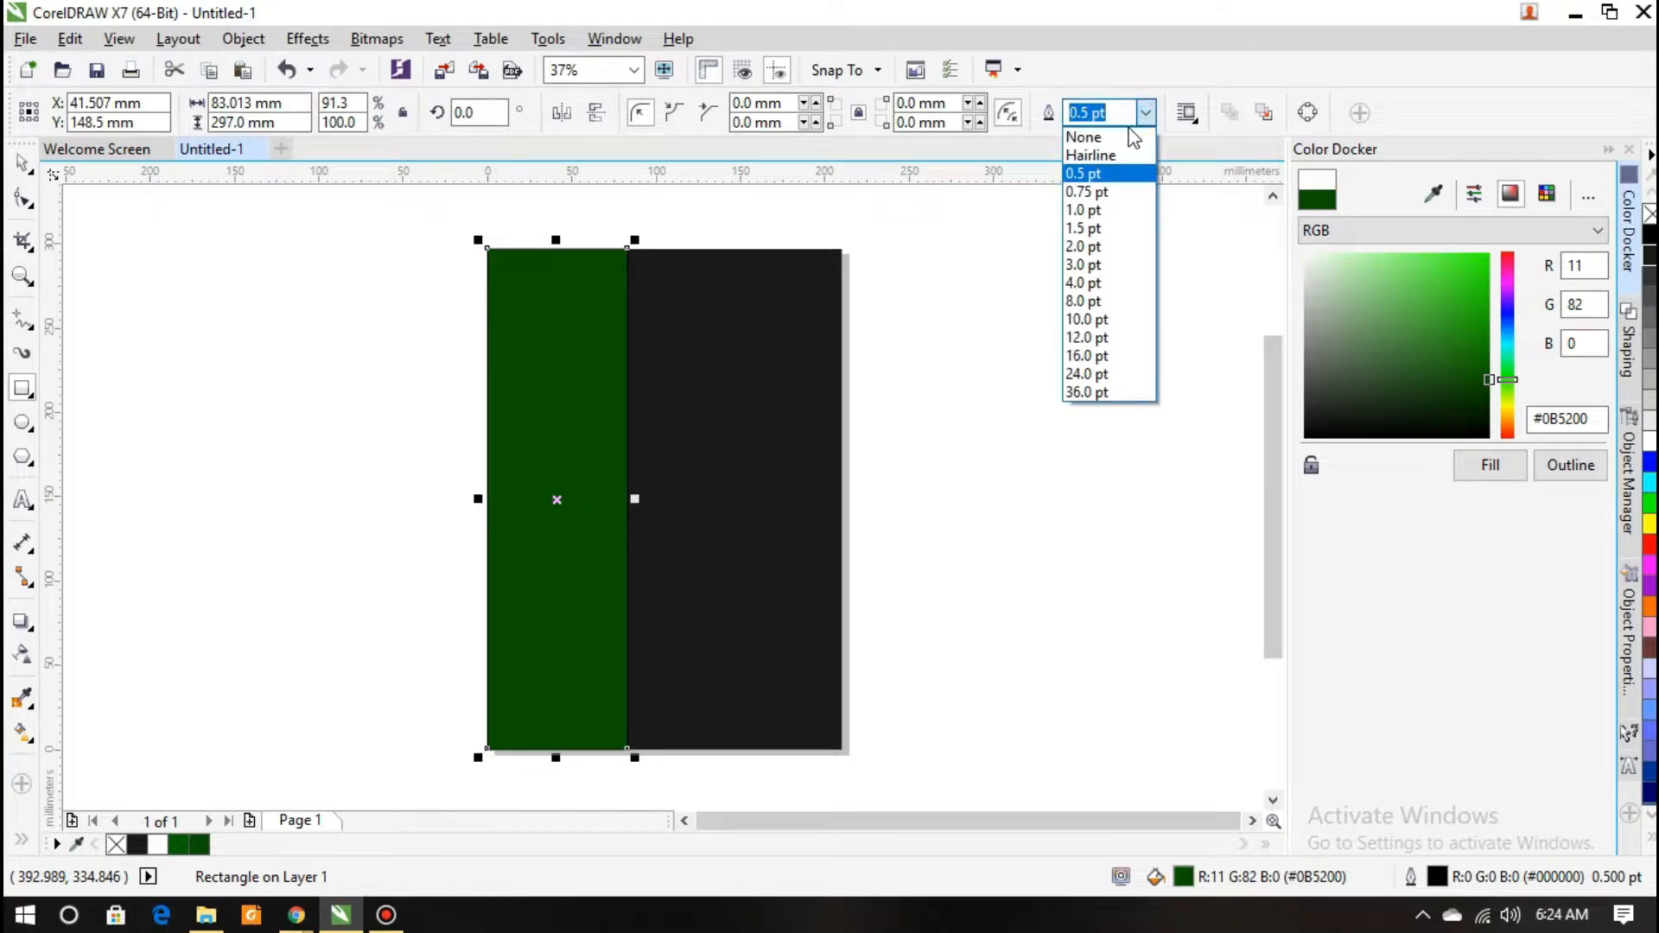
click(1117, 135)
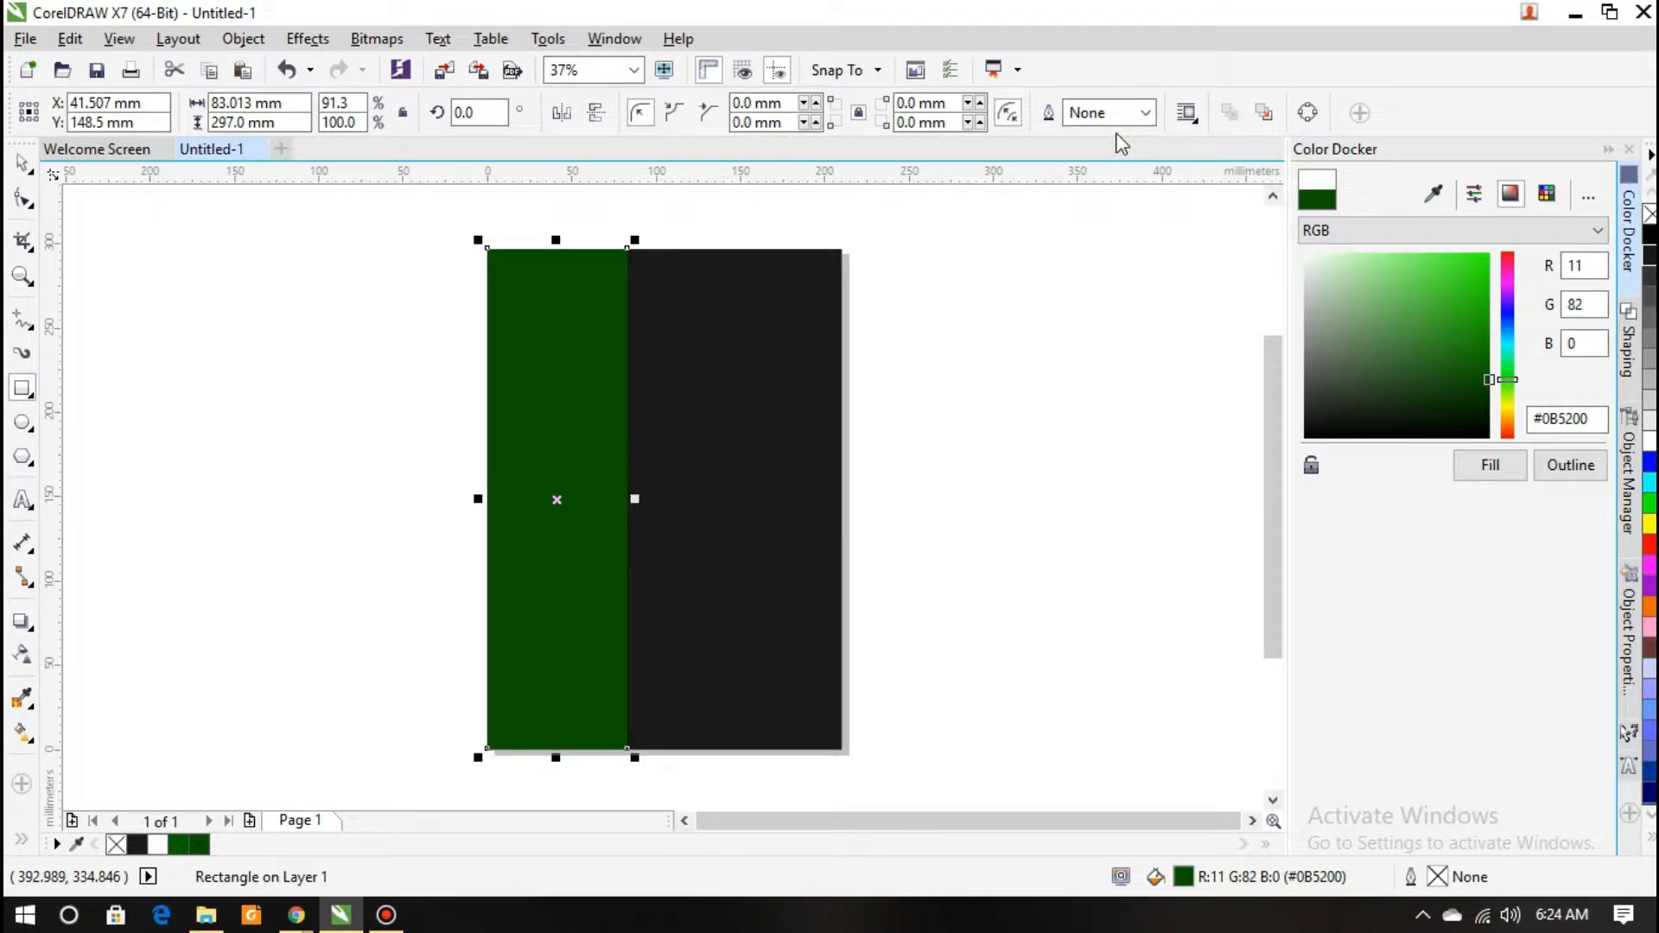
Try placing the pecel lele 2 photo over the upper part of the page, scaled to 72.5%
key(Escape)
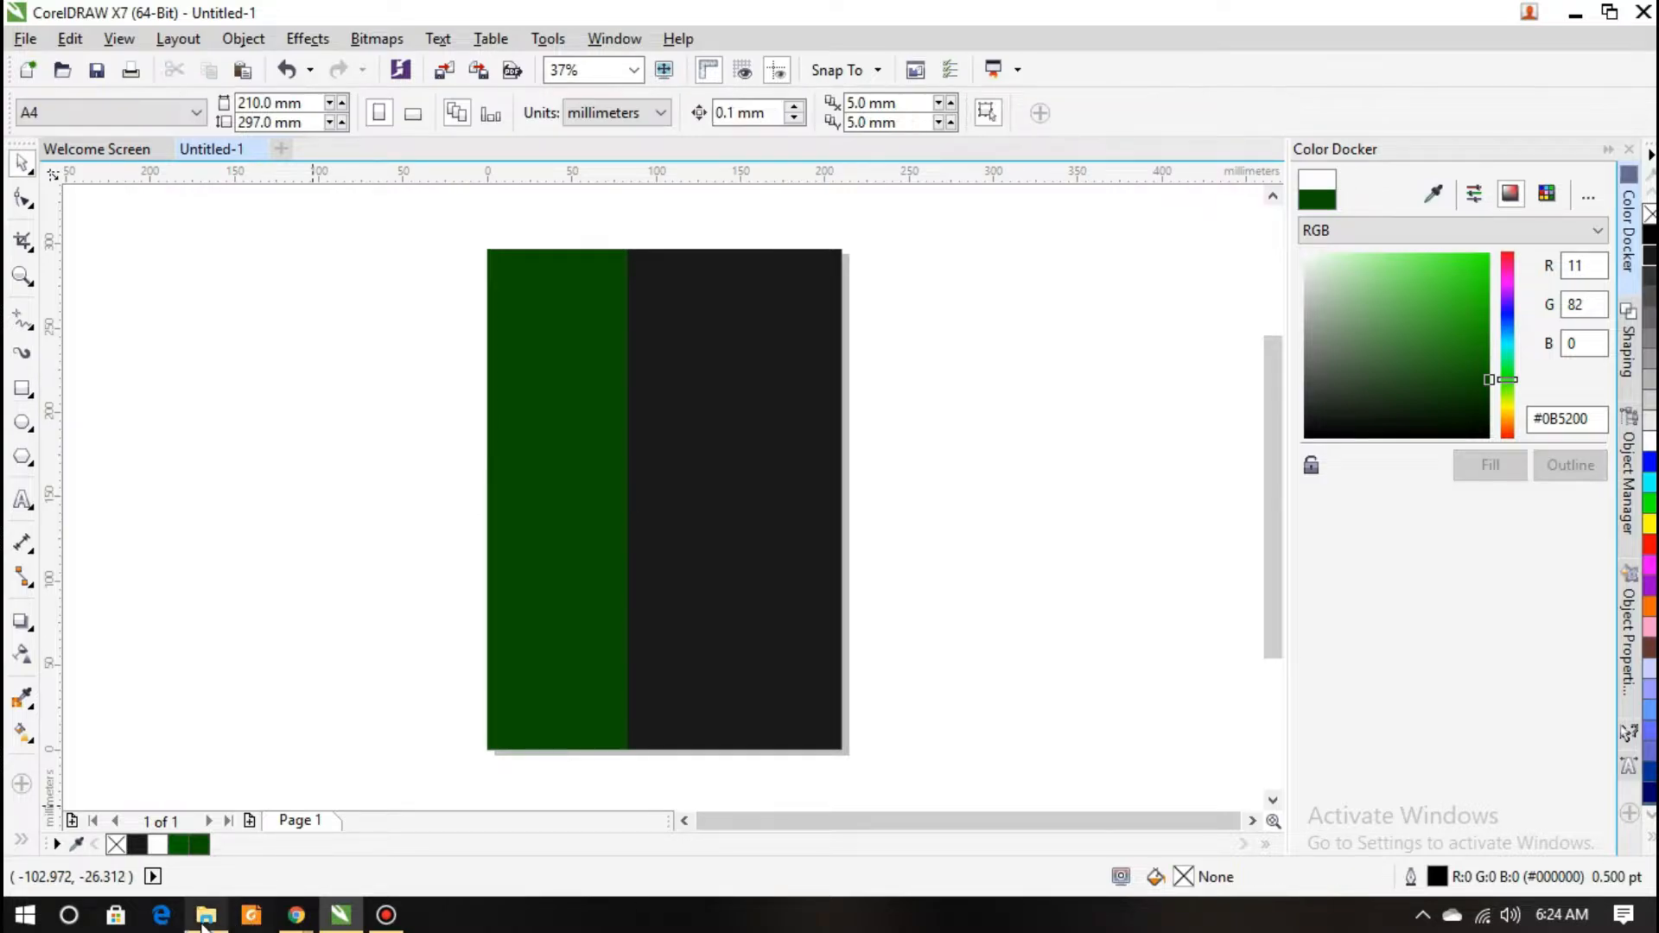
click(206, 915)
click(350, 430)
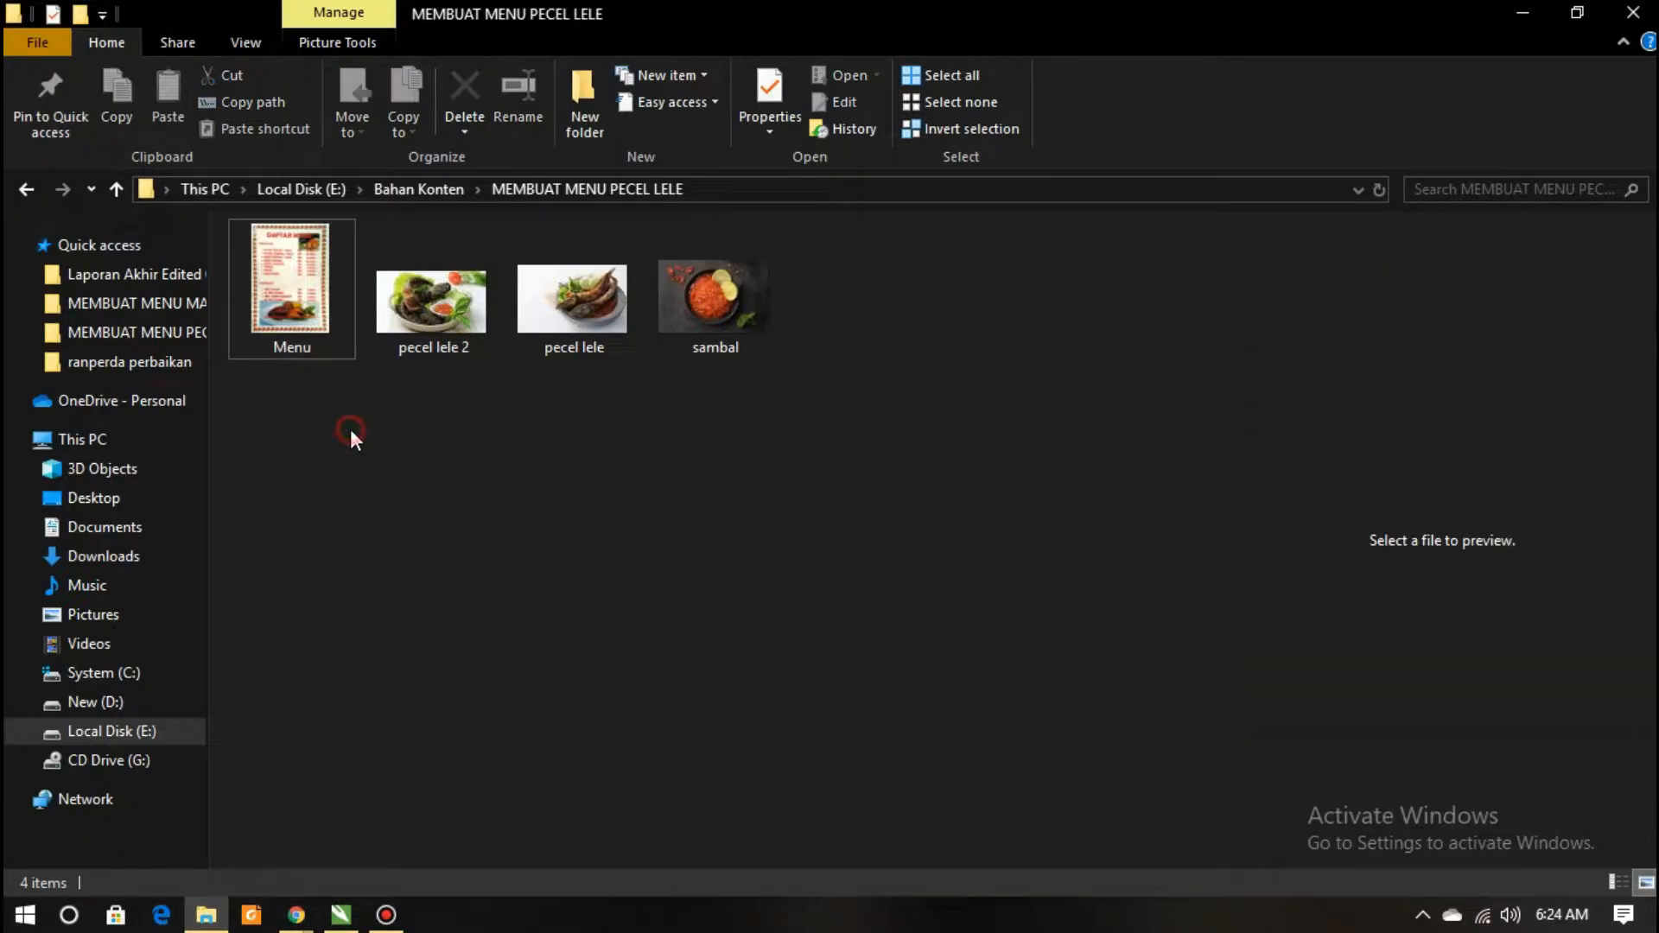
click(439, 325)
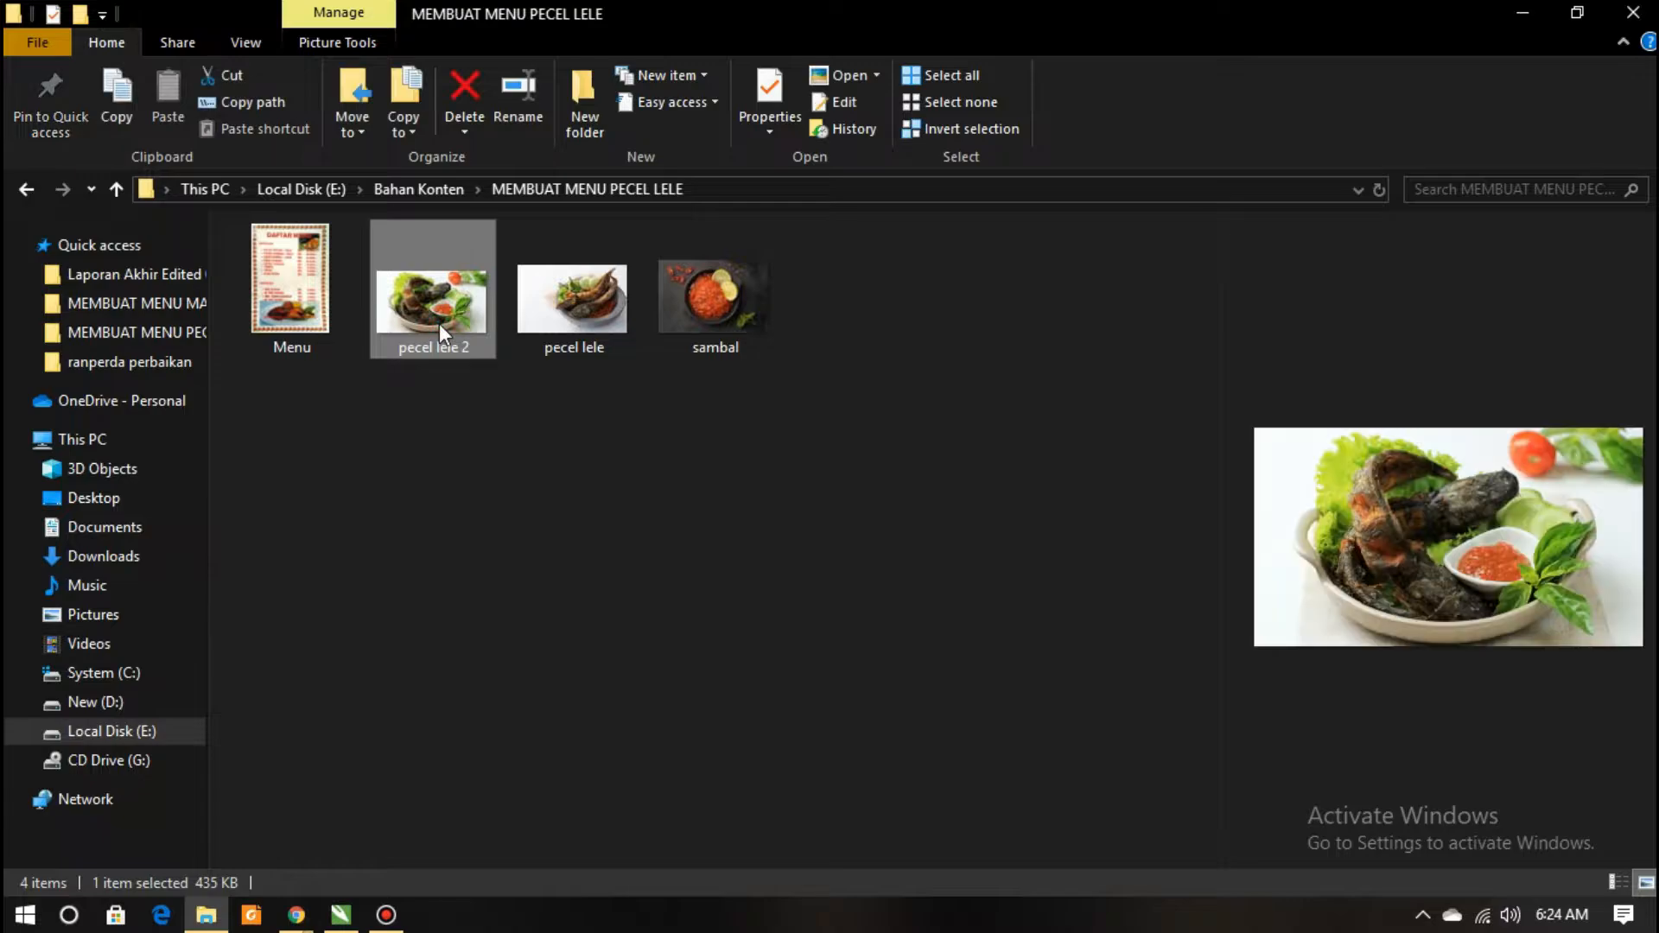
drag(433, 325, 345, 547)
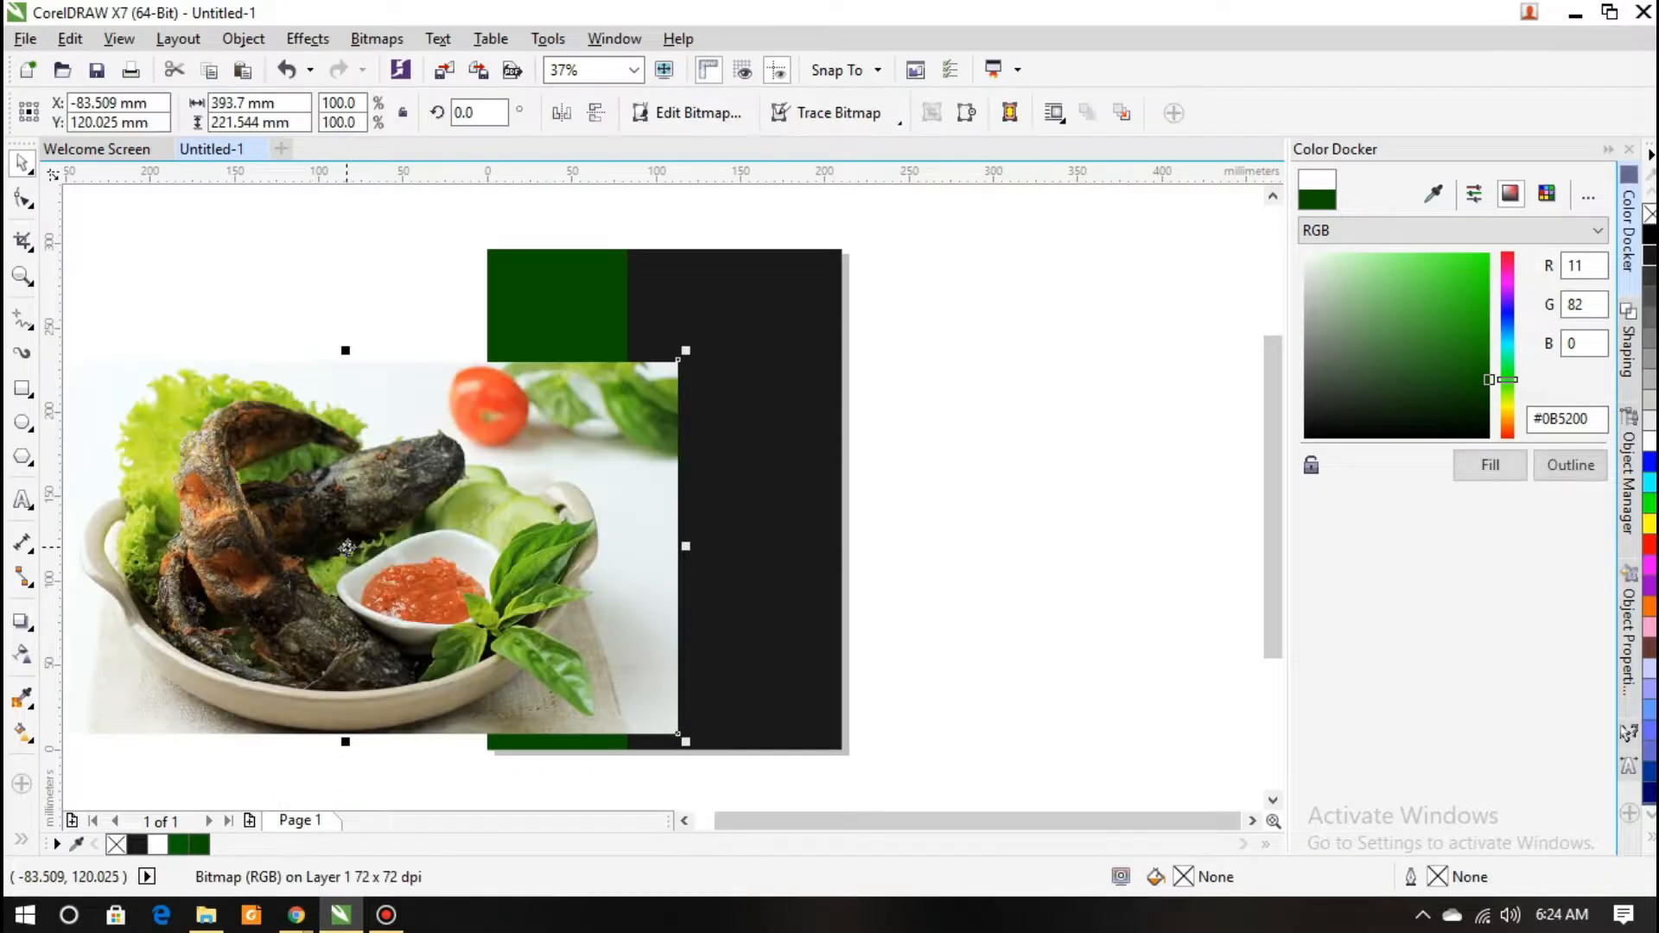
drag(689, 355, 497, 464)
drag(363, 562, 734, 429)
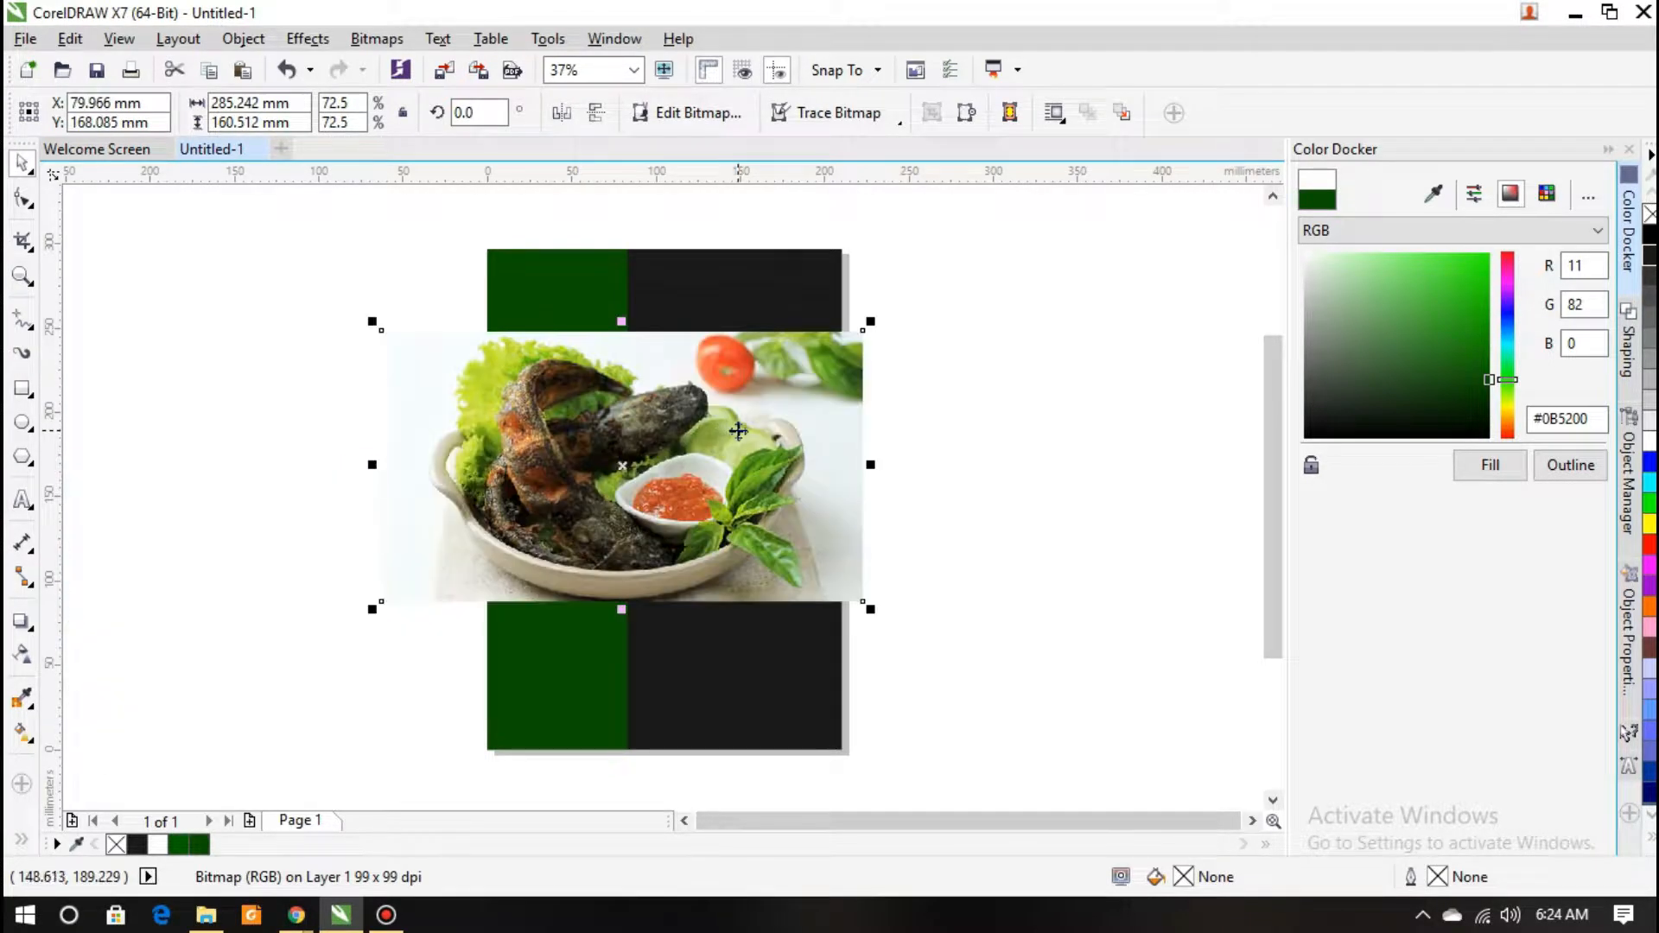
drag(598, 458, 639, 390)
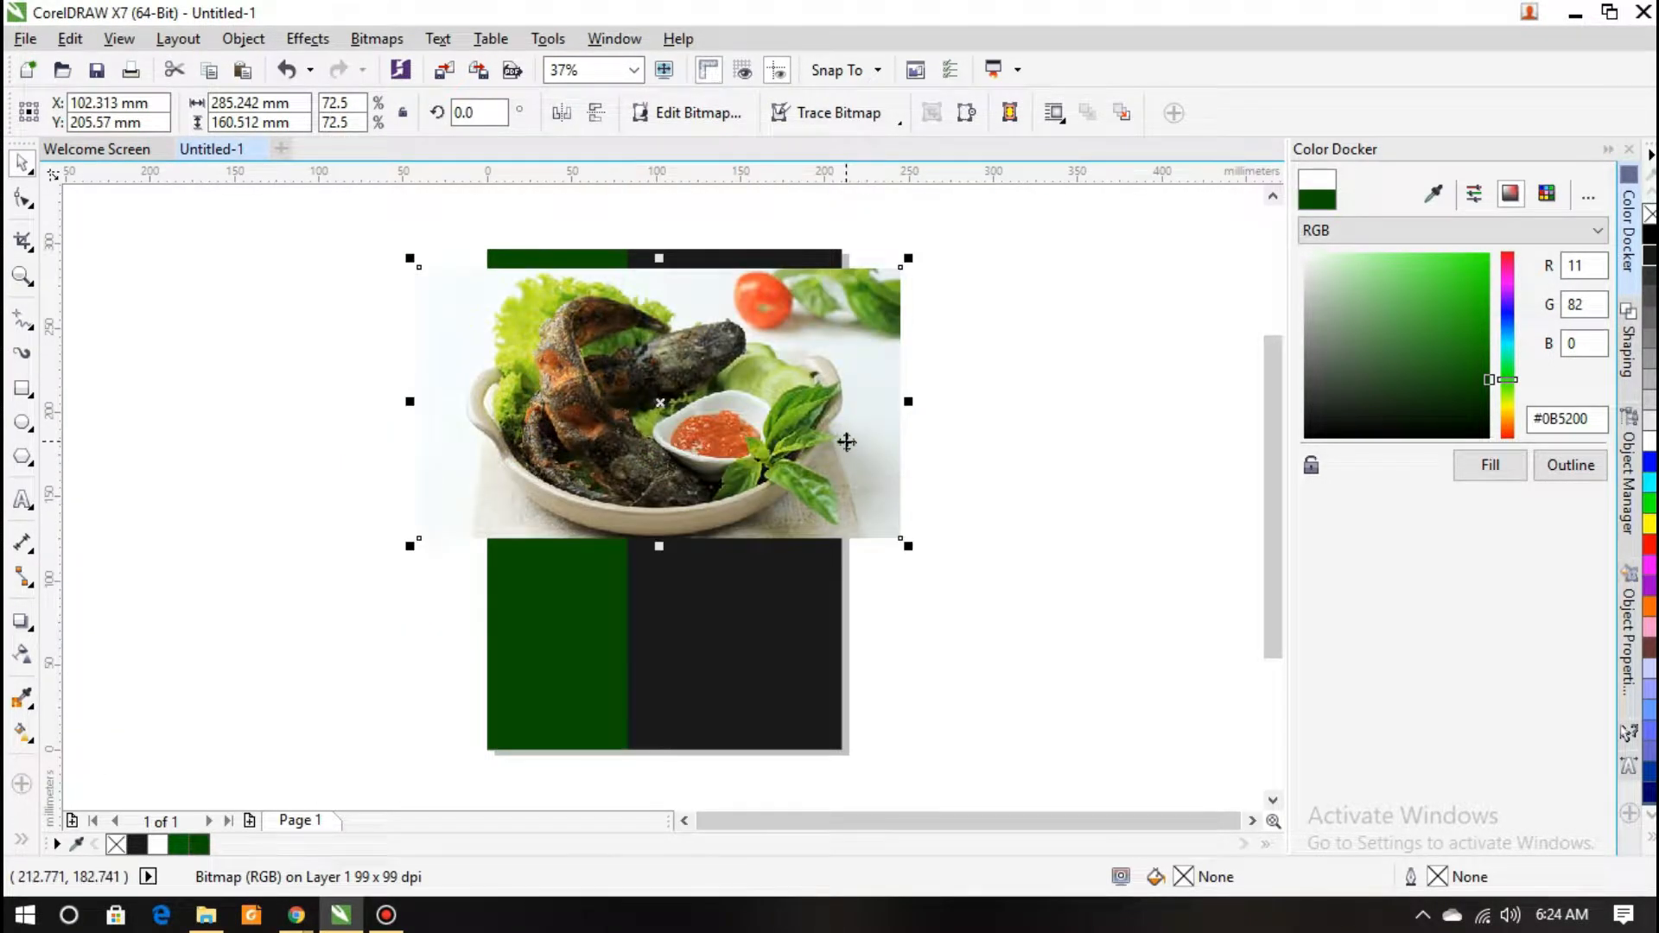
drag(840, 448, 836, 428)
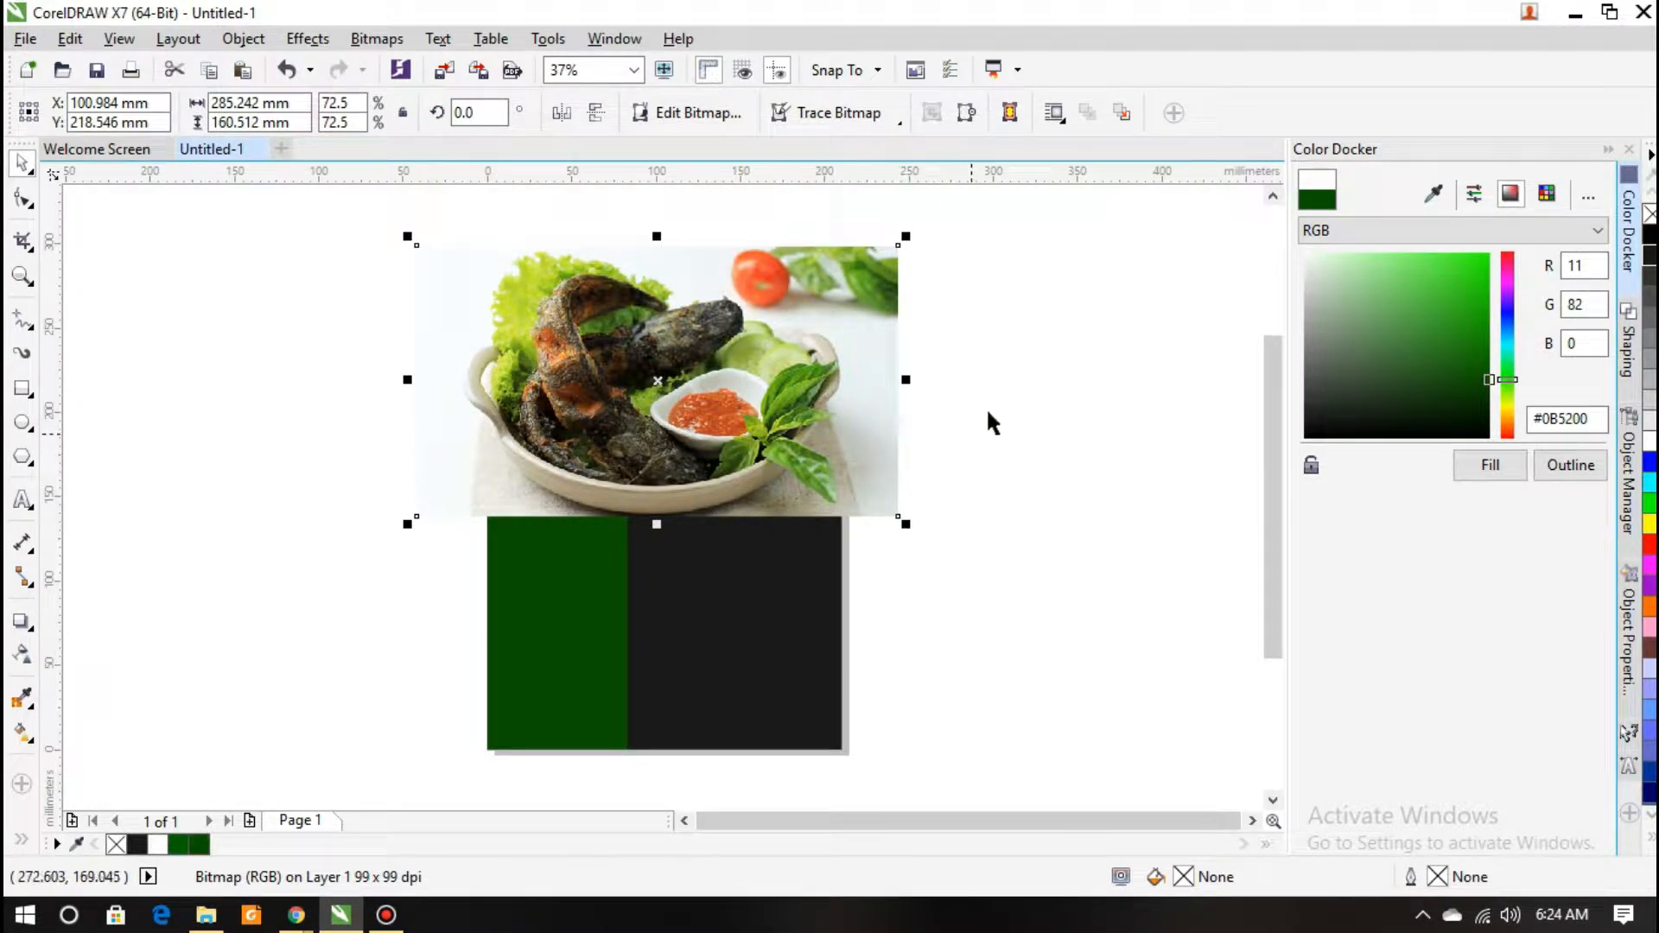
click(859, 273)
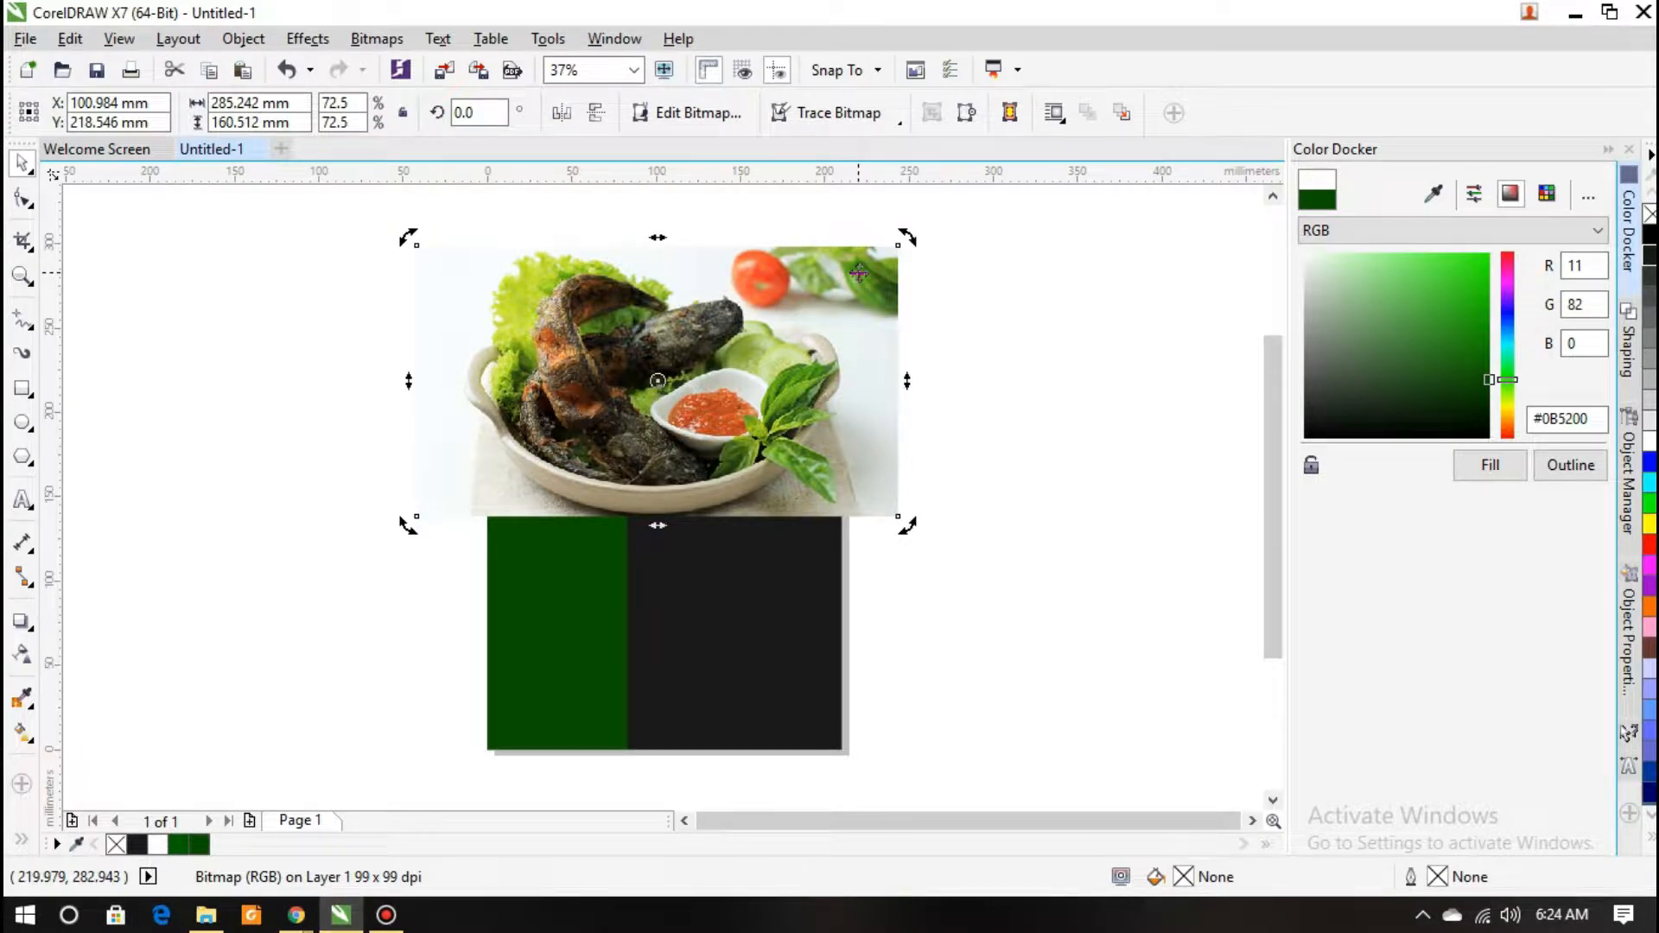
click(1216, 400)
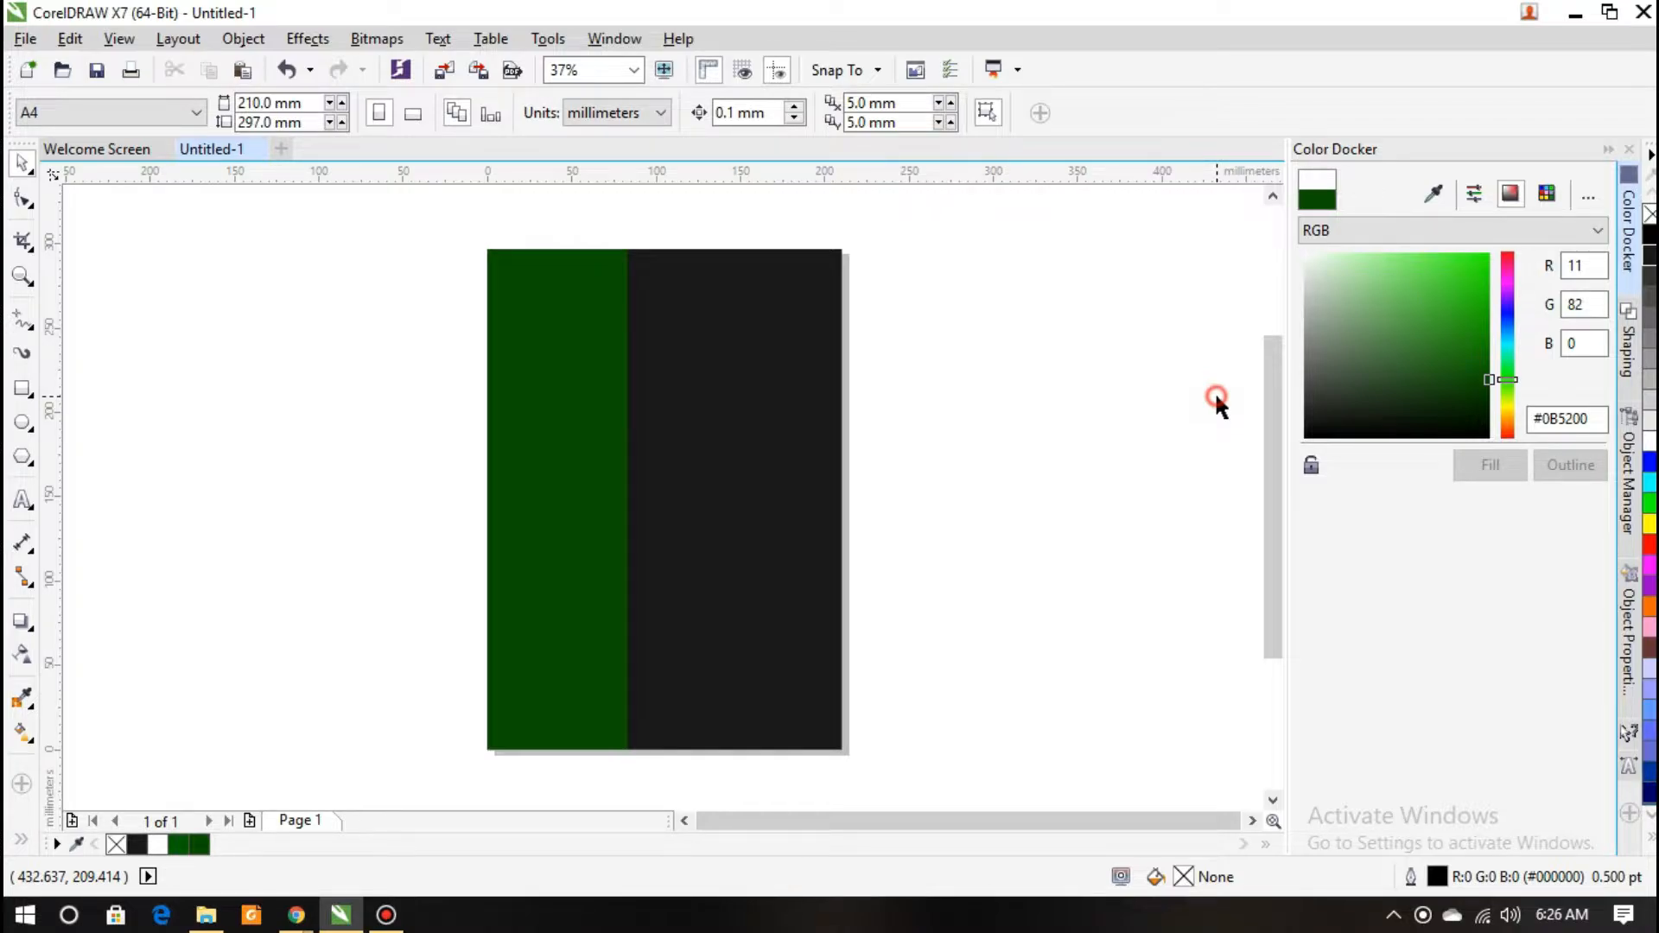
Launch Adobe Photoshop CC 2019 and open the image pecel lele 2.jpg
click(24, 916)
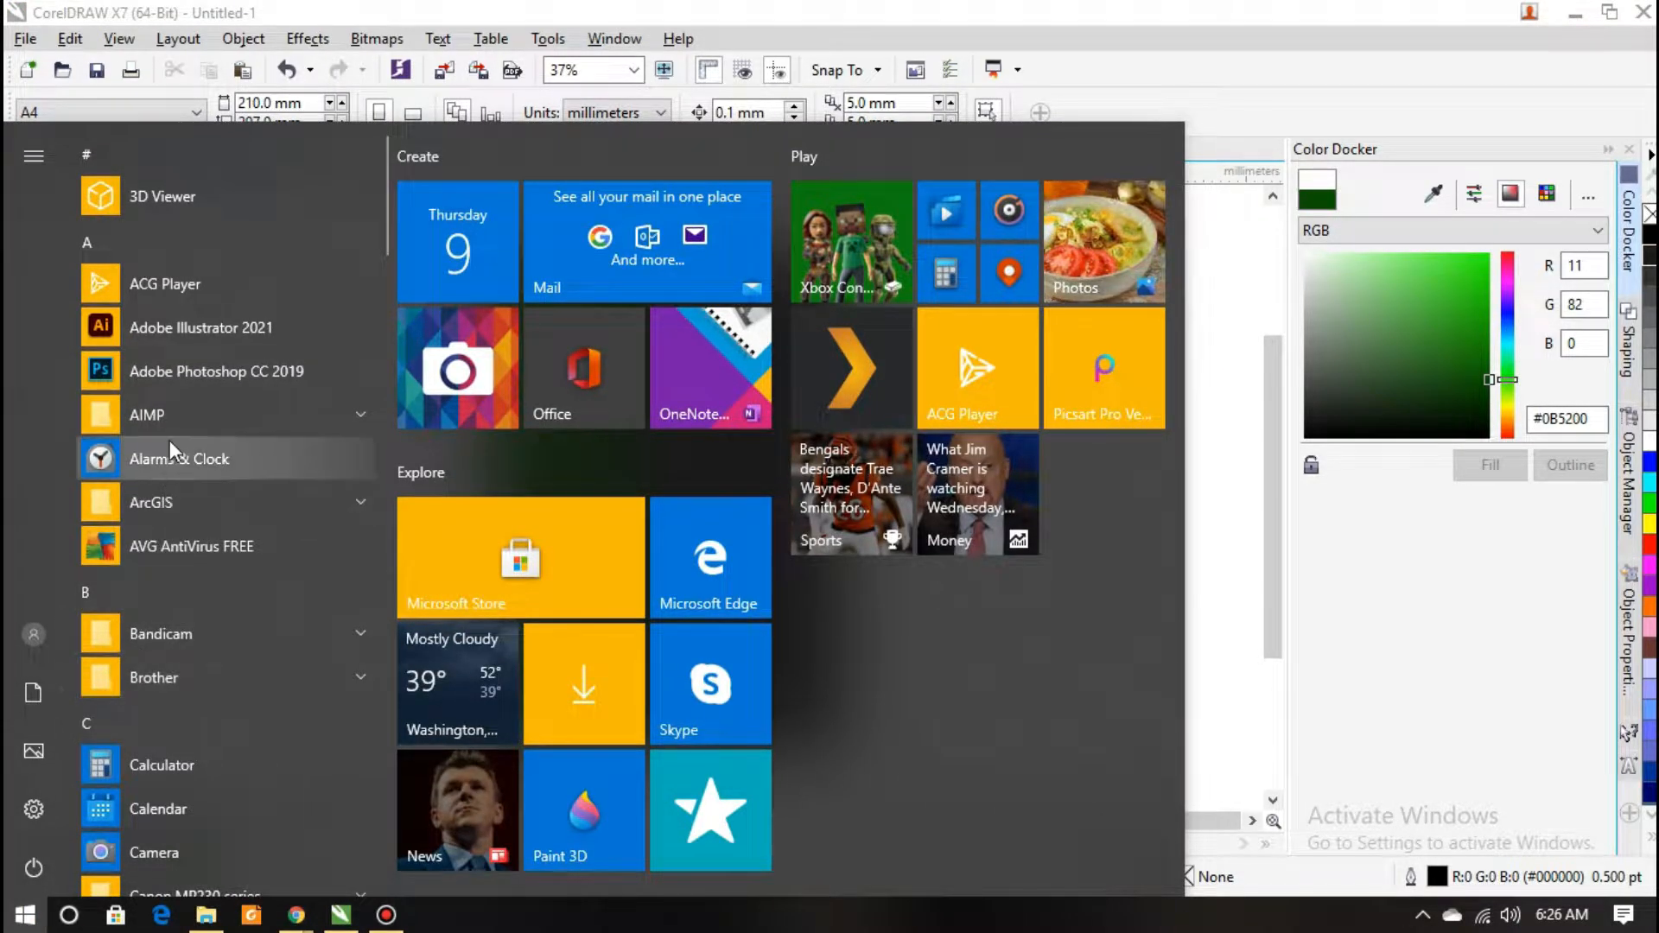
click(185, 367)
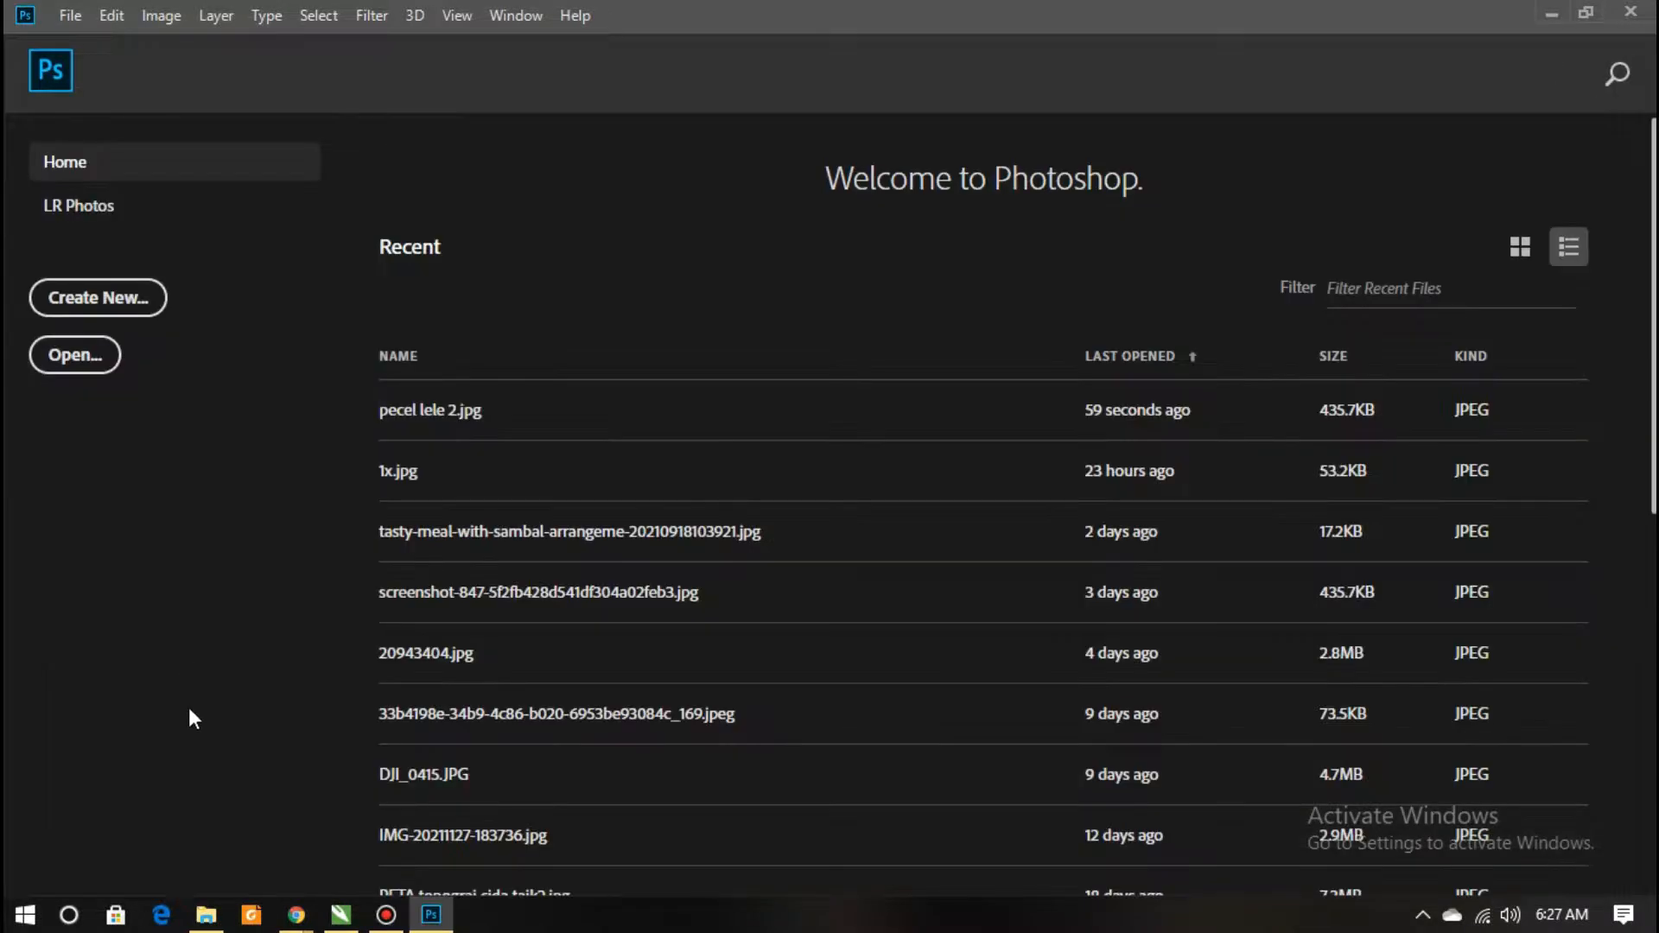
click(206, 914)
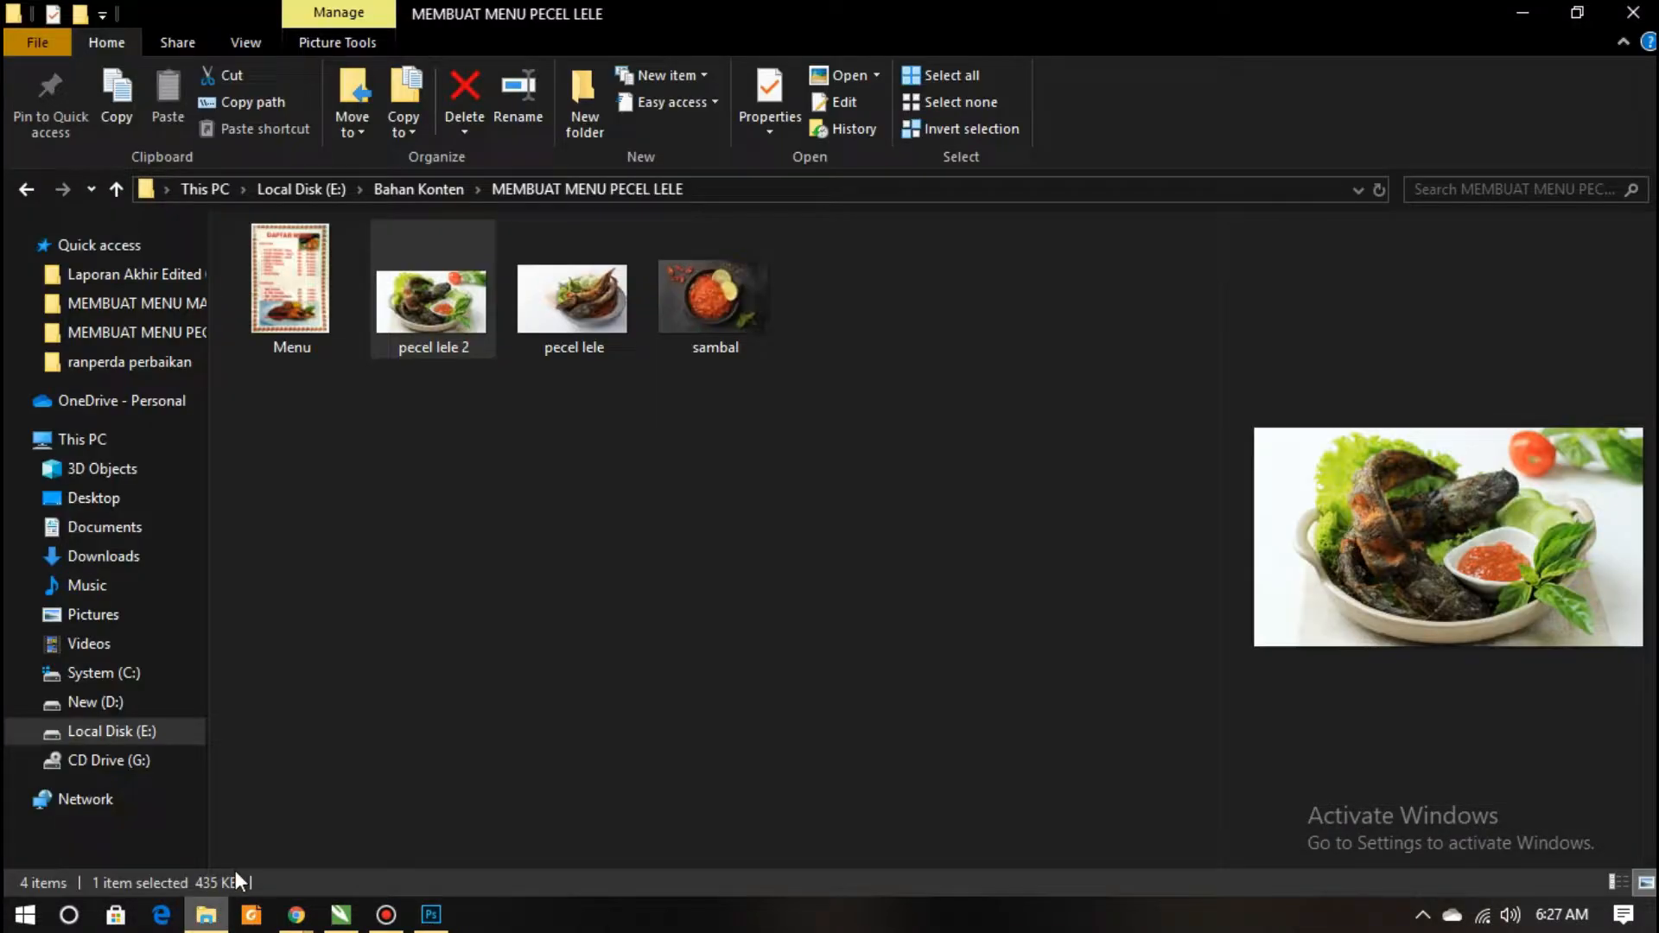
click(415, 544)
drag(437, 336, 631, 377)
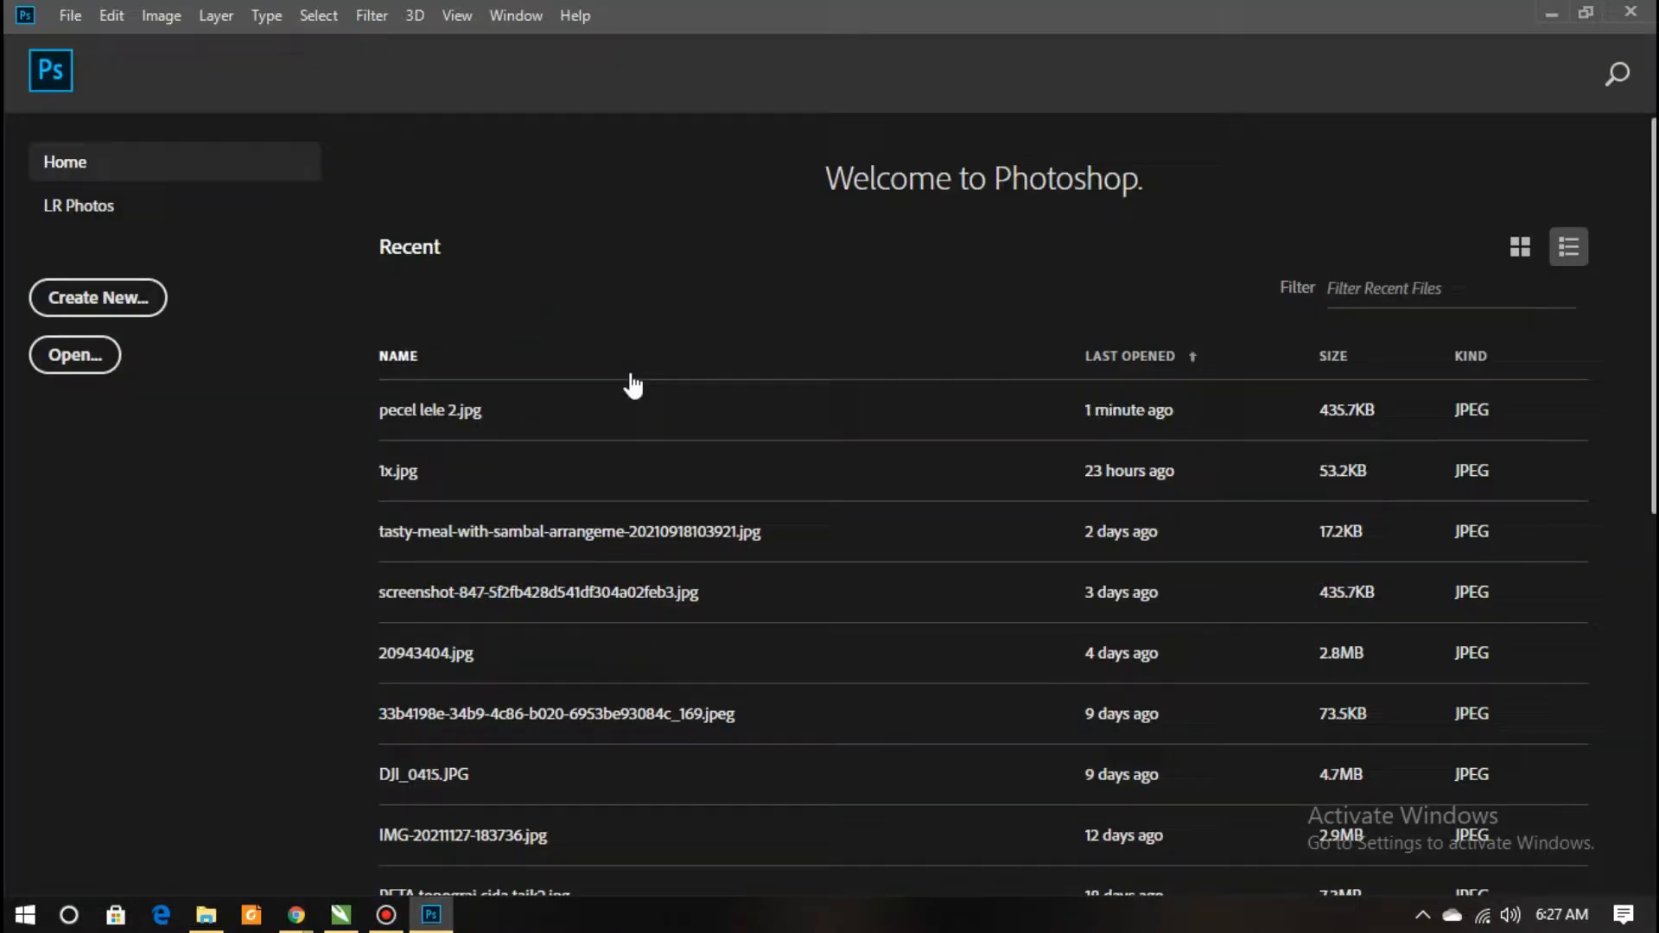
click(397, 419)
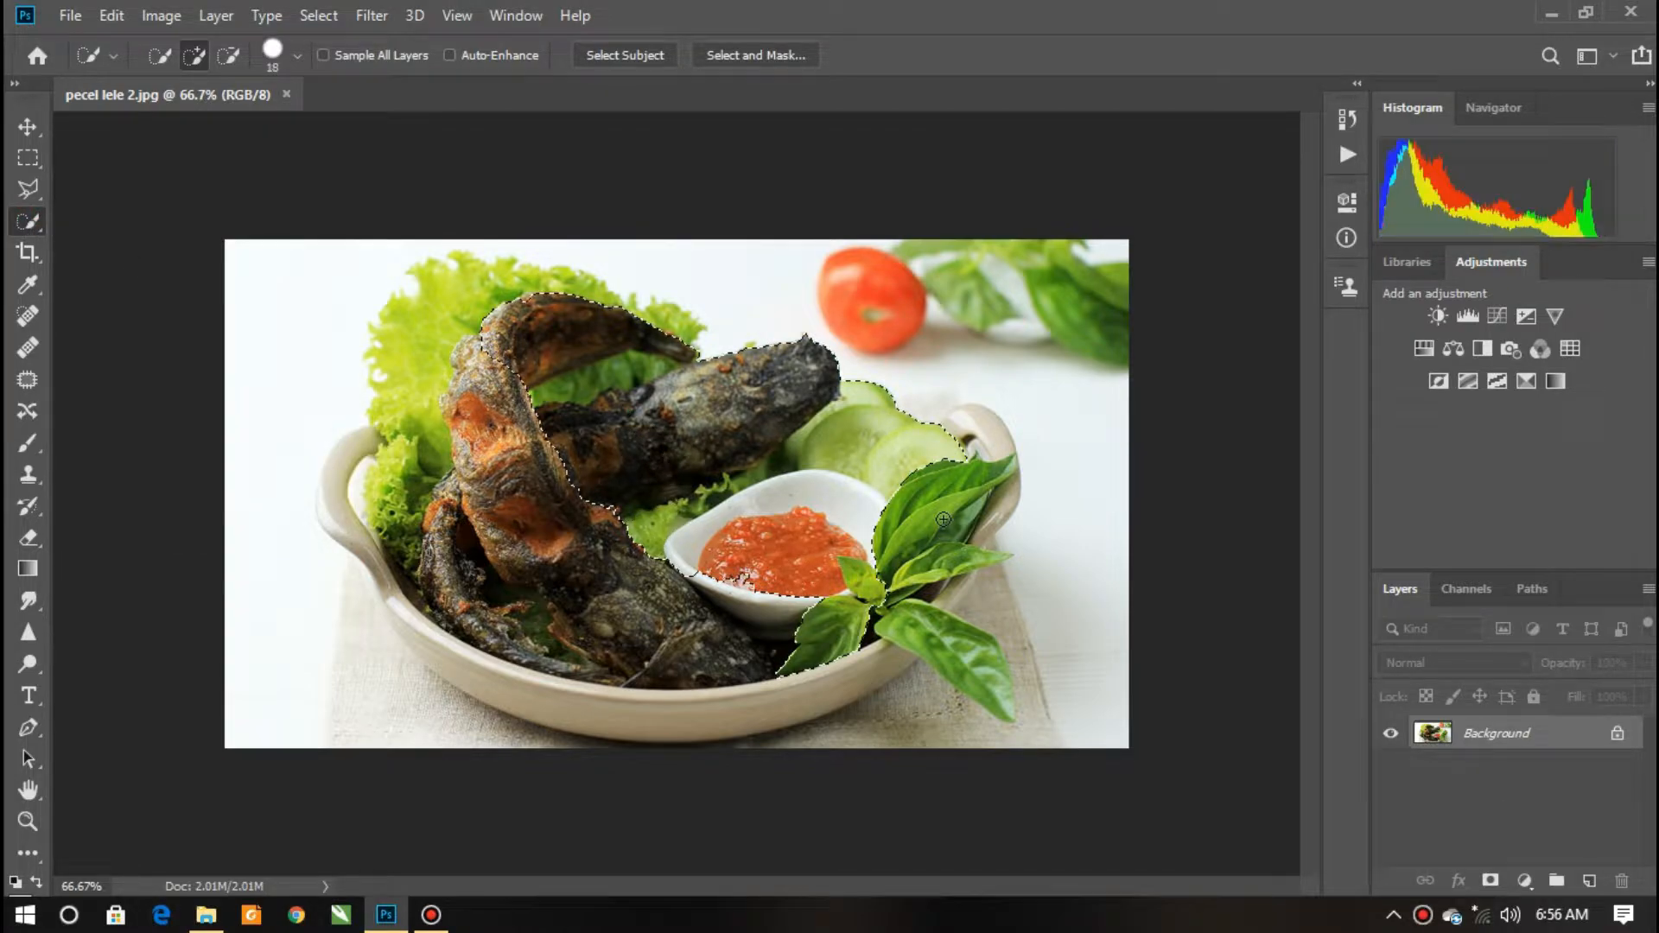
Extend the Quick Selection over the lettuce and the whole bowl, excluding the tablecloth, using a 10 px brush for the bowl's left handle
mouse_move(899, 407)
mouse_down()
mouse_move(978, 443)
mouse_move(994, 497)
mouse_move(963, 510)
mouse_move(916, 605)
mouse_move(657, 674)
mouse_move(466, 389)
mouse_move(421, 600)
mouse_move(519, 709)
mouse_move(963, 655)
mouse_up()
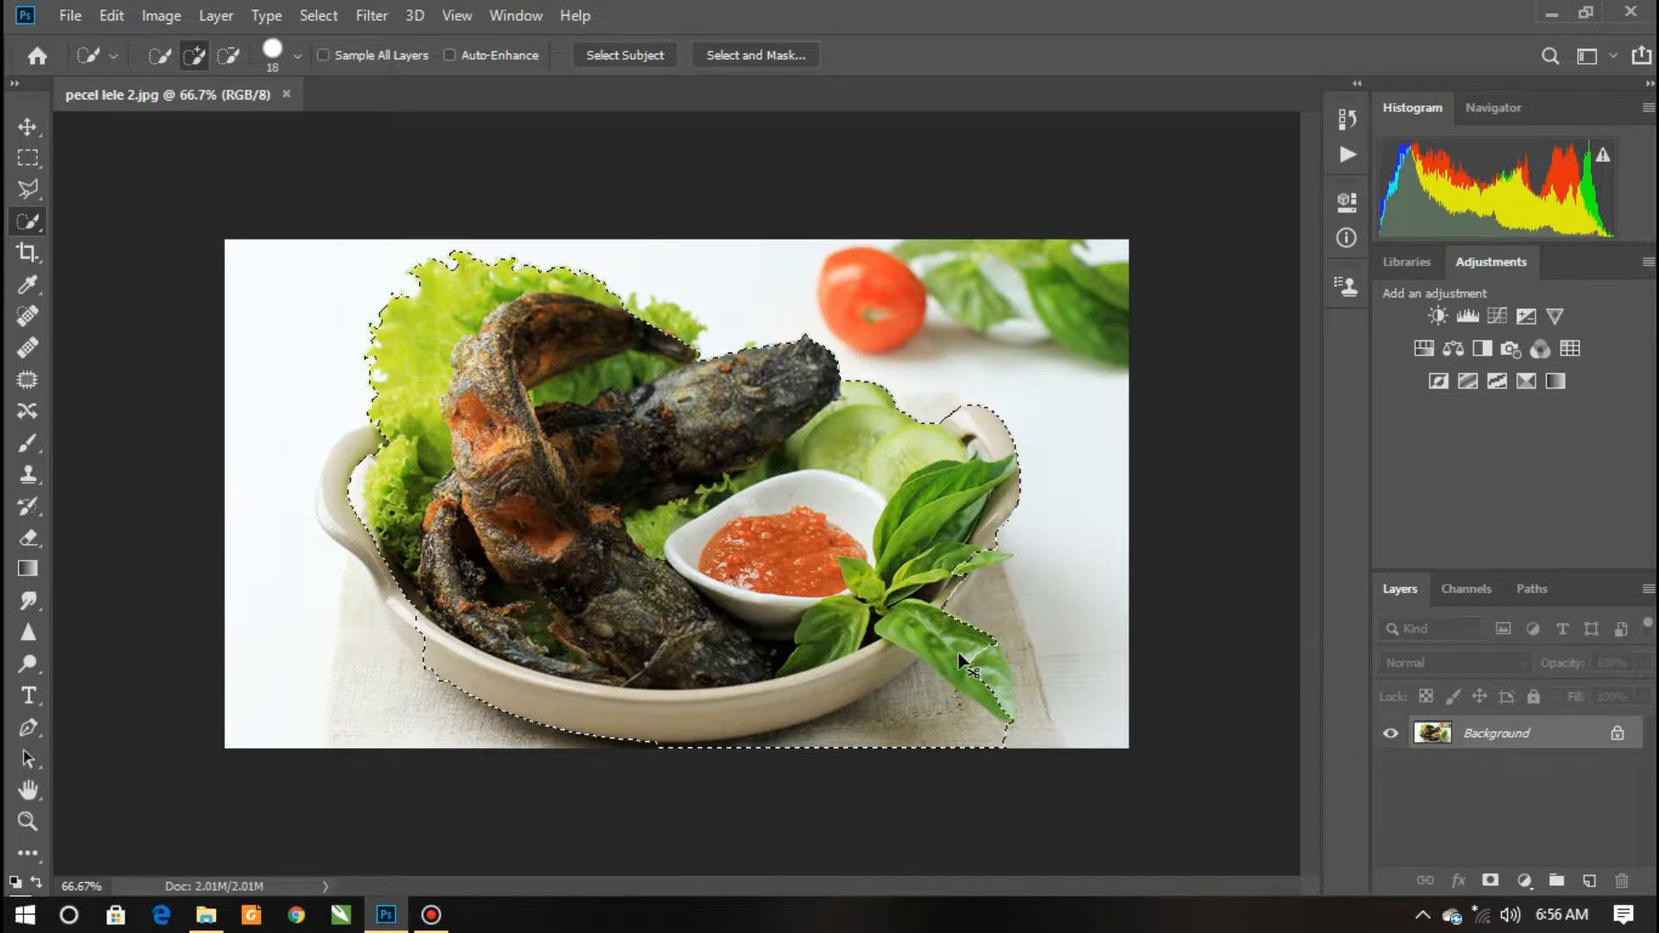
alt+click(962, 661)
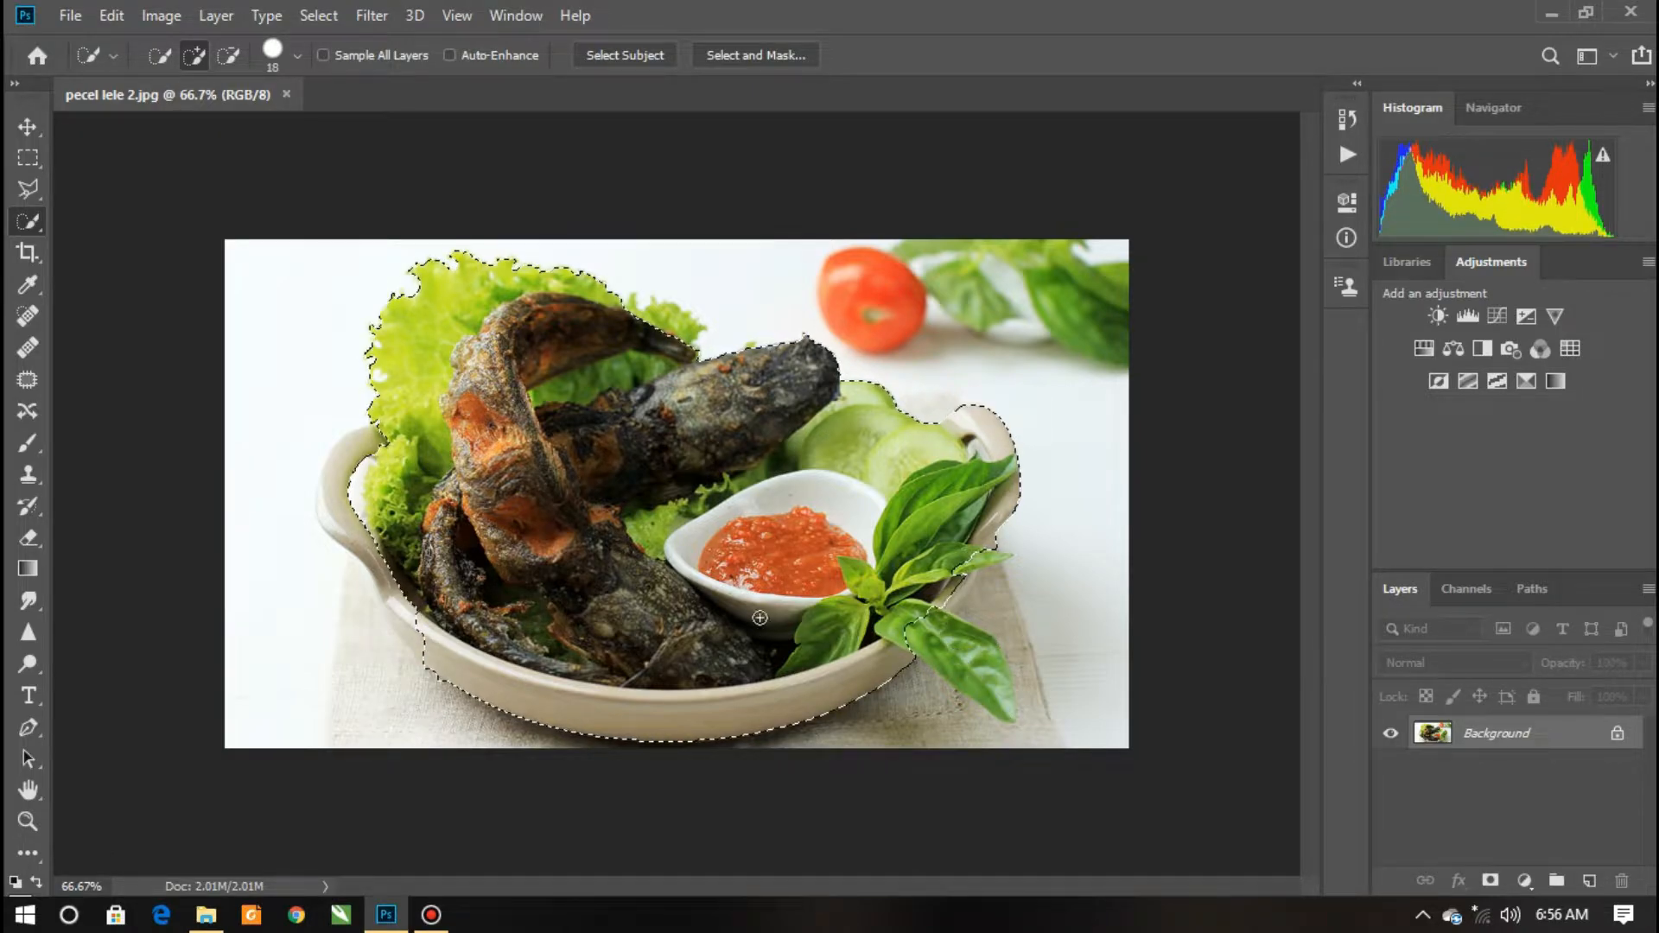
click(27, 821)
drag(300, 604, 329, 604)
key(w)
click(297, 57)
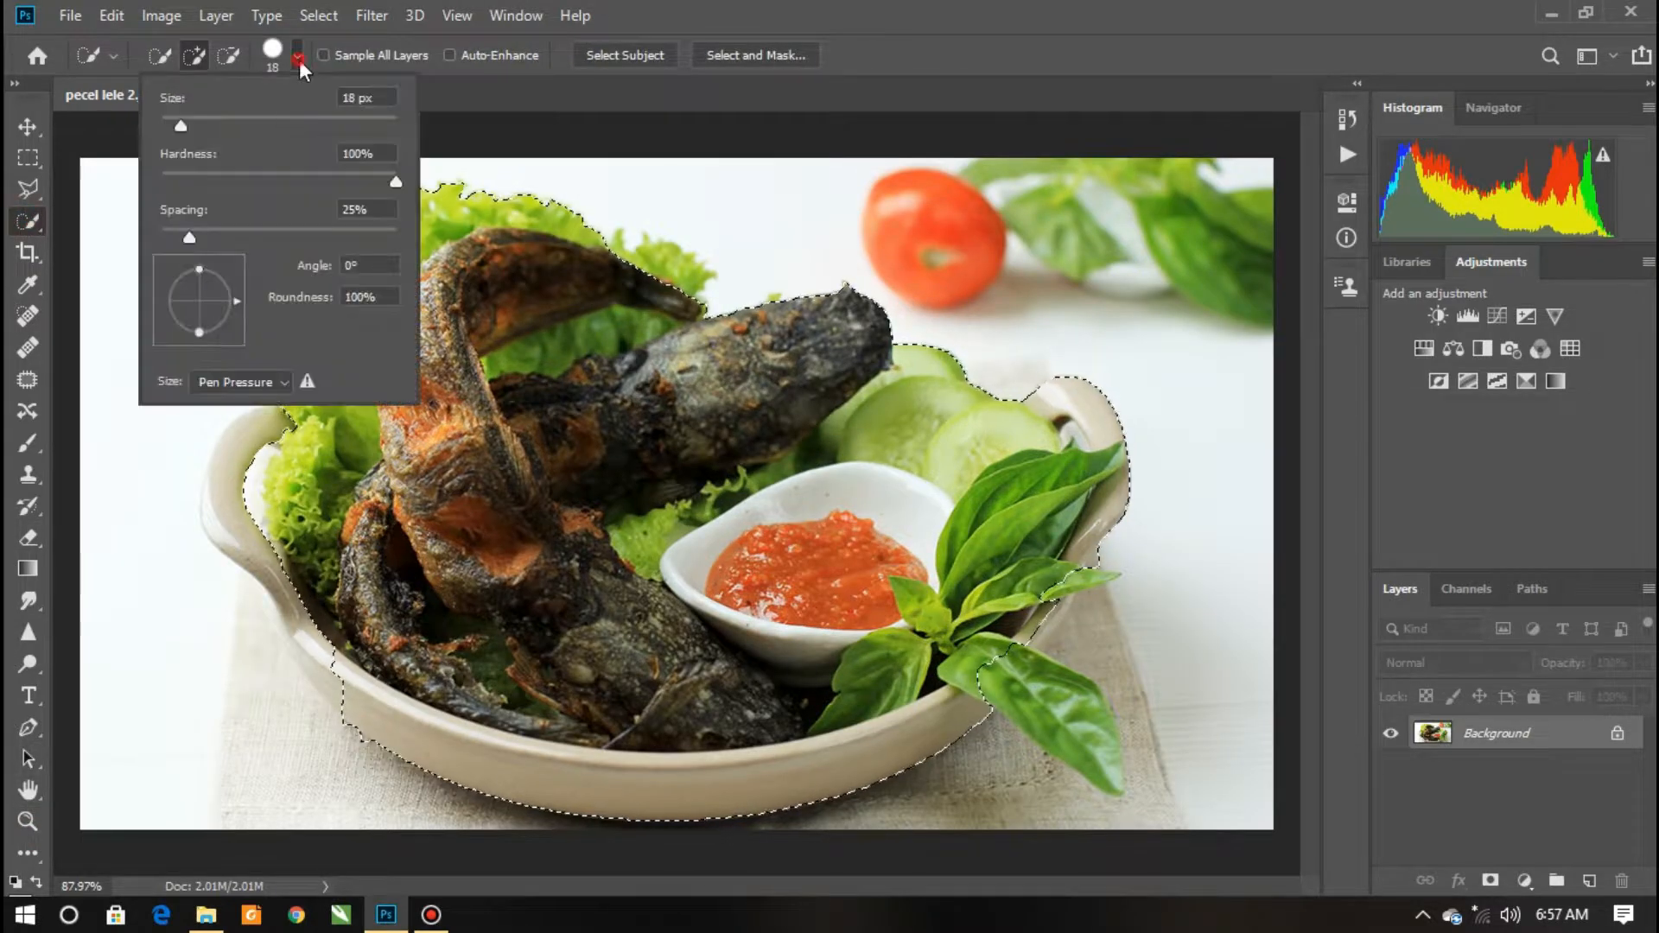
drag(181, 126, 173, 127)
drag(322, 661, 222, 479)
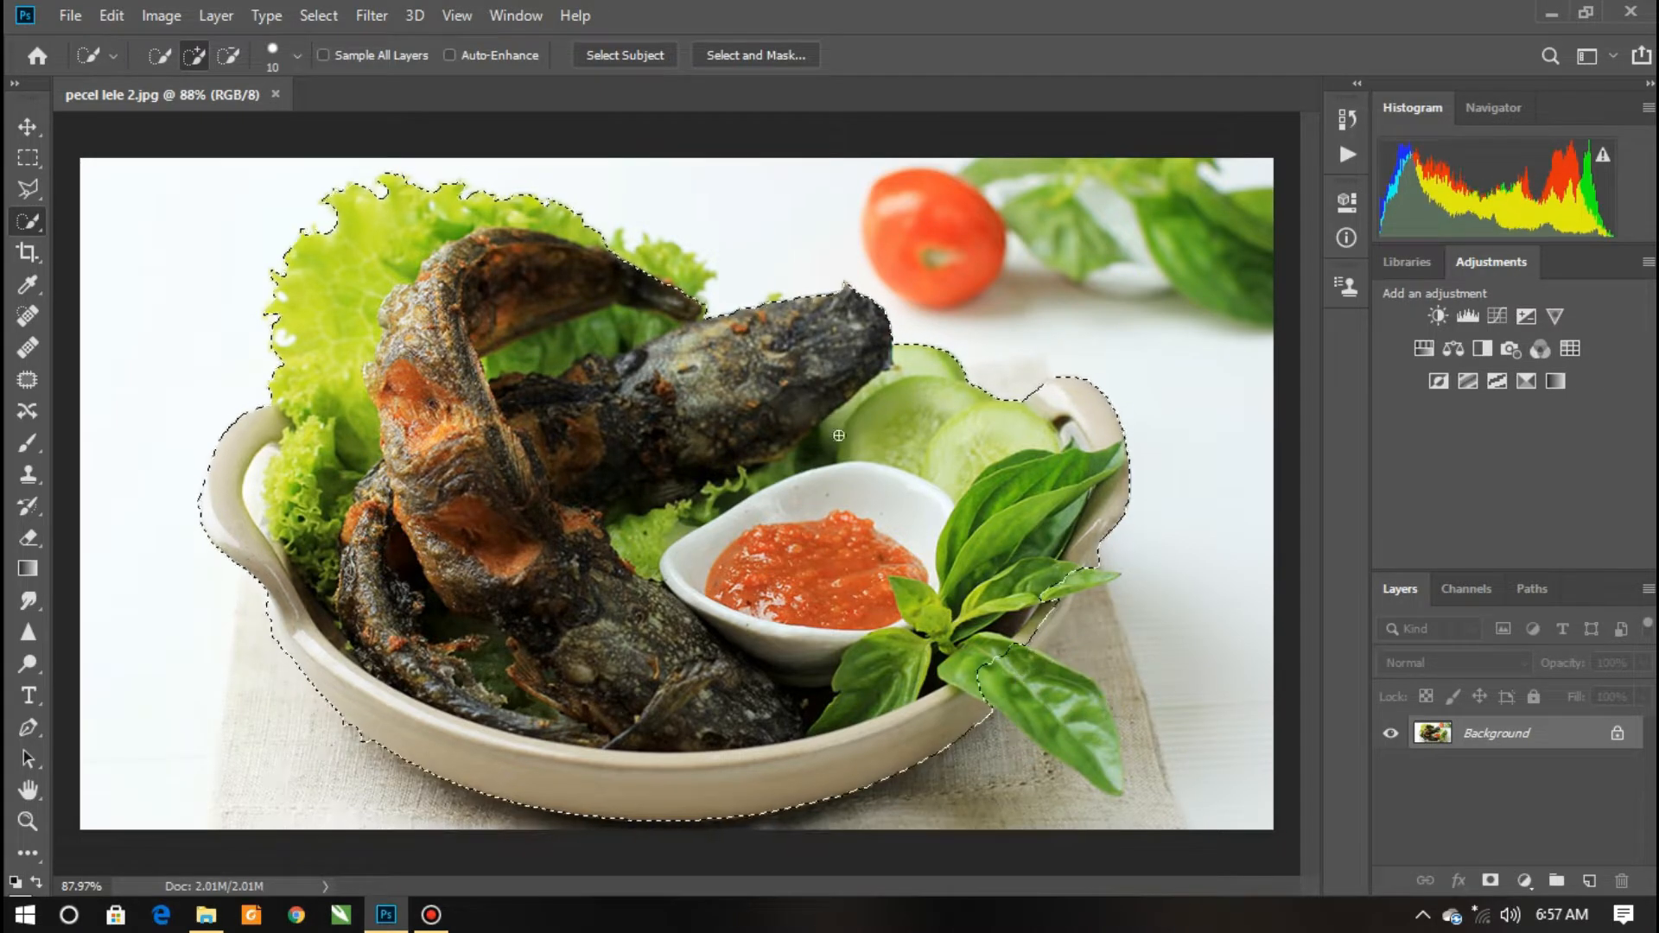
Subtract the white gap inside the bowl's left handle from the selection with a 6 px Quick Selection brush
key(z)
click(130, 656)
key(w)
click(226, 57)
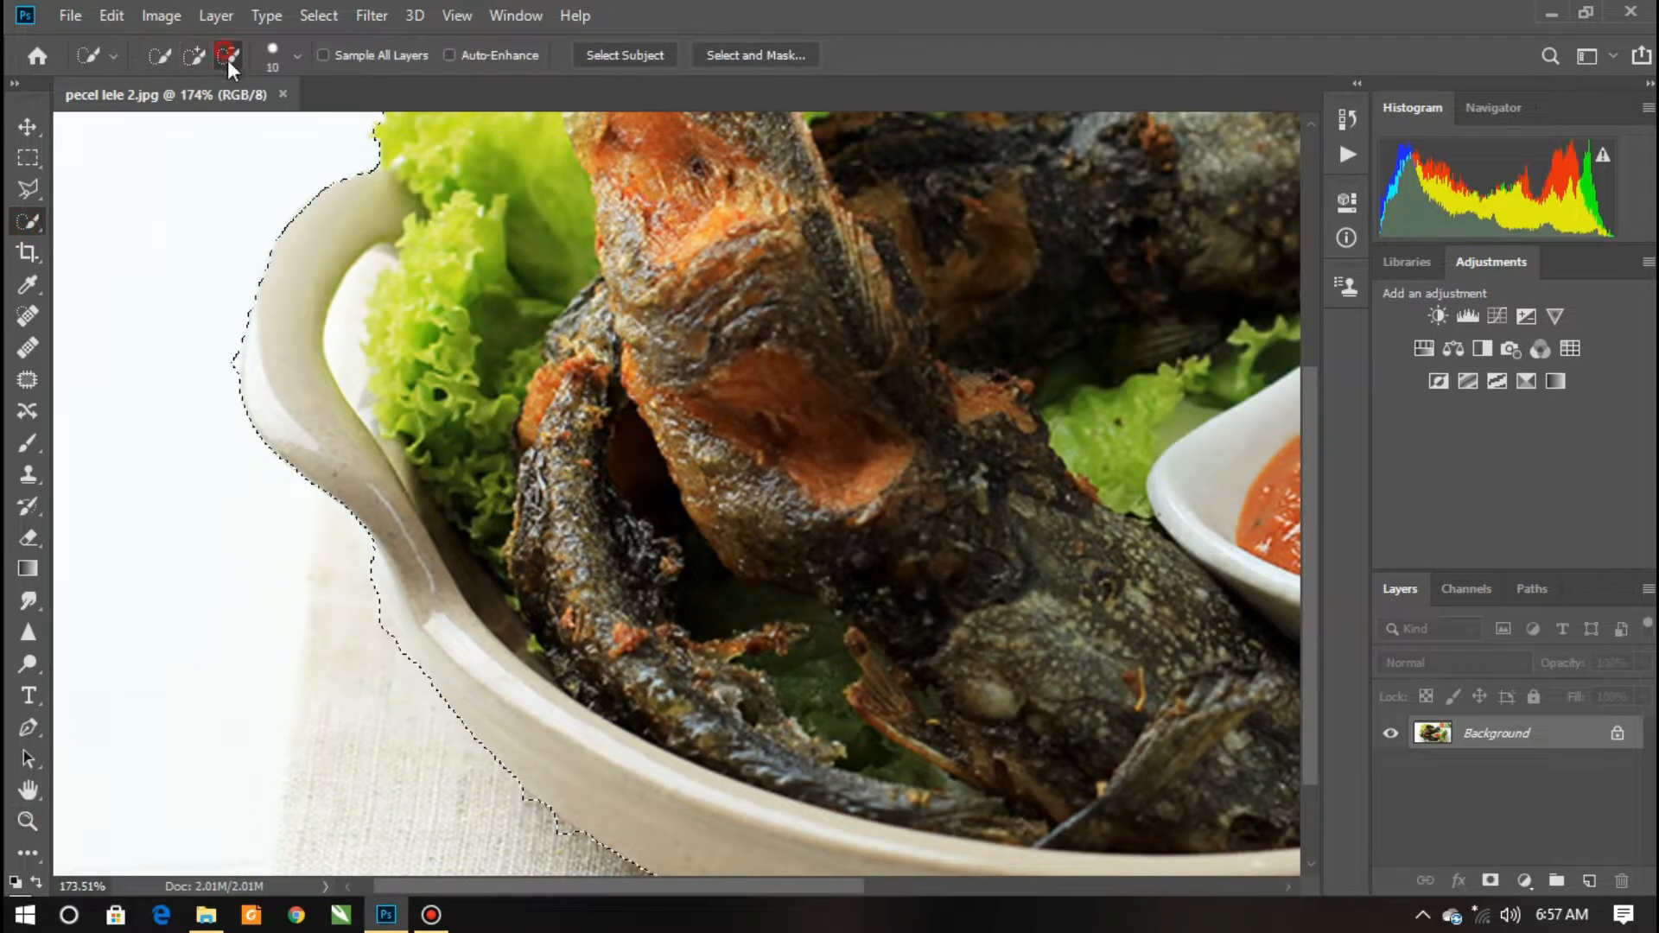
click(298, 55)
drag(173, 126, 169, 126)
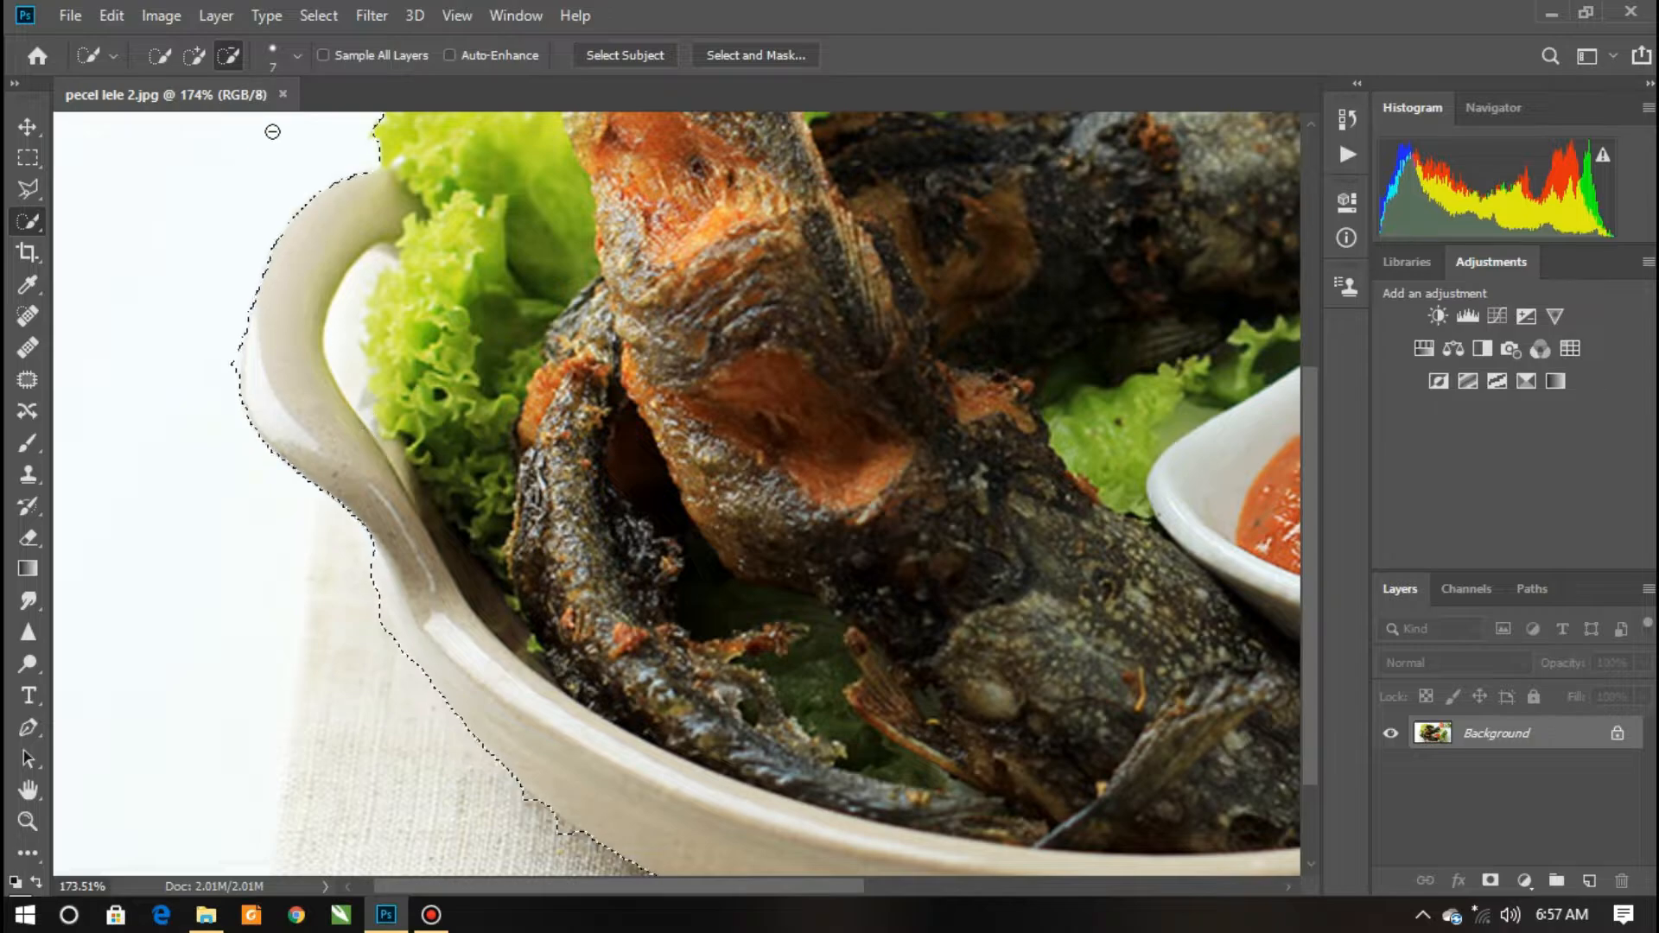
click(297, 56)
drag(171, 126, 167, 128)
click(397, 227)
drag(397, 227, 363, 337)
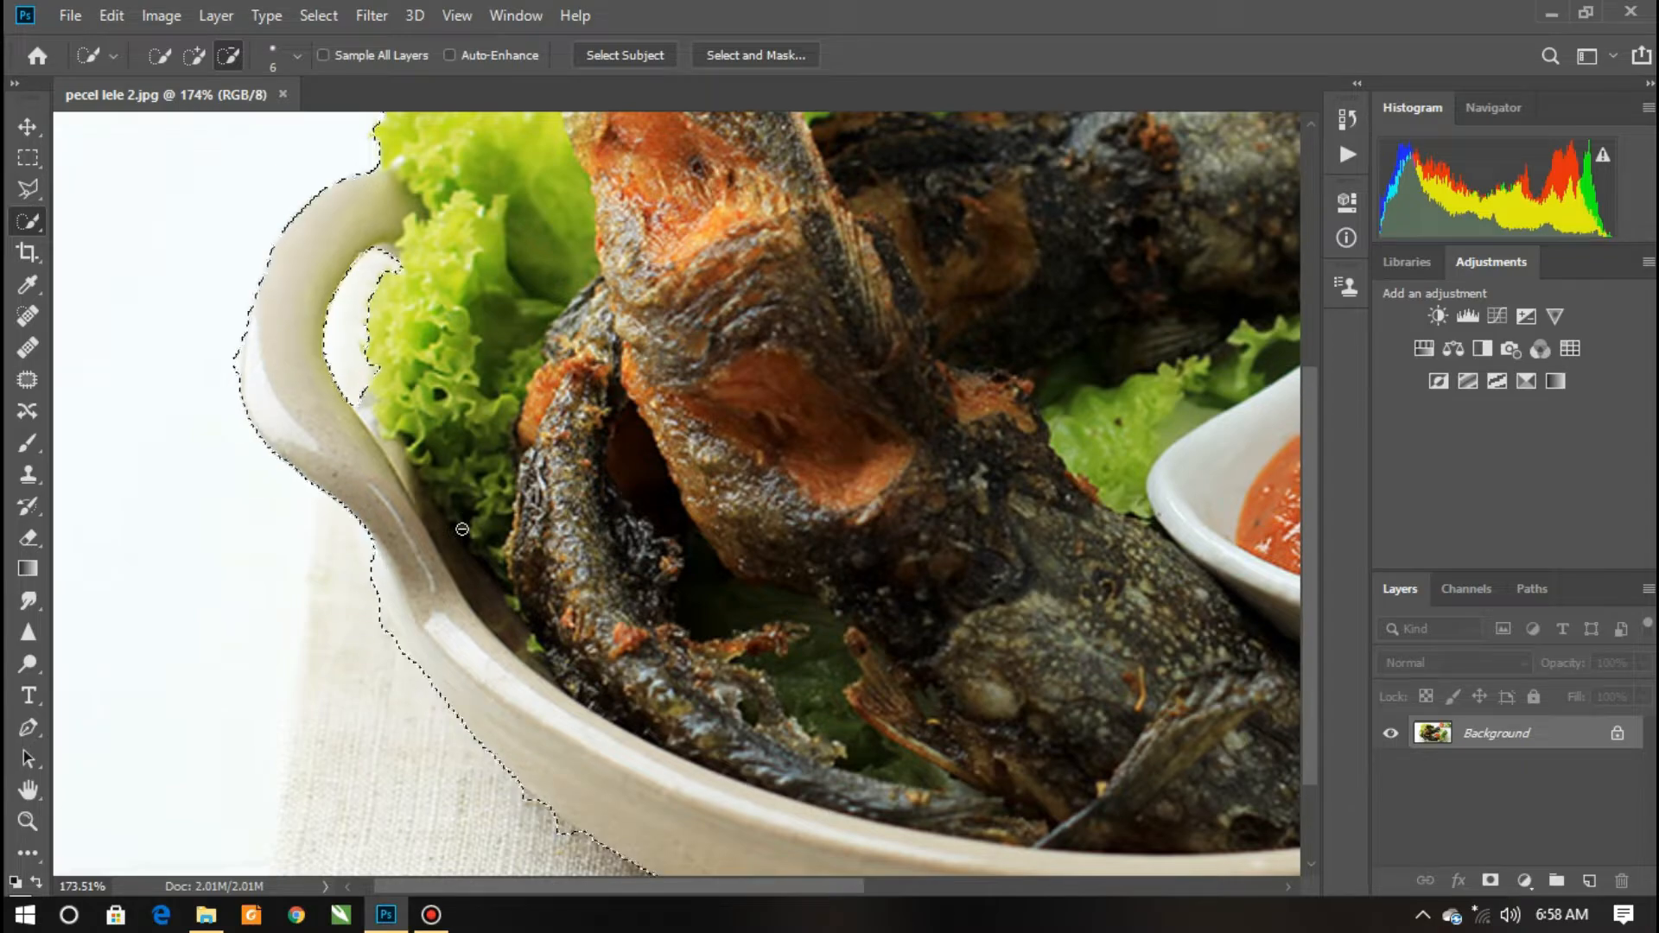
Add the missed bowl edge just below the left handle to the selection with the Polygonal Lasso
scroll(462, 529, down, 1)
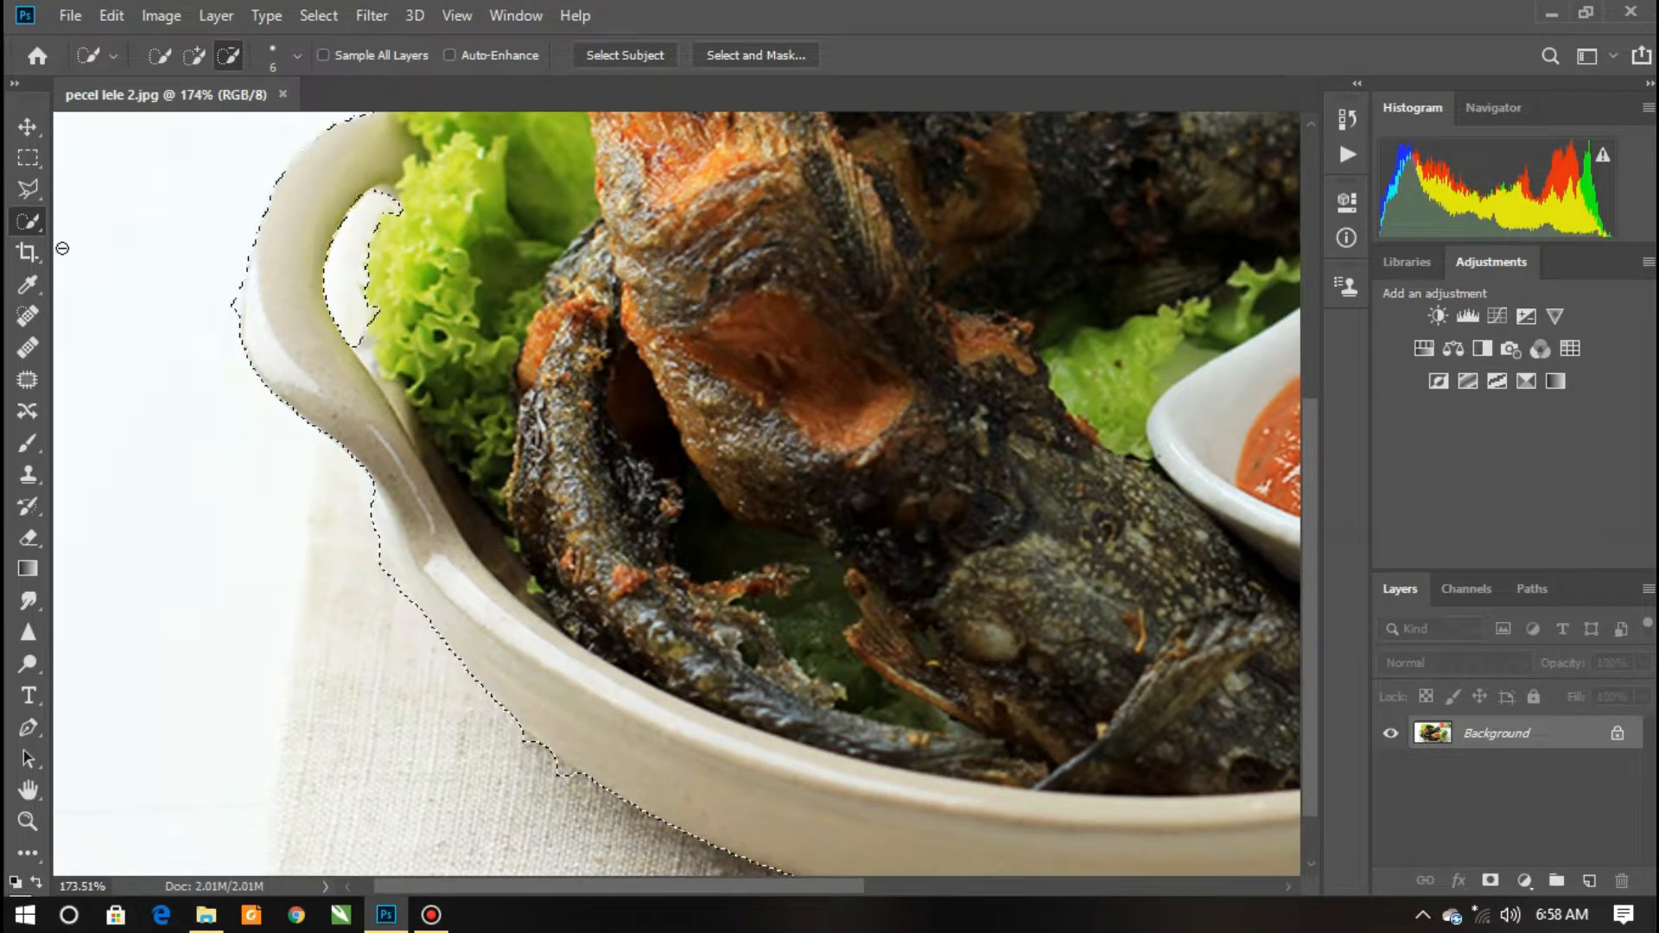
click(29, 188)
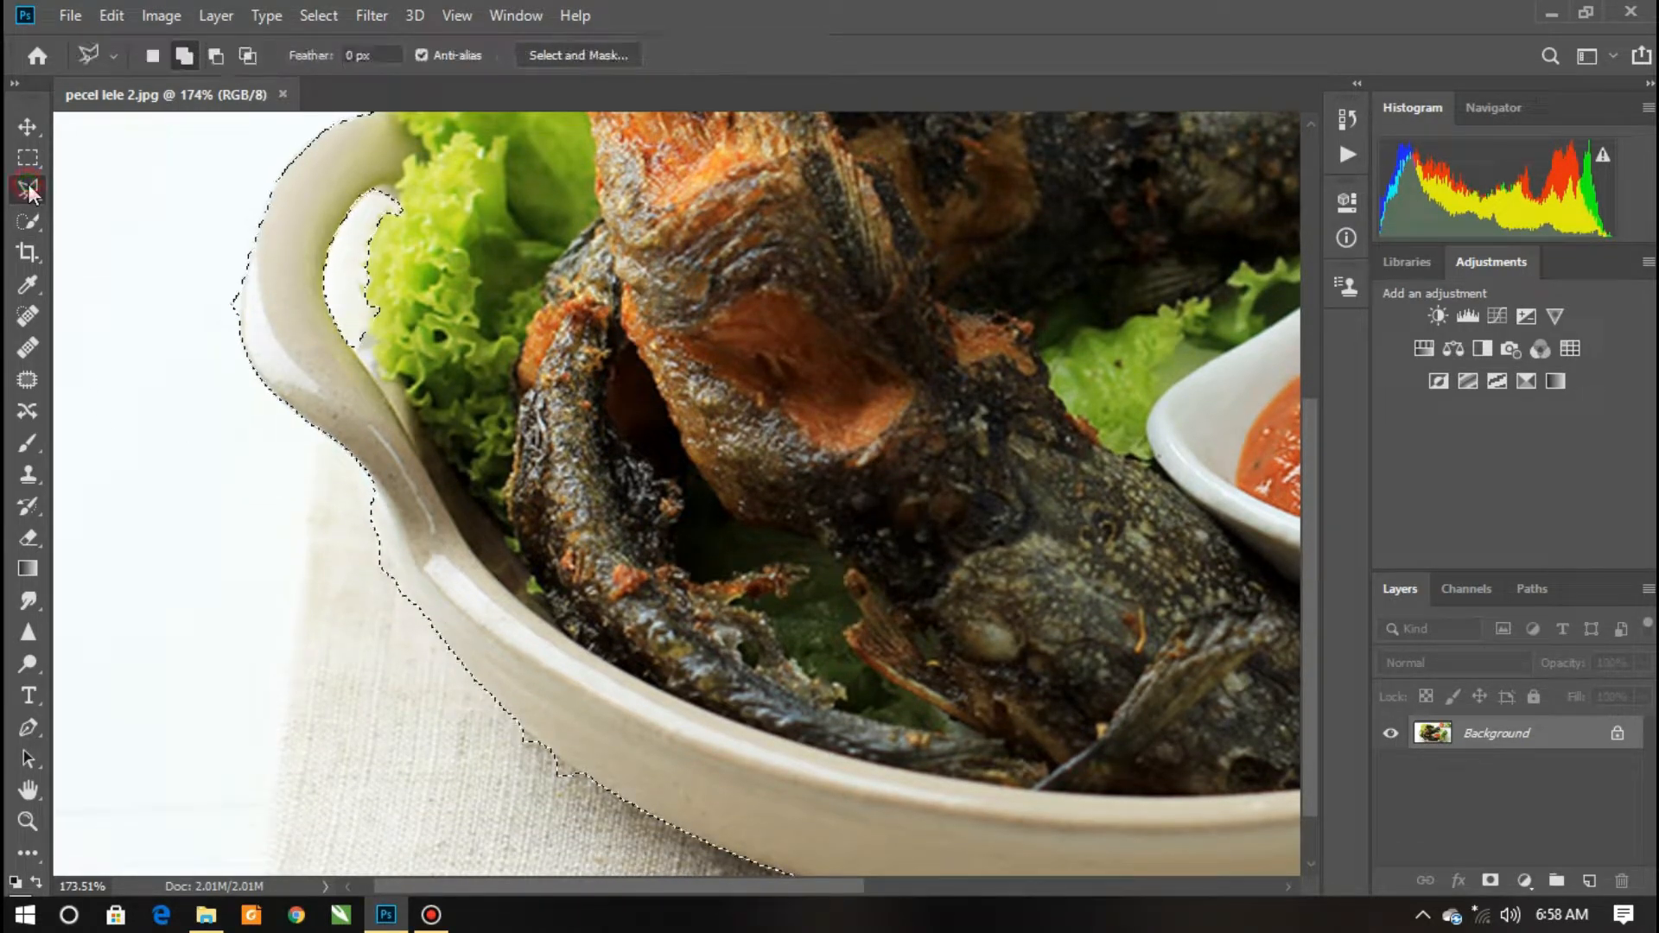
click(185, 56)
click(297, 374)
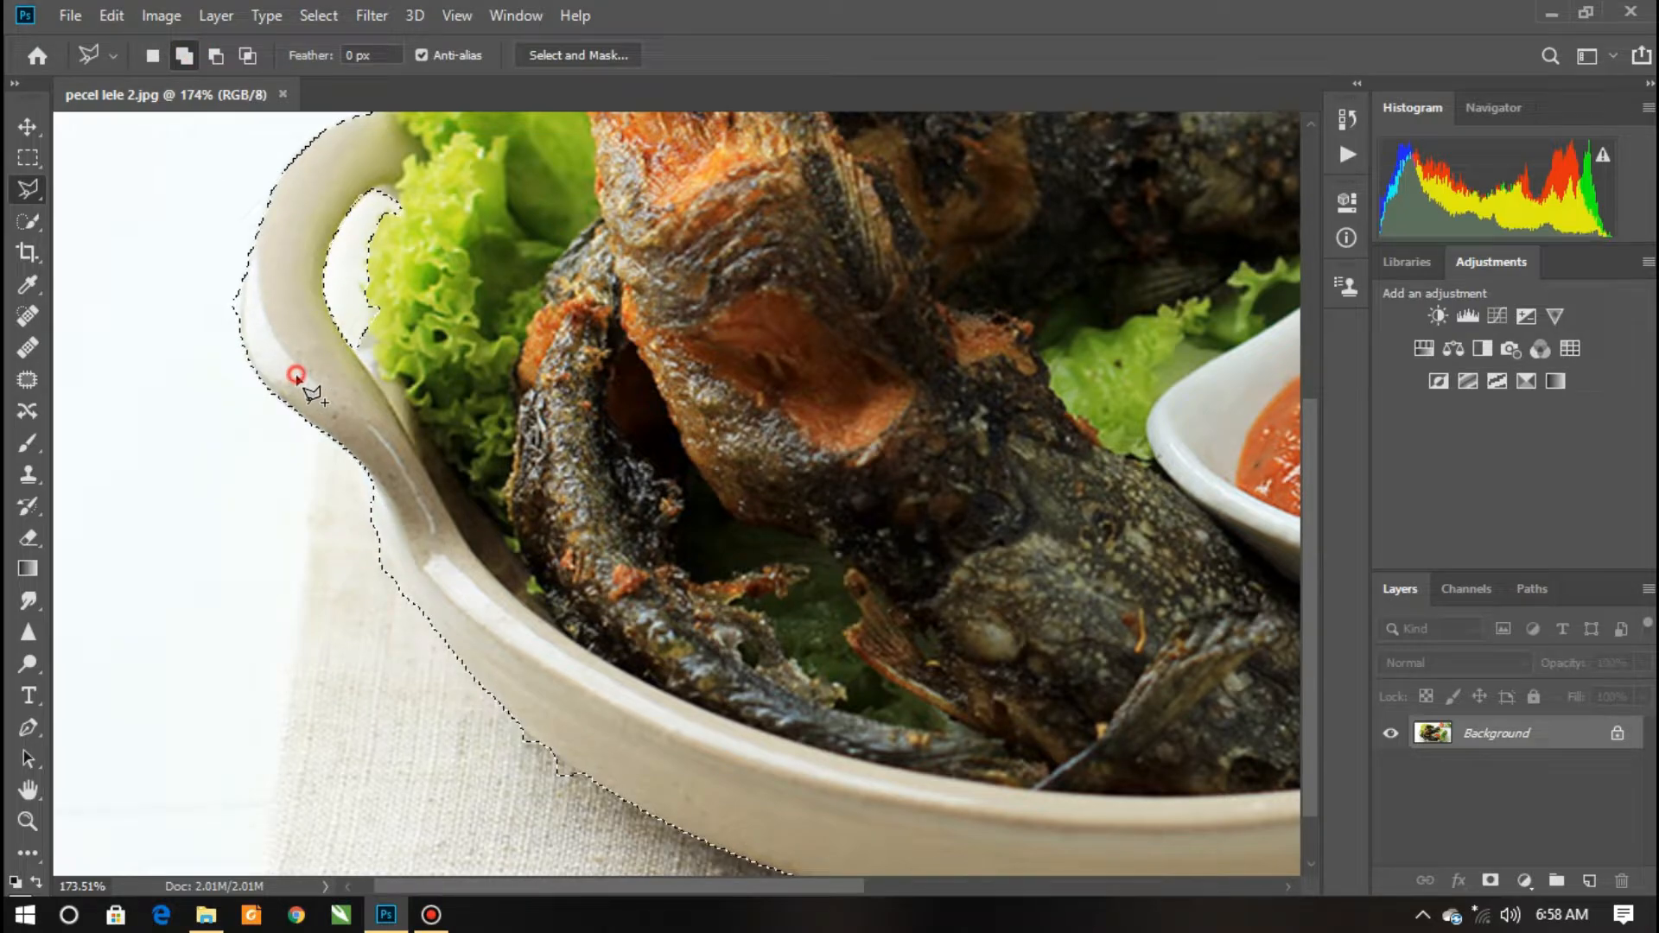
click(355, 464)
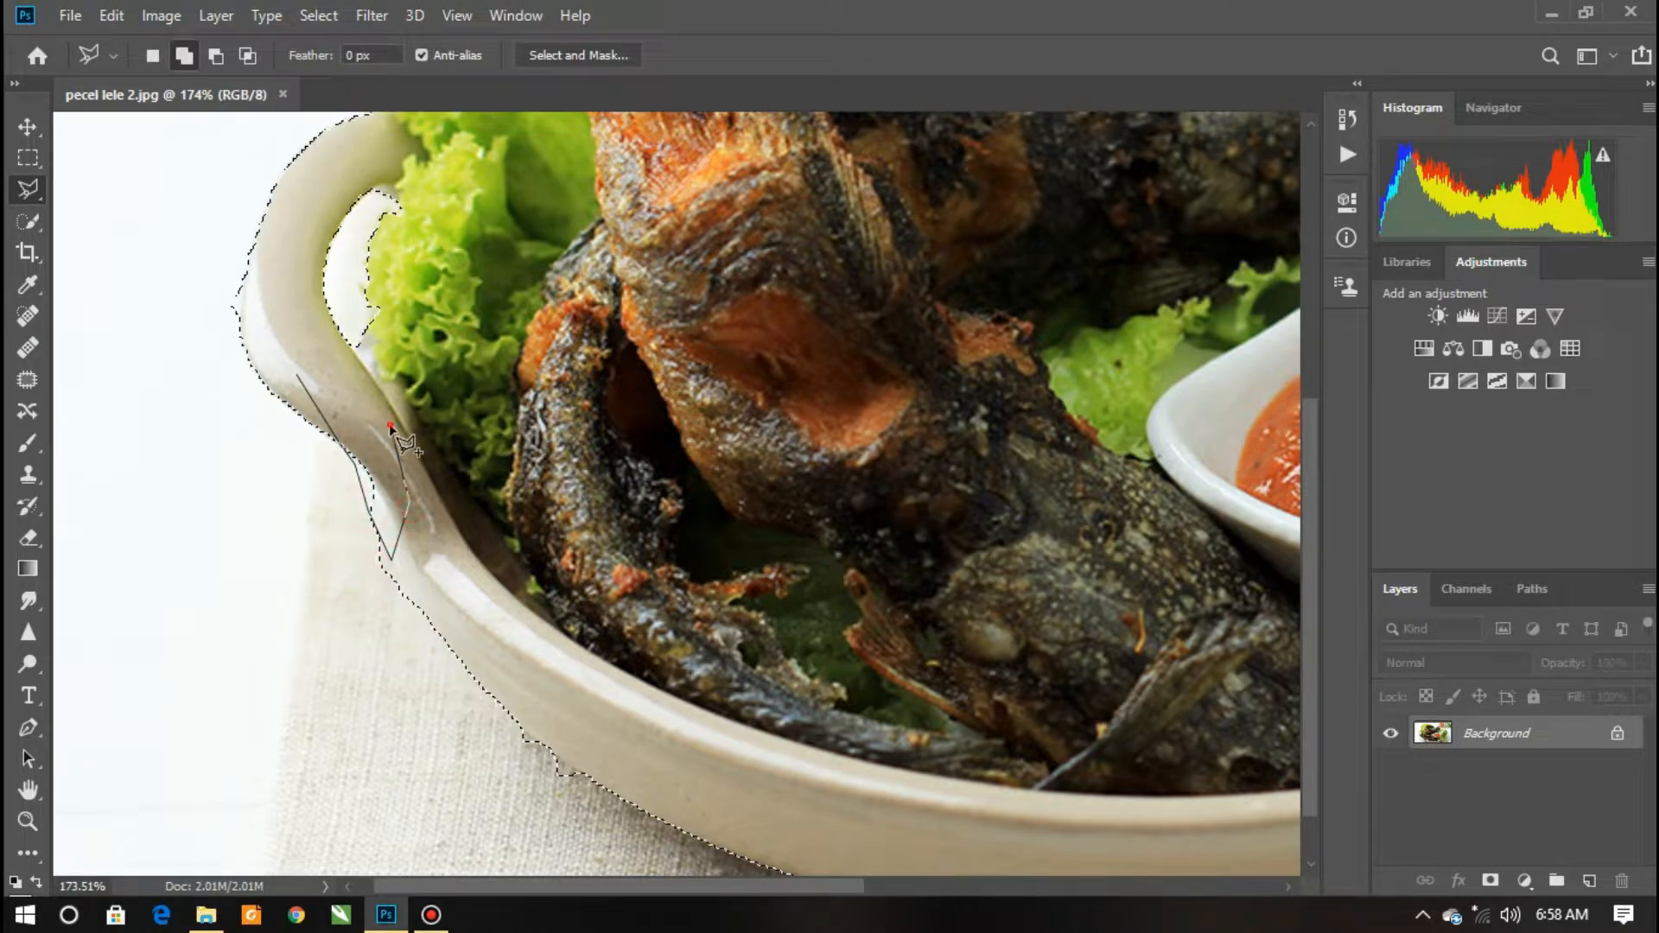
click(299, 376)
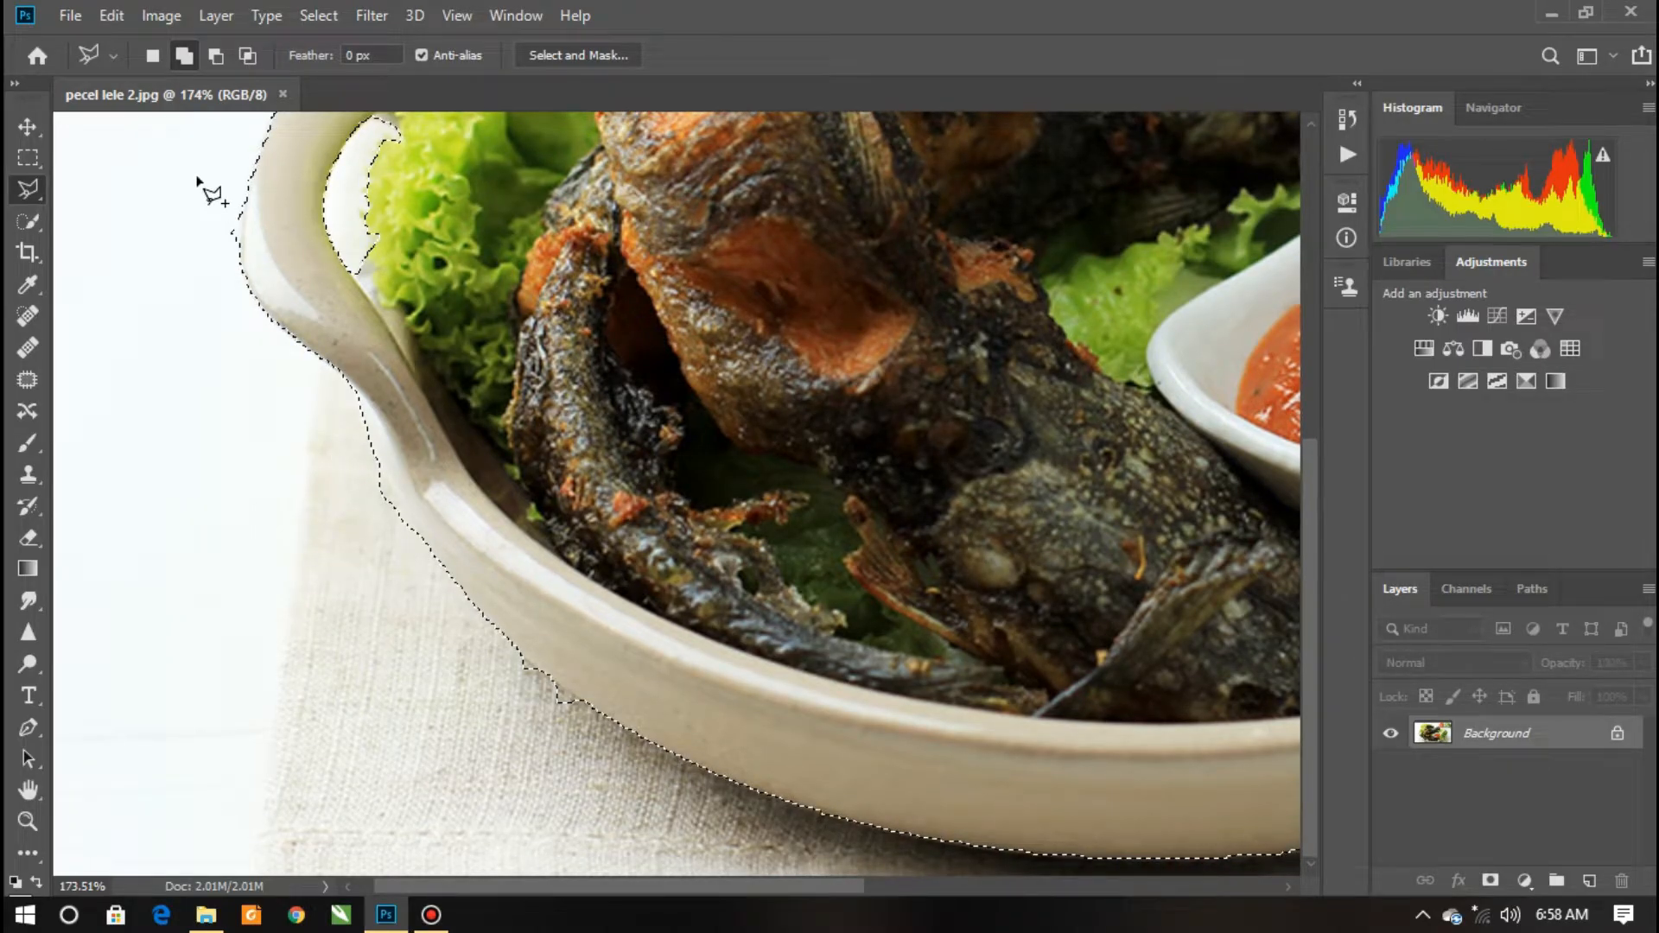
Subtract the excess tablecloth along the bowl's lower-left edge from the selection with the Polygonal Lasso
click(216, 57)
click(358, 448)
click(375, 458)
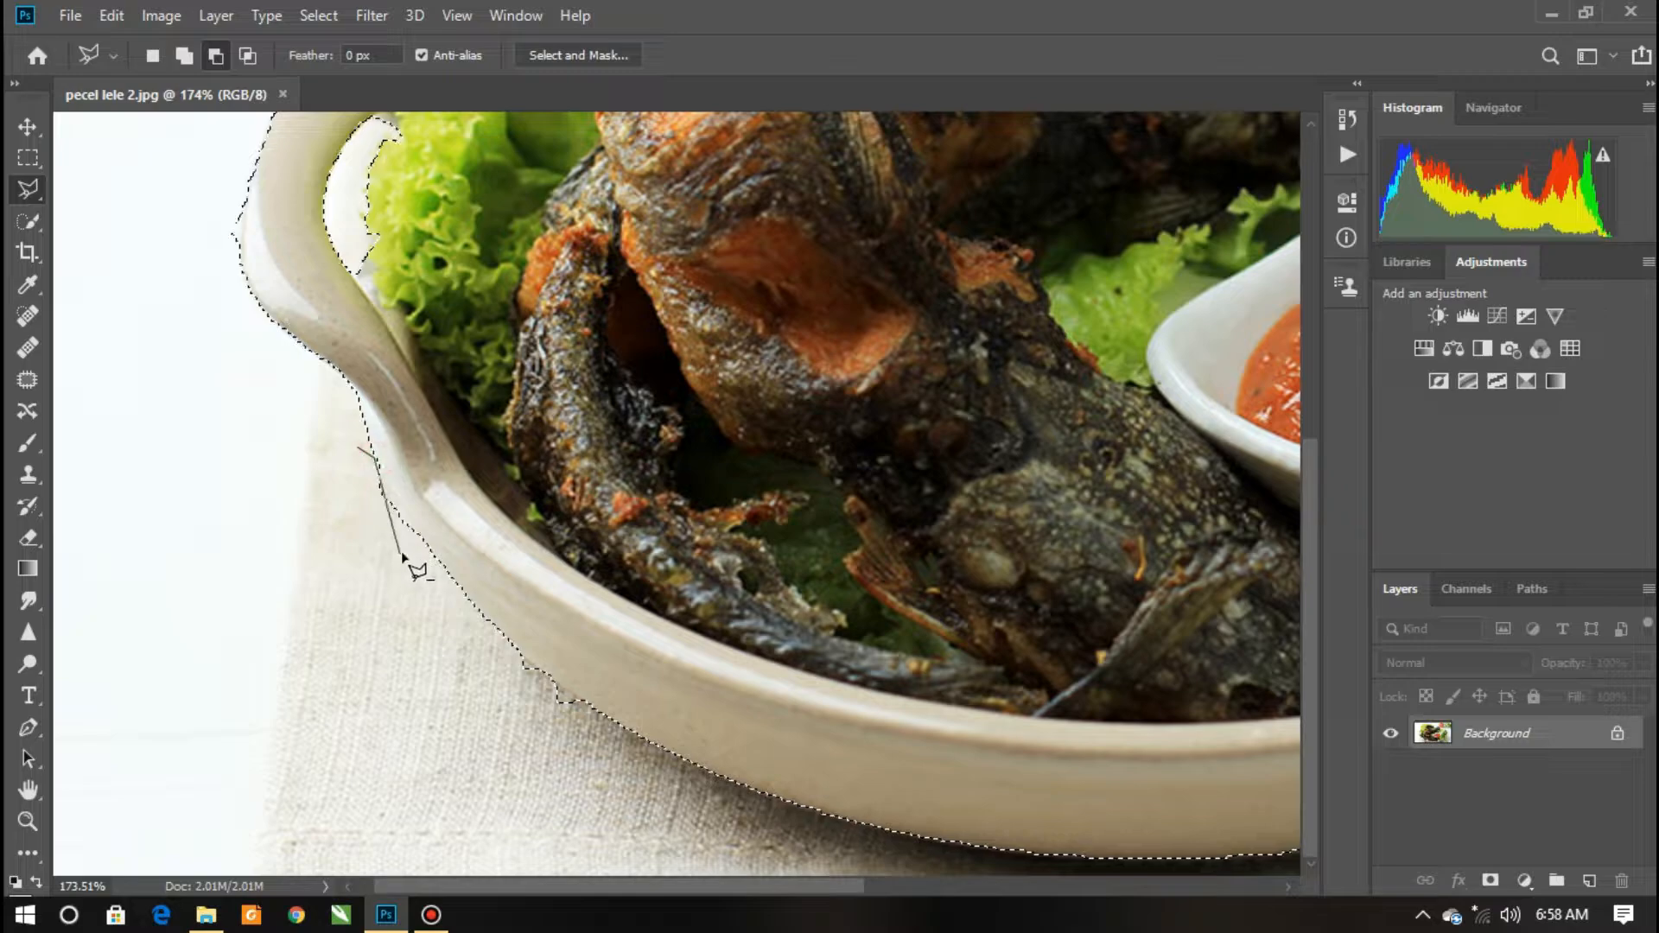
click(401, 506)
click(416, 543)
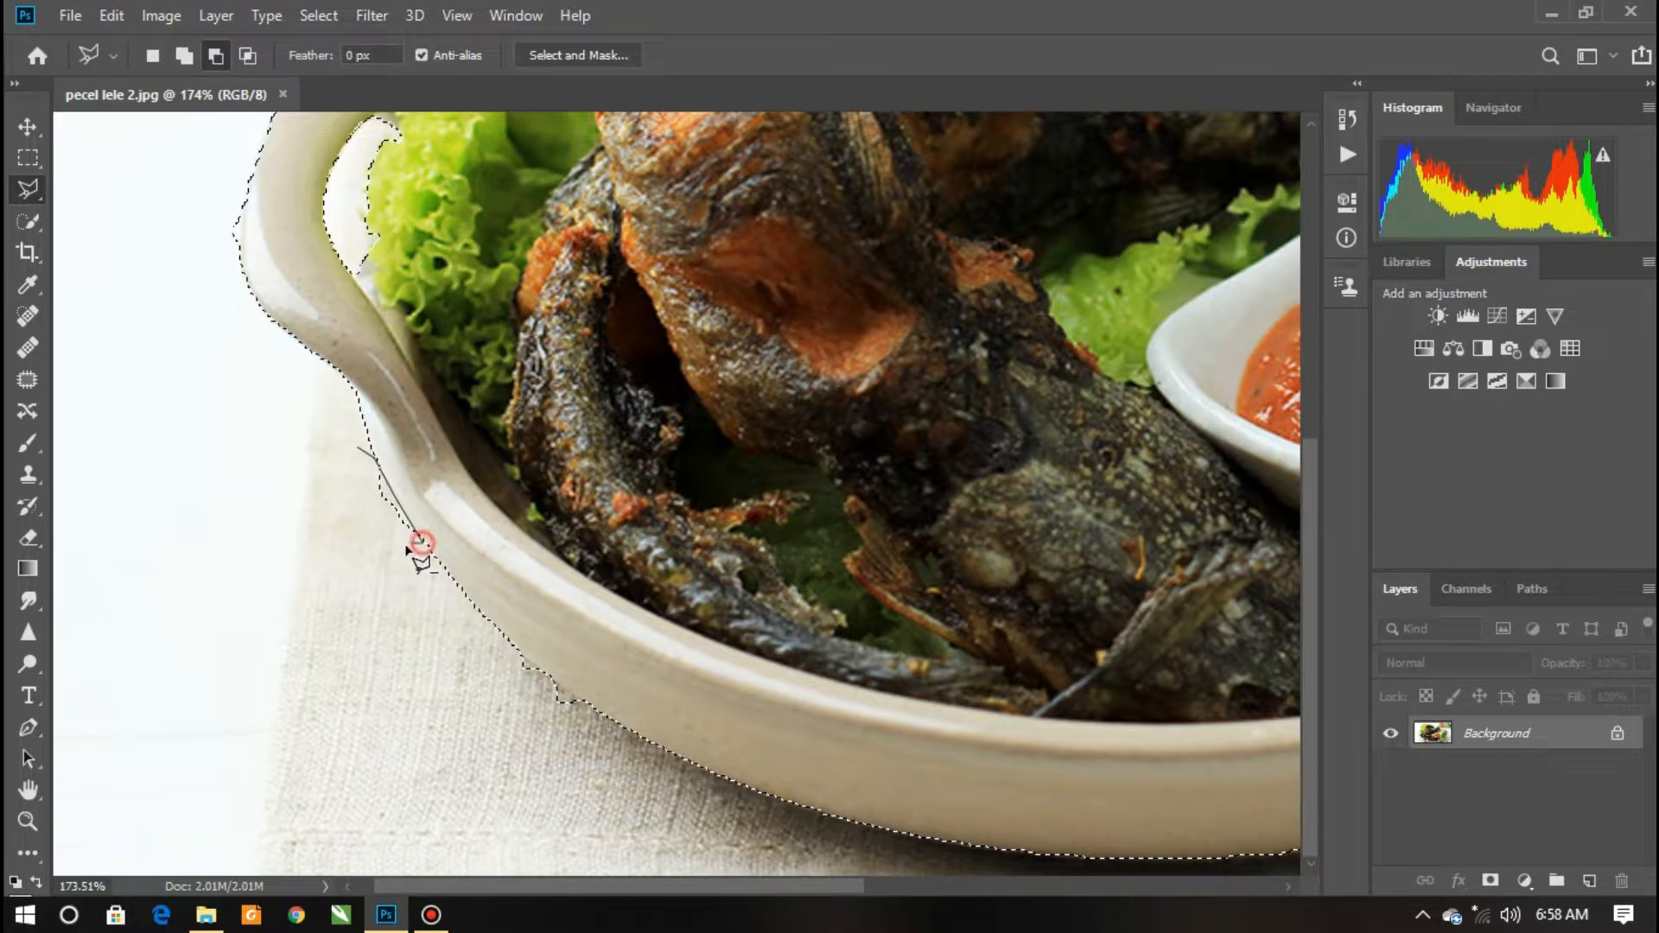
double_click(370, 465)
Trim the excess background outside the left handle and along the bowl's underside from the selection
scroll(381, 480, up, 1)
click(241, 260)
click(233, 352)
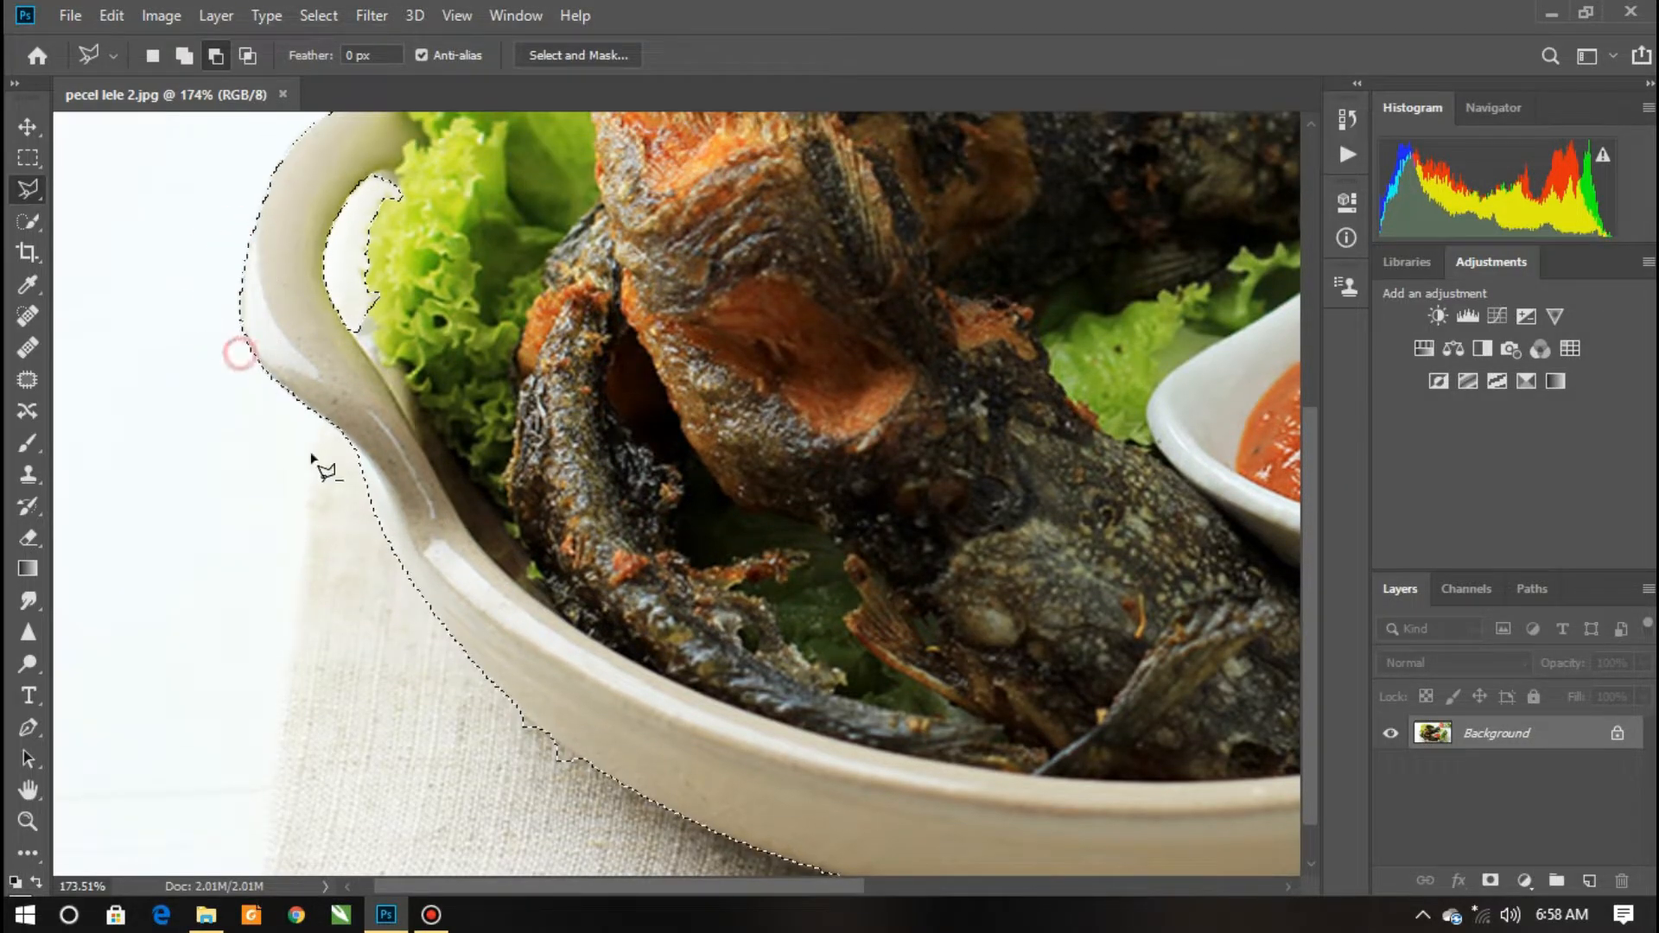
scroll(333, 471, up, 2)
scroll(337, 471, down, 3)
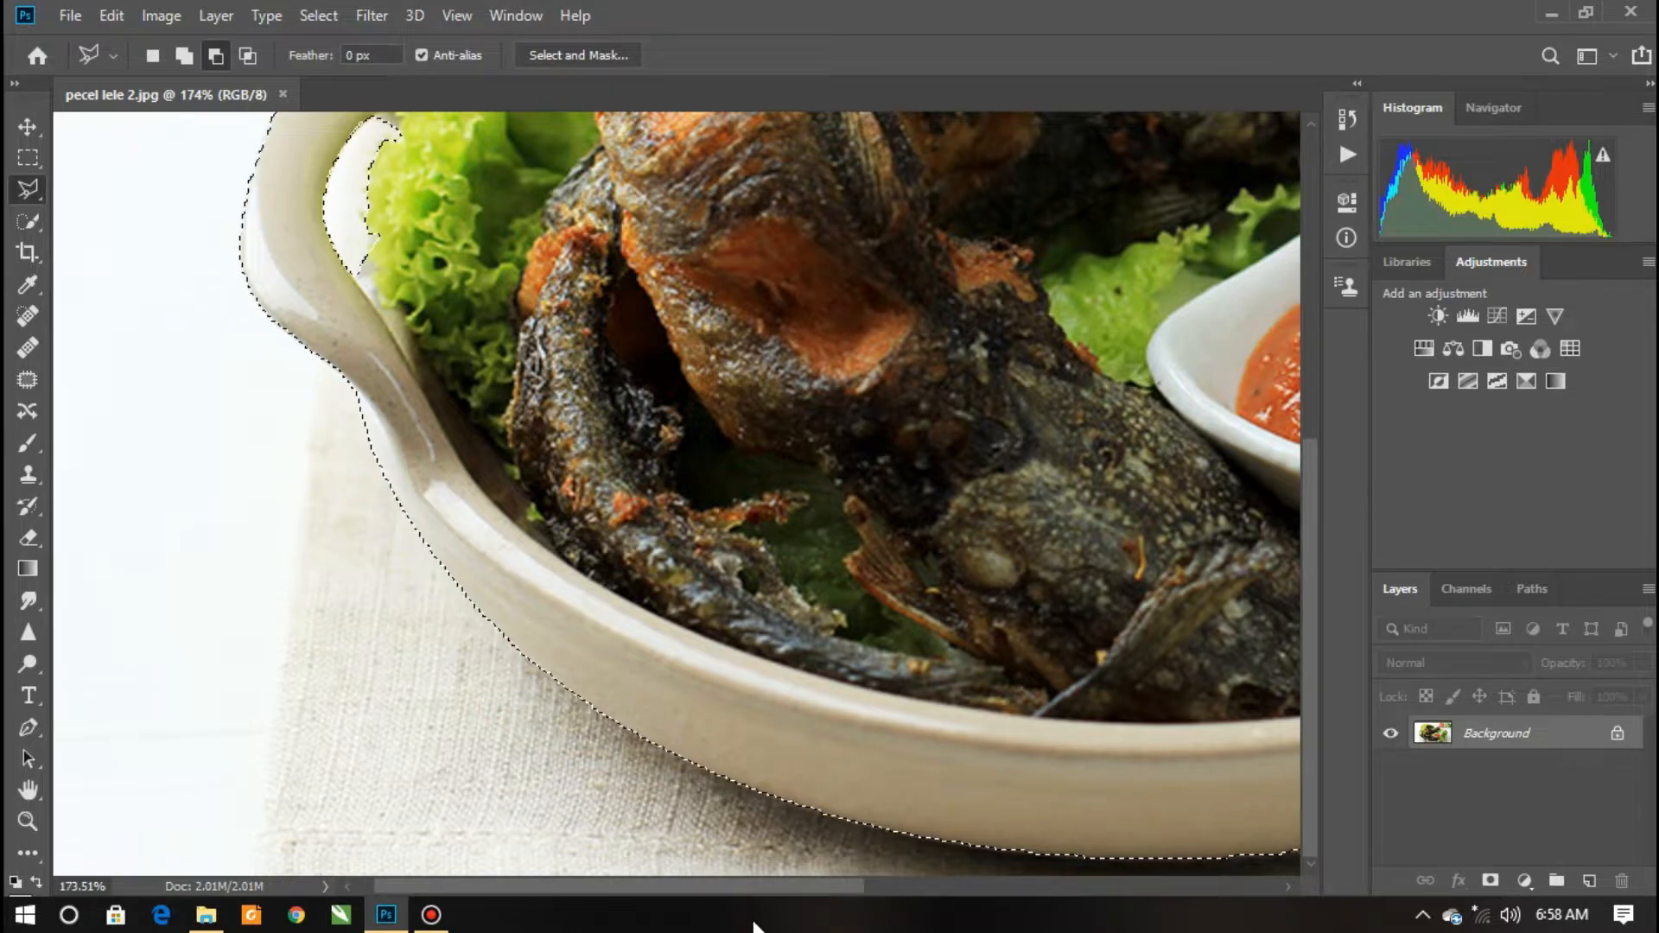
Add the large basil leaf hanging over the bowl's lower-right rim to the selection with the Polygonal Lasso
drag(759, 883, 1105, 879)
shift+click(912, 640)
click(1020, 722)
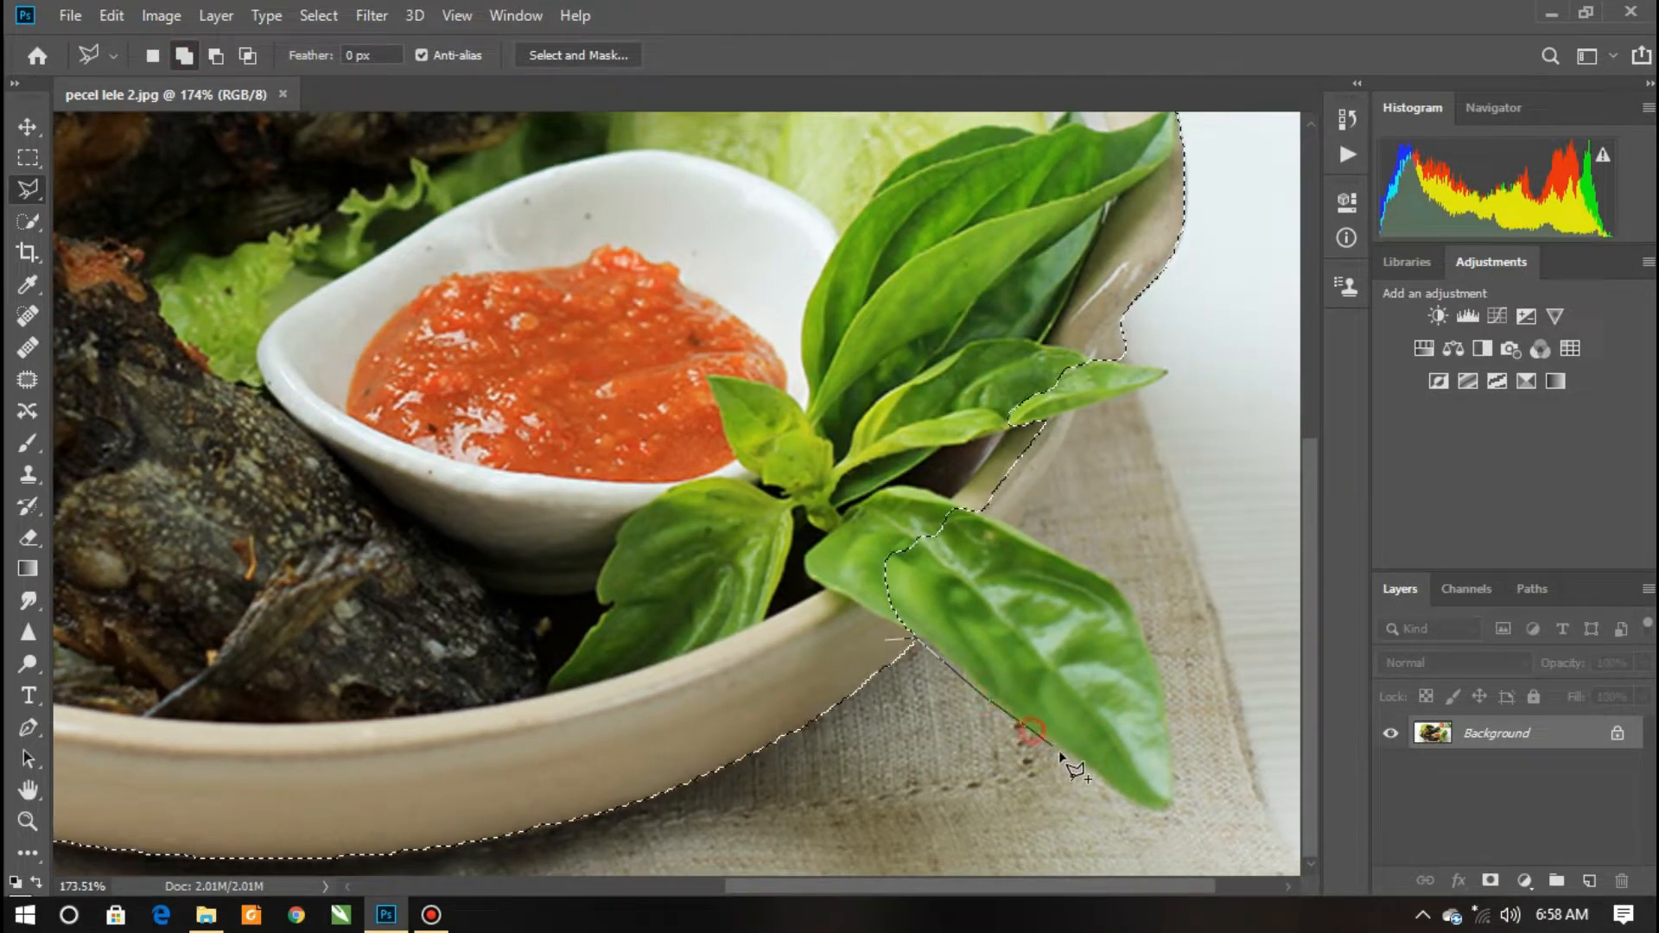
click(1158, 805)
click(1163, 691)
click(1128, 605)
click(1076, 566)
click(985, 512)
click(912, 640)
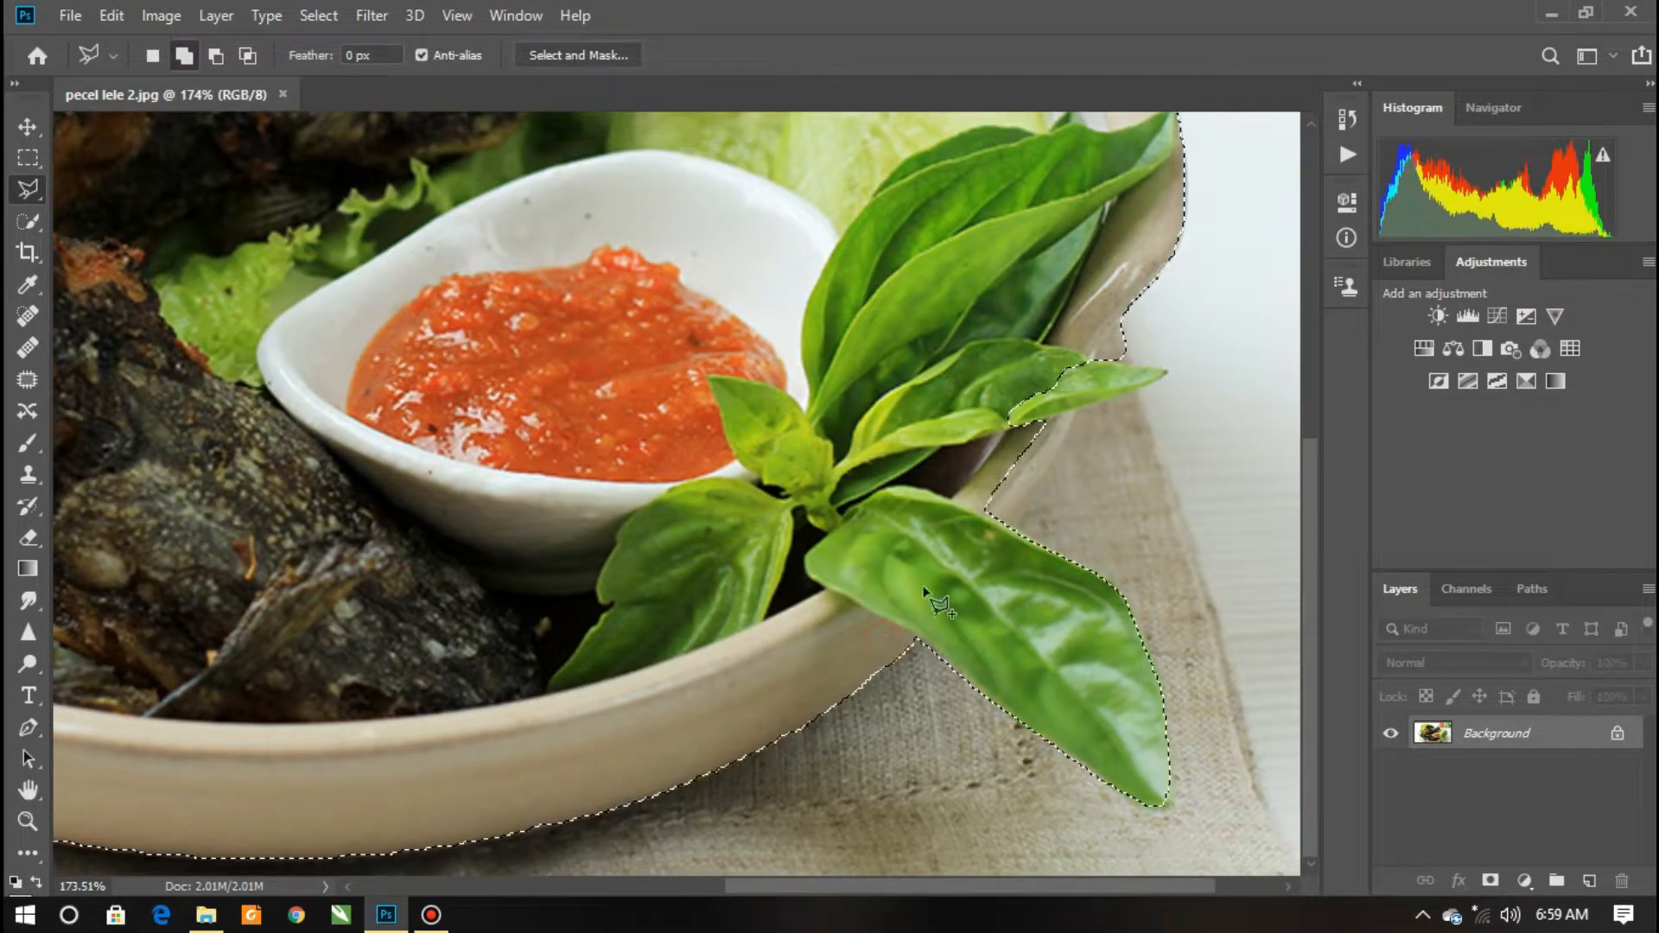
Add the small basil leaf tip and the bowl rim beneath it to the selection with the Polygonal Lasso
scroll(1129, 396, up, 1)
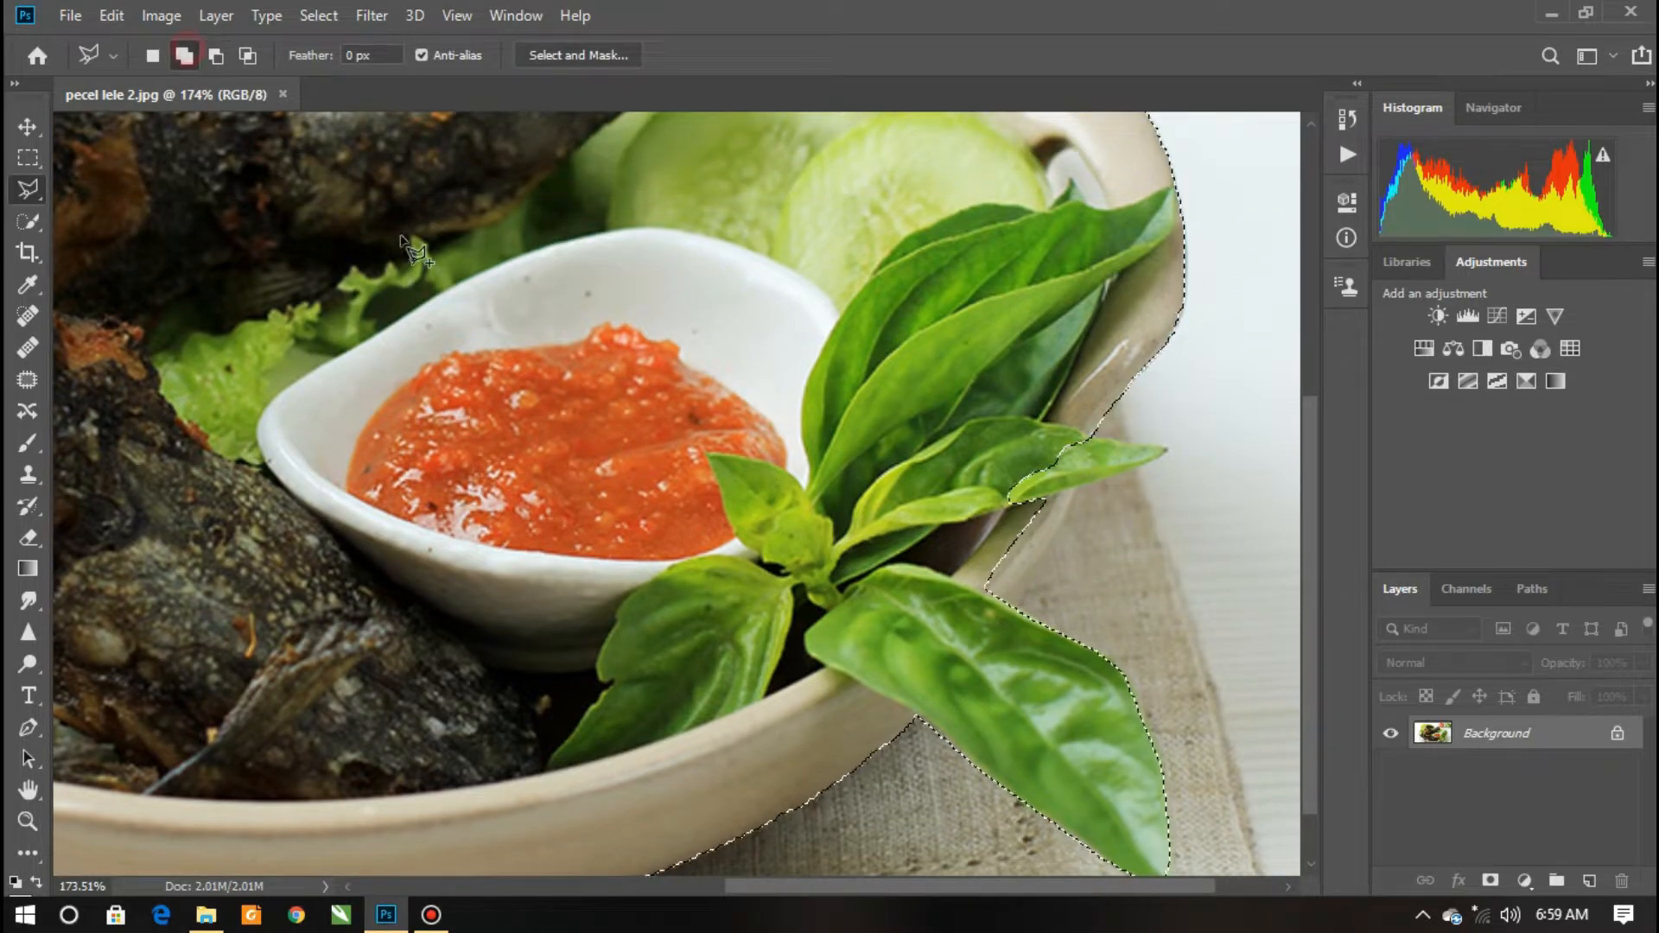
click(1070, 486)
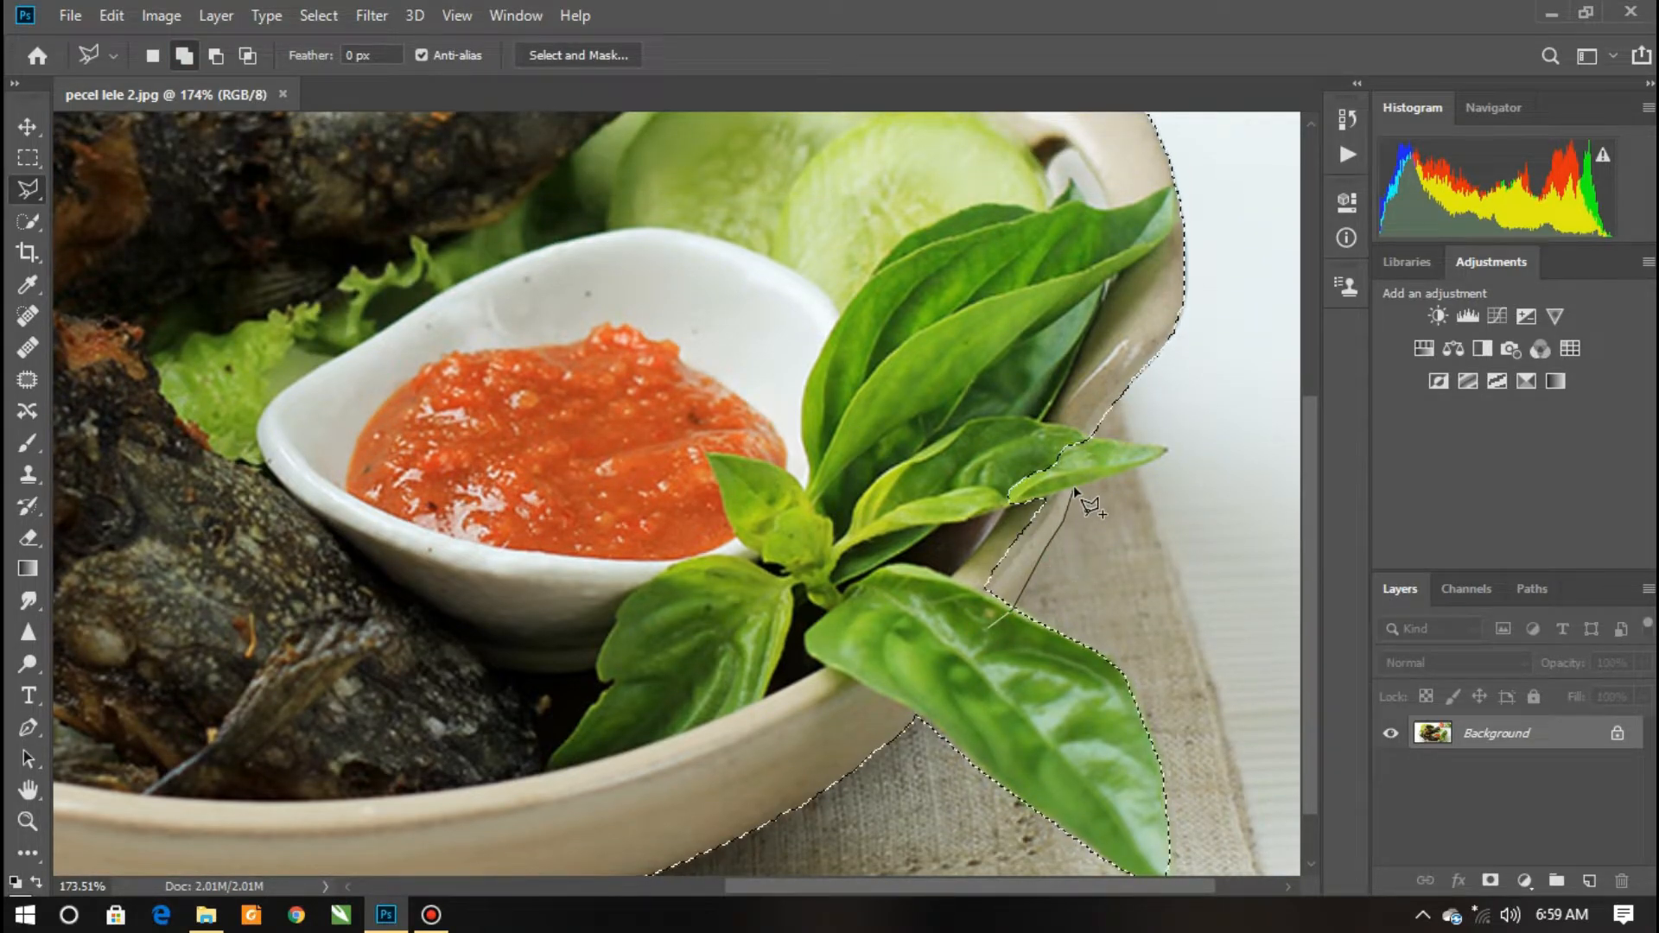
scroll(1059, 471, right, 1)
click(1085, 451)
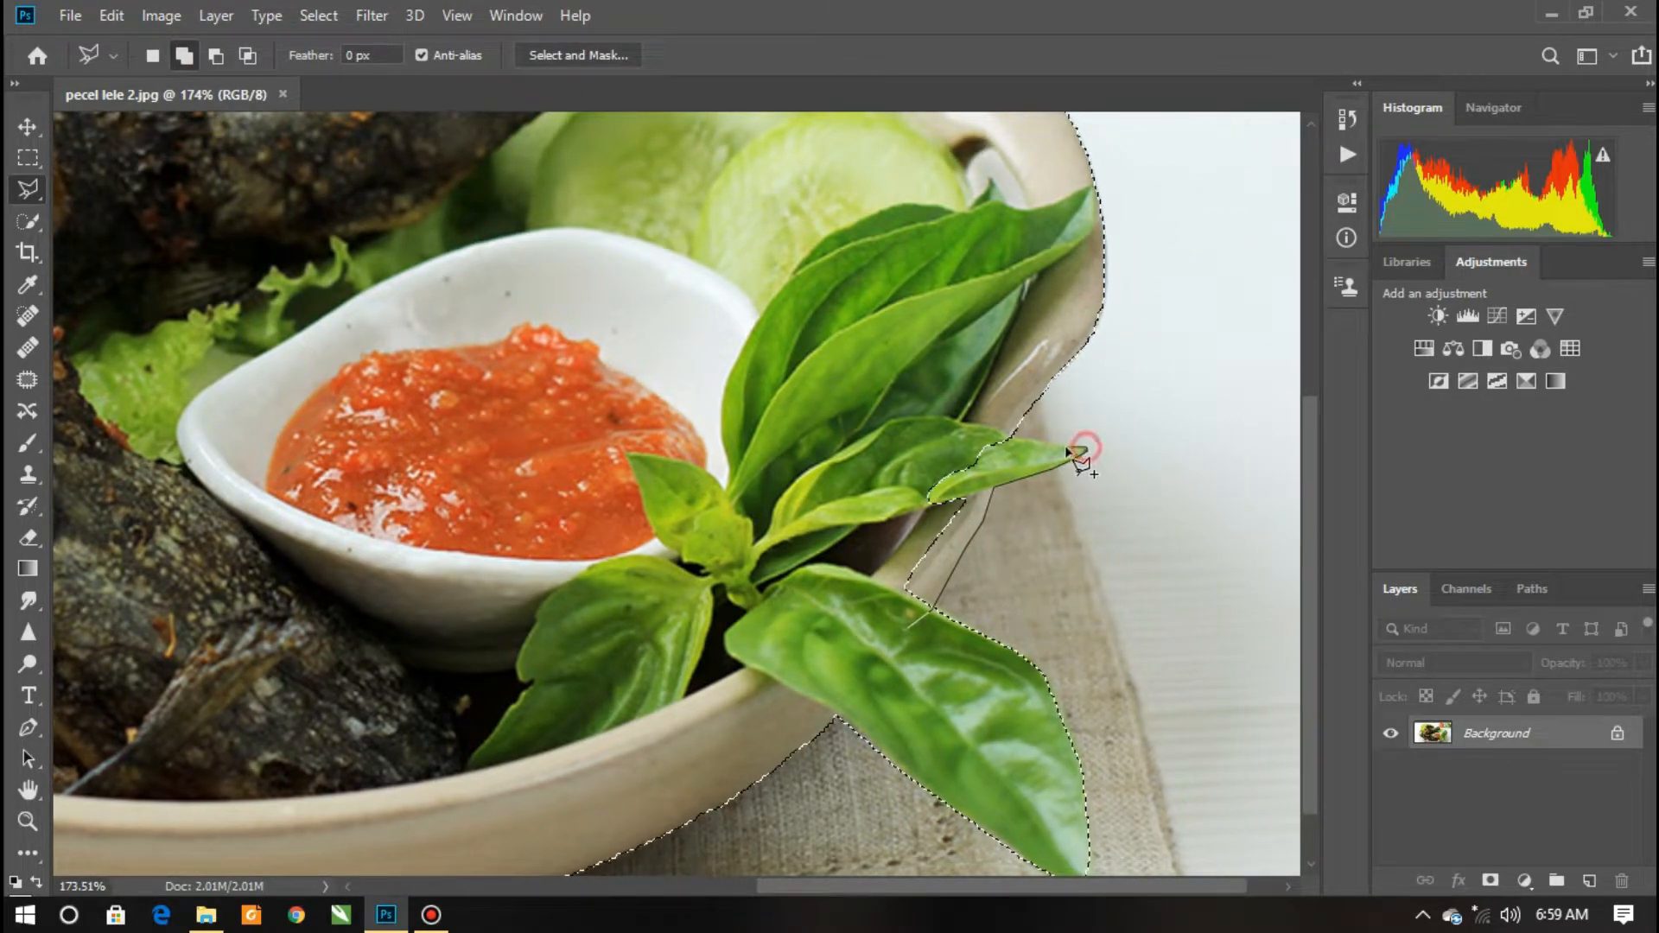
click(905, 627)
Subtract the background showing through the opening of the bowl's right handle from the selection with the Quick Selection tool
scroll(923, 653, up, 2)
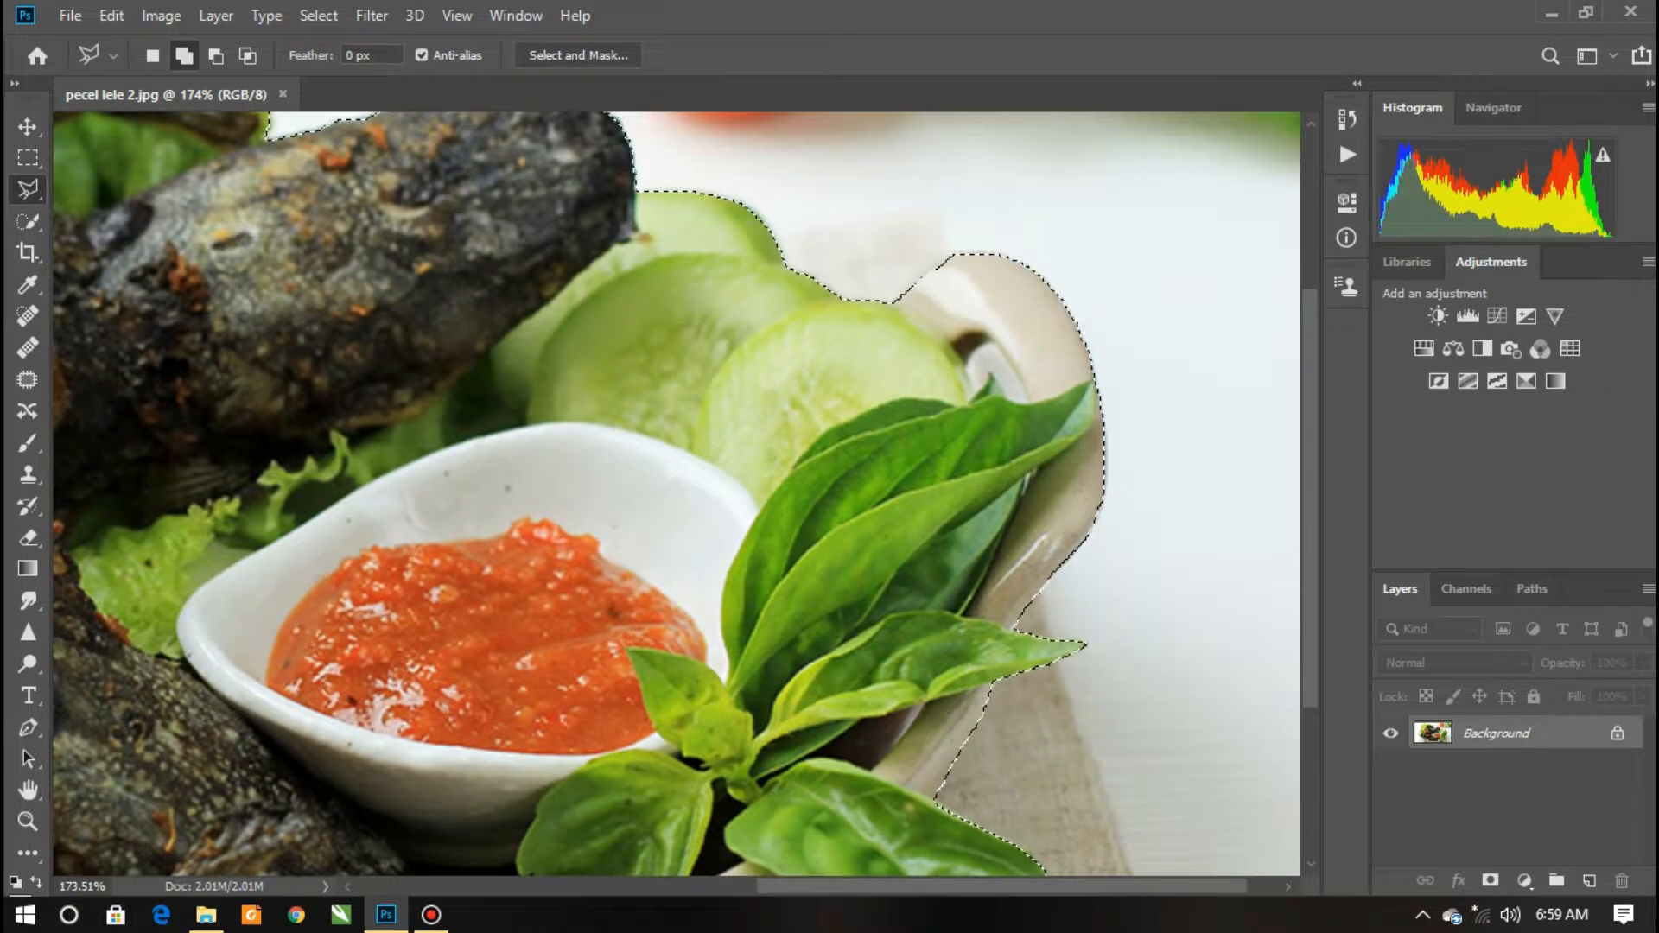
click(29, 222)
click(27, 822)
drag(1229, 341, 1284, 344)
click(29, 222)
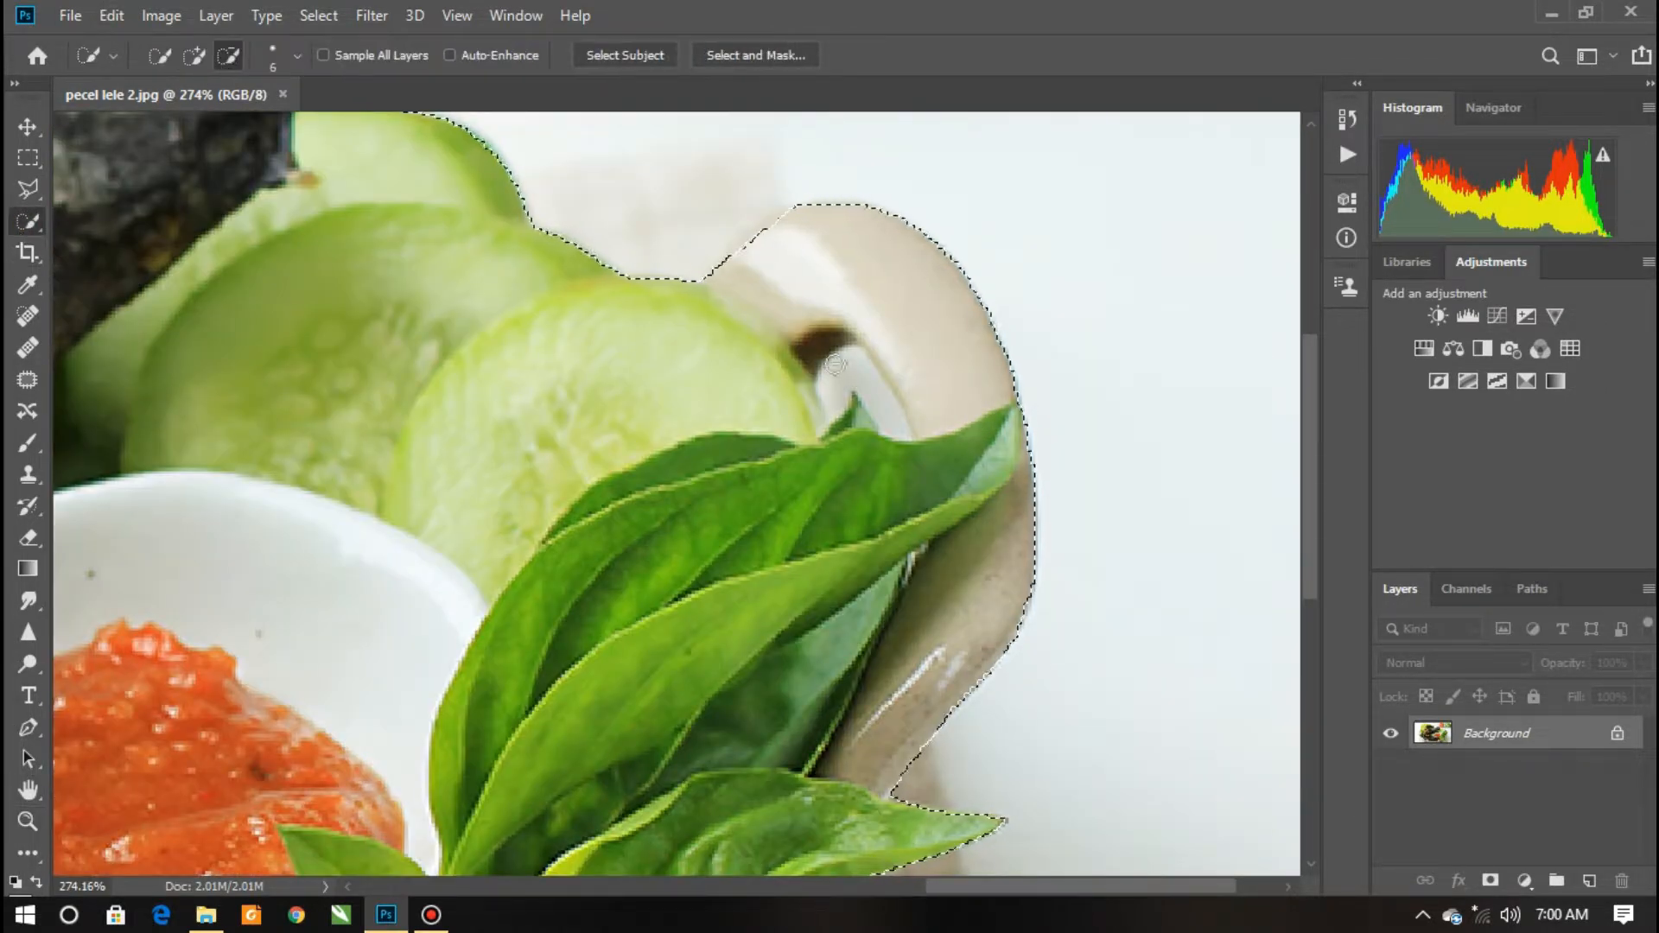
drag(883, 409, 831, 393)
key(z)
key(ctrl+0)
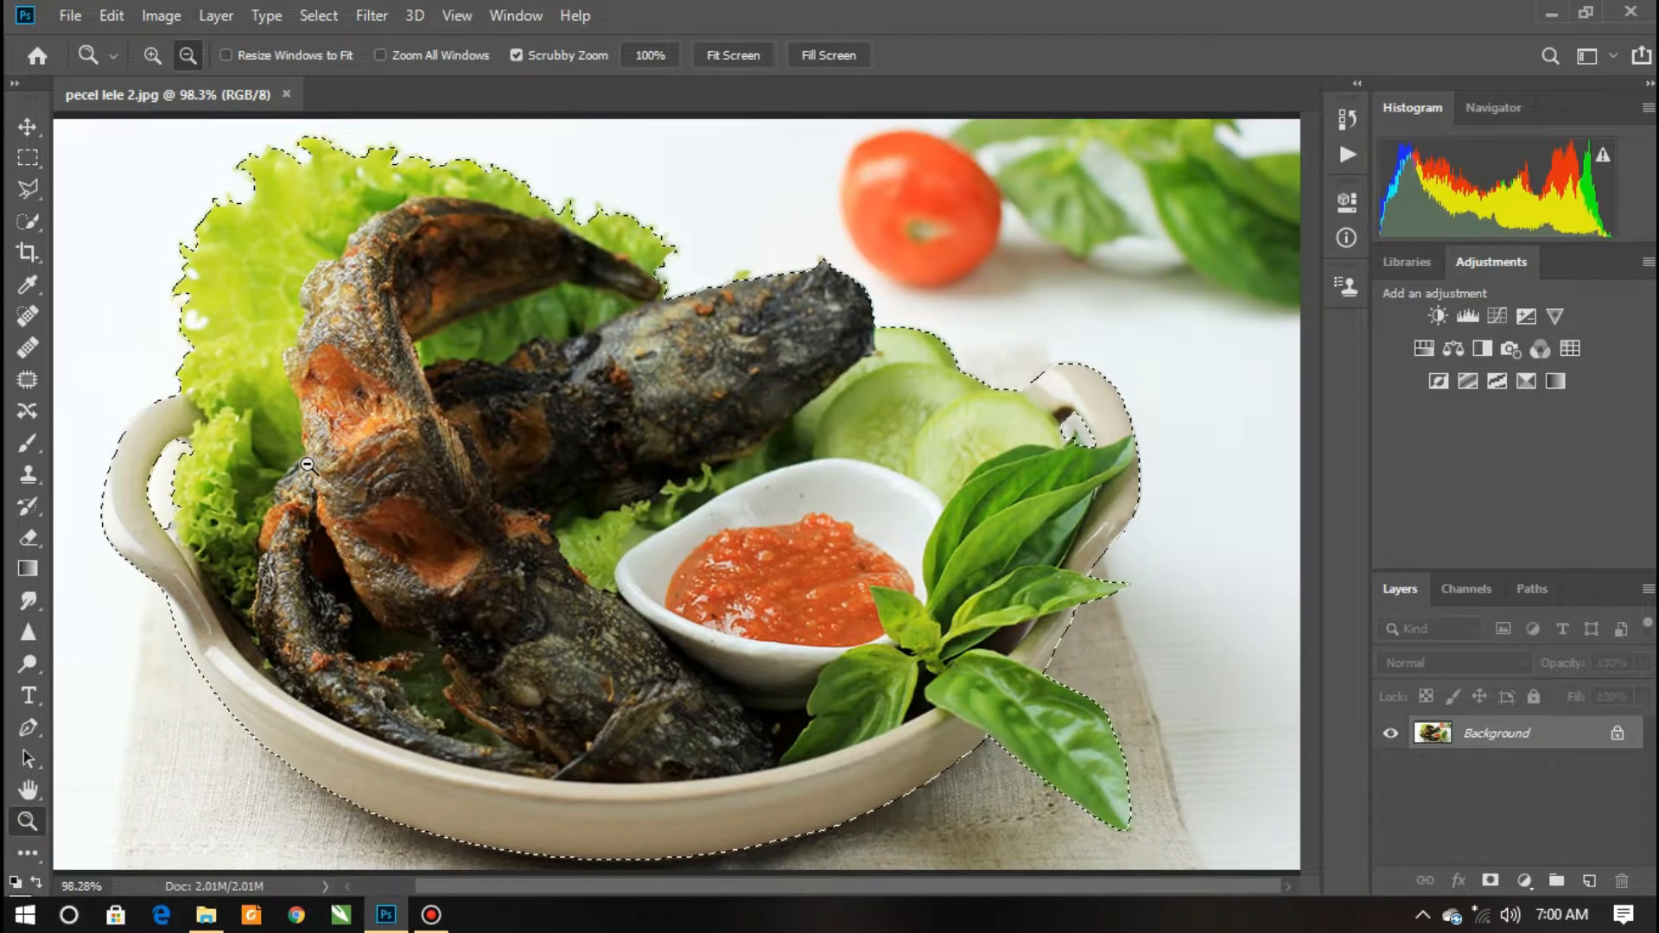
scroll(733, 504, left, 1)
scroll(733, 504, right, 3)
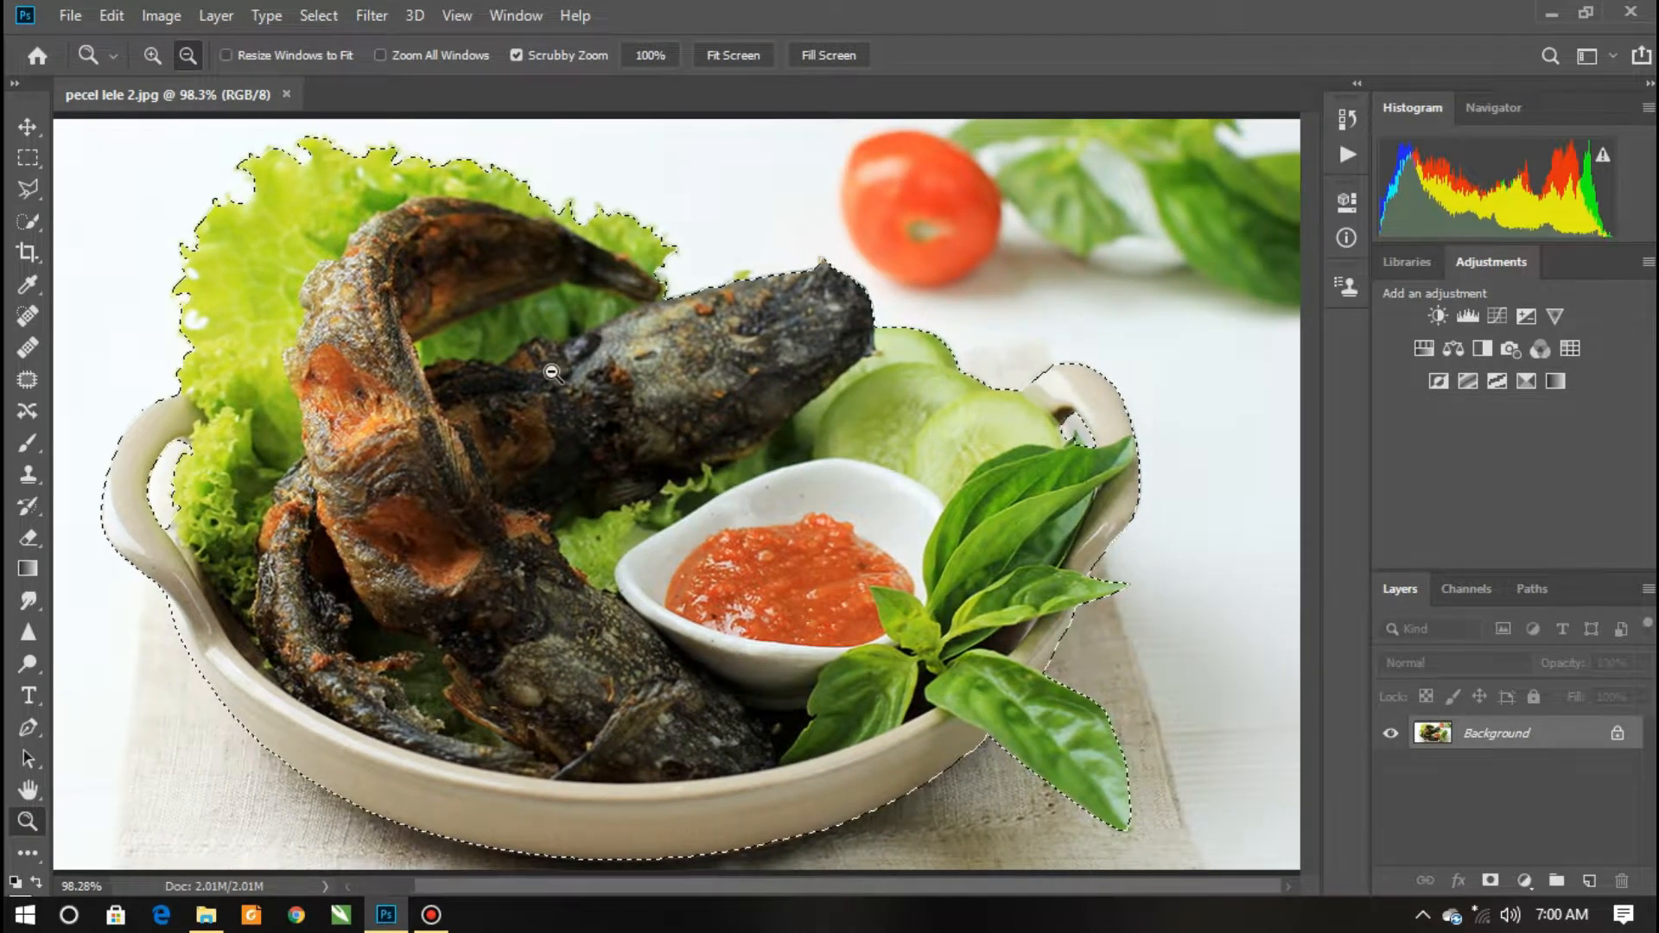
Invert the selection to cover the background around the bowl
click(29, 222)
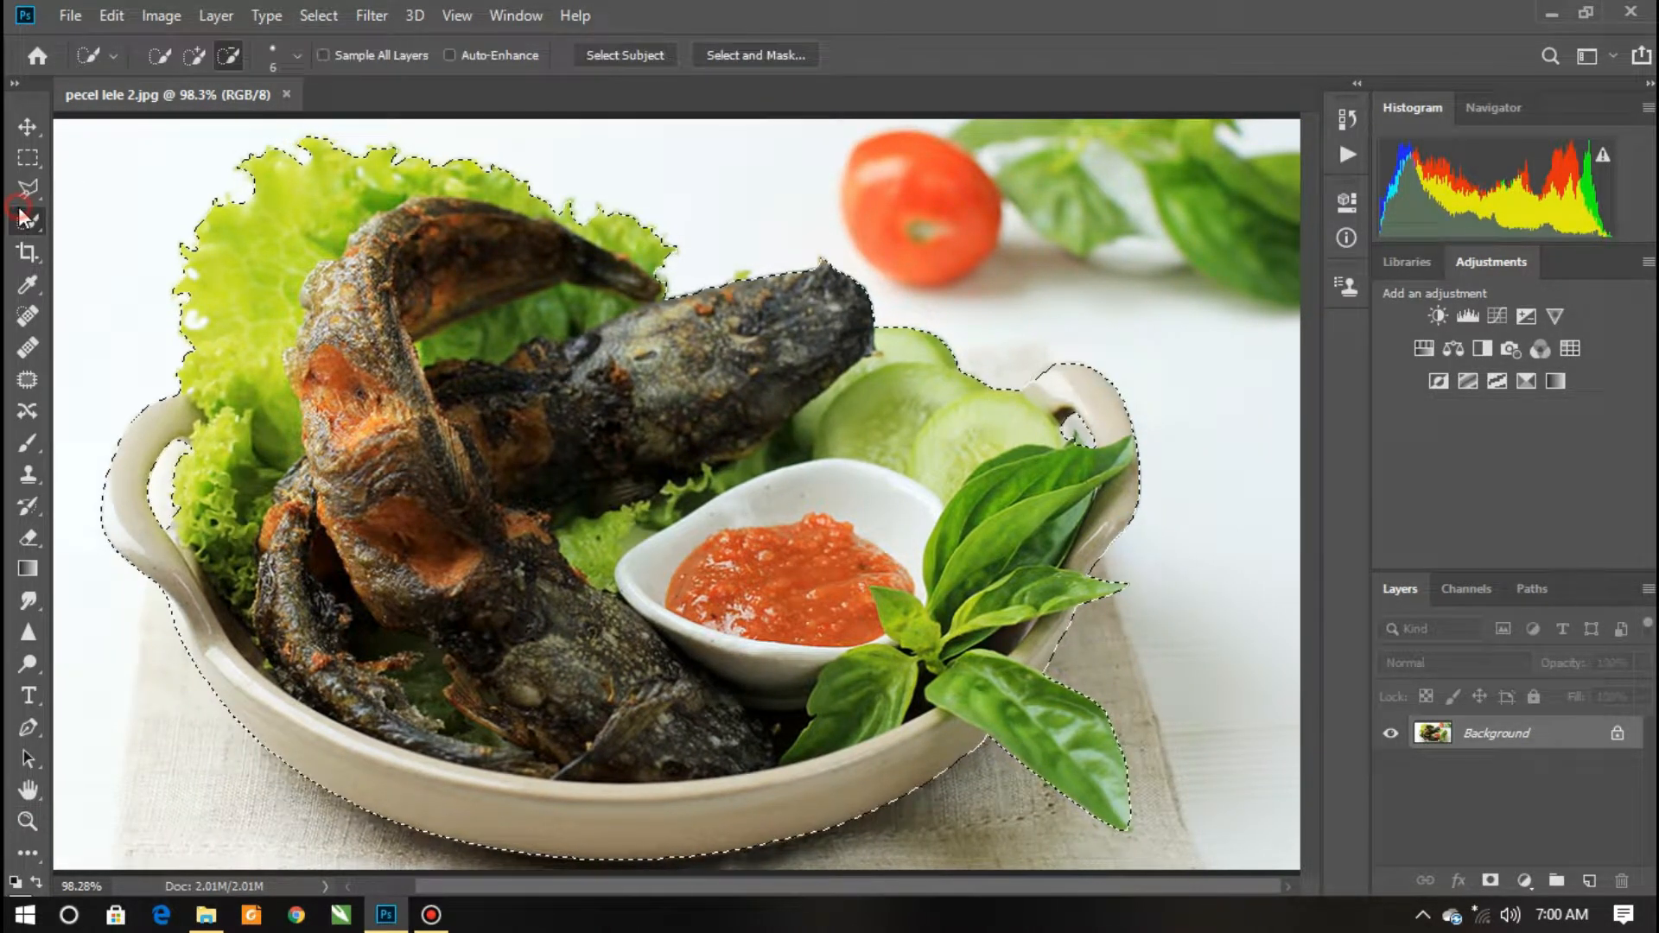
right_click(274, 268)
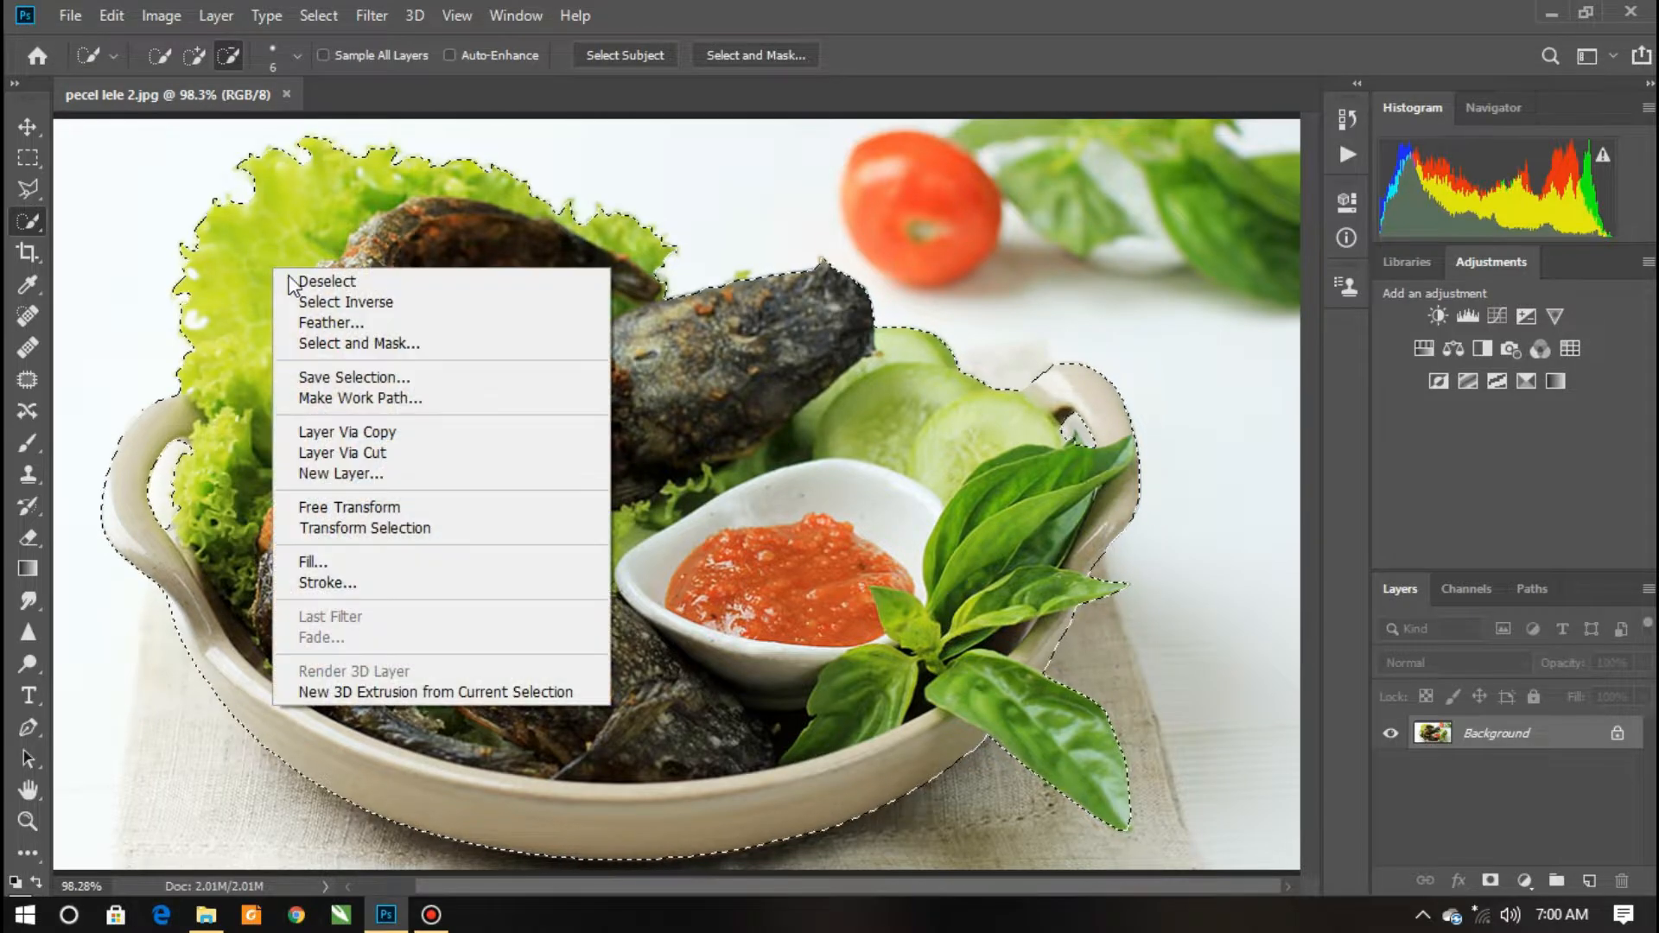
click(372, 301)
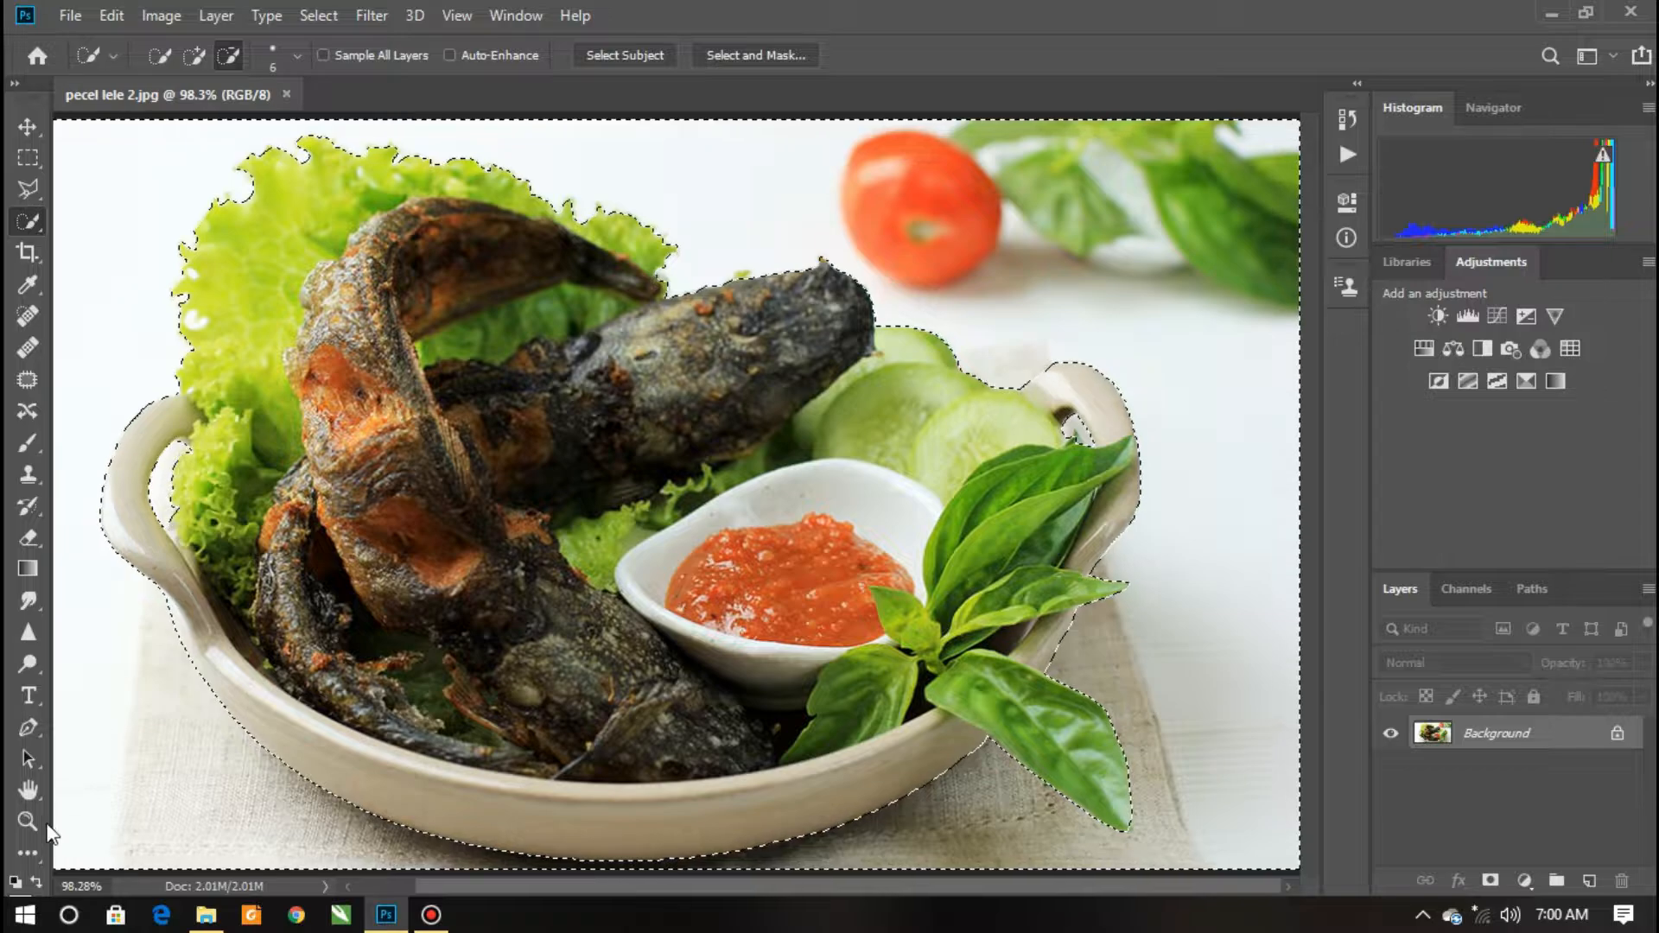
Convert the locked Background into a regular layer named Layer 0, then delete the selected surroundings of the dish and deselect
click(39, 819)
drag(433, 502, 398, 501)
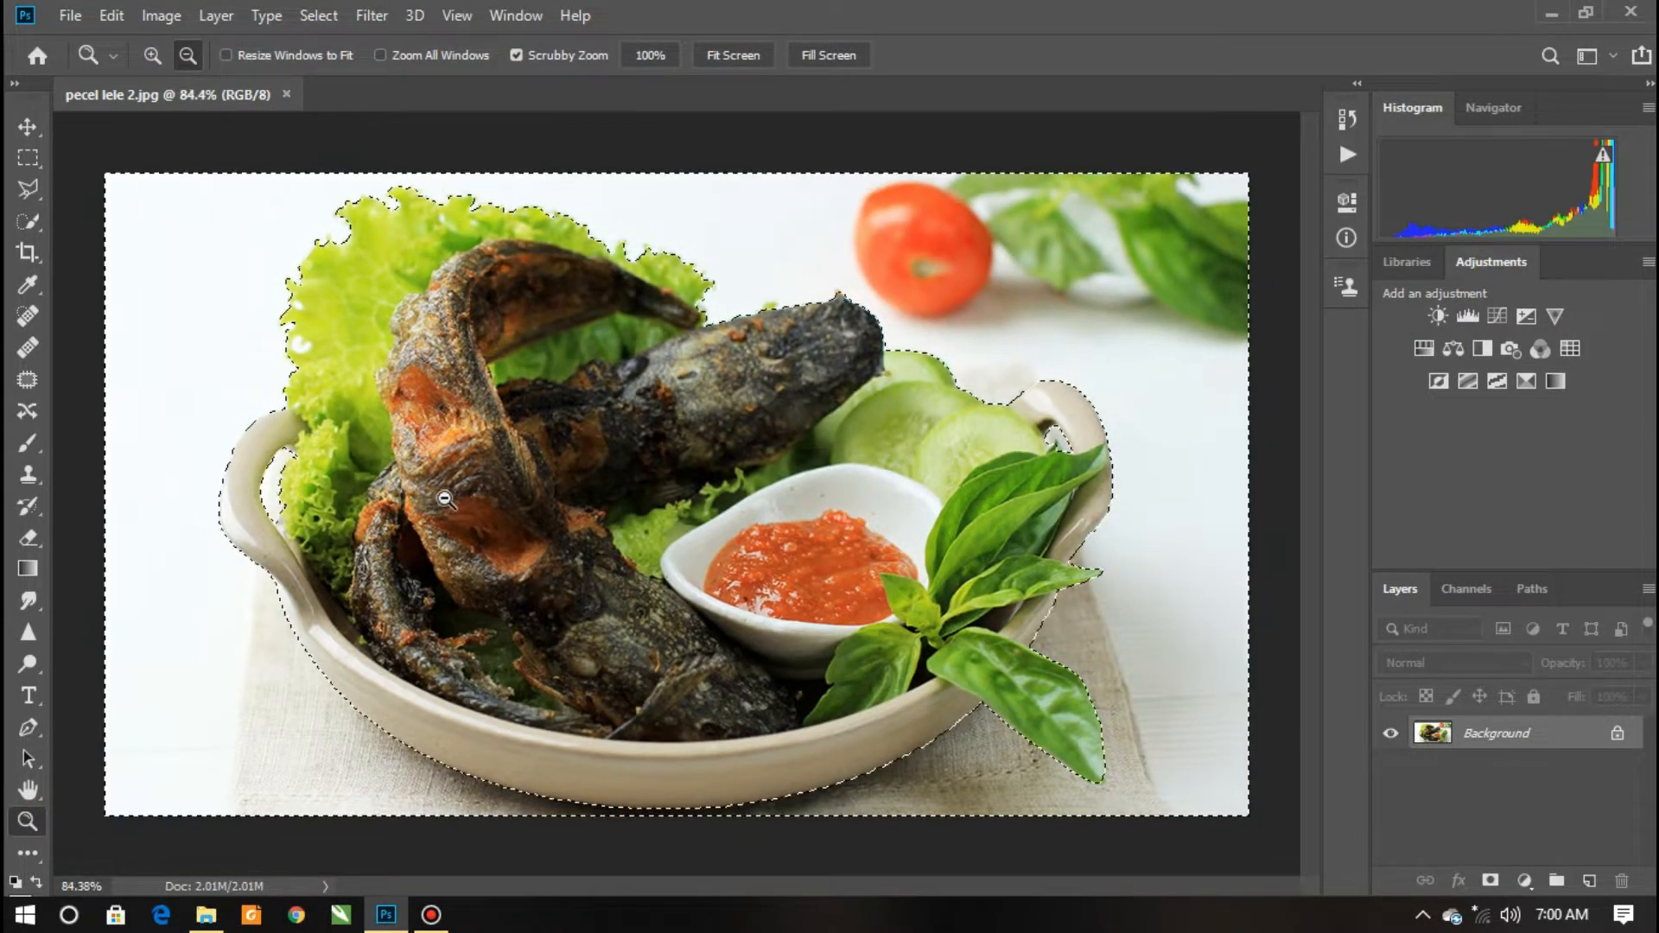
double_click(1430, 730)
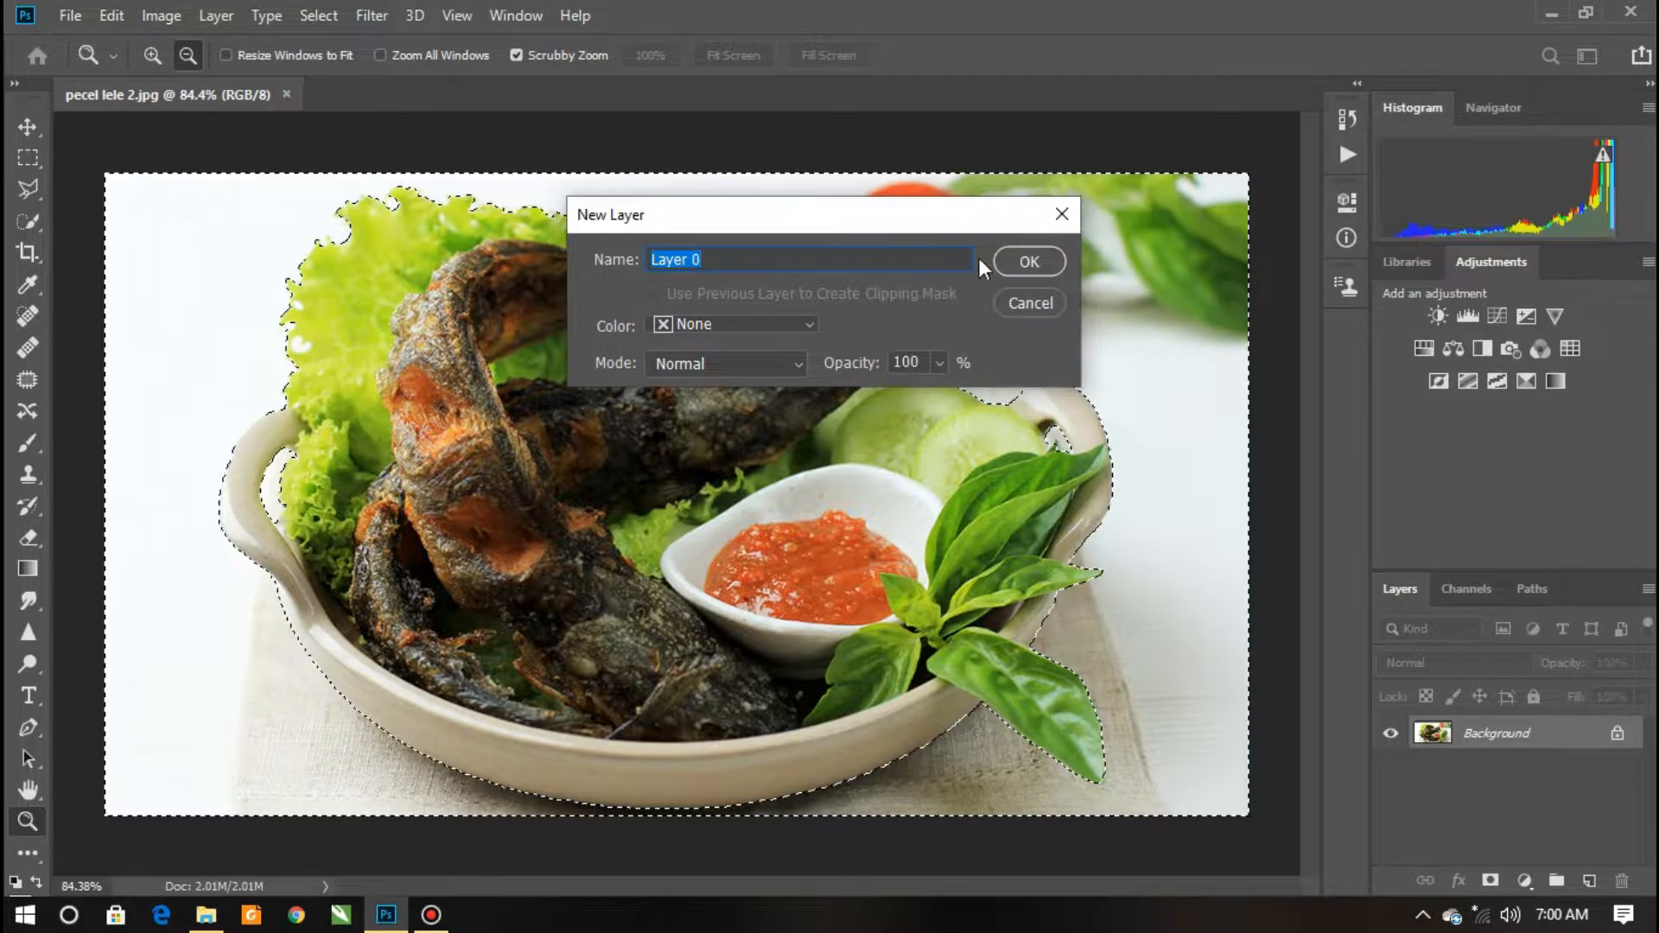
click(1024, 264)
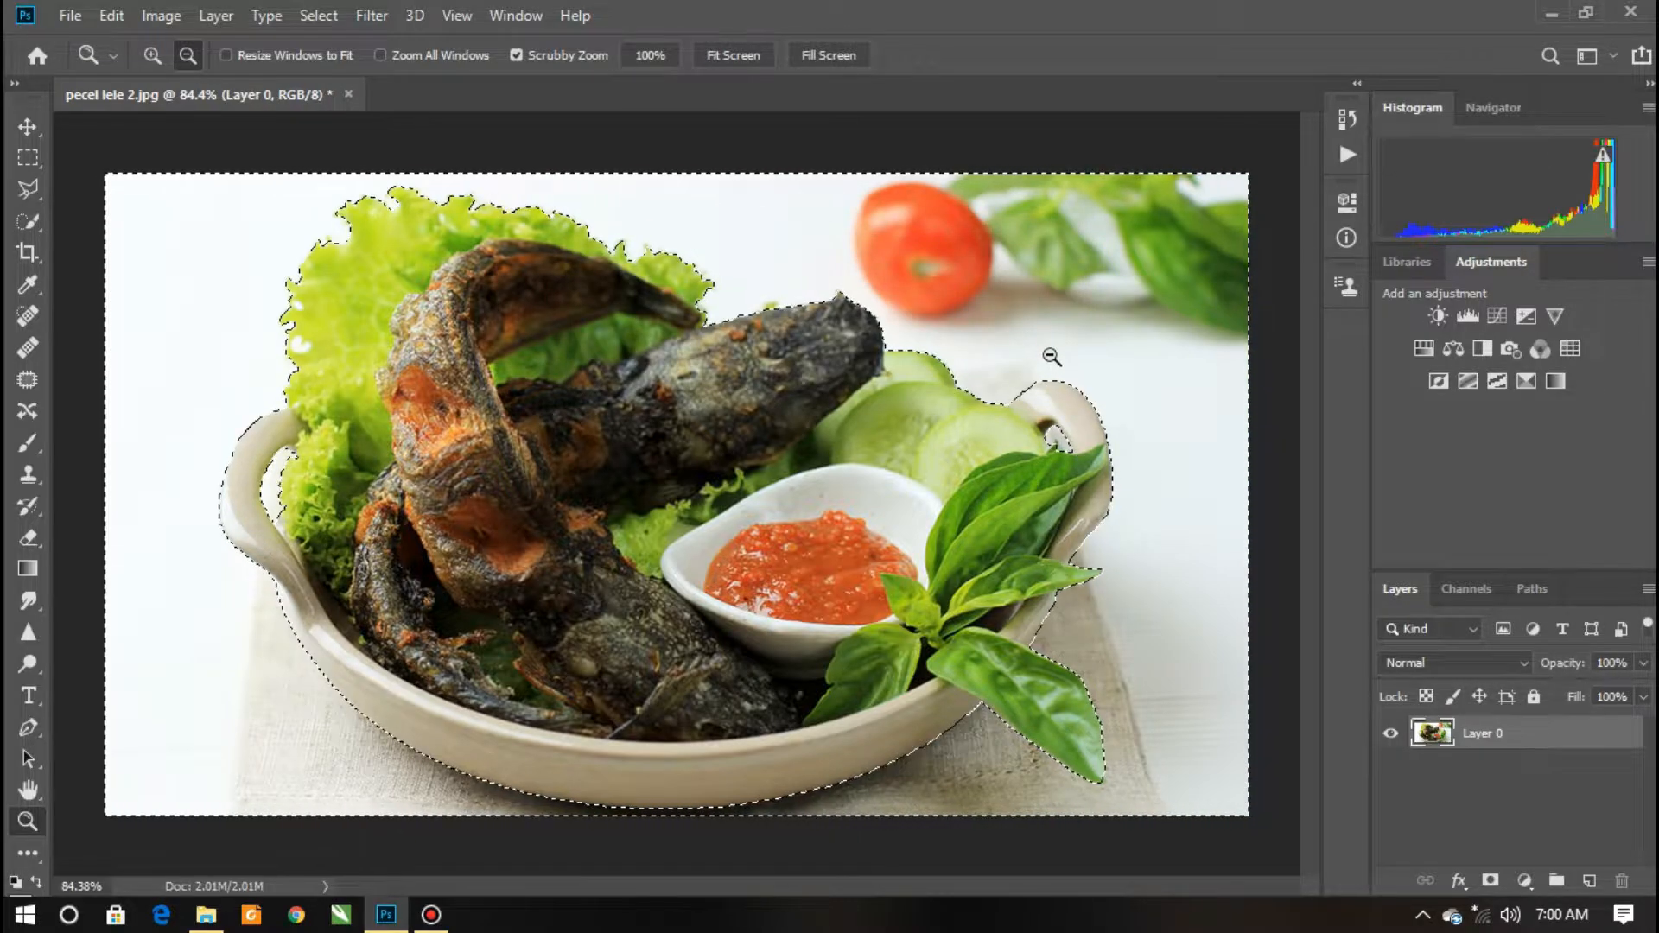
key(Delete)
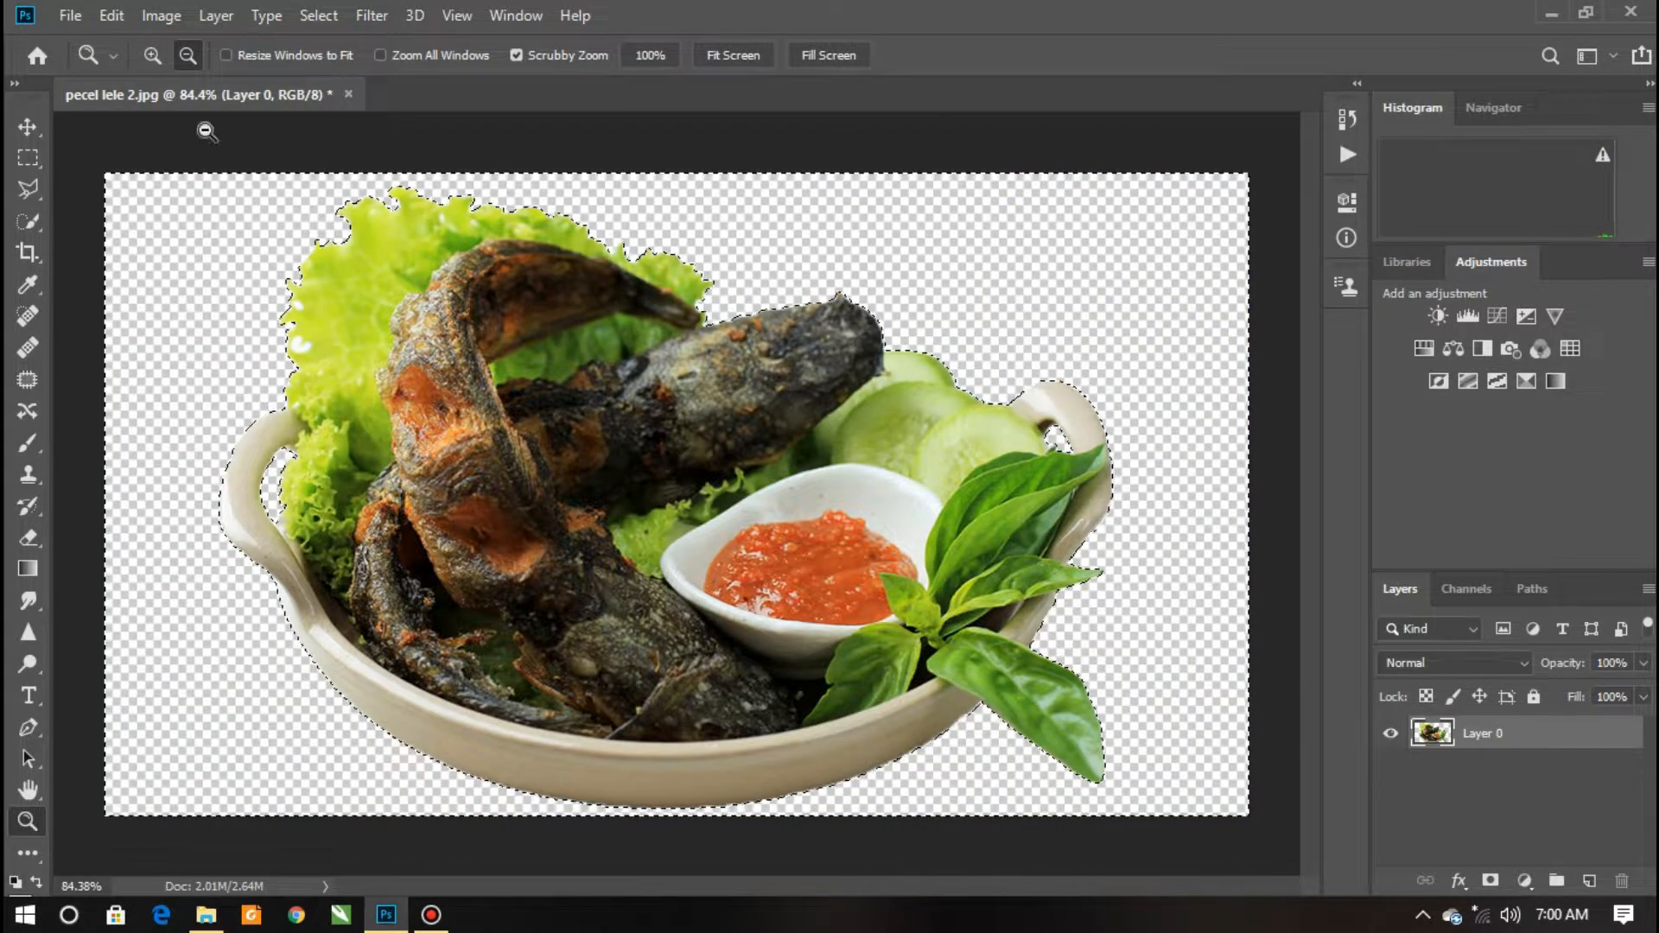
click(24, 225)
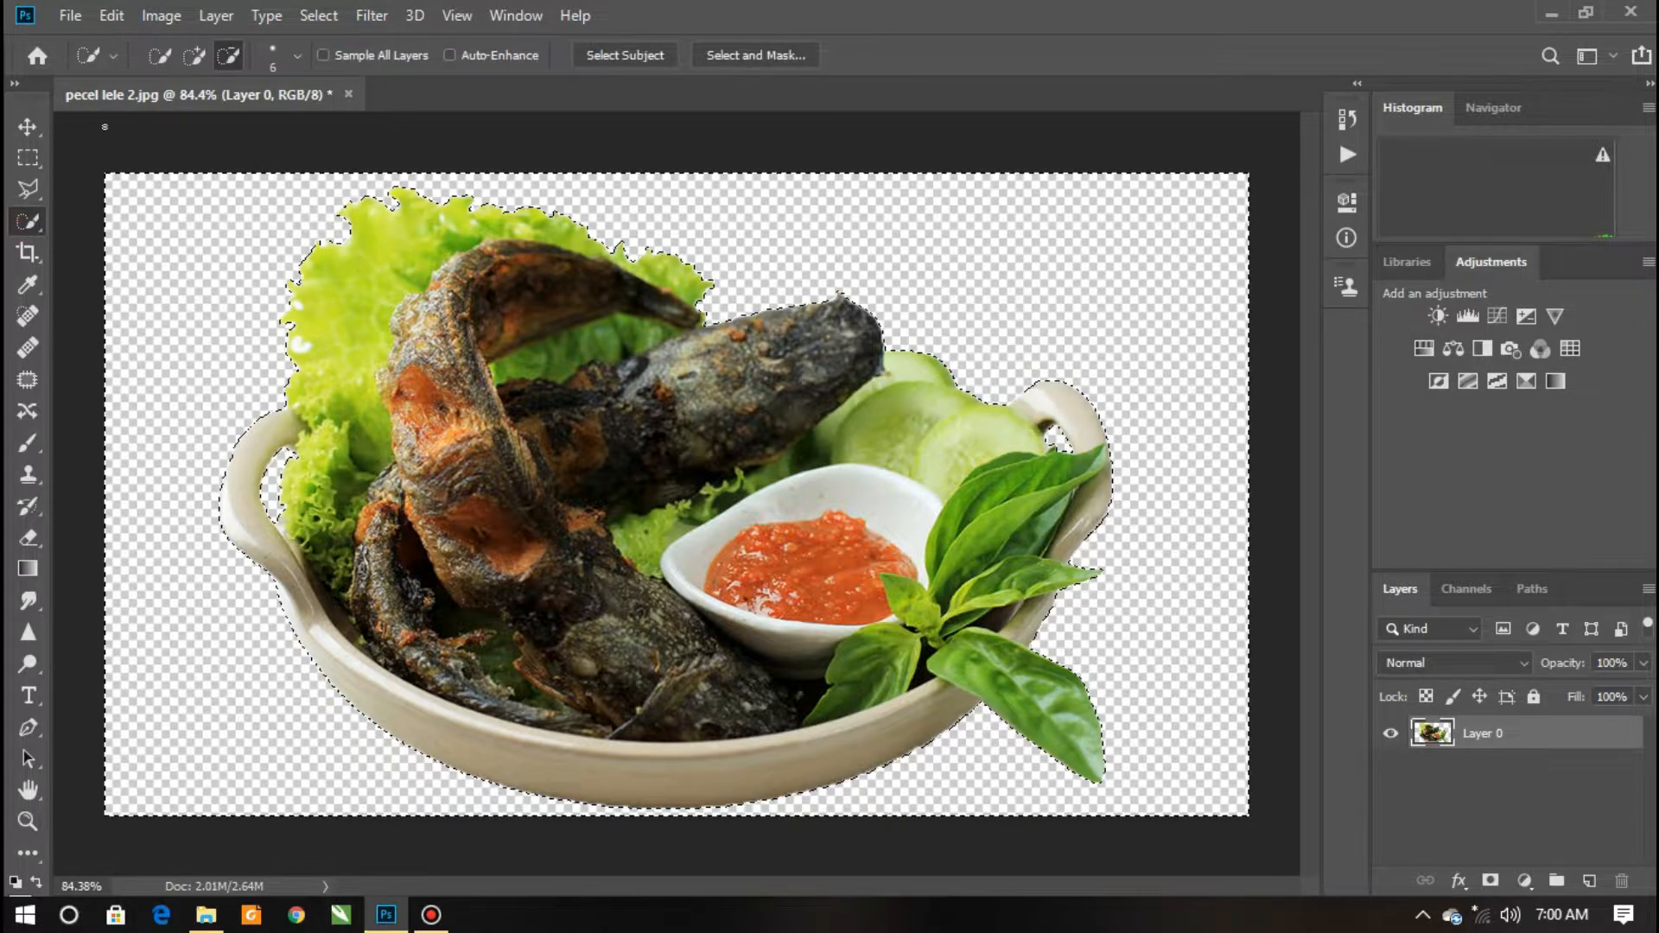
key(ctrl+d)
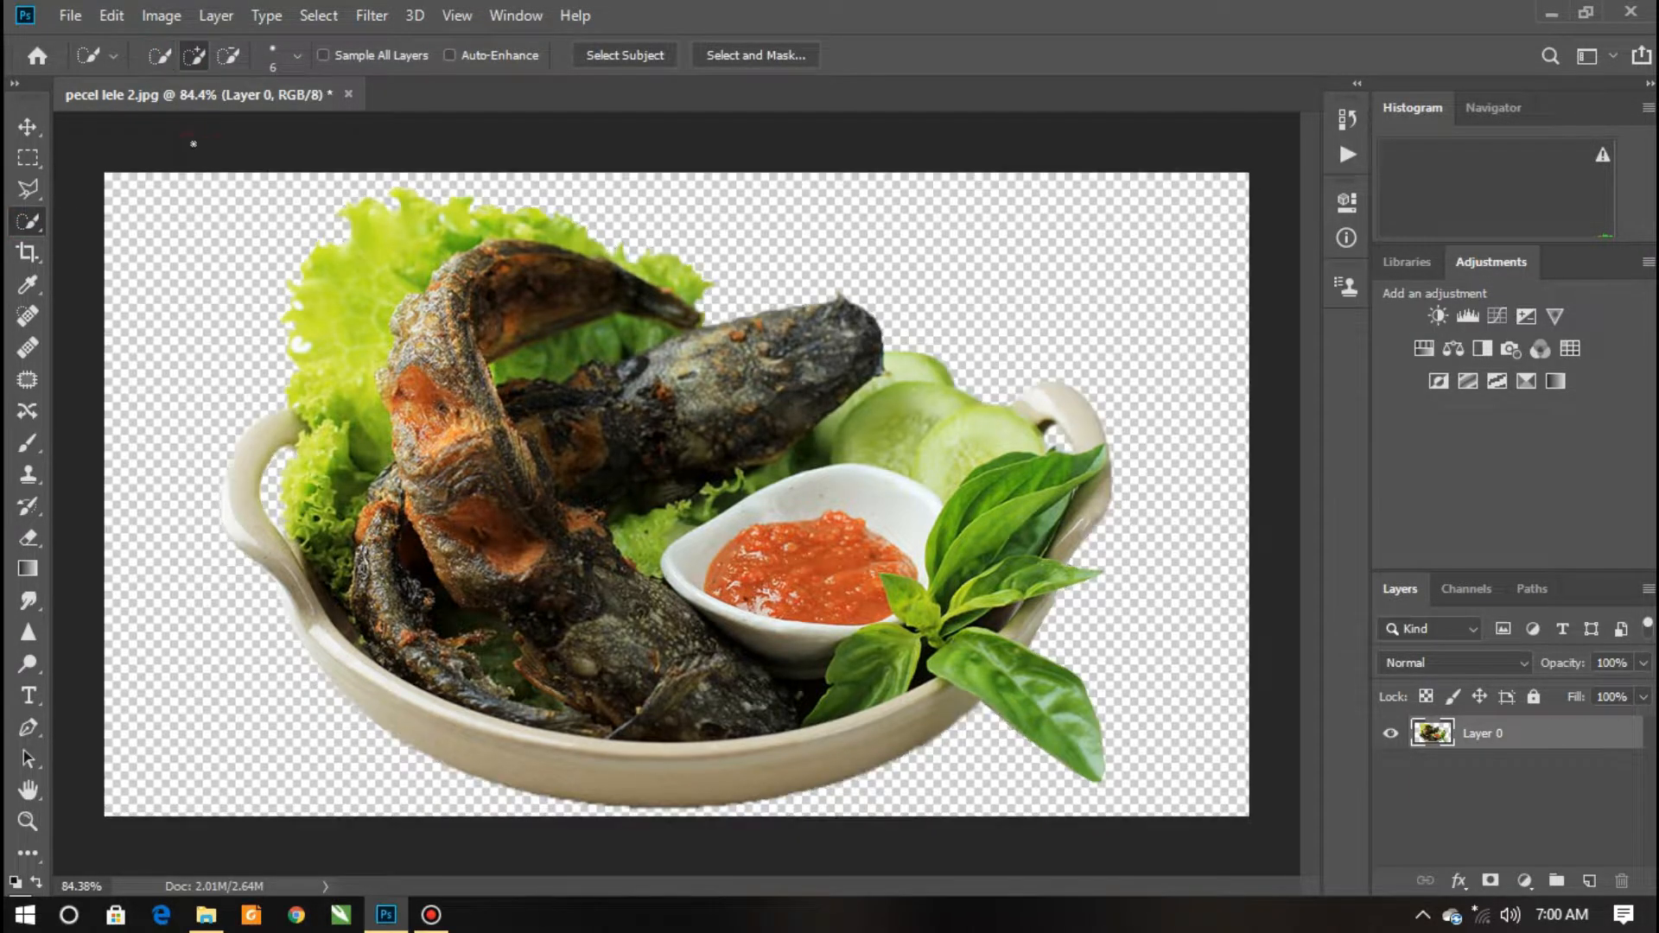
Save the cut-out as a PNG named pecel lele 2 in the MEMBUAT MENU PECEL LELE folder
click(65, 16)
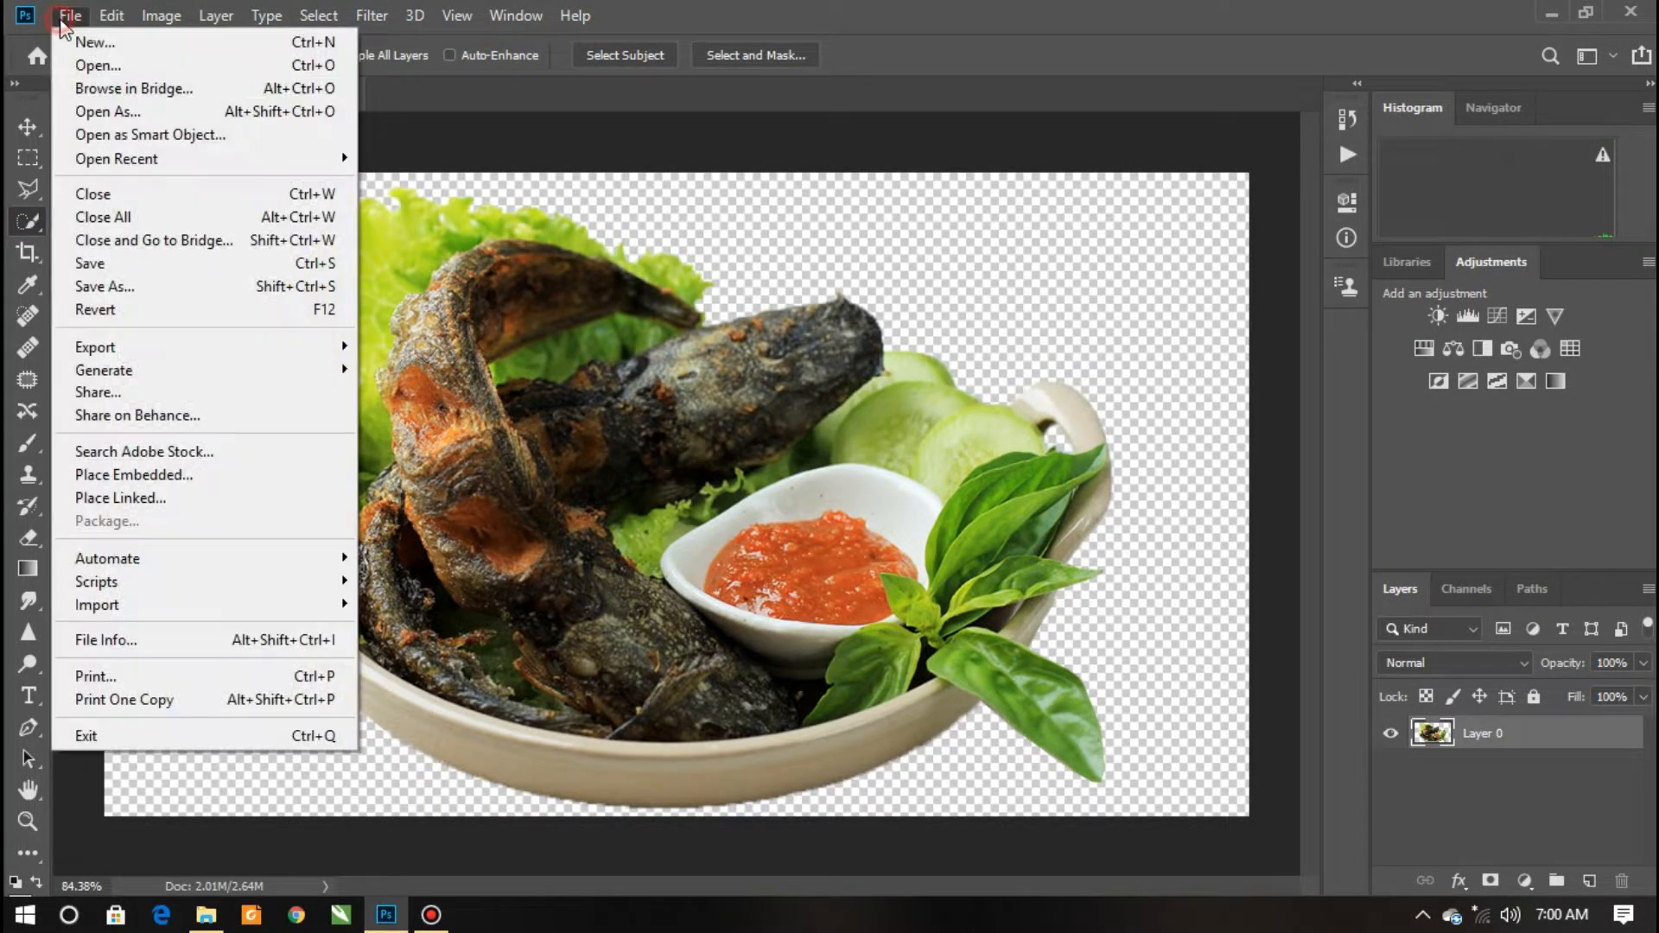
click(127, 280)
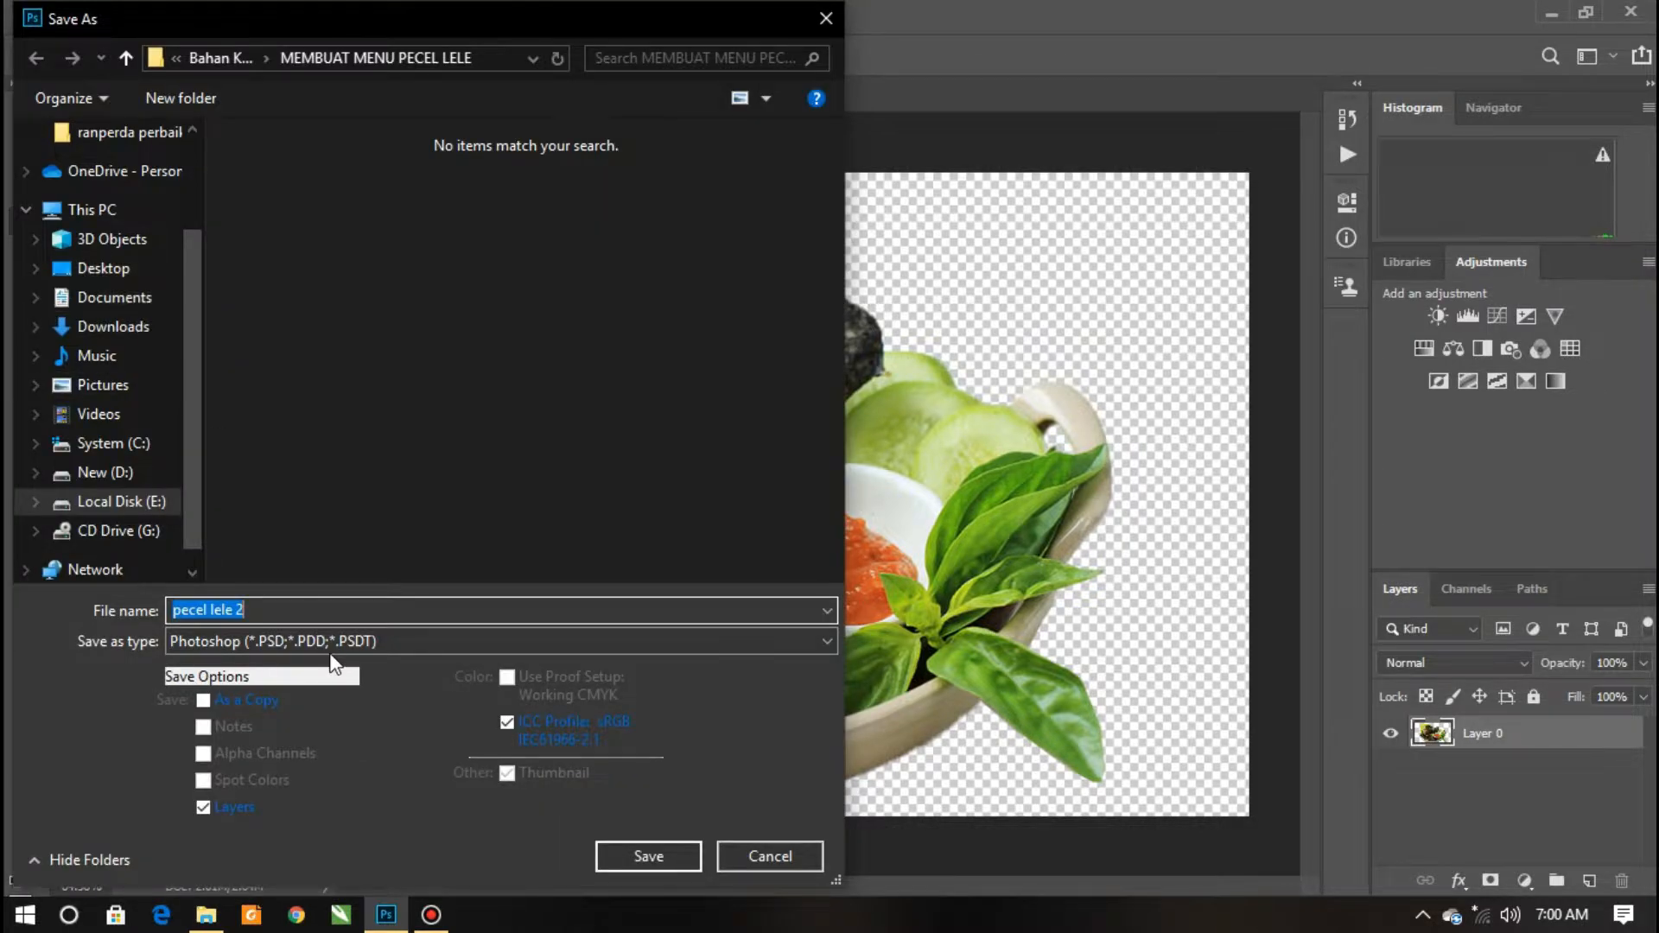
click(335, 643)
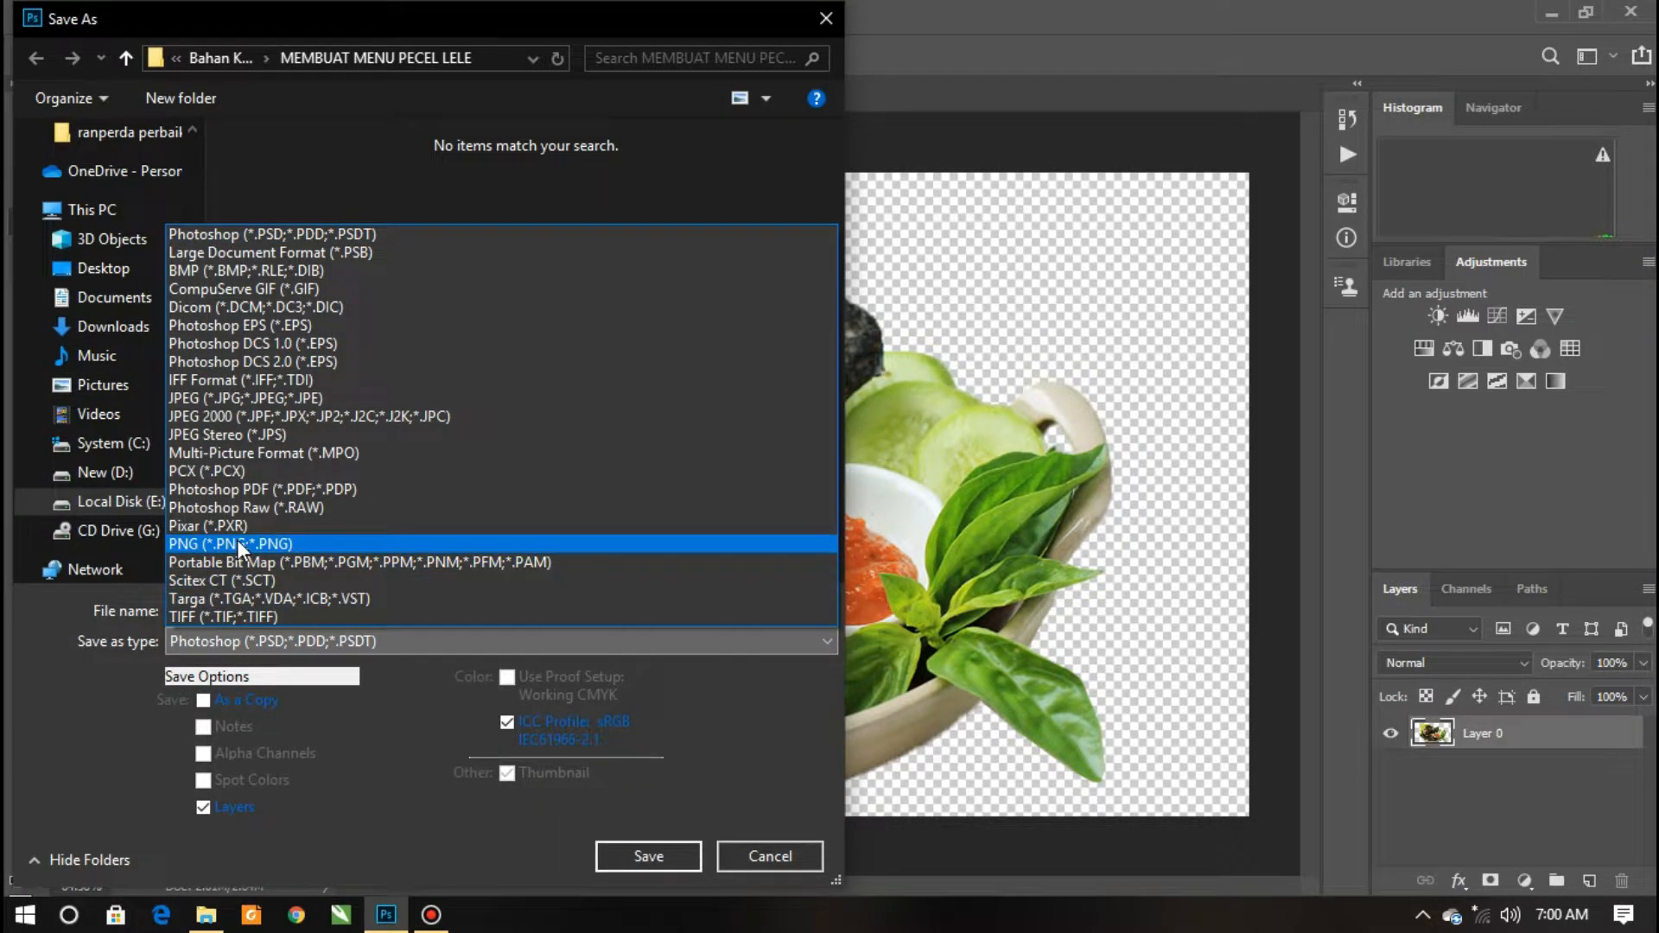
click(238, 544)
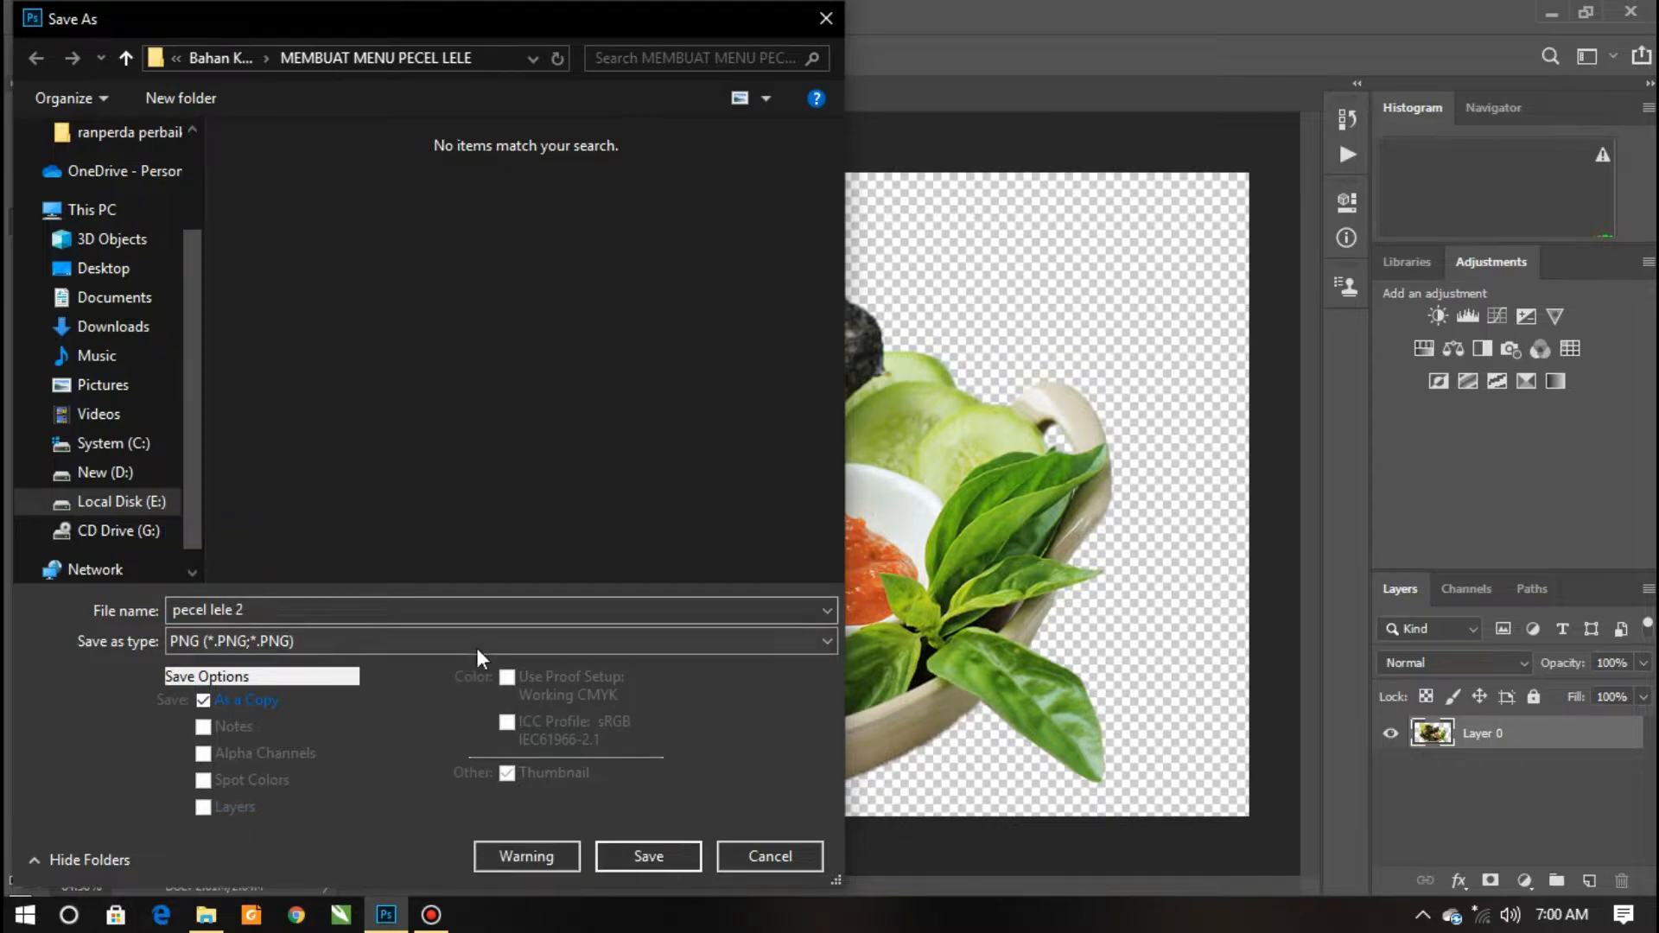
click(661, 856)
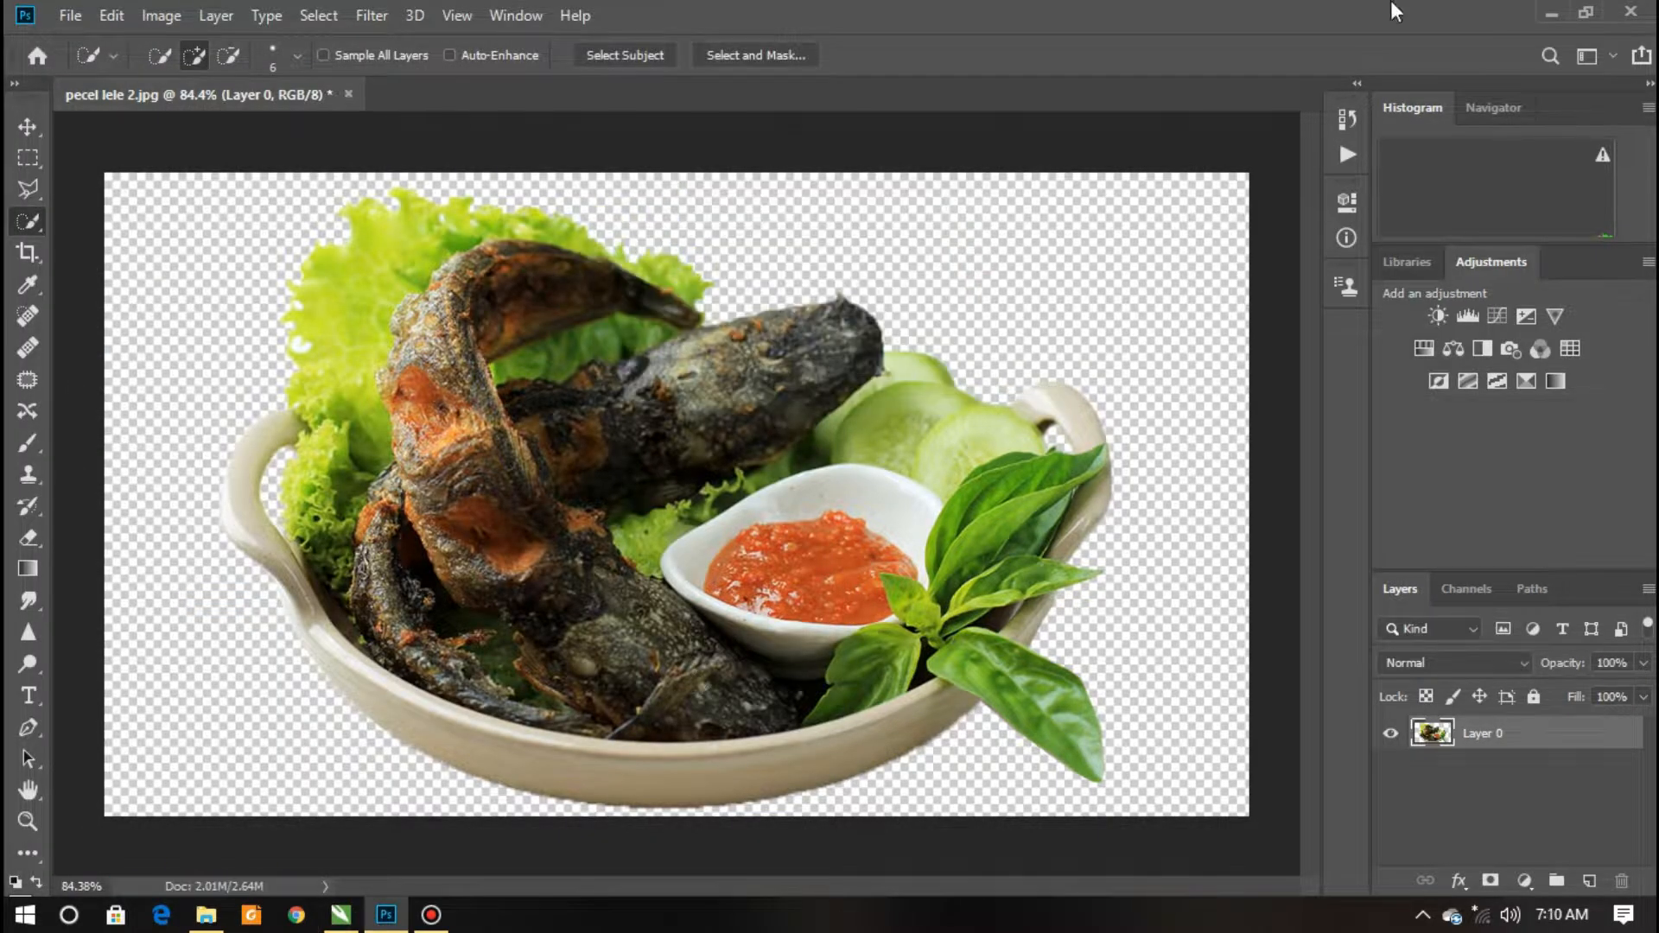
click(349, 94)
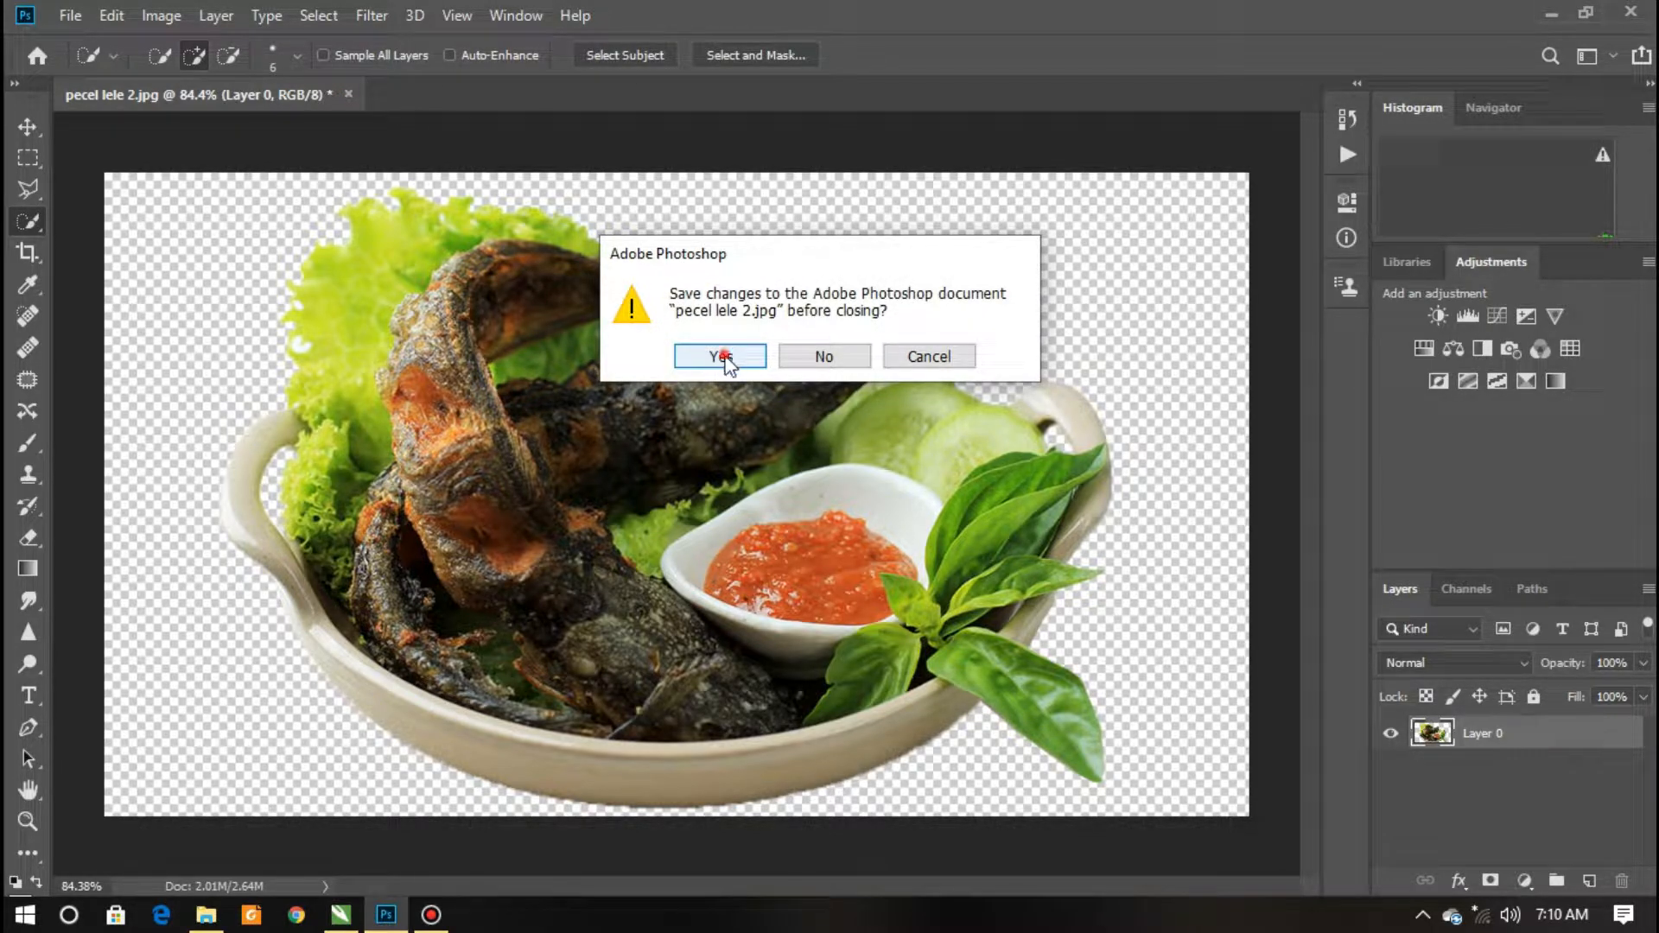
click(721, 357)
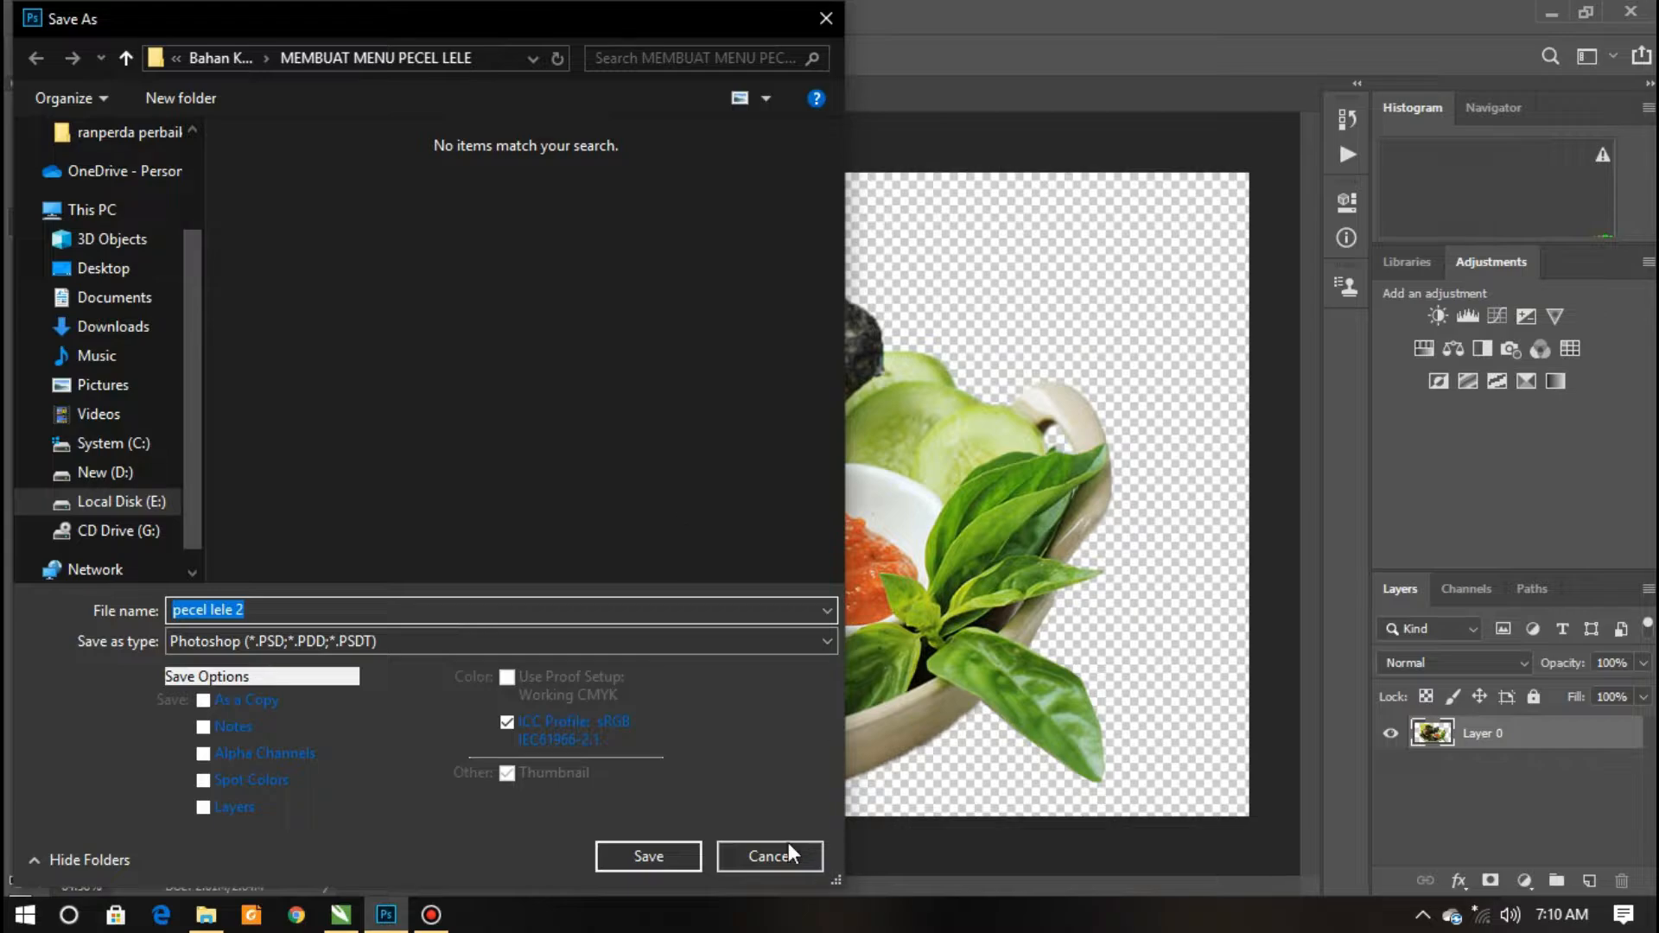
click(788, 852)
Close the pecel lele 2.jpg document without saving its changes
click(348, 94)
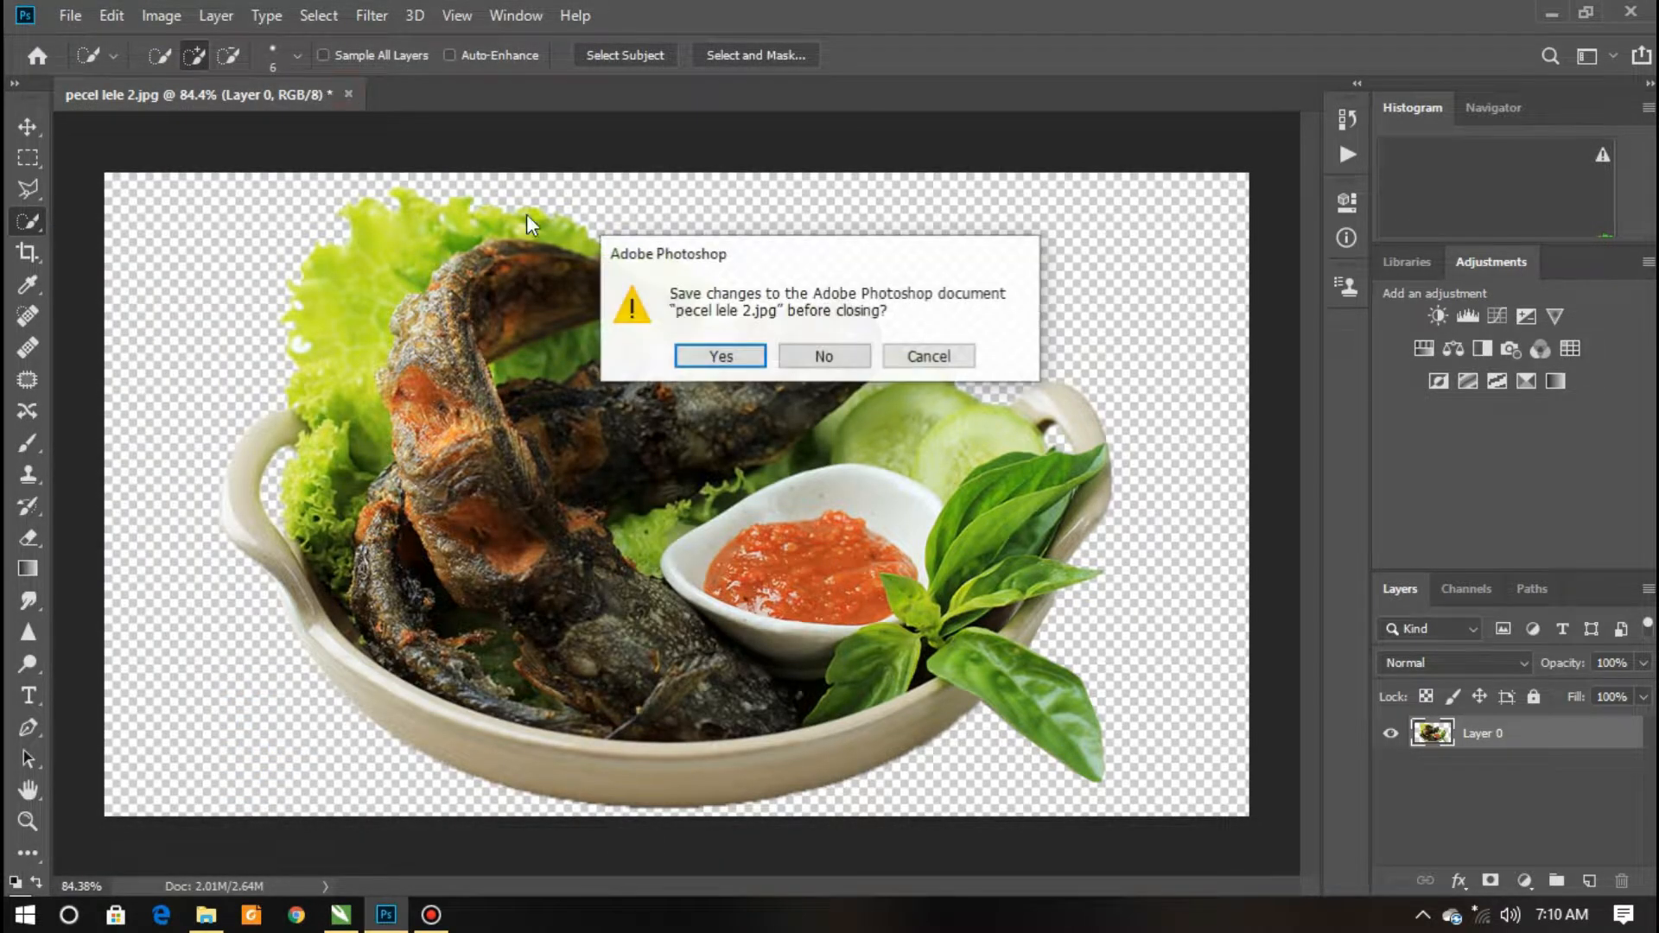
click(828, 355)
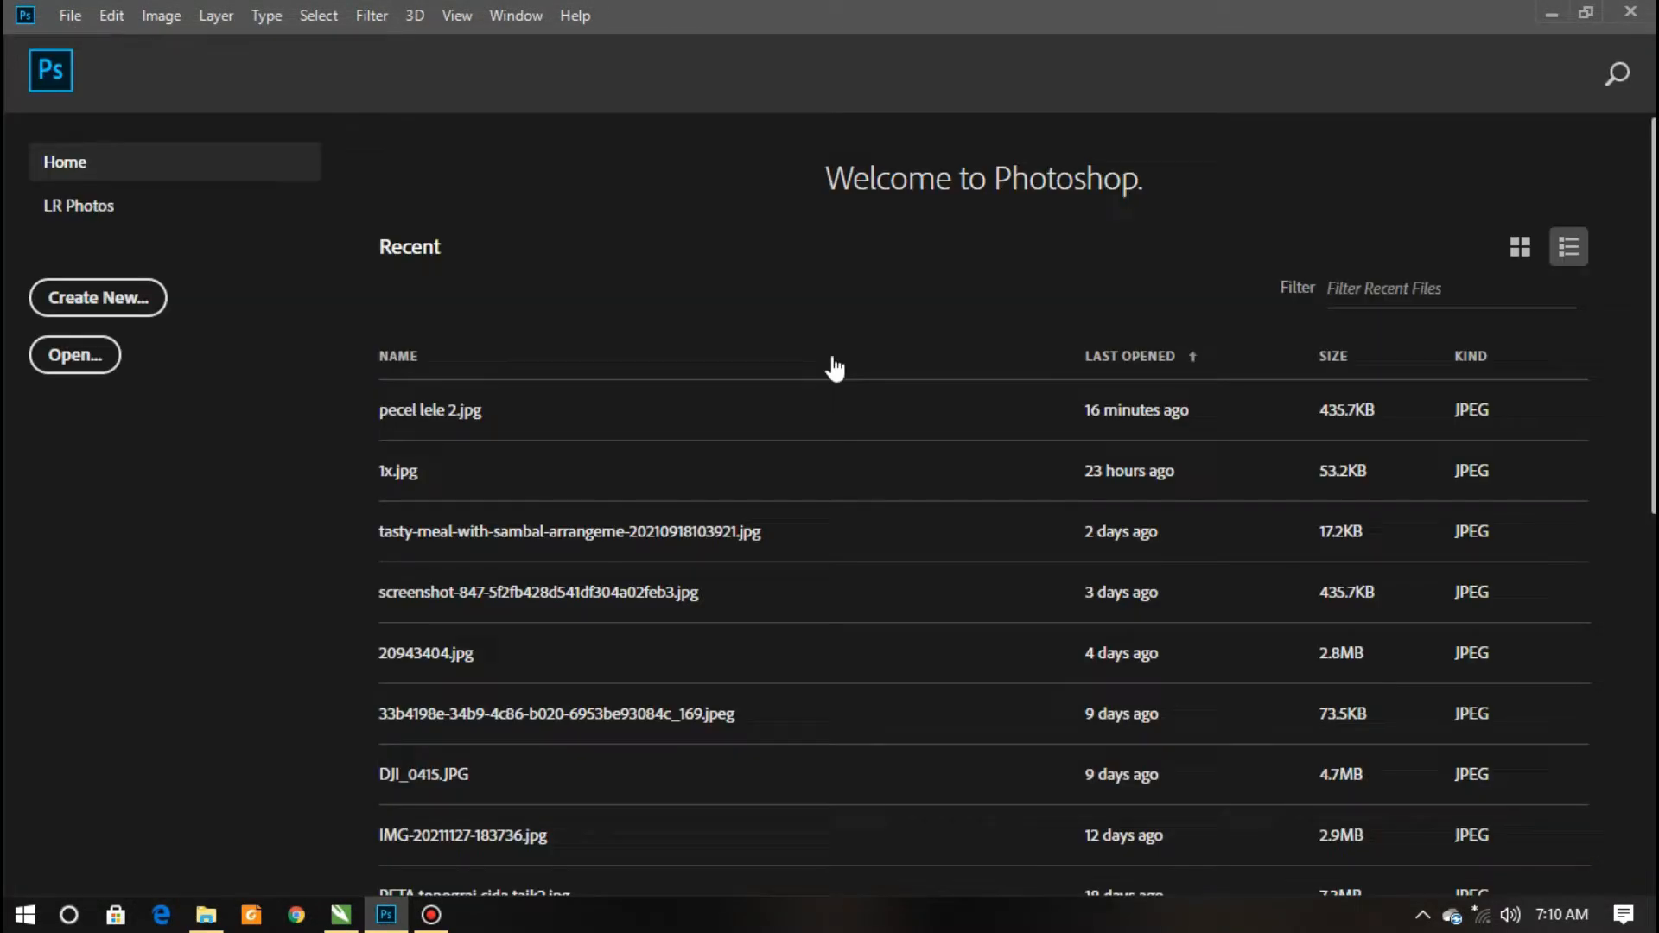
Switch to CorelDRAW and import the cut-out pecel lele 2.png from the MEMBUAT MENU PECEL LELE folder onto the page
click(341, 915)
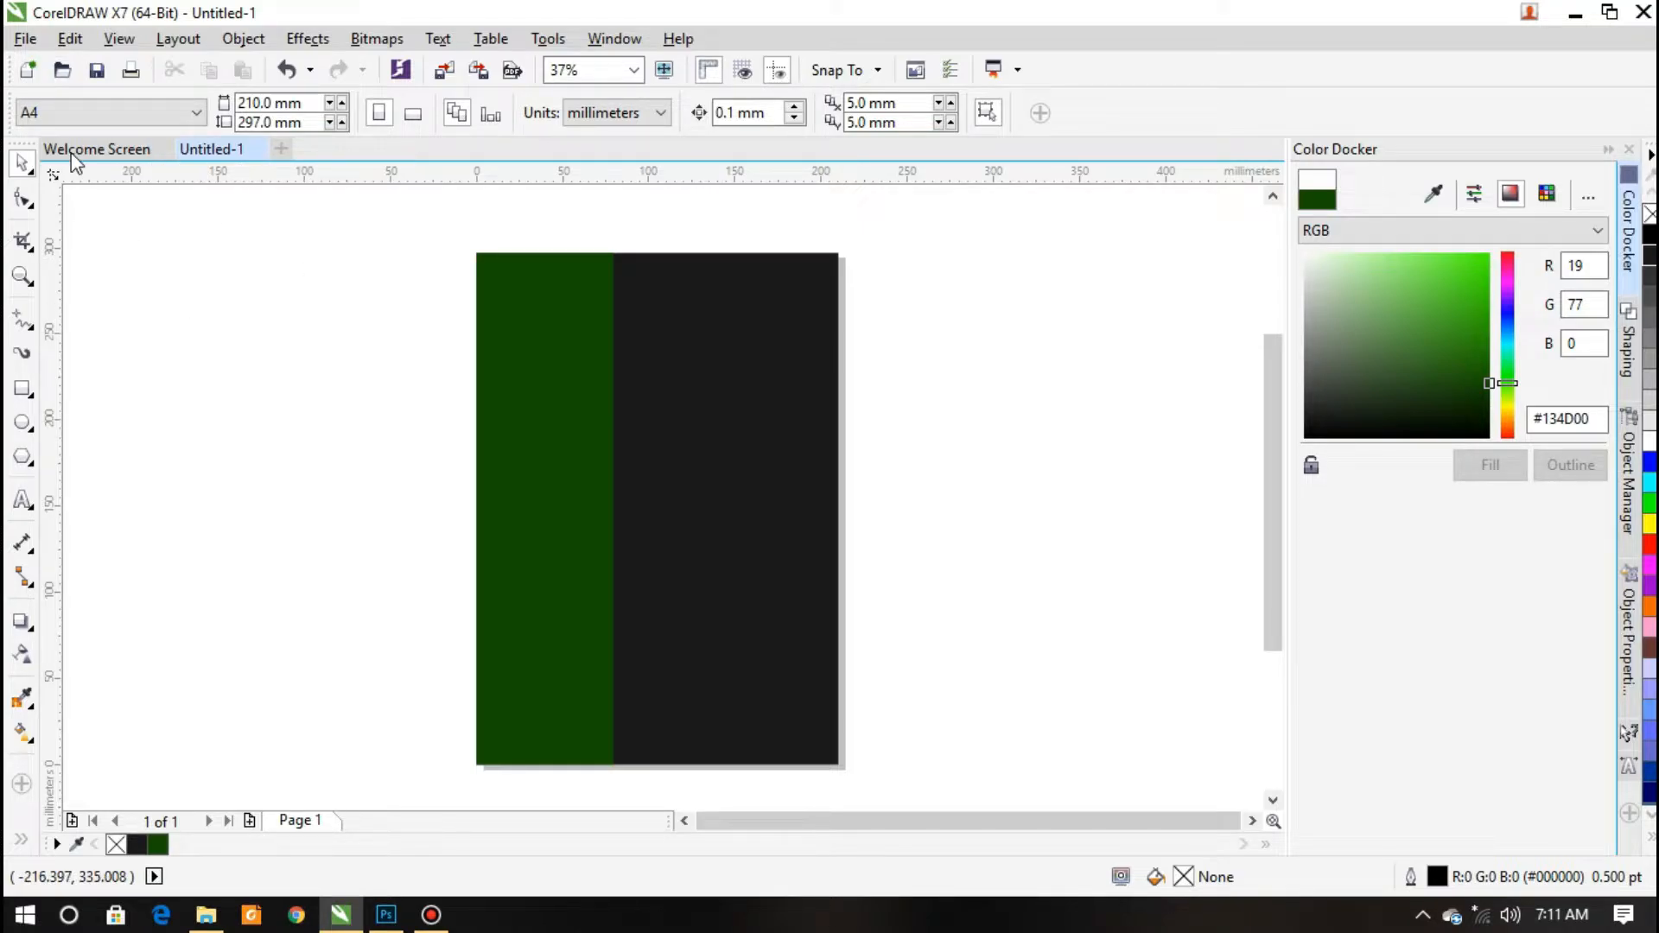
click(25, 39)
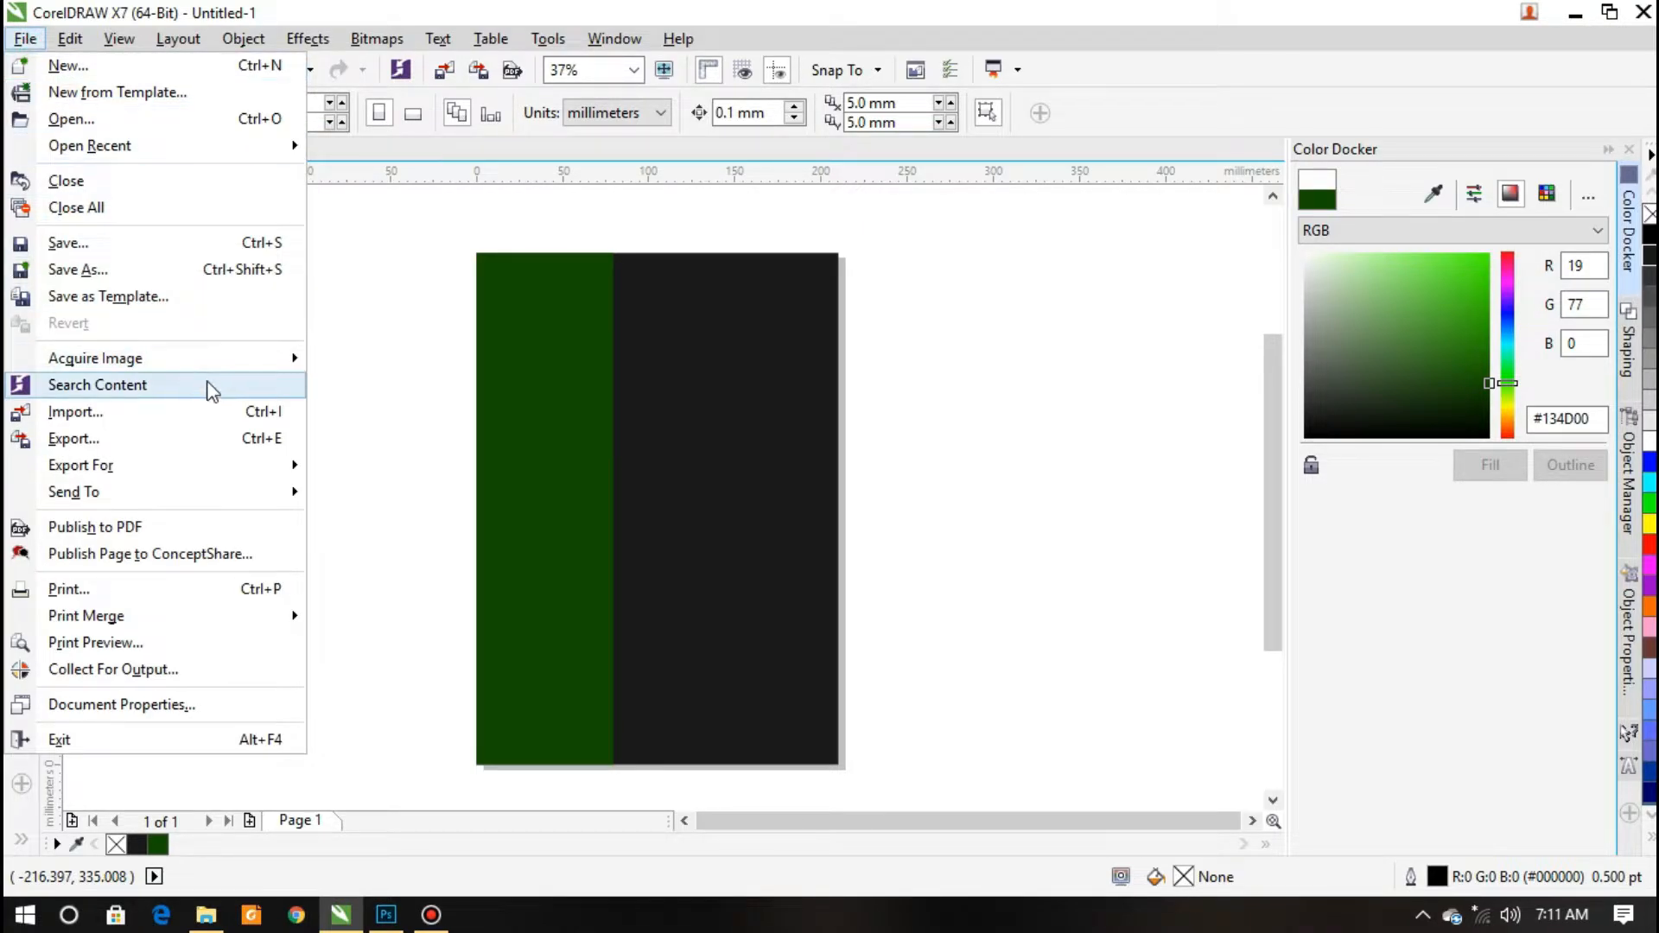
click(216, 413)
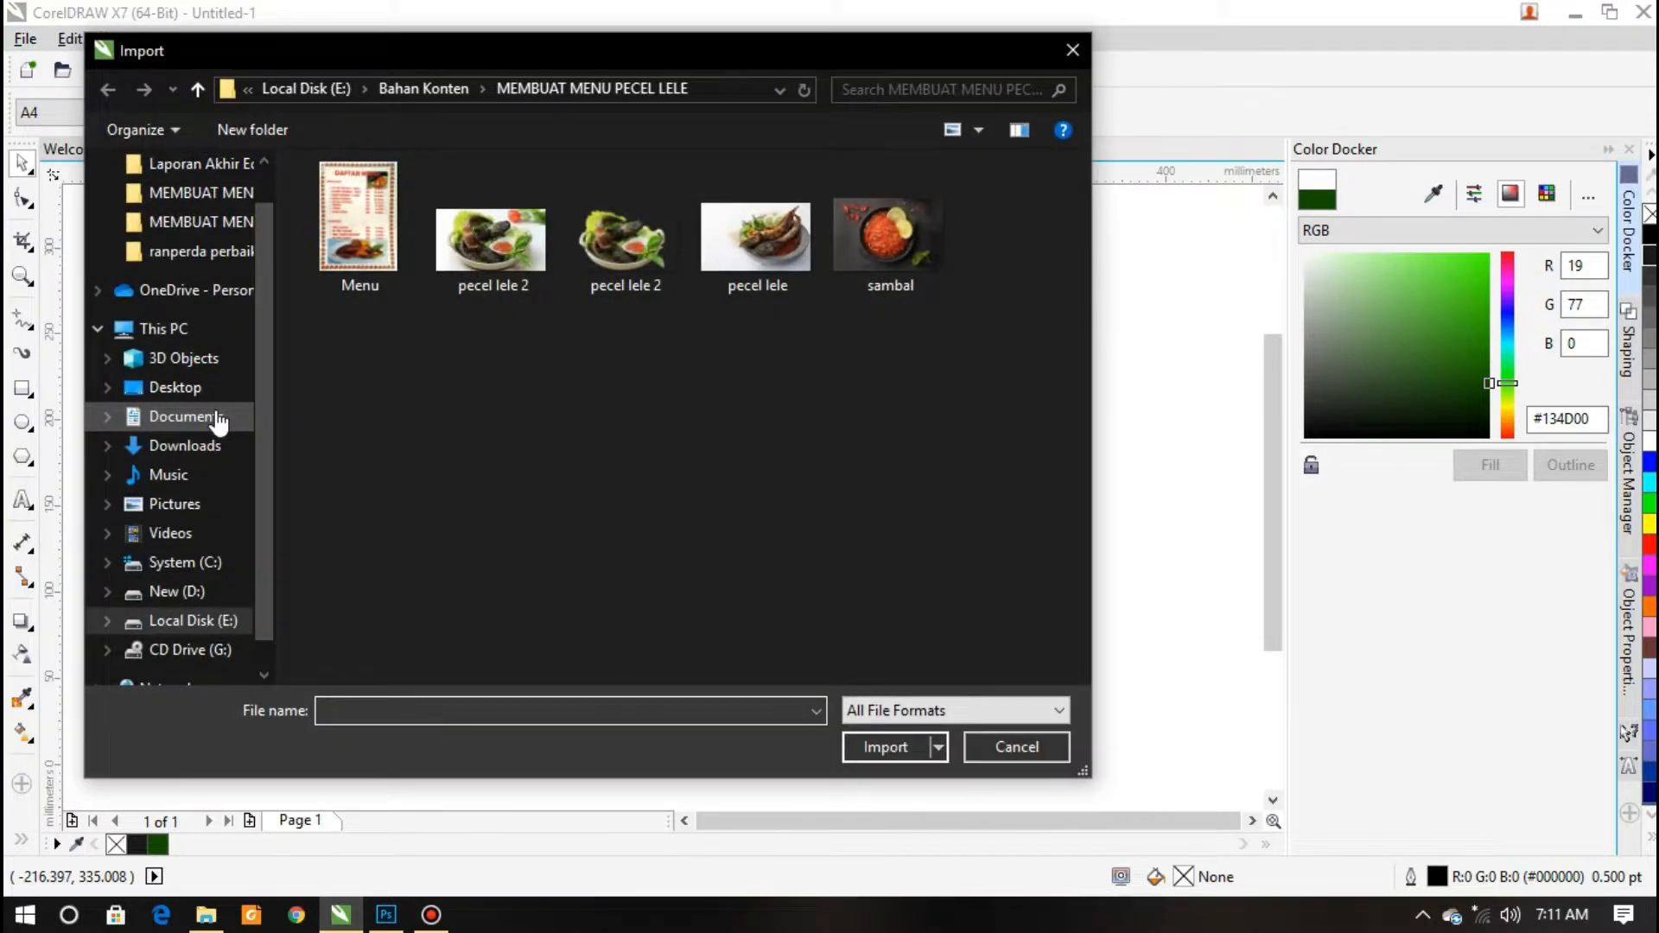
click(624, 270)
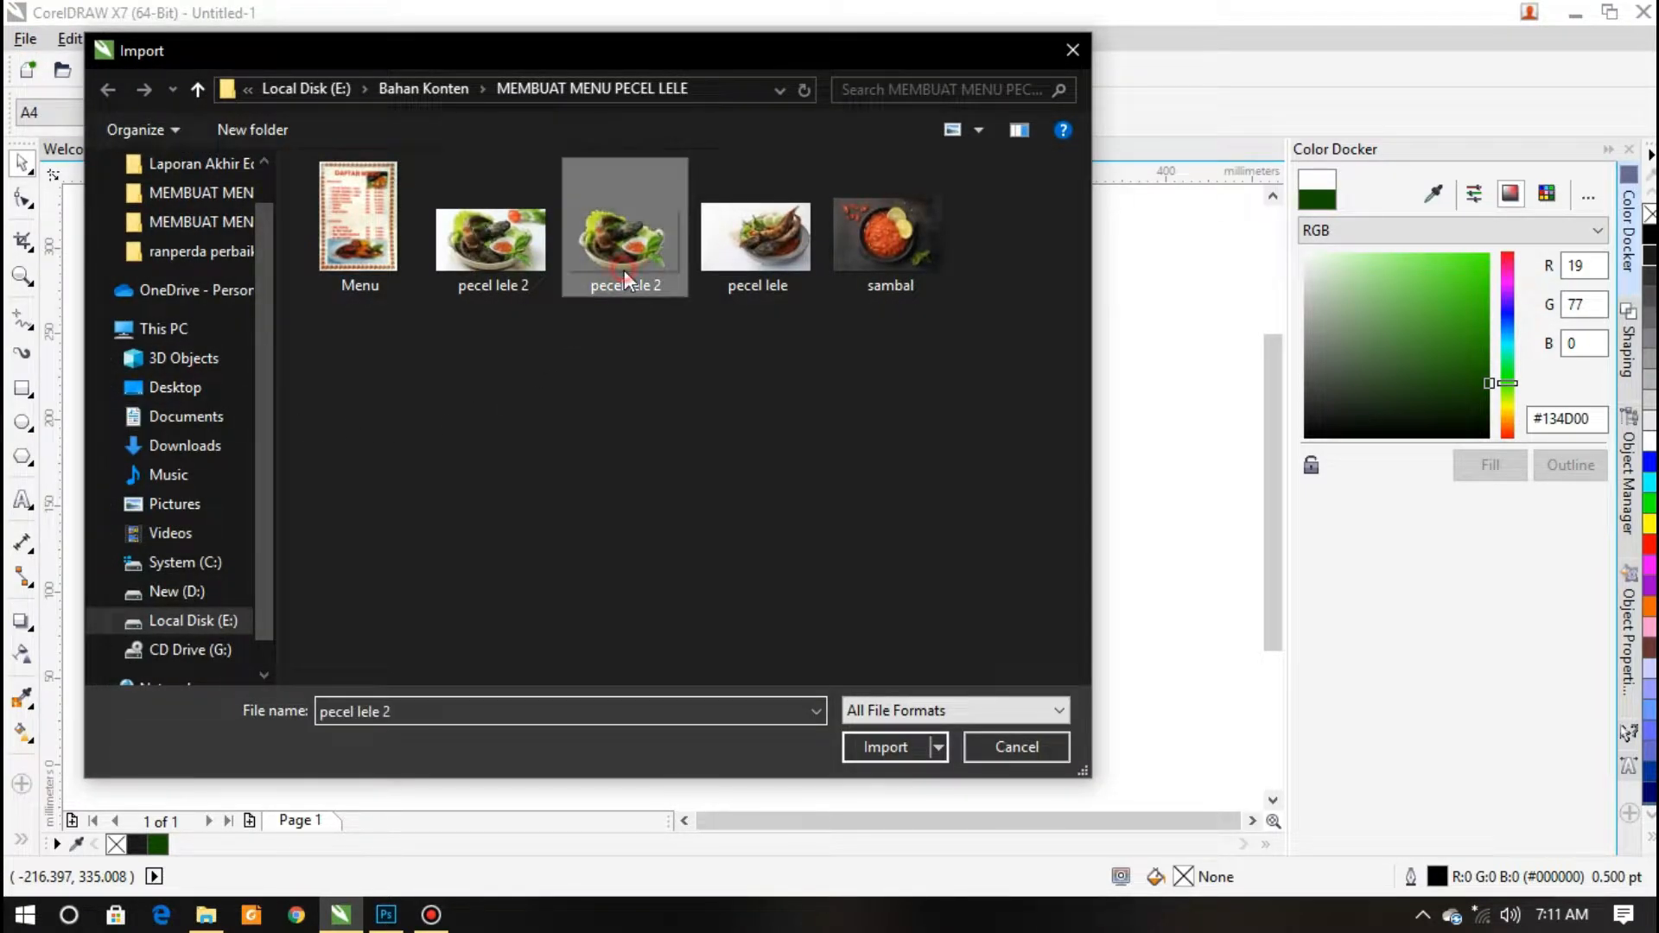
click(890, 748)
click(413, 308)
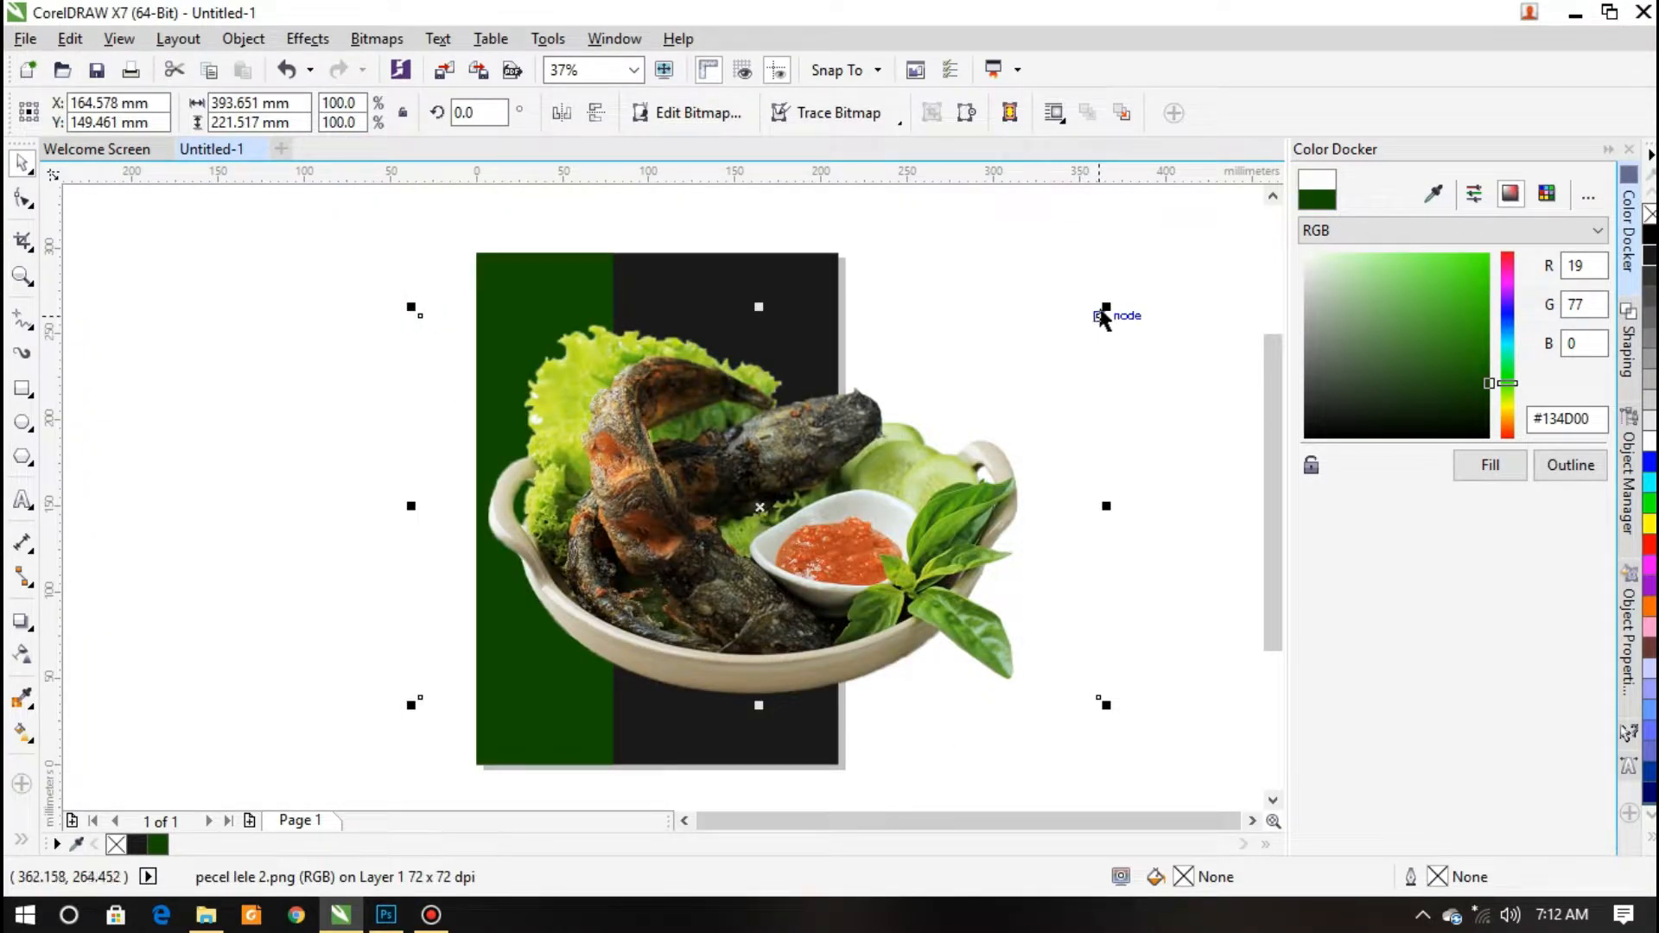
Shrink the dish image to about 110 x 62 mm and place it near the top of the page over the green strip
drag(1106, 308, 669, 555)
drag(514, 634, 626, 366)
drag(777, 450, 734, 421)
drag(632, 373, 573, 329)
Enlarge the dish image to about 140 x 79 mm and reposition it across the green and black areas near the page's top
scroll(546, 307, up, 2)
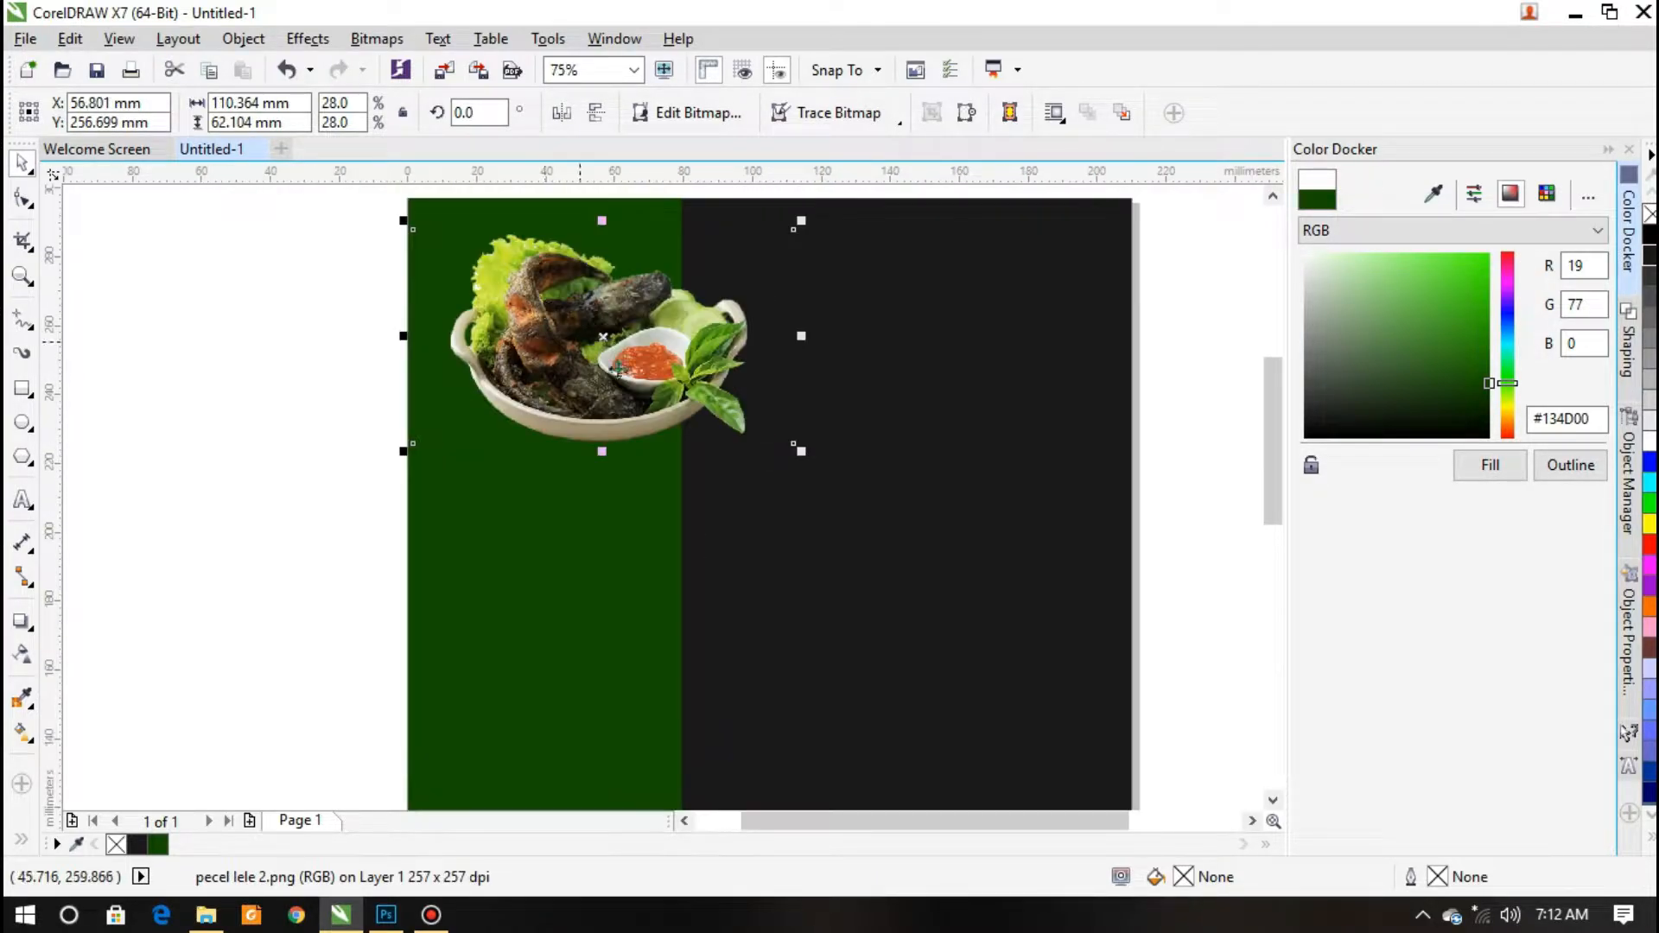
drag(809, 452, 891, 480)
scroll(675, 372, down, 2)
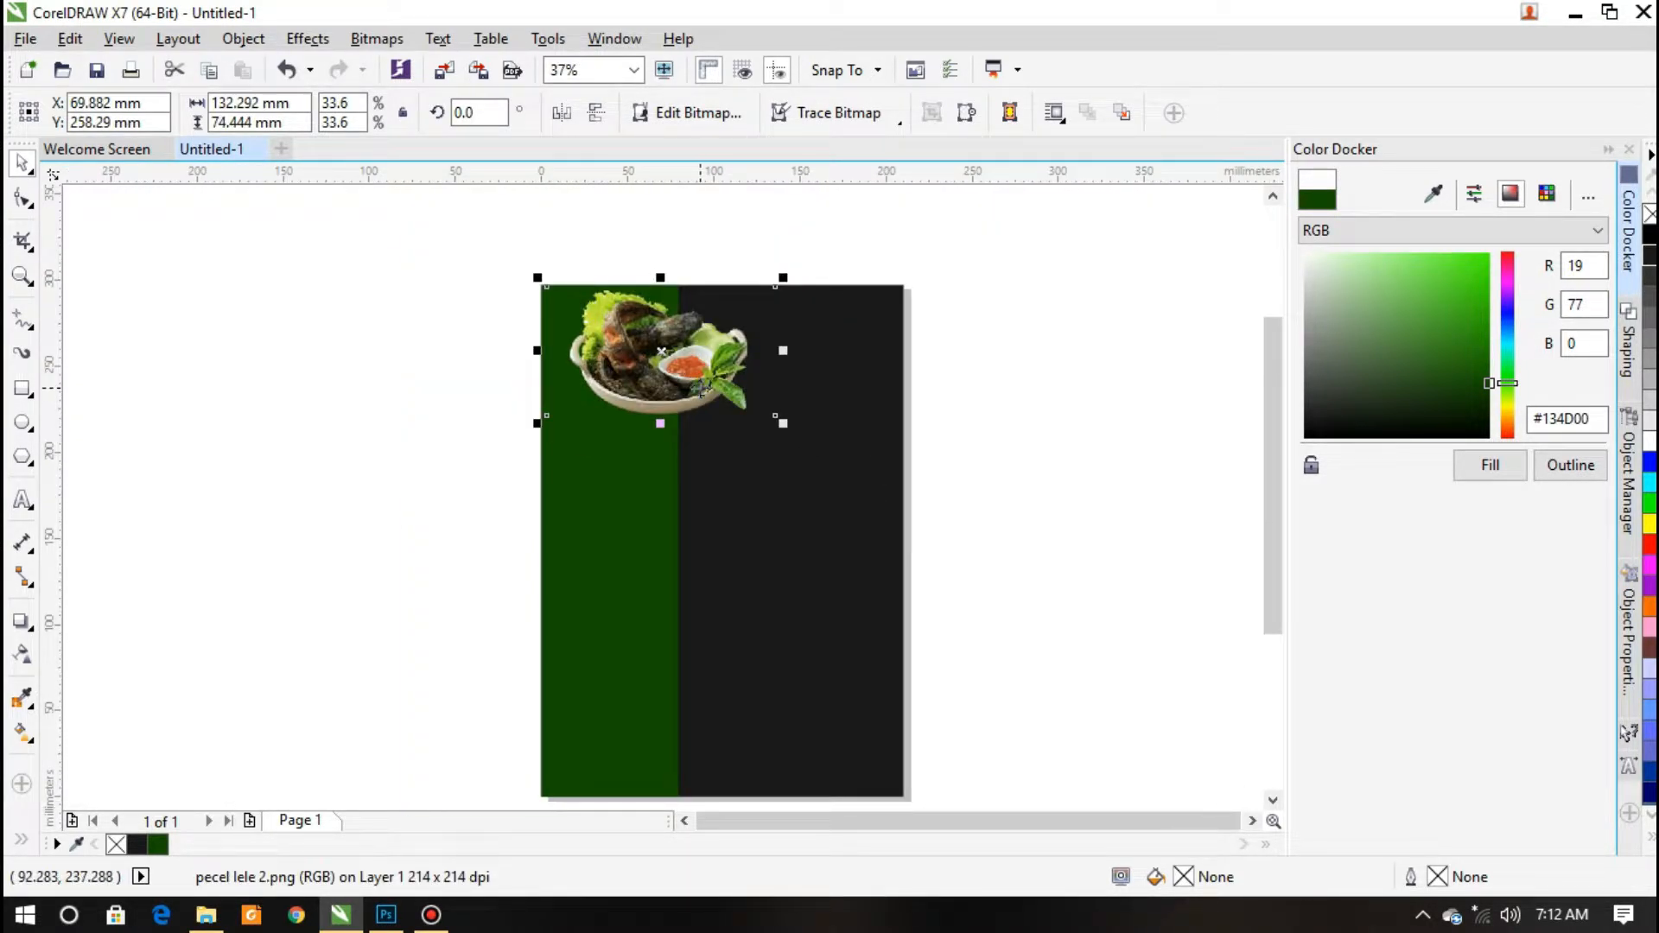
drag(783, 424, 795, 430)
drag(735, 367, 658, 349)
scroll(701, 366, up, 2)
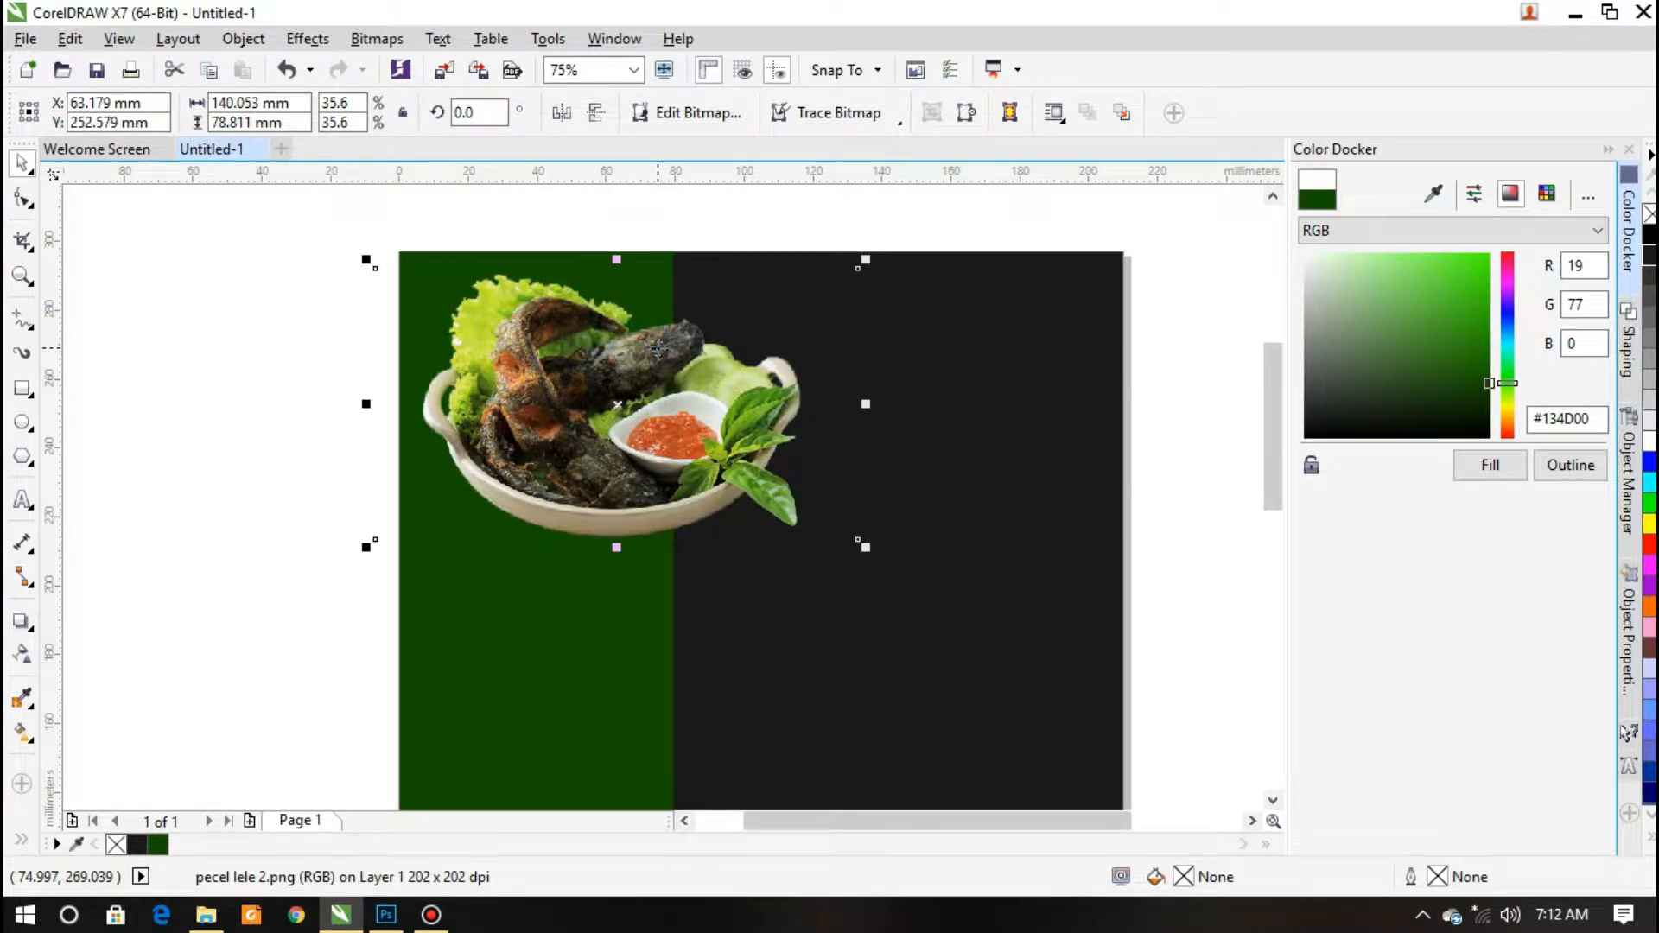
click(1196, 285)
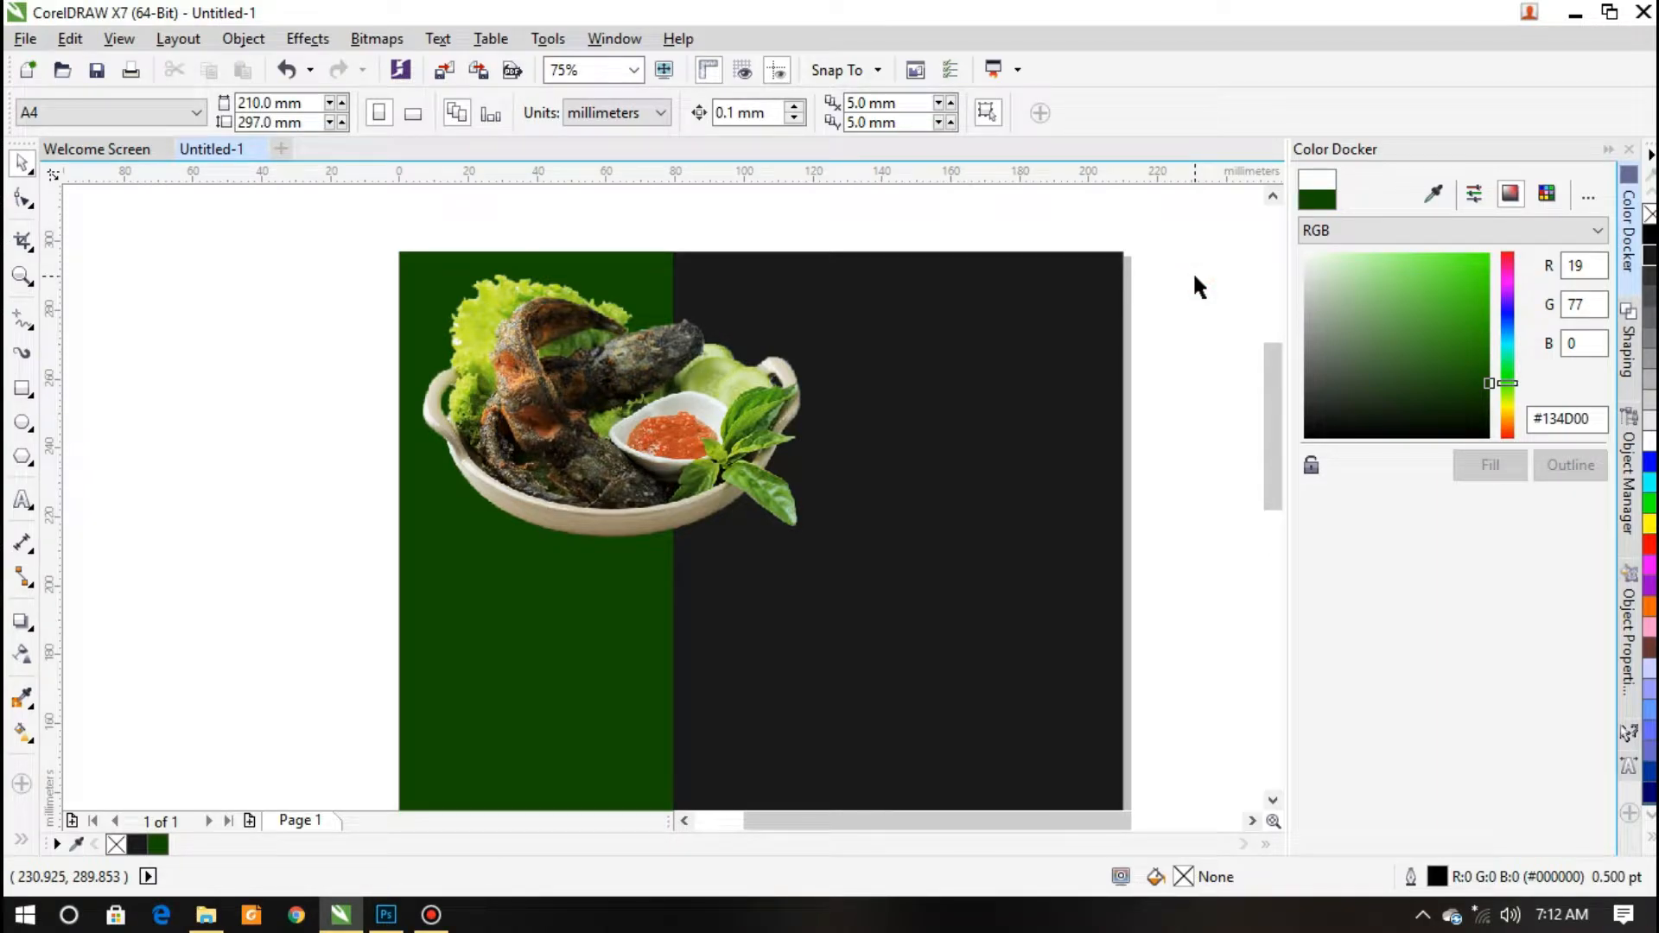
Add the text "Pecel" on the blank area beside the page and set its font to Embassy BT
click(23, 500)
click(870, 327)
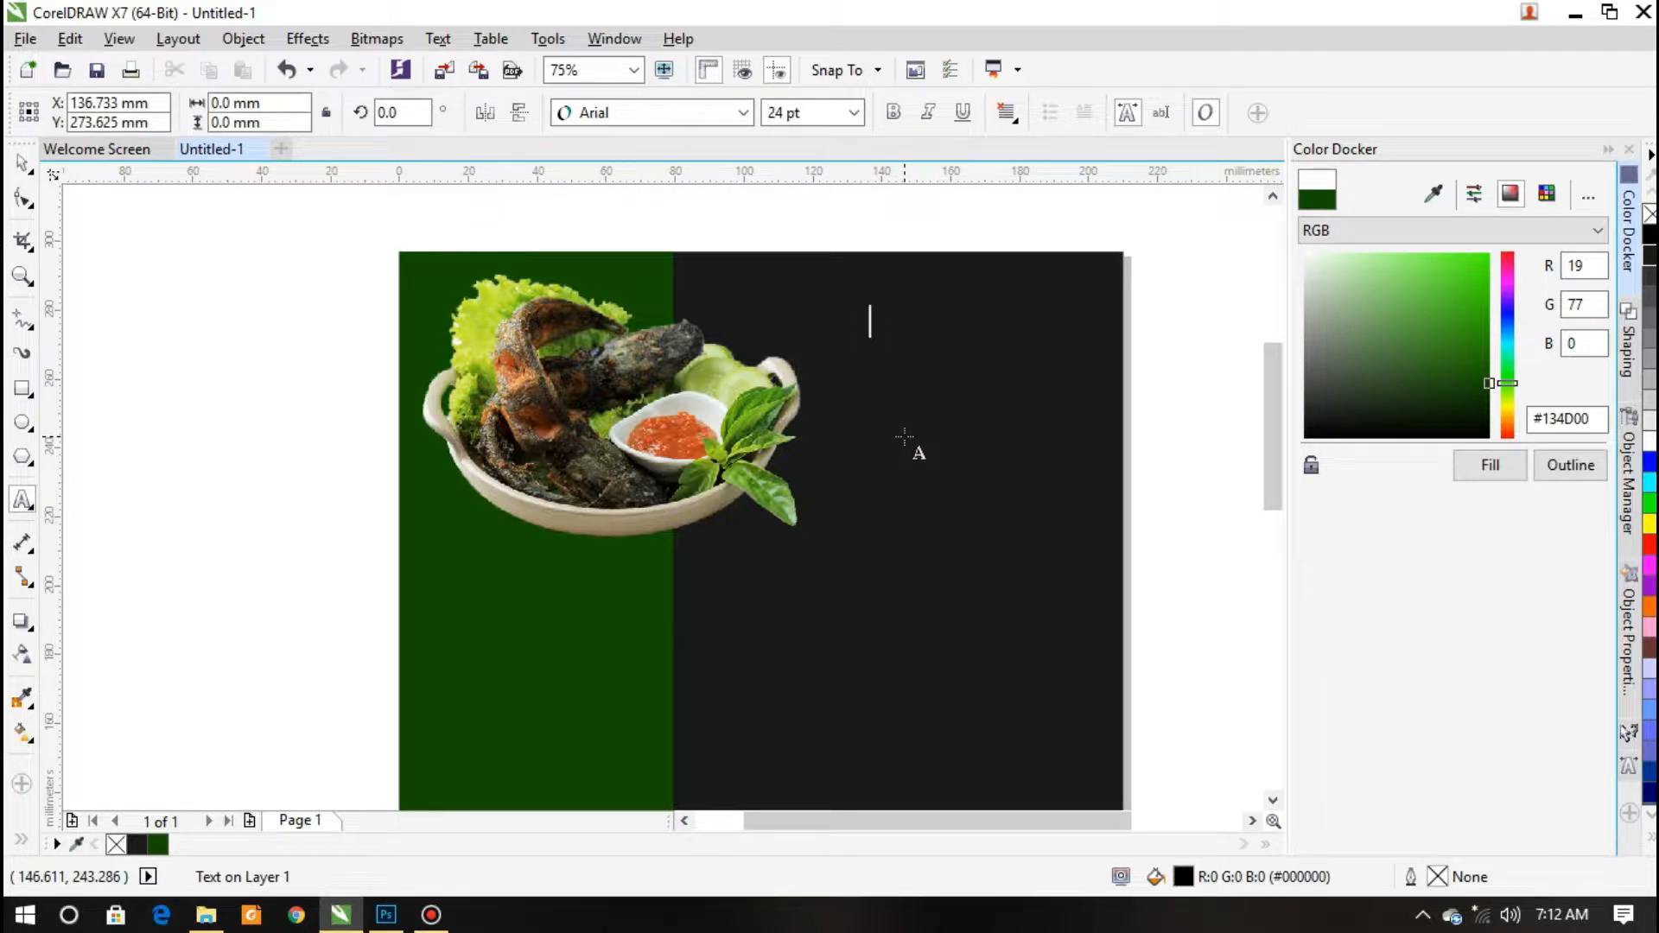
text(P)
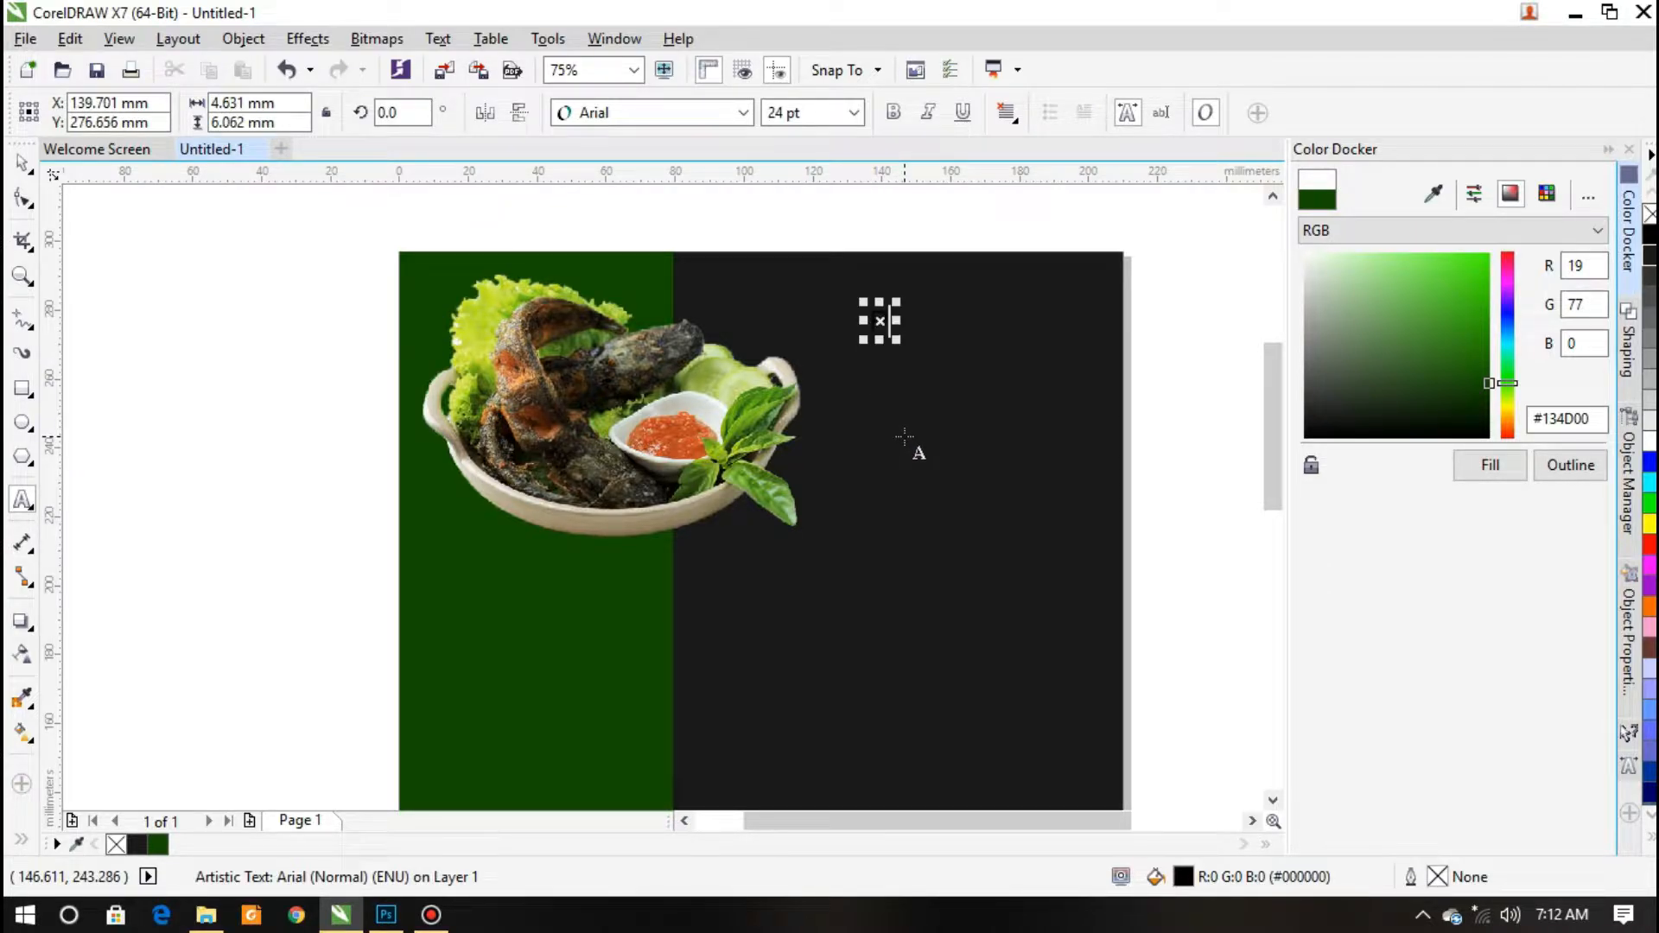
click(133, 394)
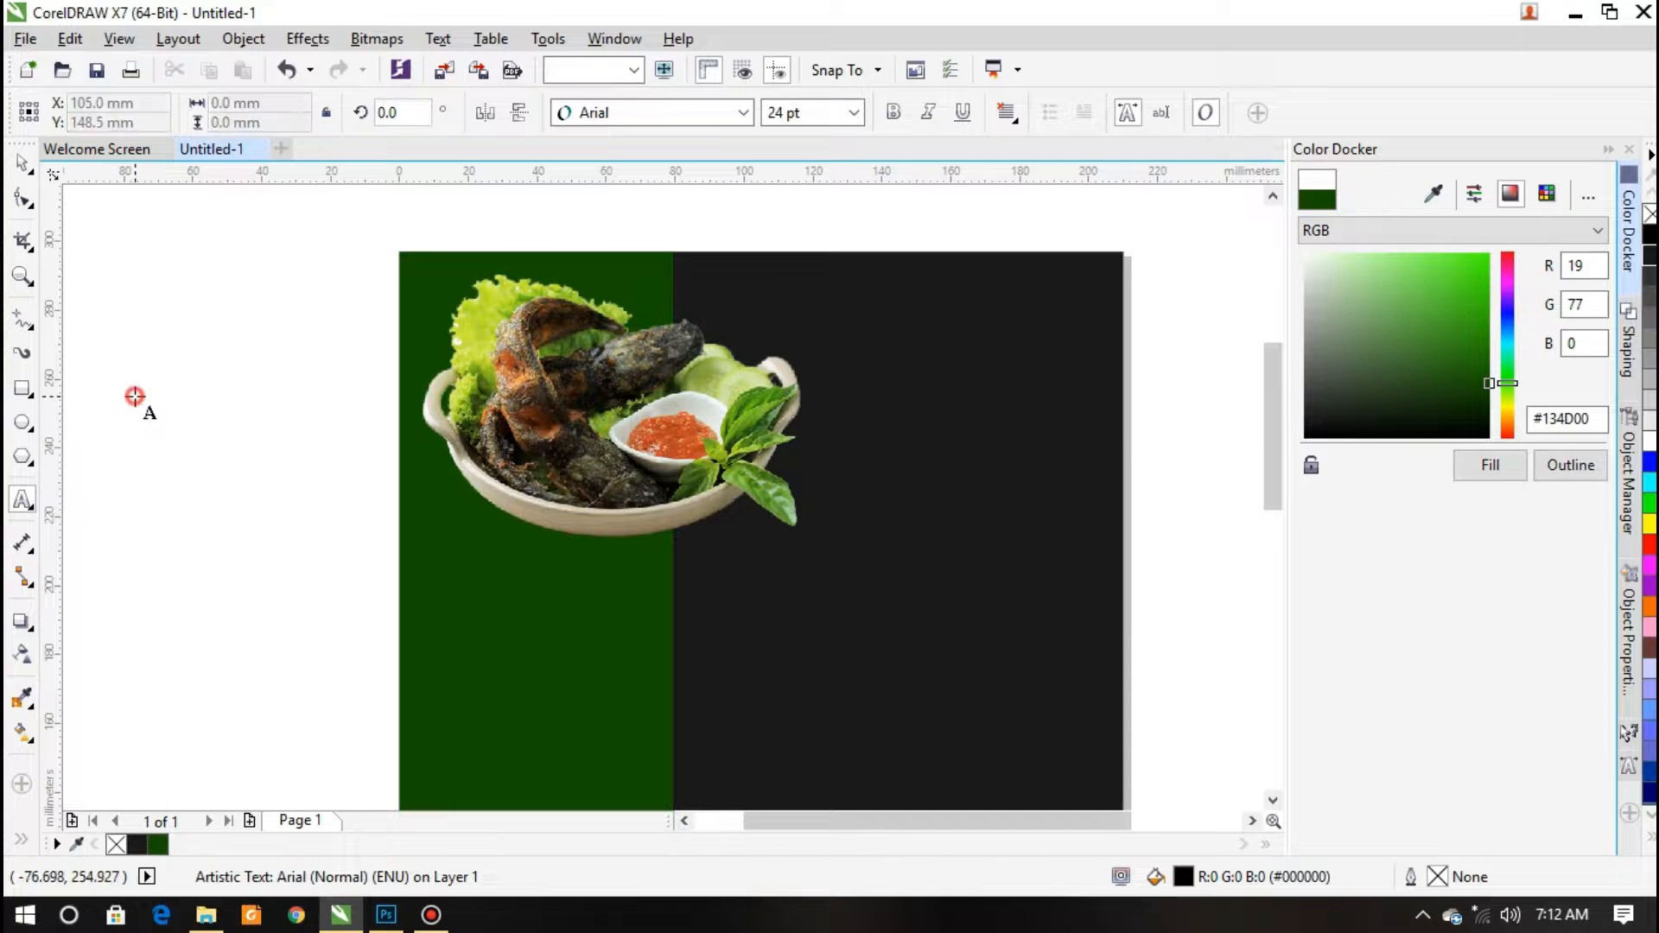
text(Pecel)
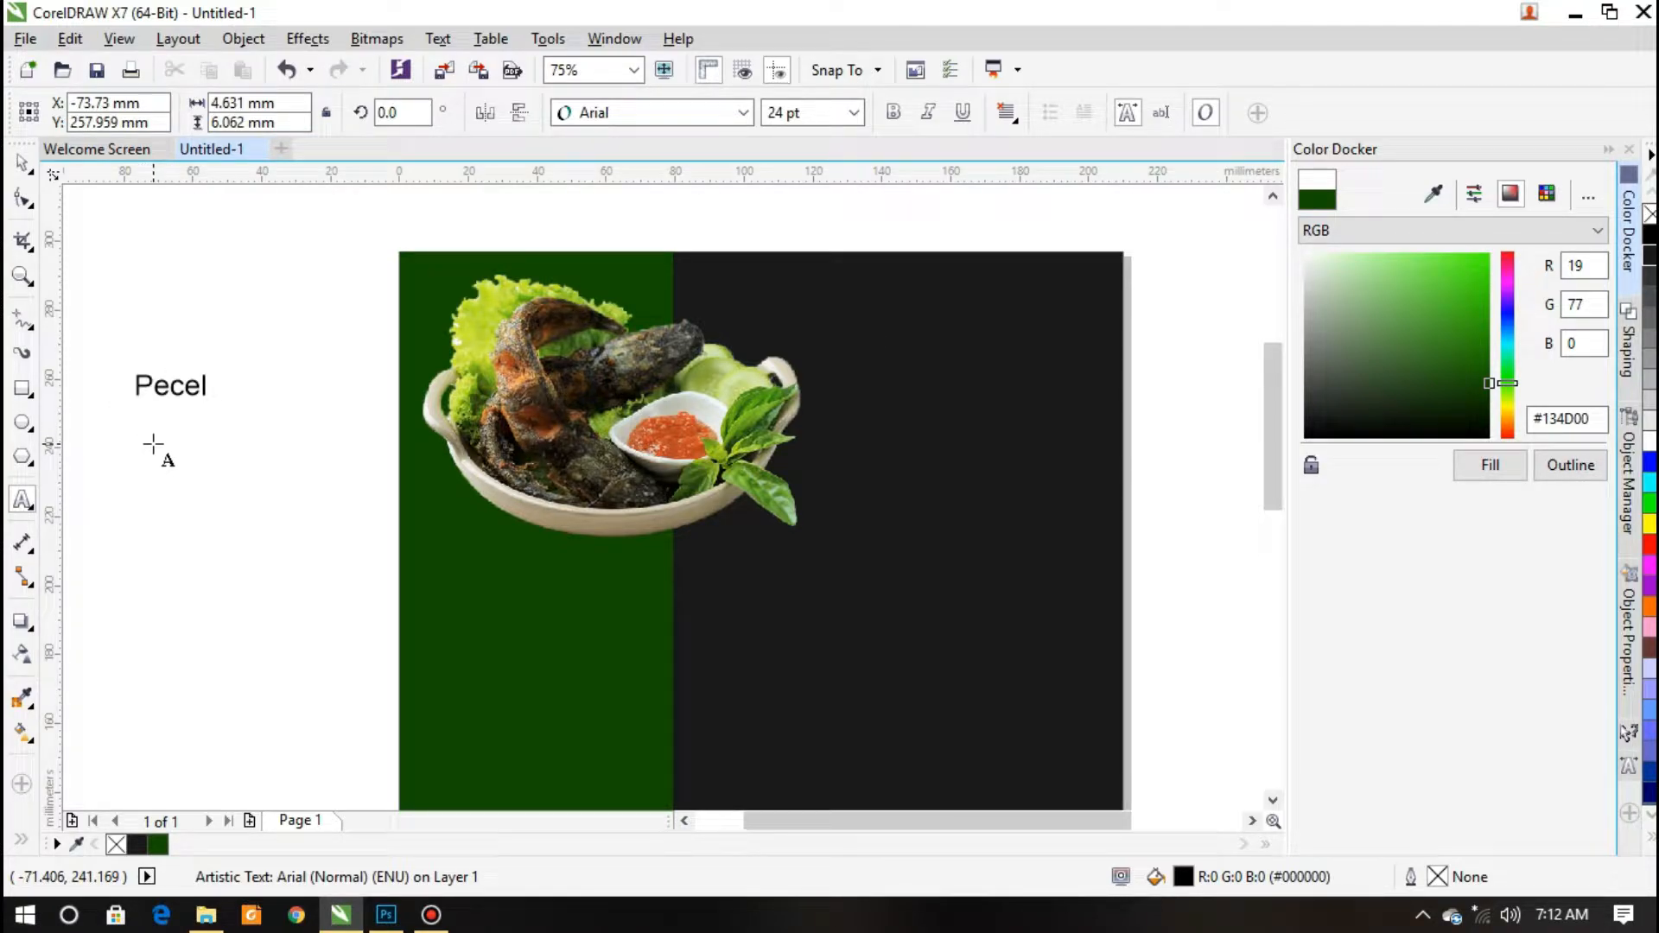
key(ctrl+space)
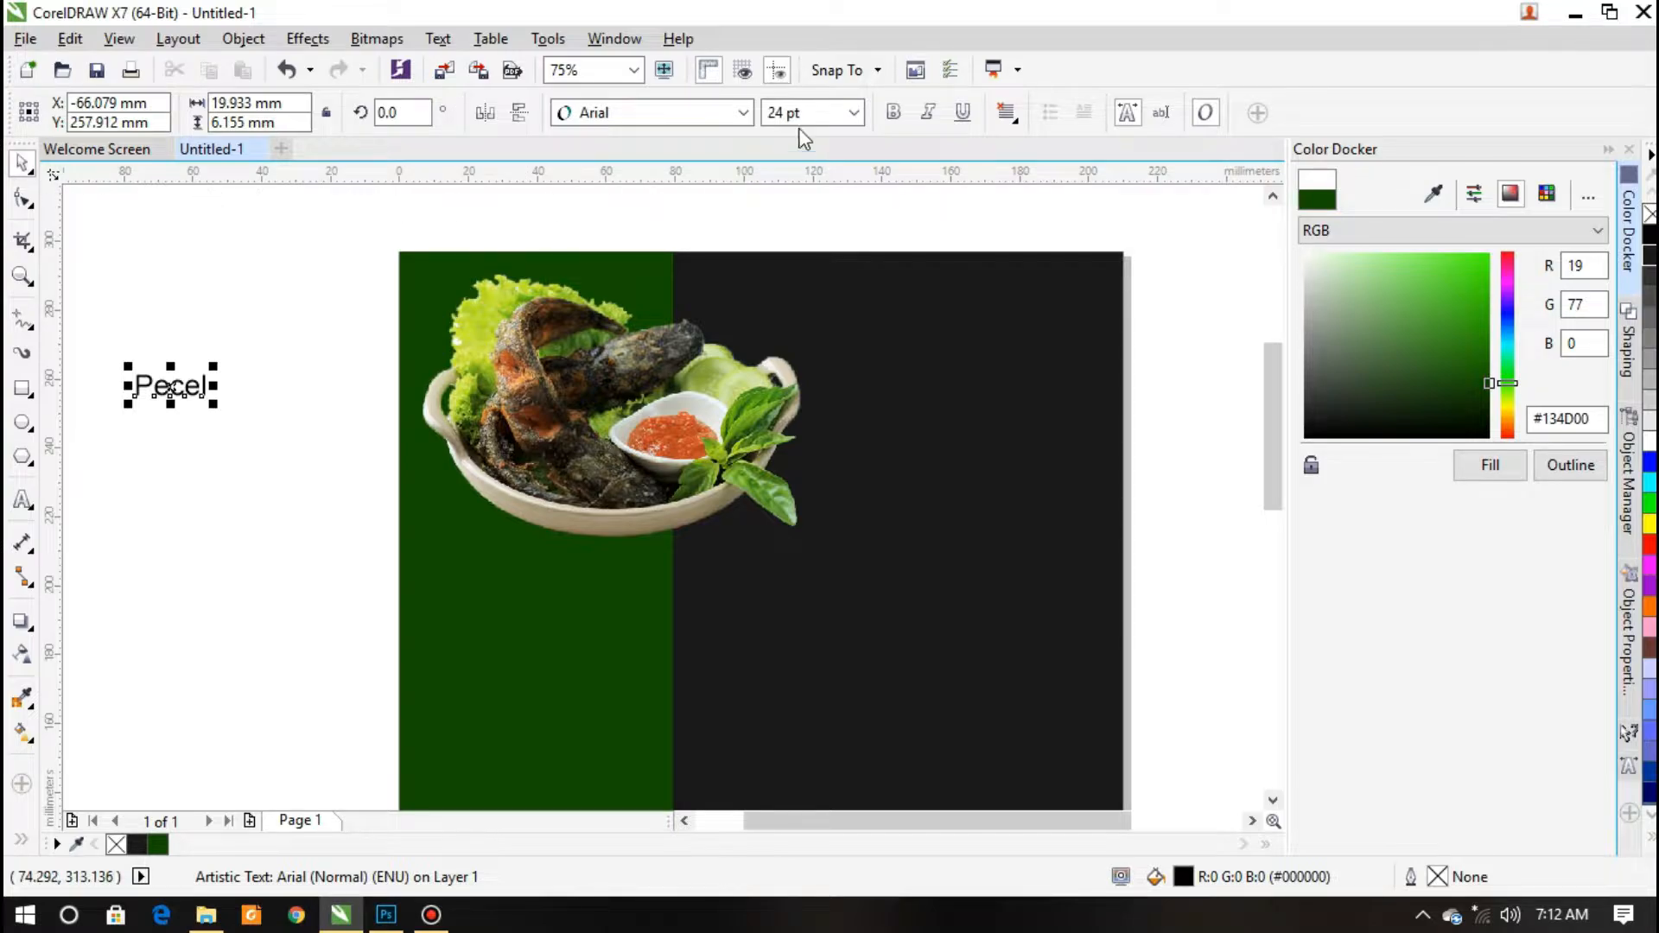
click(741, 112)
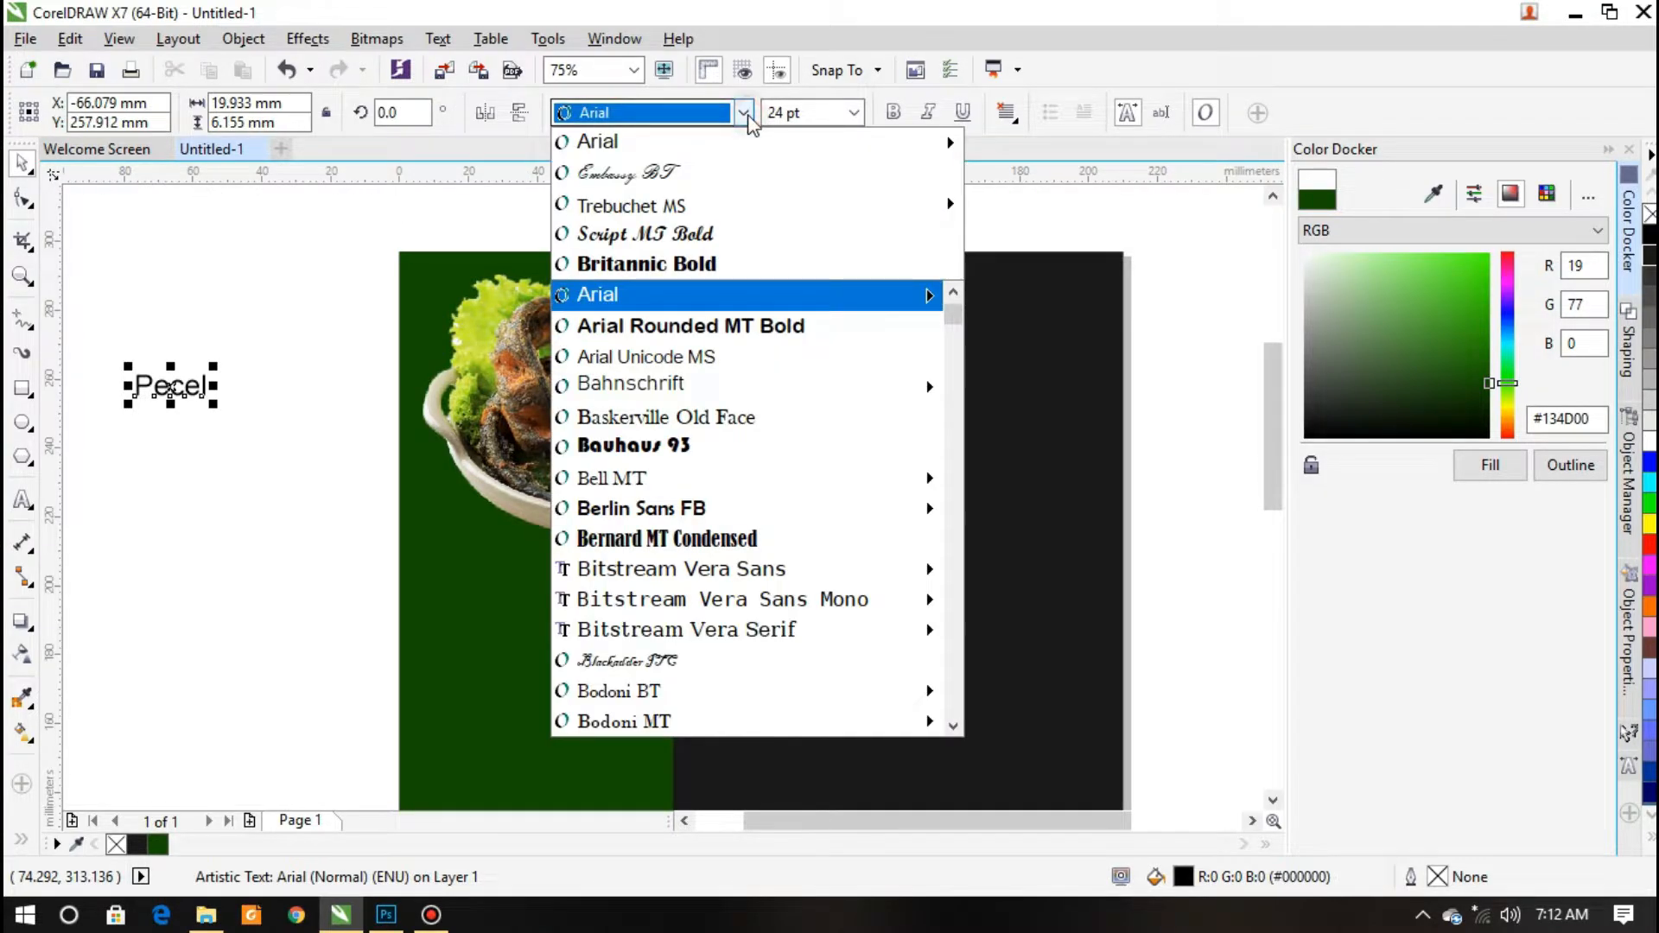
click(655, 175)
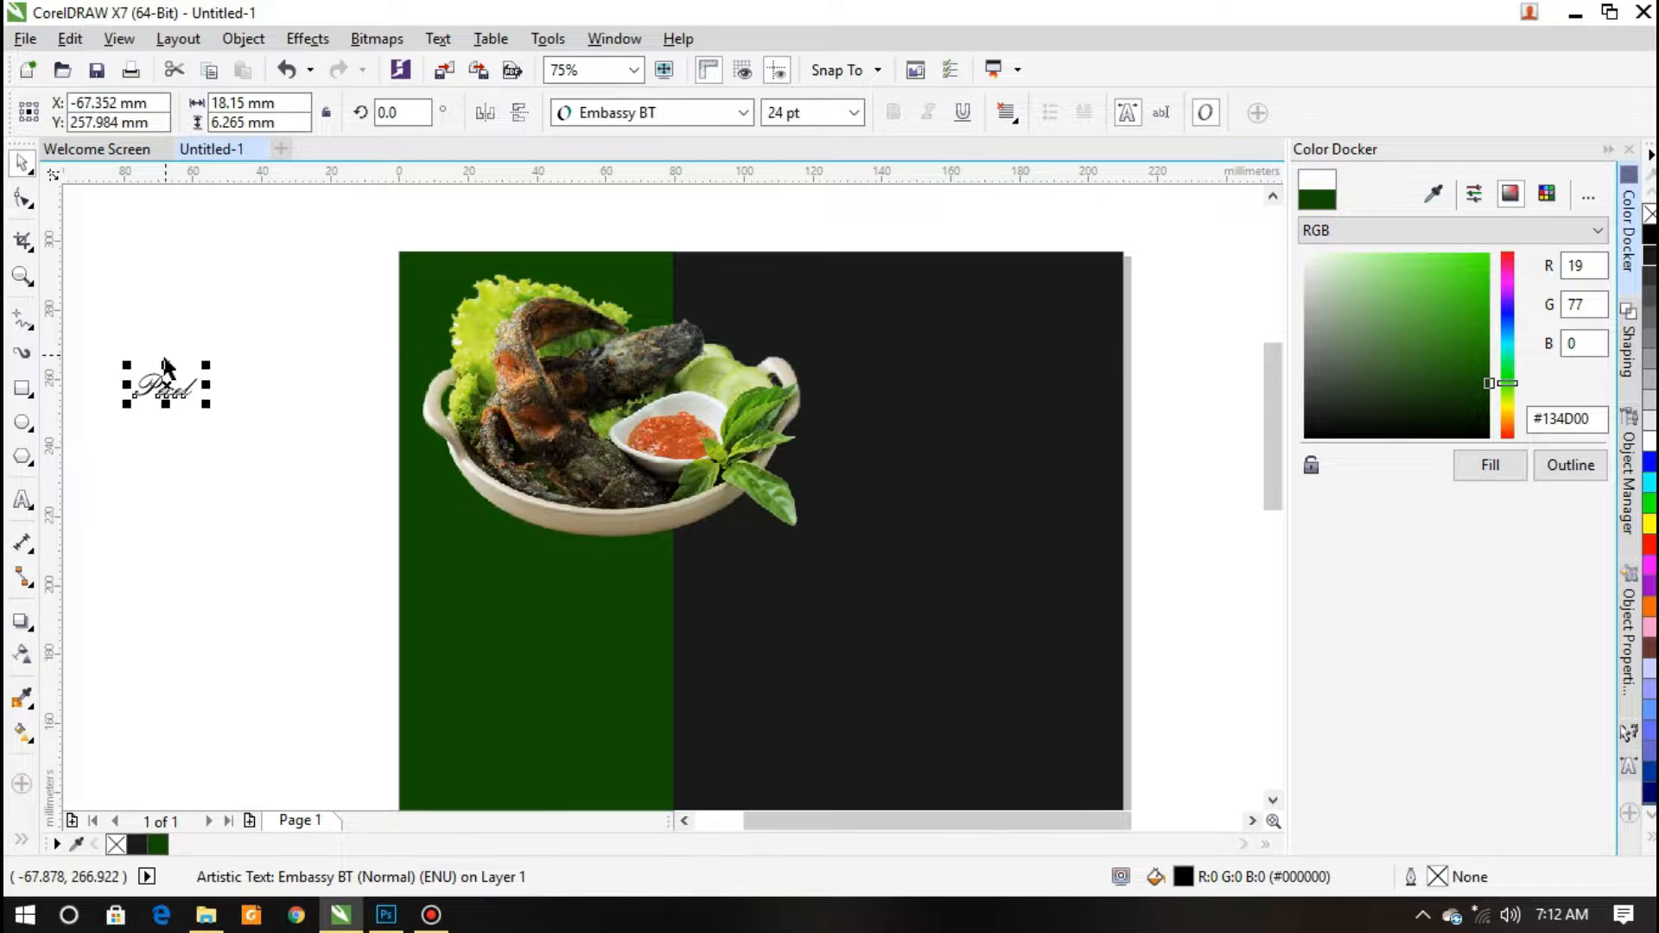
Place the "Pecel" text in white at the top of the black area and enlarge it to about 69 x 24 mm
drag(164, 372, 851, 305)
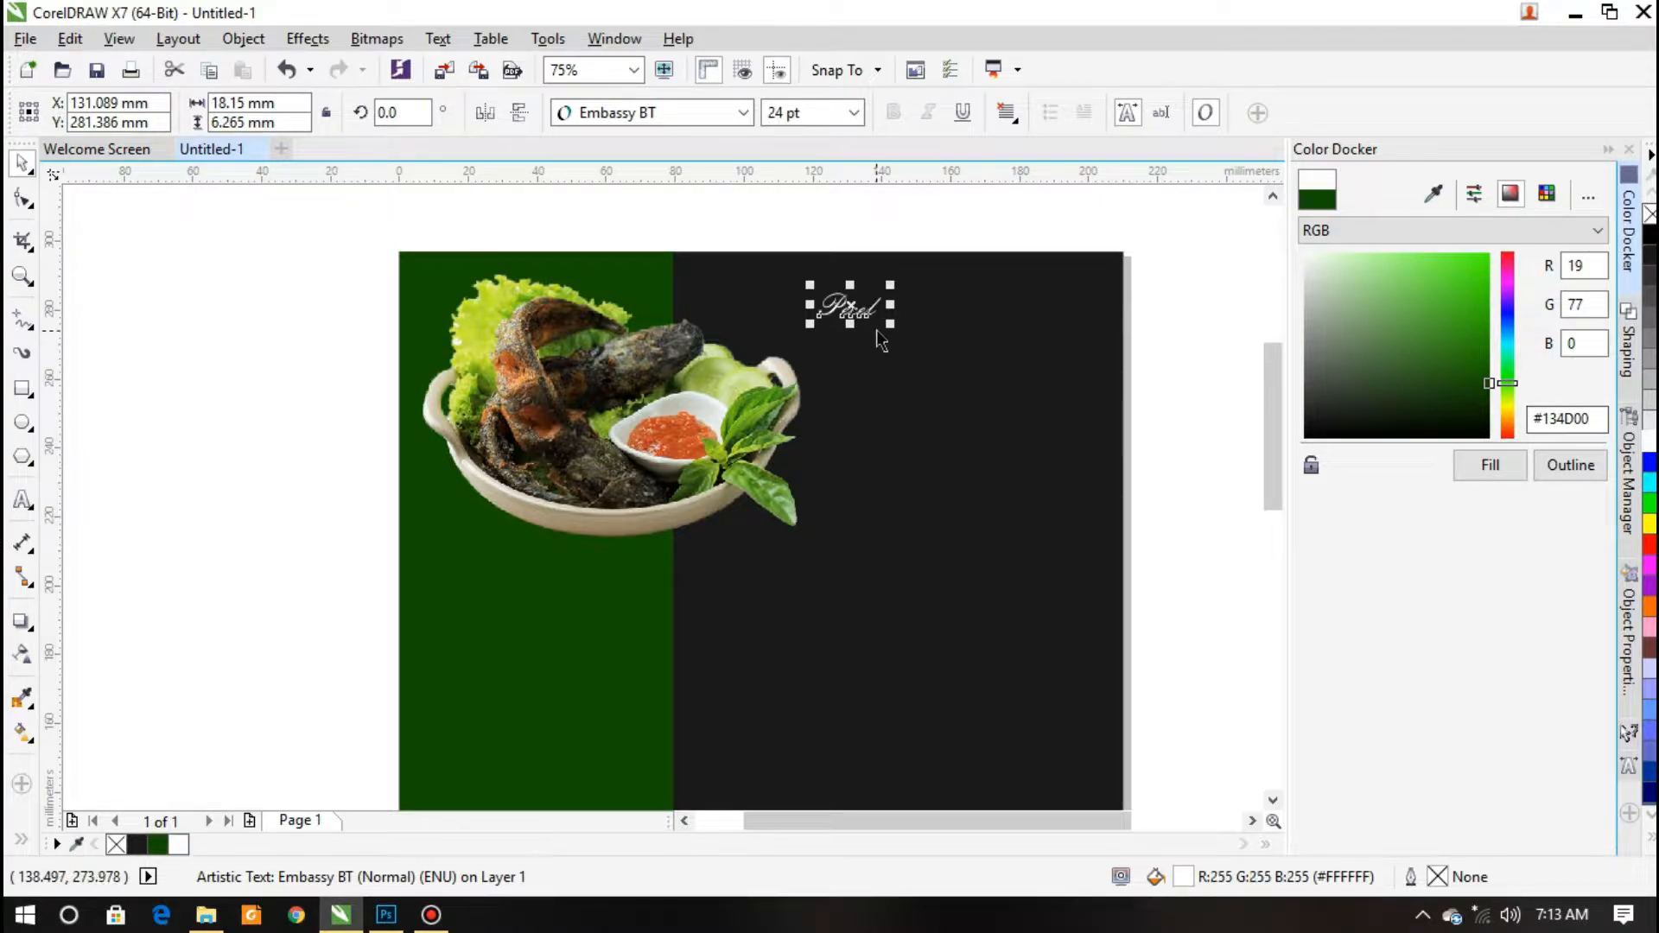
drag(891, 324, 1053, 391)
drag(941, 334, 855, 304)
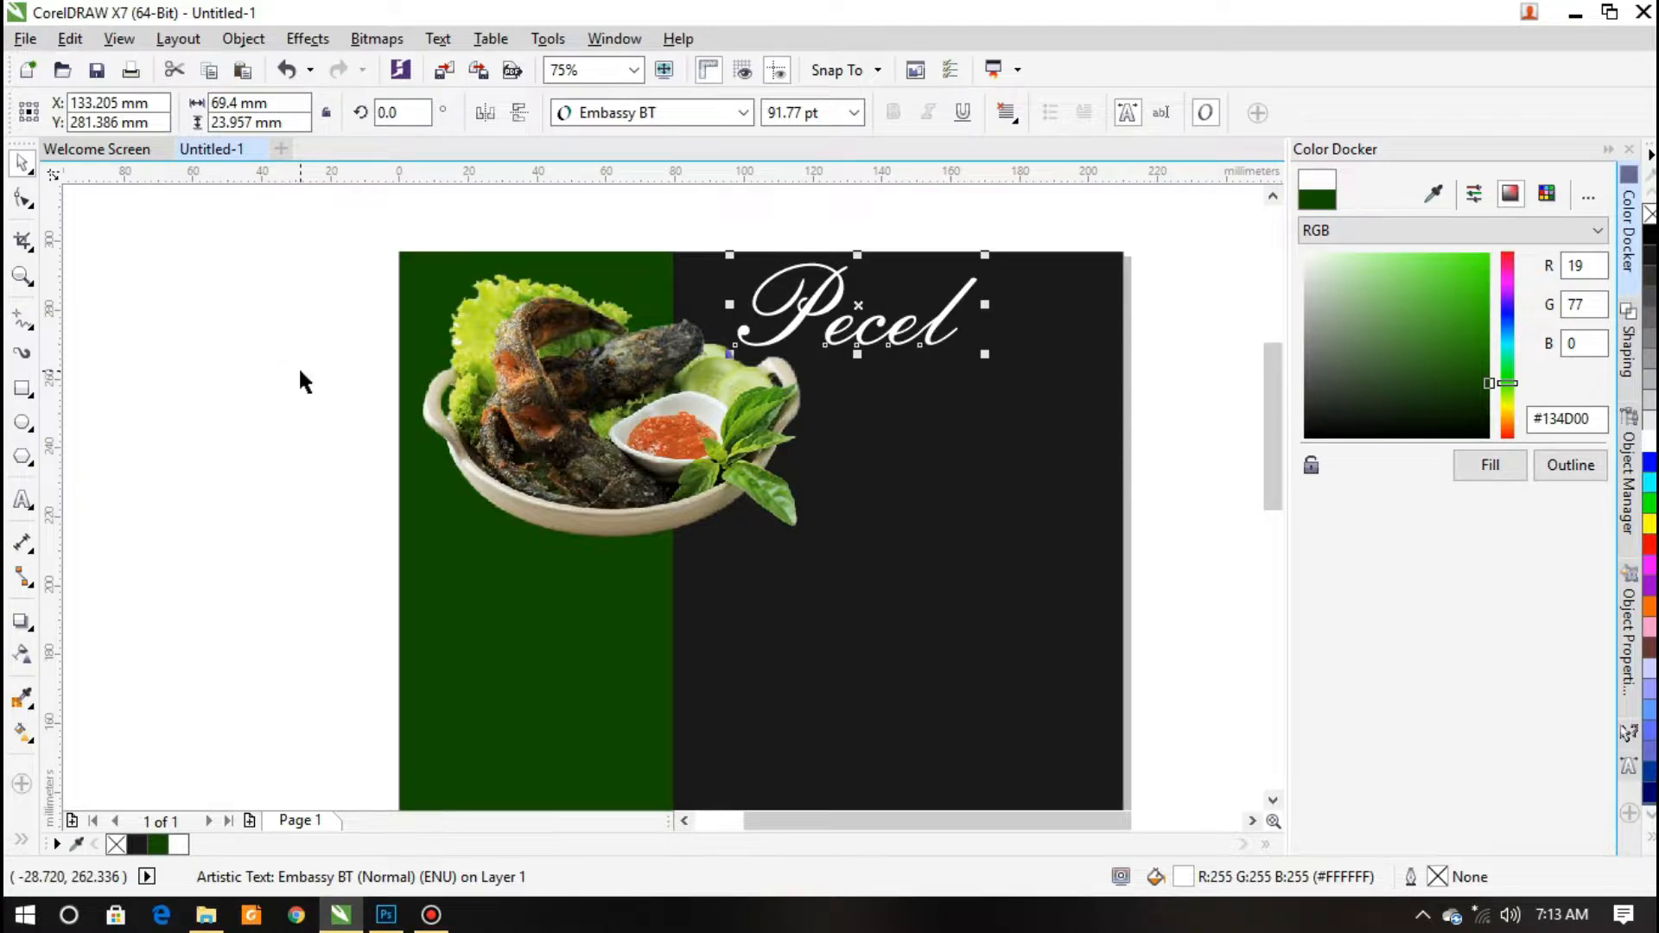
Duplicate the "Pecel" text slightly below and to the right, and change the copy's wording to "Lele"
drag(858, 307, 927, 379)
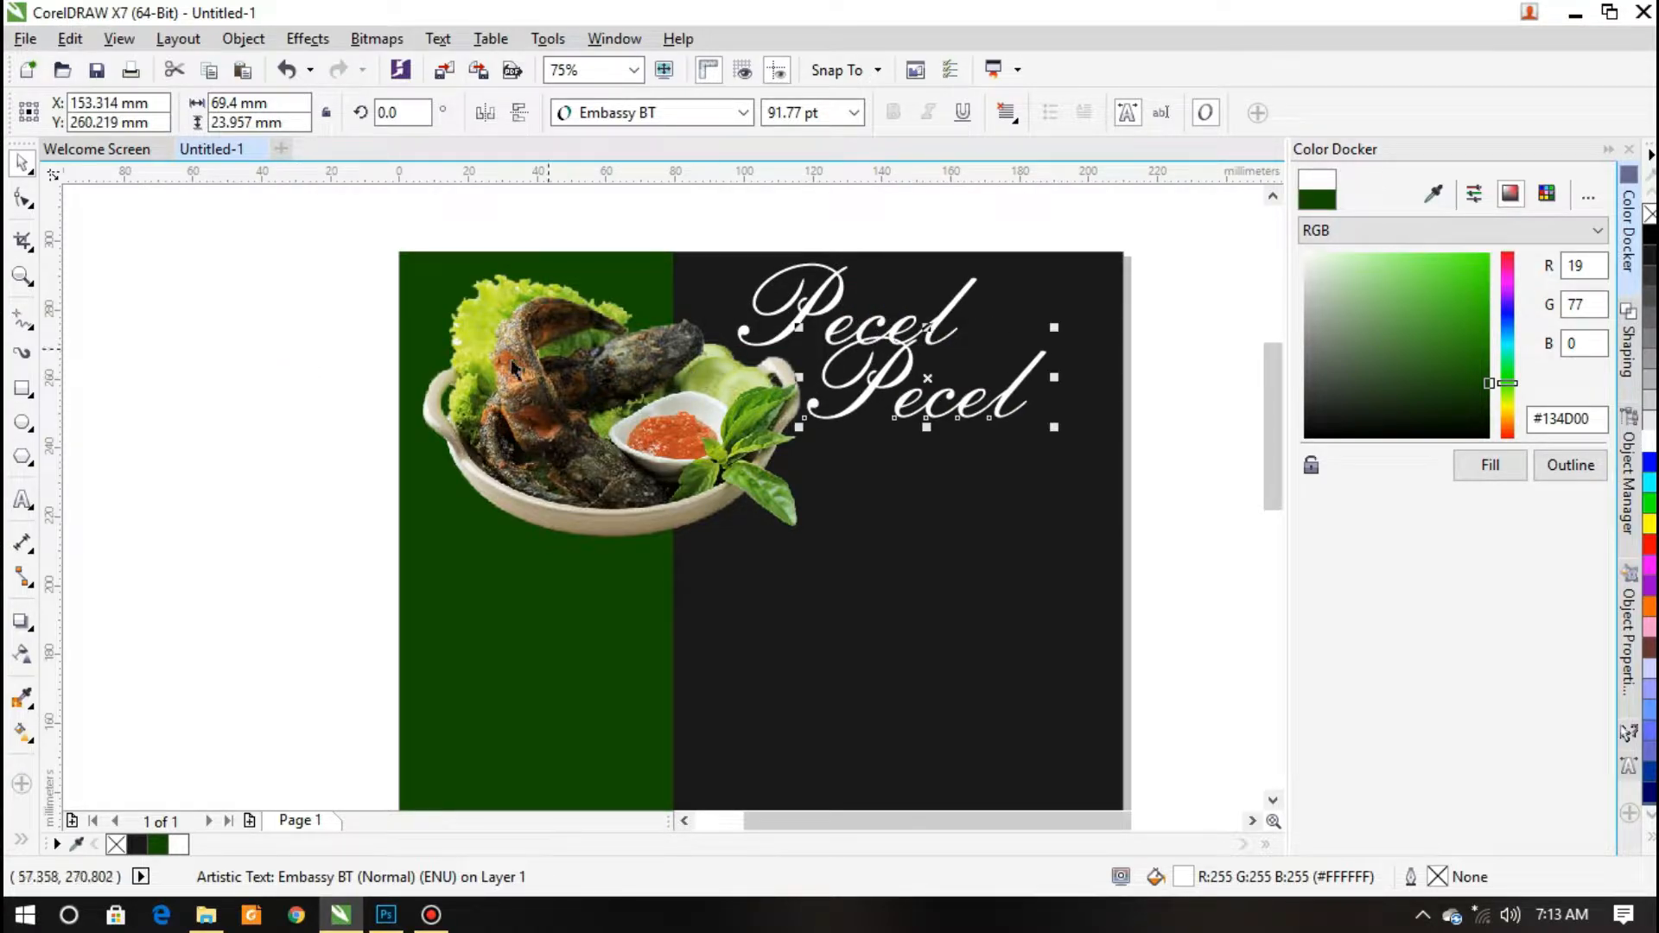
click(24, 499)
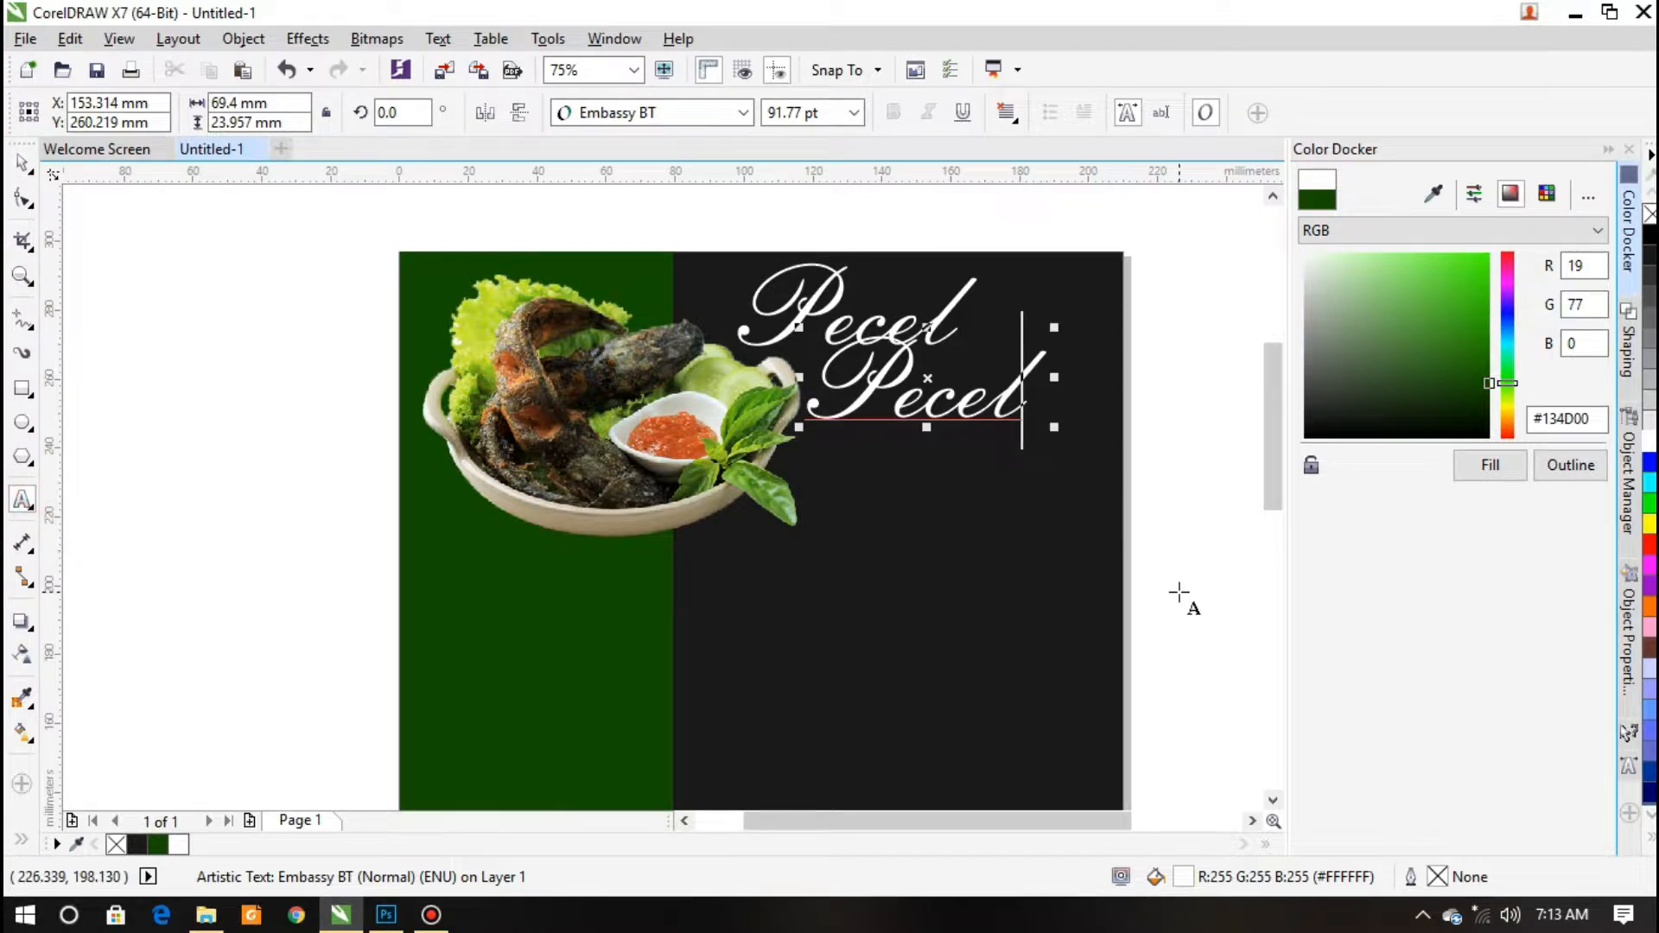
key(BackSpace)
key(BackSpace)
key(BackSpace)
key(BackSpace)
key(BackSpace)
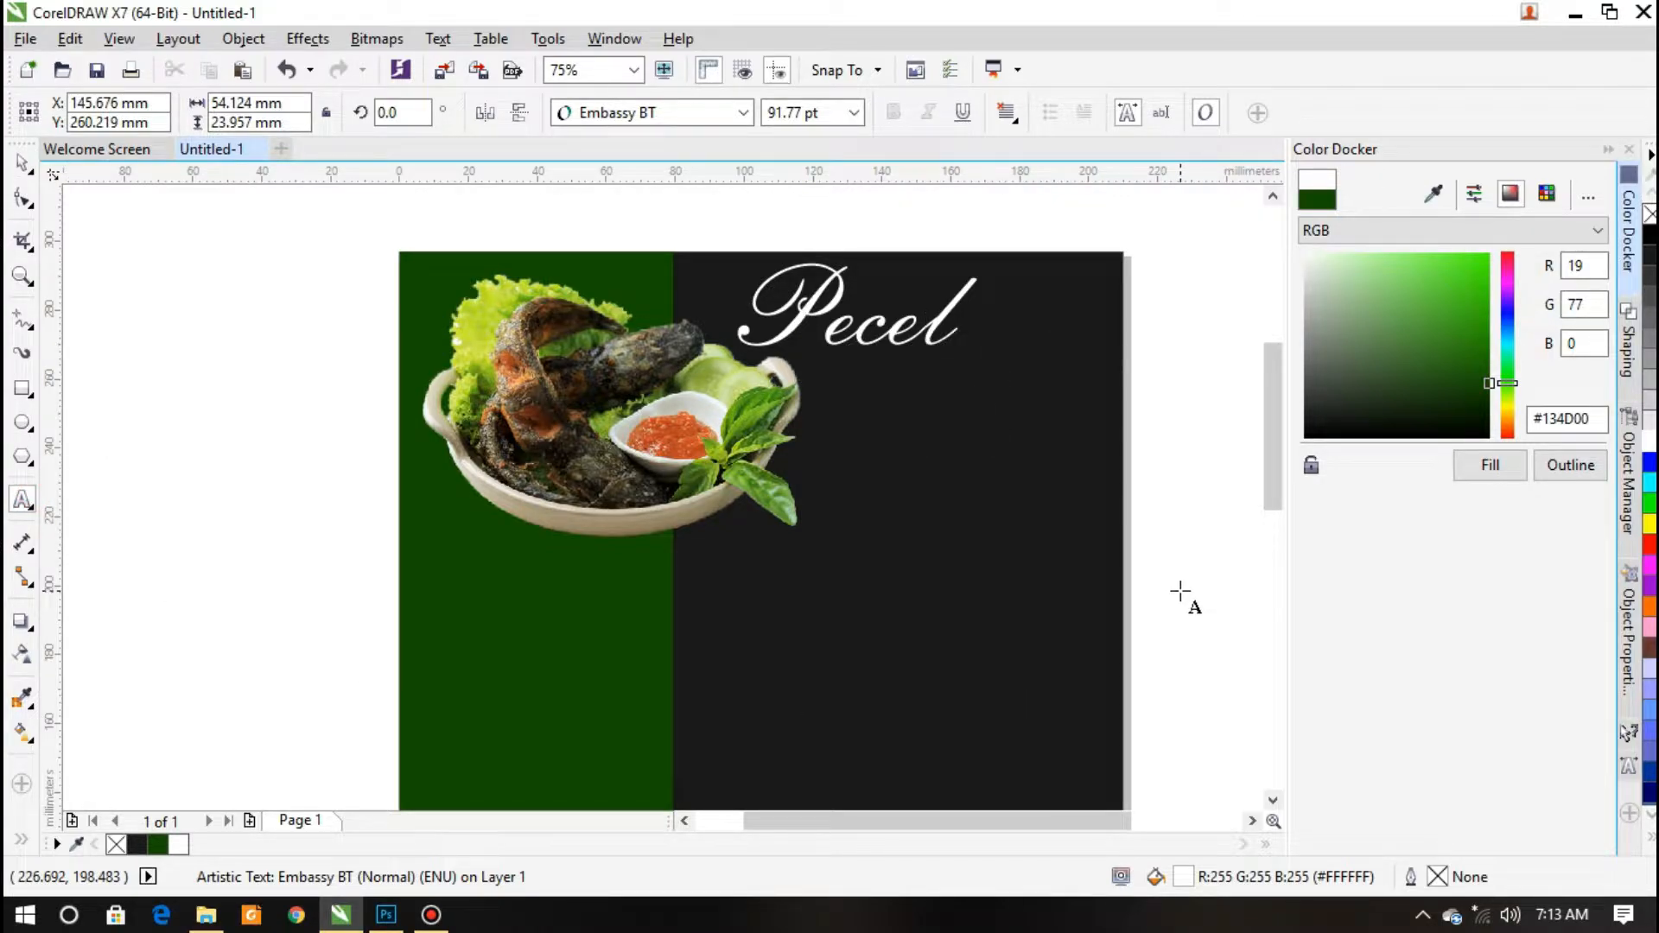
text(Lele)
click(21, 165)
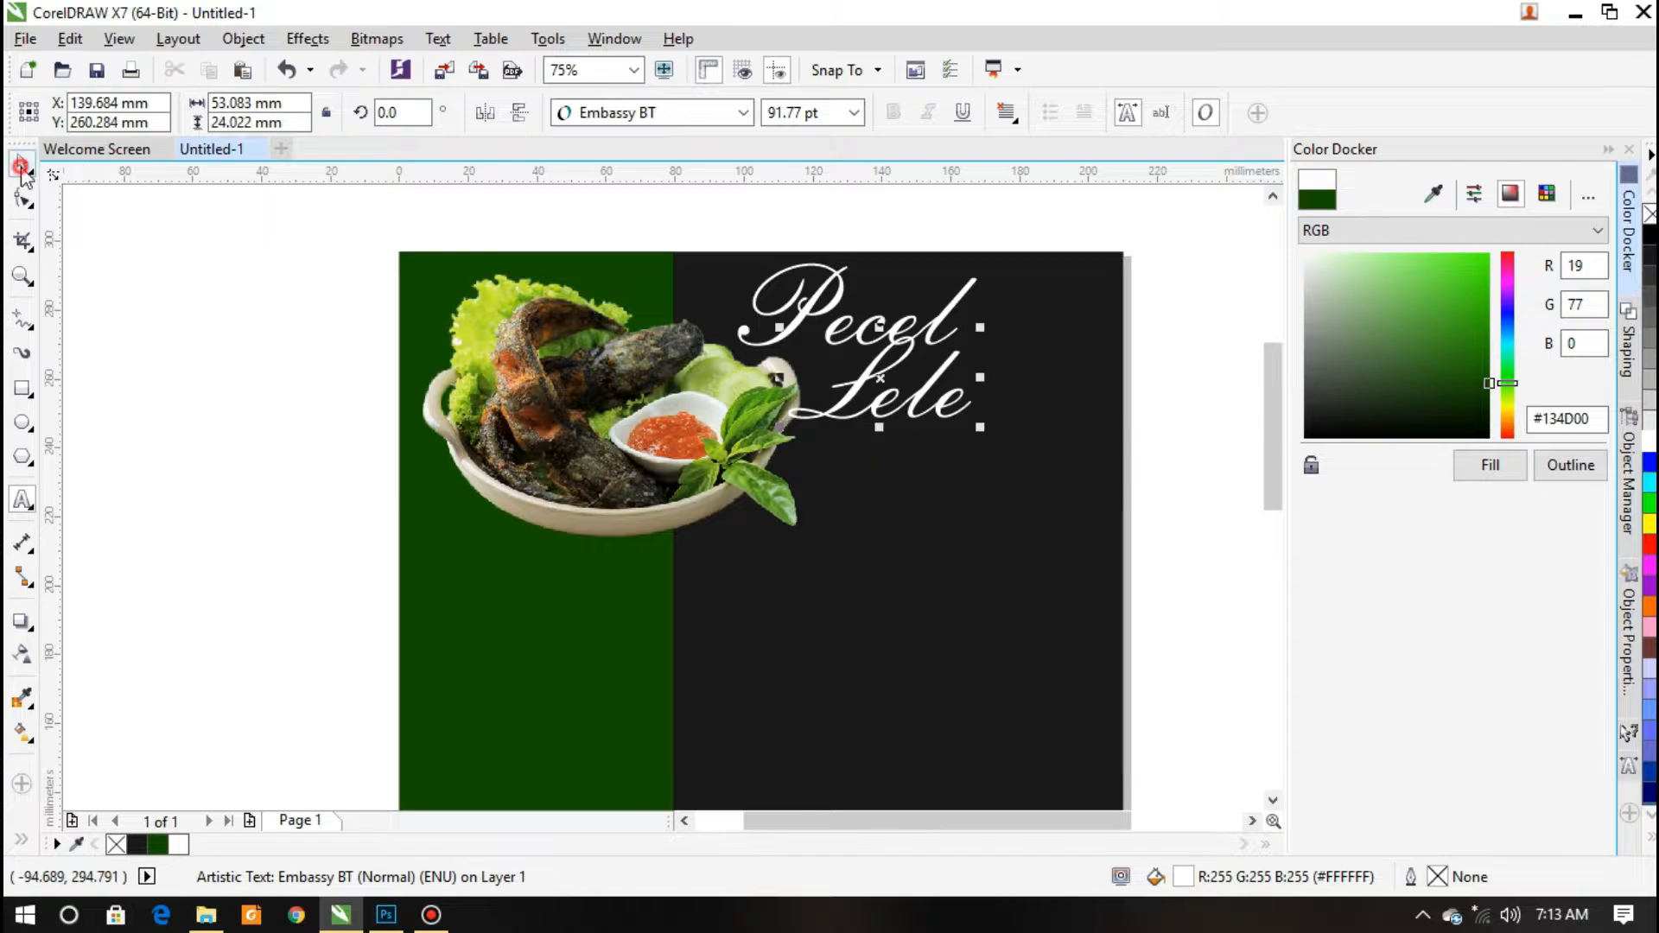
Reposition "Lele" and "Pecel" further right so the L of "Lele" tucks under the end of "Pecel"
drag(928, 394, 1002, 381)
scroll(1002, 381, up, 2)
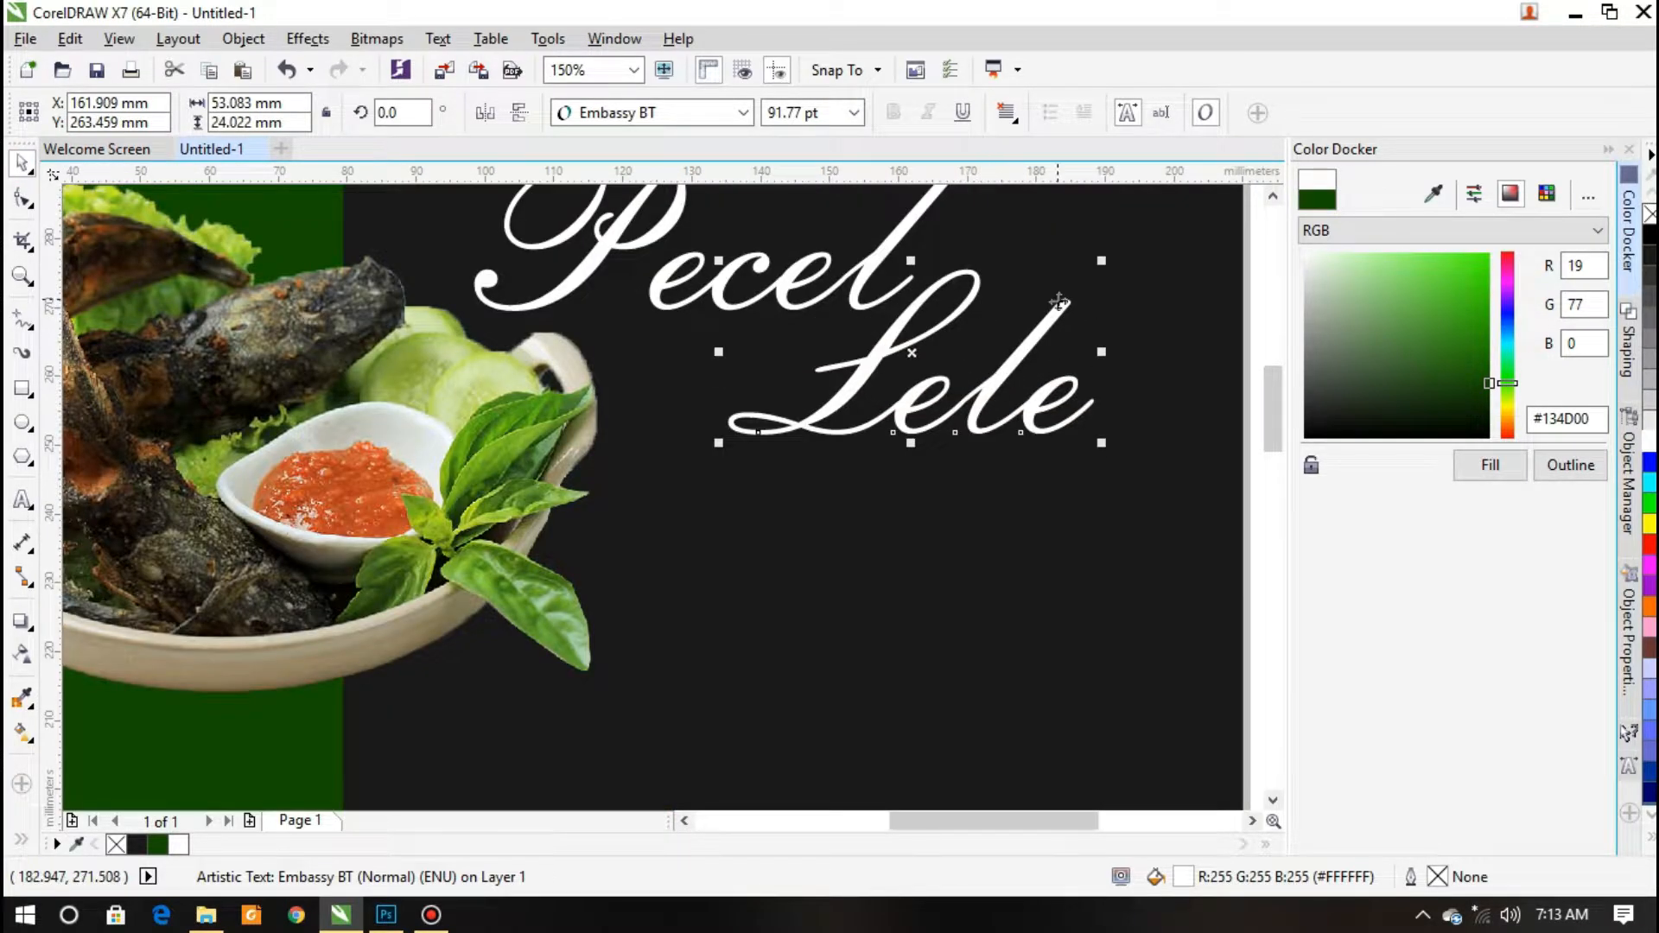
drag(1059, 302, 848, 435)
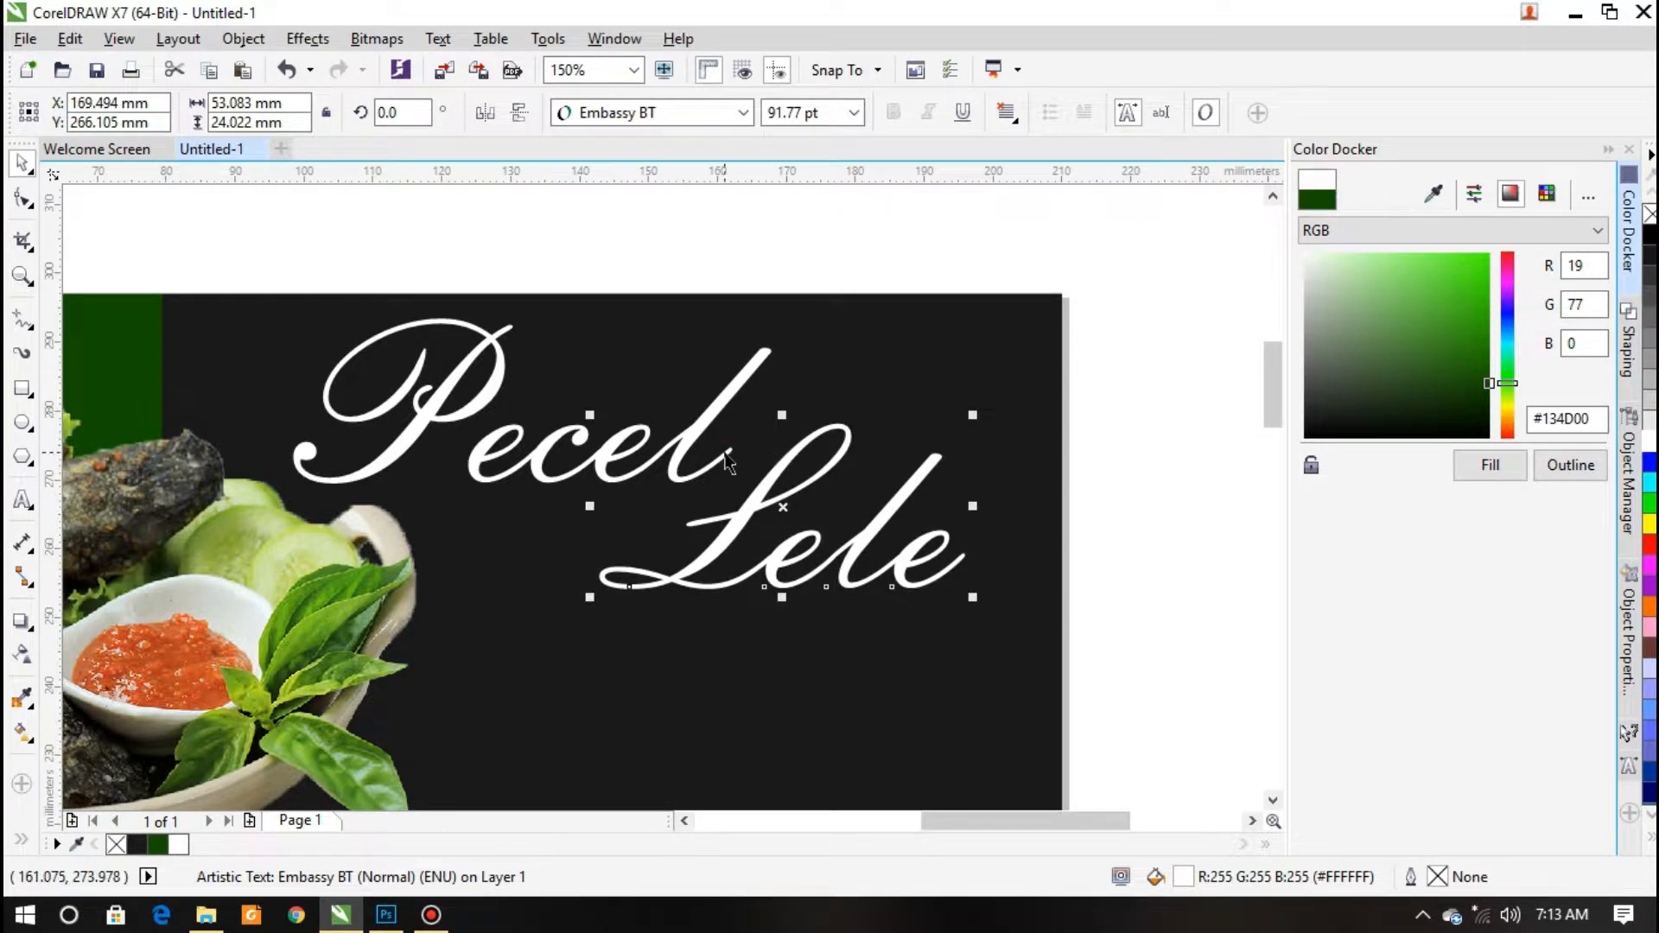
drag(726, 456, 783, 461)
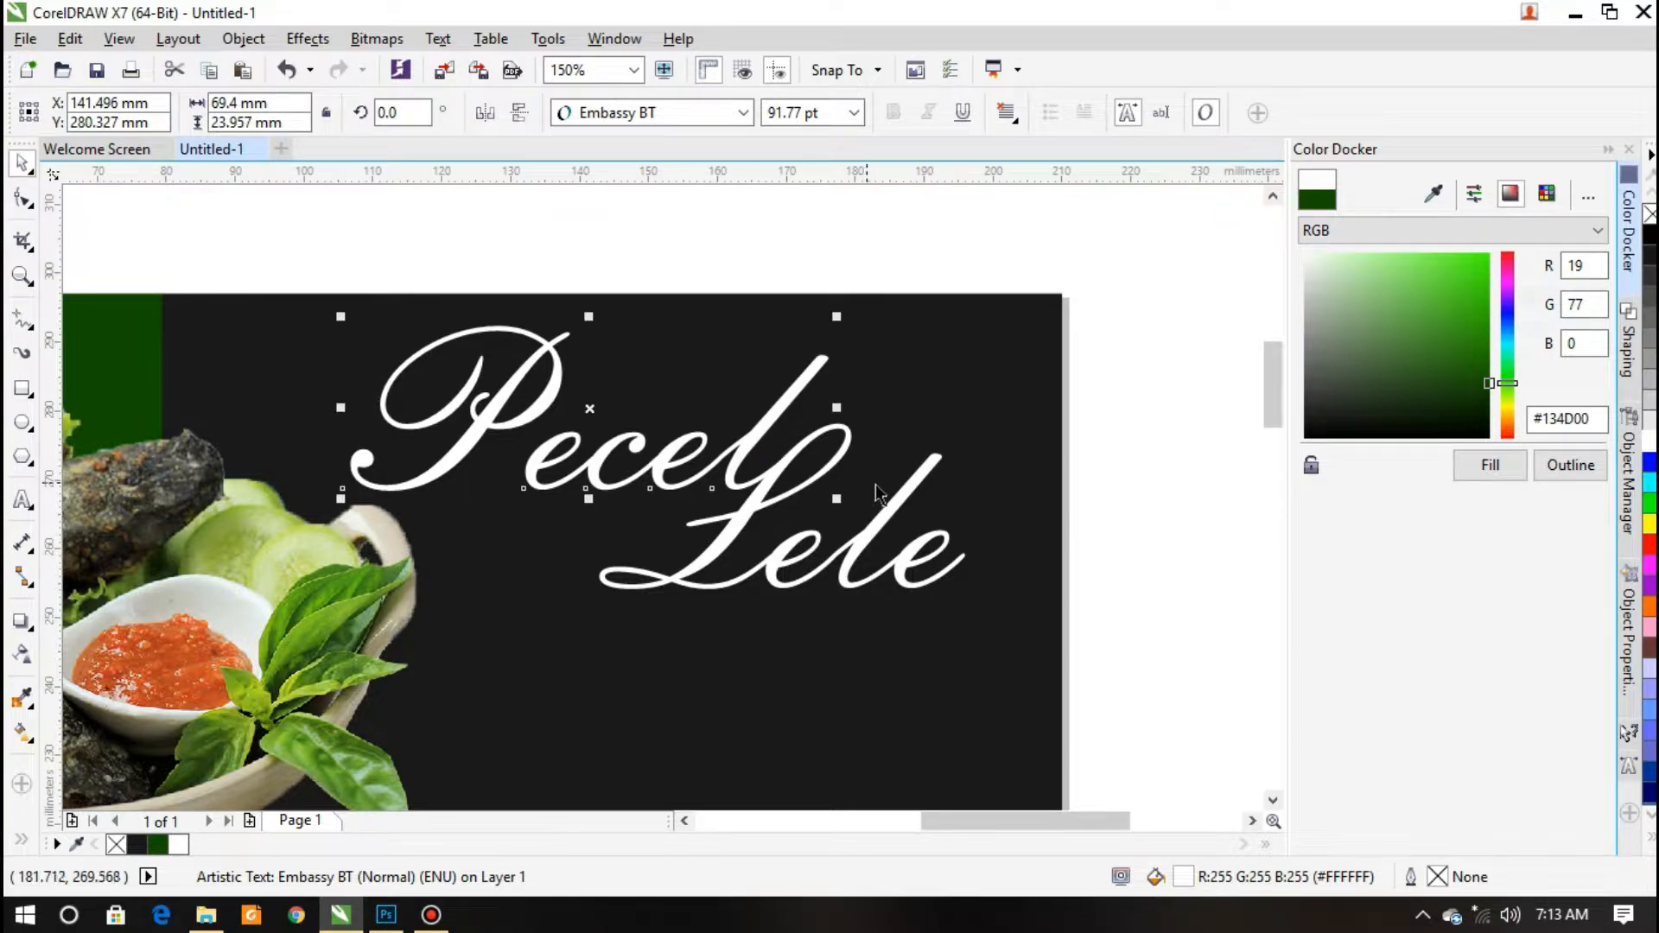
click(977, 233)
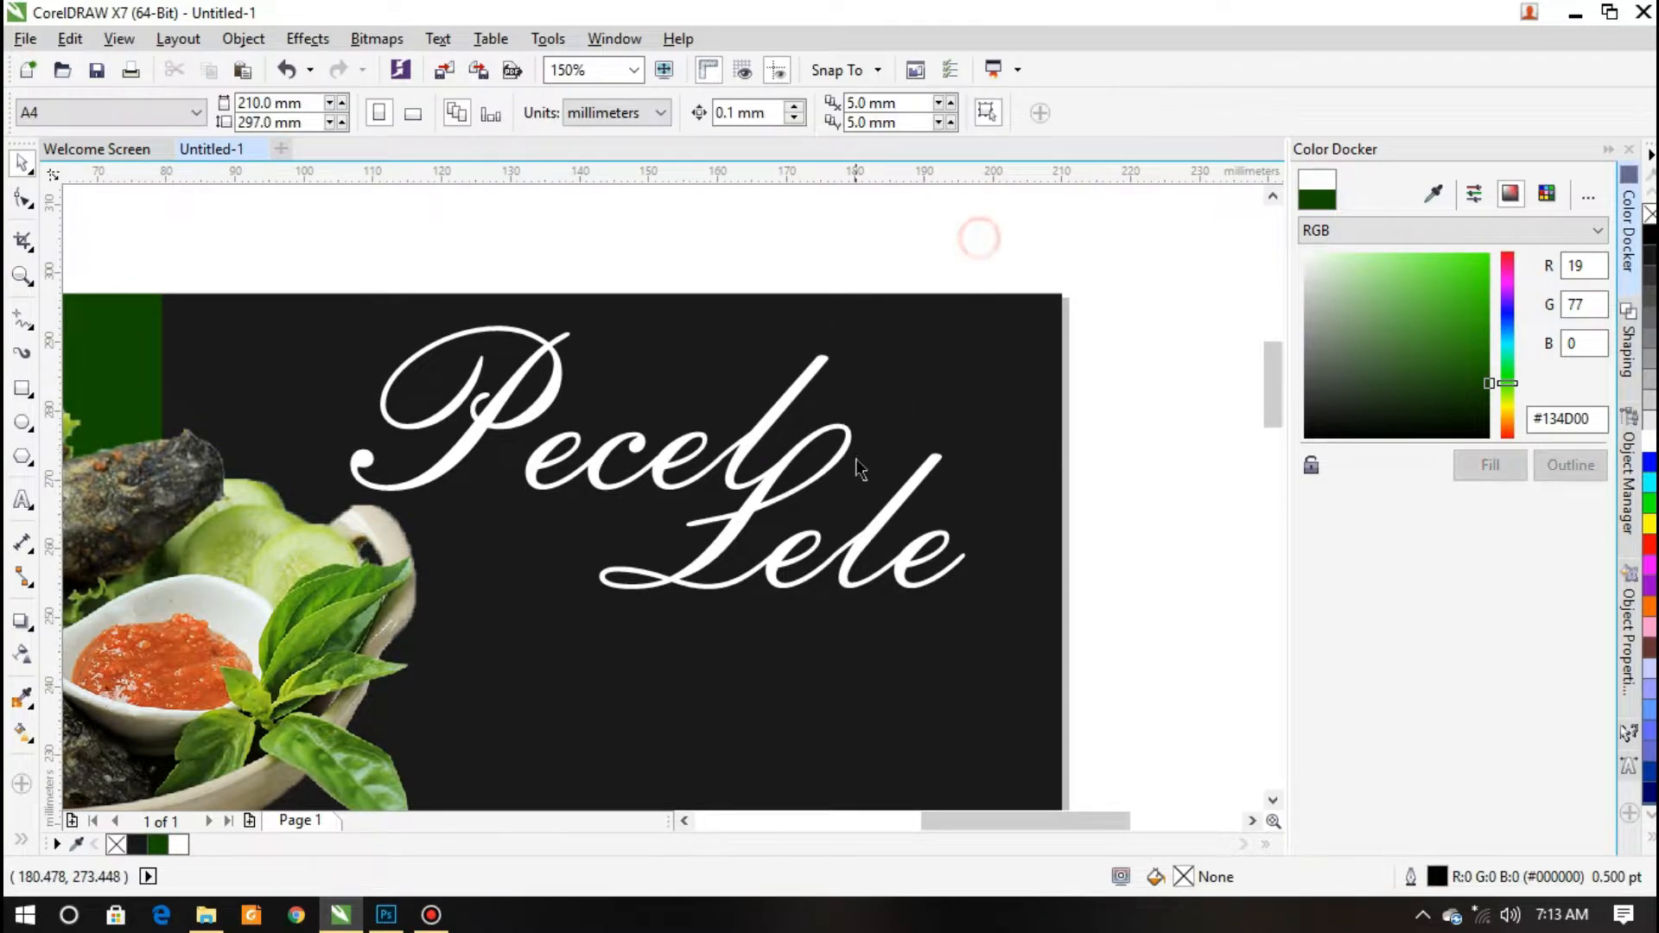
Draw a thin rectangle about 85 x 0.7 mm beneath "Lele" and fill it with the dark green #134D00
key(F3)
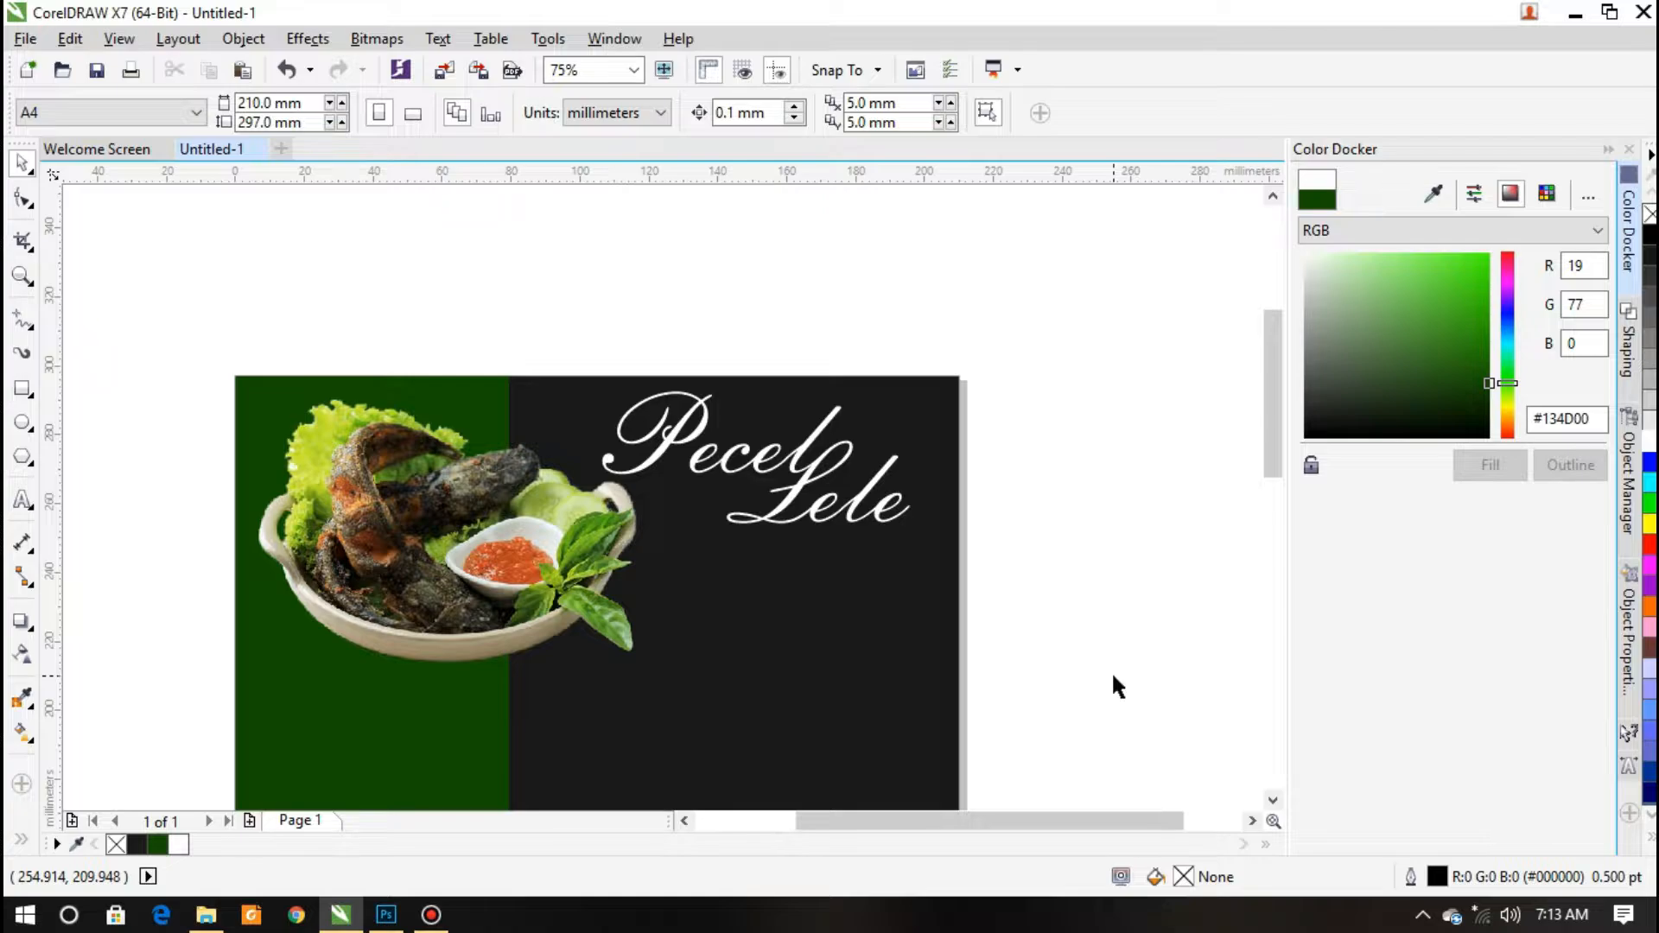
scroll(759, 563, down, 1)
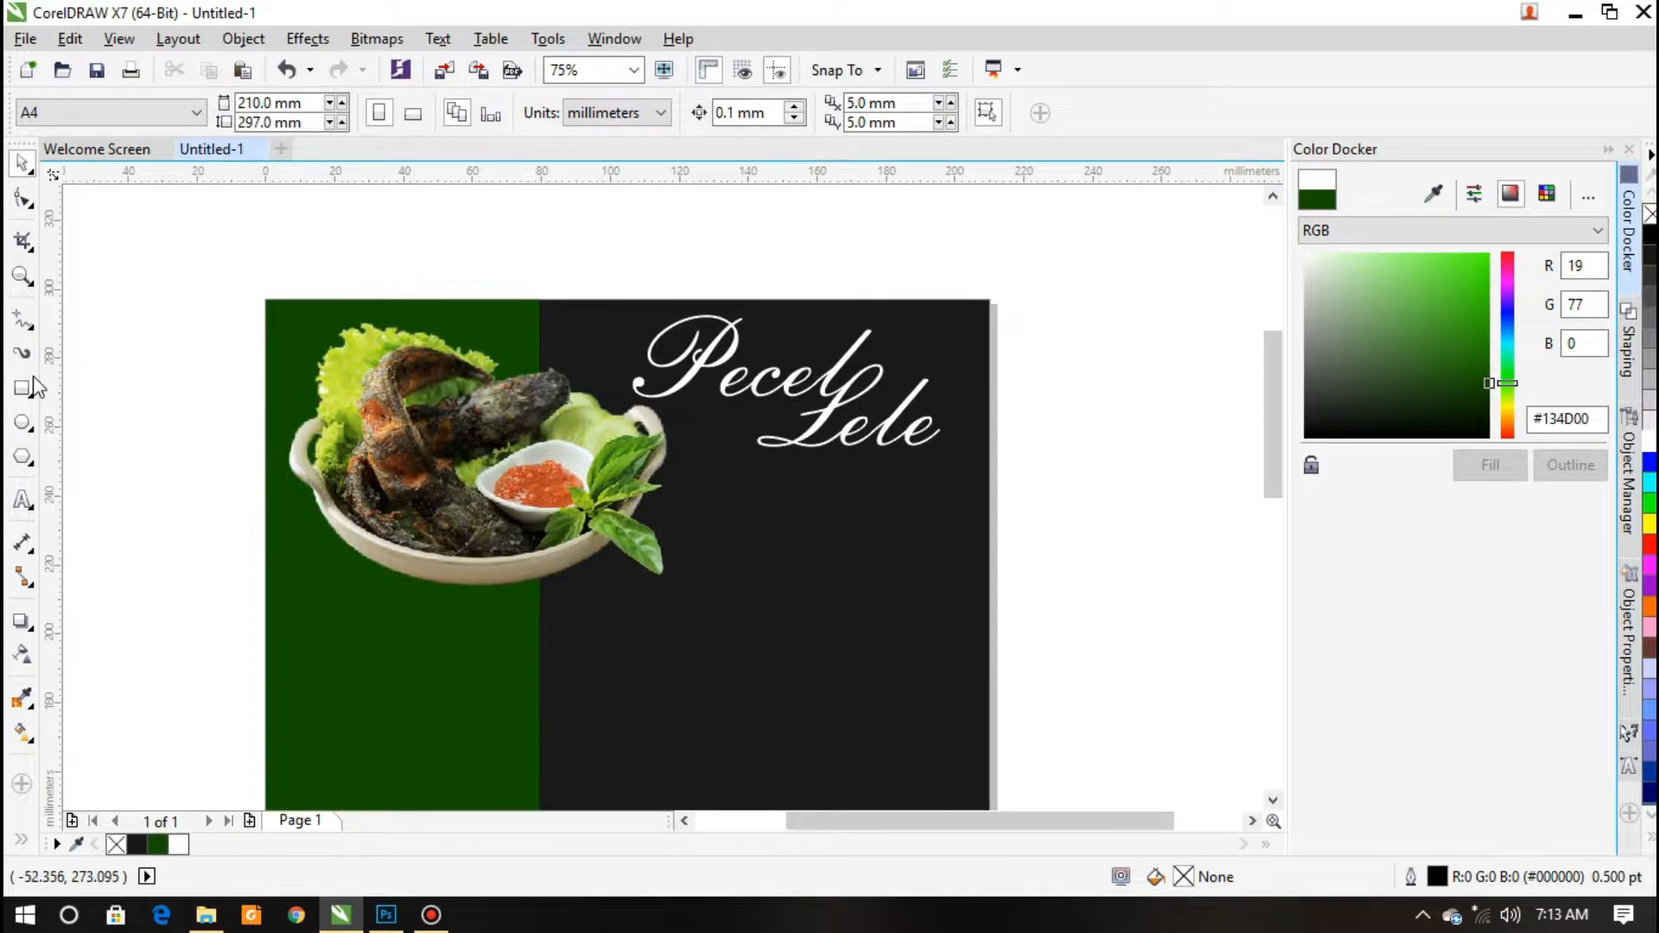
click(33, 389)
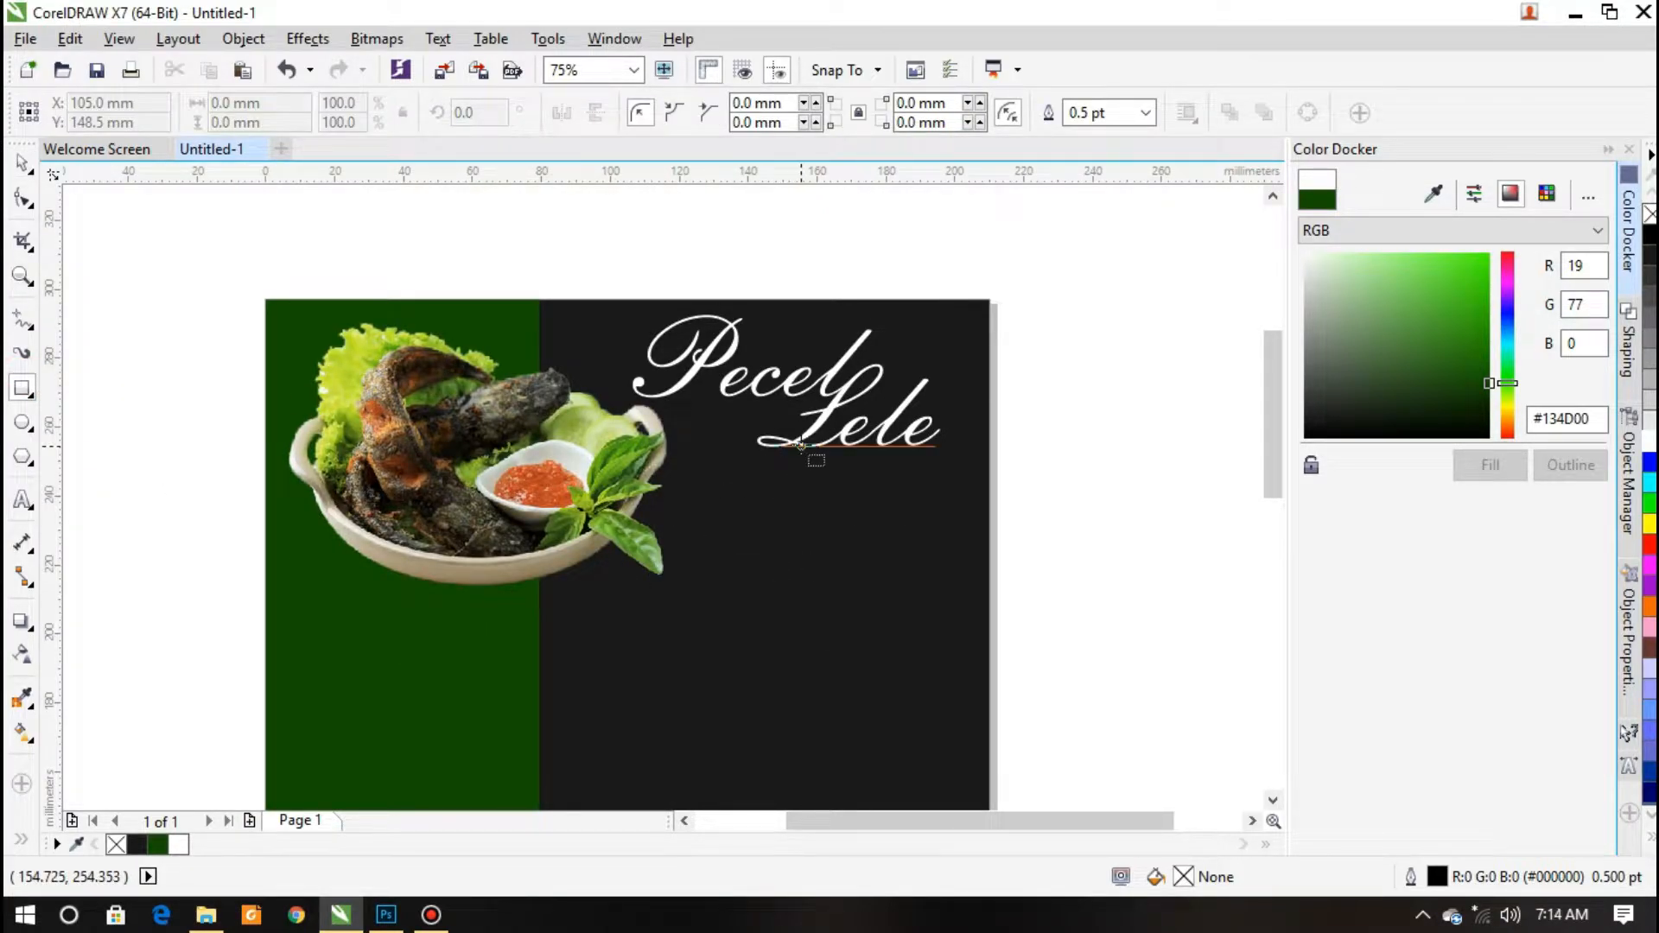
scroll(822, 455, up, 1)
drag(547, 471, 1133, 476)
click(157, 844)
scroll(596, 424, down, 1)
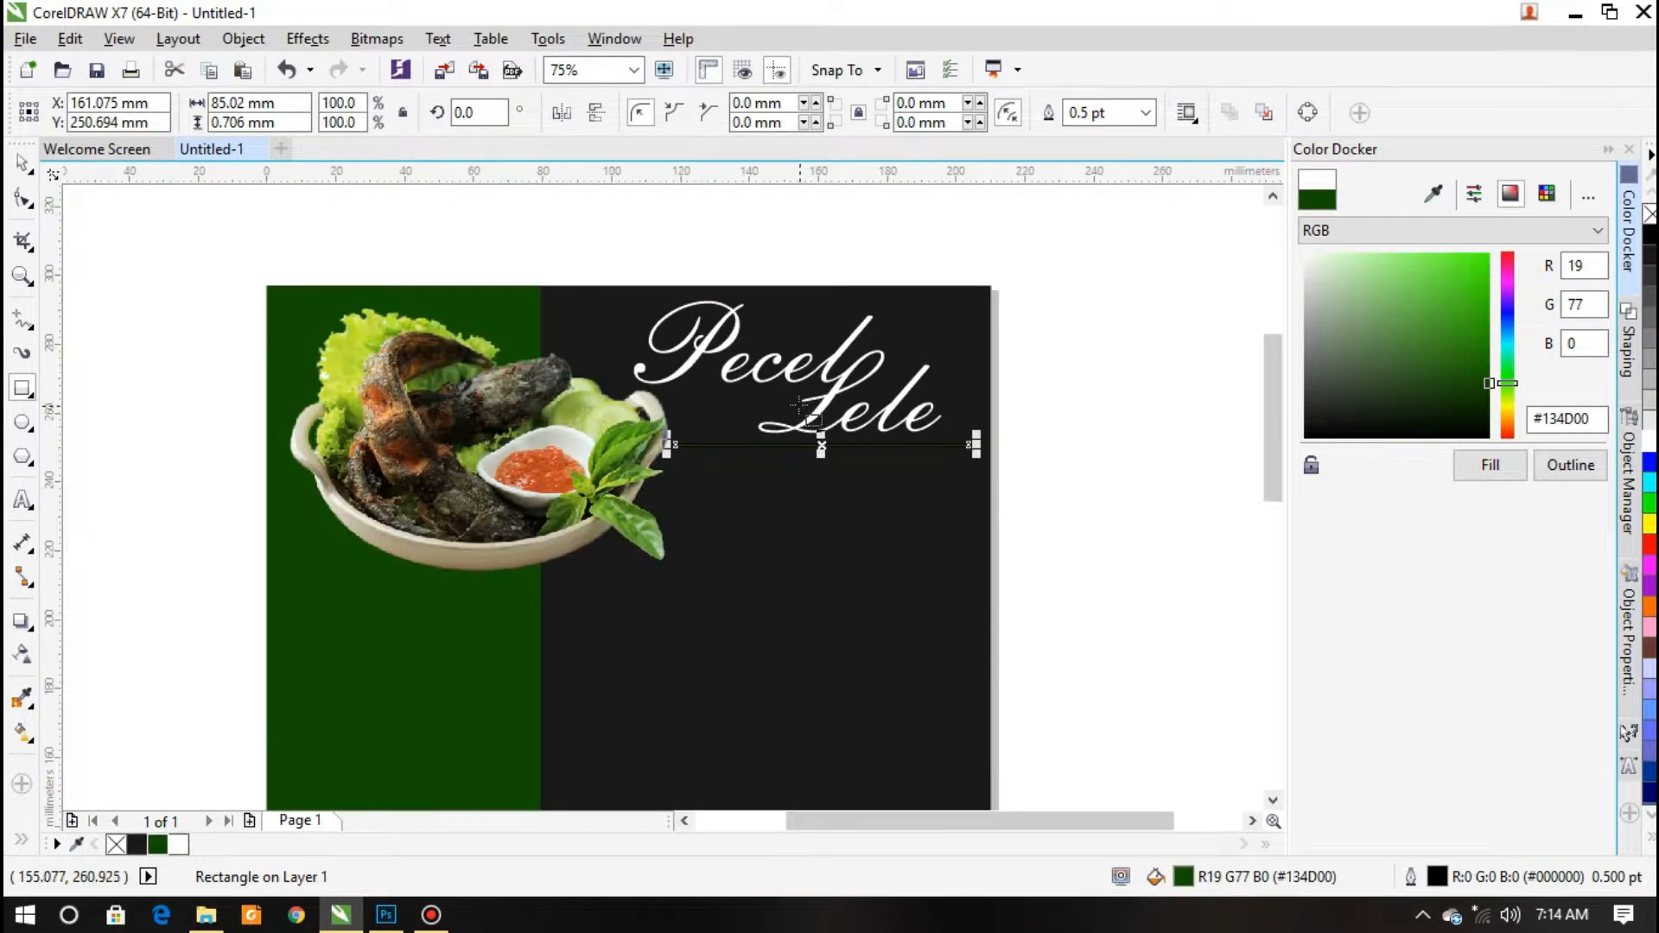
Remove the thin green bar's outline and resize it to about 91 x 1.1 mm, extending it toward the dish
scroll(785, 445, up, 2)
scroll(788, 451, up, 2)
click(1145, 113)
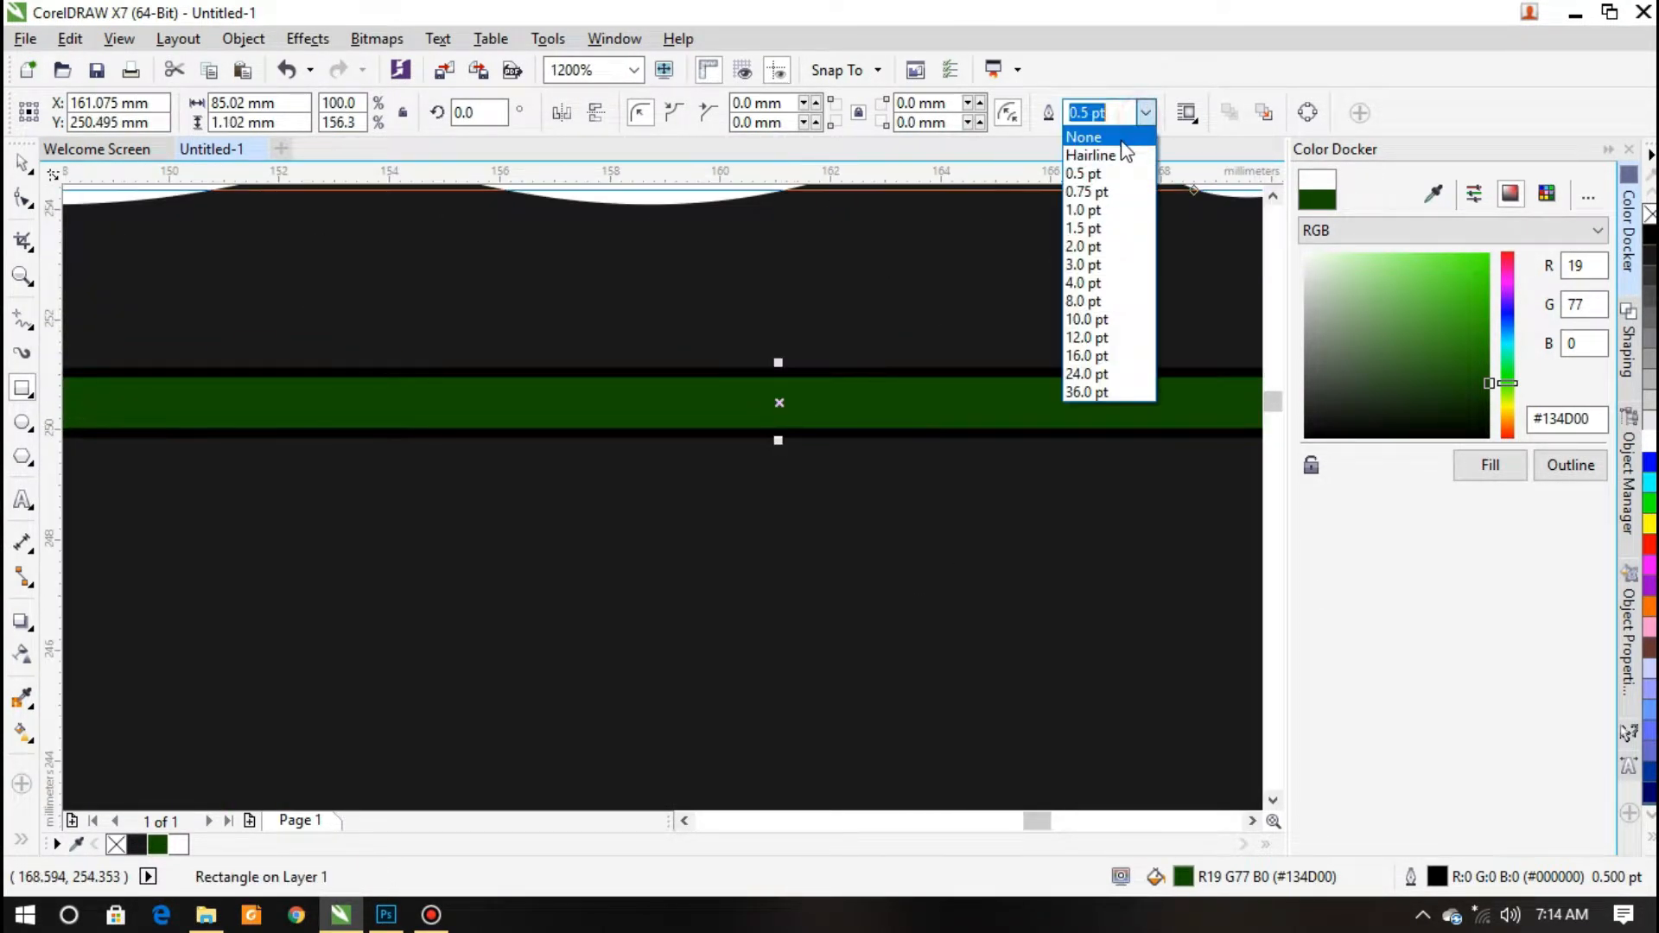
click(1089, 131)
scroll(473, 367, down, 4)
scroll(474, 370, up, 2)
scroll(904, 407, down, 1)
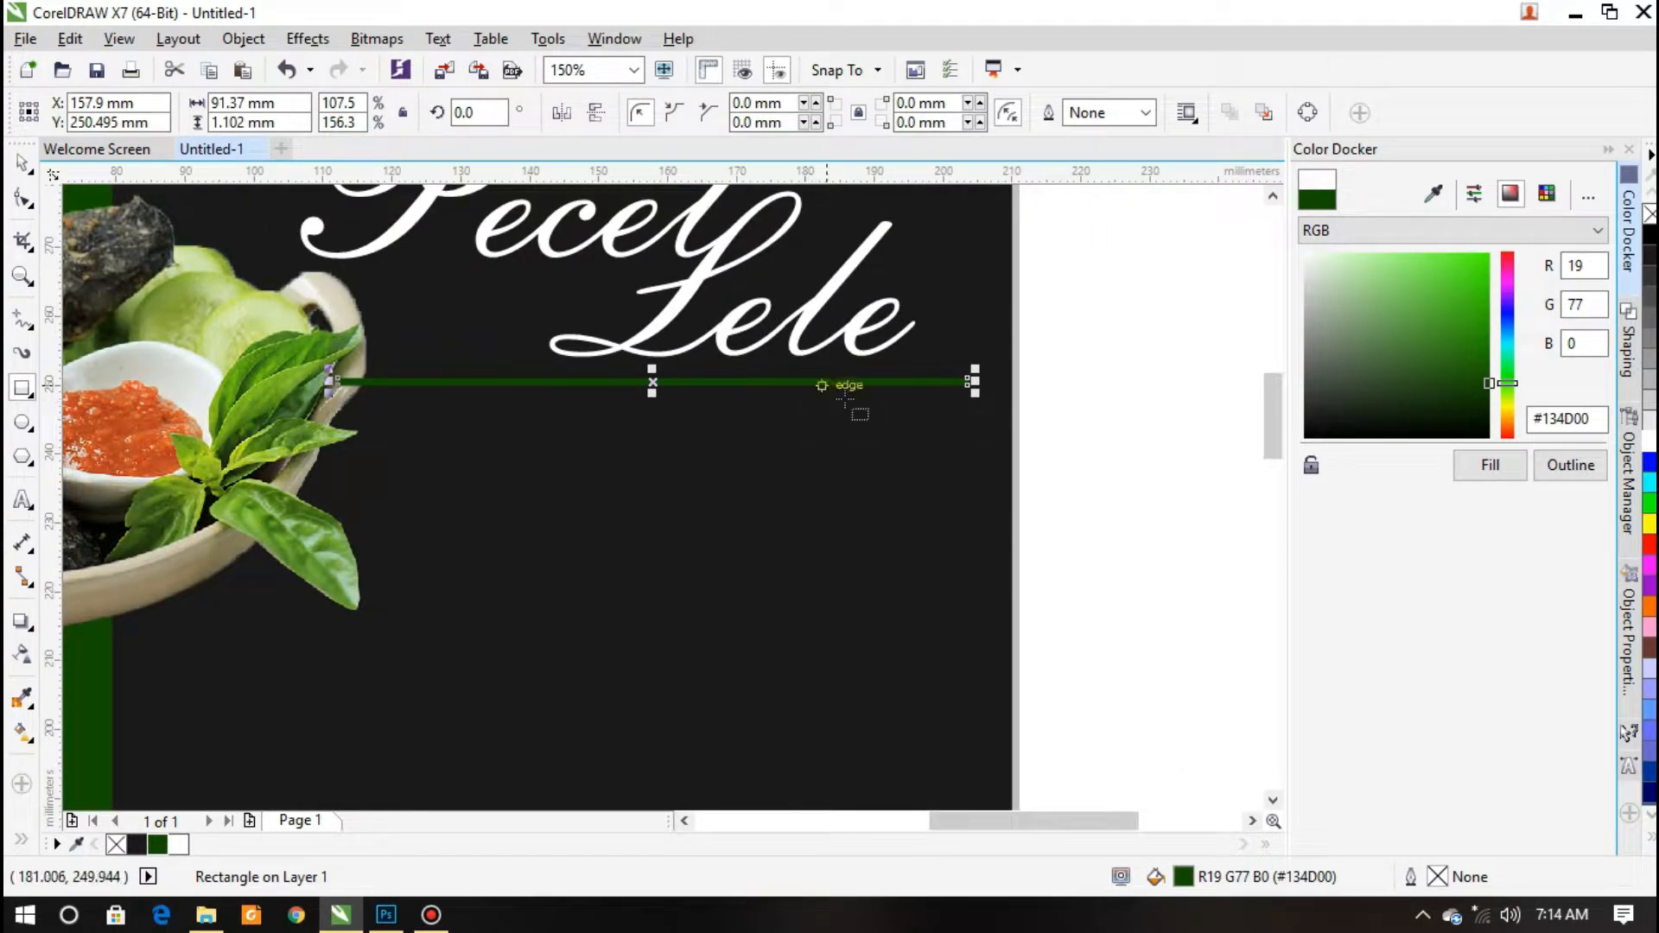
Draw a rectangle about 45 x 8 mm at the right end of the green bar, filled dark green with no outline
scroll(955, 393, up, 1)
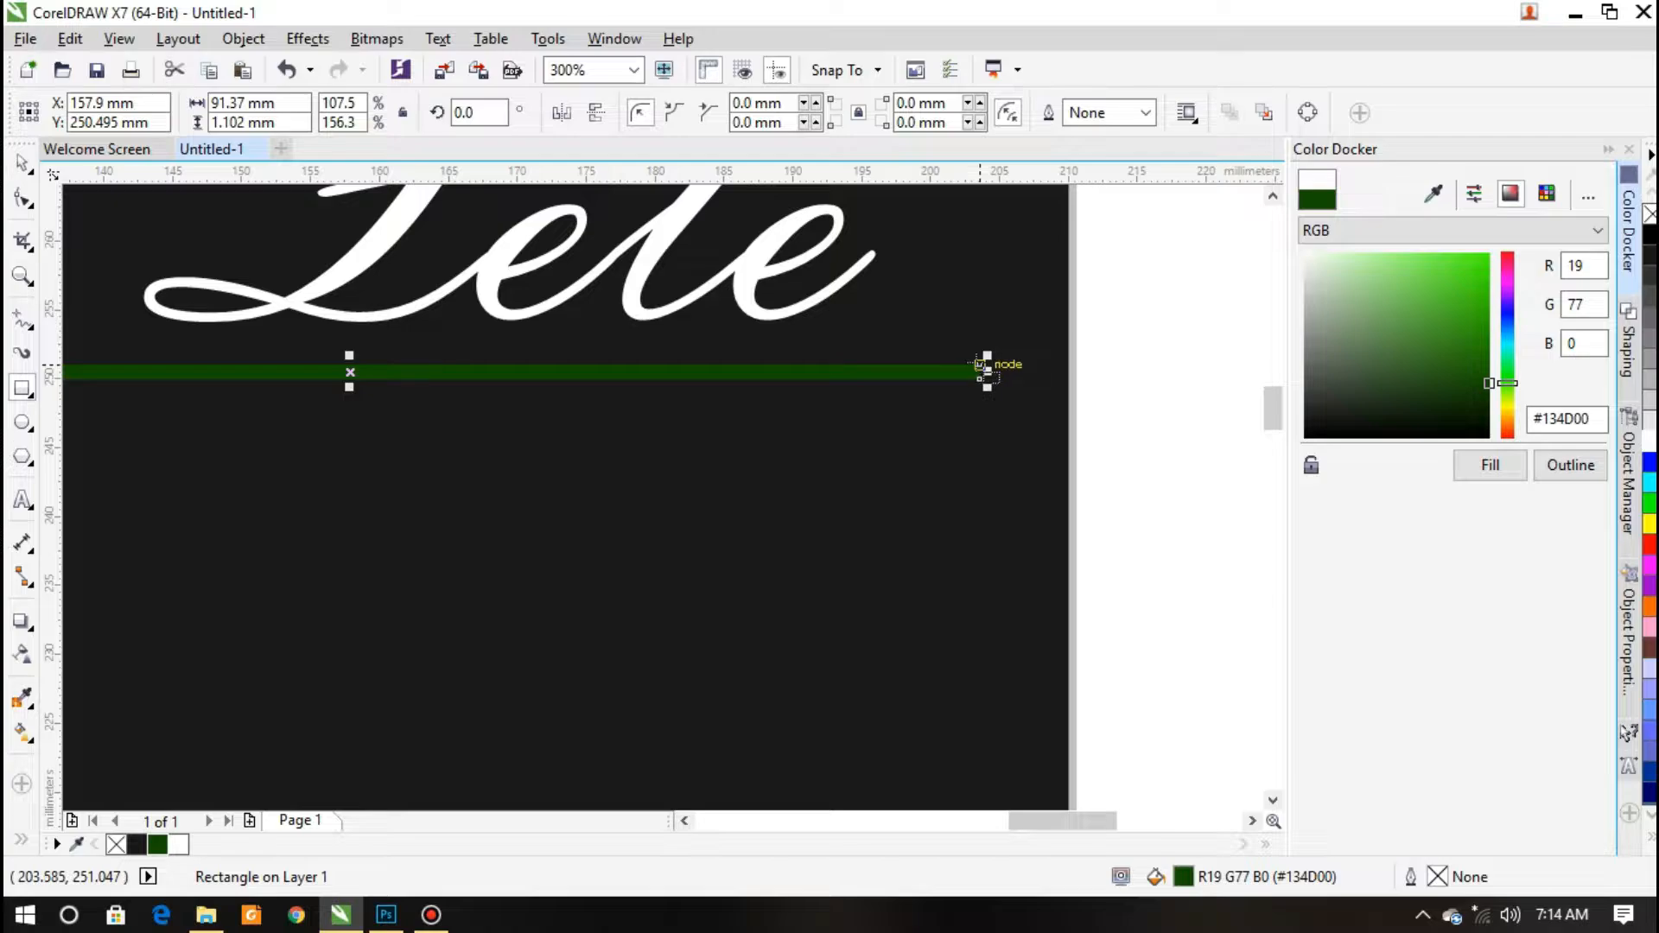
drag(982, 365, 456, 480)
scroll(607, 452, down, 1)
scroll(606, 452, down, 1)
scroll(459, 433, up, 2)
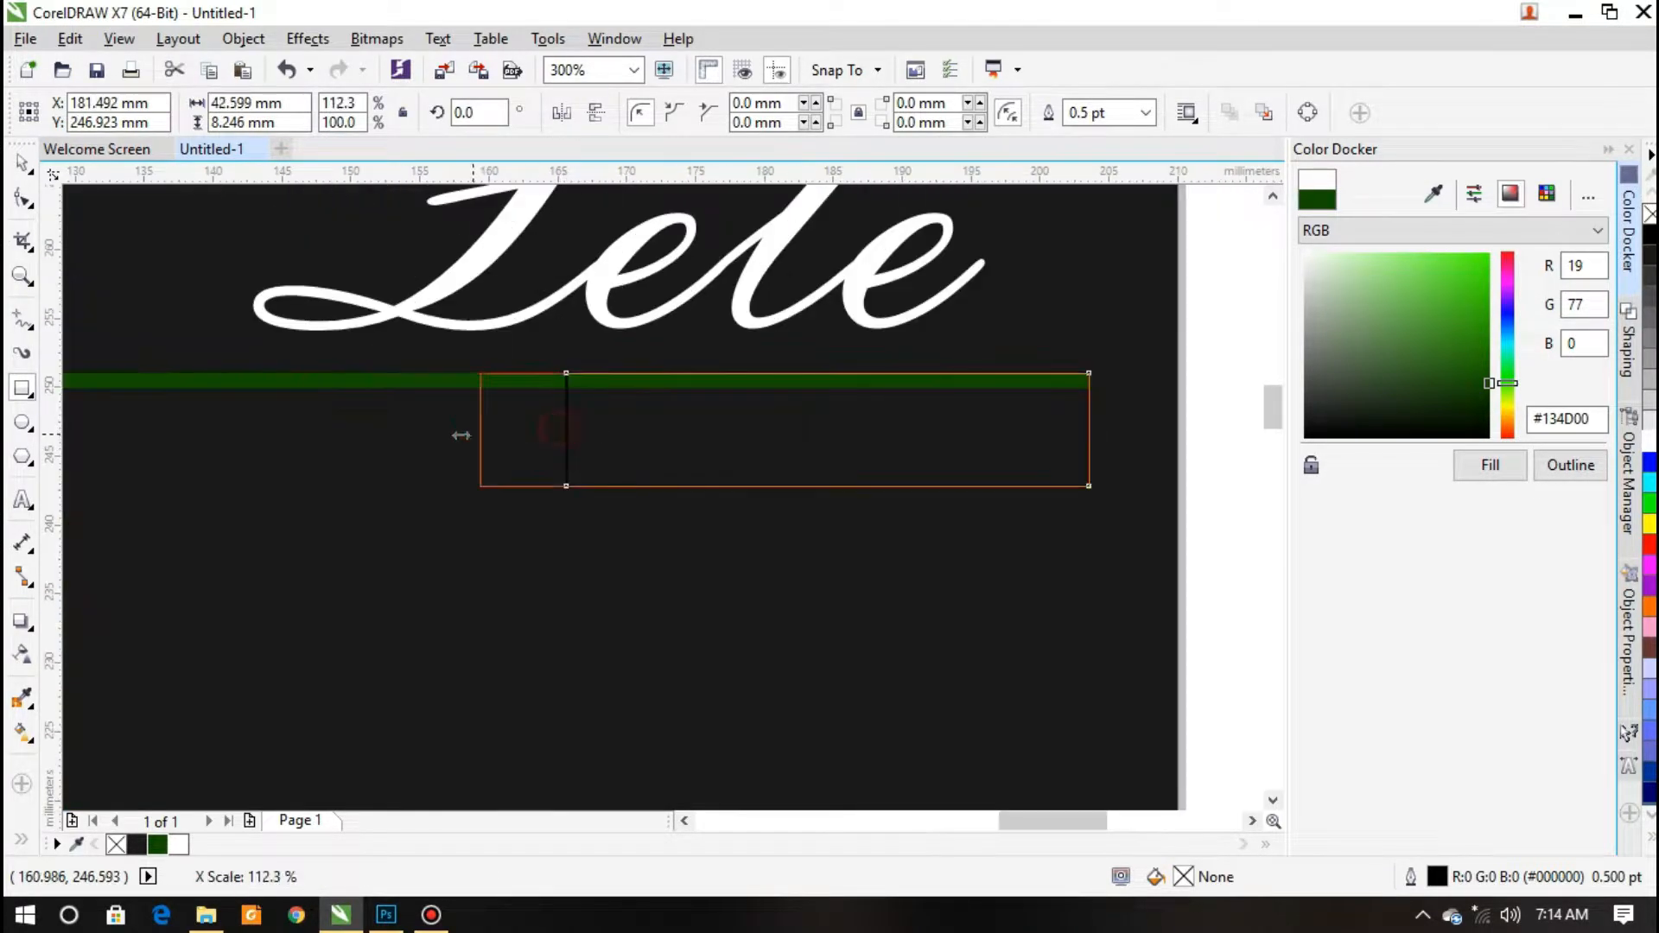
click(157, 844)
click(1146, 113)
click(1106, 134)
scroll(582, 562, down, 1)
scroll(121, 267, down, 1)
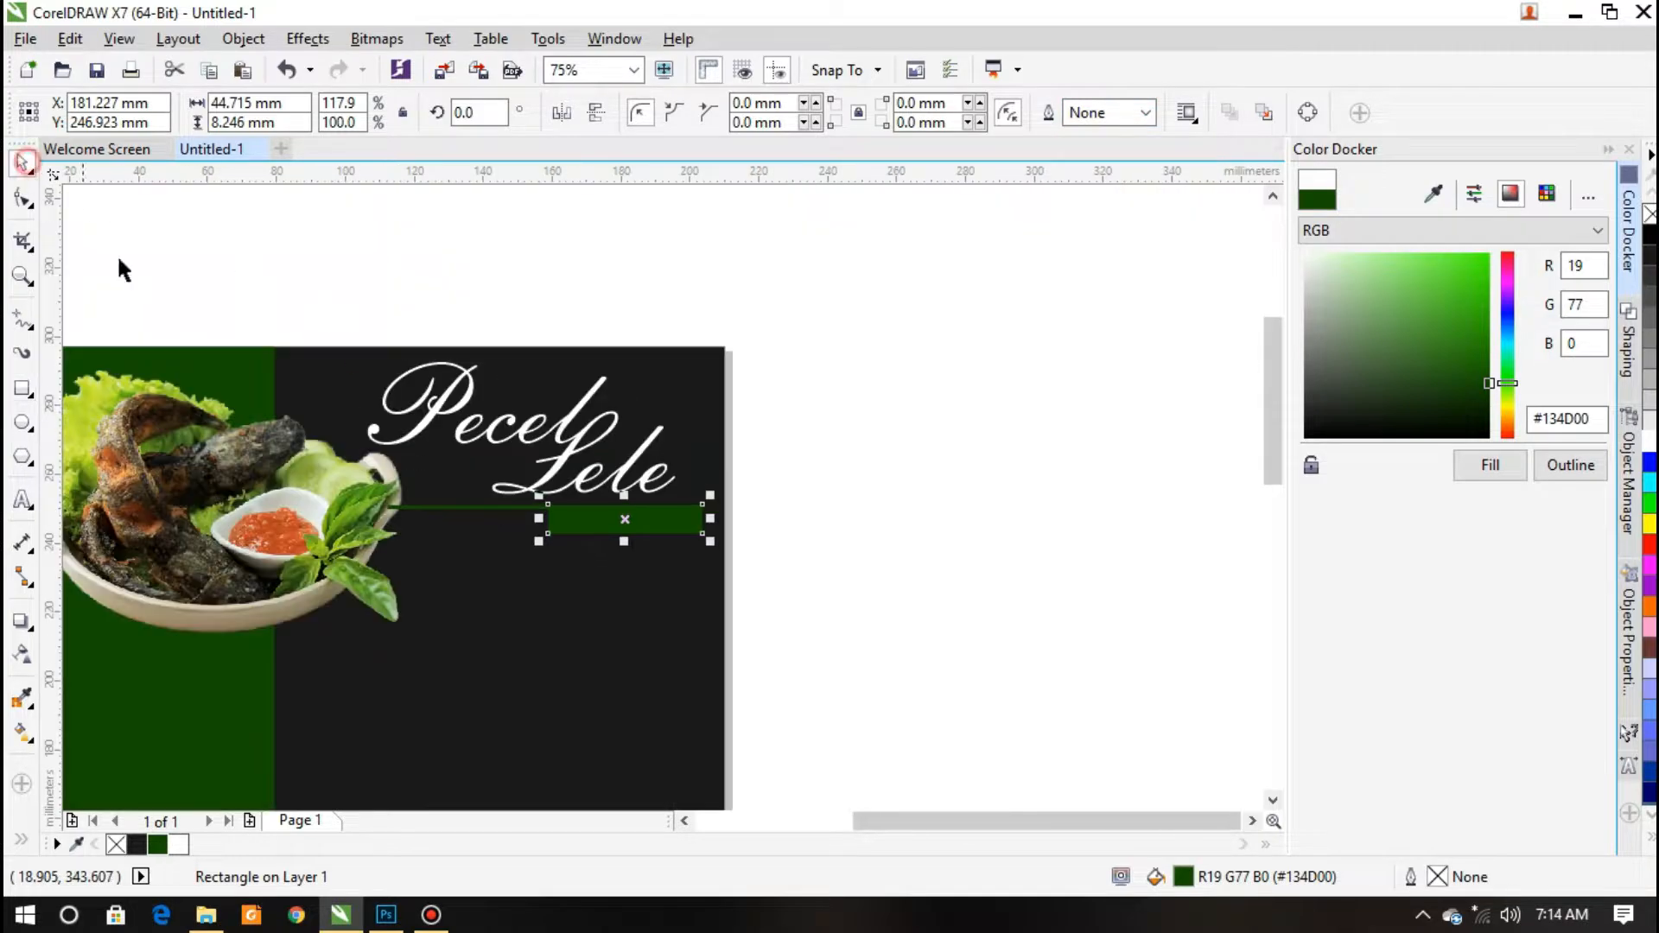
Add the seller's name as a text line over the green rectangle below "Lele"
scroll(834, 415, down, 1)
scroll(930, 467, up, 2)
key(F8)
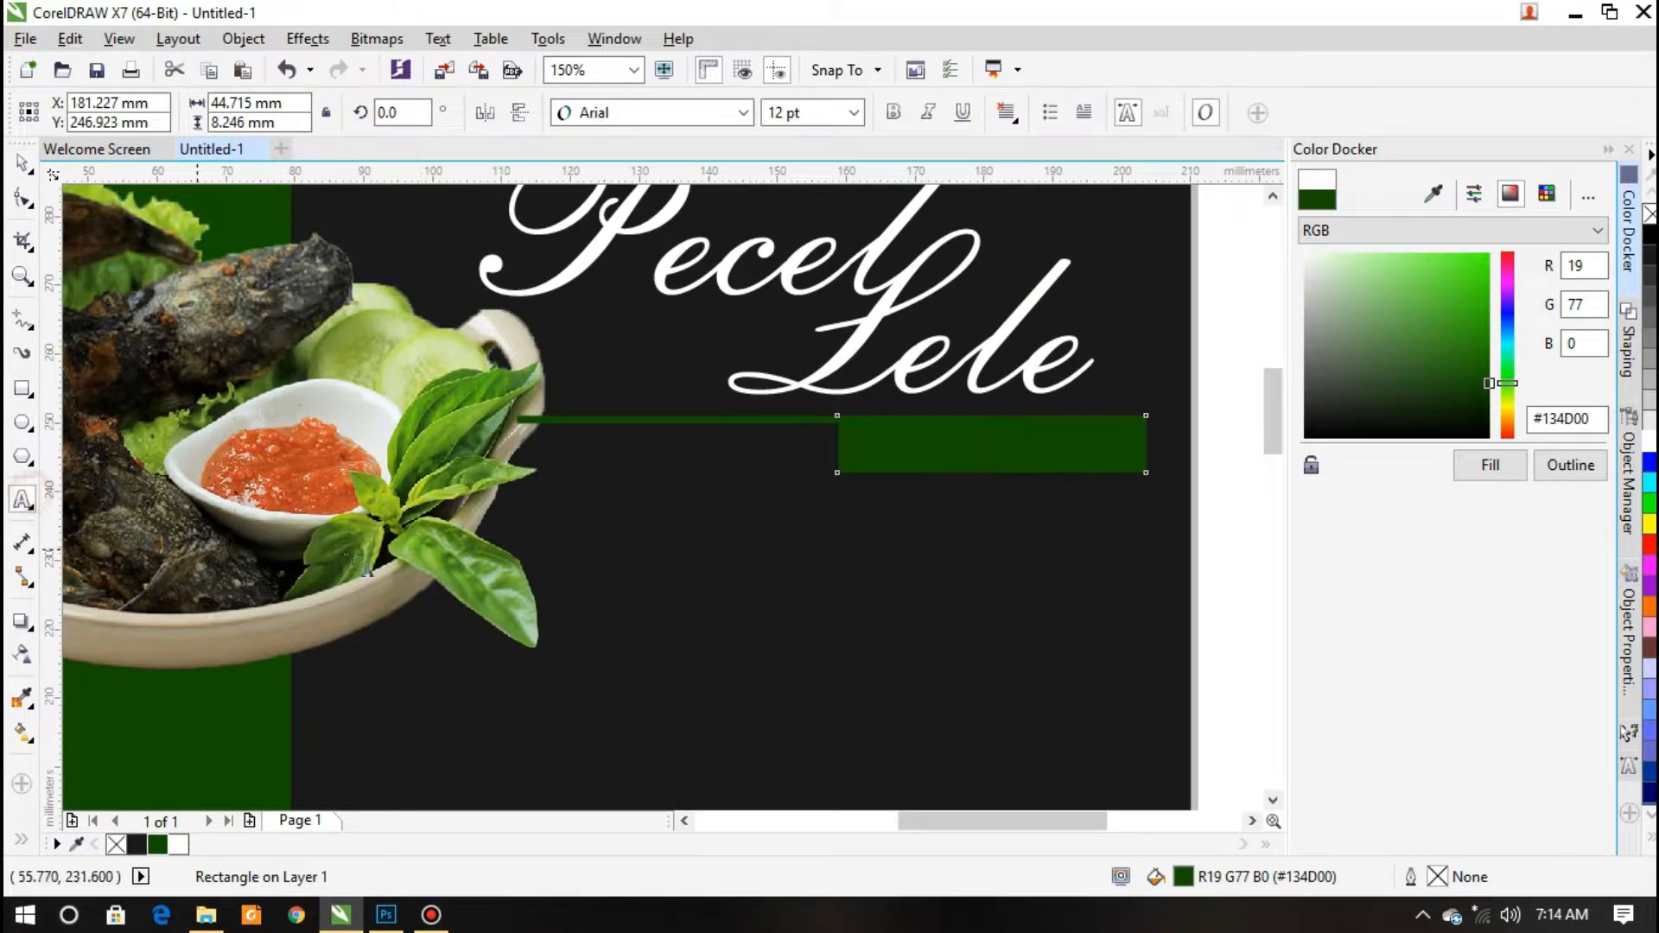
click(878, 452)
text(P)
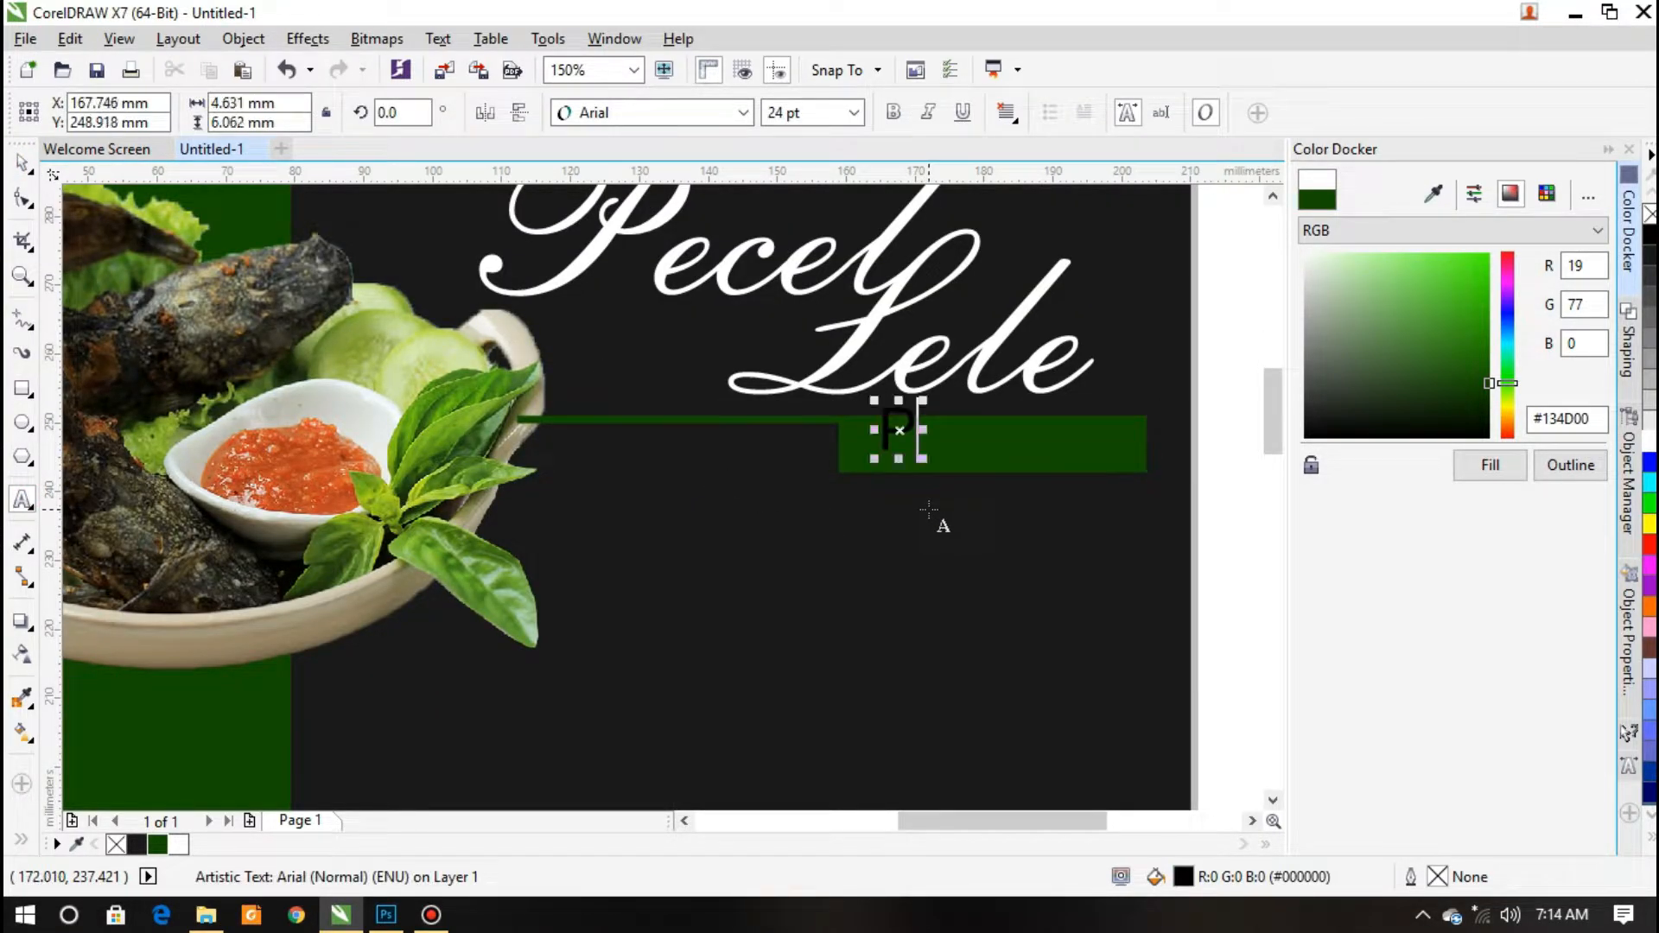
text(ak Tis)
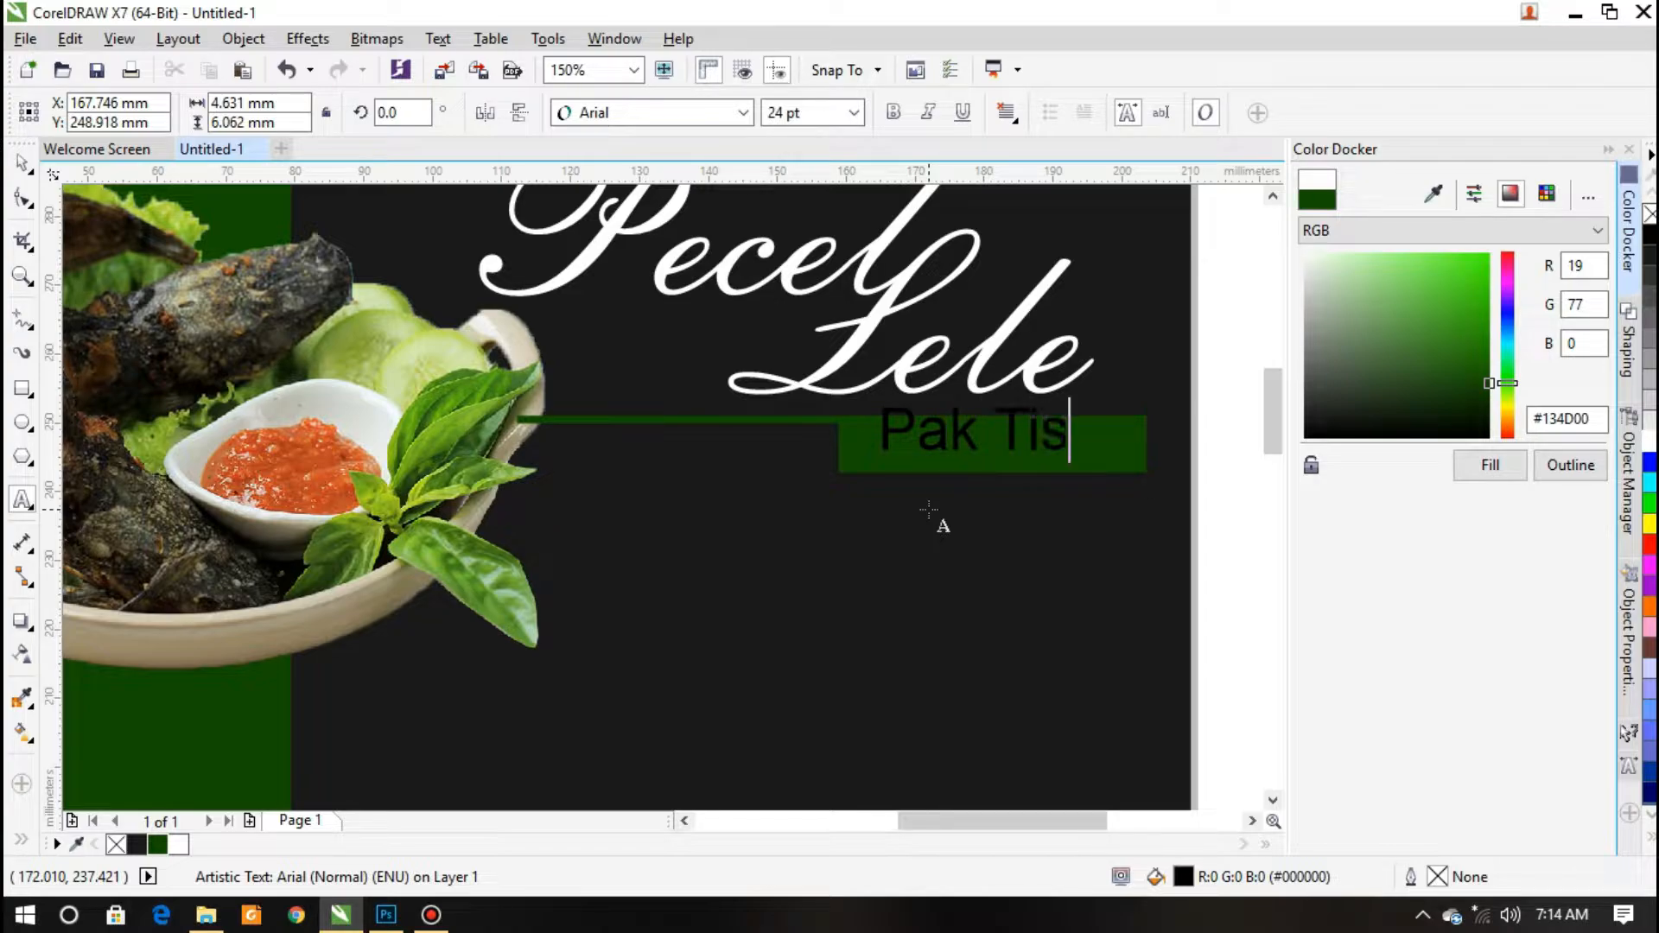
text(to)
key(ctrl+space)
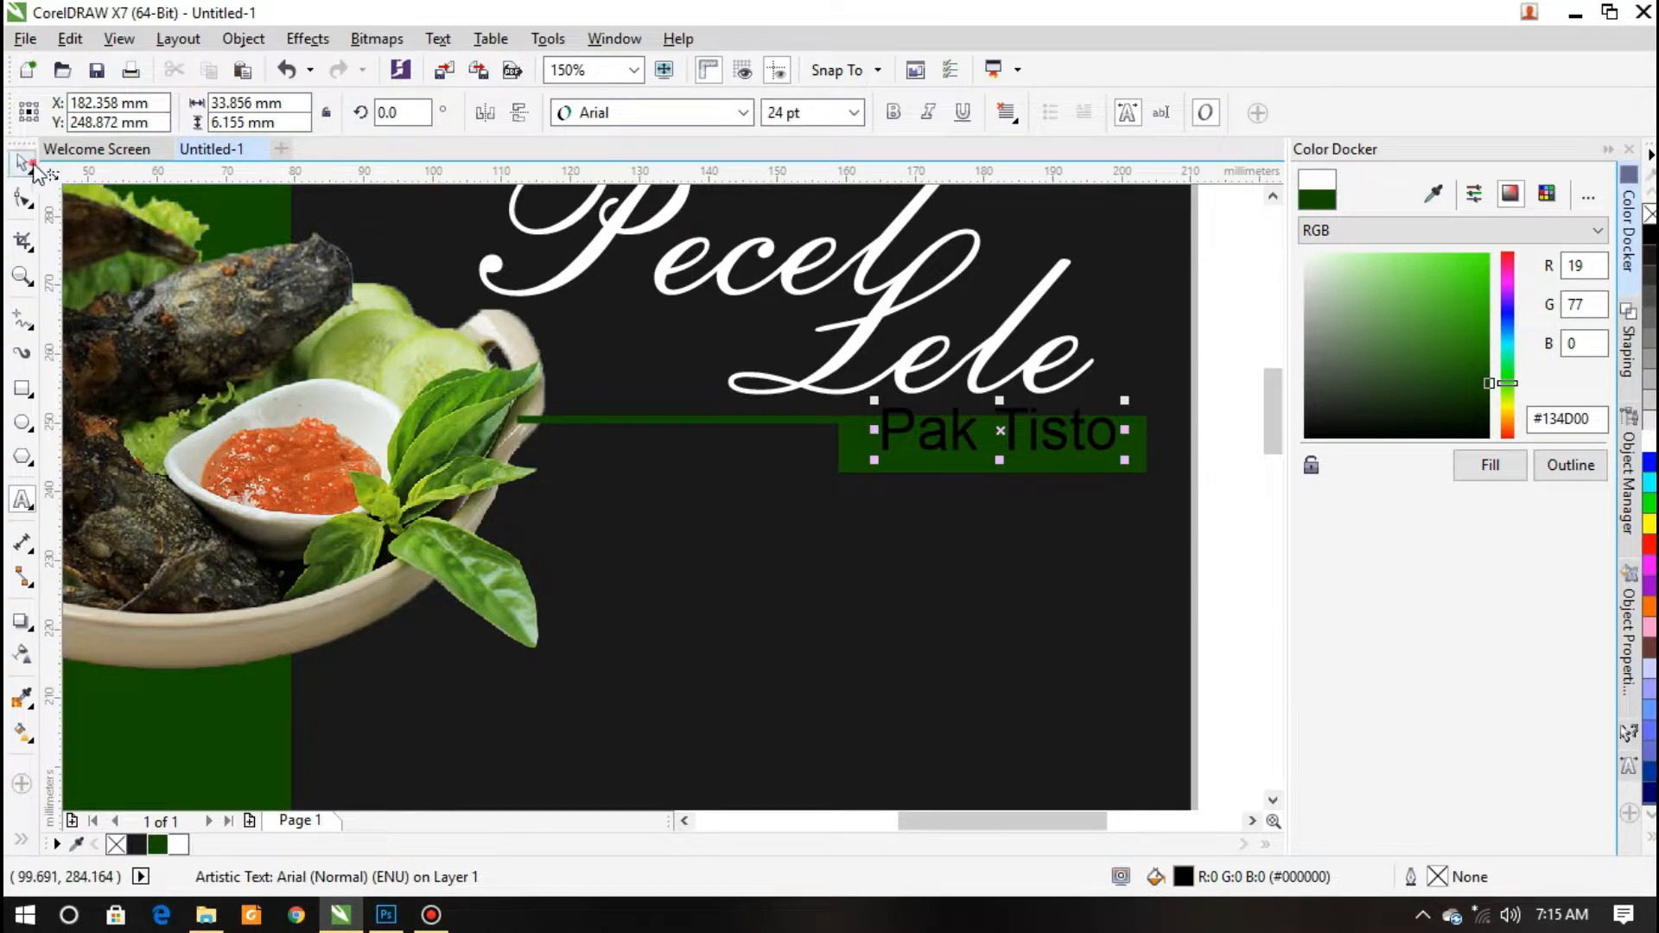
Set the font of the seller's name to Trebuchet MS
scroll(1033, 440, up, 2)
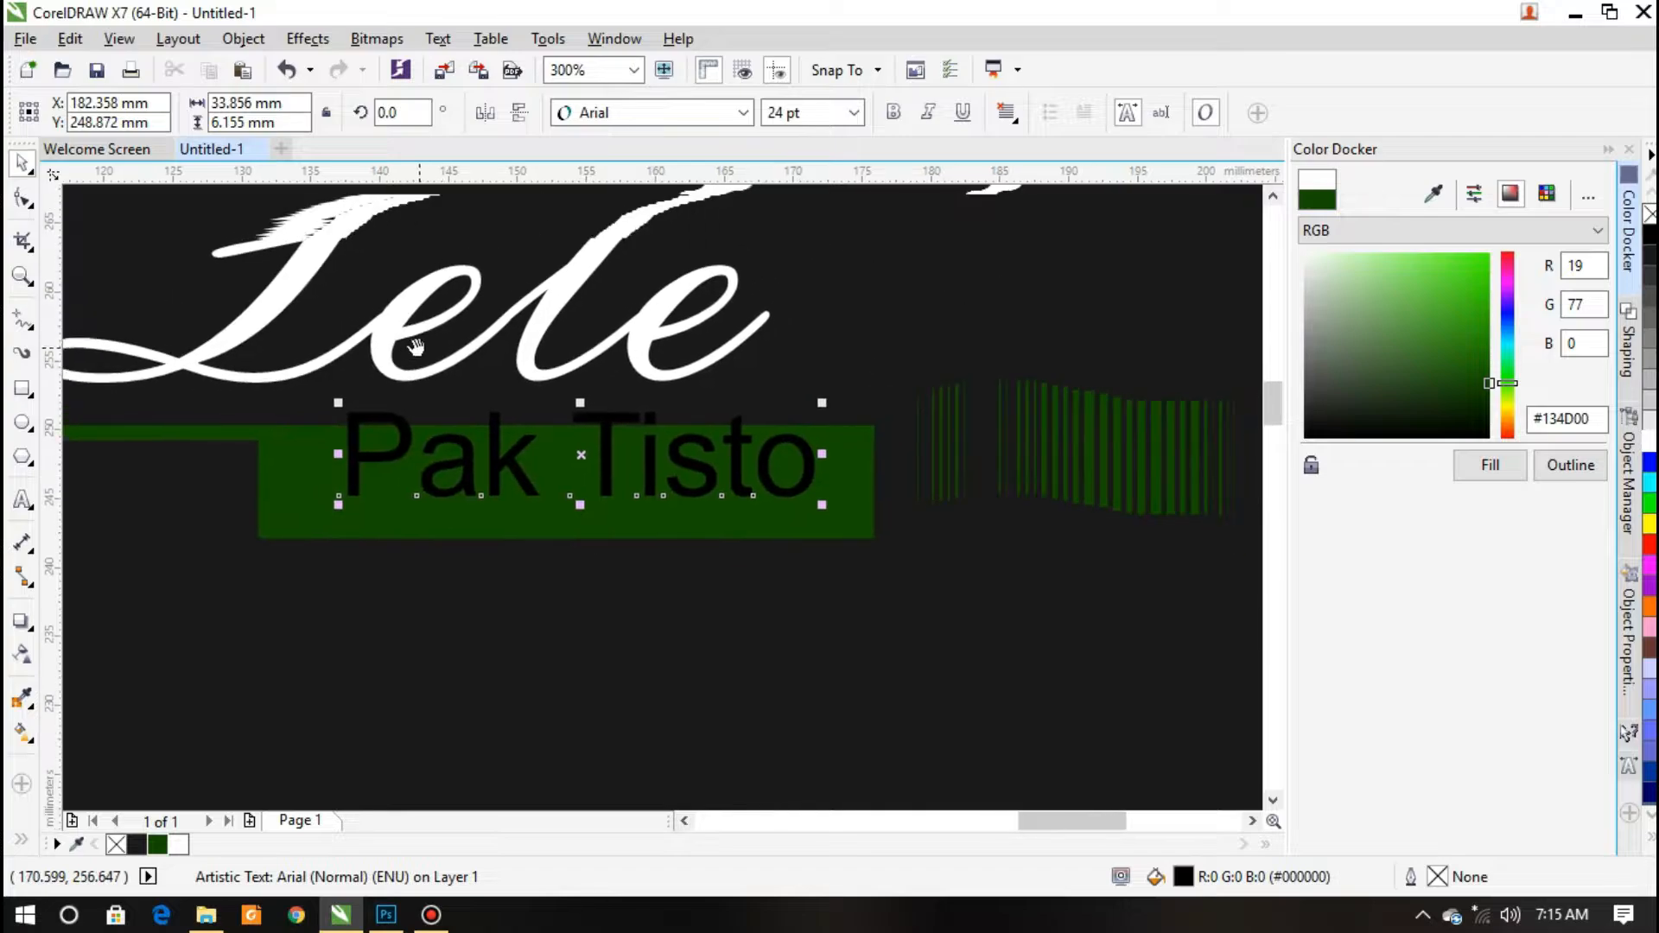
click(742, 112)
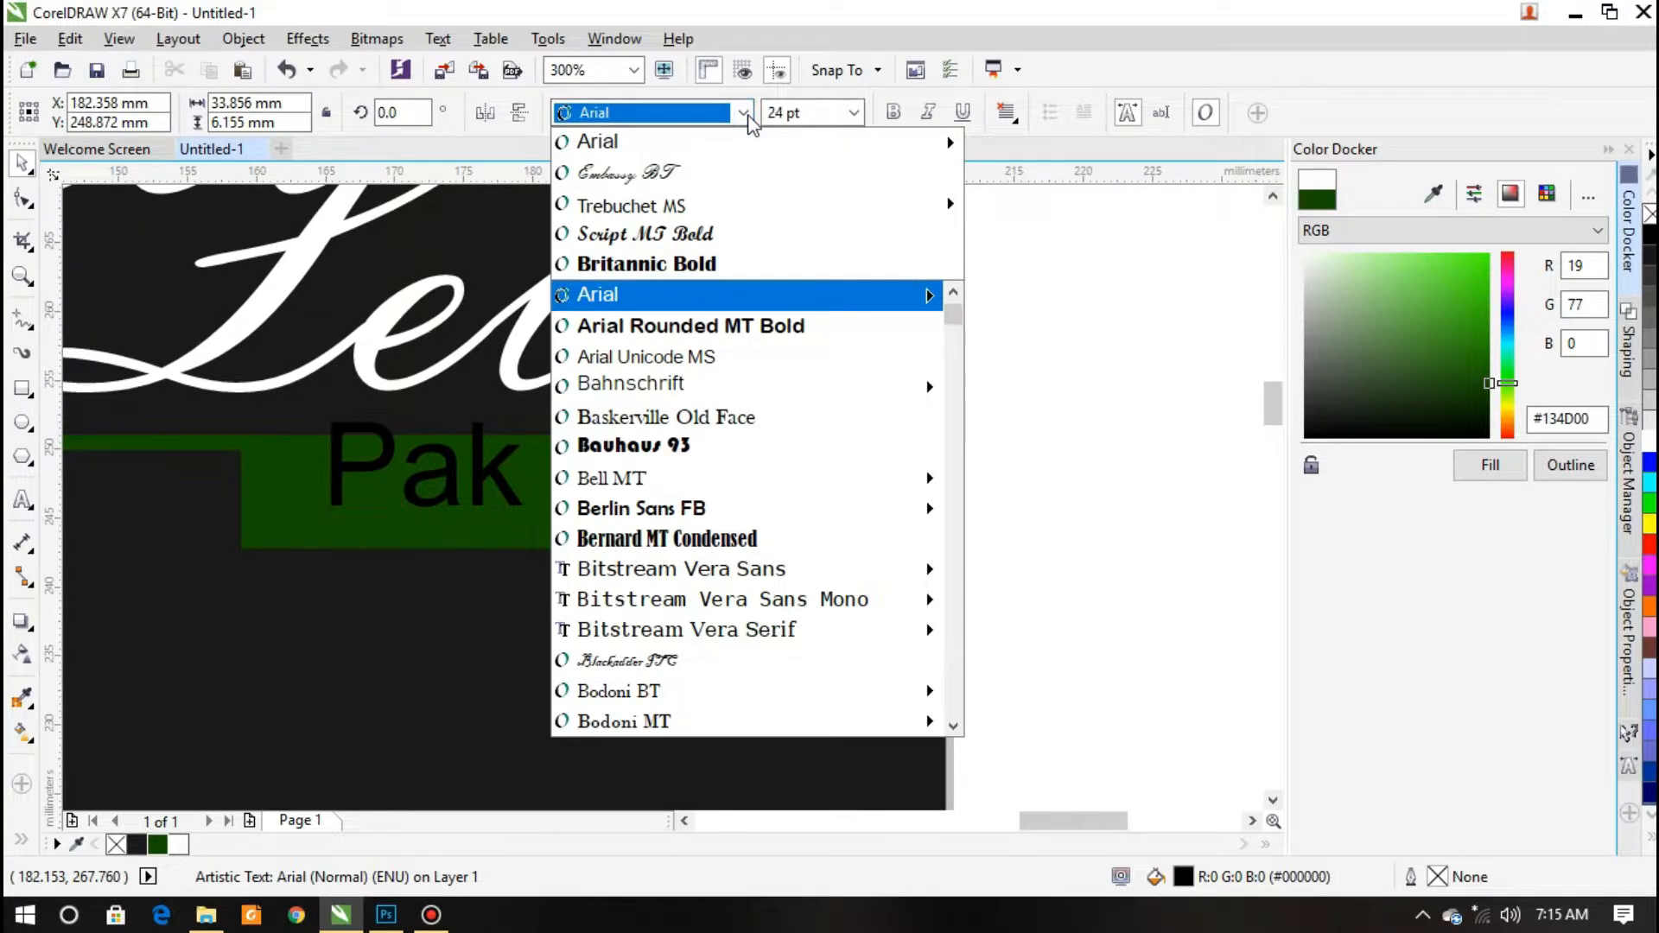
mouse_move(683, 209)
click(1054, 202)
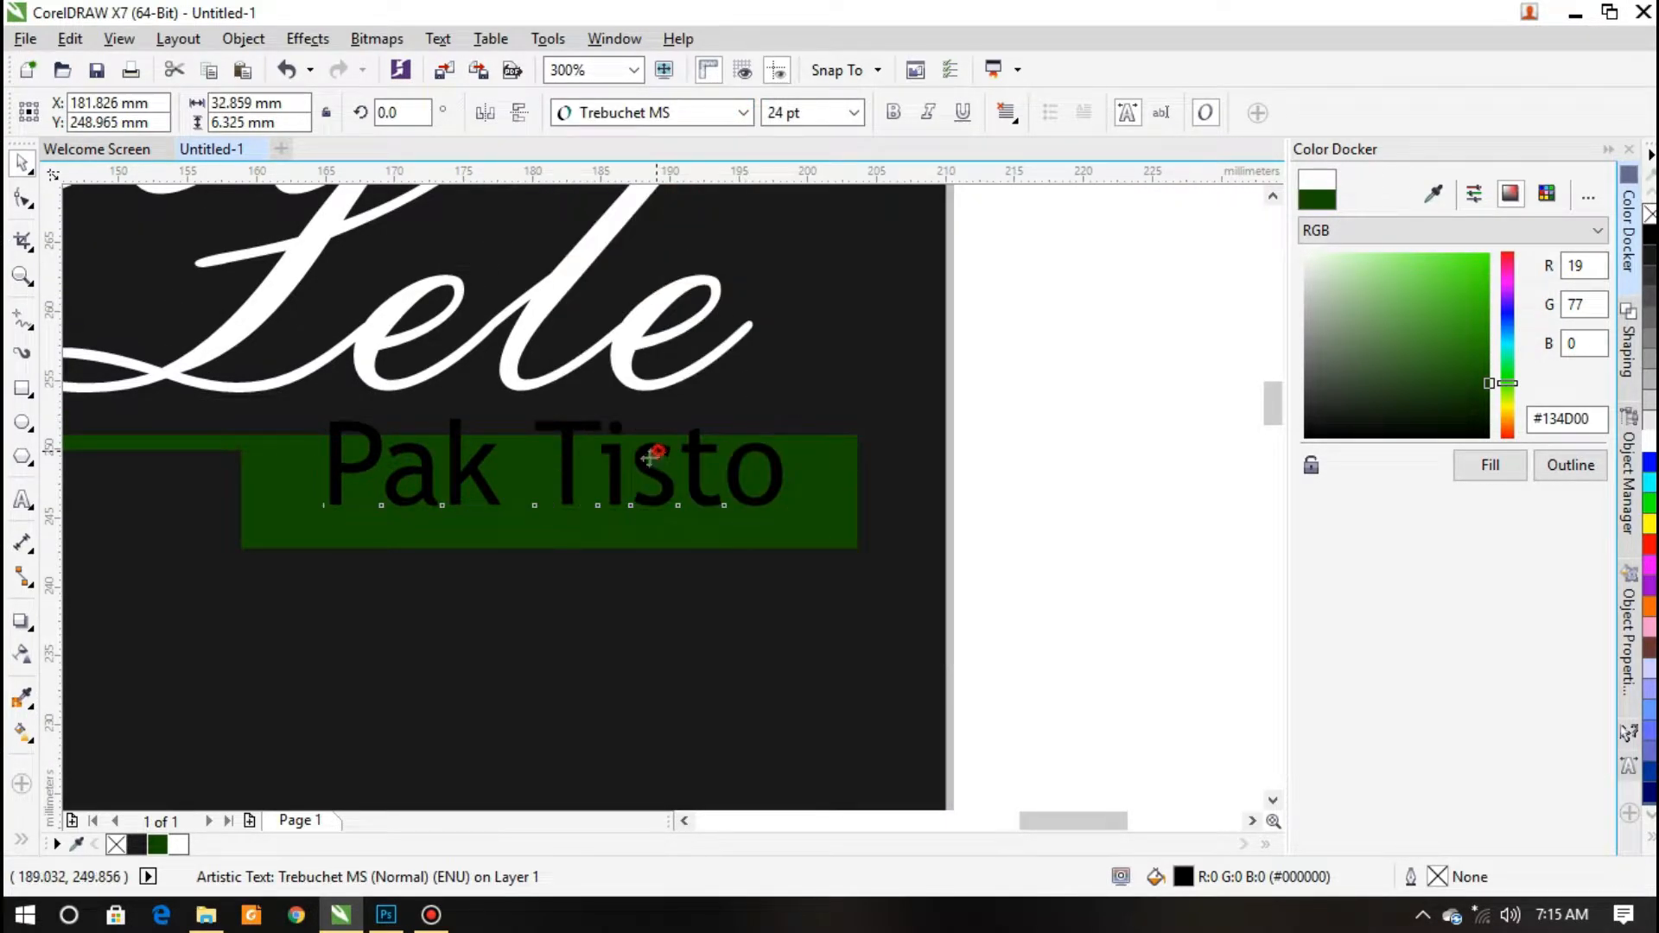
Fit the seller's name inside the left part of the green rectangle at about 21.4 pt and colour it white
drag(656, 452, 595, 477)
drag(735, 443, 680, 449)
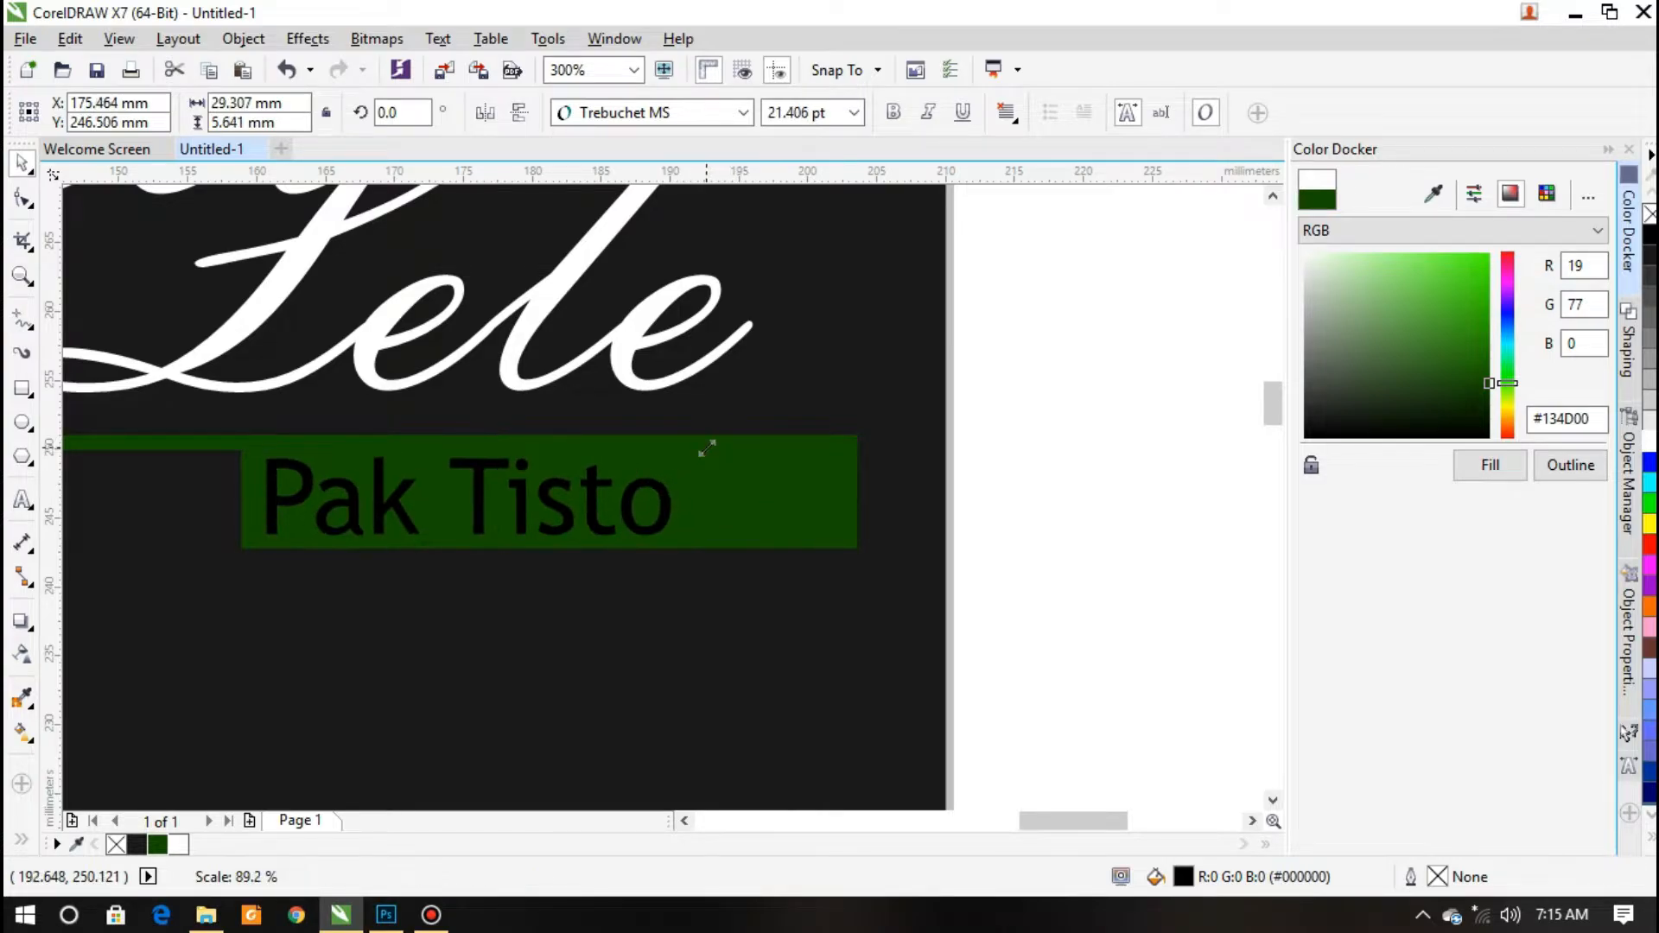
drag(1322, 197, 558, 475)
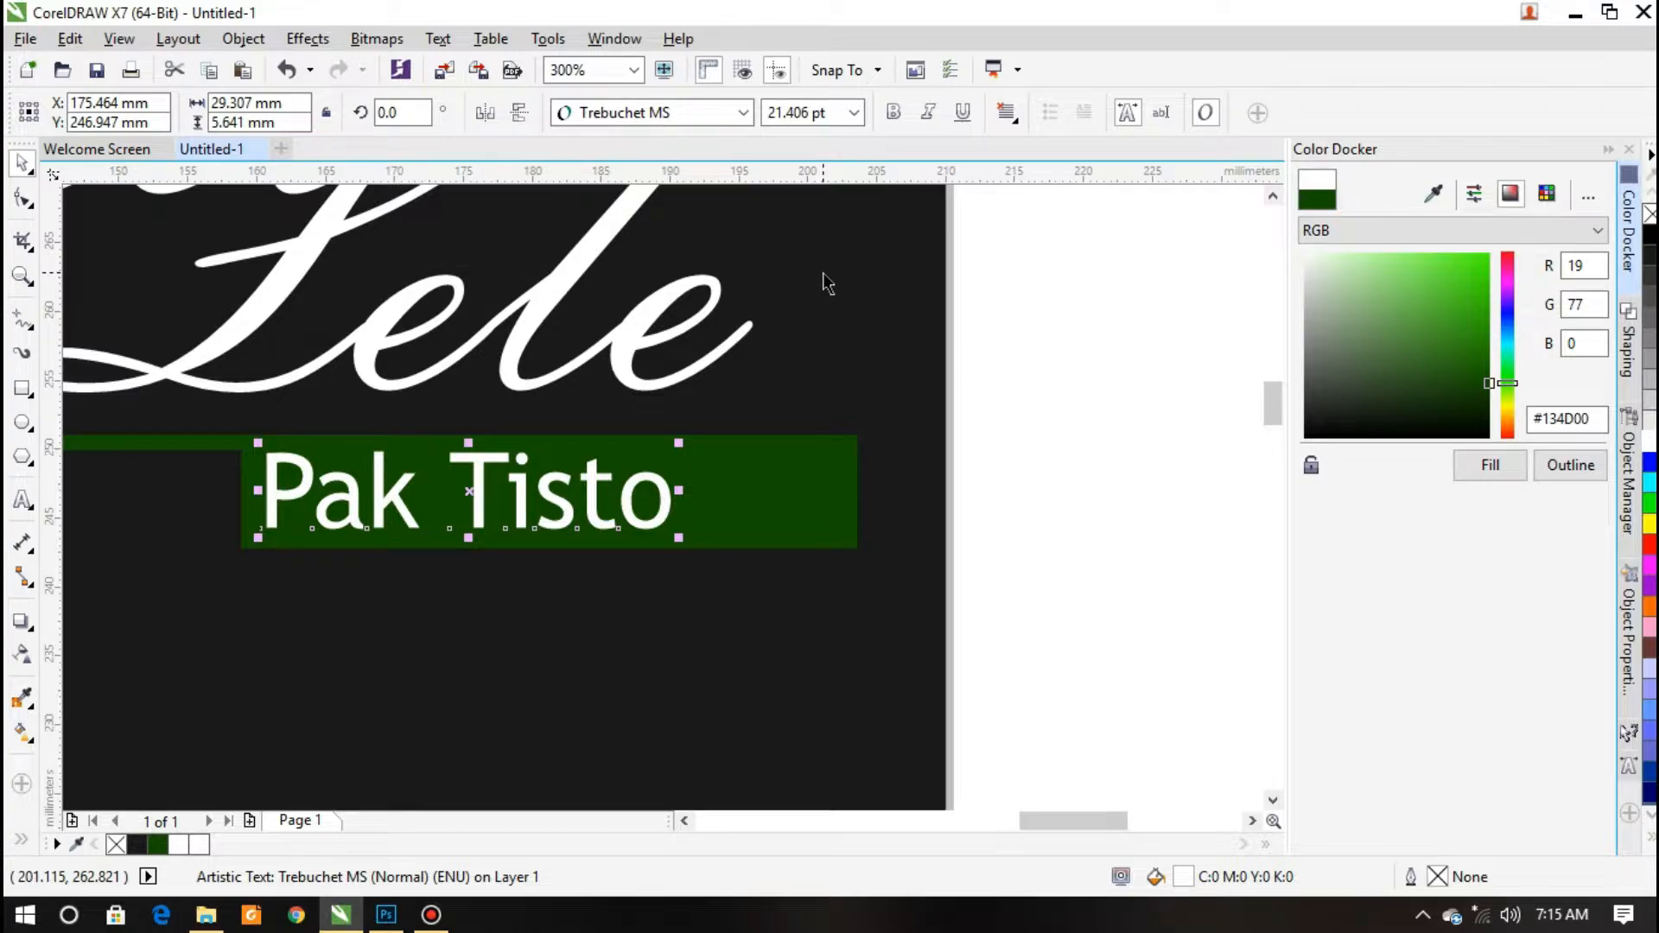
Set the character spacing of the seller's name to 39 %
click(1630, 769)
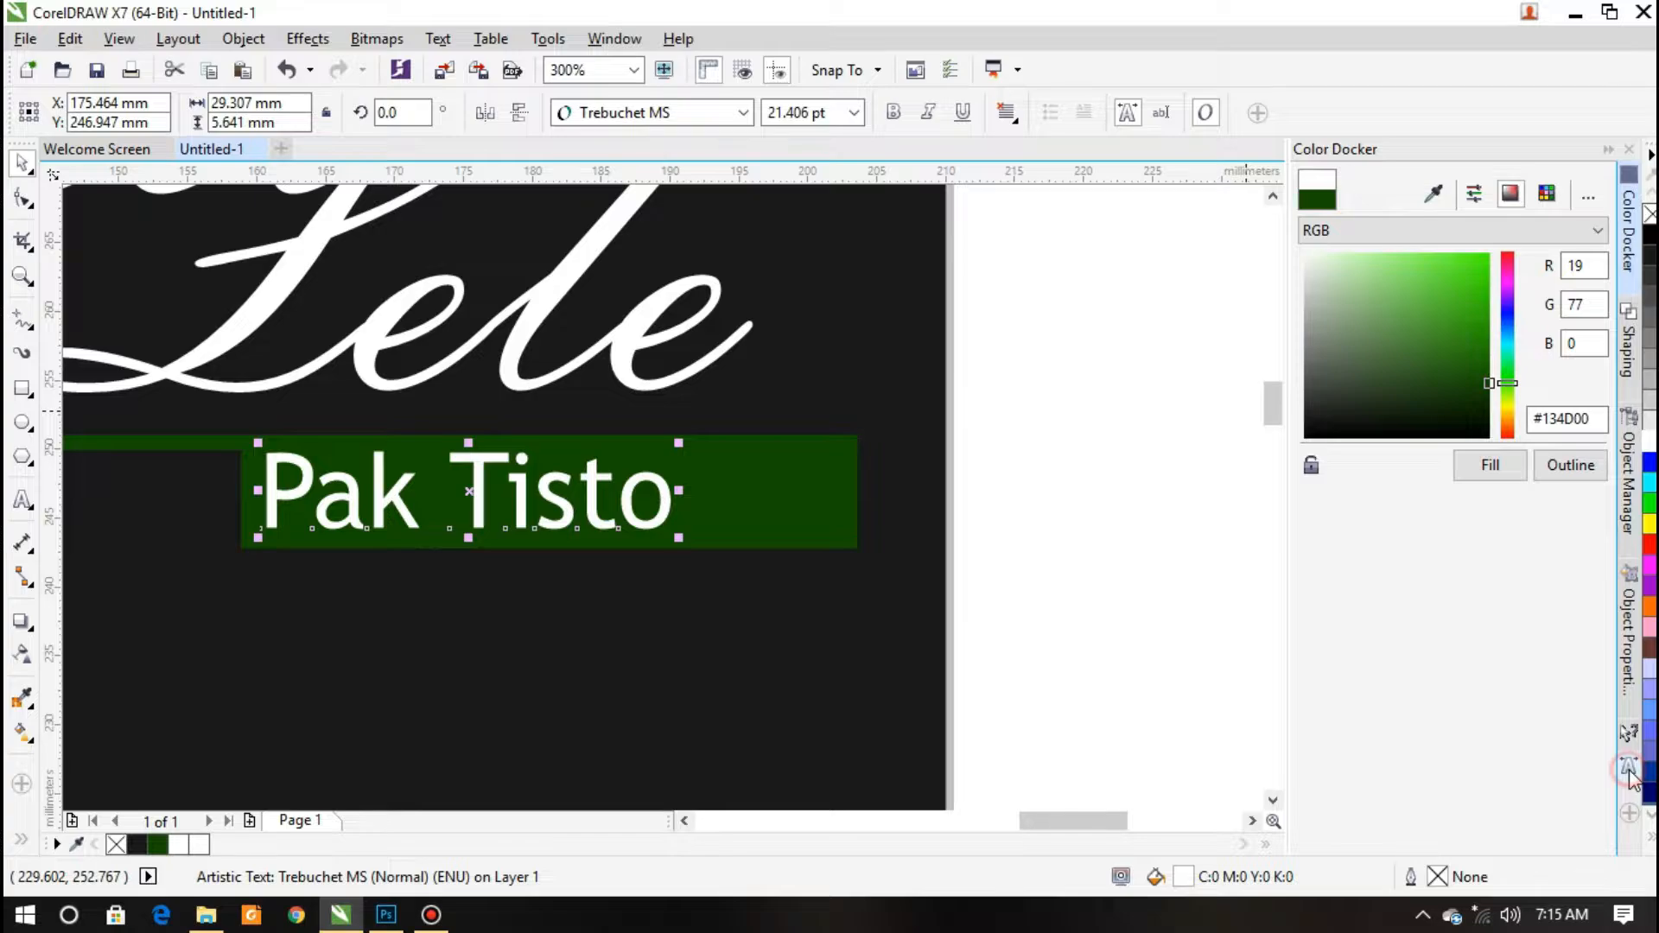
click(1630, 769)
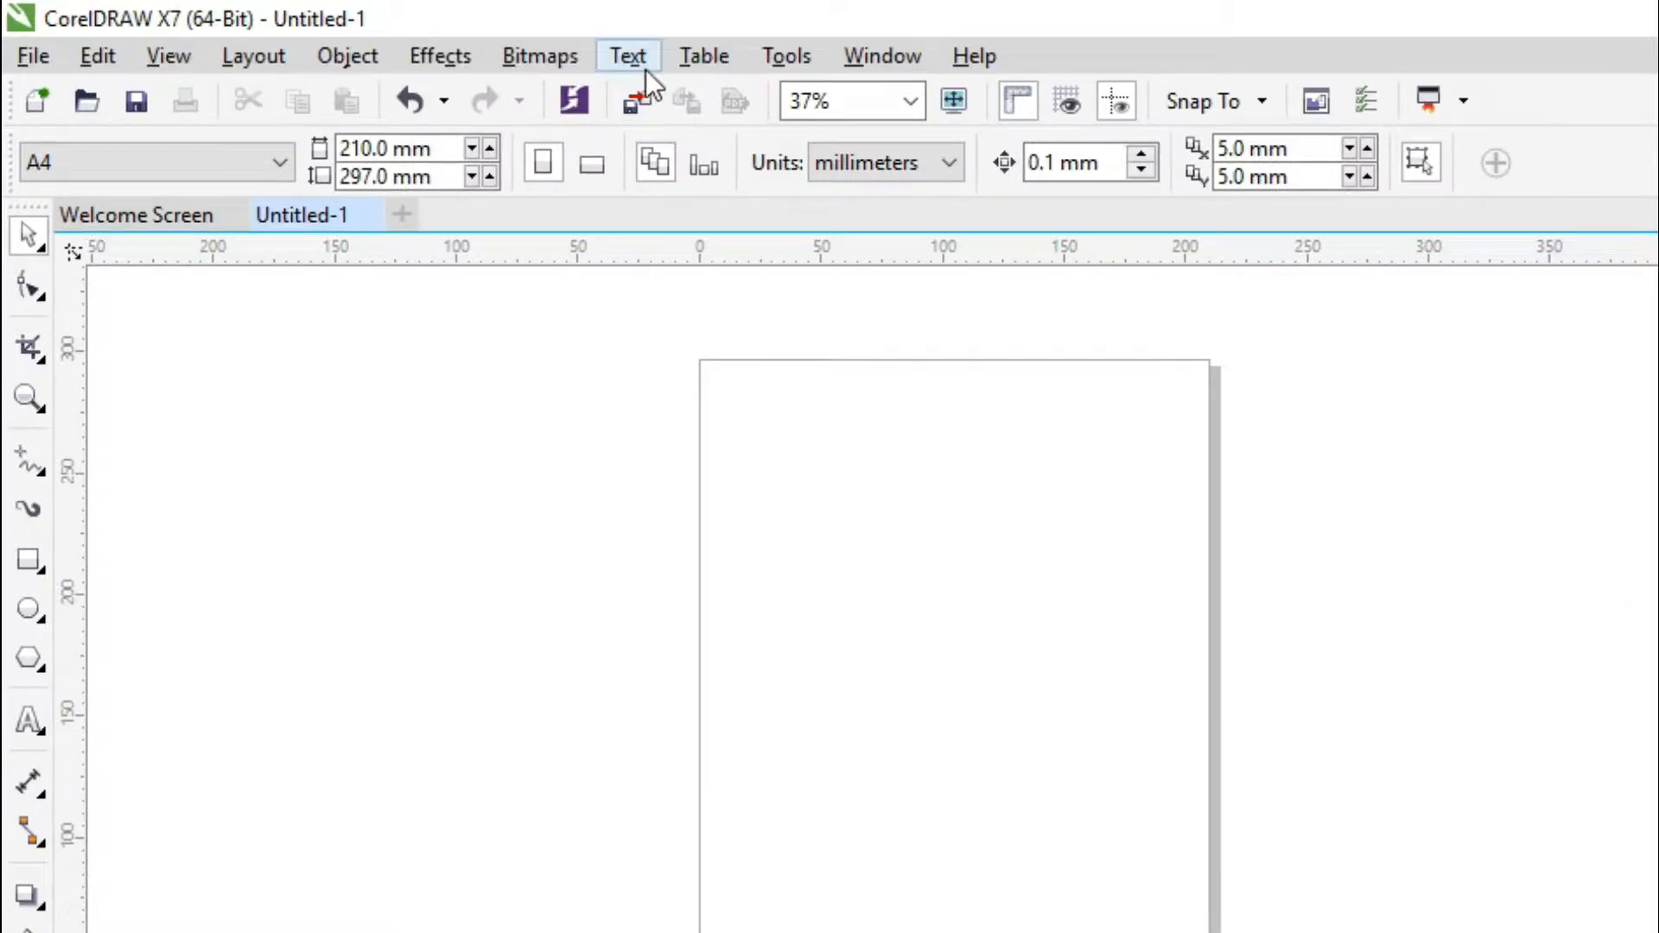
click(645, 67)
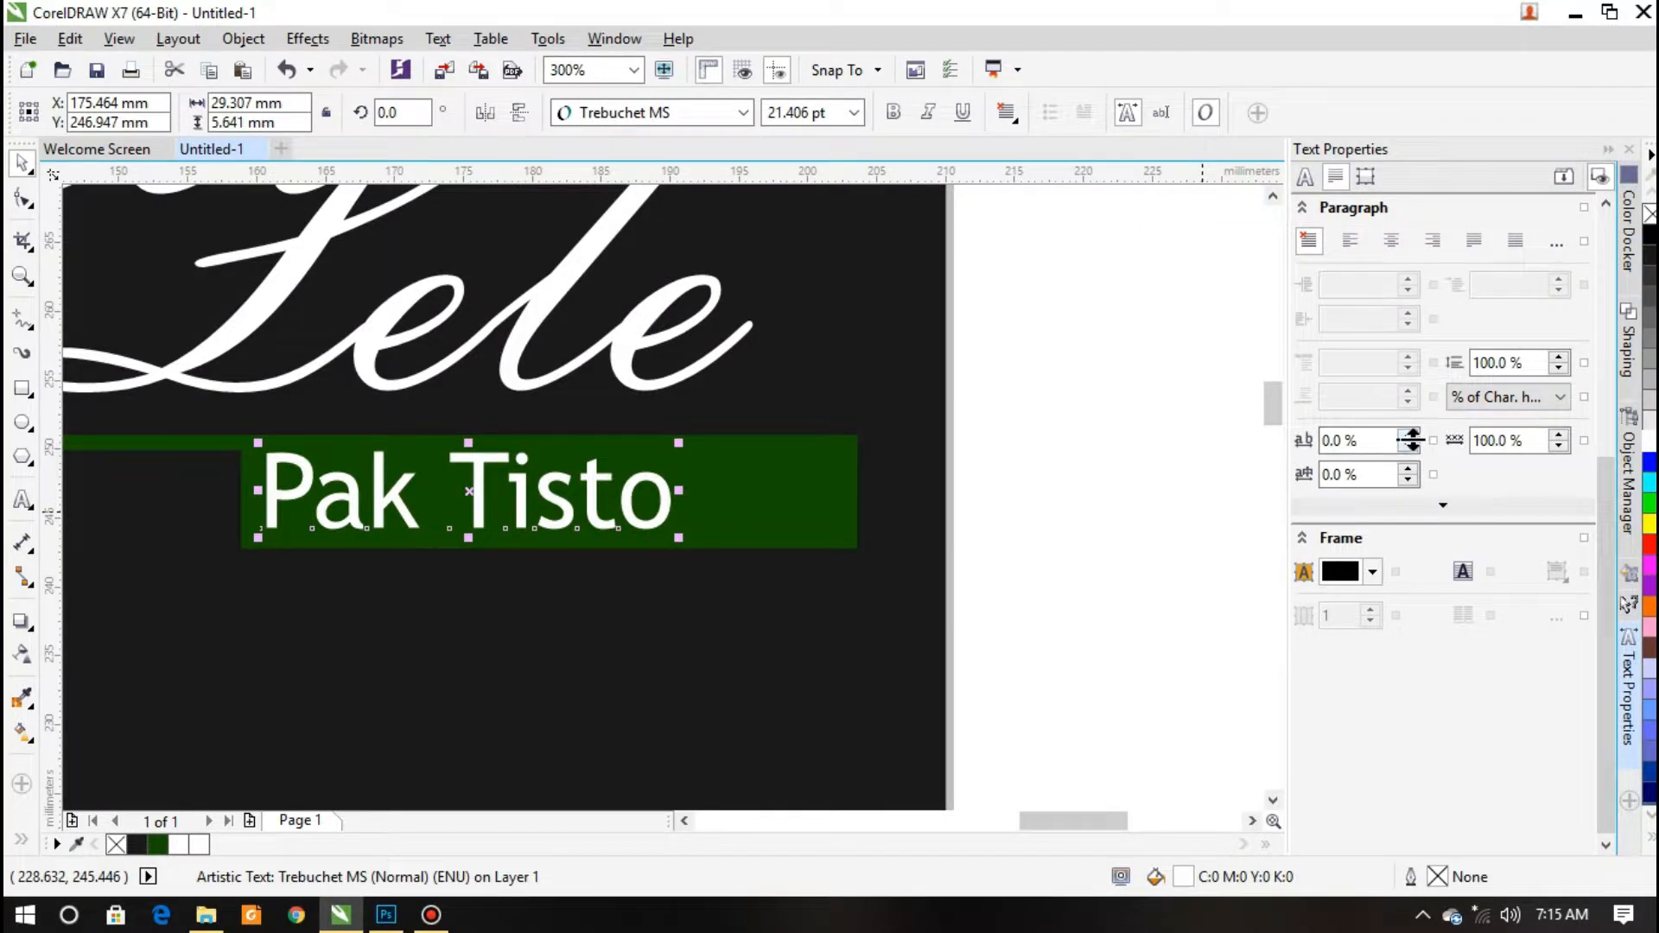
click(1410, 441)
drag(1410, 441, 1412, 391)
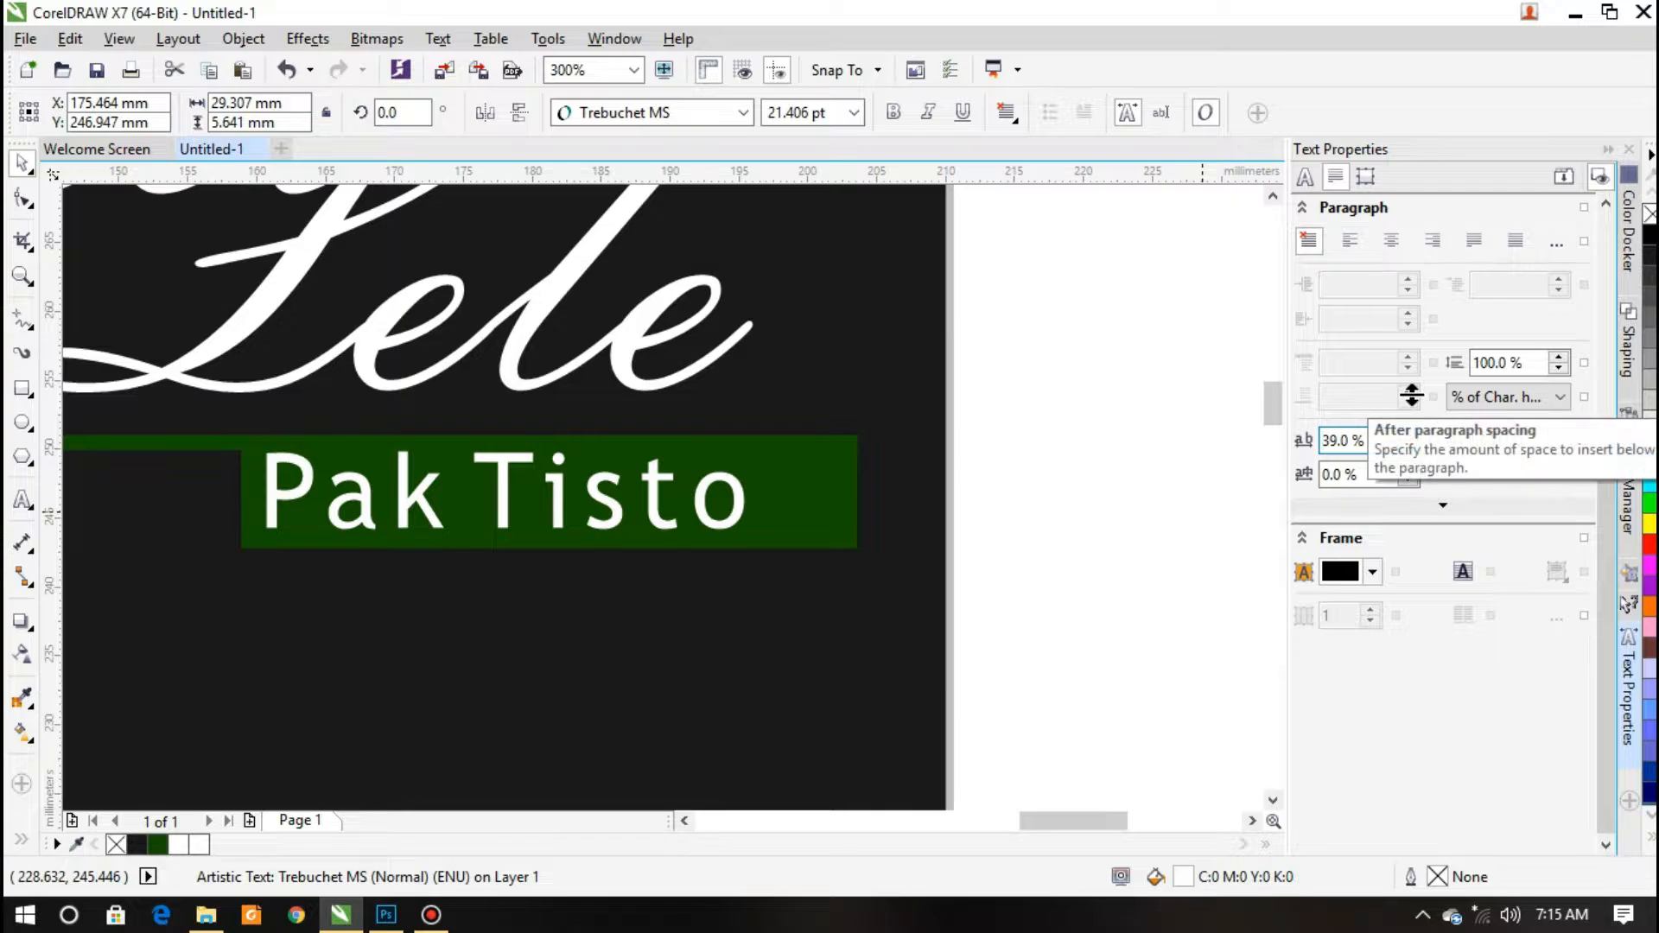
Move the seller's name to the right end of the green rectangle and shorten the rectangle's left side to fit it
drag(550, 481, 644, 478)
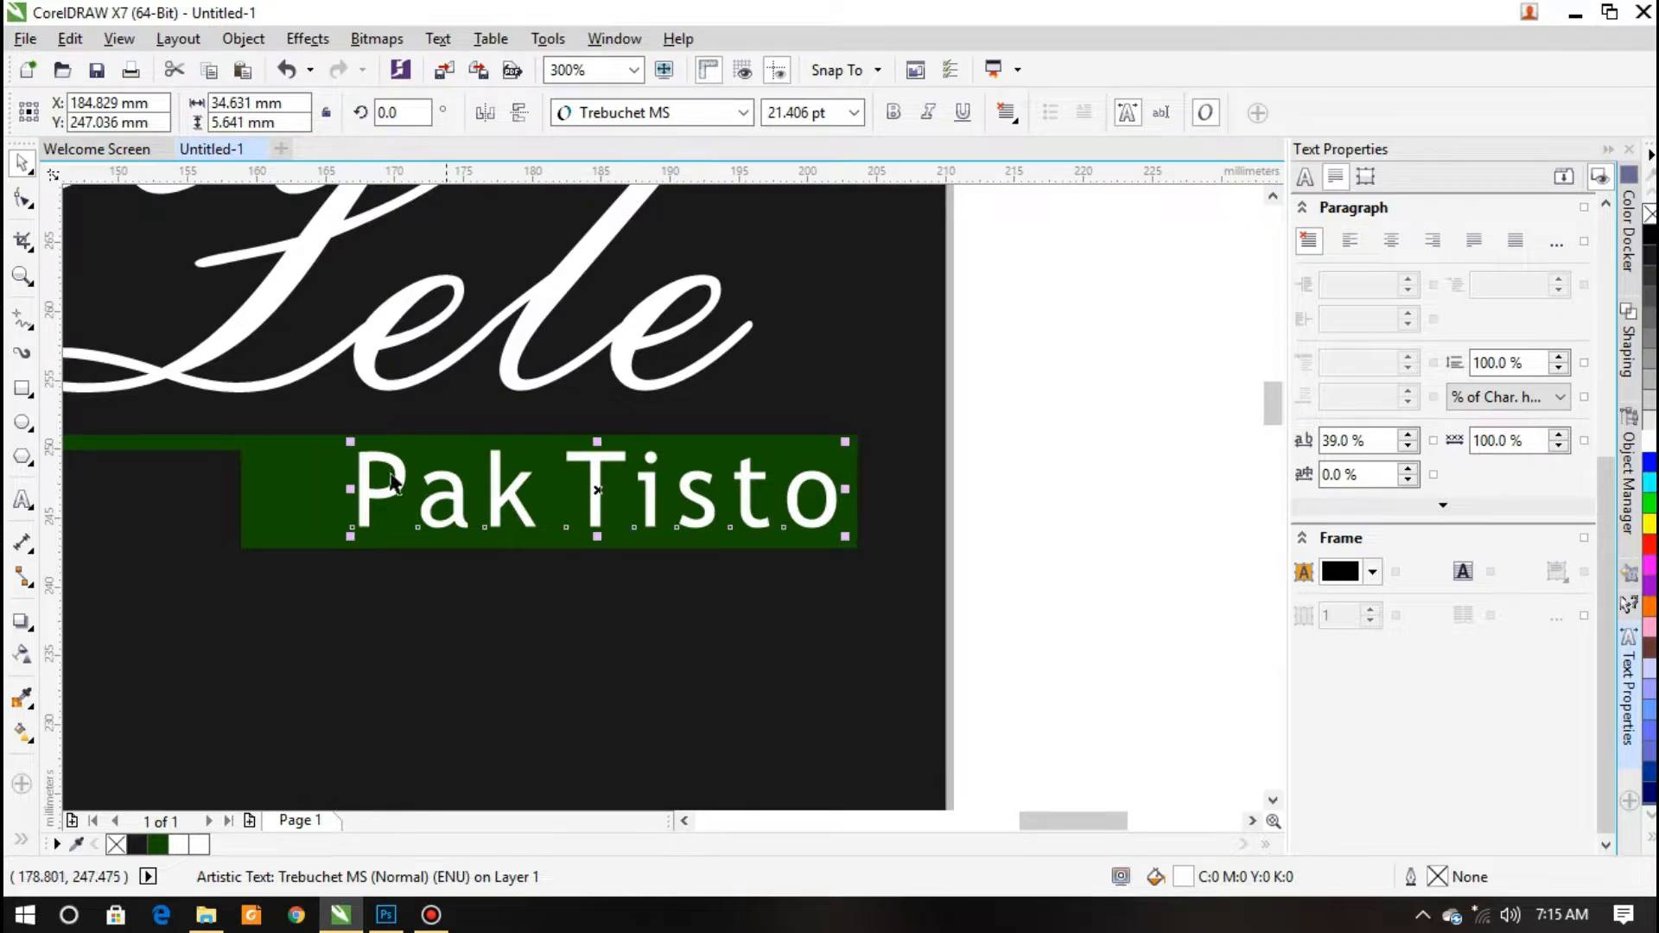
click(303, 471)
drag(240, 491, 326, 510)
scroll(539, 537, down, 2)
click(670, 678)
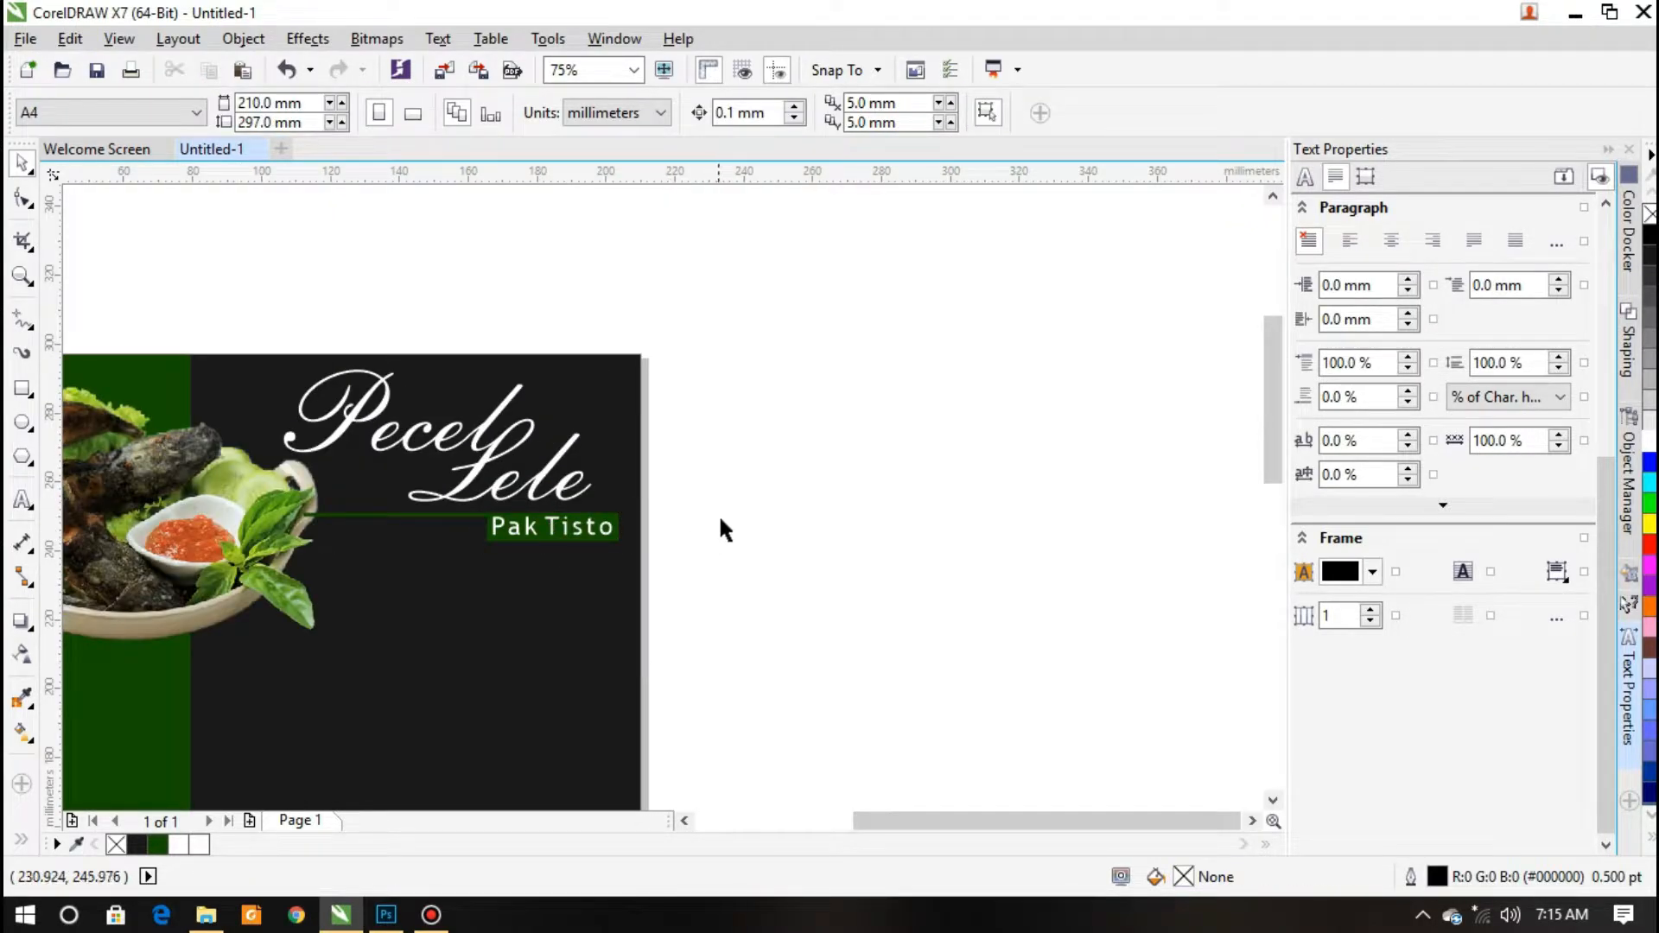
Bring the pecel lele dish photo in front of the thin green bar
drag(736, 500, 973, 449)
scroll(523, 475, up, 2)
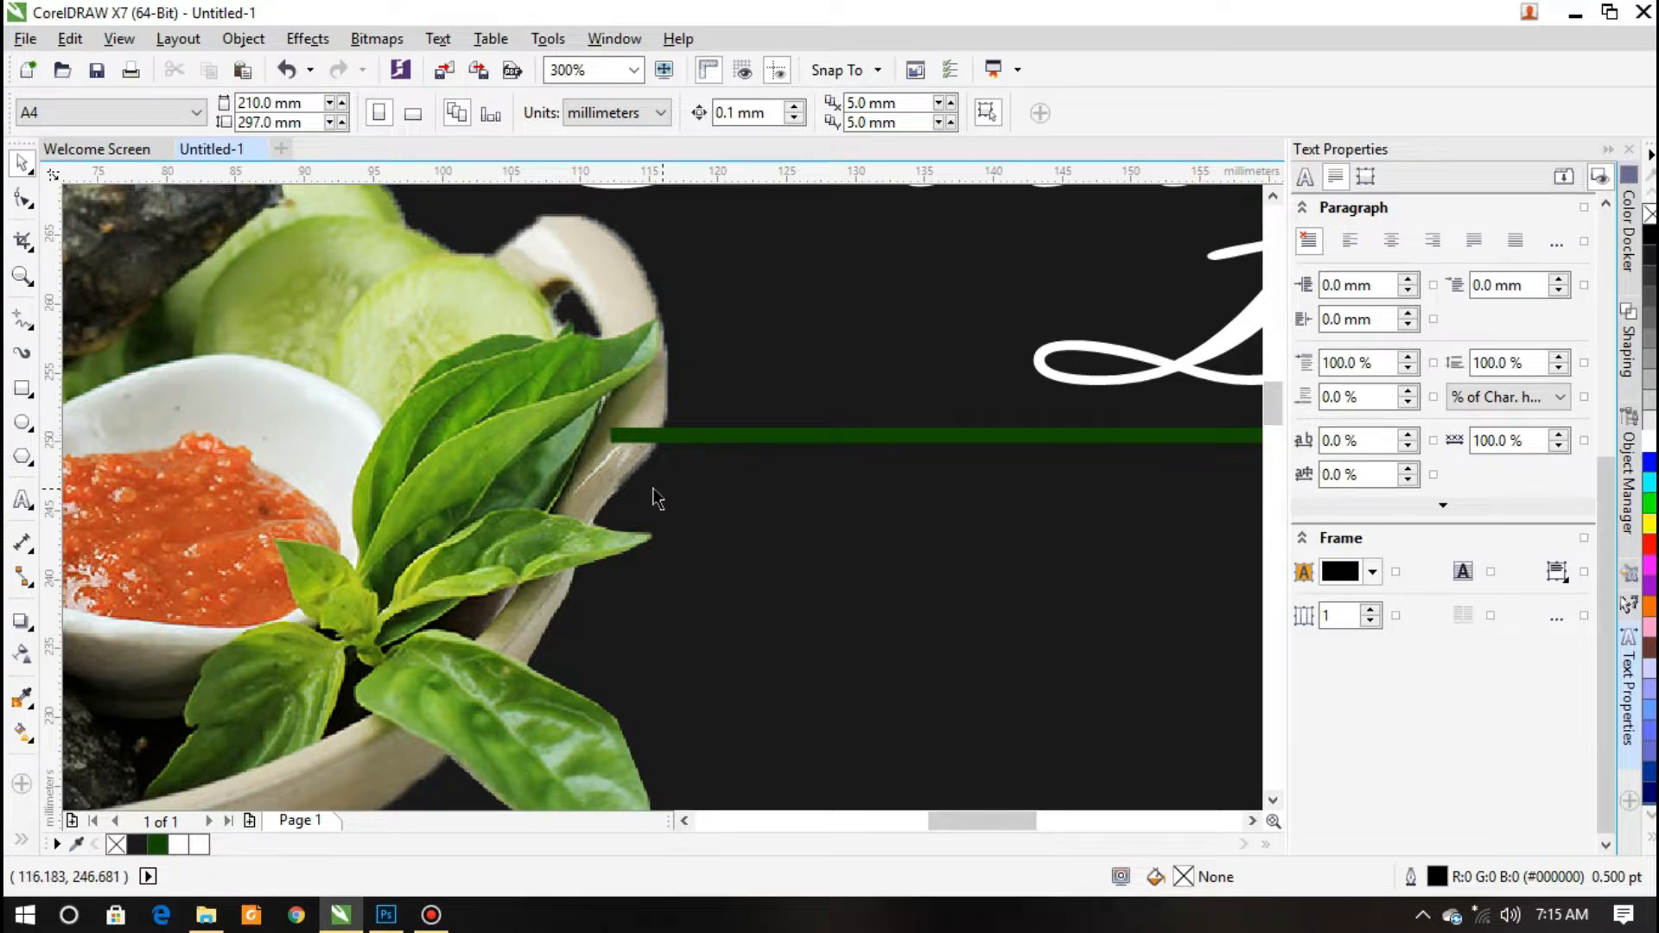
scroll(630, 484, down, 2)
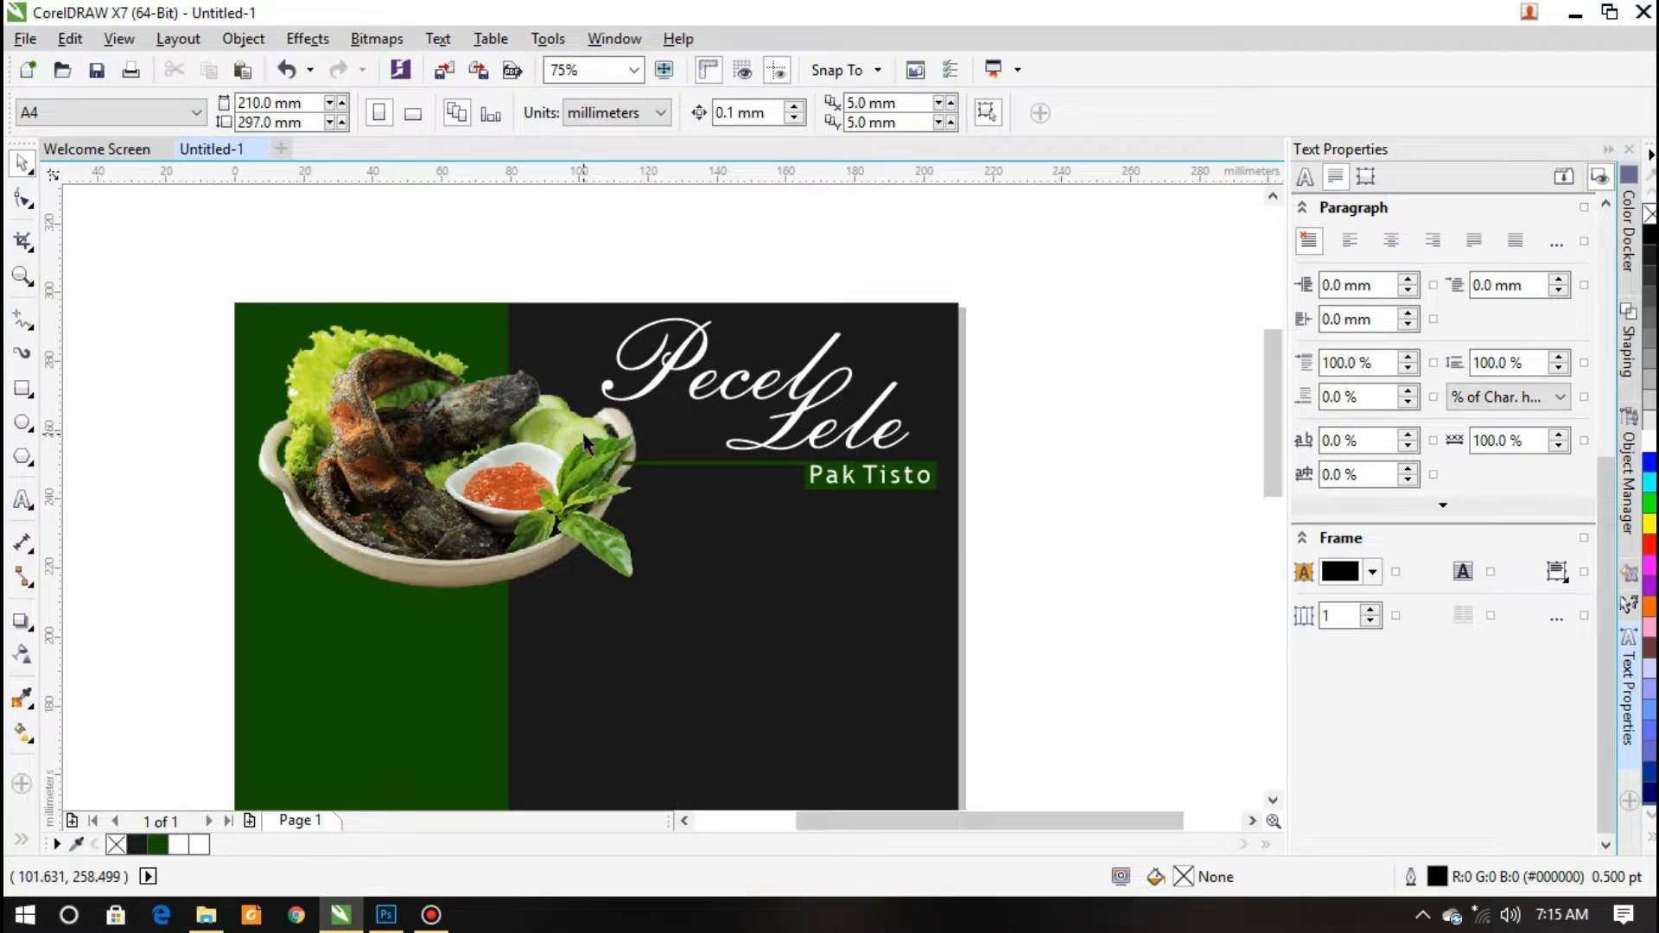
click(585, 441)
right_click(585, 435)
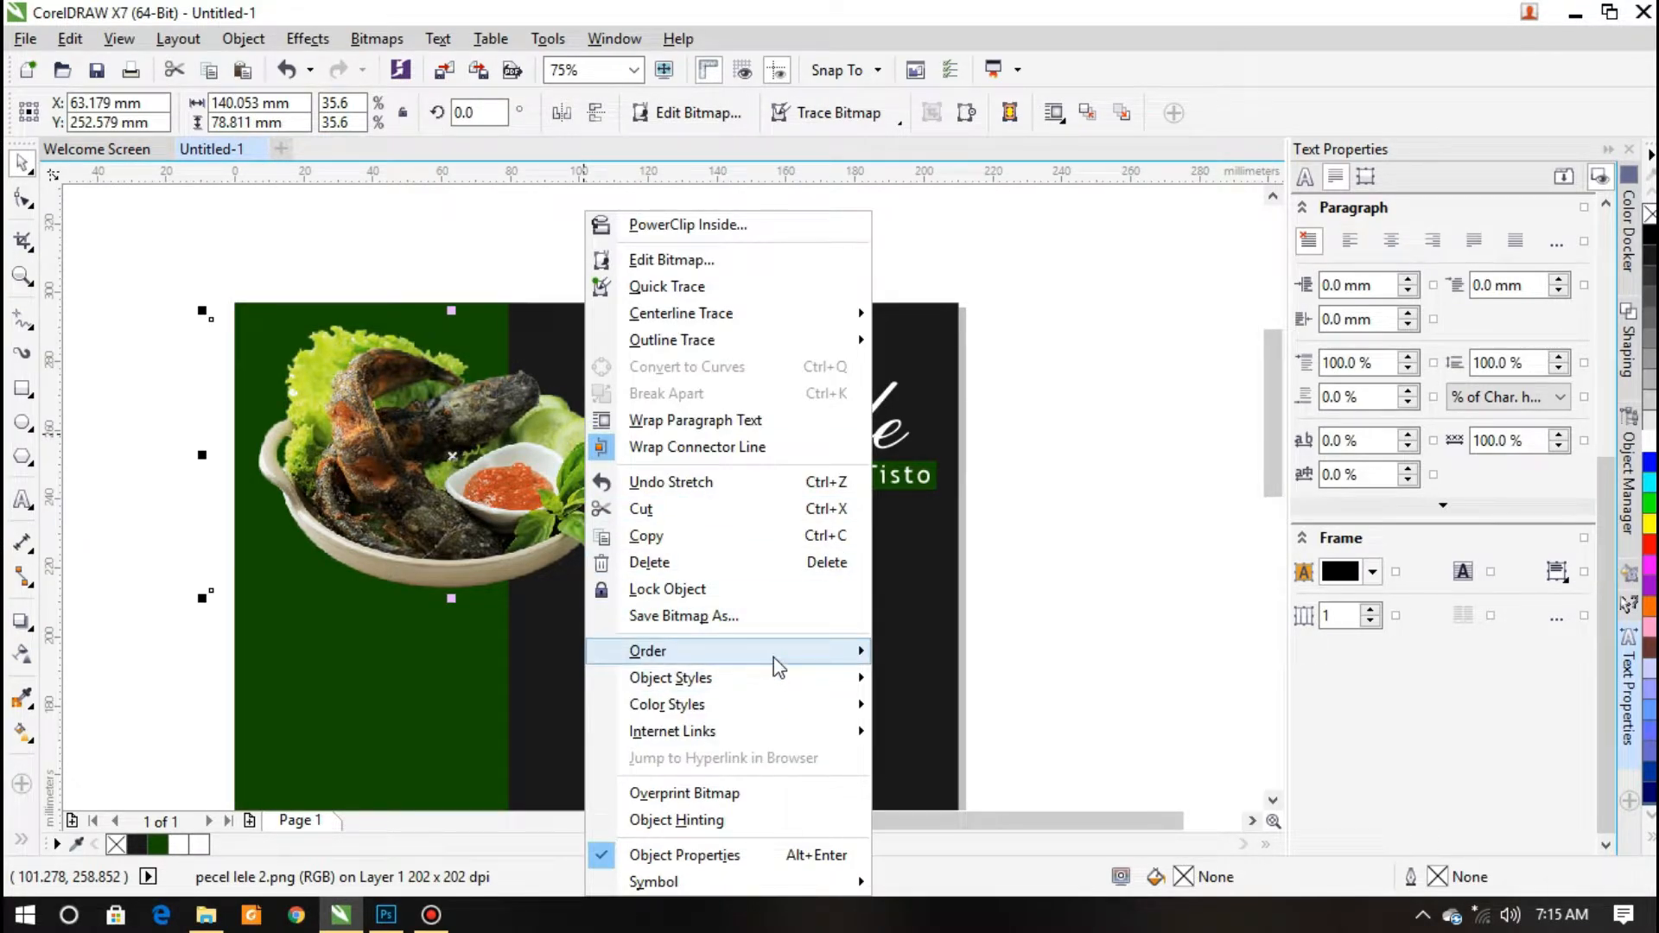
mouse_move(775, 657)
click(911, 702)
click(1133, 473)
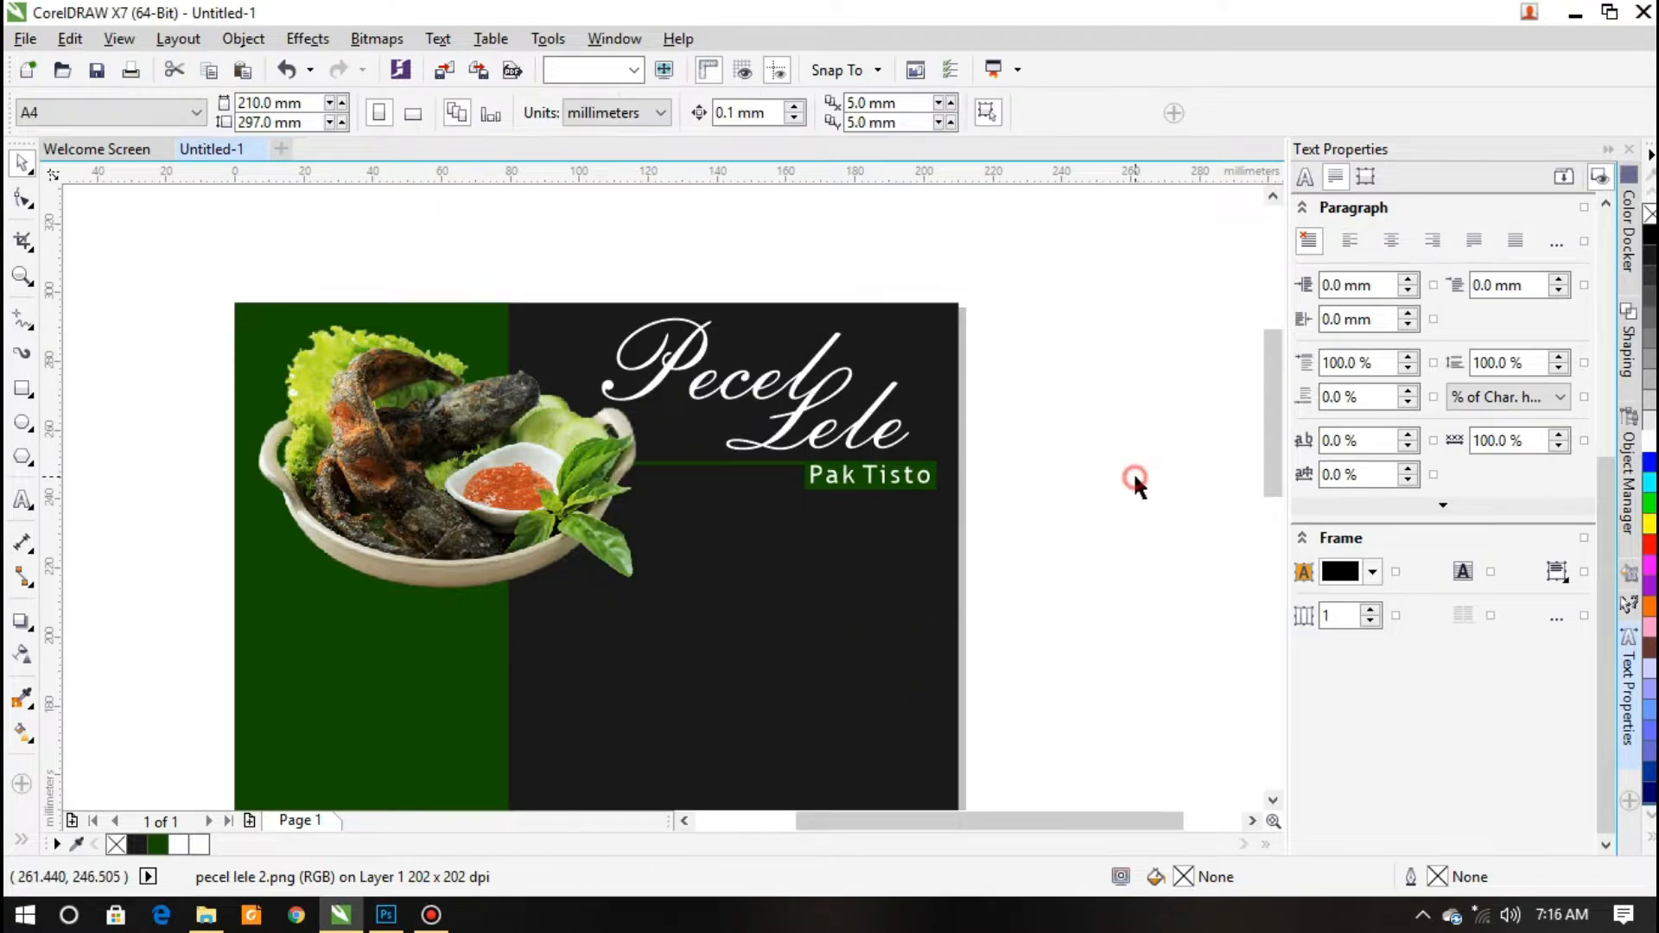
Import the sambal photo and place it over the lower right of the page at about 147 x 98 mm
scroll(581, 352, down, 2)
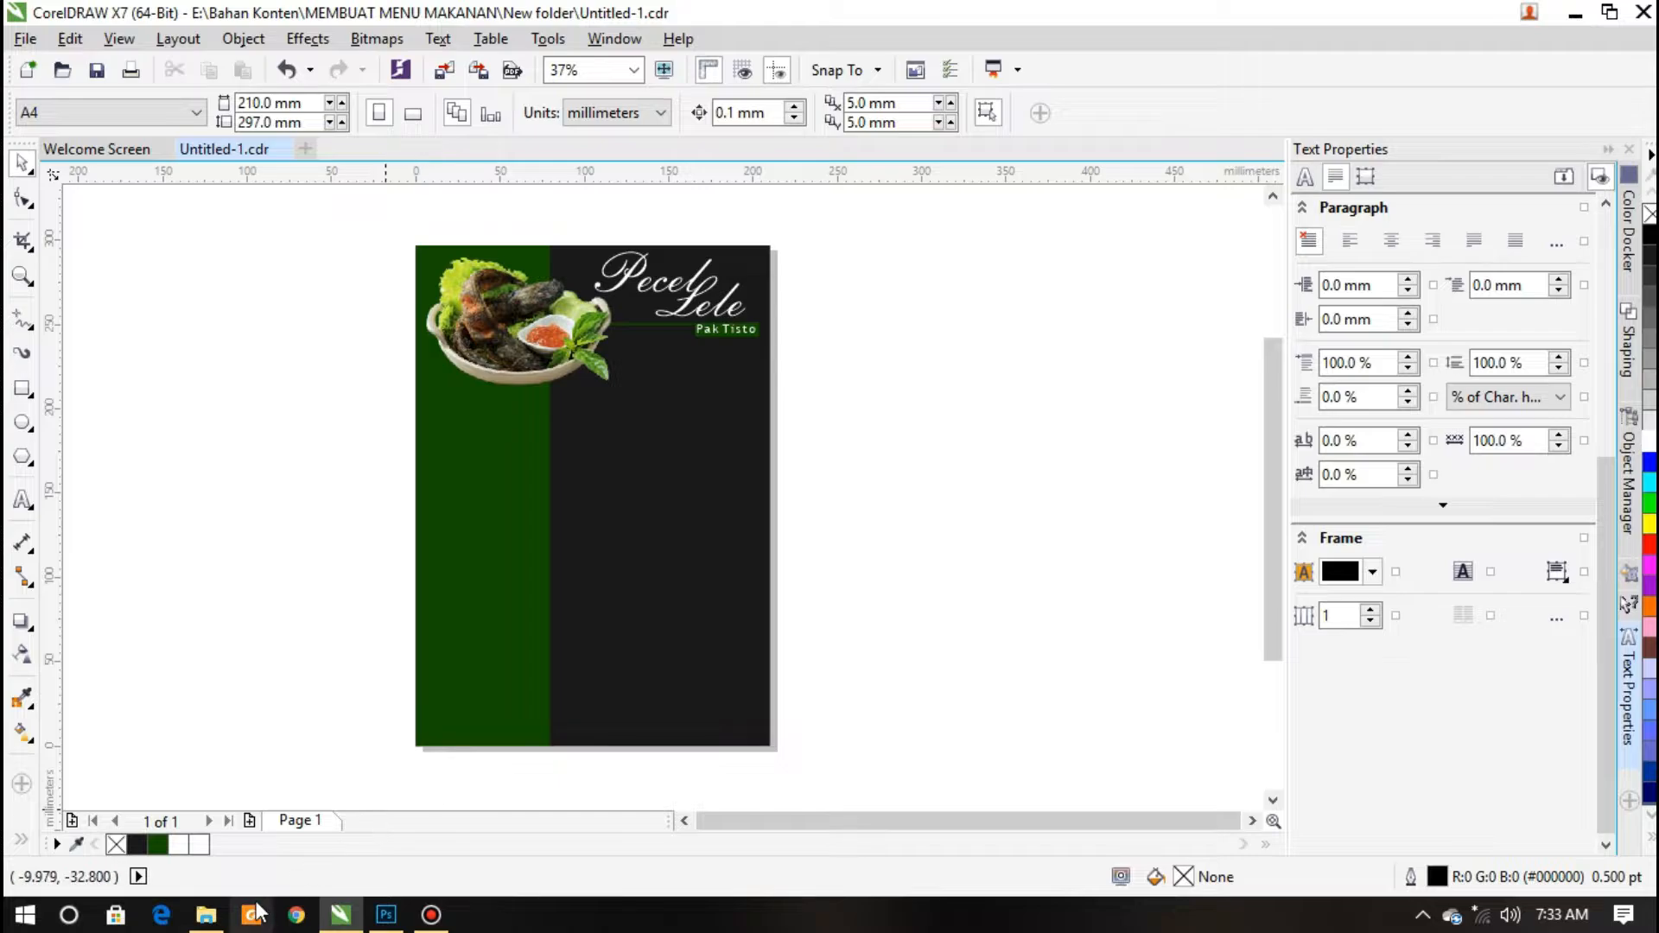
click(207, 916)
drag(856, 294, 522, 448)
drag(734, 597, 789, 639)
drag(631, 636, 616, 745)
scroll(605, 656, up, 3)
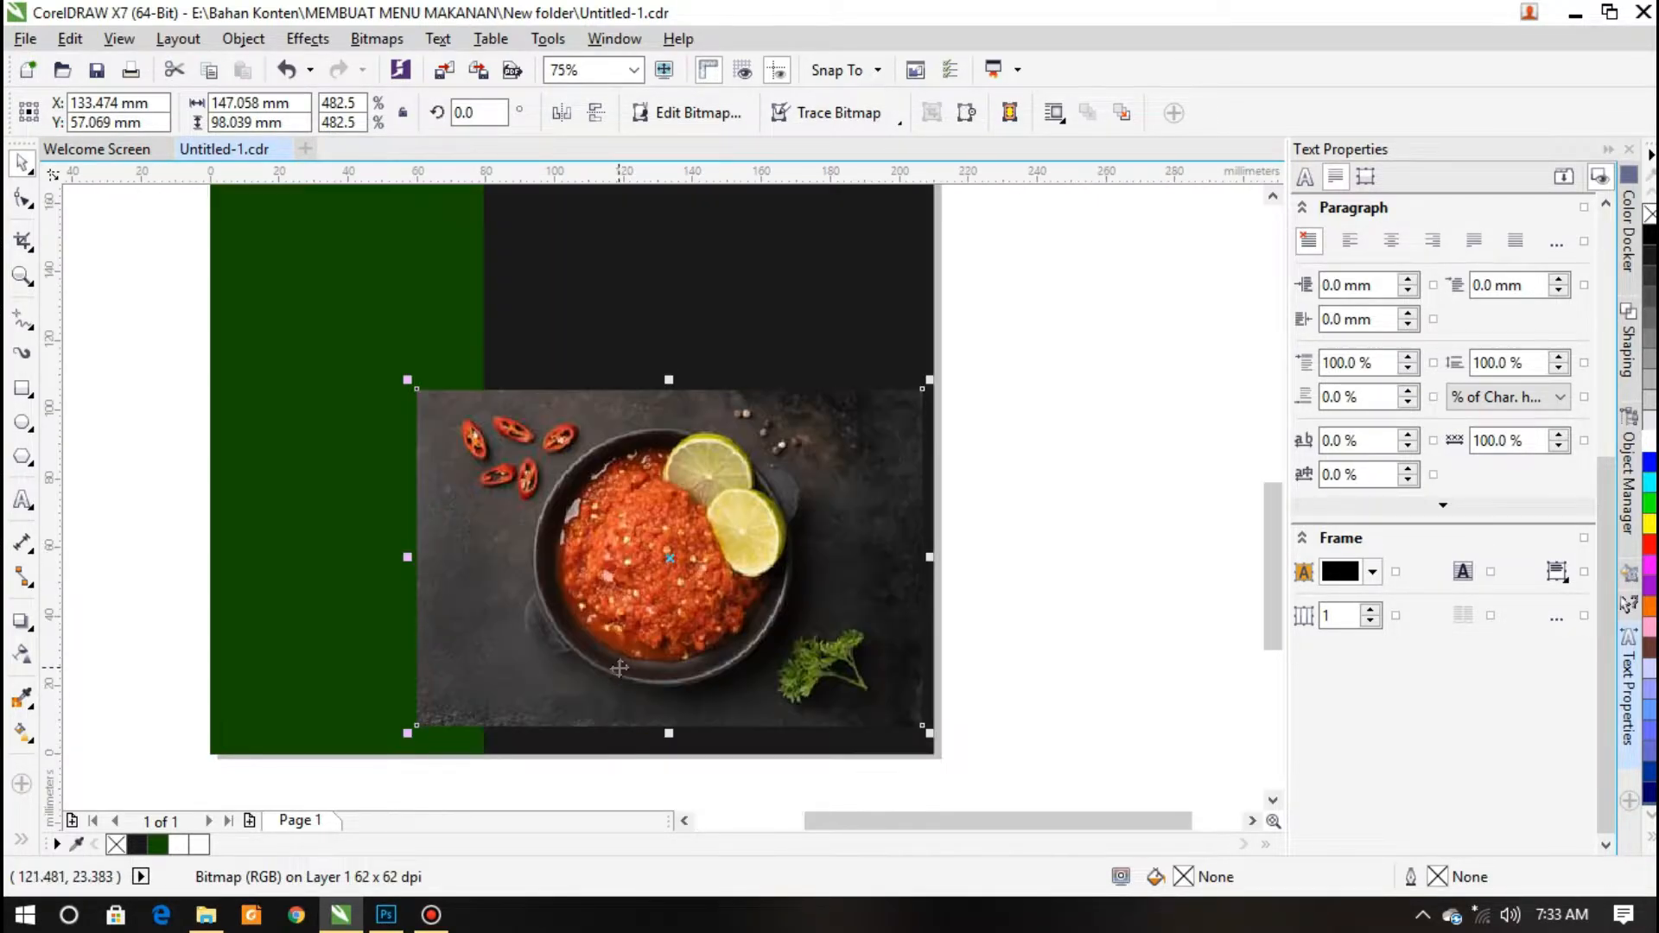
Start a B-Spline outline on the left rim of the sambal bowl, tracing down around its left handle
scroll(99, 484, down, 2)
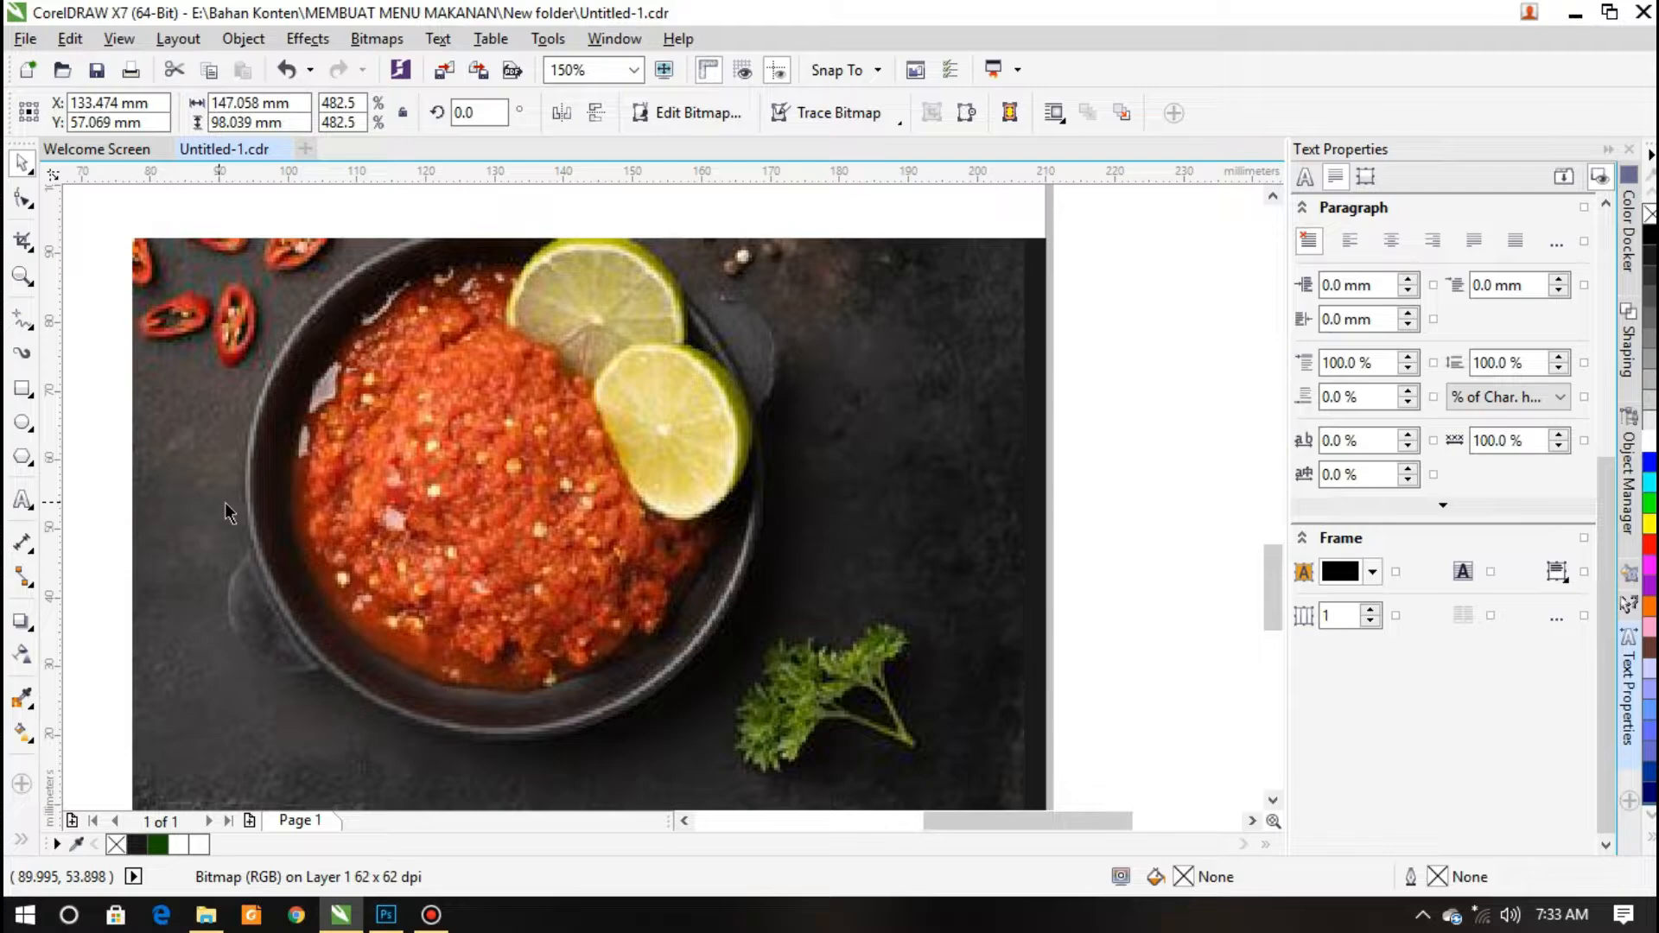
key(ctrl+z)
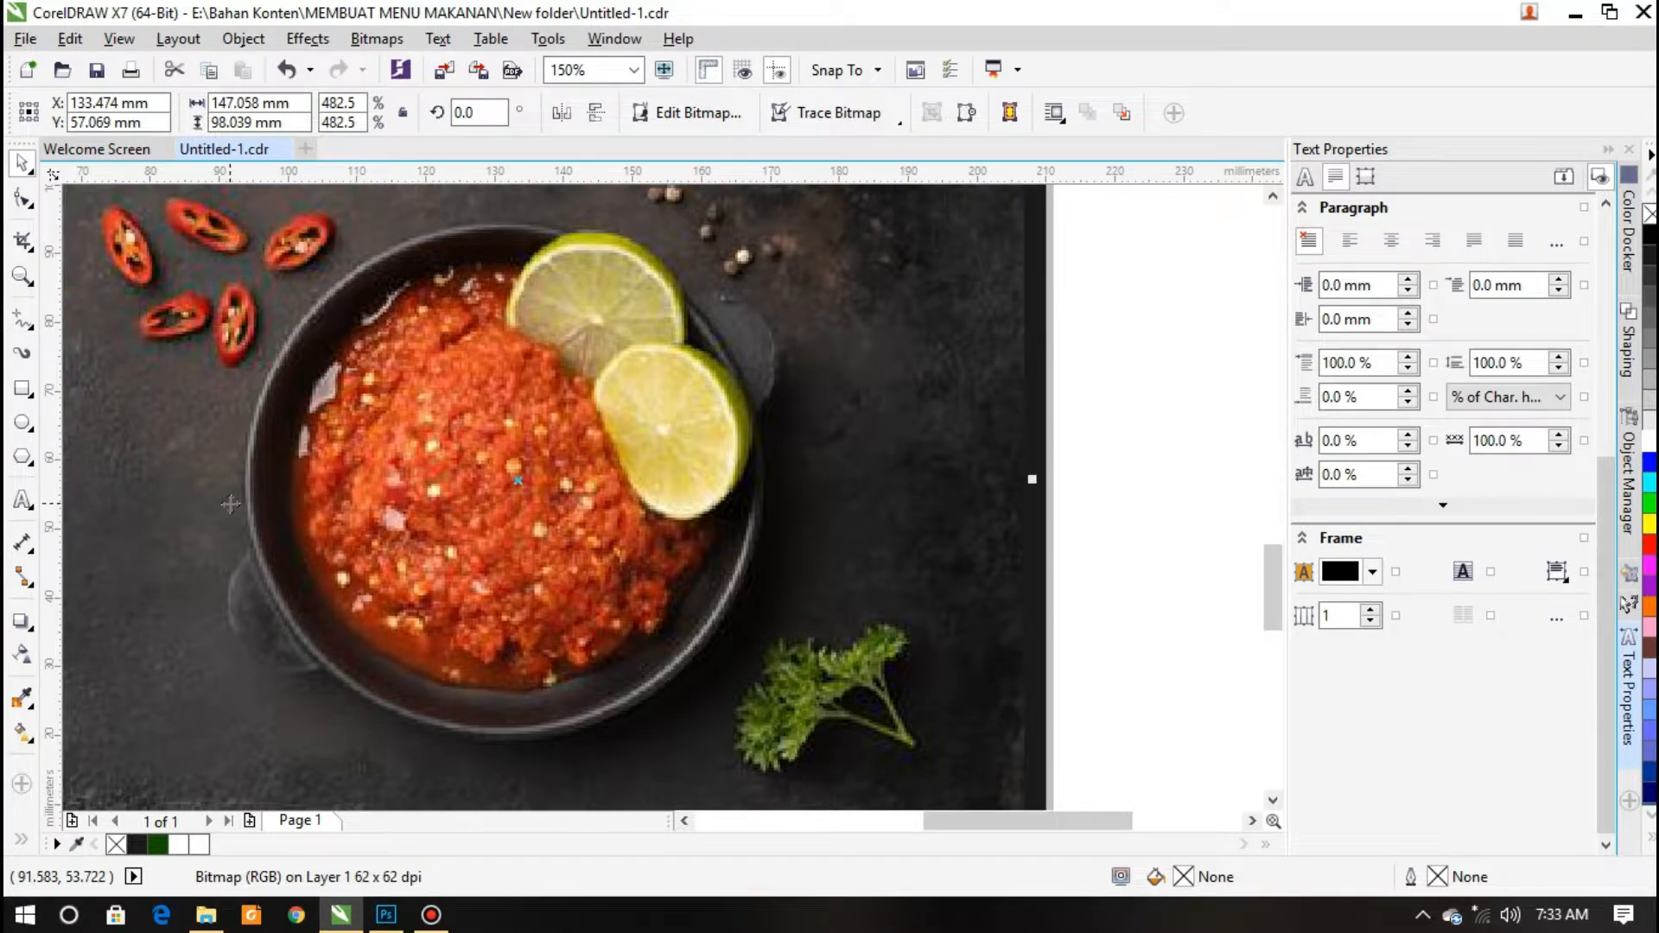
click(34, 324)
click(35, 331)
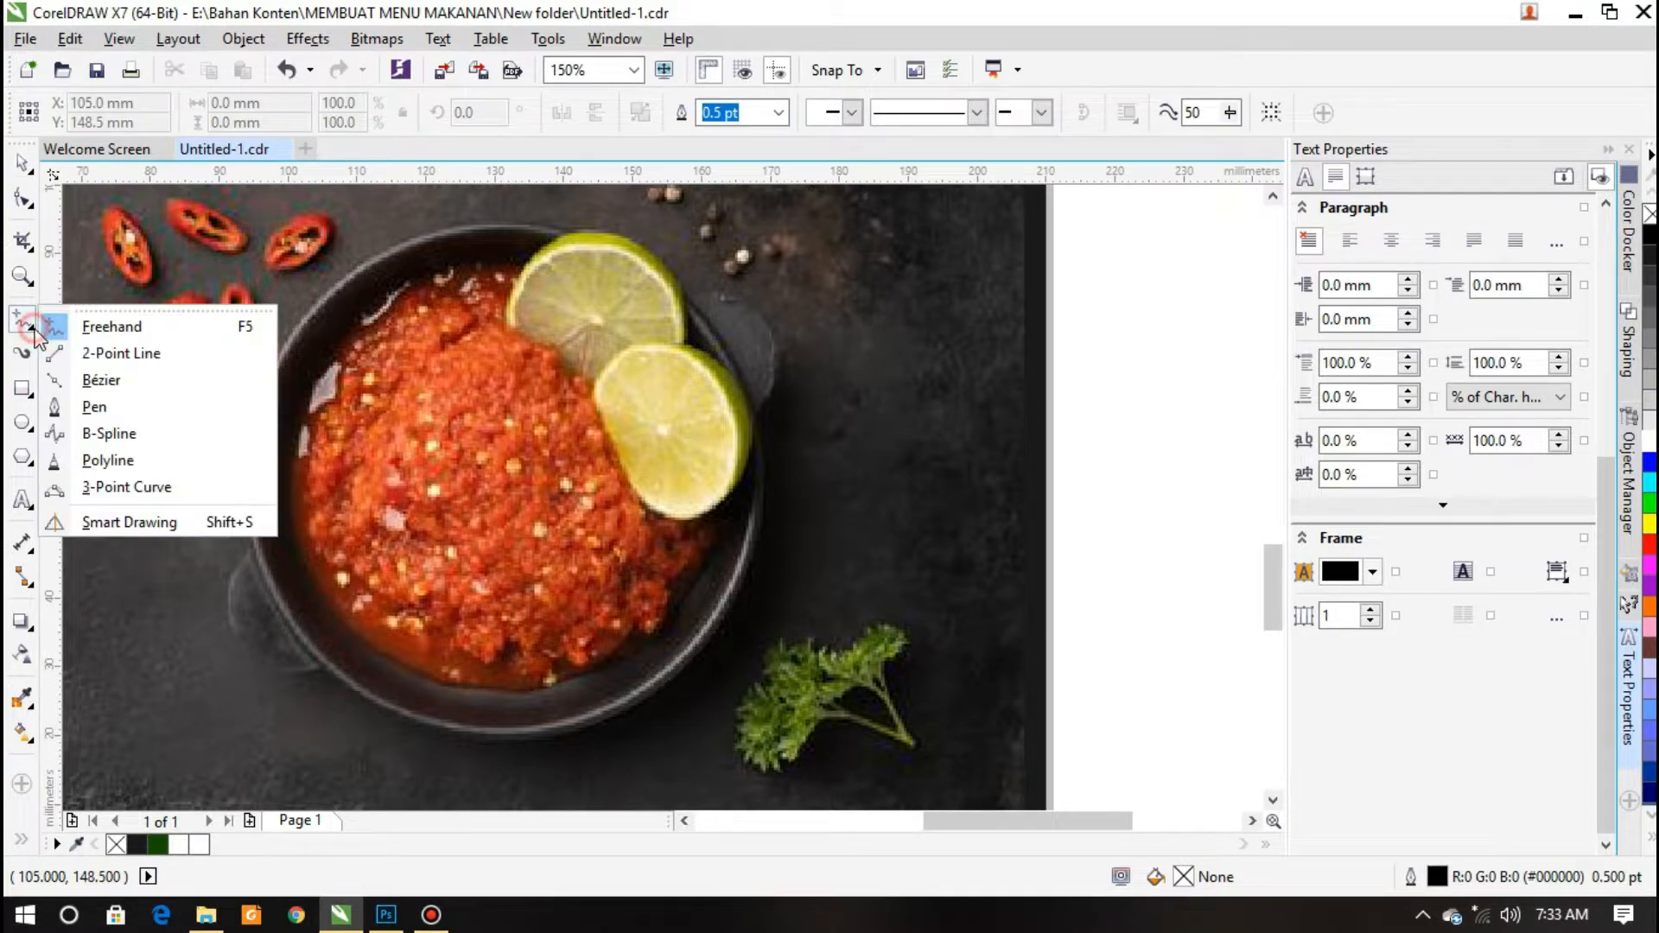
click(149, 441)
scroll(302, 363, up, 2)
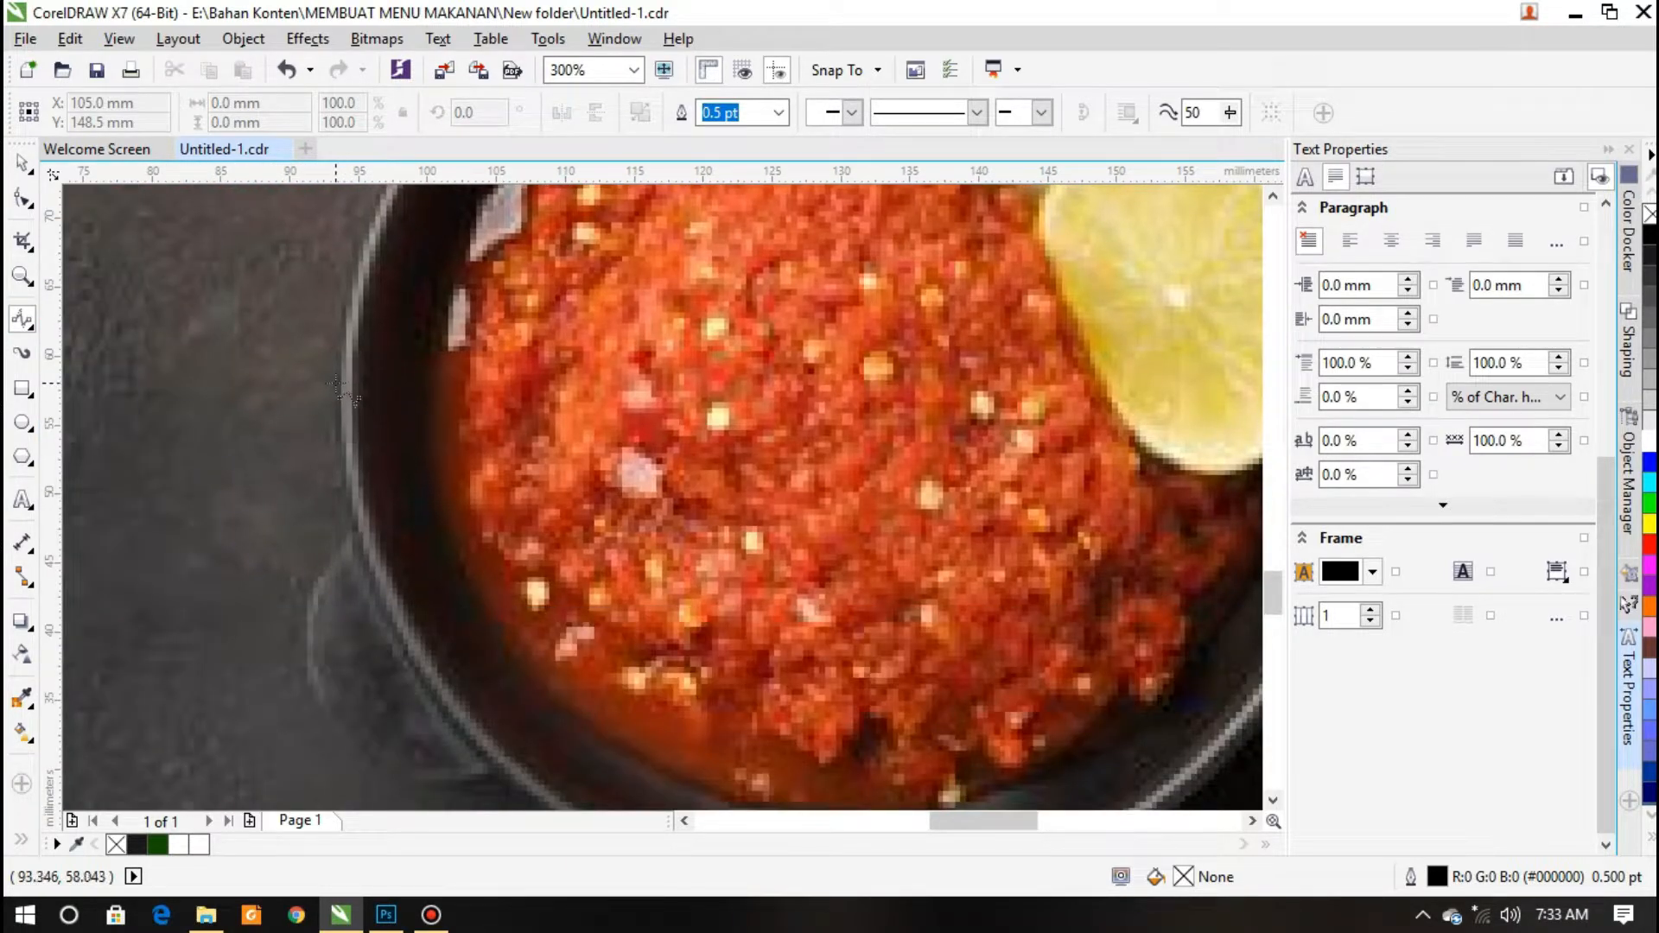
click(340, 395)
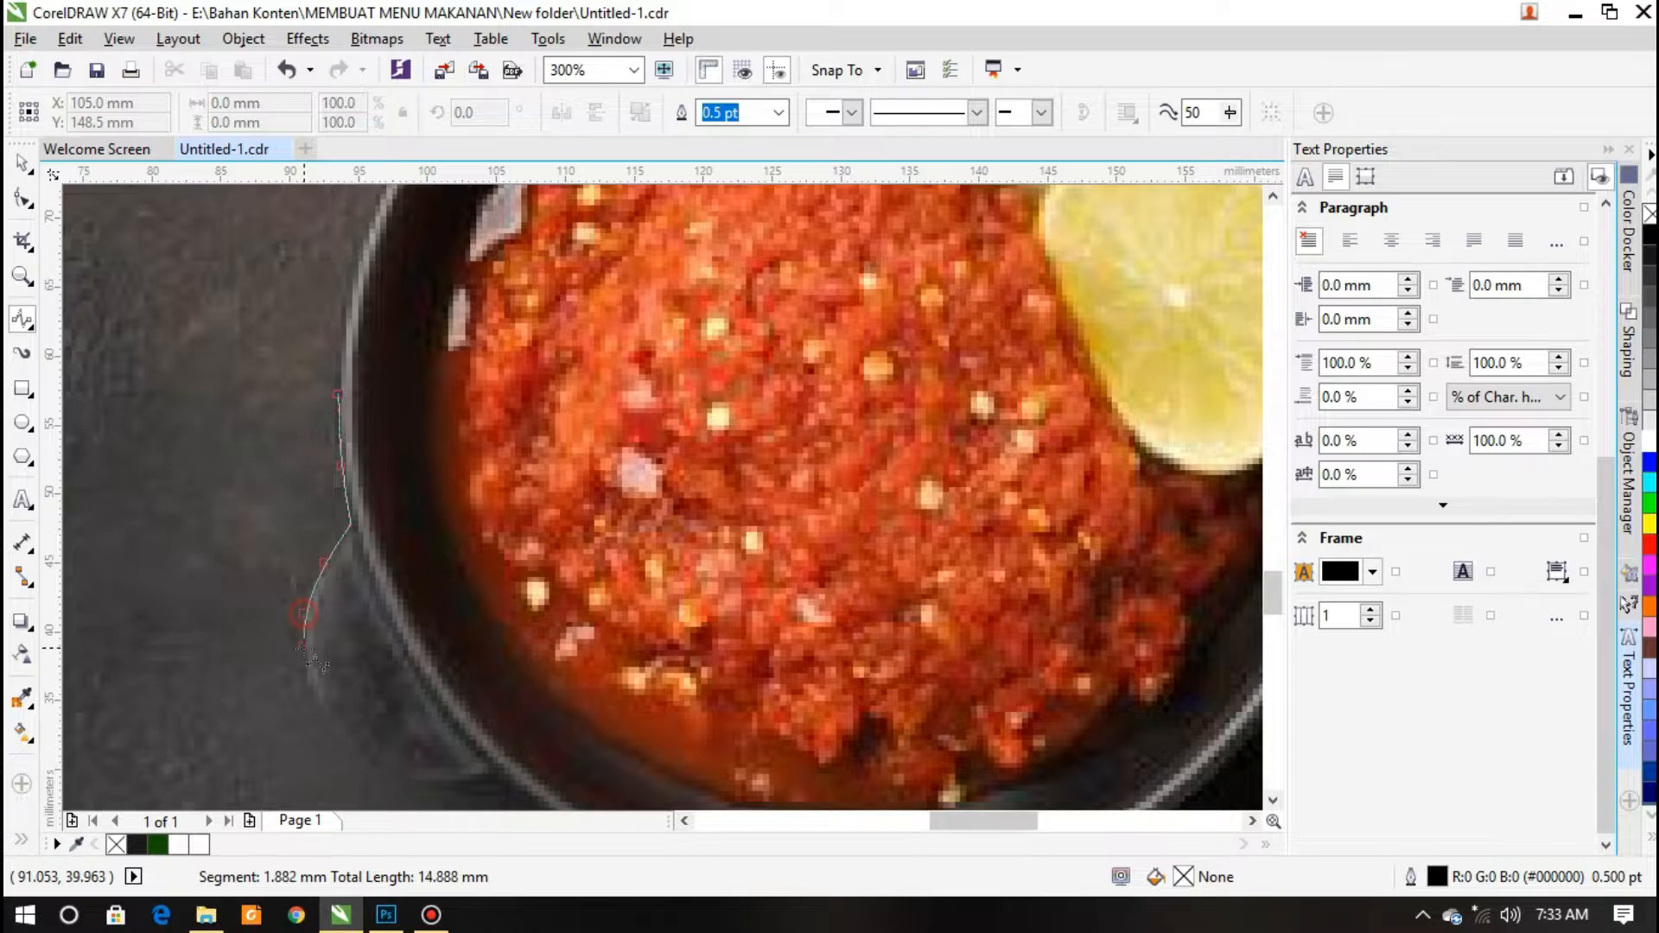
scroll(275, 691, down, 3)
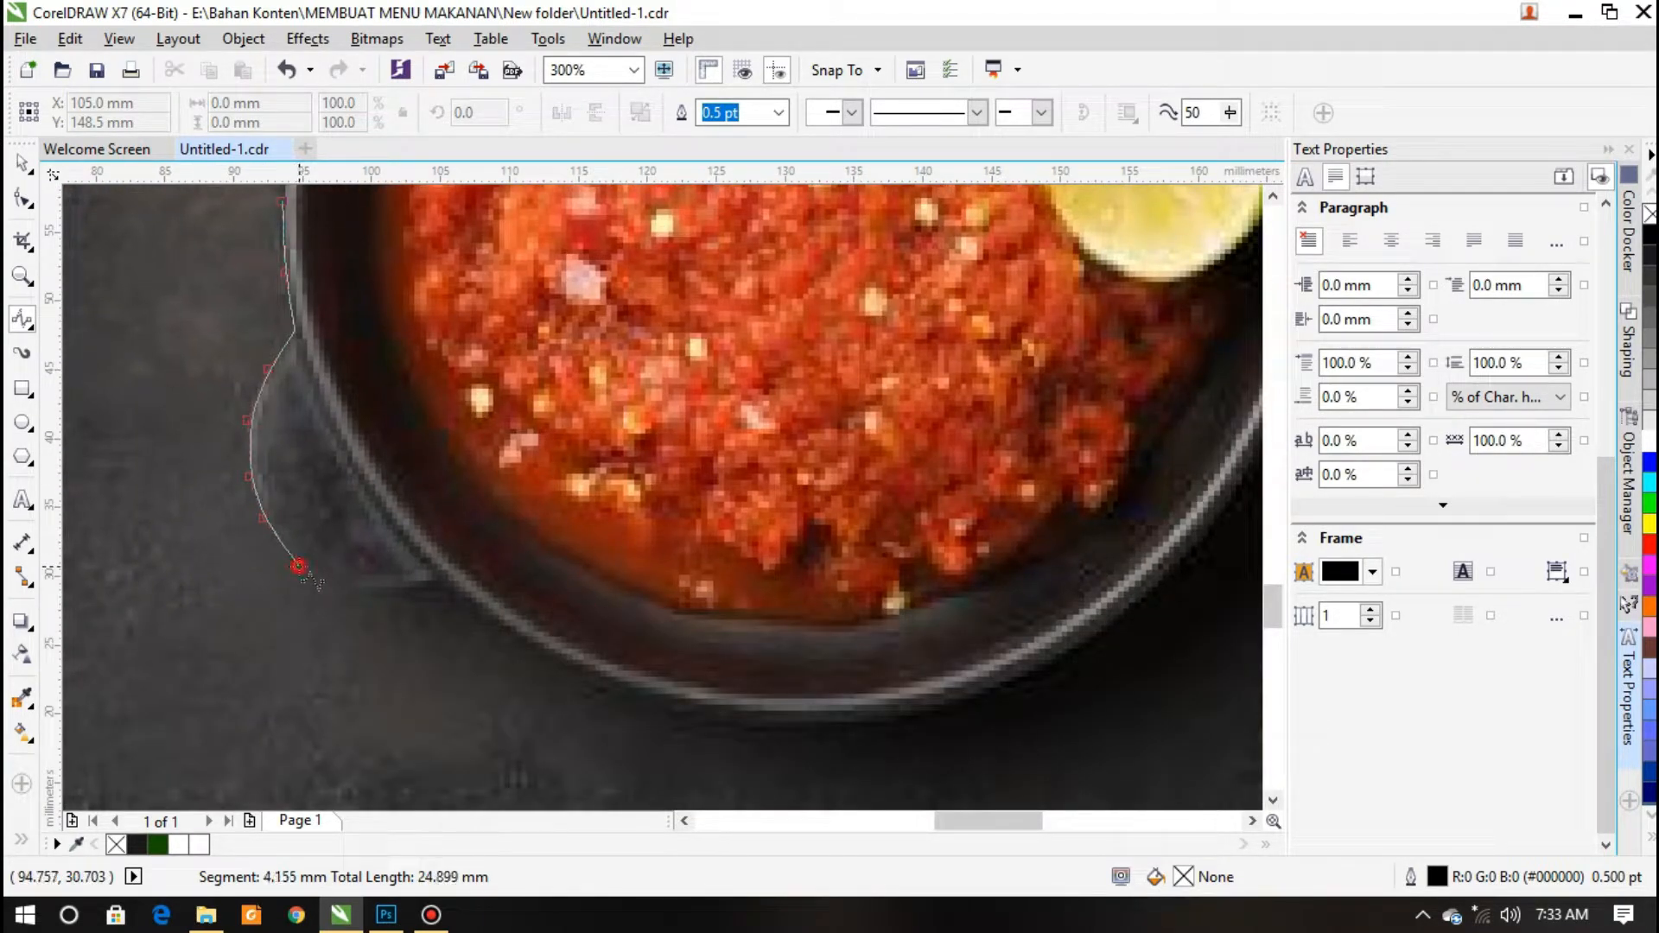
Continue the B-Spline outline under the left handle and along the bottom rim of the bowl
click(298, 566)
click(338, 589)
click(398, 589)
click(481, 613)
click(551, 657)
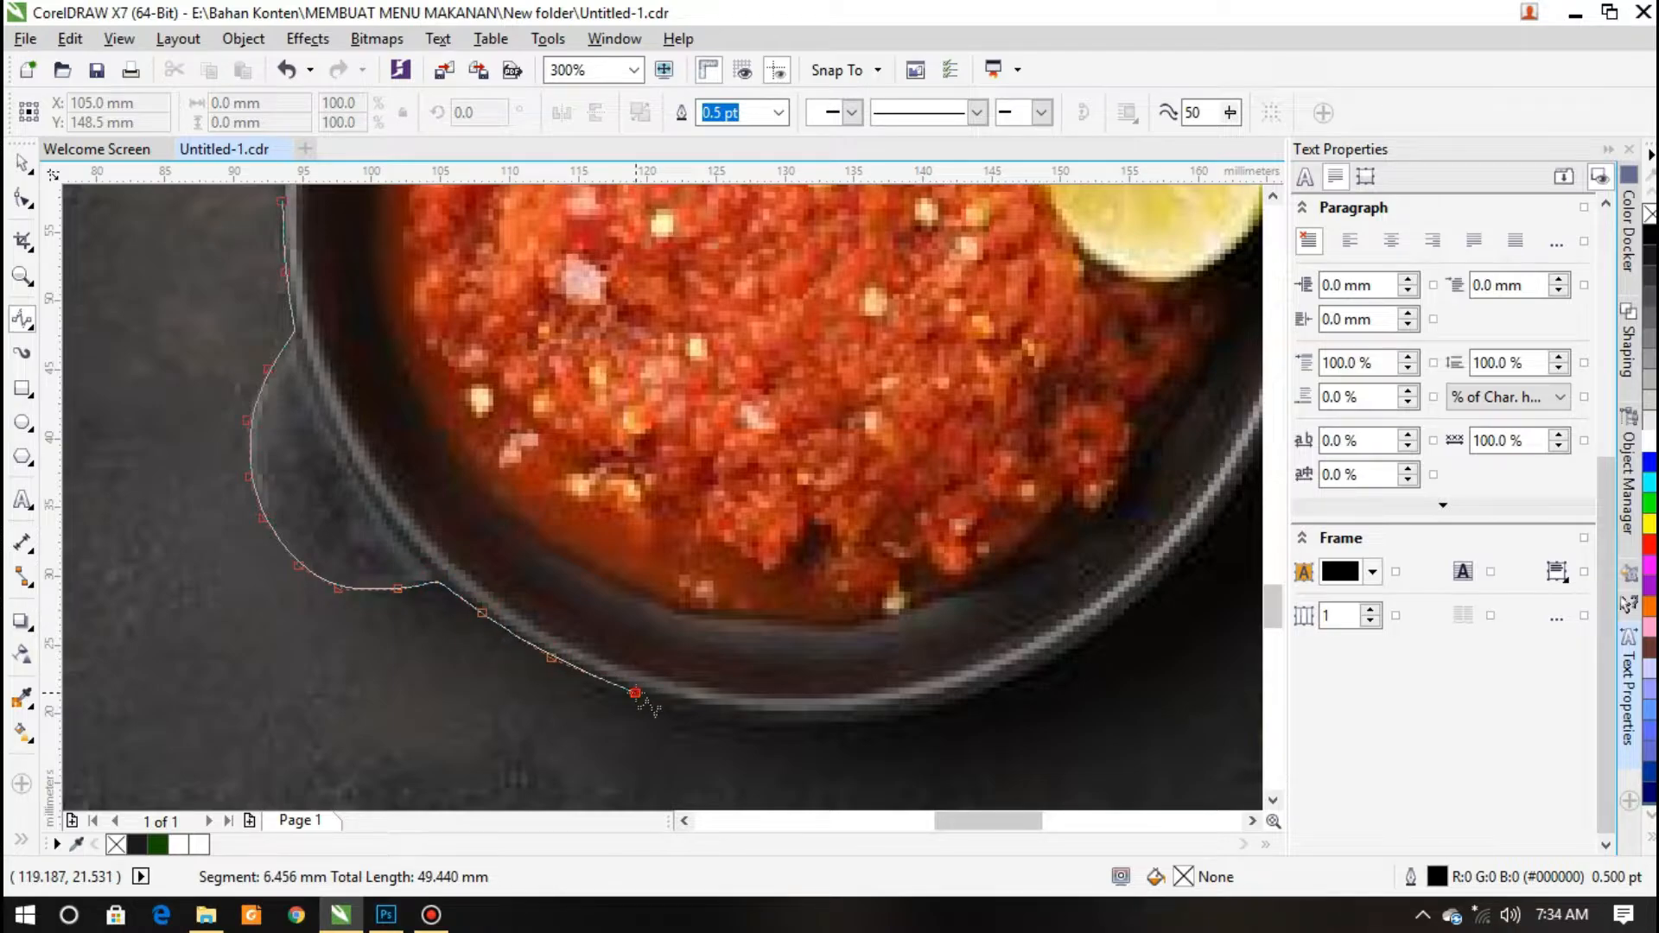
click(635, 693)
click(704, 707)
click(774, 716)
click(885, 709)
click(986, 684)
scroll(985, 684, right, 5)
click(698, 741)
click(787, 681)
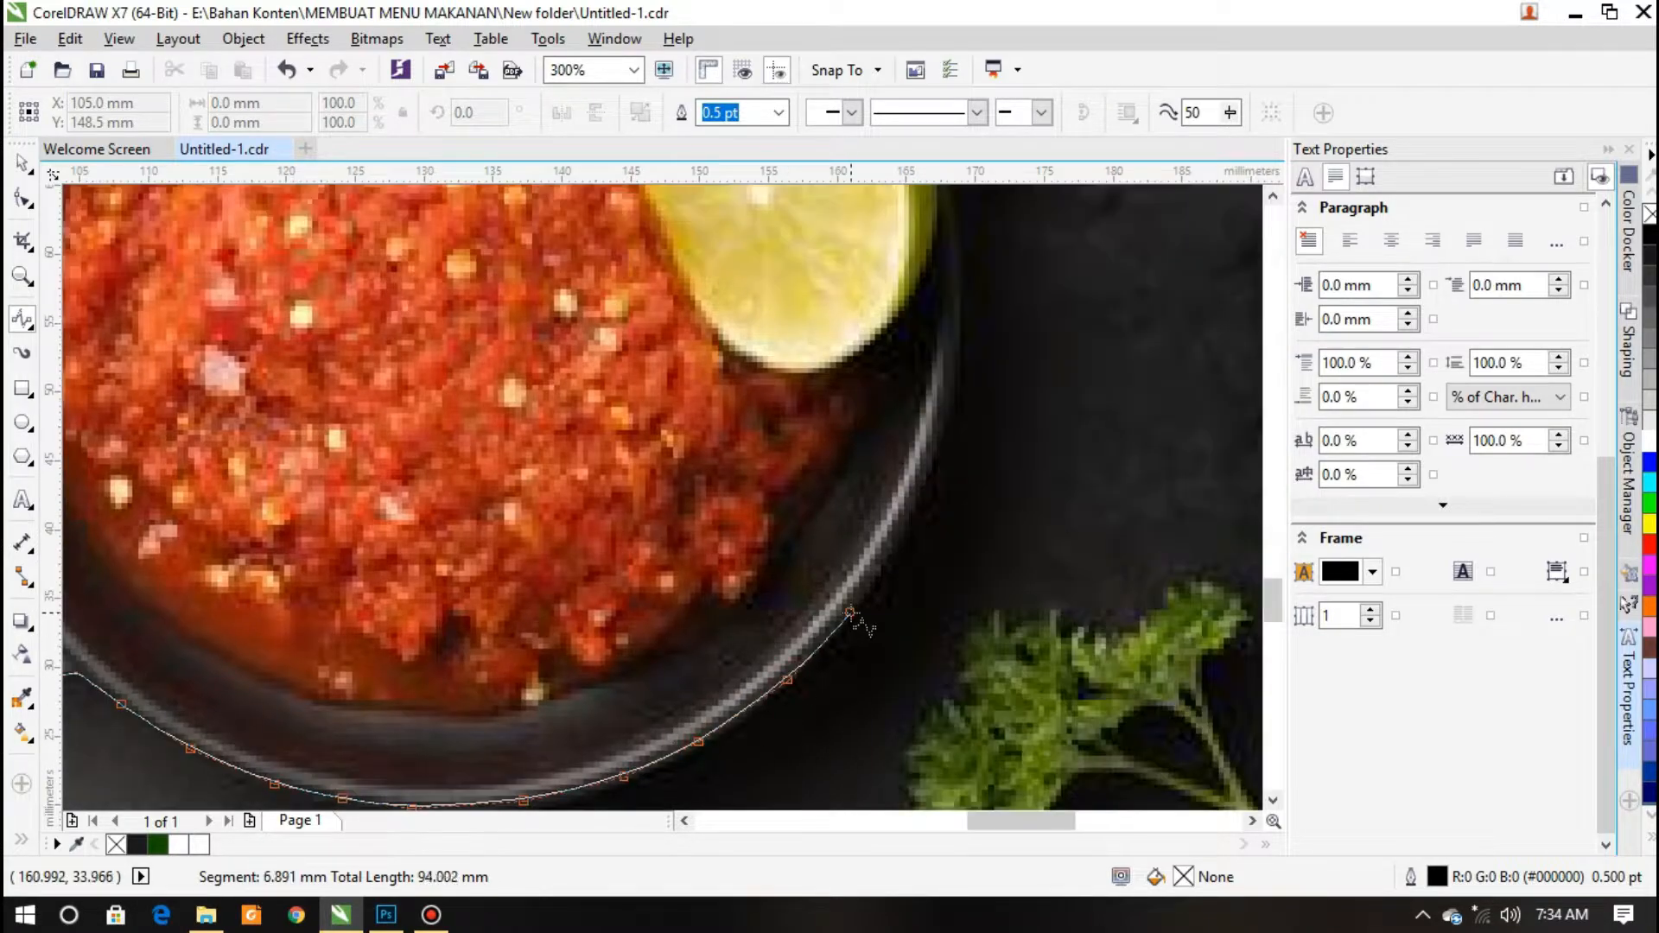
Trace the B-Spline outline up the bowl's right rim as far as the right handle
click(849, 612)
scroll(849, 612, up, 2)
click(959, 657)
click(981, 571)
scroll(981, 571, up, 2)
click(942, 674)
click(946, 588)
click(927, 497)
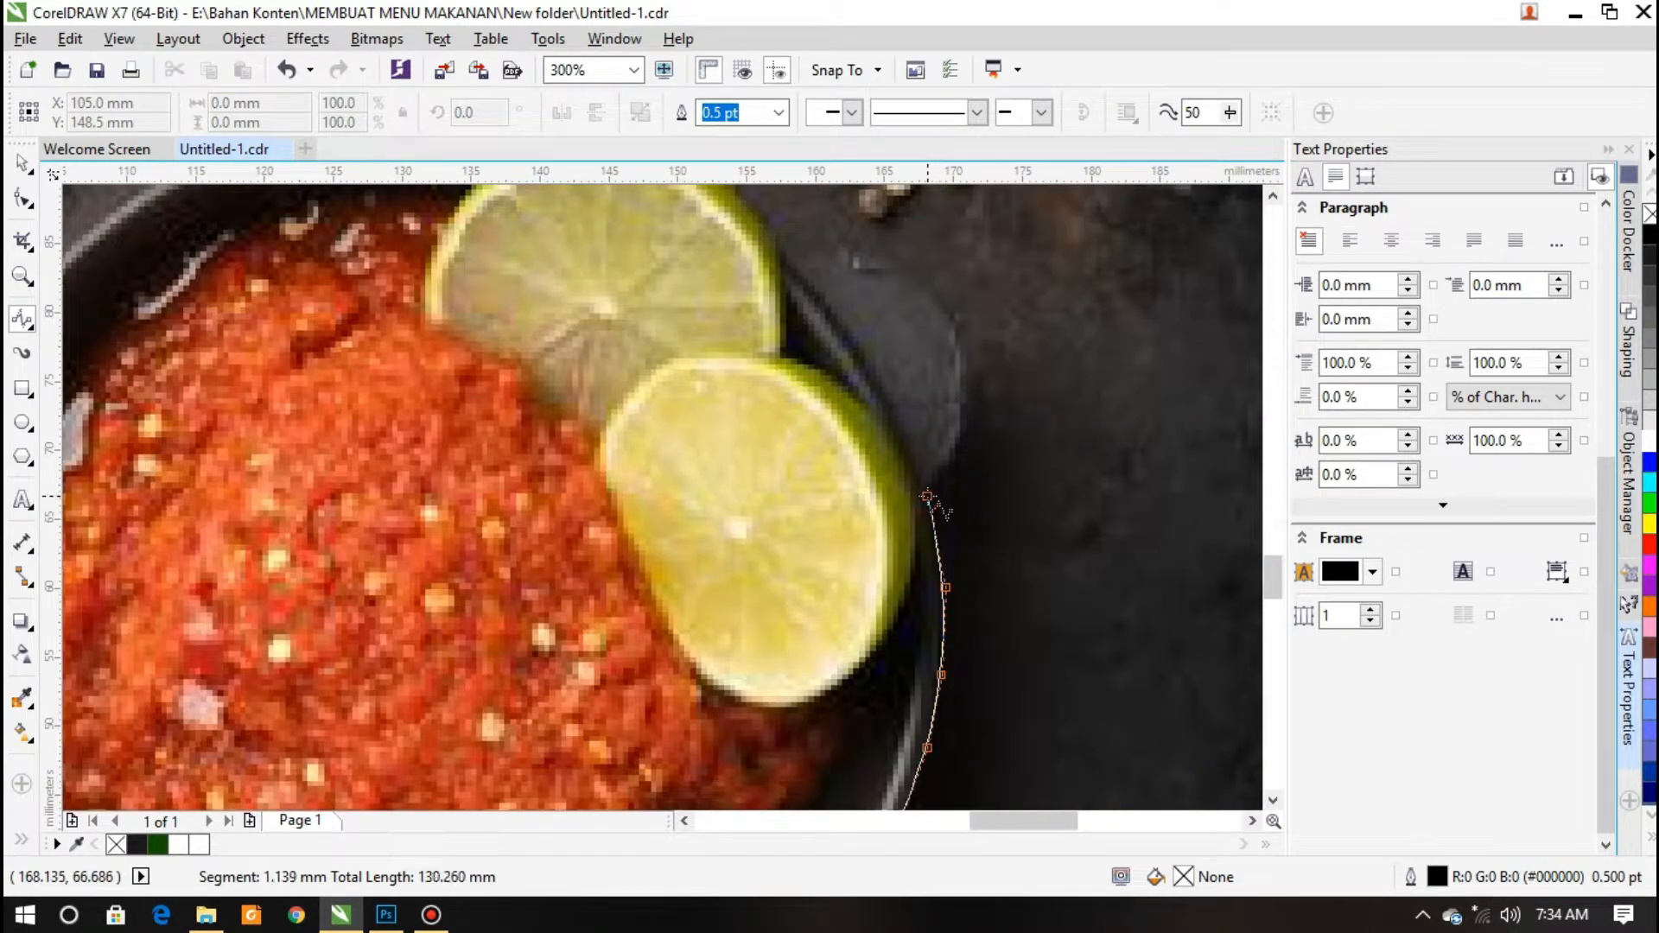
Trace the B-Spline outline around the bowl's right handle and over the upper lime slice
click(956, 460)
scroll(956, 460, up, 2)
click(1017, 596)
click(1007, 530)
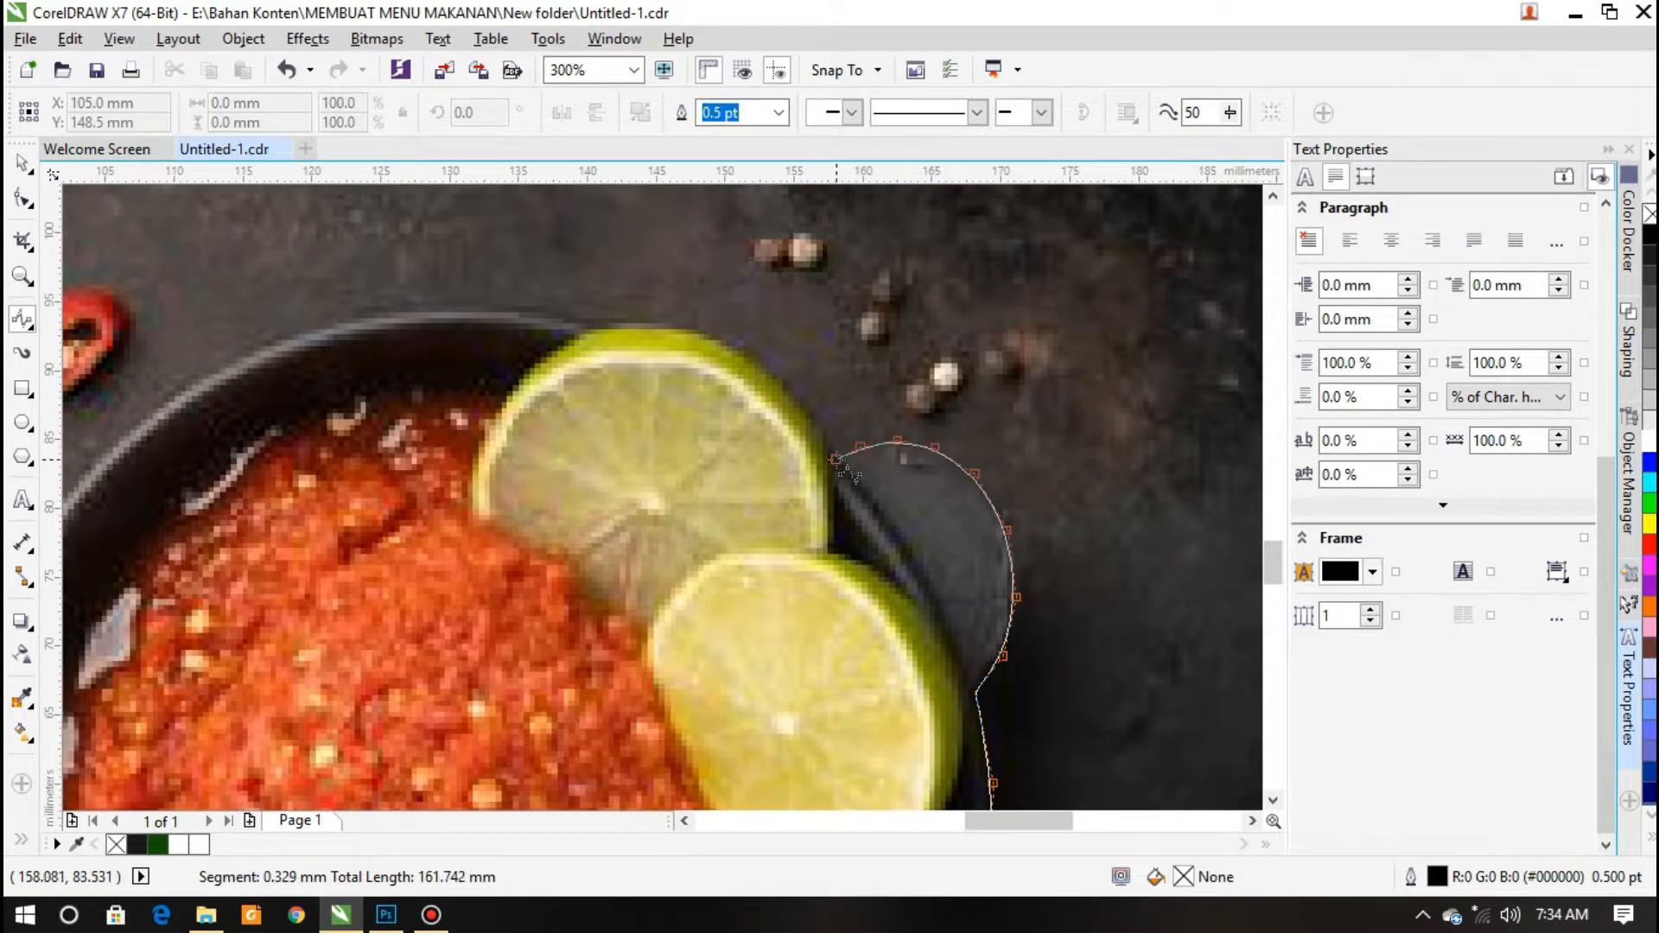
click(830, 446)
click(808, 413)
click(649, 322)
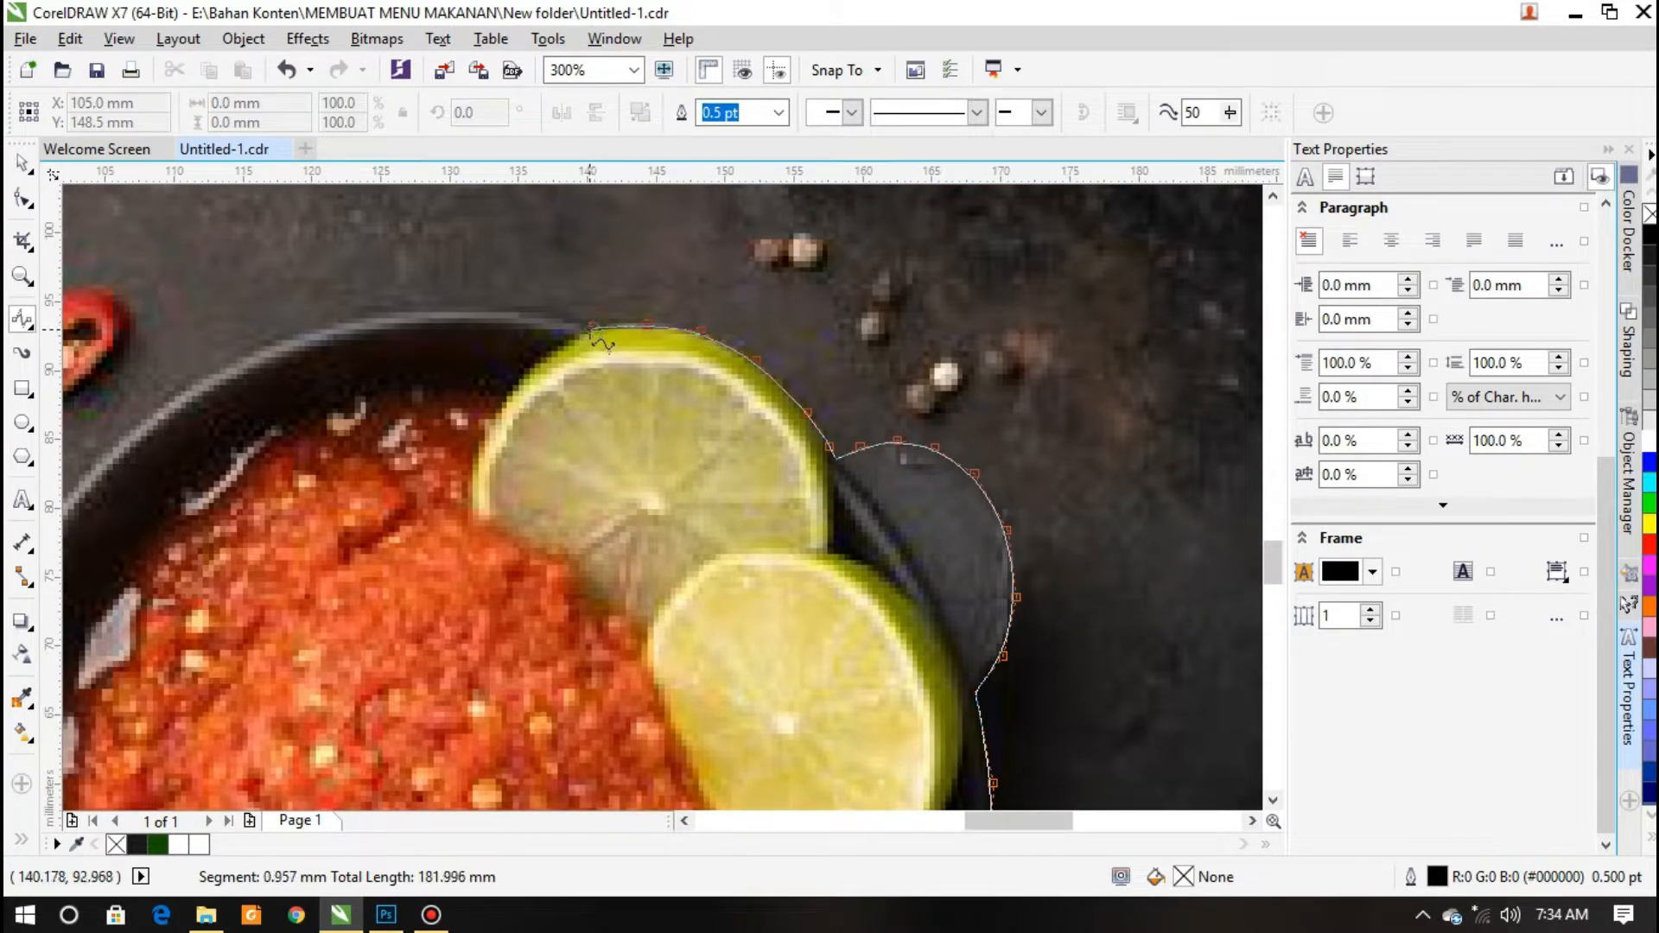
Trace the bowl's top and upper-left rim and close the B-Spline outline at its starting point
click(488, 309)
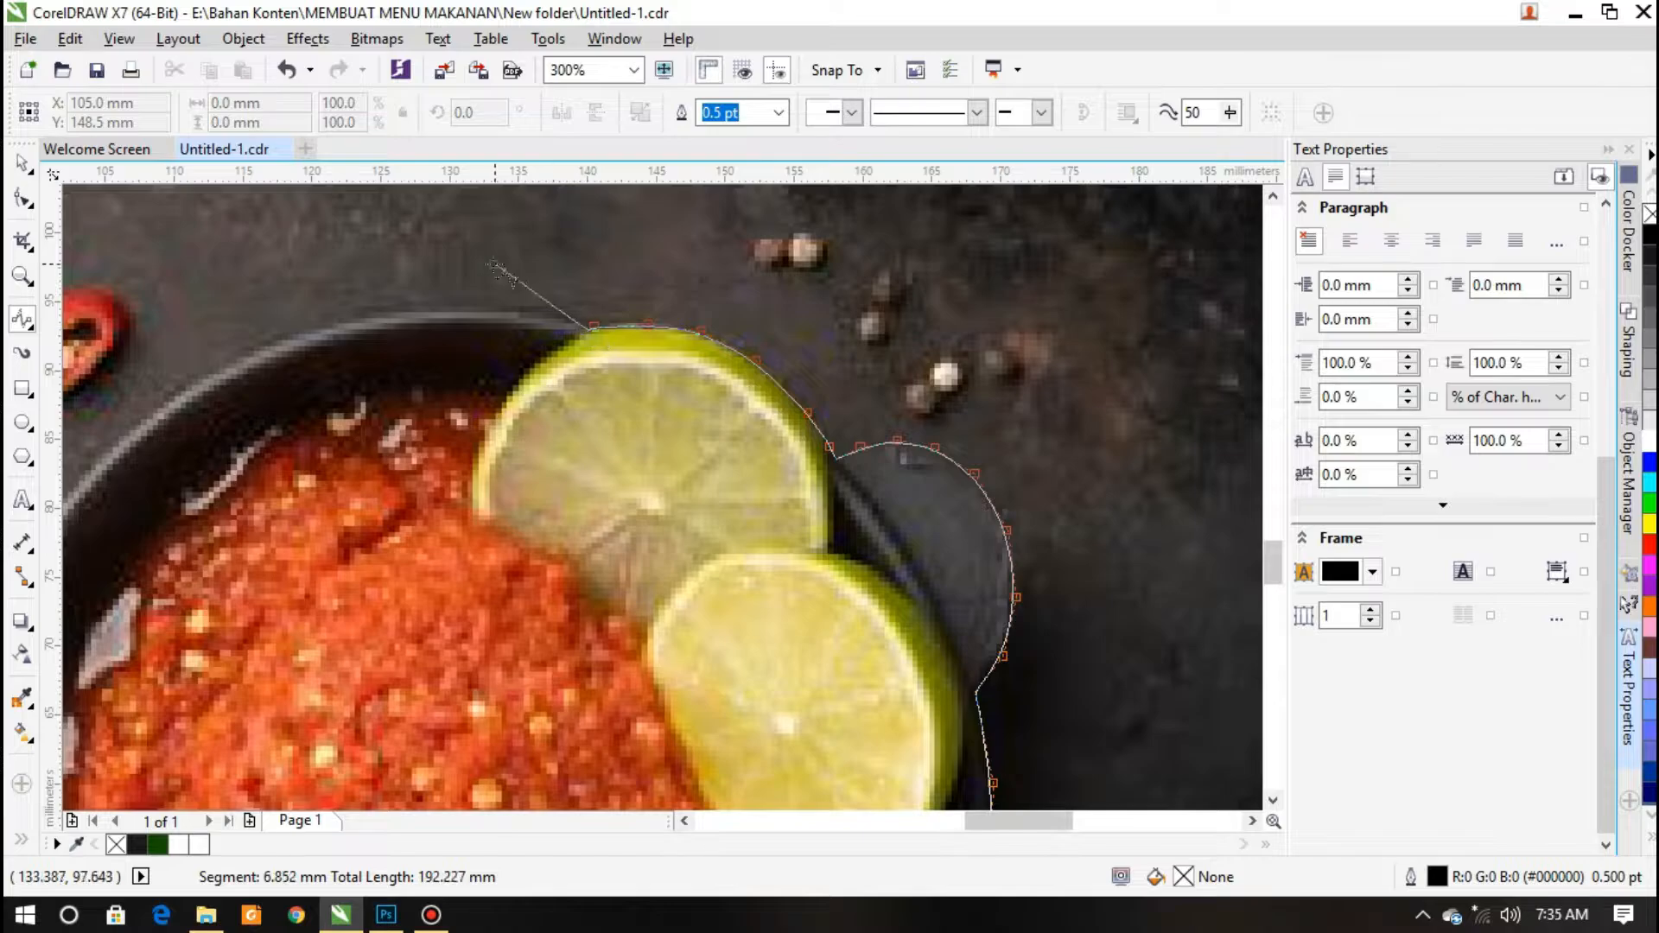
click(394, 311)
click(305, 331)
scroll(229, 398, left, 2)
click(223, 368)
click(177, 454)
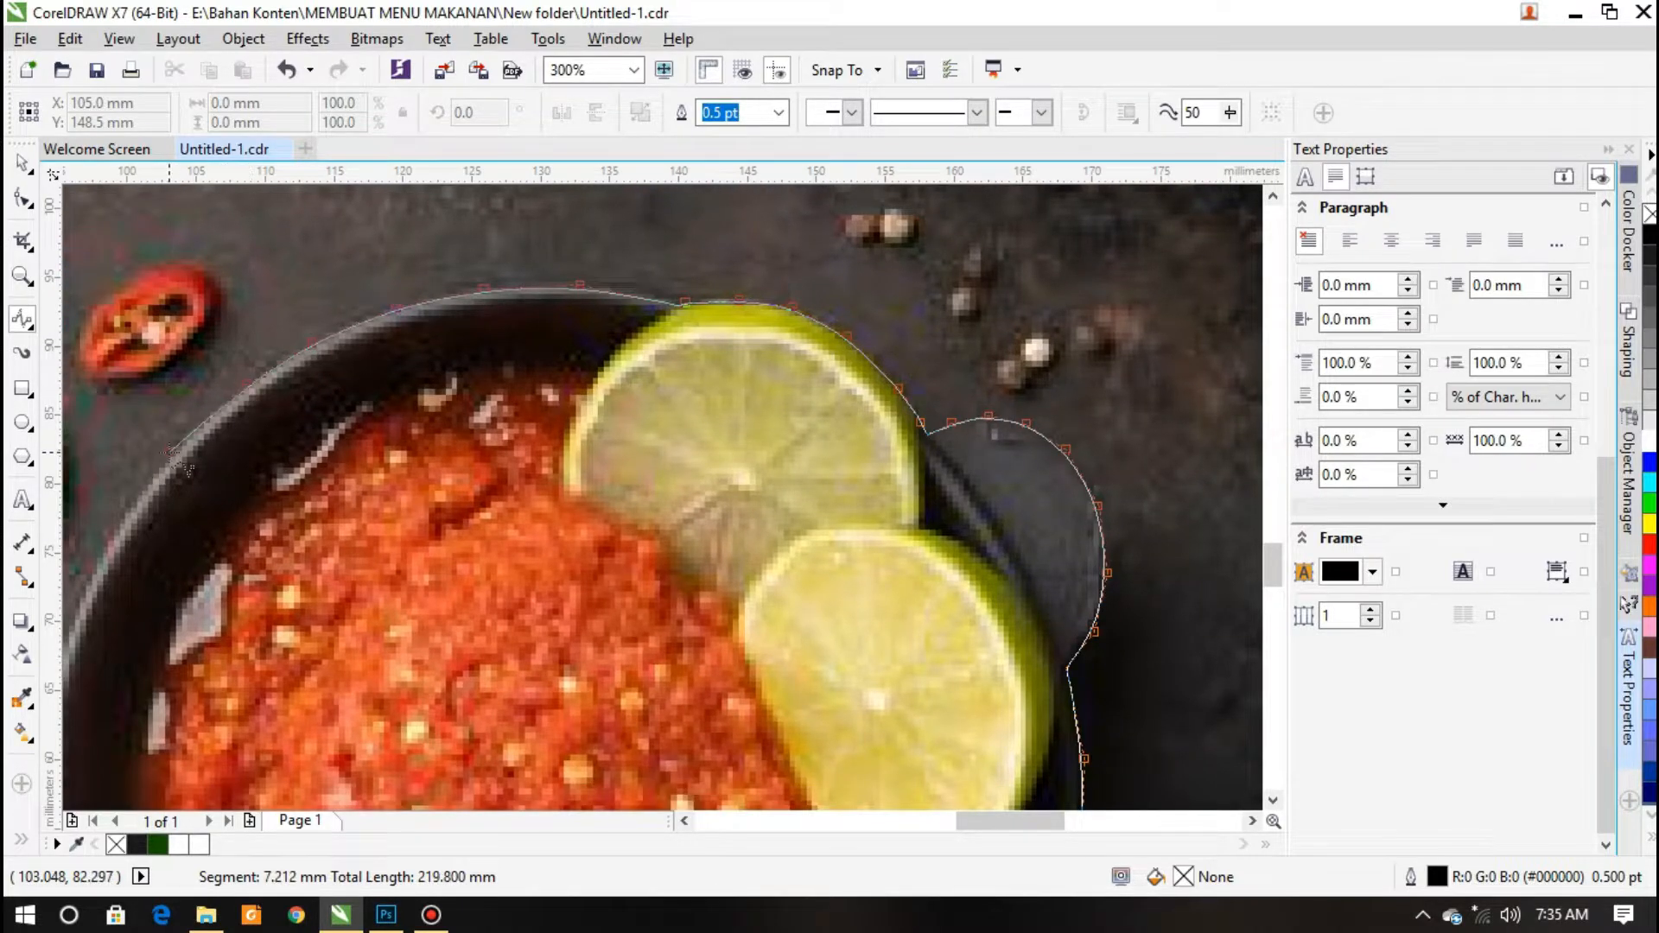
scroll(151, 488, left, 3)
scroll(152, 489, down, 2)
click(363, 433)
click(316, 553)
double_click(319, 597)
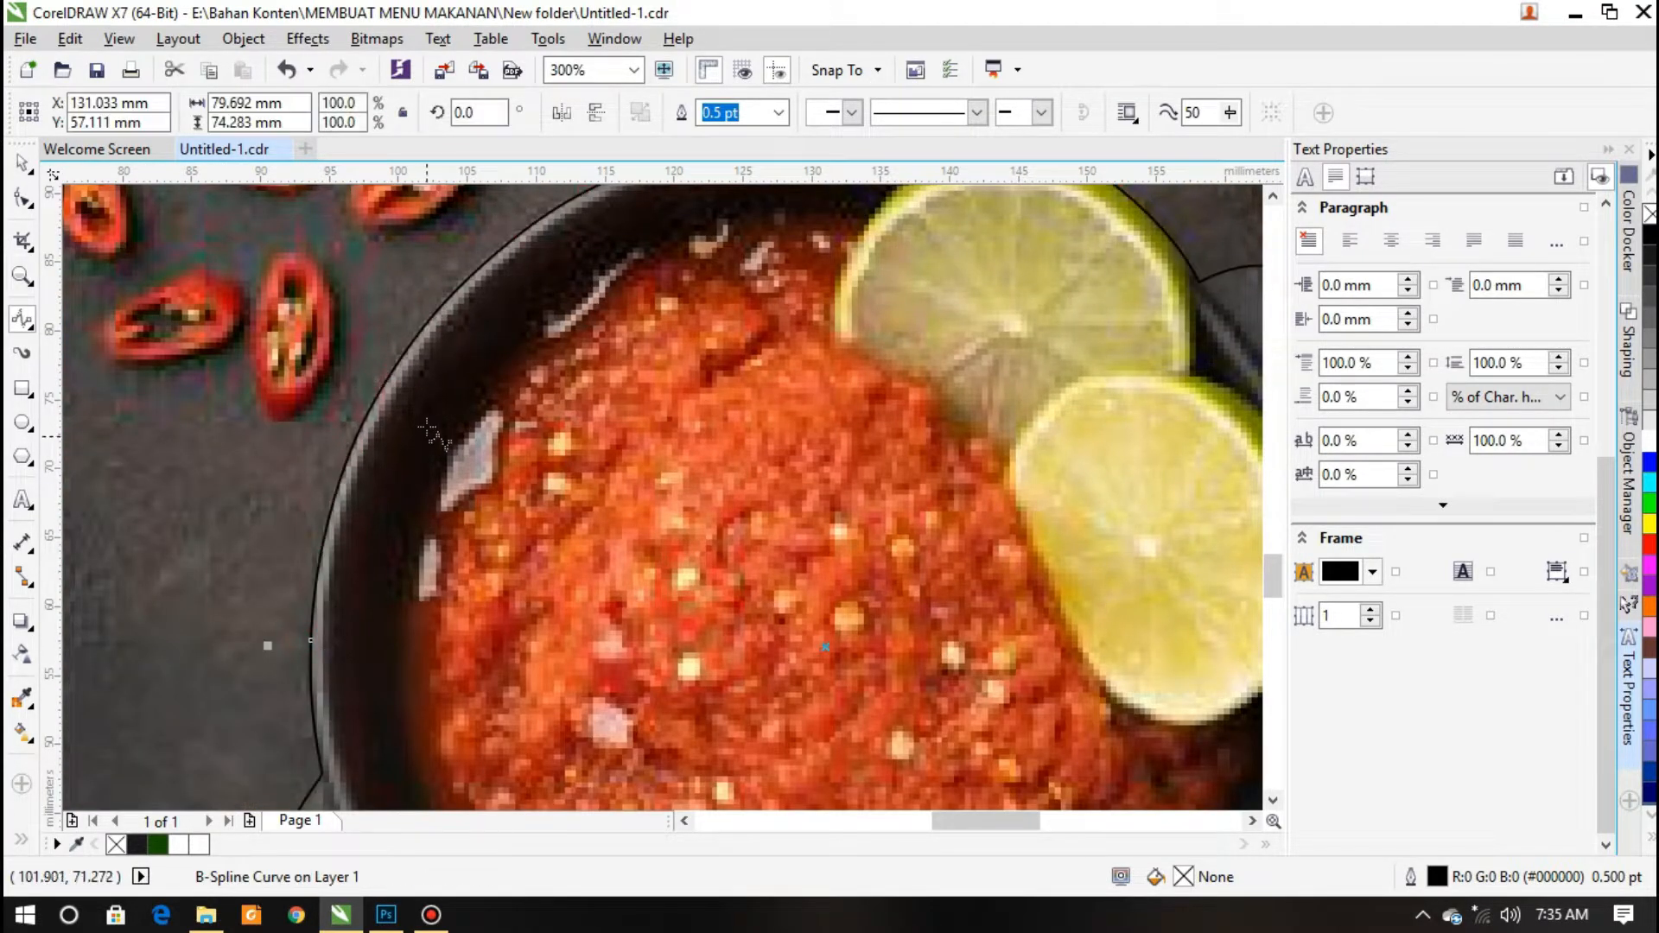
Intersect the traced outline with the sambal photo, keeping both originals, to cut out the bowl
scroll(428, 181, down, 2)
click(1629, 346)
click(1450, 180)
click(1364, 245)
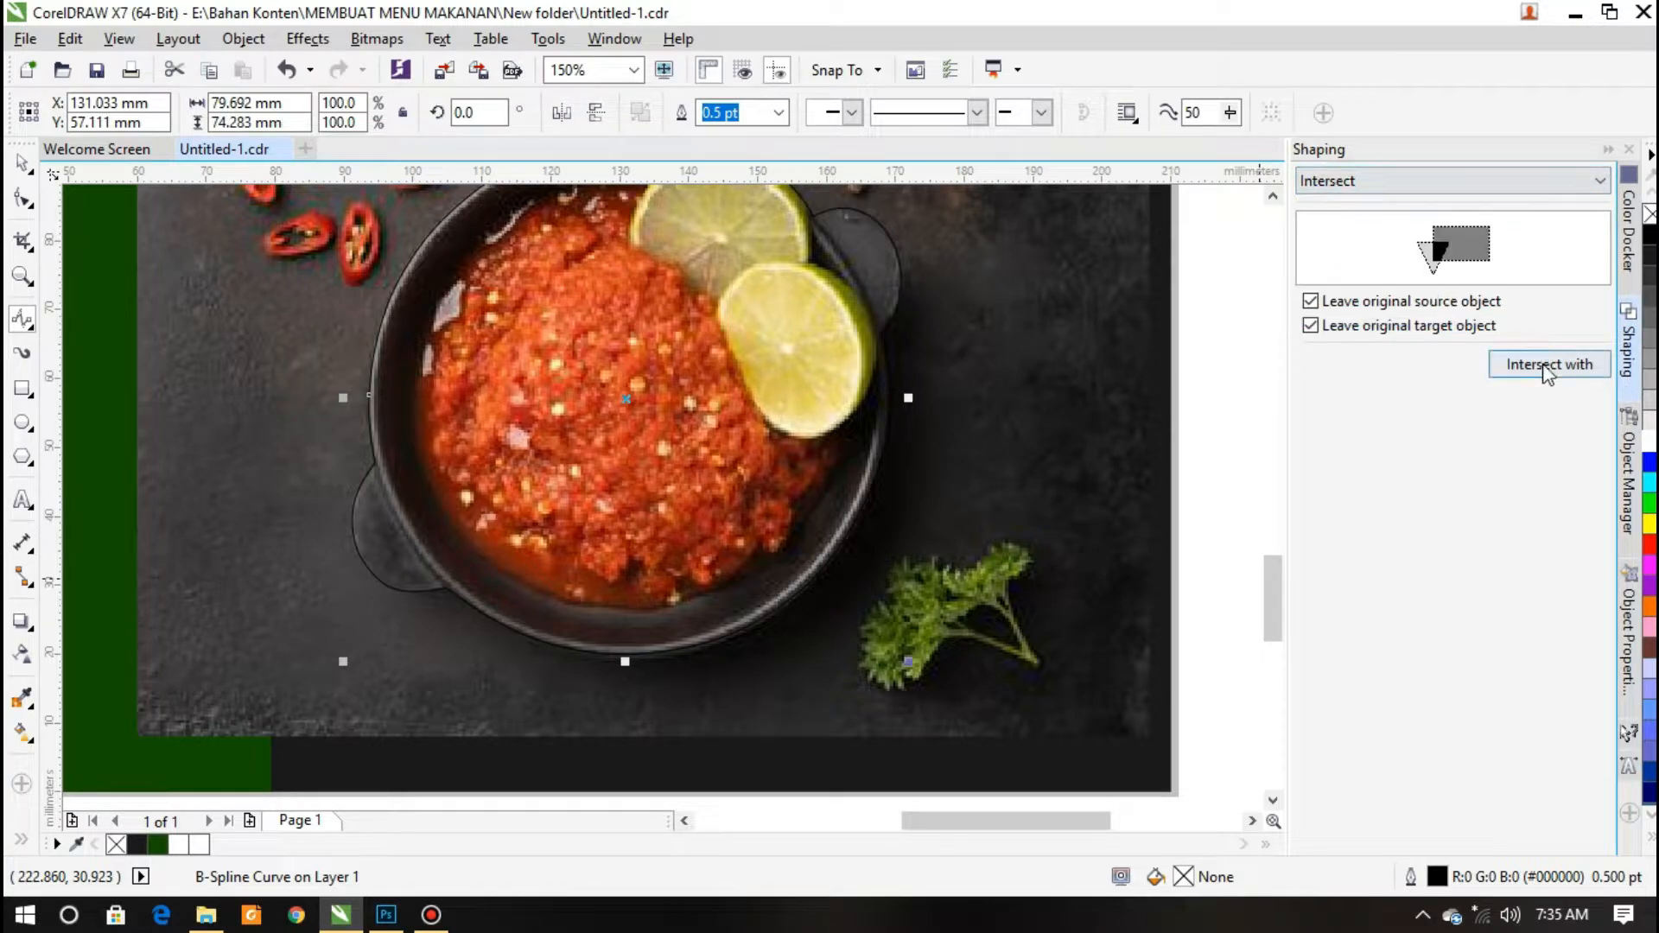
click(1548, 367)
click(285, 380)
scroll(285, 380, down, 2)
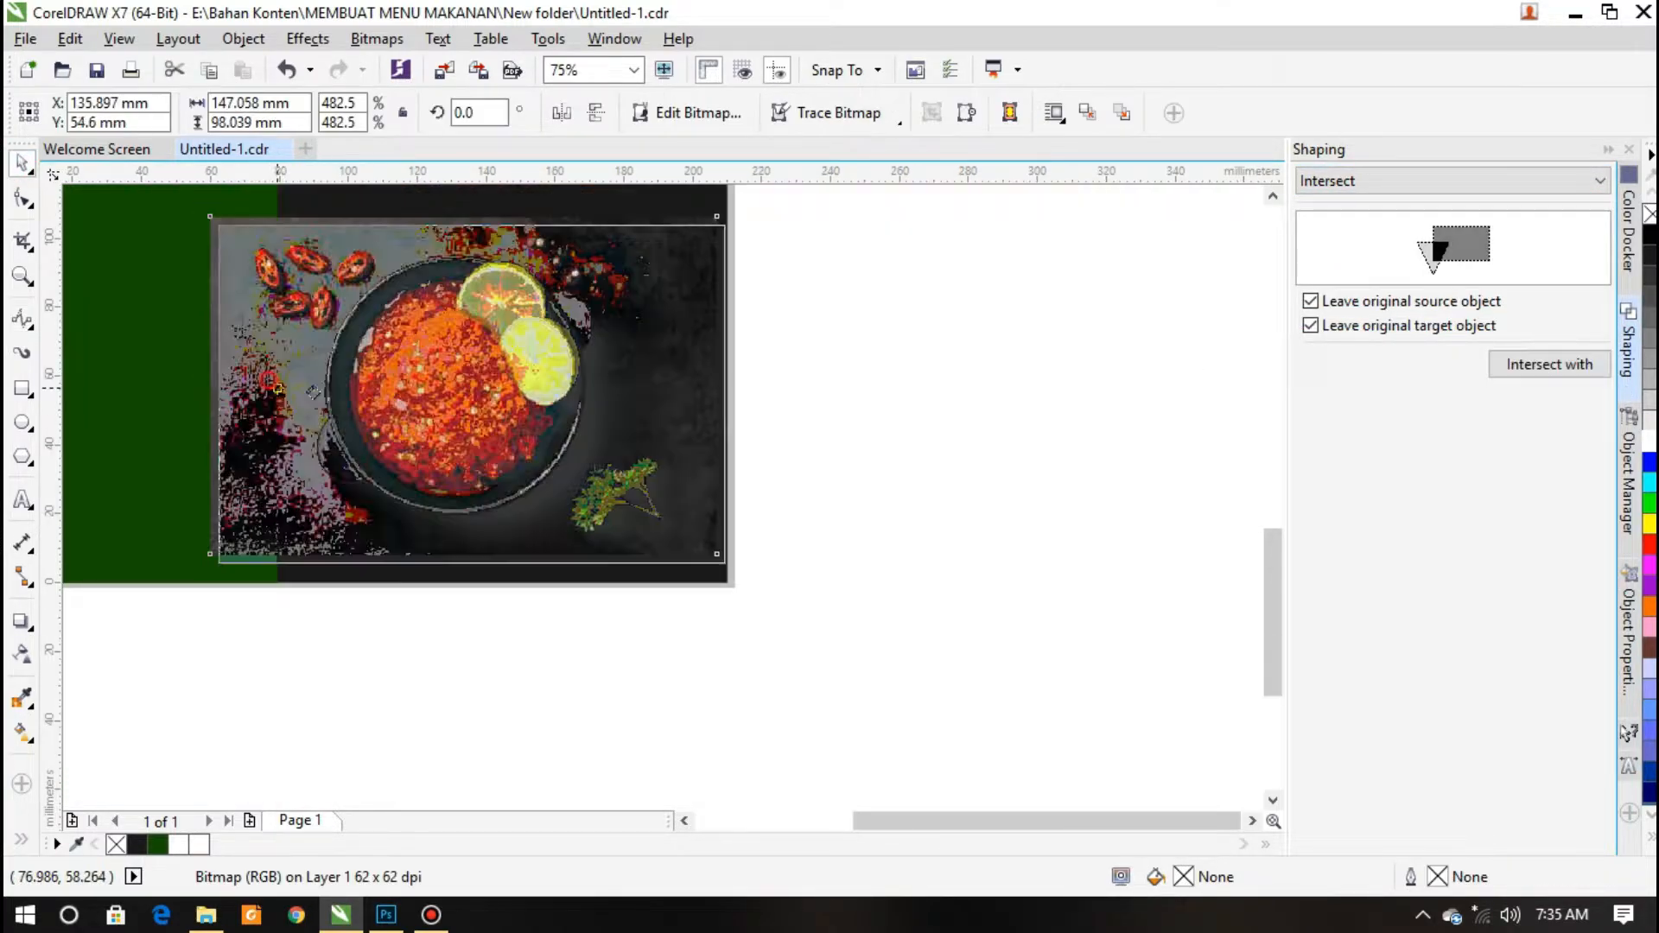
Move the original sambal photo and the traced outline off the page, keeping the bowl cut-out on its lower right area
drag(263, 371, 880, 377)
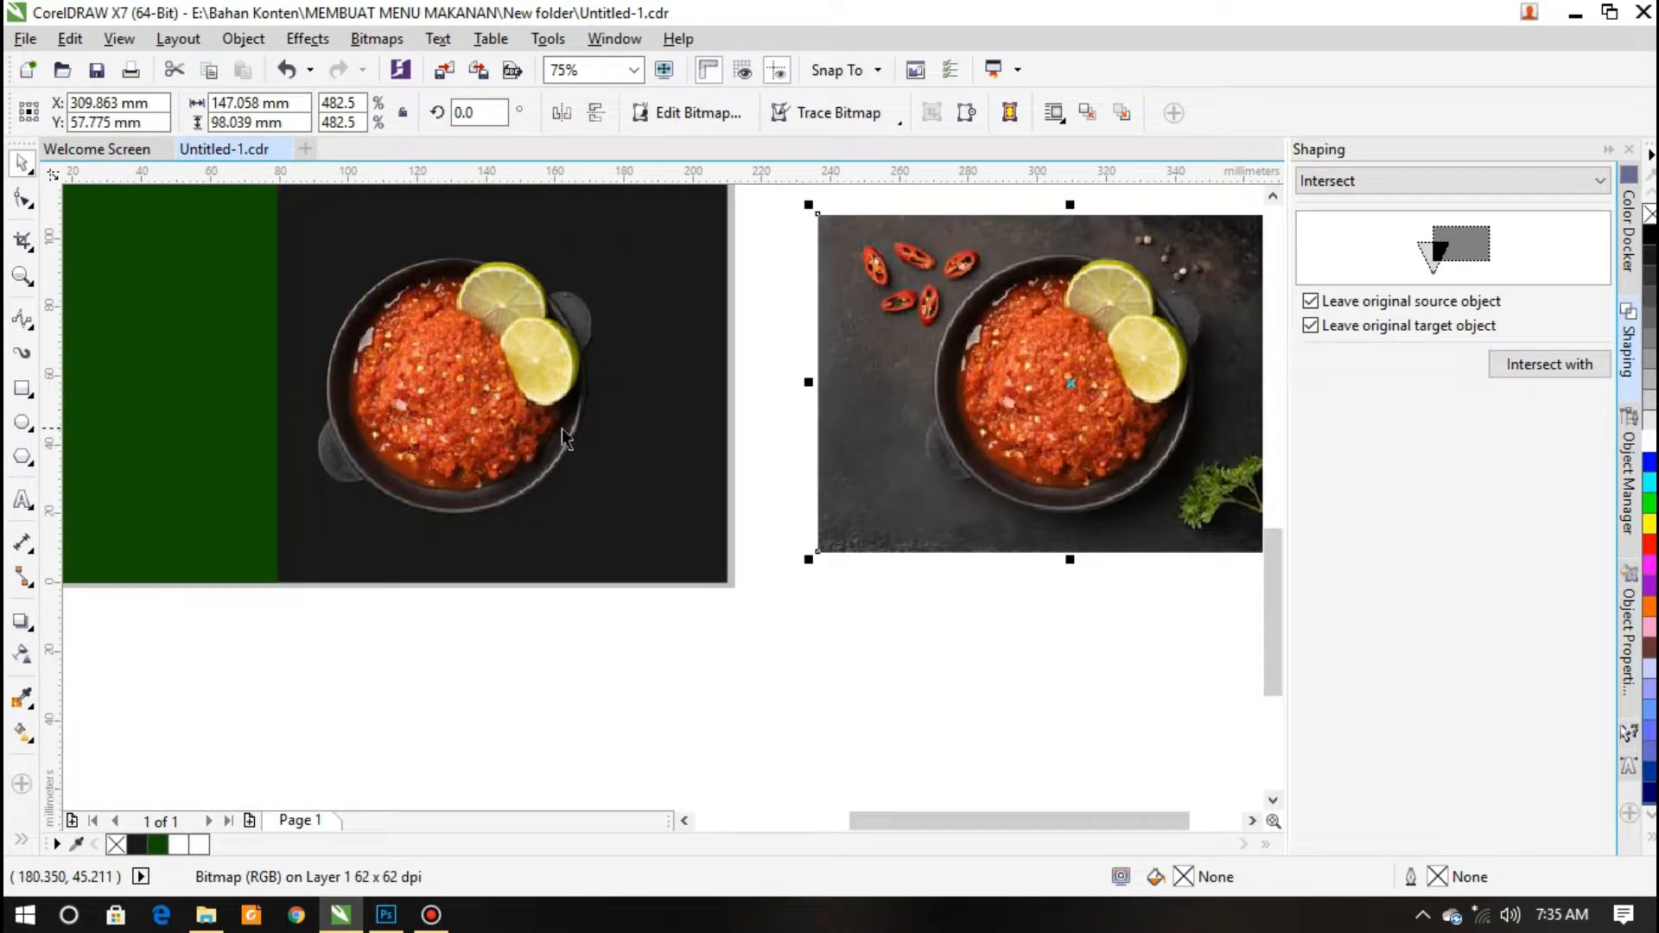
click(495, 416)
drag(471, 368, 408, 595)
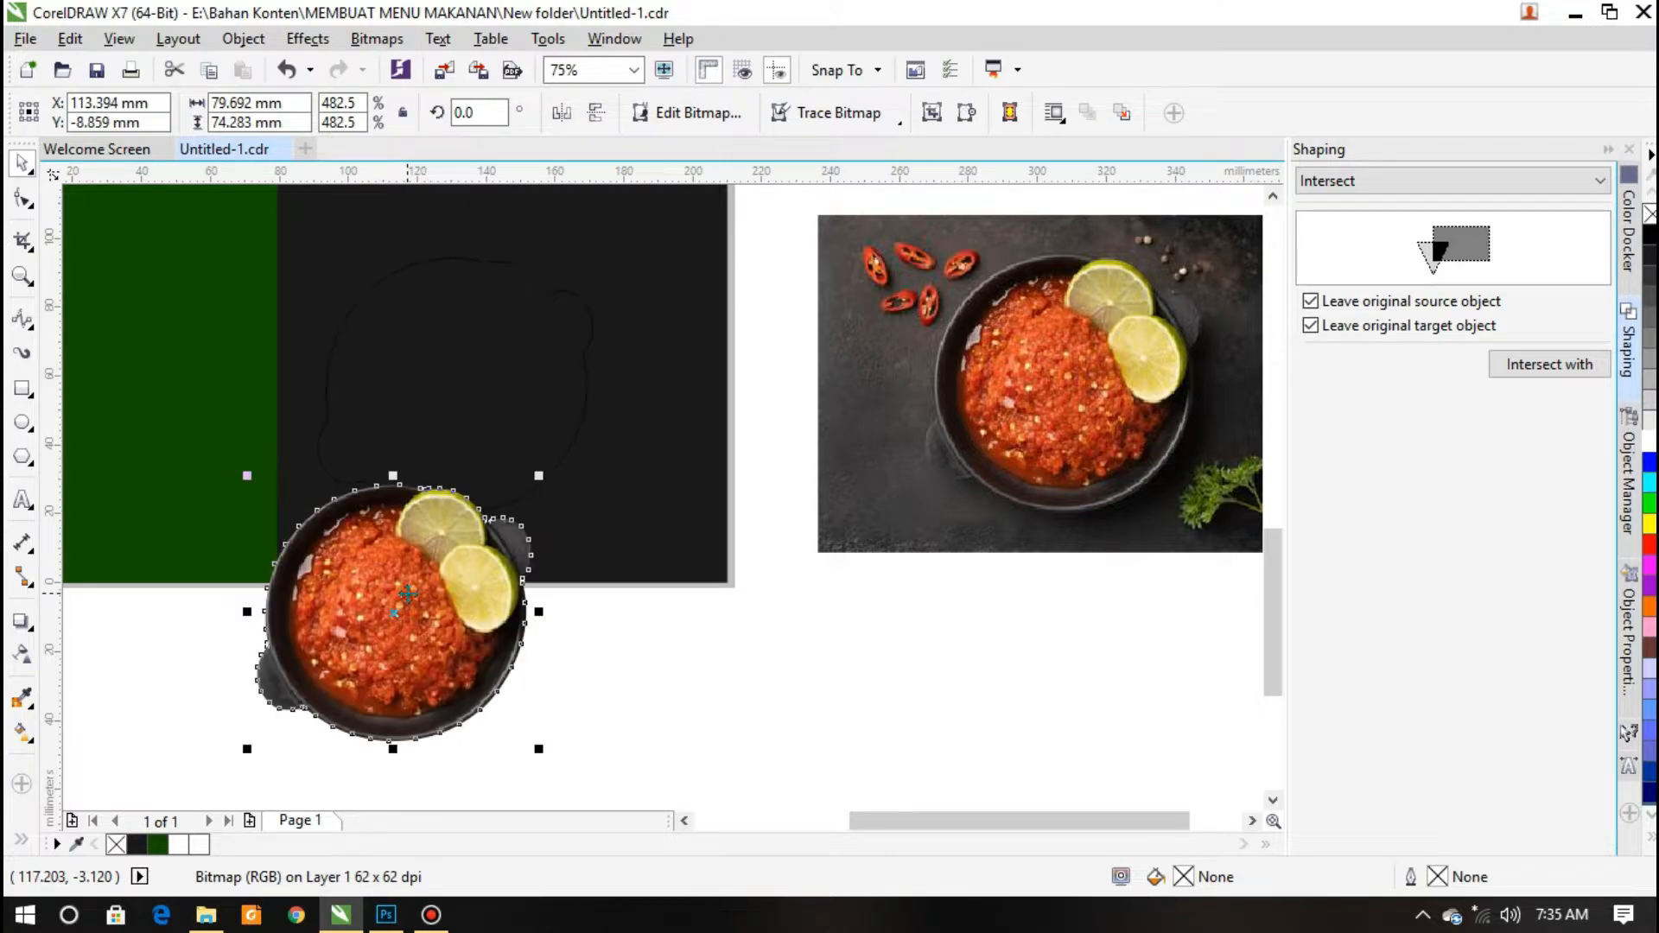
click(511, 403)
drag(525, 323, 1114, 590)
drag(408, 642, 513, 484)
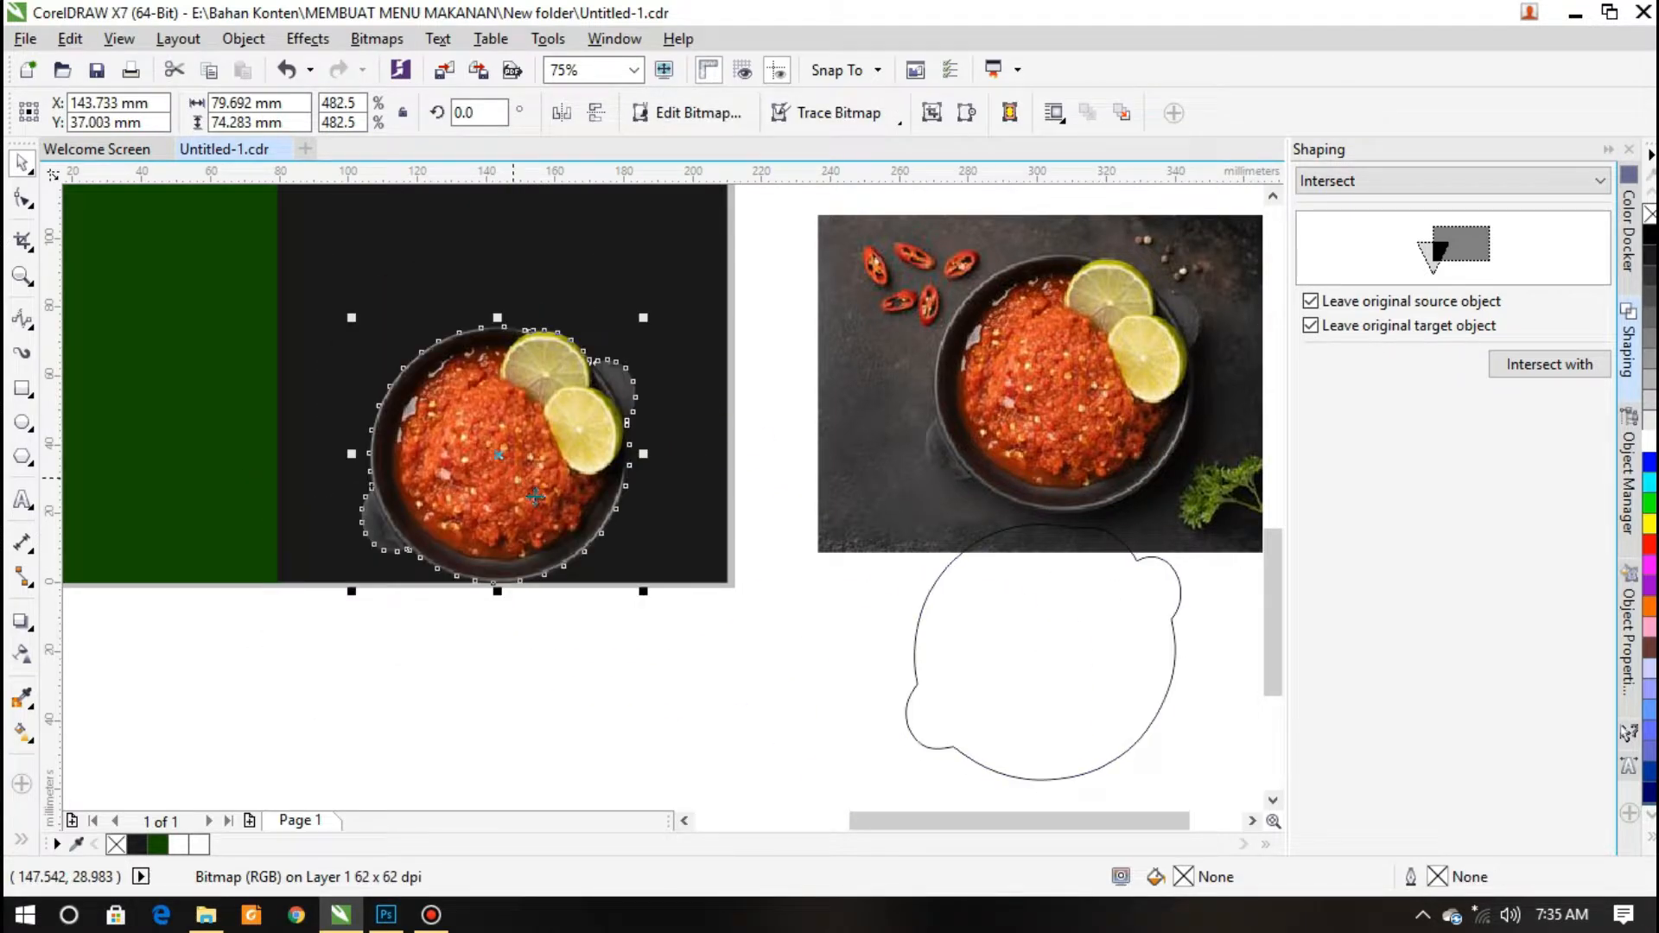
Mirror the bowl cut-out horizontally, resize it and place it overlapping the page's bottom-right corner
click(562, 112)
click(523, 484)
drag(644, 595, 691, 644)
drag(605, 449, 668, 442)
click(811, 659)
key(F3)
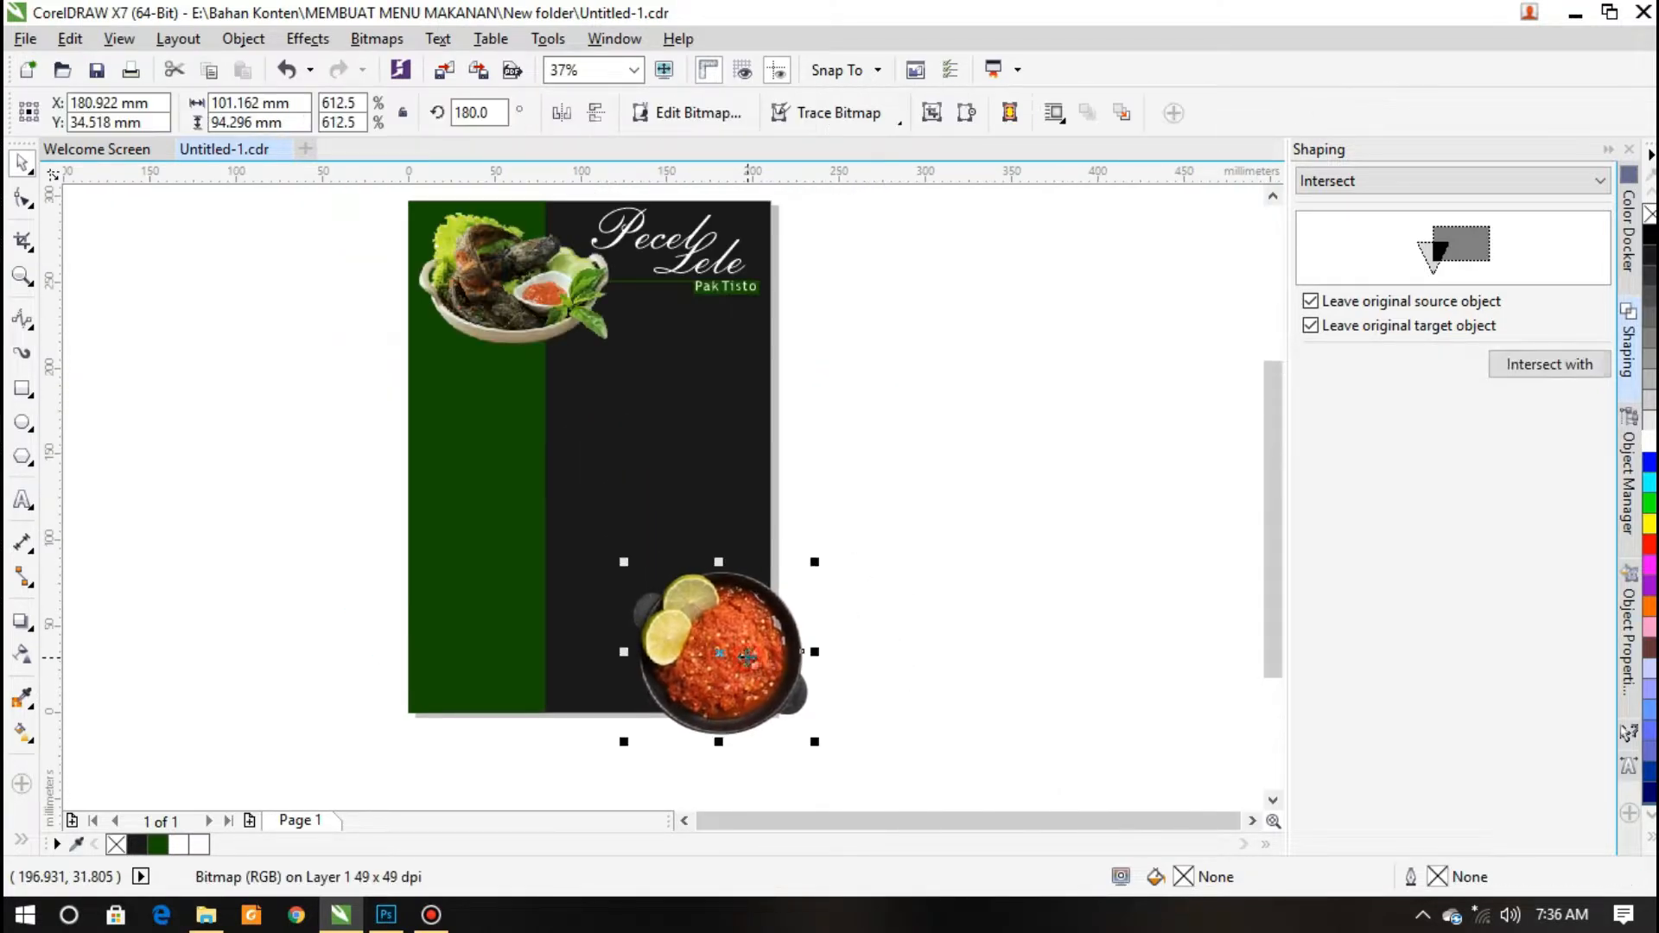
drag(811, 567, 783, 592)
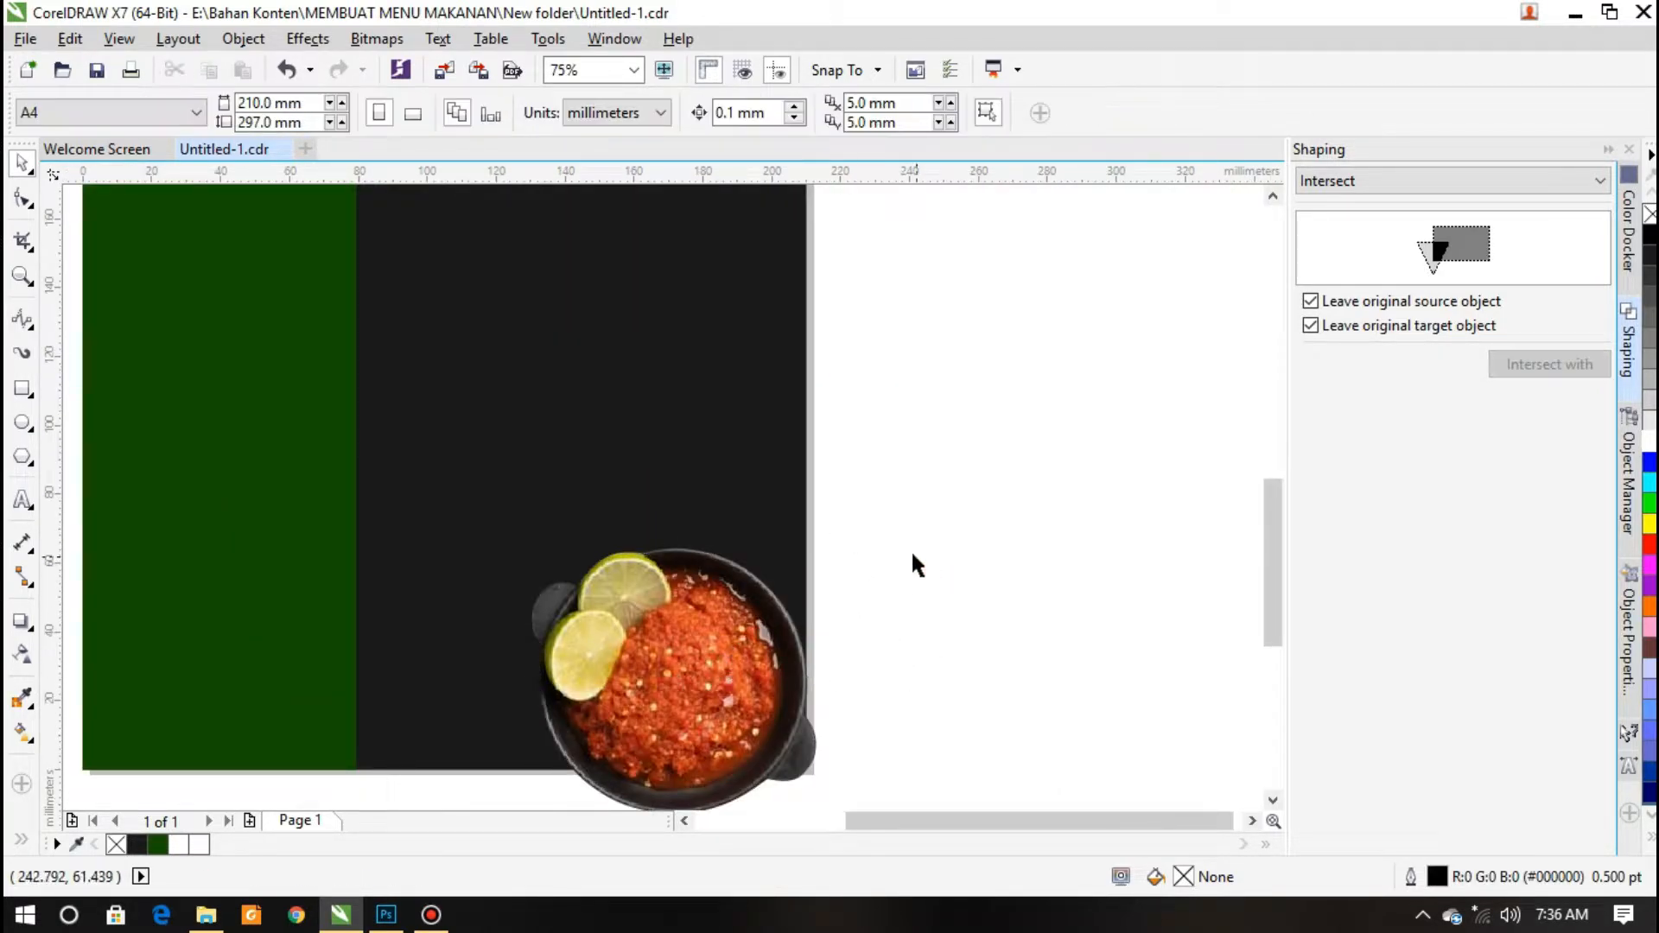
key(F3)
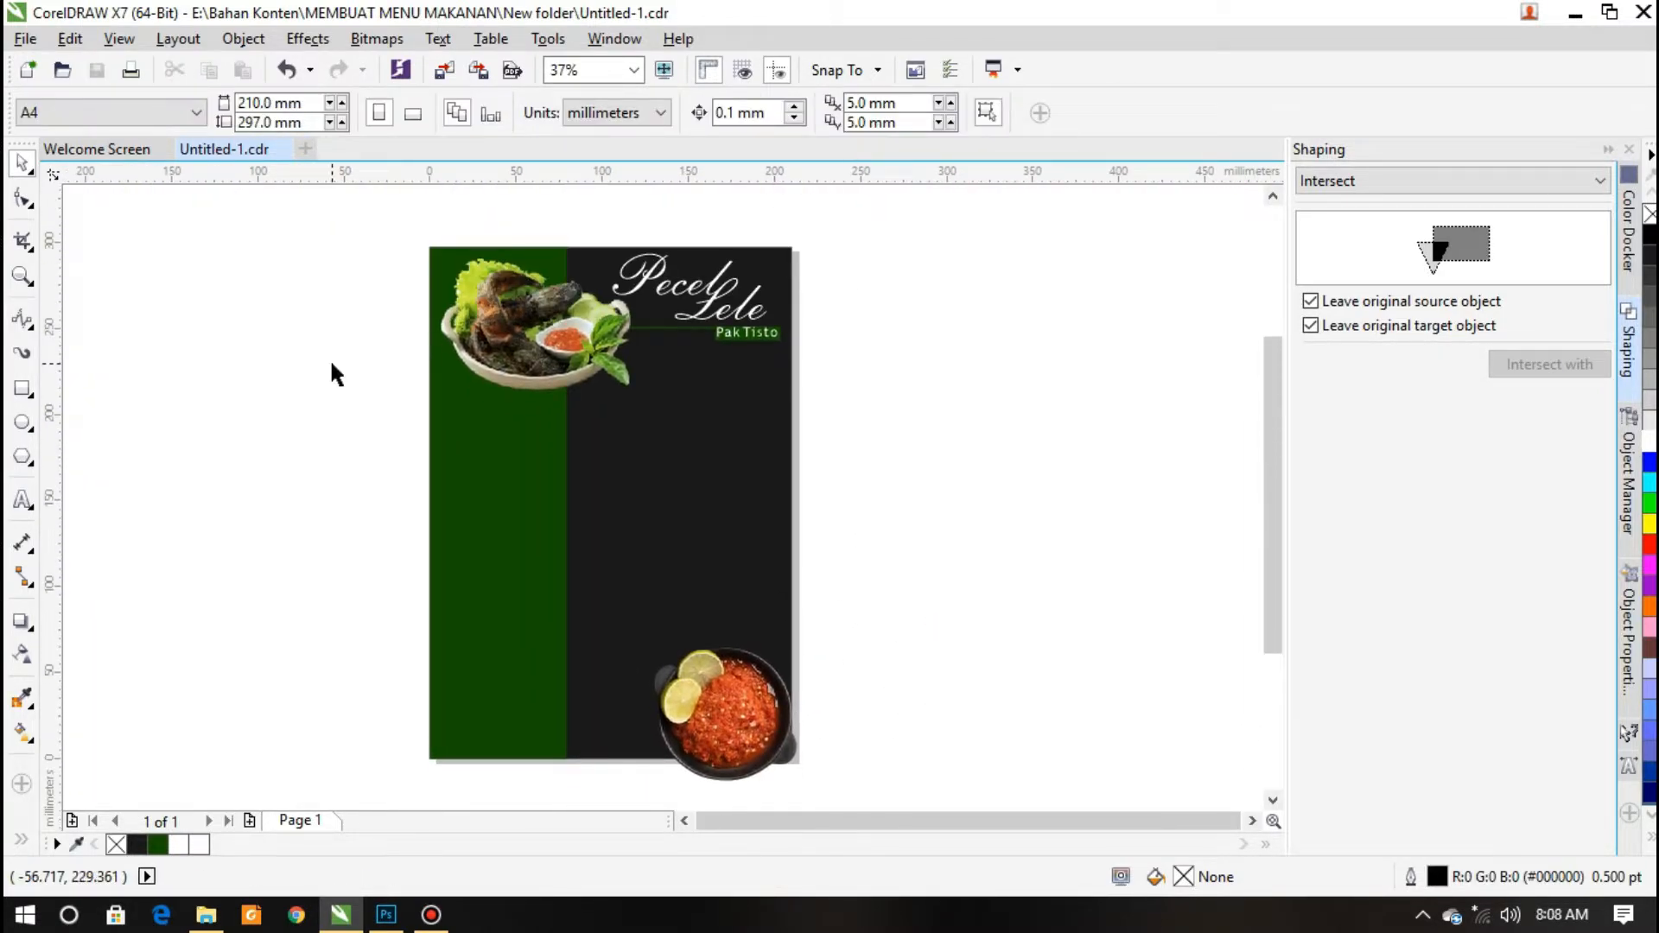
Switch to the MEMBUAT MENU PECEL LELE folder in File Explorer and clear the file selection
mouse_move(188, 923)
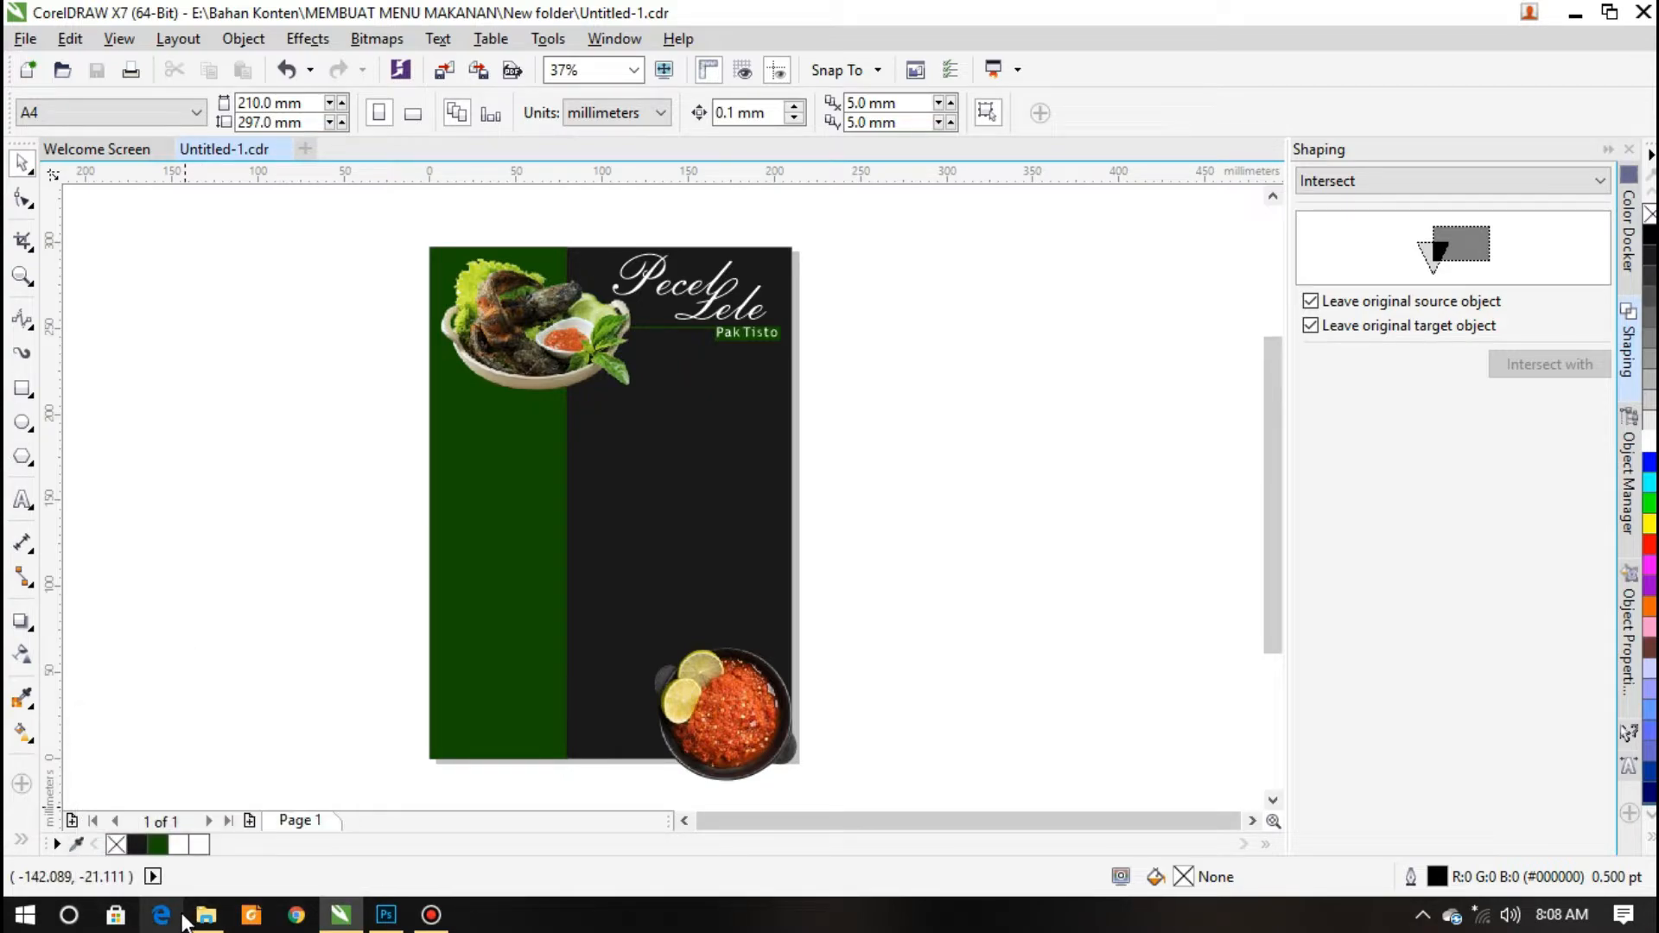
click(285, 804)
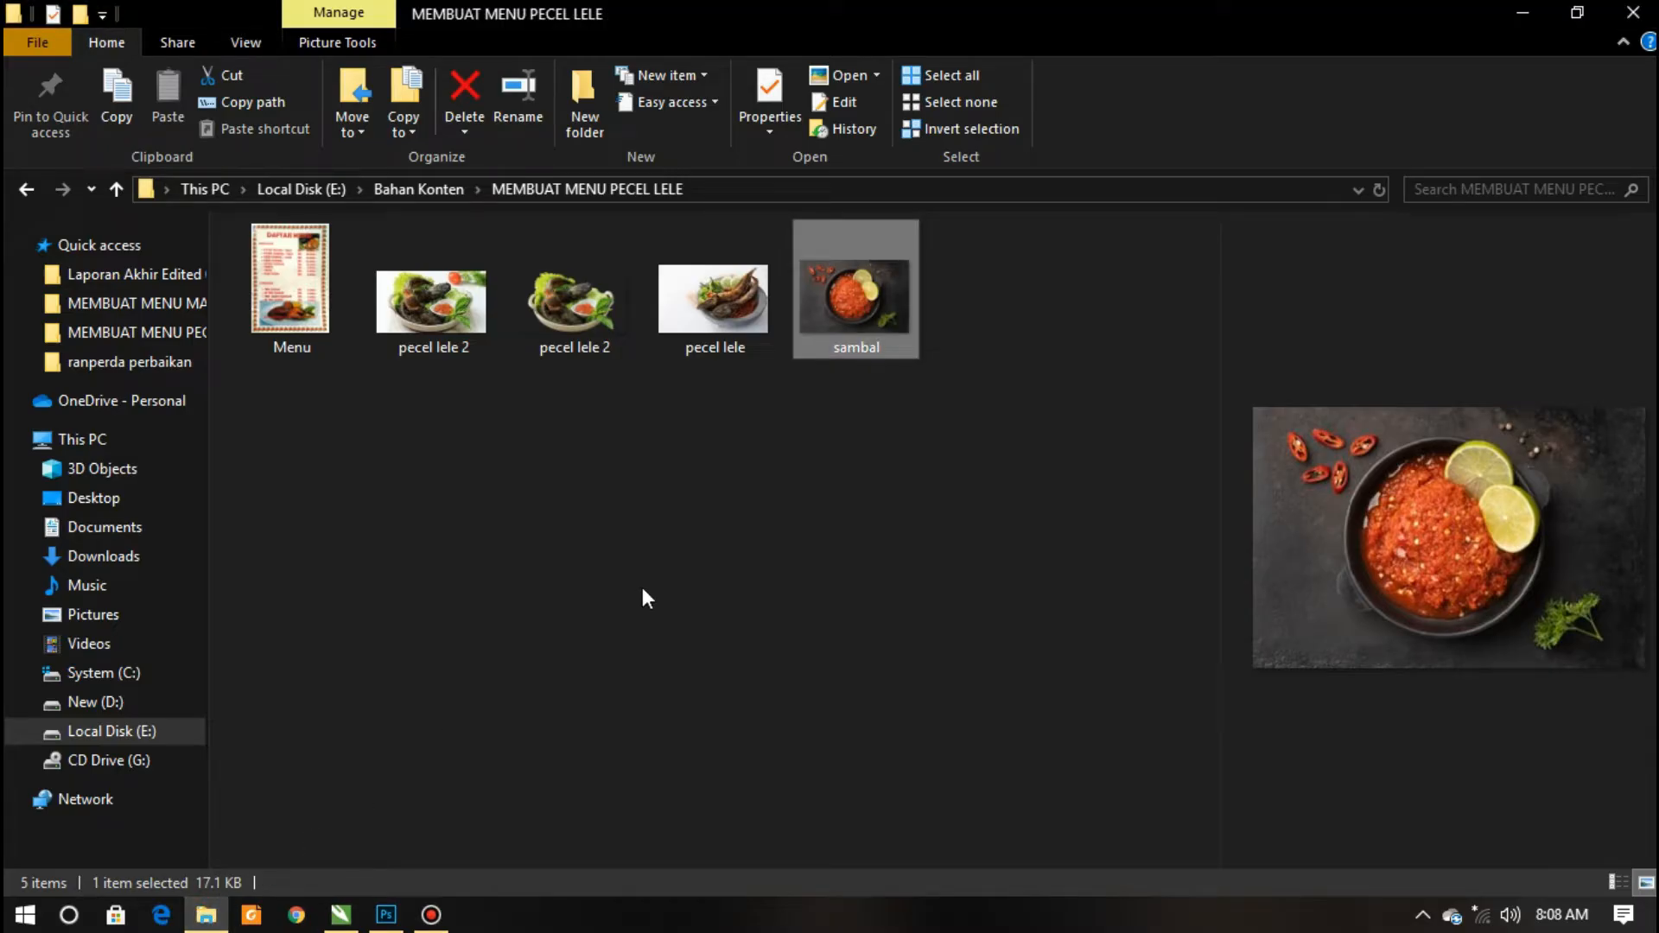
click(614, 557)
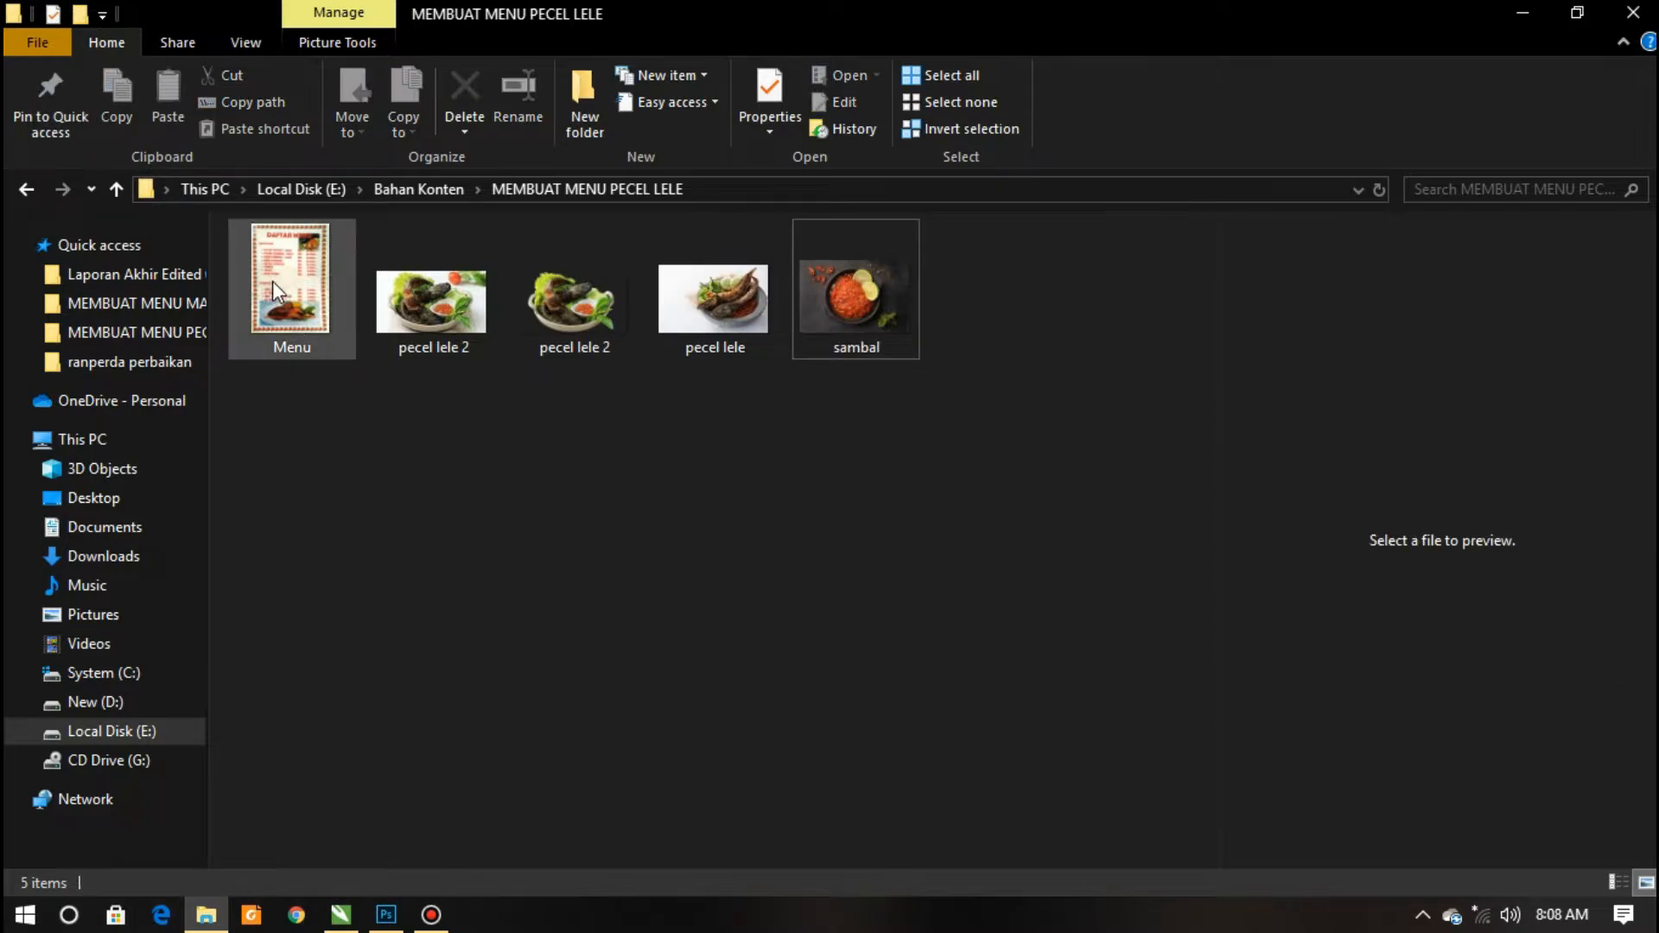
Bring the Menu image from the MEBUAT MENU PECEL LELE folder into the CorelDRAW document and place it beside the page
drag(287, 276, 347, 923)
drag(346, 922, 256, 405)
scroll(238, 408, up, 1)
drag(435, 607, 544, 759)
scroll(496, 527, down, 1)
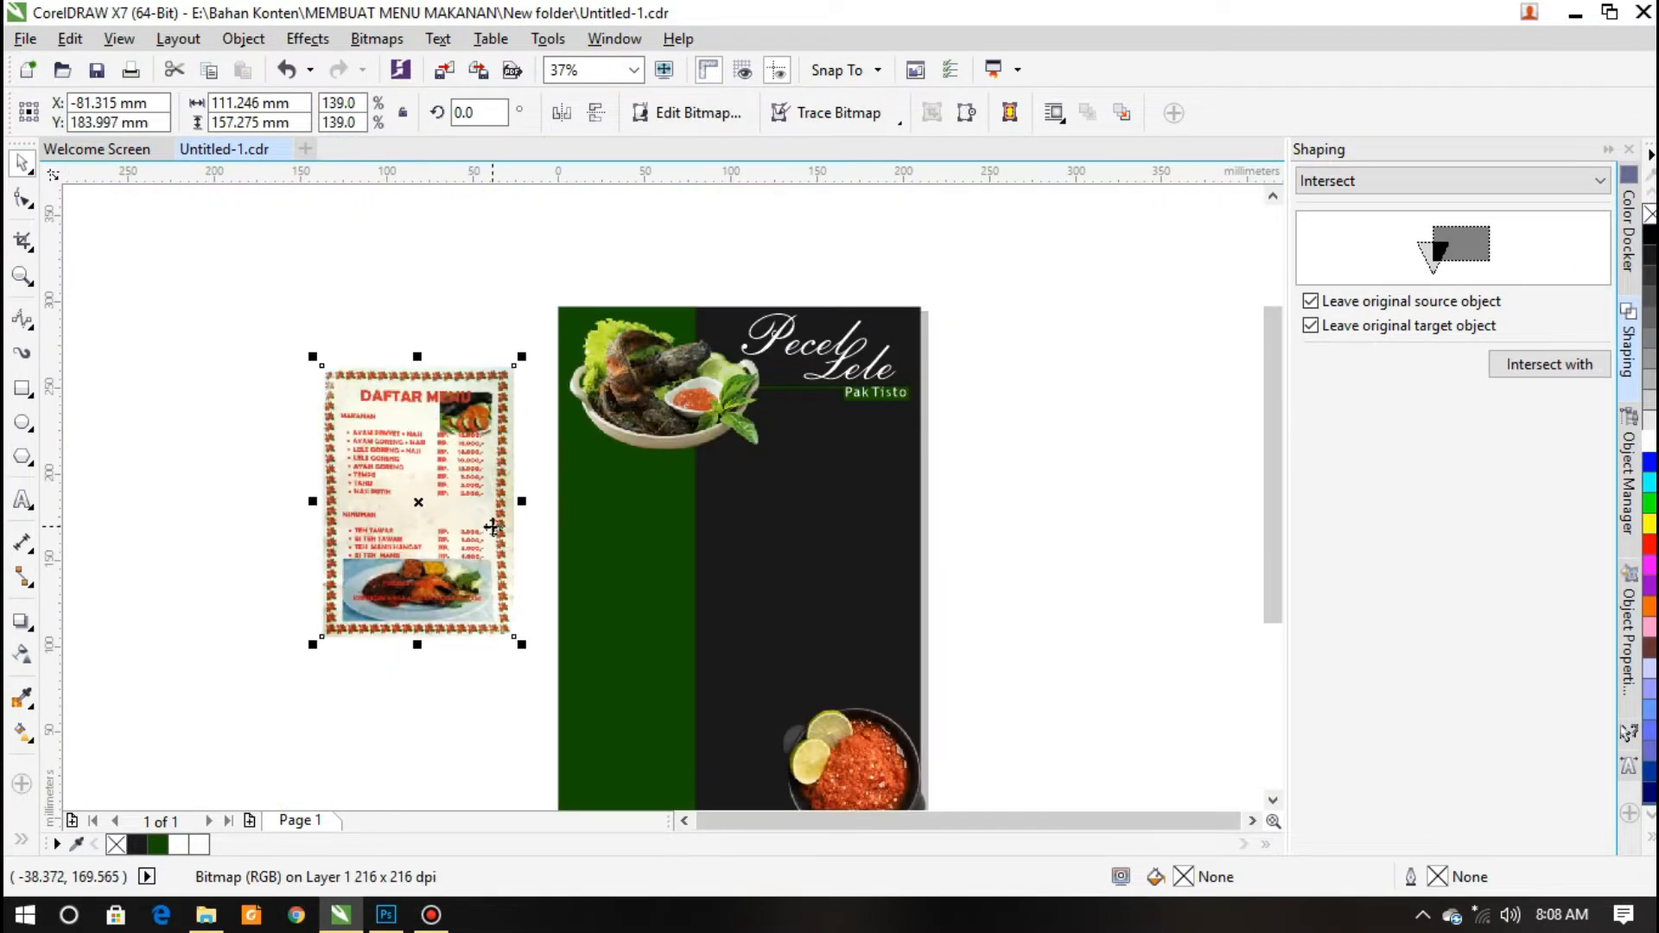
Duplicate the "Pecel" title text and place the copy on the green panel below the fish bowl
scroll(460, 462, up, 1)
scroll(383, 526, down, 1)
click(691, 403)
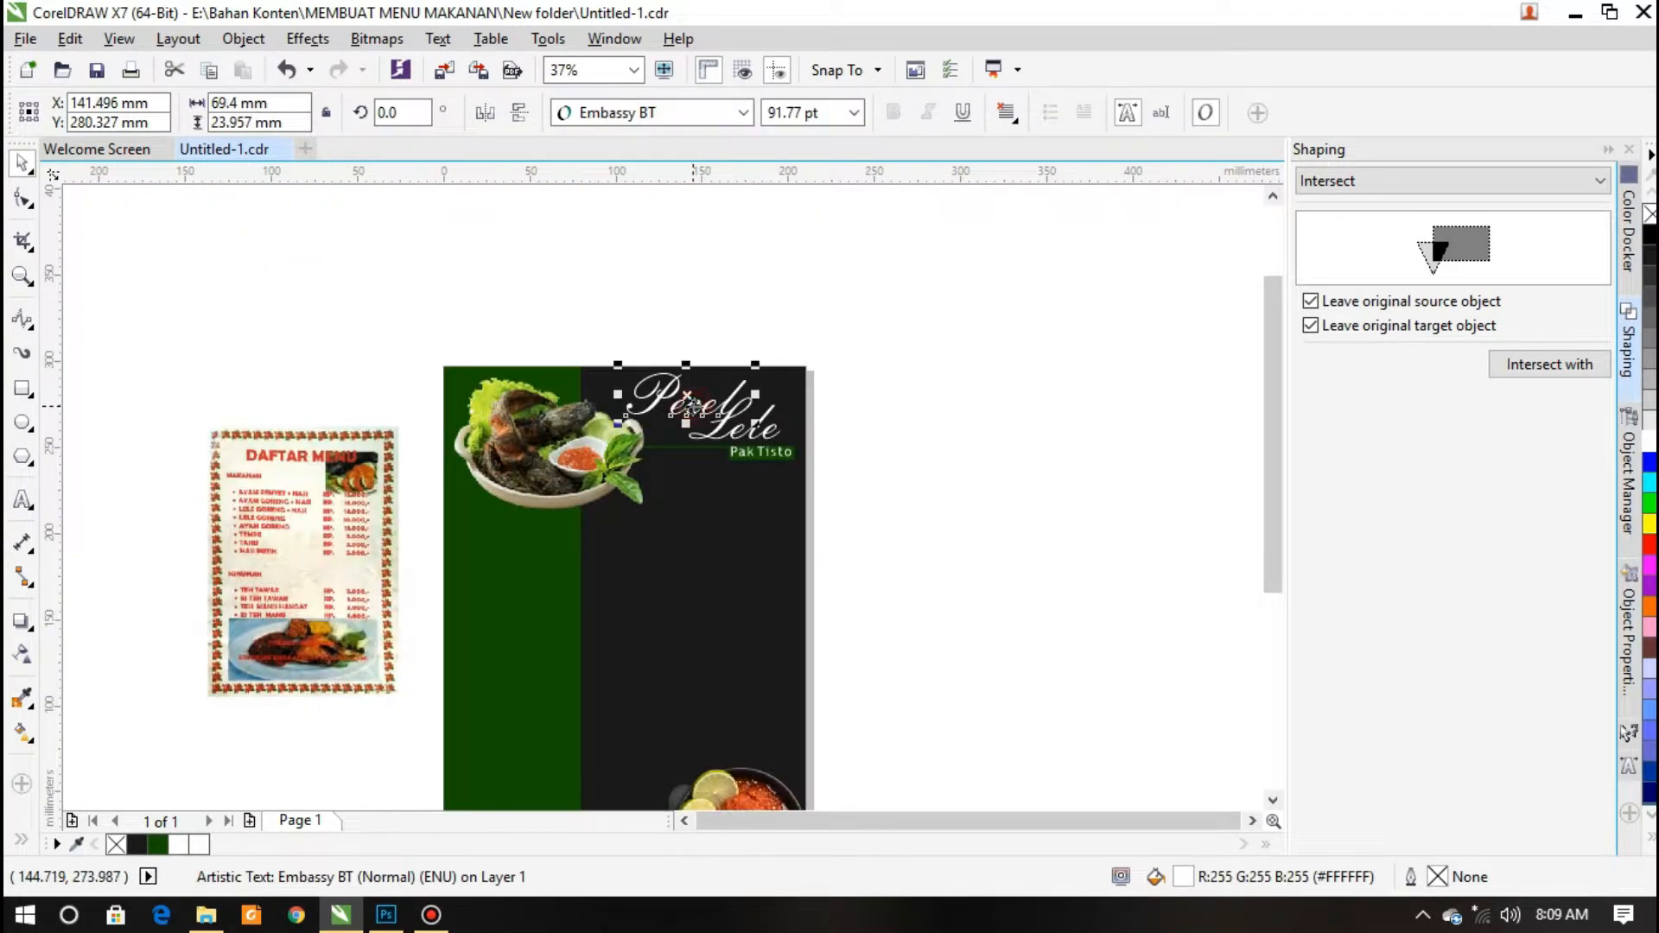
key(ctrl+c)
key(ctrl+v)
drag(669, 392, 508, 537)
scroll(508, 537, up, 1)
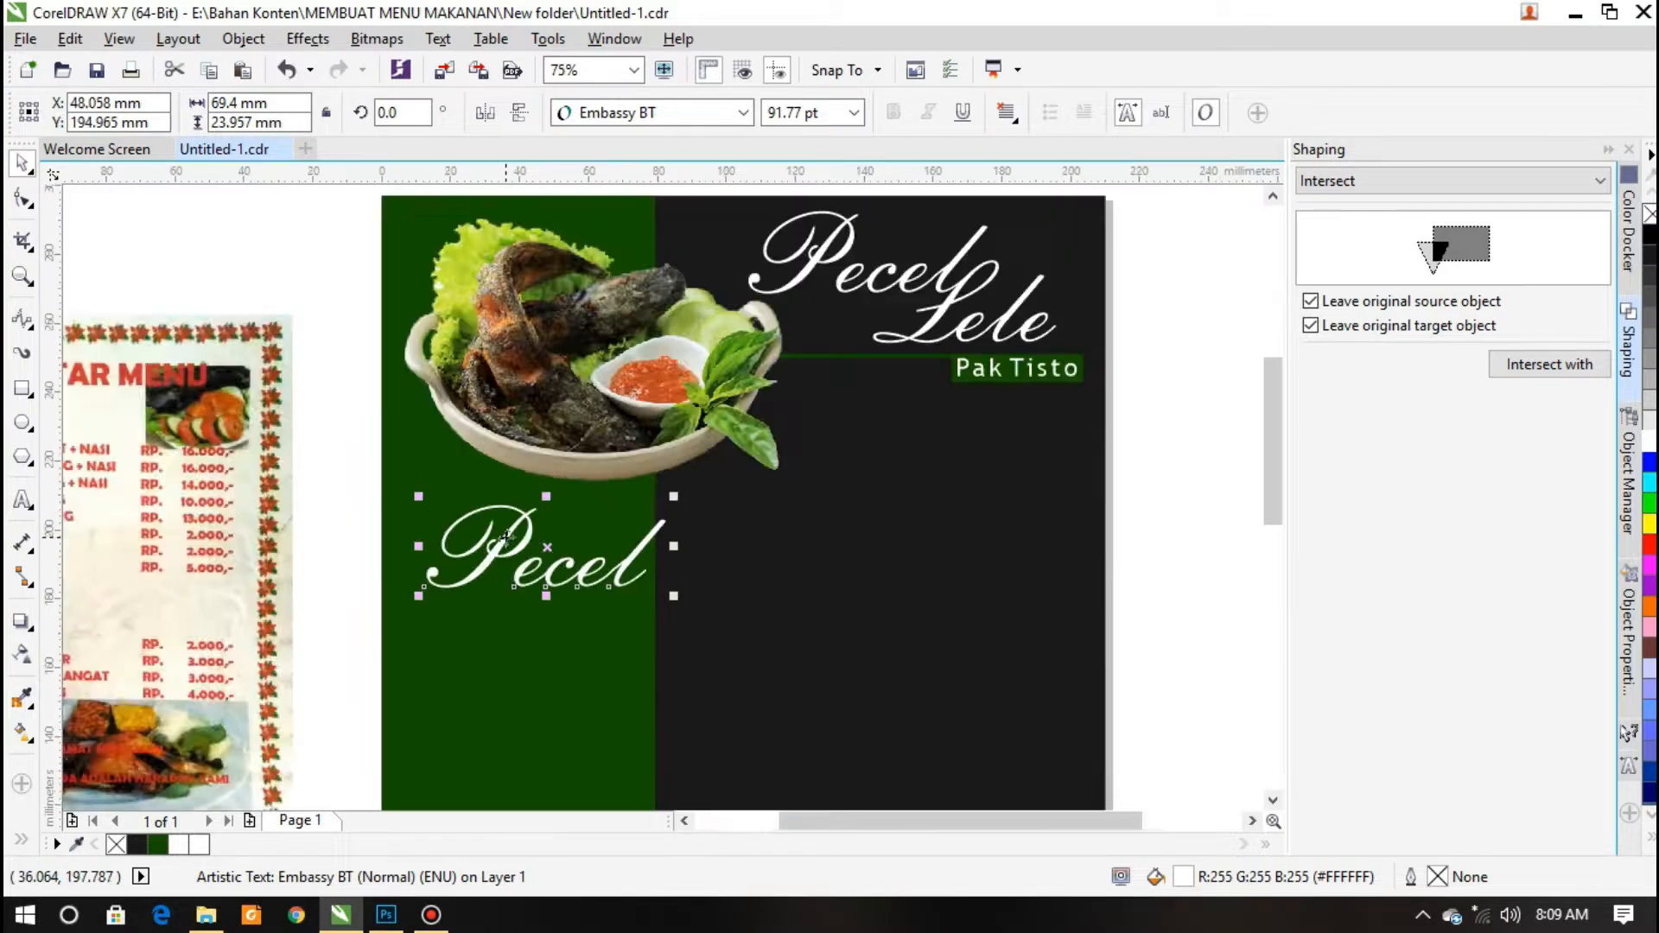
Replace the wording of the copied title on the green panel with "Makanan"
key(F8)
key(ctrl+a)
key(BackSpace)
text(Makanan)
key(ctrl+space)
Scale the Makanan heading down to about 39 pt and position it on the green panel just below the bowl
drag(796, 519, 595, 562)
scroll(711, 571, down, 1)
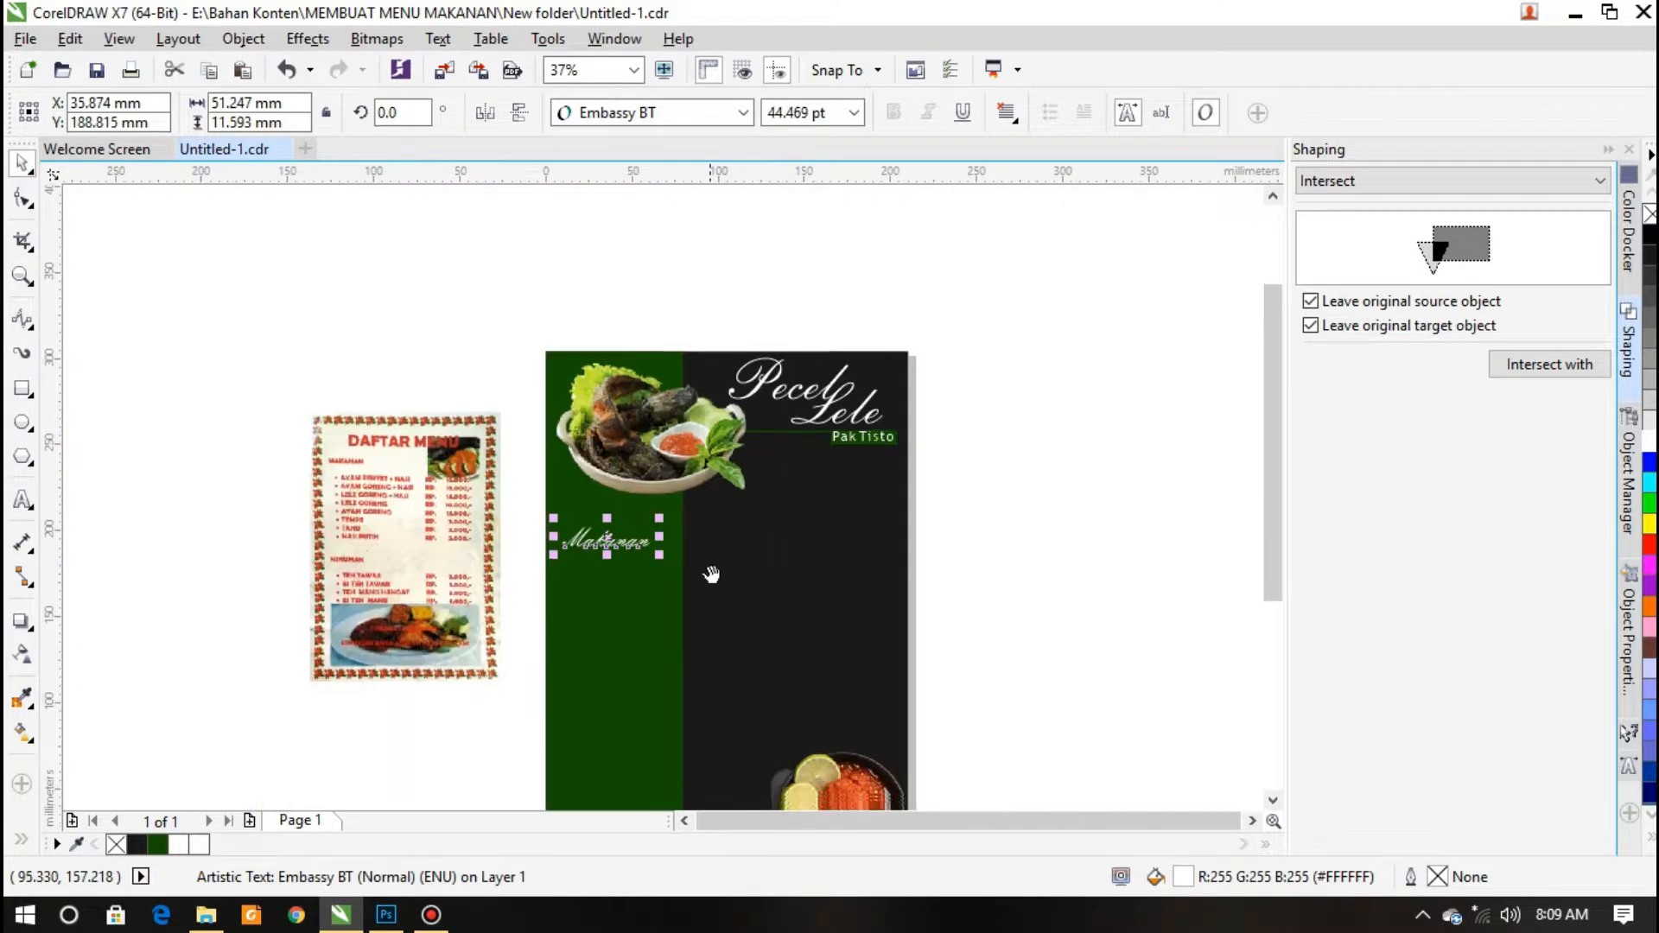
scroll(708, 373, up, 1)
drag(710, 373, 609, 340)
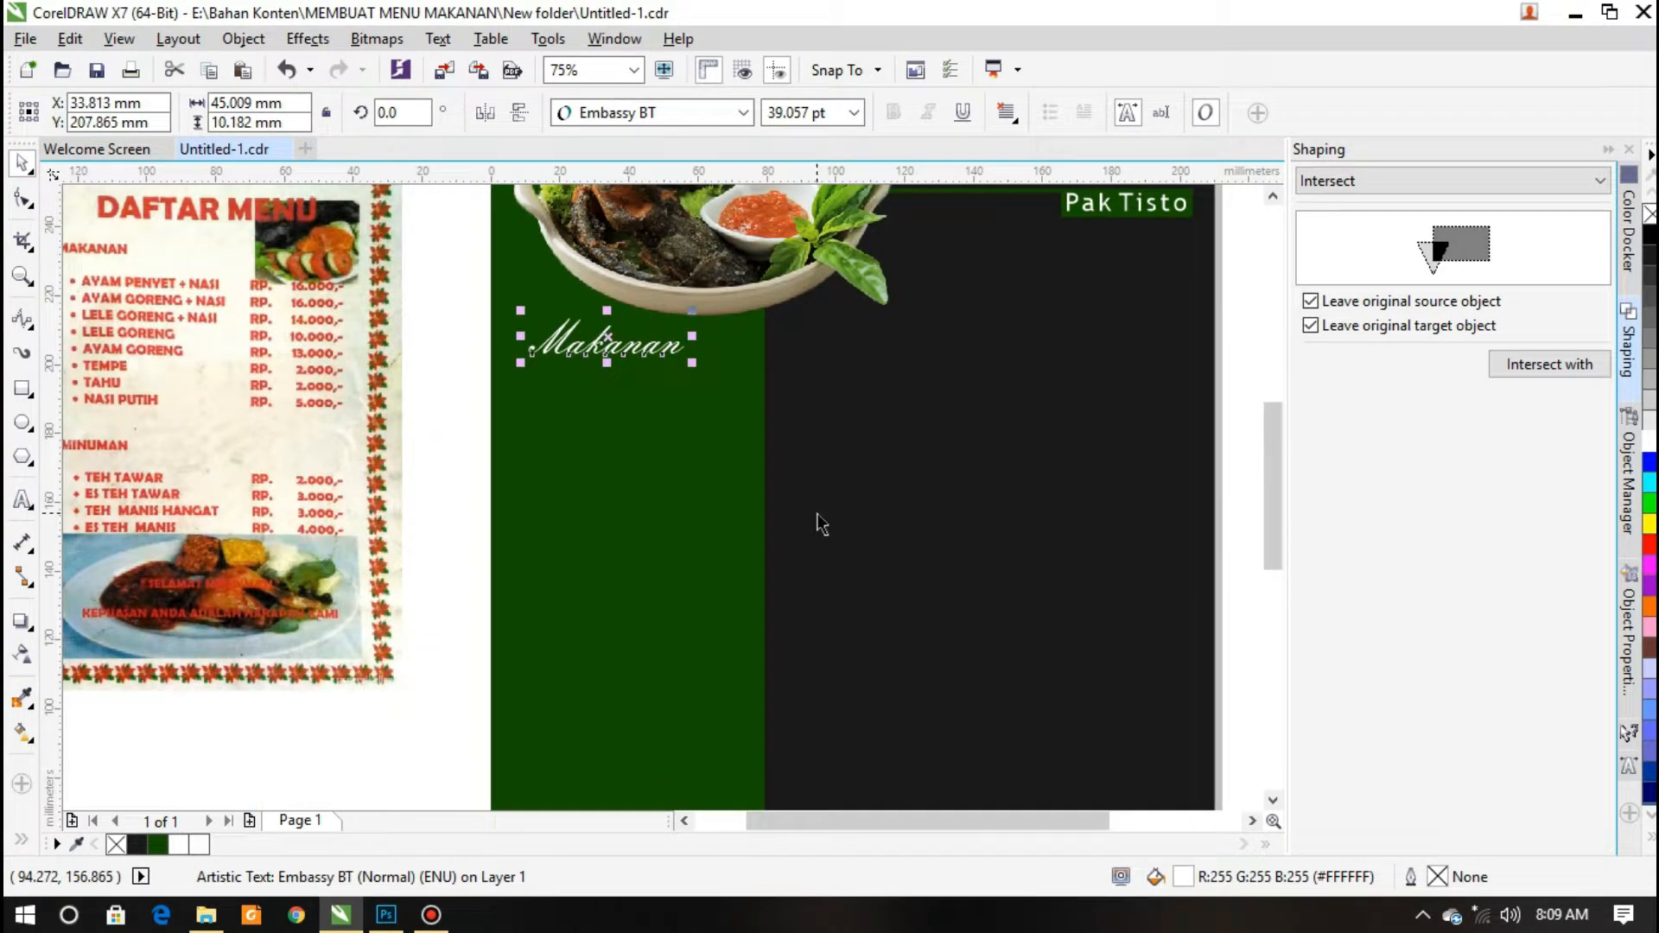
Duplicate the Makanan heading, shrink the copy to about 25 pt and place it beneath the heading
drag(657, 404, 706, 448)
drag(700, 392, 707, 432)
scroll(694, 423, up, 1)
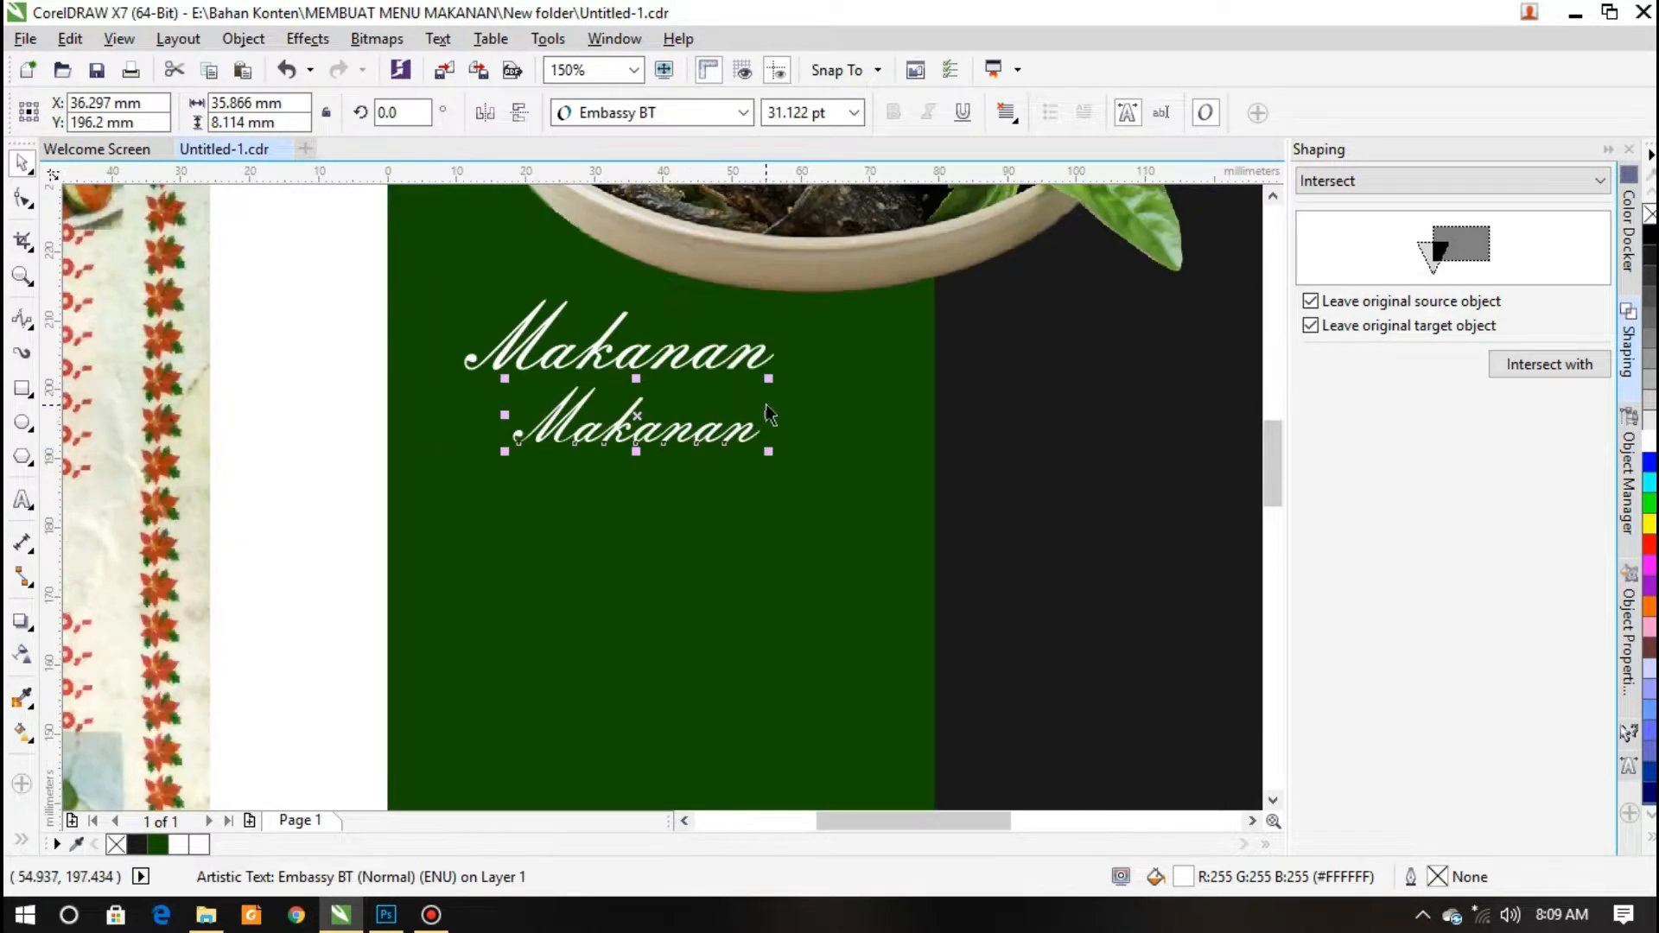
drag(767, 386, 746, 391)
scroll(692, 426, down, 2)
scroll(696, 436, up, 2)
drag(636, 311, 728, 529)
scroll(679, 557, down, 1)
scroll(600, 530, up, 1)
Change the smaller Makanan copy to read "Ayam Penyet & Nasi"
click(22, 500)
key(BackSpace)
key(BackSpace)
key(BackSpace)
key(BackSpace)
key(BackSpace)
key(BackSpace)
key(BackSpace)
text(Aya)
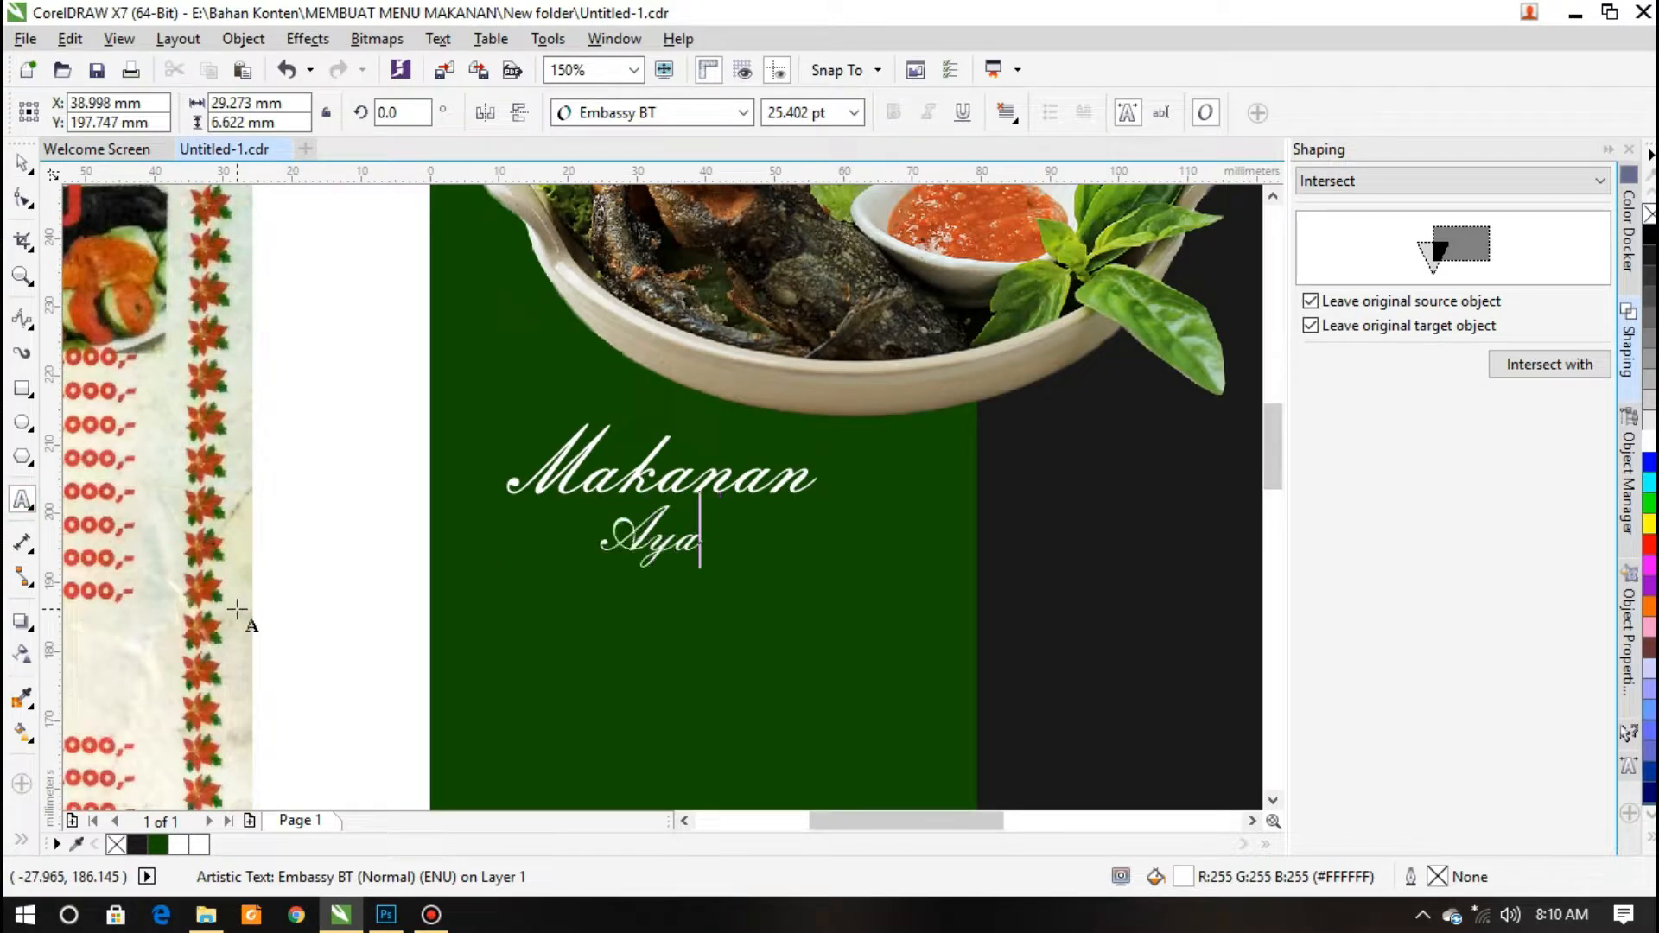
text(m Penyet & Nasi)
click(22, 163)
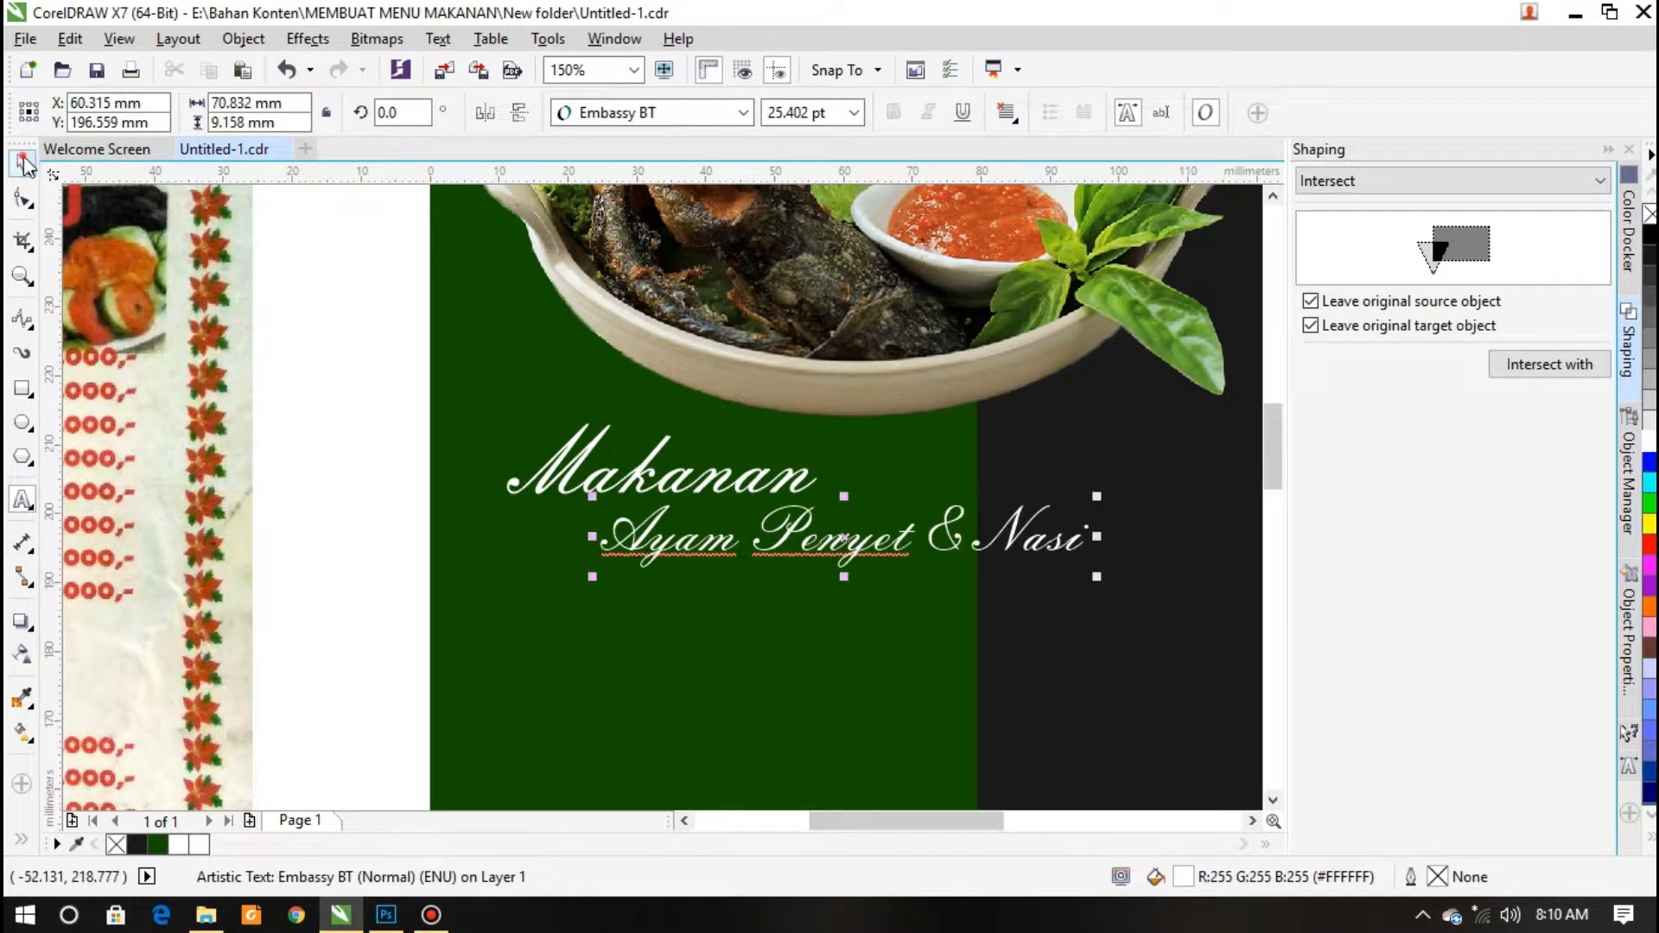
Shrink the Ayam Penyet & Nasi line to about 20.5 pt and duplicate it directly below
scroll(605, 445, down, 1)
scroll(605, 445, up, 1)
drag(943, 400, 887, 412)
scroll(728, 424, down, 1)
scroll(686, 441, up, 1)
drag(687, 442, 562, 544)
scroll(649, 446, down, 1)
scroll(579, 459, up, 1)
scroll(562, 425, up, 1)
scroll(638, 524, down, 2)
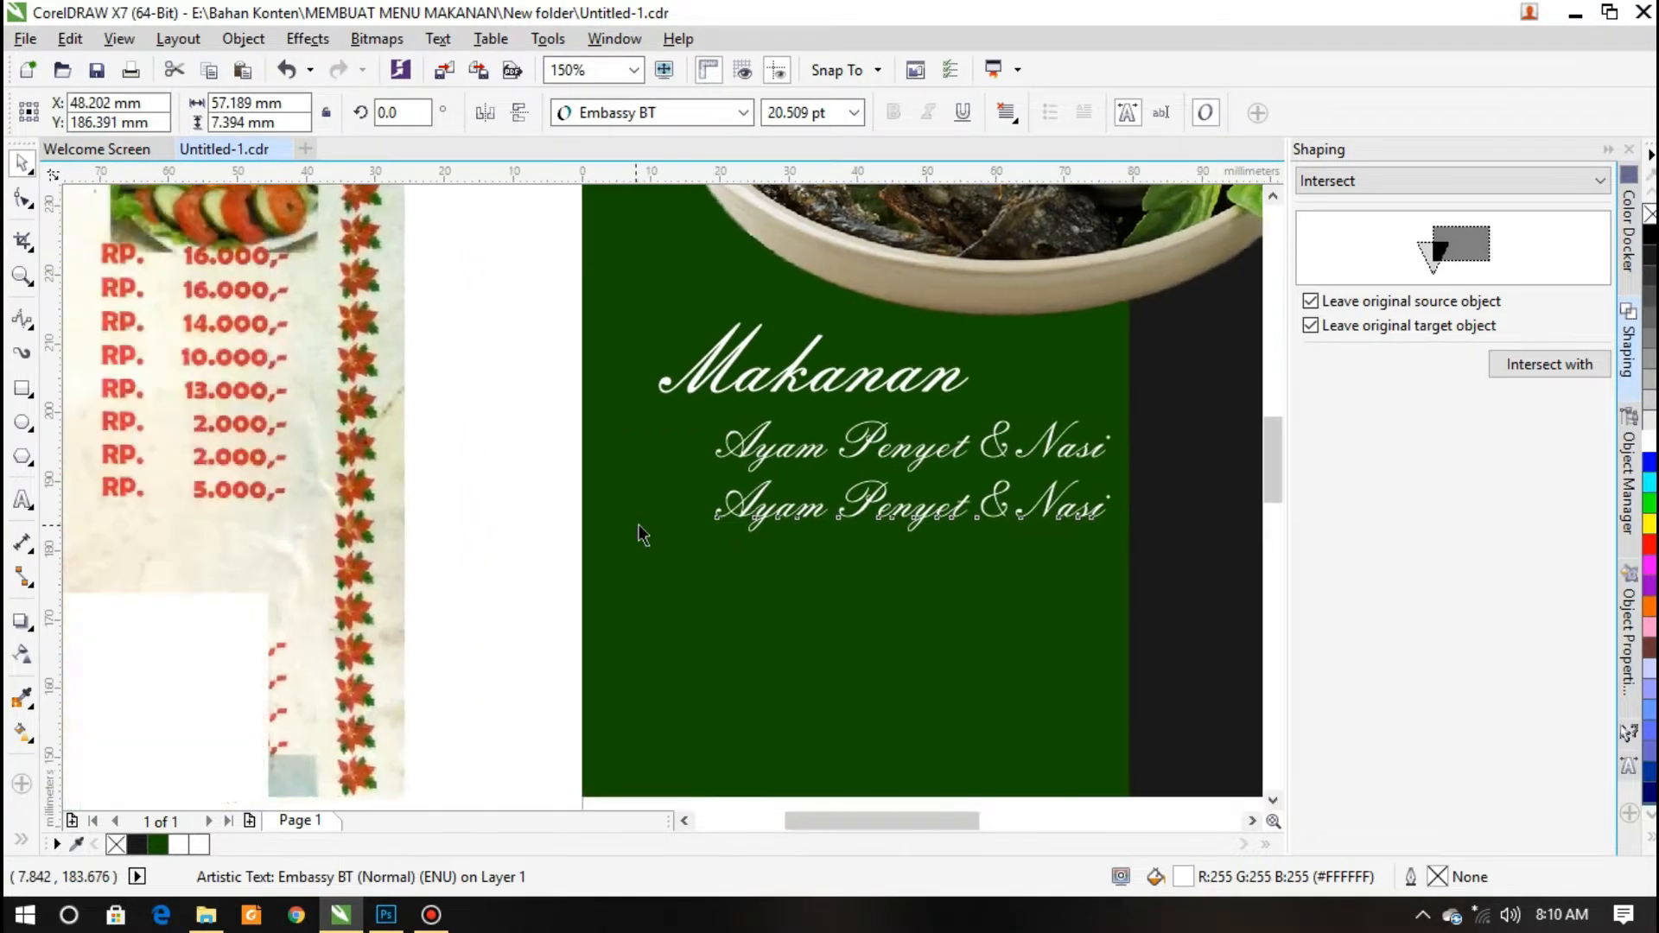
Replace "Penyet" with "Goreng" in the second menu line so it reads "Ayam Goreng & Nasi"
scroll(227, 396, up, 1)
scroll(226, 396, down, 1)
scroll(124, 432, up, 1)
click(22, 500)
scroll(767, 500, up, 1)
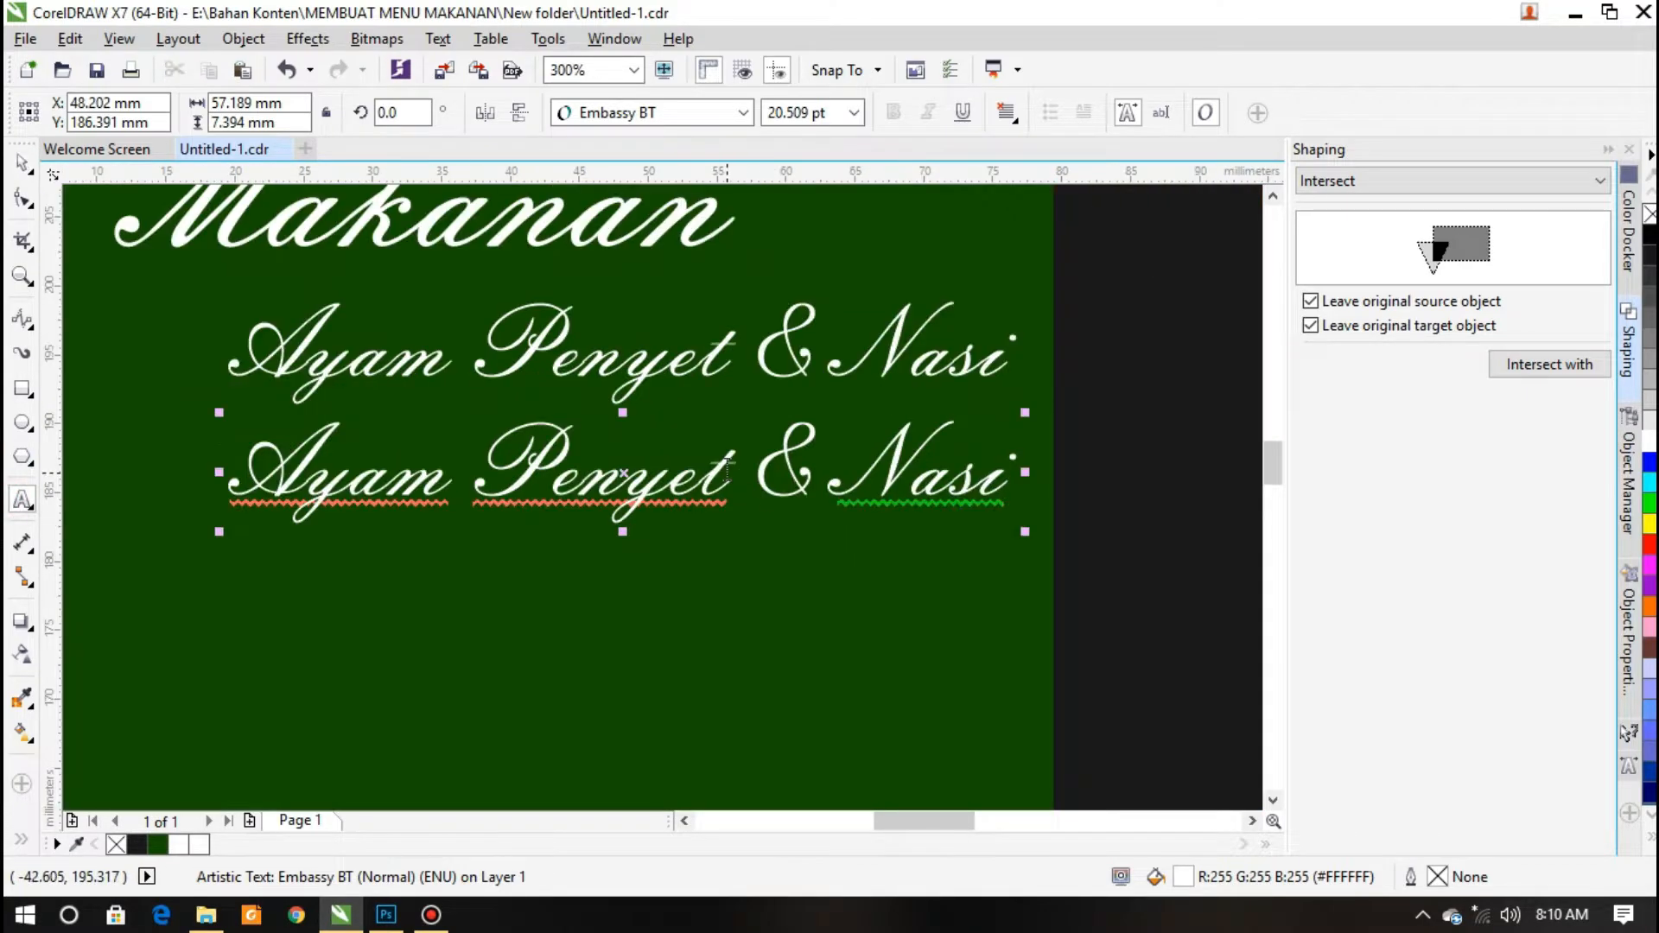
click(731, 473)
key(BackSpace)
key(BackSpace)
key(BackSpace)
key(BackSpace)
key(BackSpace)
key(BackSpace)
text(GO)
key(BackSpace)
key(BackSpace)
text(Goreng)
scroll(731, 473, down, 1)
key(ctrl+space)
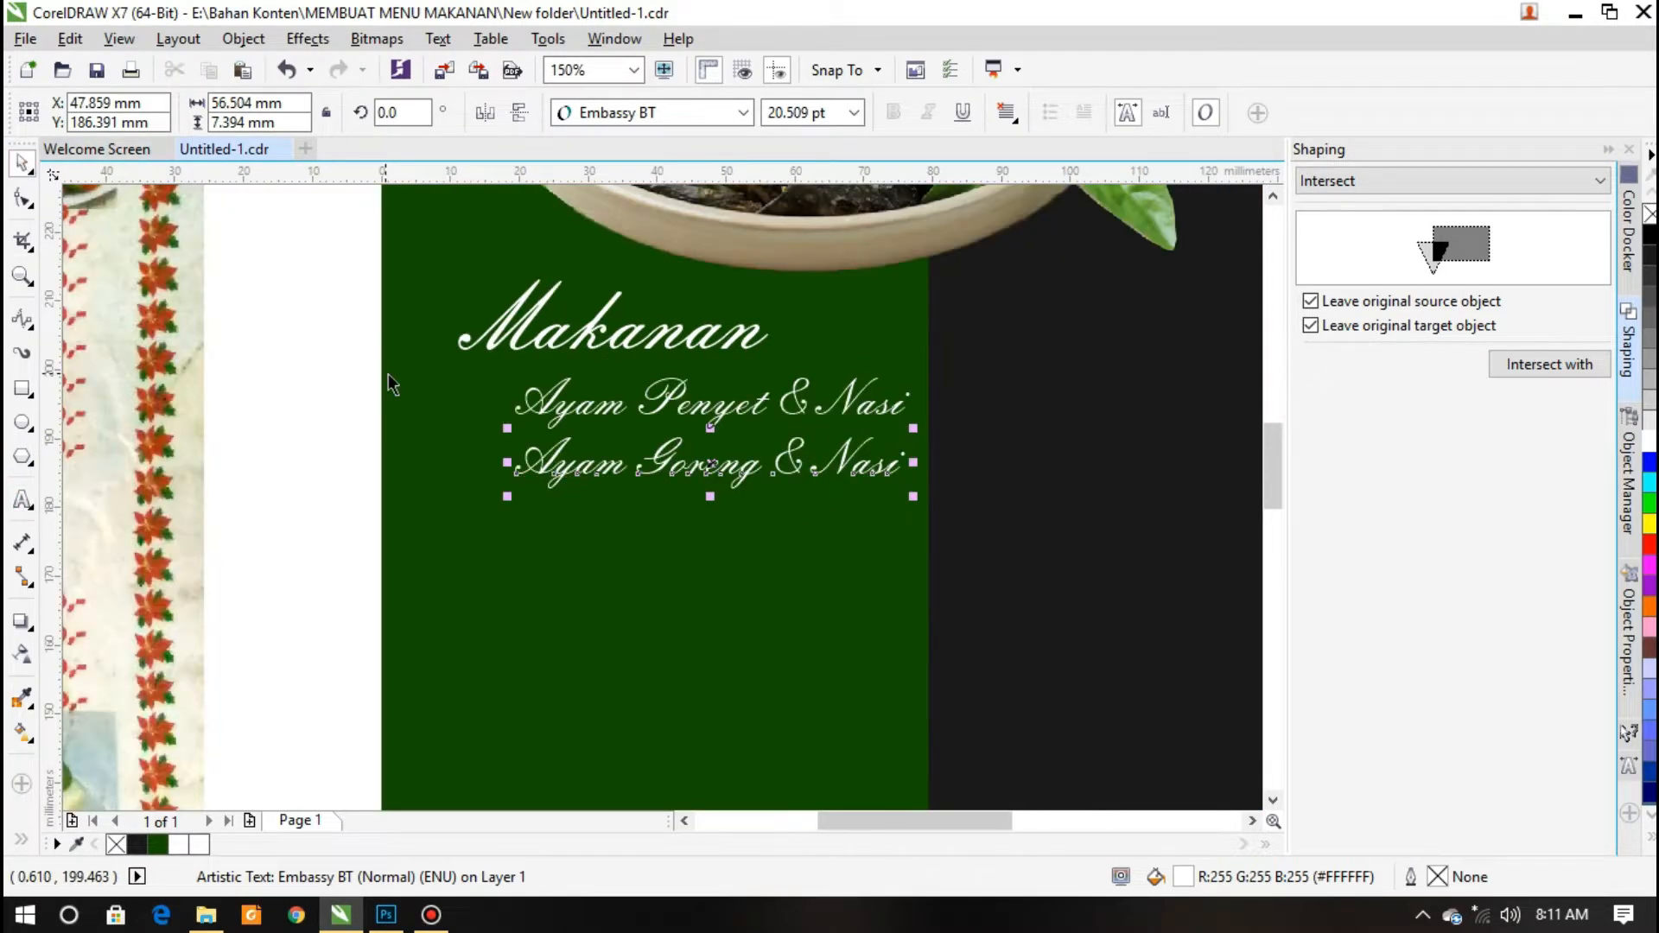
Duplicate the Ayam Goreng & Nasi line straight down as a third menu line
drag(605, 464, 605, 522)
scroll(661, 505, down, 1)
scroll(661, 506, up, 1)
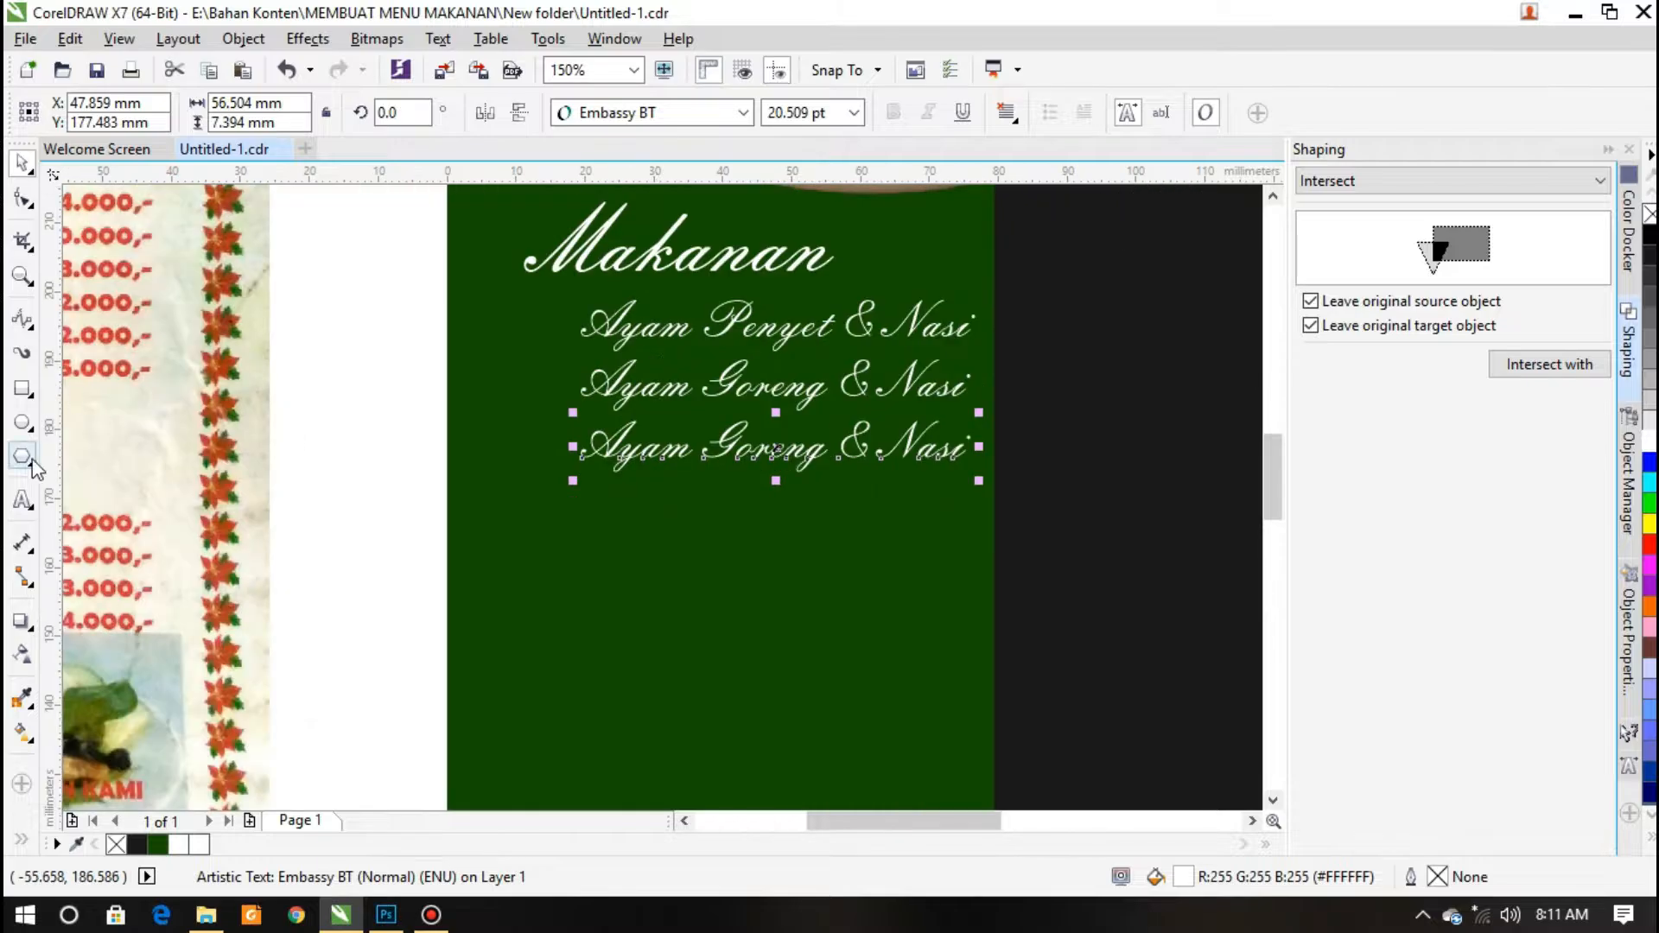
Replace "Ayam" with "Lele" in the third menu line so it reads "Lele Goreng & Nasi"
key(ctrl+space)
click(703, 449)
key(BackSpace)
key(BackSpace)
key(BackSpace)
key(BackSpace)
key(BackSpace)
text(Lele)
scroll(925, 414, down, 1)
scroll(925, 413, up, 1)
key(ctrl+space)
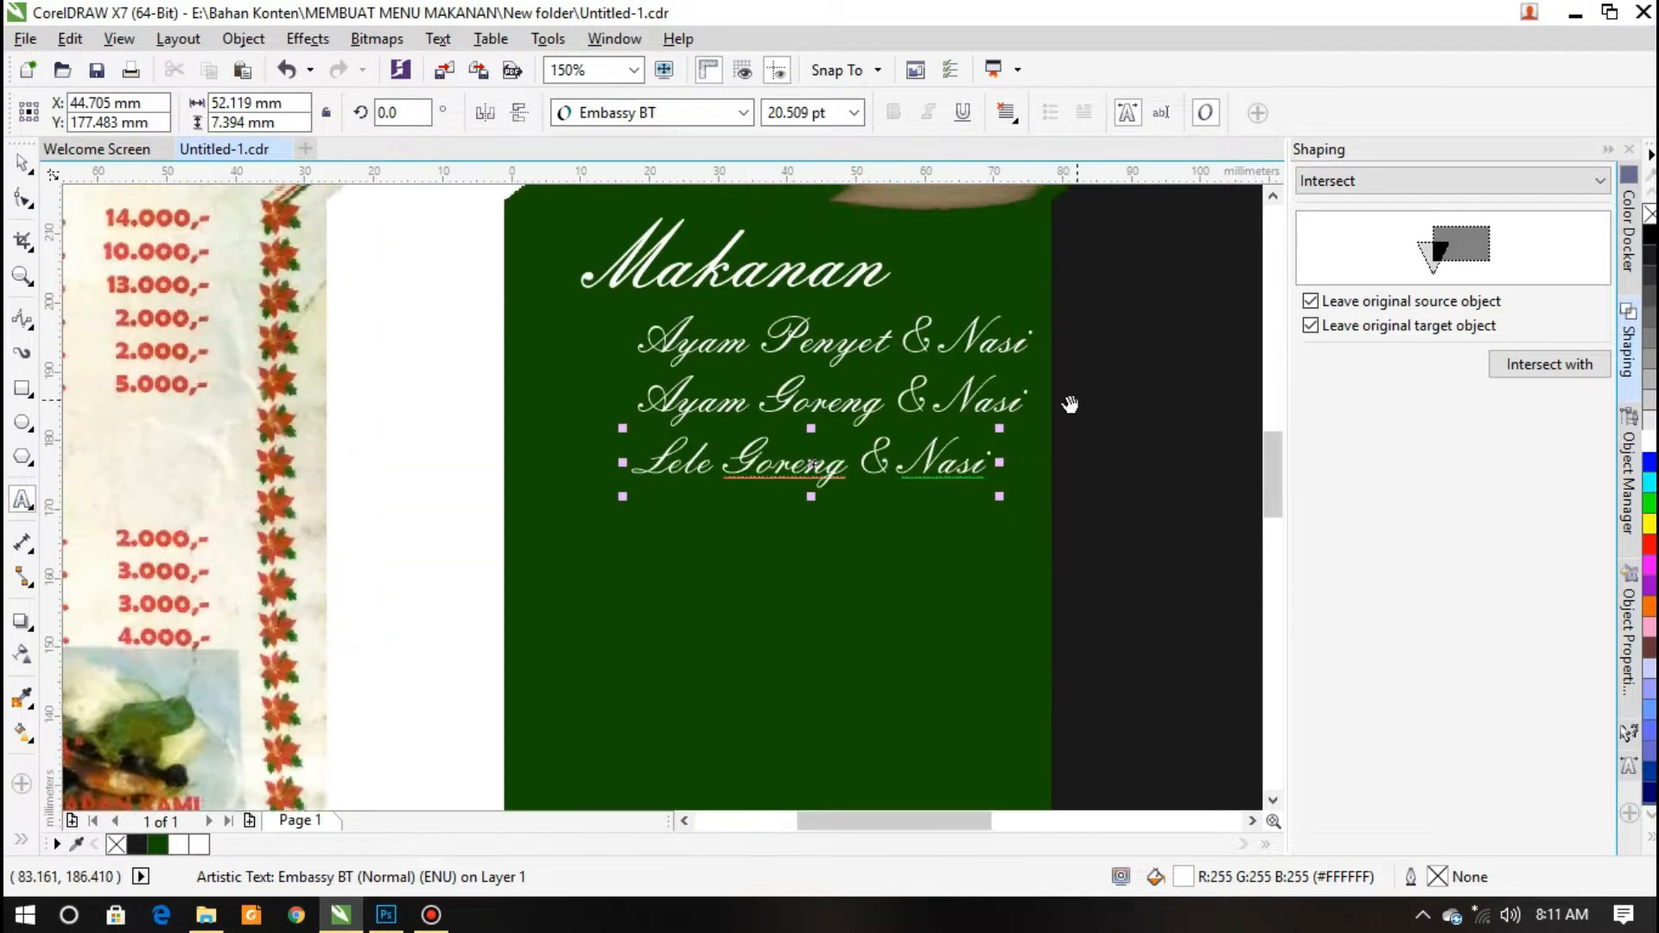
Duplicate the Lele Goreng & Nasi line straight down as a fourth menu line
scroll(865, 438, down, 1)
scroll(864, 438, up, 1)
scroll(689, 421, down, 1)
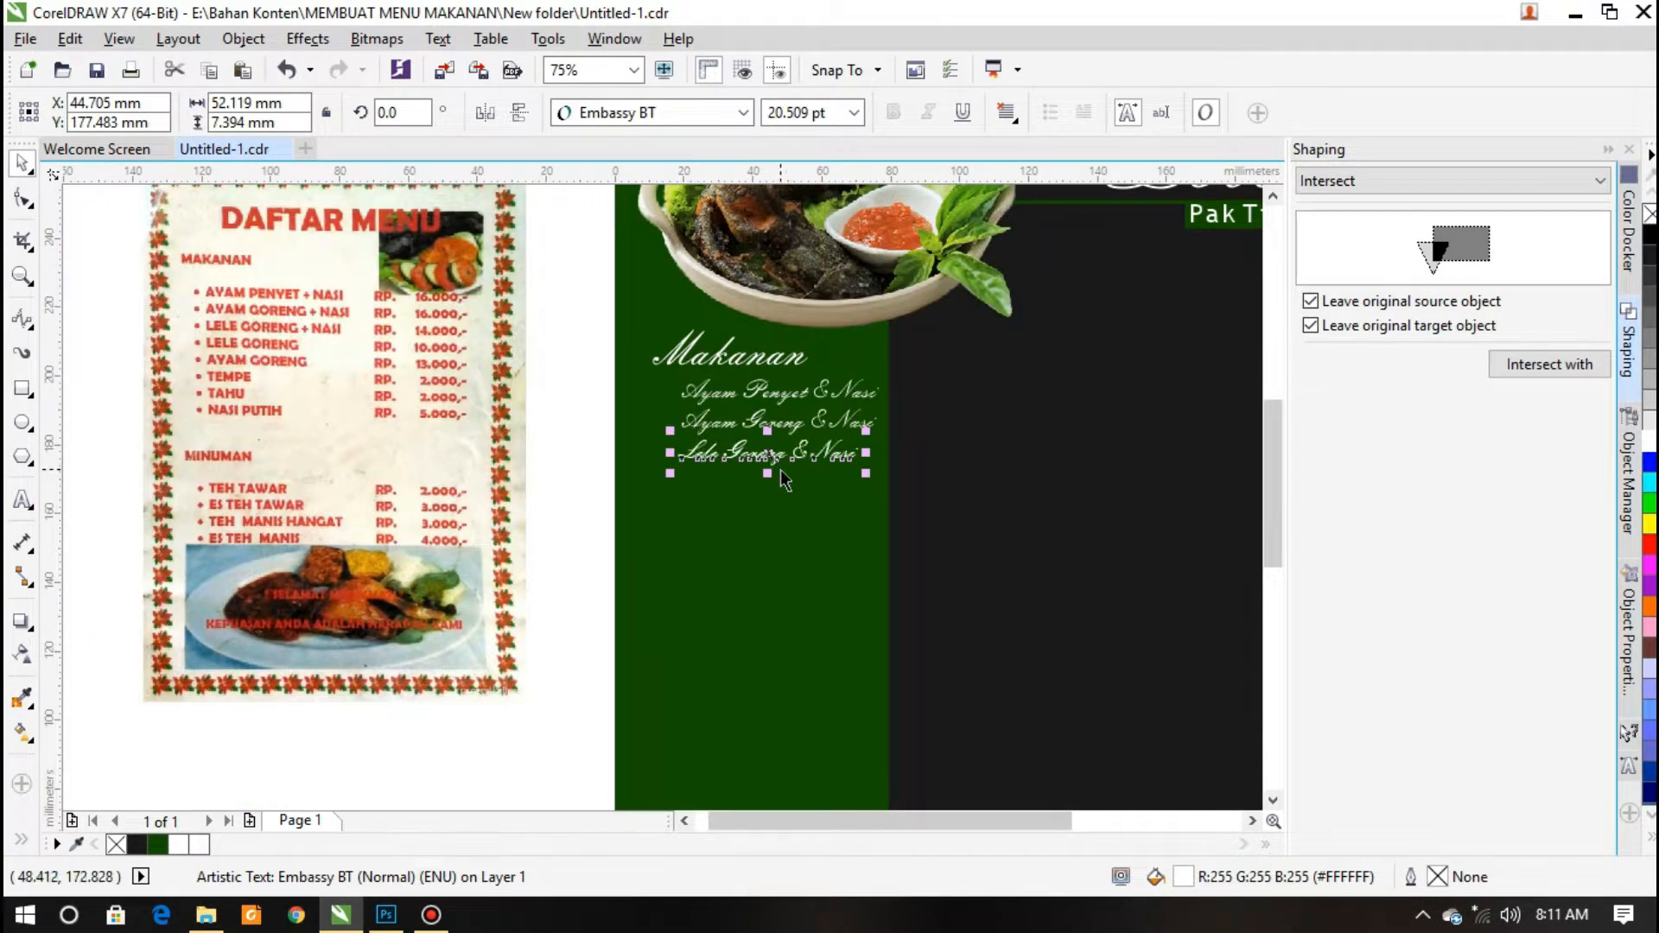
scroll(760, 445, up, 2)
drag(752, 437, 752, 556)
Delete "& Nasi" from the fourth menu line, leaving "Lele Goreng"
click(22, 501)
key(BackSpace)
key(BackSpace)
key(BackSpace)
key(BackSpace)
key(BackSpace)
key(BackSpace)
key(BackSpace)
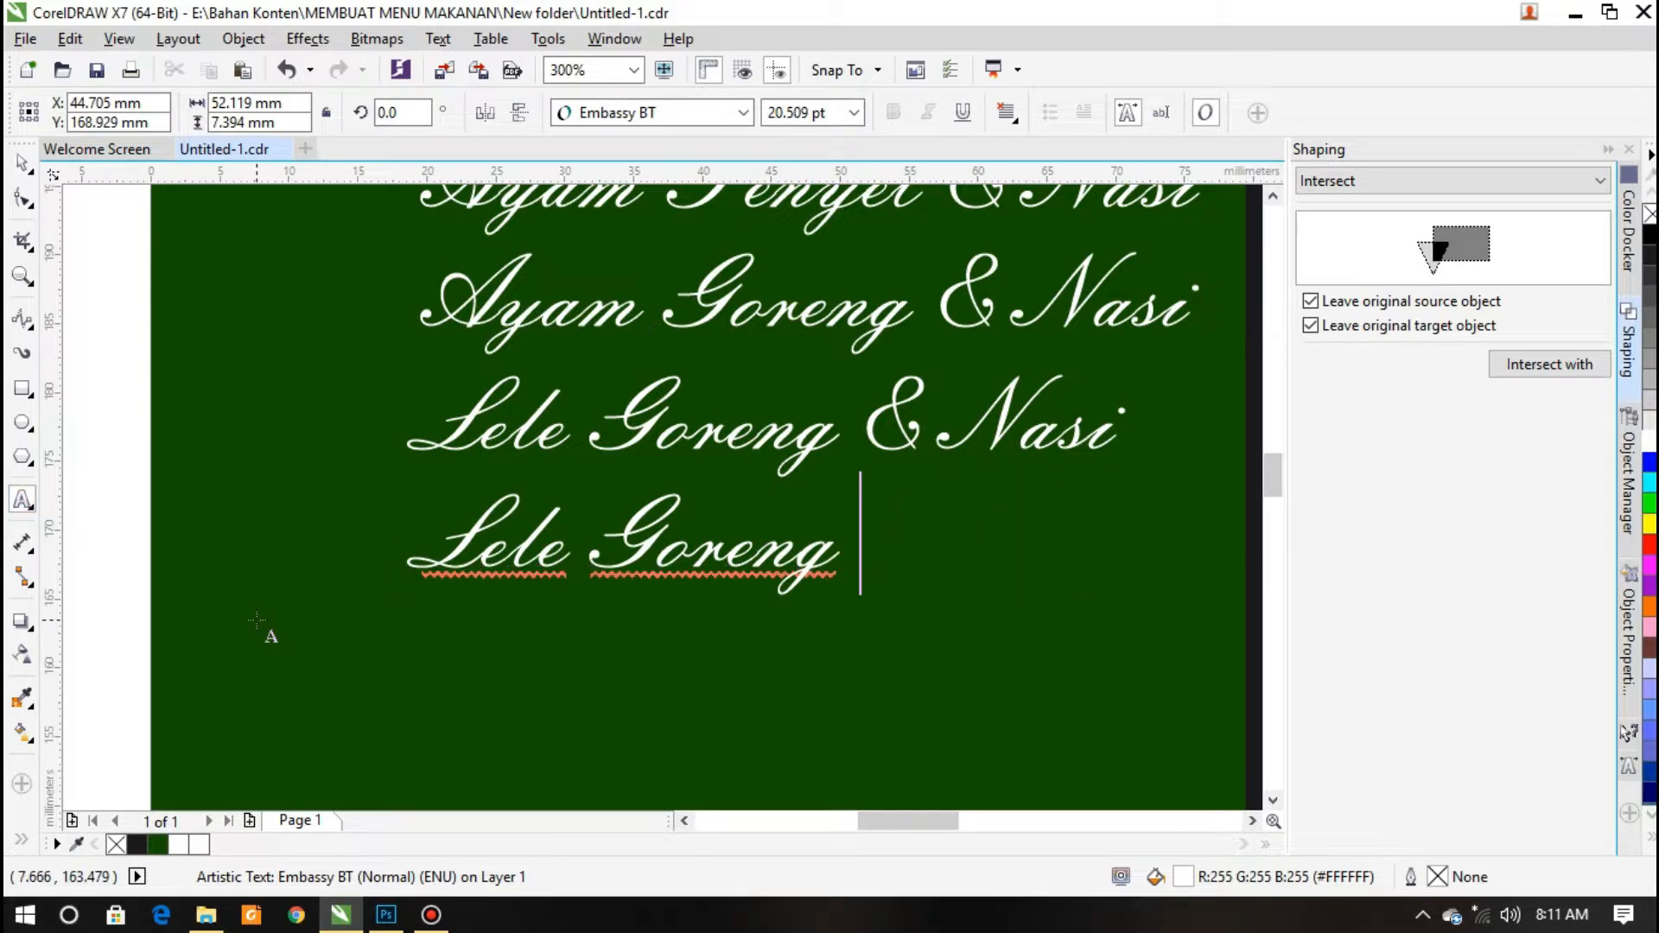
scroll(374, 400, down, 2)
key(ctrl+space)
scroll(559, 544, left, 1)
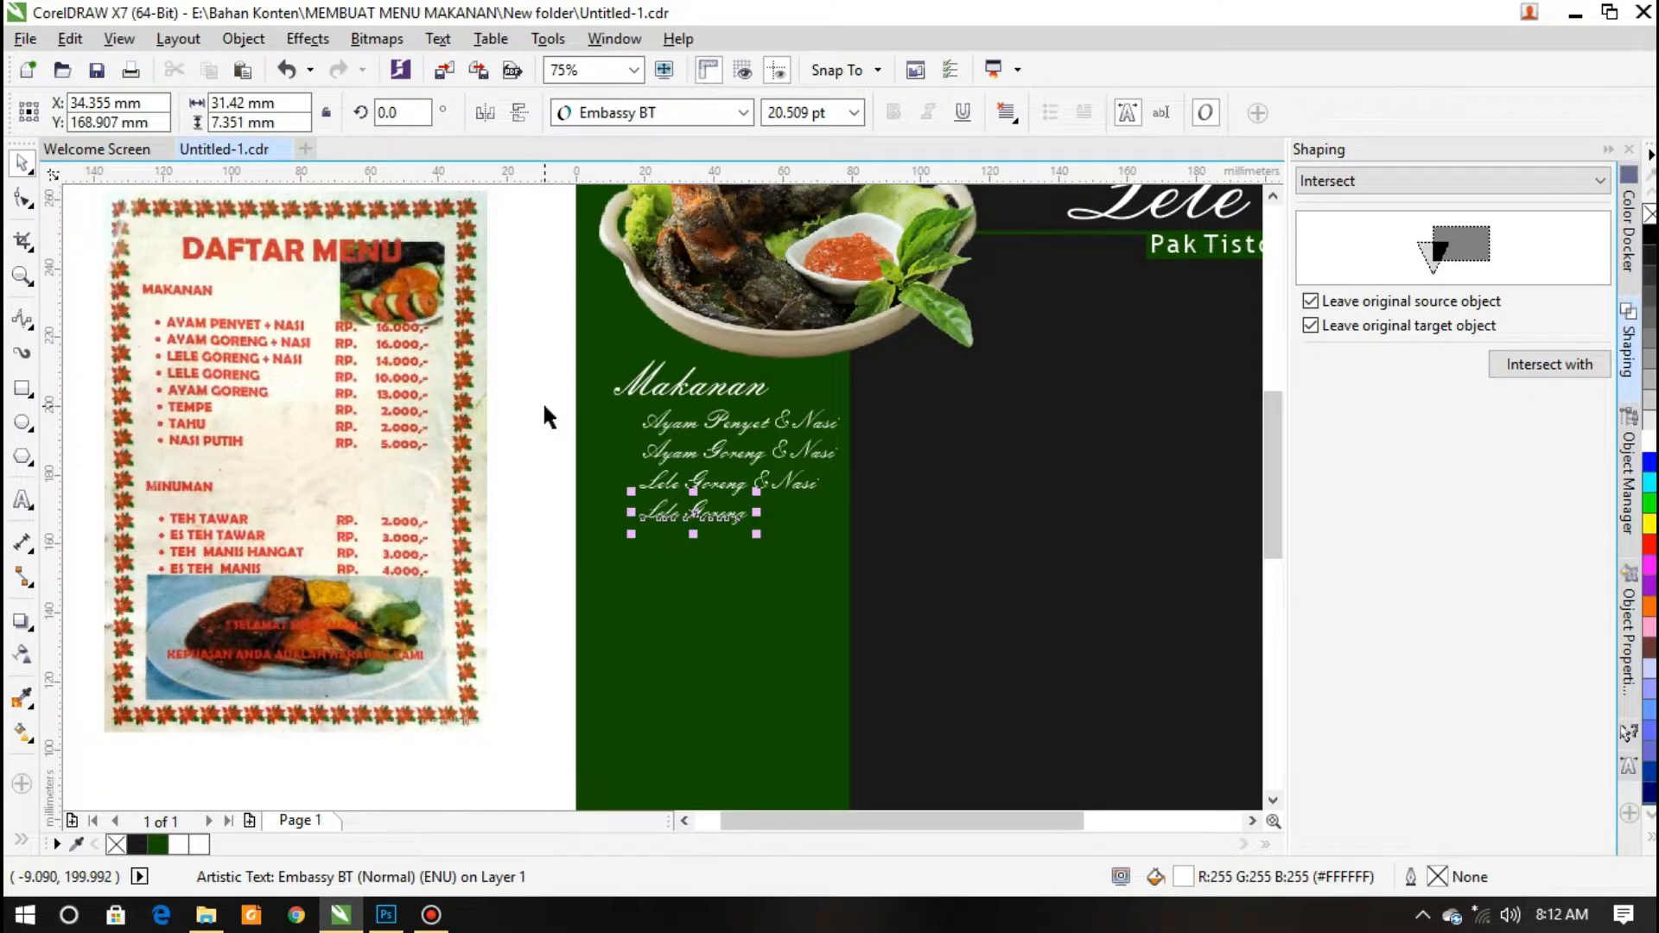
Duplicate the short Lele Goreng line straight down as a fifth menu line
scroll(687, 523, up, 1)
scroll(691, 519, down, 1)
scroll(704, 493, up, 1)
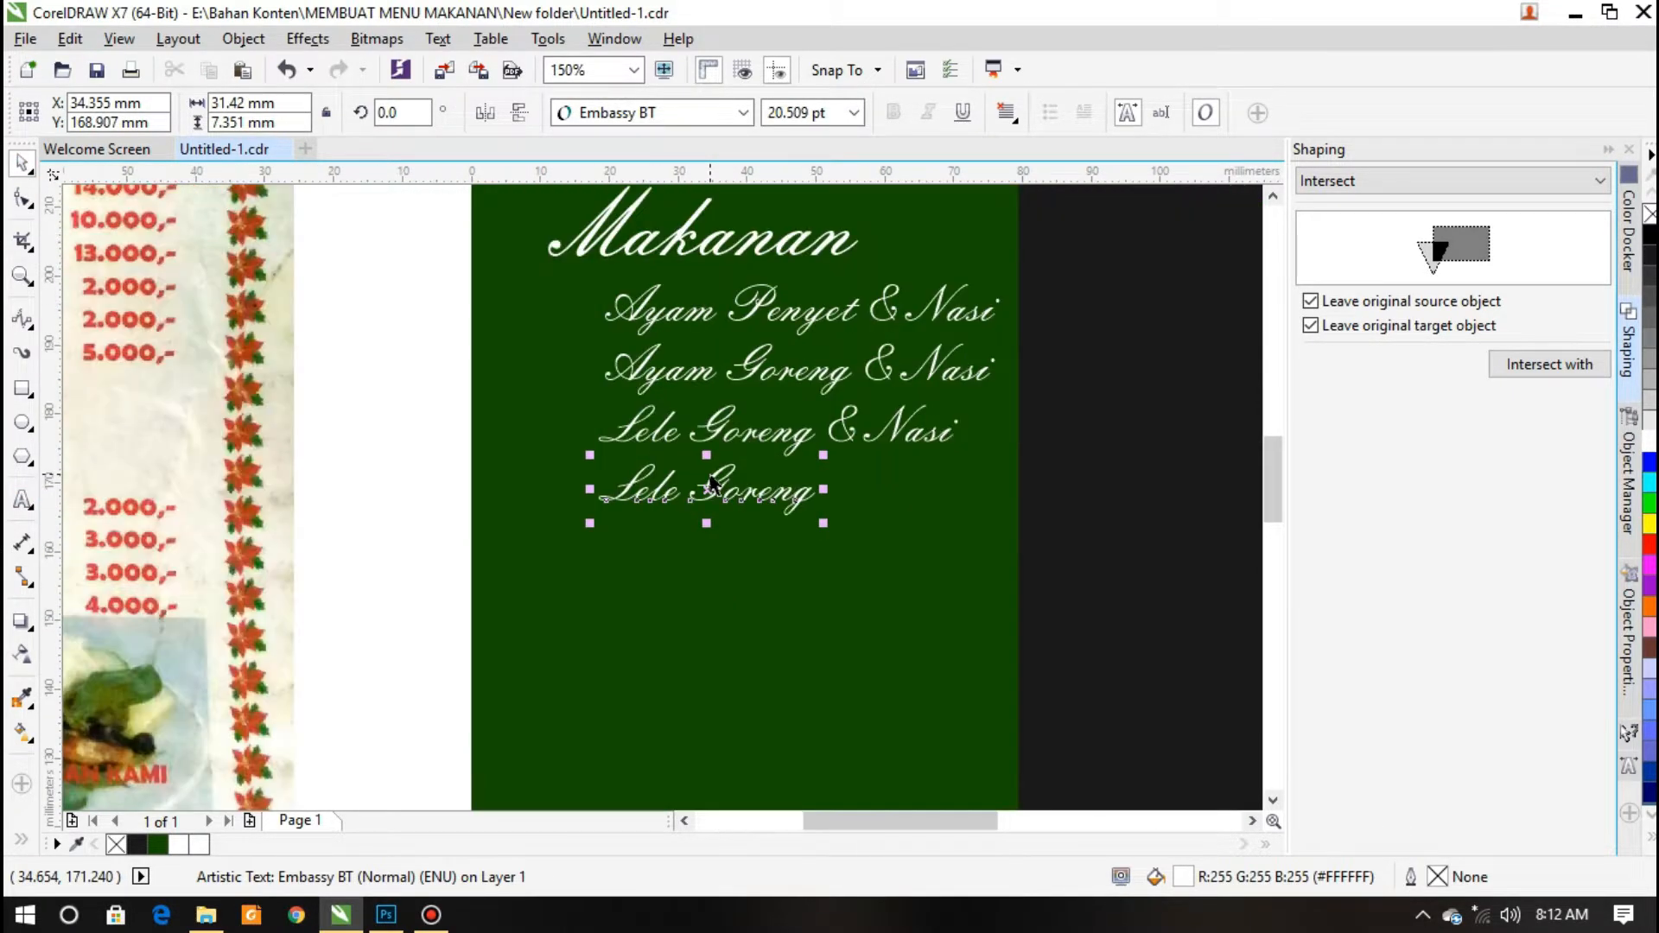
scroll(713, 482, down, 1)
scroll(713, 482, up, 1)
drag(713, 482, 713, 542)
Replace "Lele" with "Ayam" in the fifth menu line so it reads "Ayam Goreng"
click(23, 501)
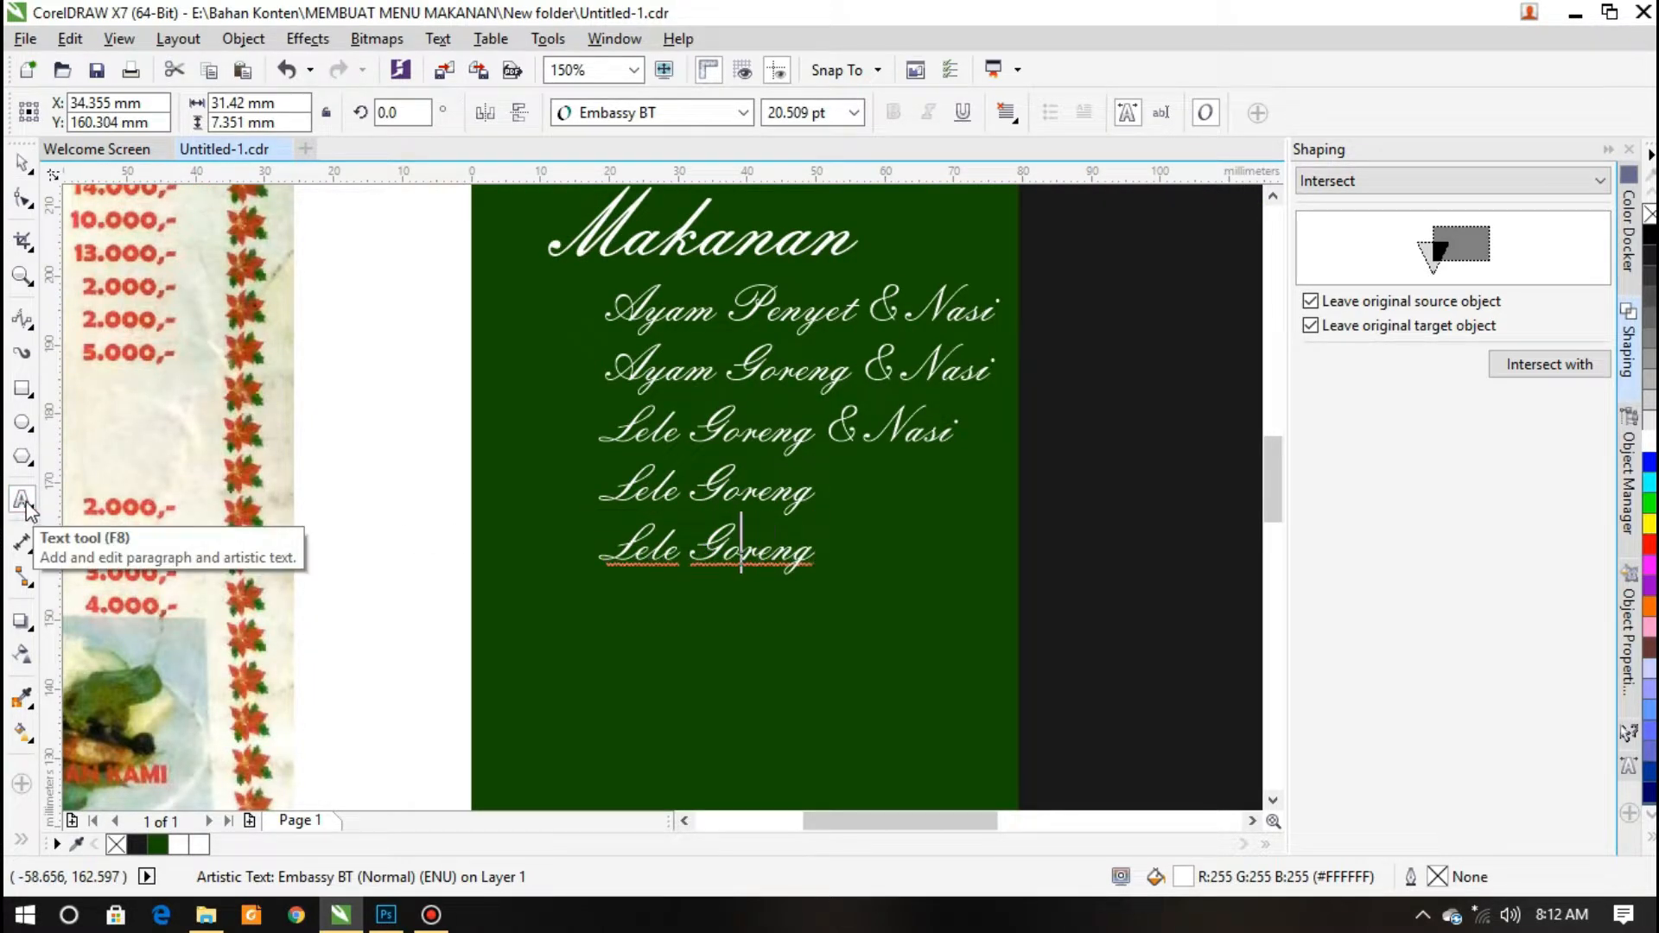
key(Left)
key(Left)
key(Left)
key(BackSpace)
key(BackSpace)
key(BackSpace)
key(BackSpace)
text(Ayam)
scroll(805, 363, down, 1)
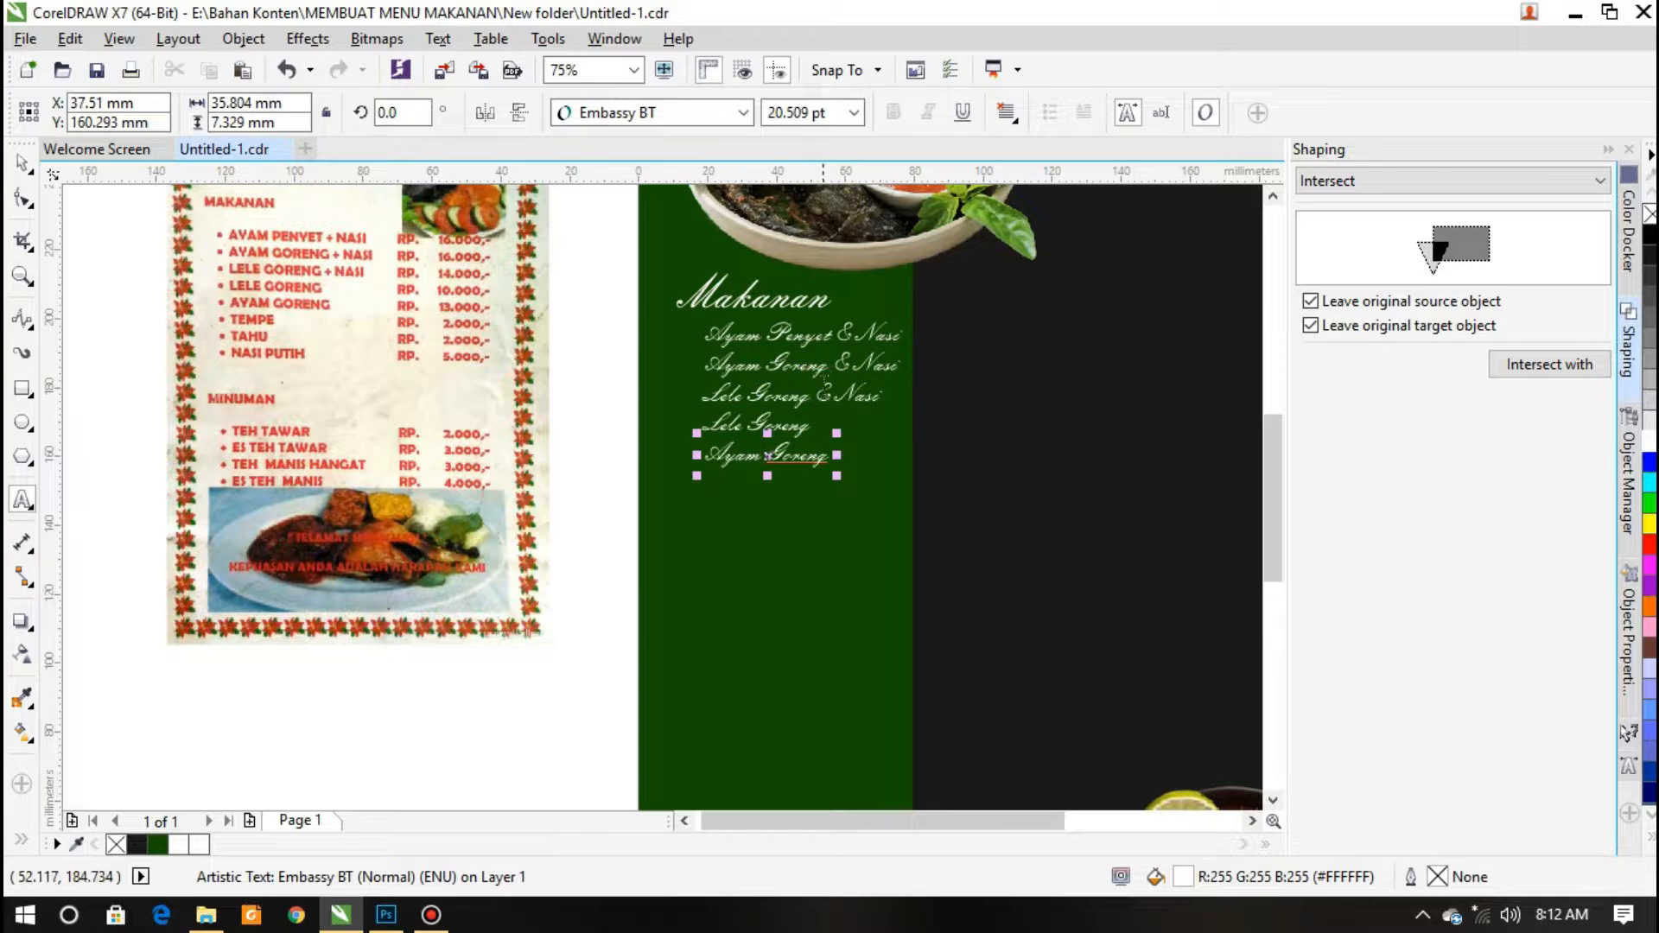
Duplicate the short Ayam Goreng line straight down as a sixth menu line
scroll(798, 478, down, 1)
scroll(798, 478, up, 2)
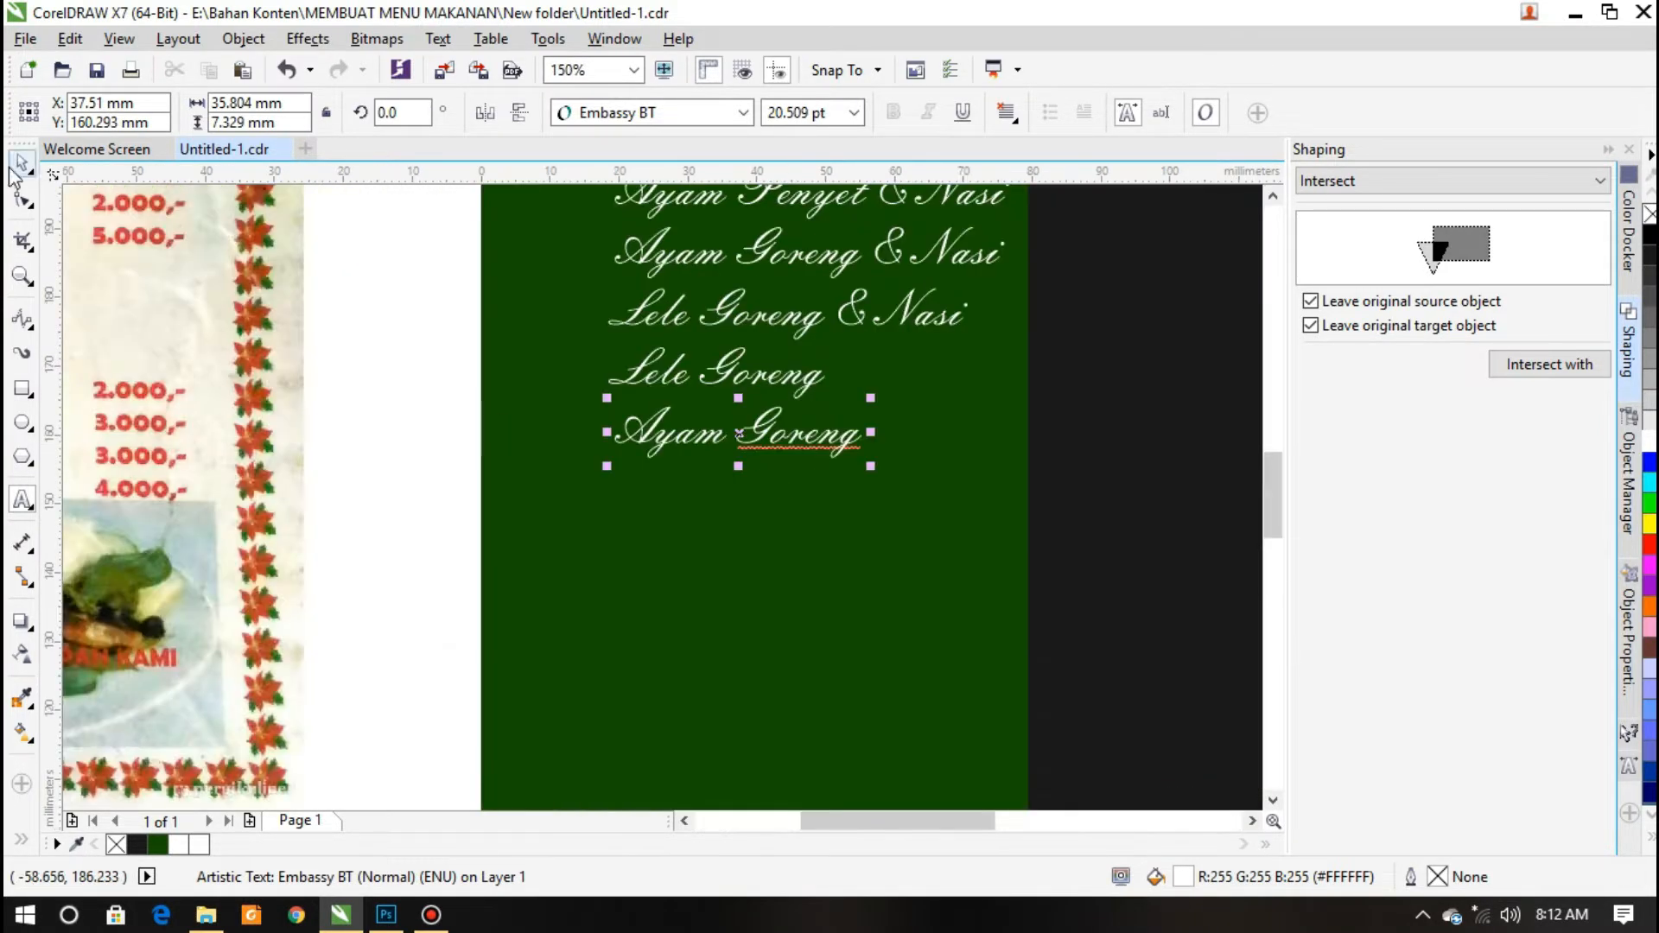
click(22, 162)
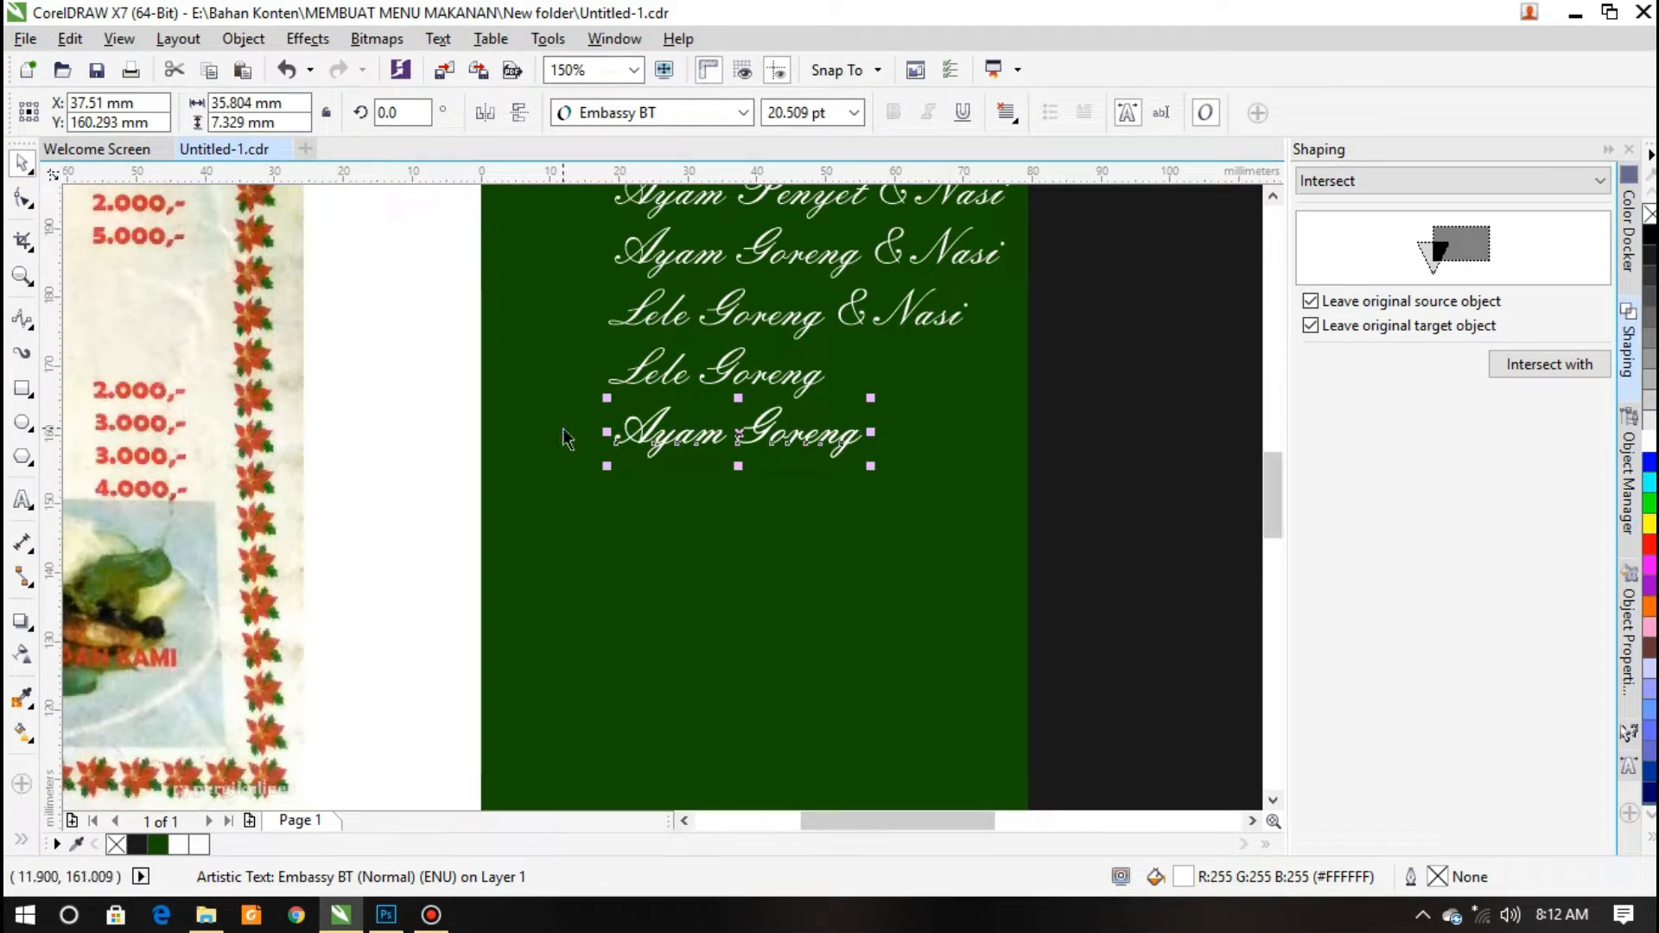
drag(766, 434, 766, 490)
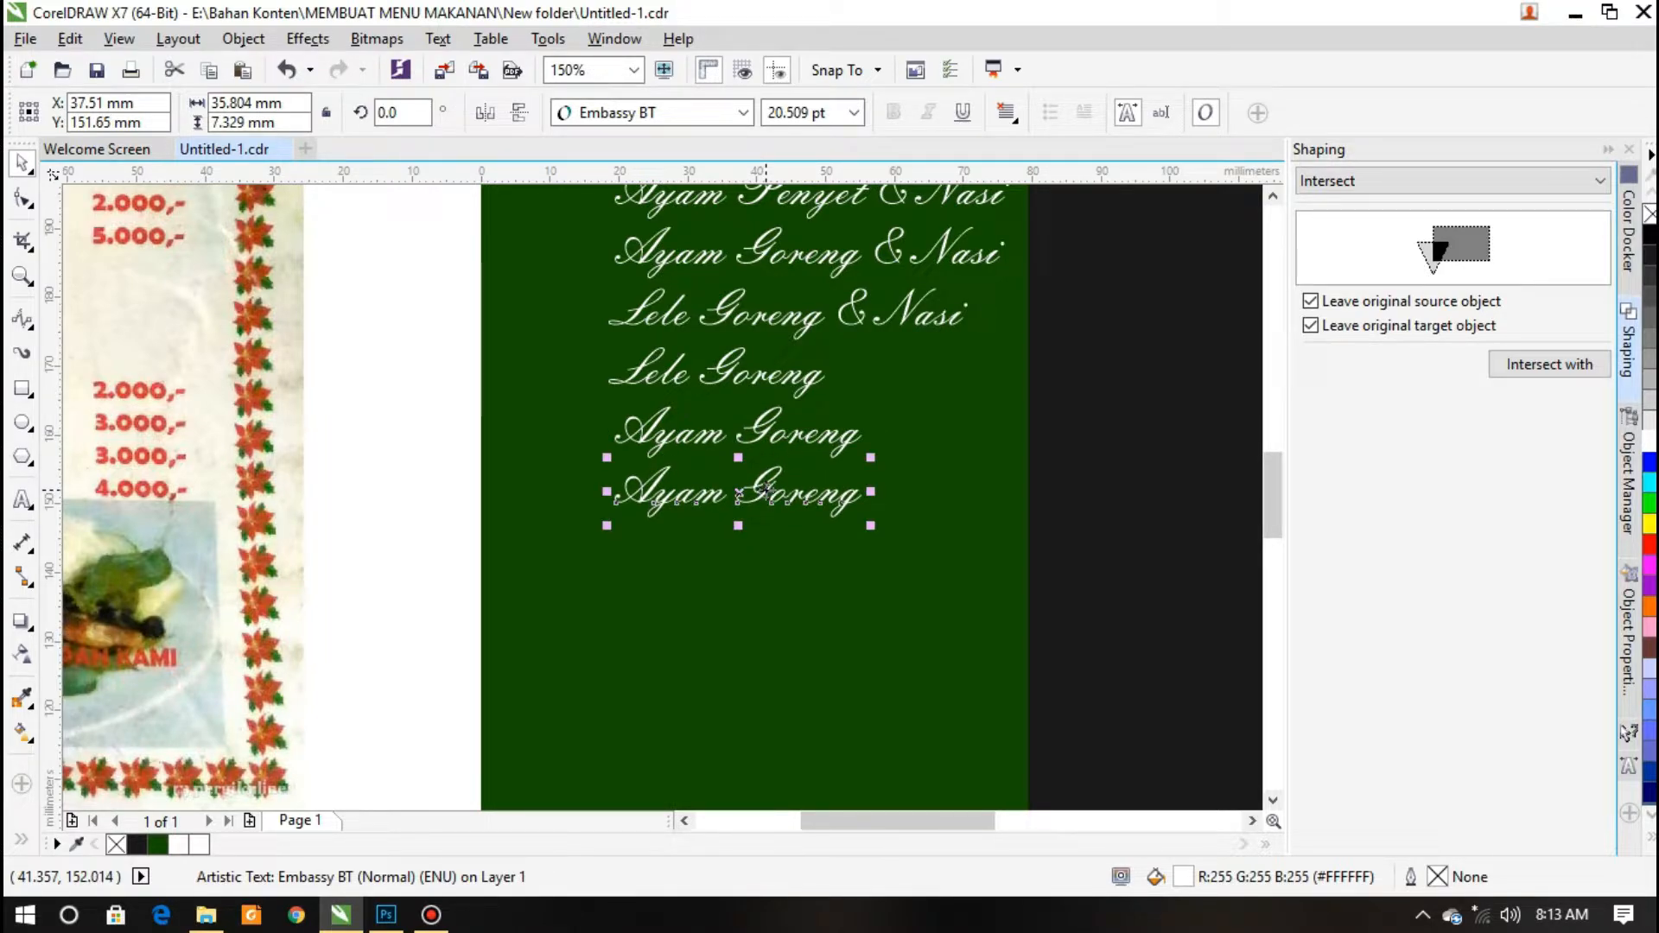
Replace the whole text of the sixth menu line with "Tempe"
scroll(766, 490, down, 1)
scroll(752, 566, up, 1)
click(22, 500)
key(BackSpace)
key(BackSpace)
key(BackSpace)
key(BackSpace)
key(BackSpace)
key(BackSpace)
key(BackSpace)
key(BackSpace)
key(BackSpace)
key(BackSpace)
key(BackSpace)
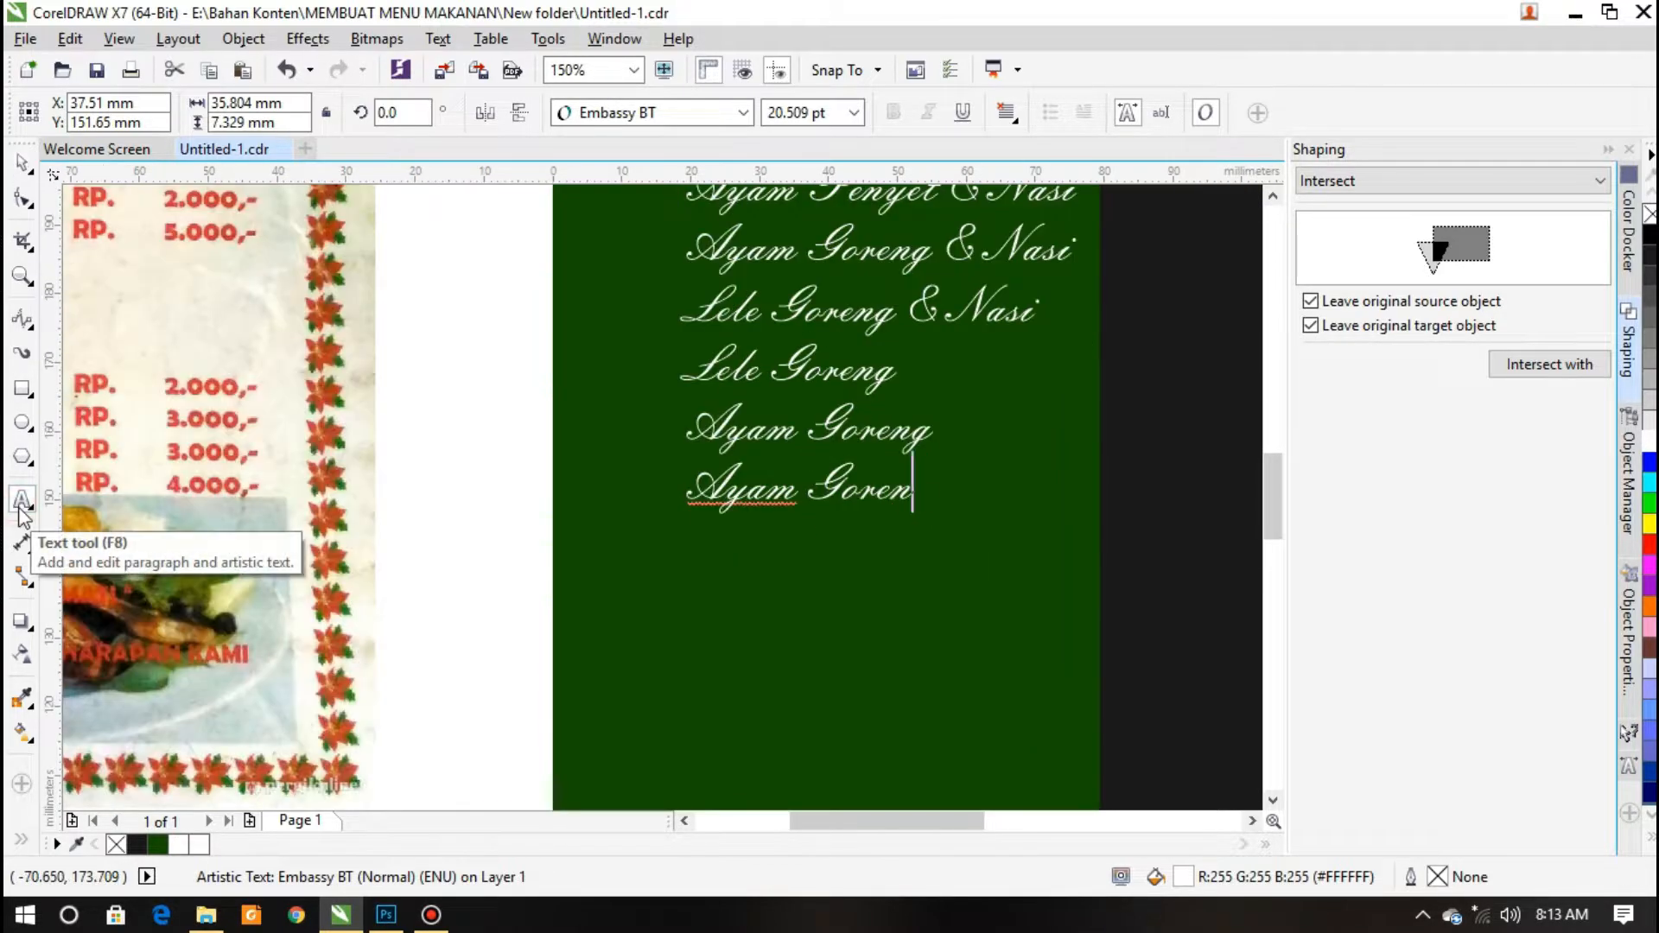
text(Tempe)
click(22, 162)
Duplicate the Tempe line straight down as a seventh menu line
scroll(915, 585, down, 1)
scroll(848, 556, up, 1)
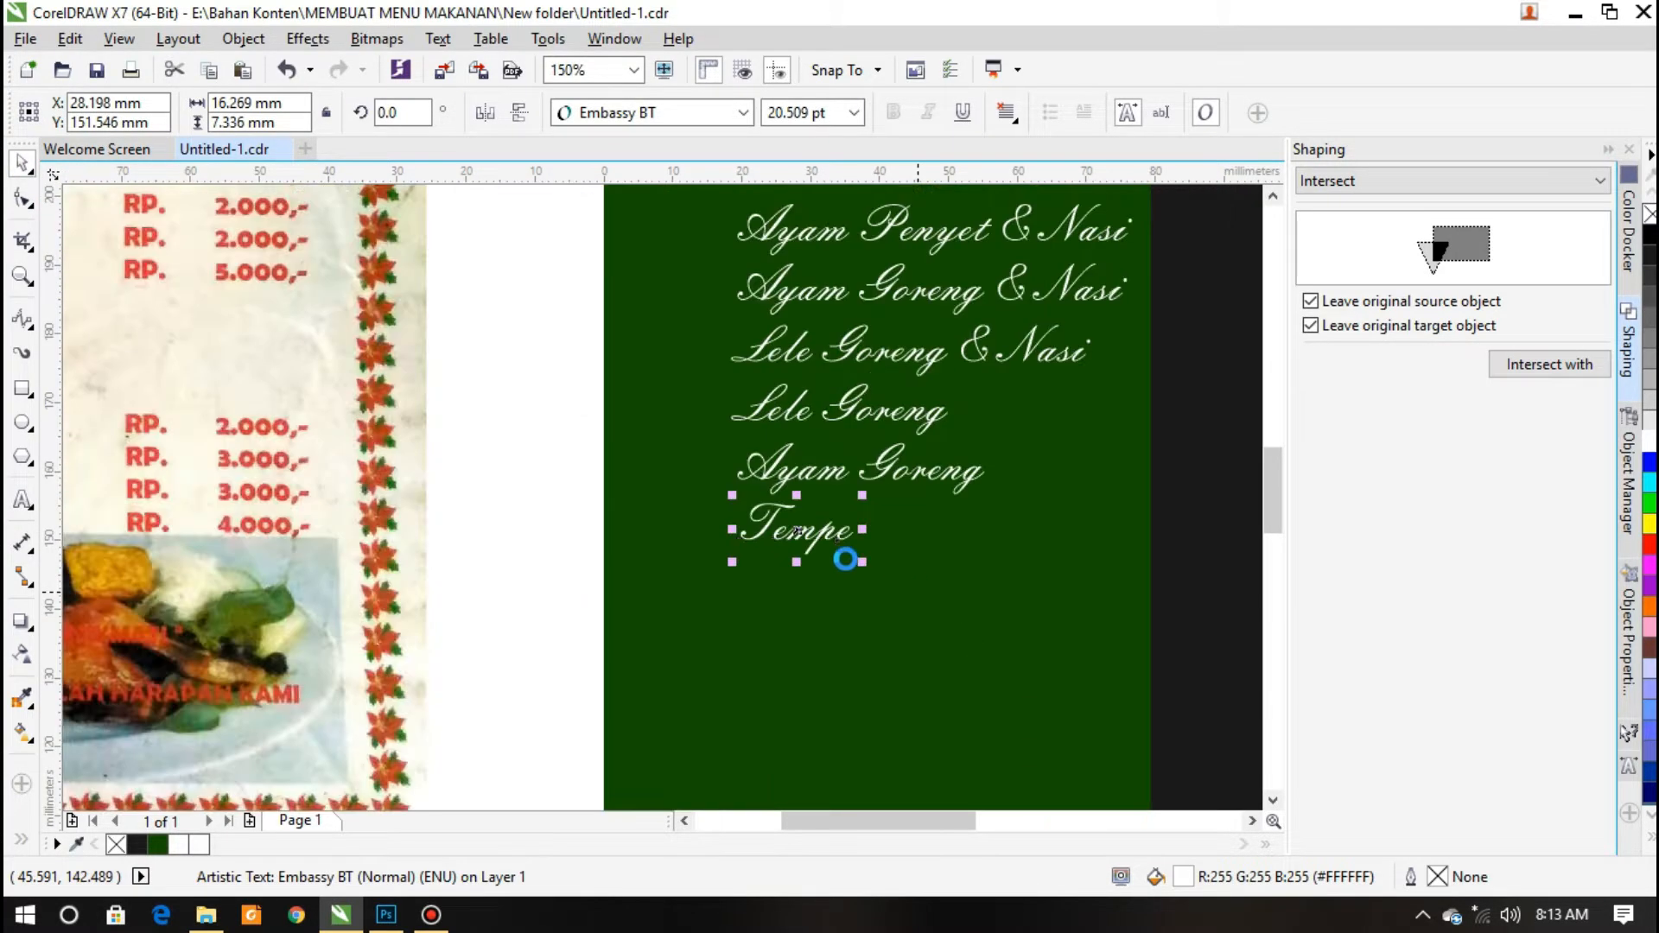
drag(848, 556, 791, 592)
scroll(791, 592, up, 1)
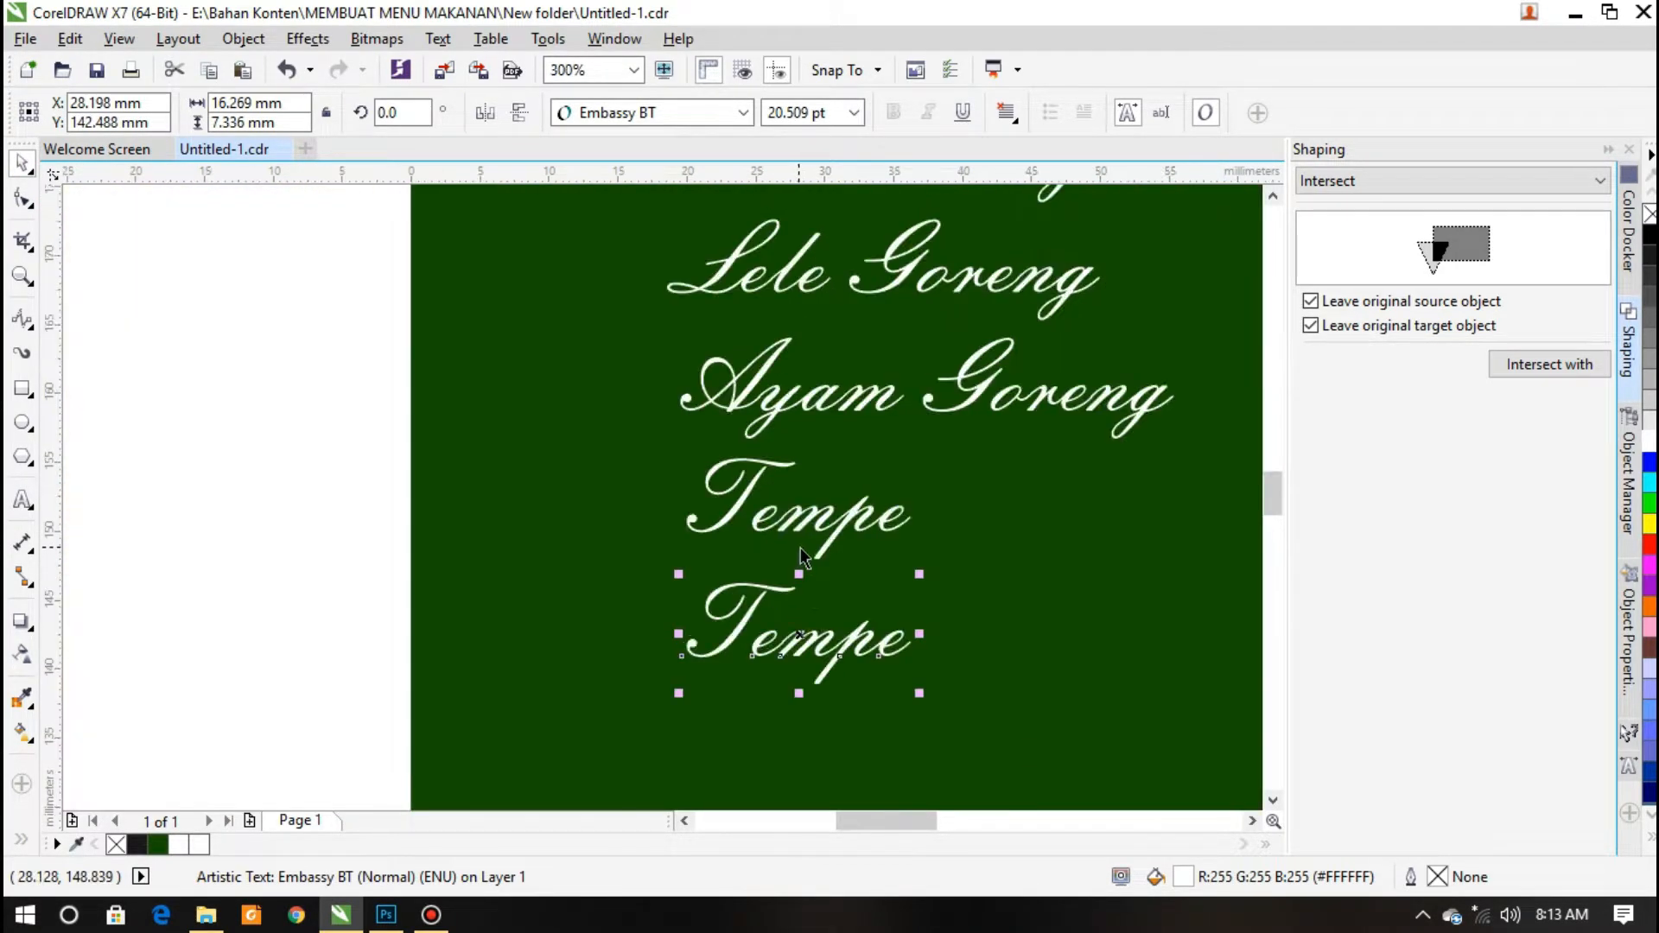
scroll(791, 592, down, 2)
scroll(92, 496, up, 1)
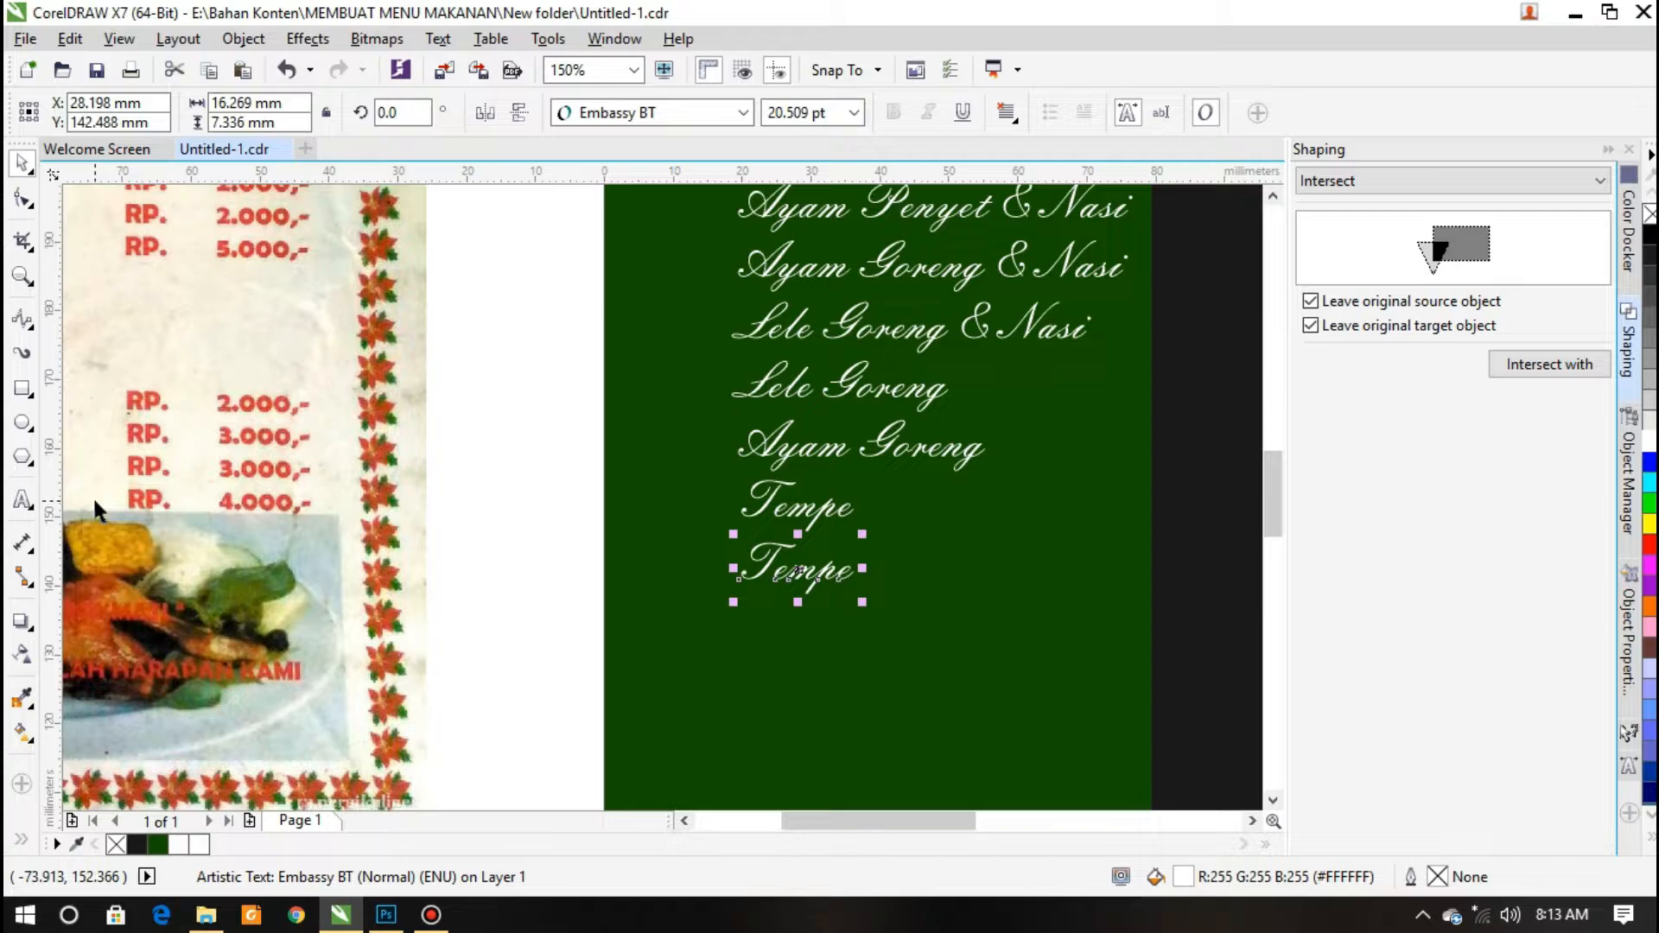
Replace the whole text of the seventh menu line with "Tahu"
click(17, 496)
key(BackSpace)
key(BackSpace)
key(BackSpace)
key(BackSpace)
key(BackSpace)
text(Kunc)
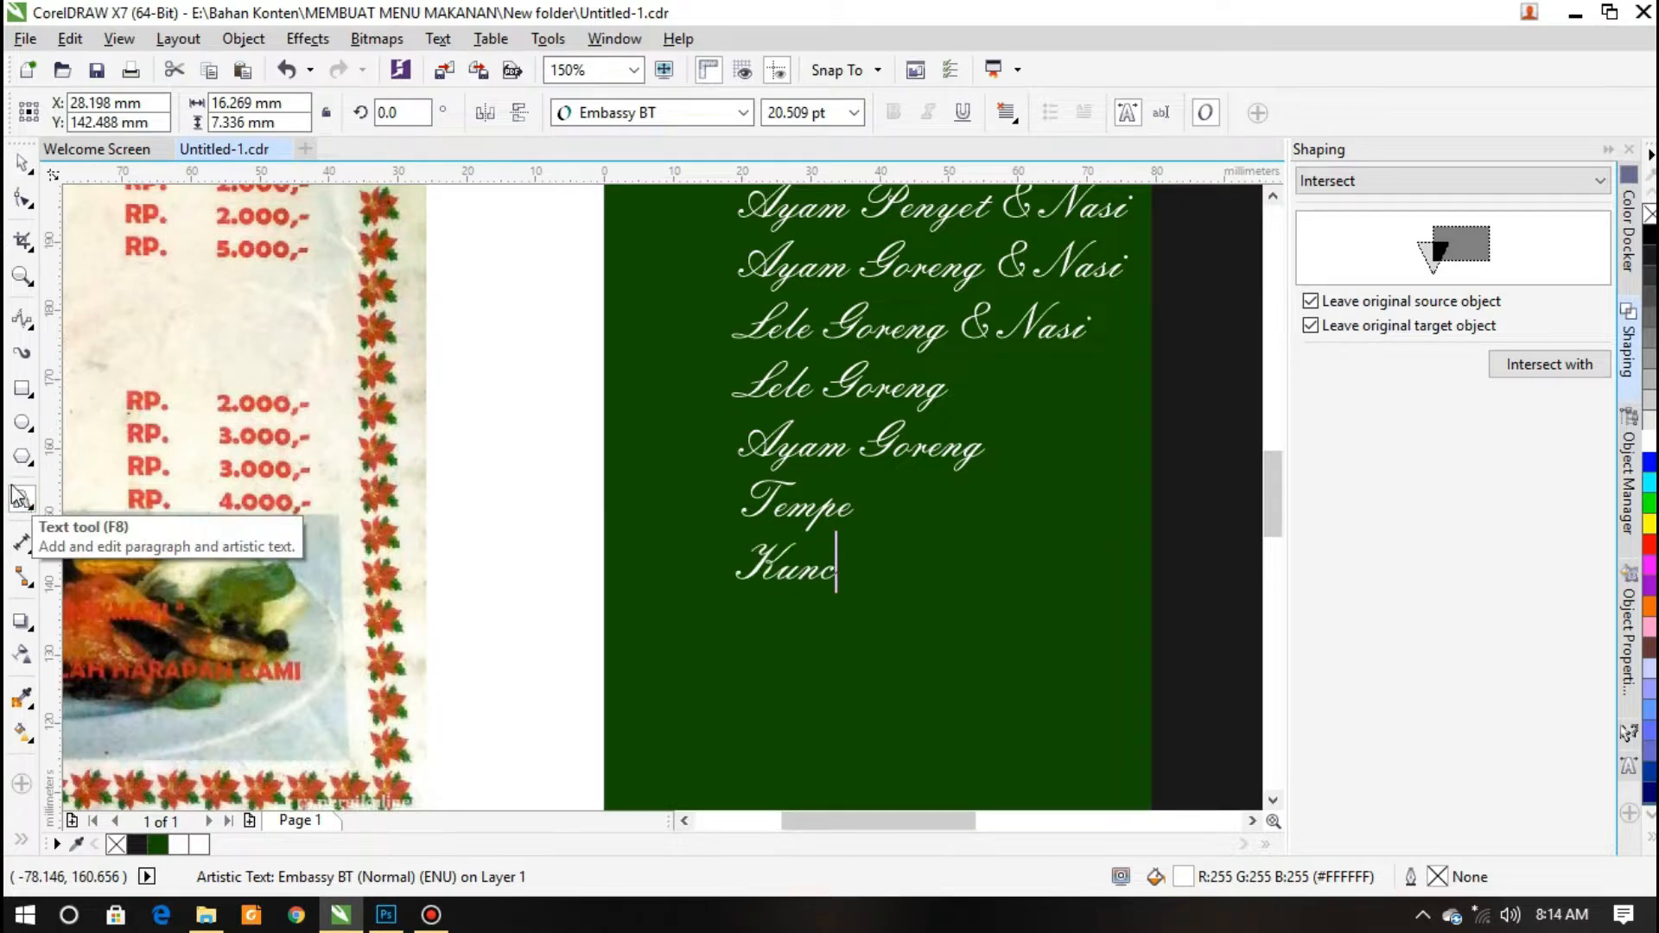
text(u)
scroll(981, 458, down, 1)
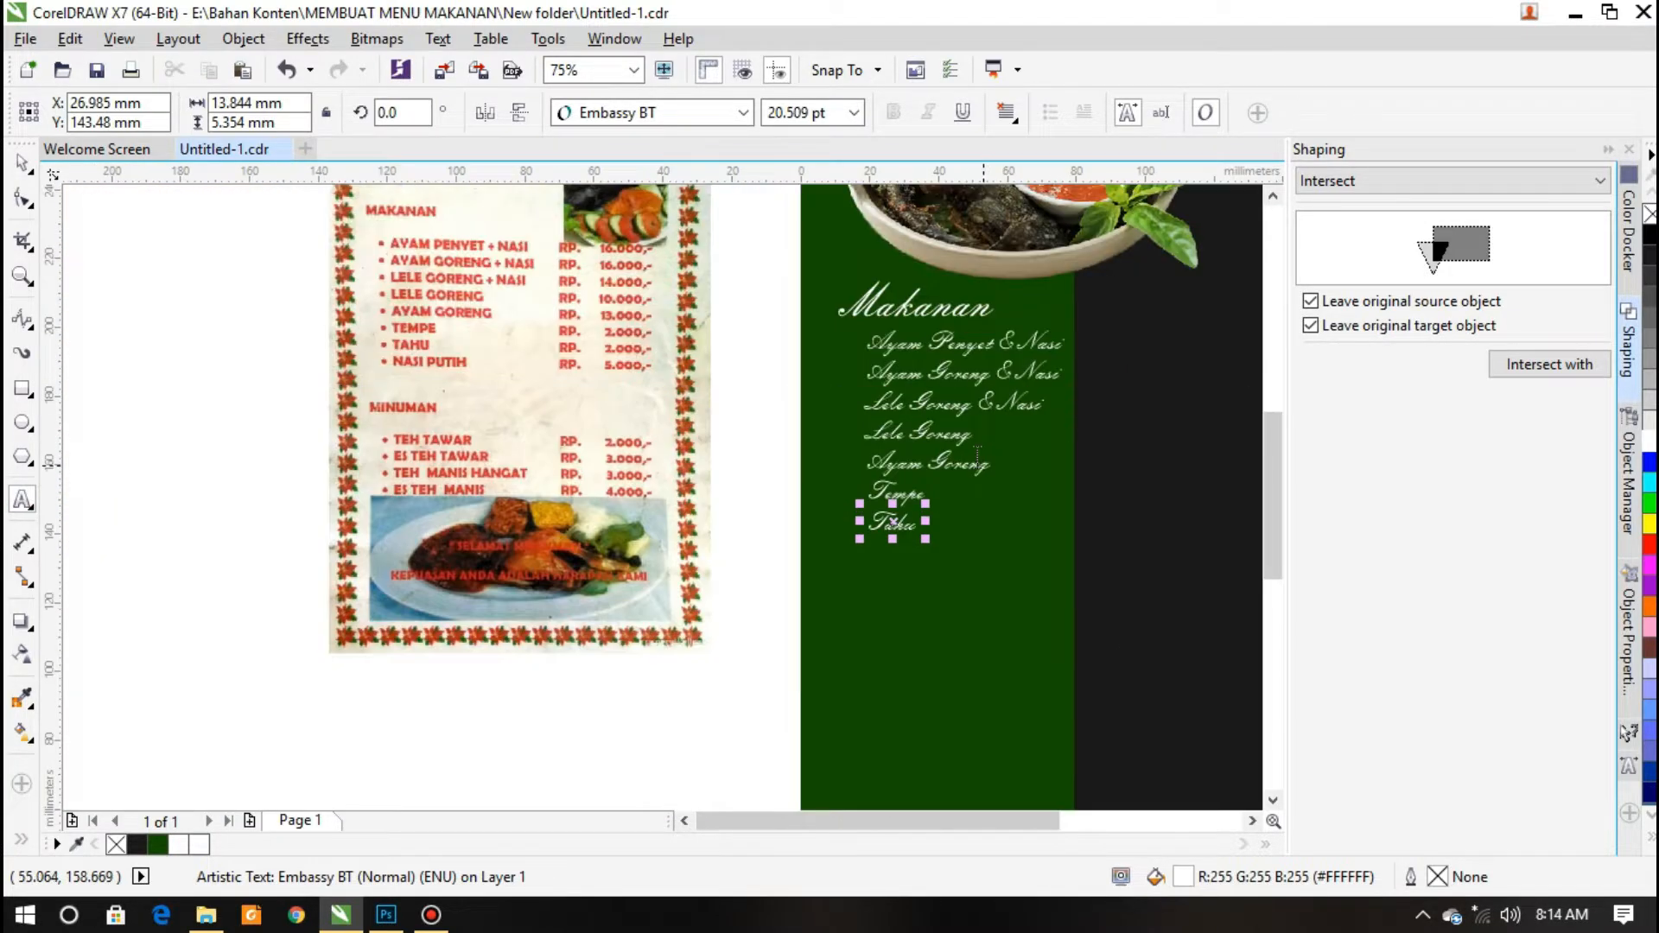
click(22, 163)
Duplicate the Tahu line straight down and change the copy to read "Nasi Putih"
scroll(914, 565, up, 1)
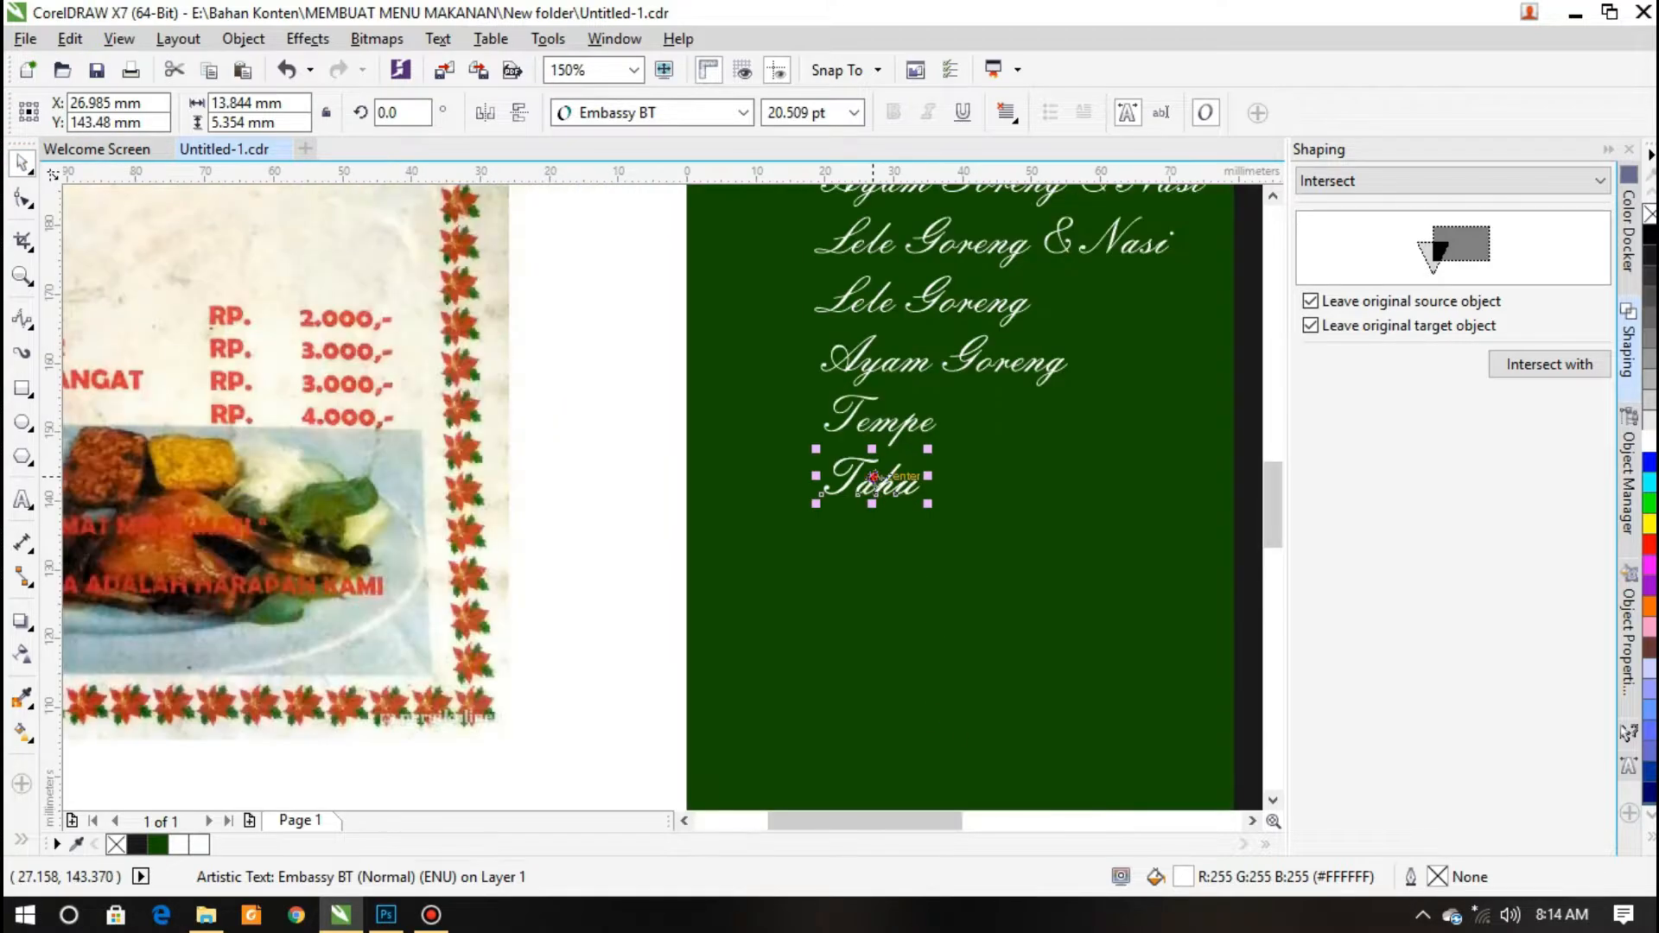
drag(875, 480, 878, 538)
key(ctrl+z)
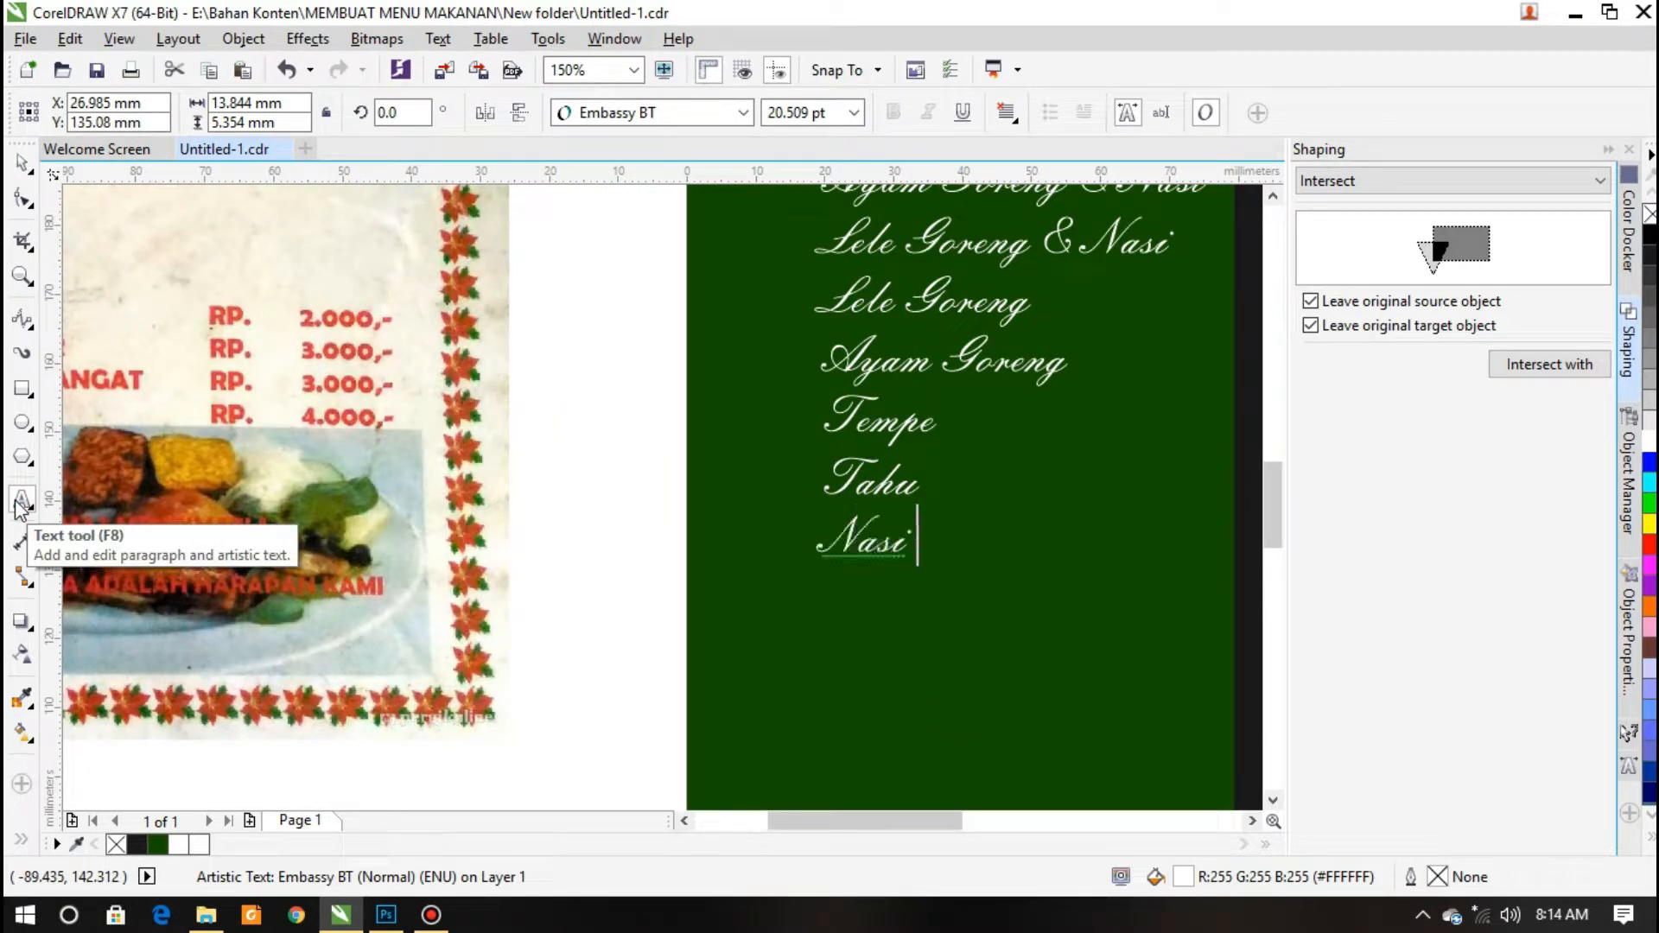
text(Putih)
scroll(756, 421, down, 2)
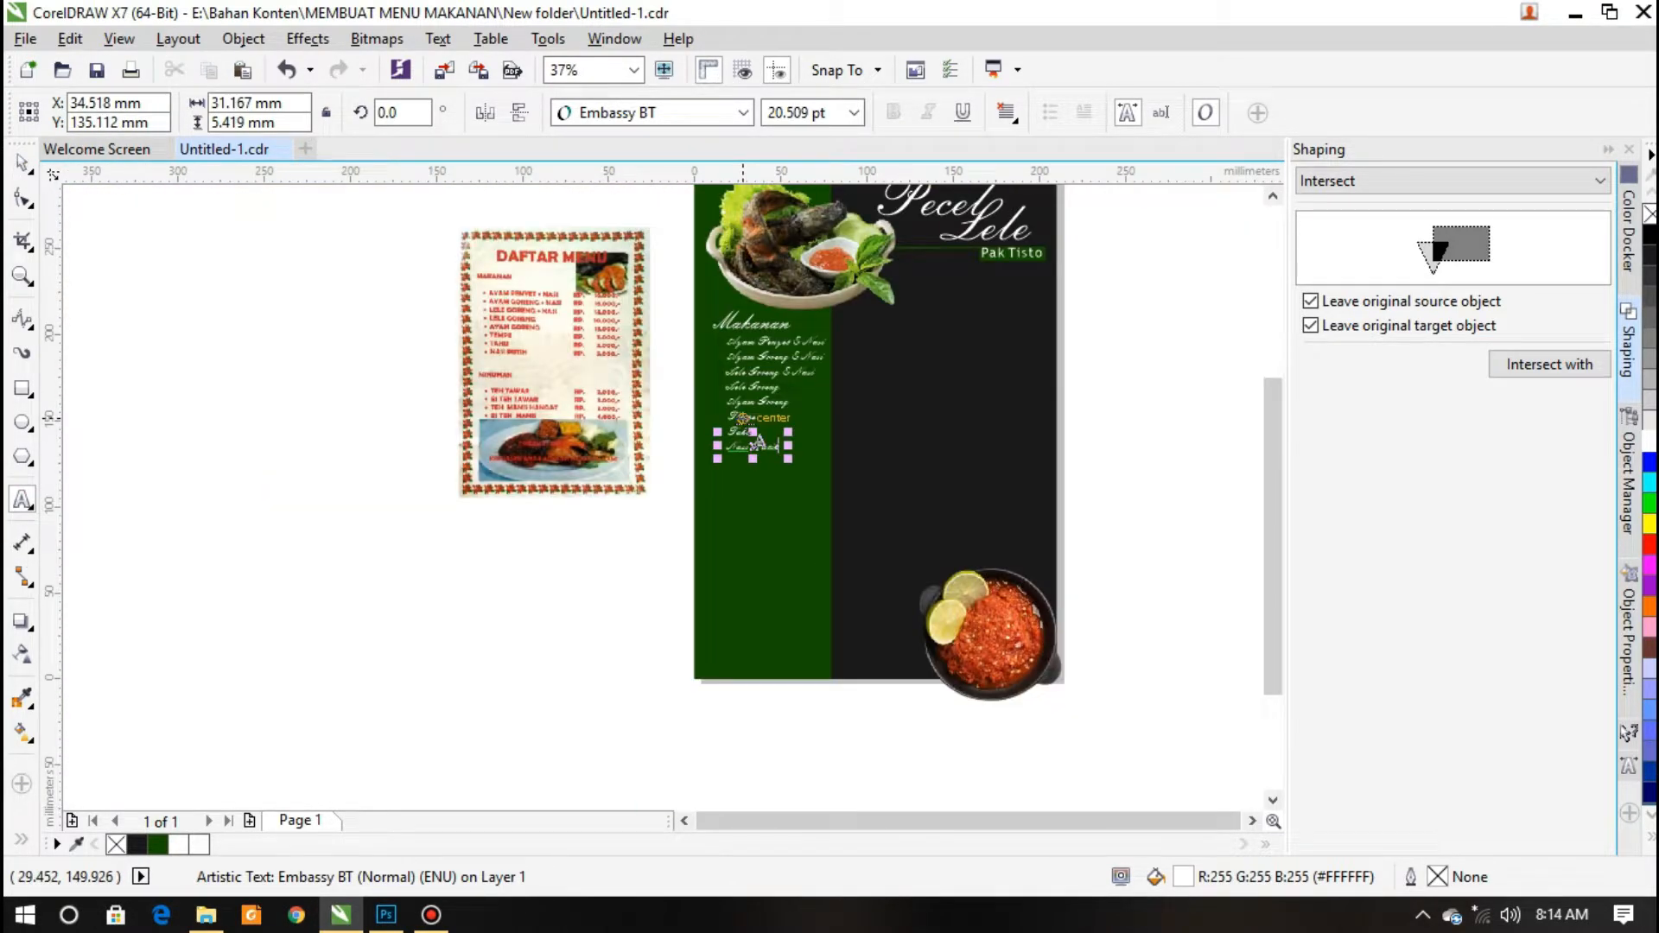
key(ctrl+space)
Duplicate the Makanan heading straight down below the Nasi Putih line and change the copy to read "Minuman"
click(734, 318)
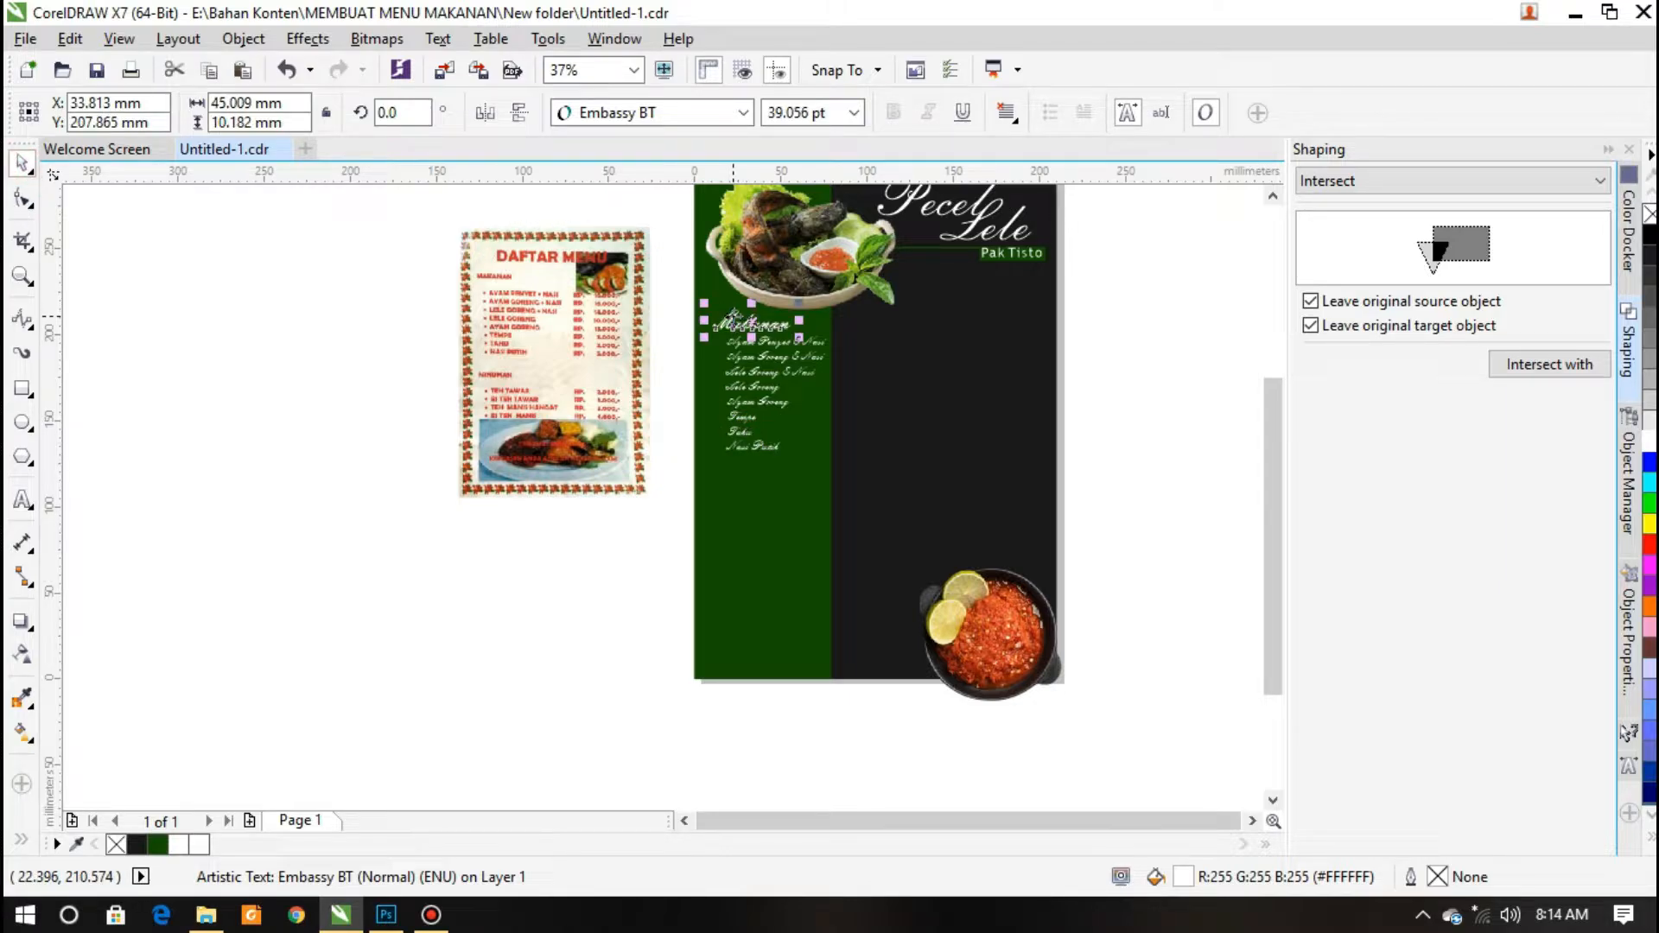
drag(733, 315, 733, 474)
scroll(721, 485, up, 1)
key(F8)
key(BackSpace)
key(BackSpace)
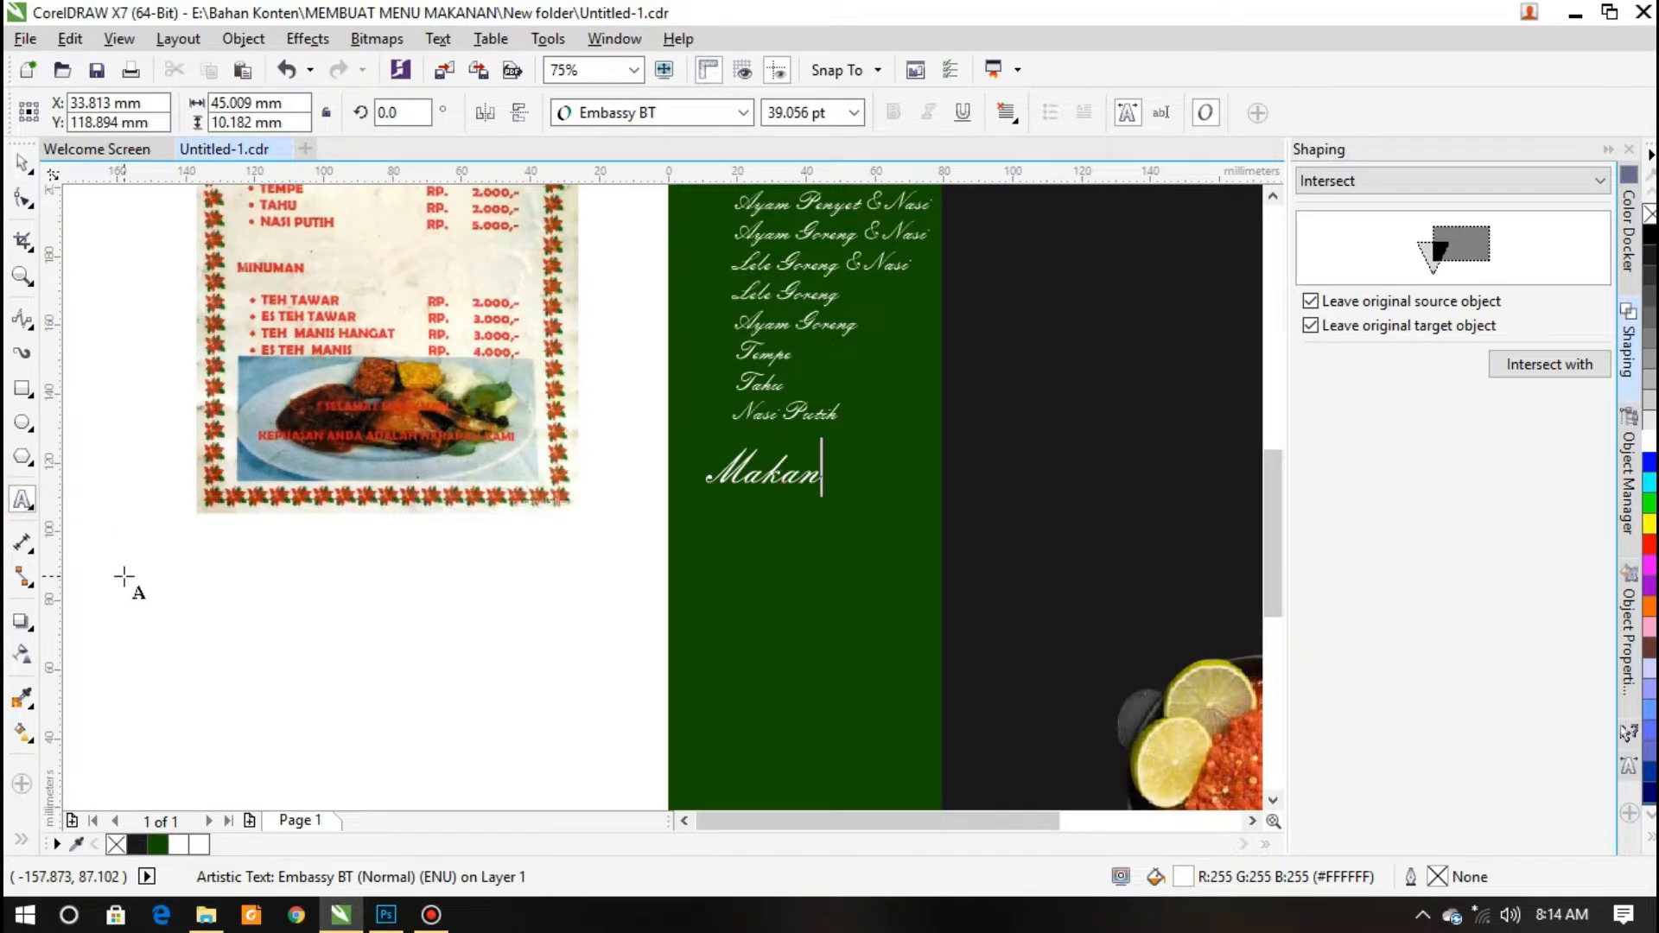
scroll(124, 576, up, 3)
key(ctrl+space)
key(Escape)
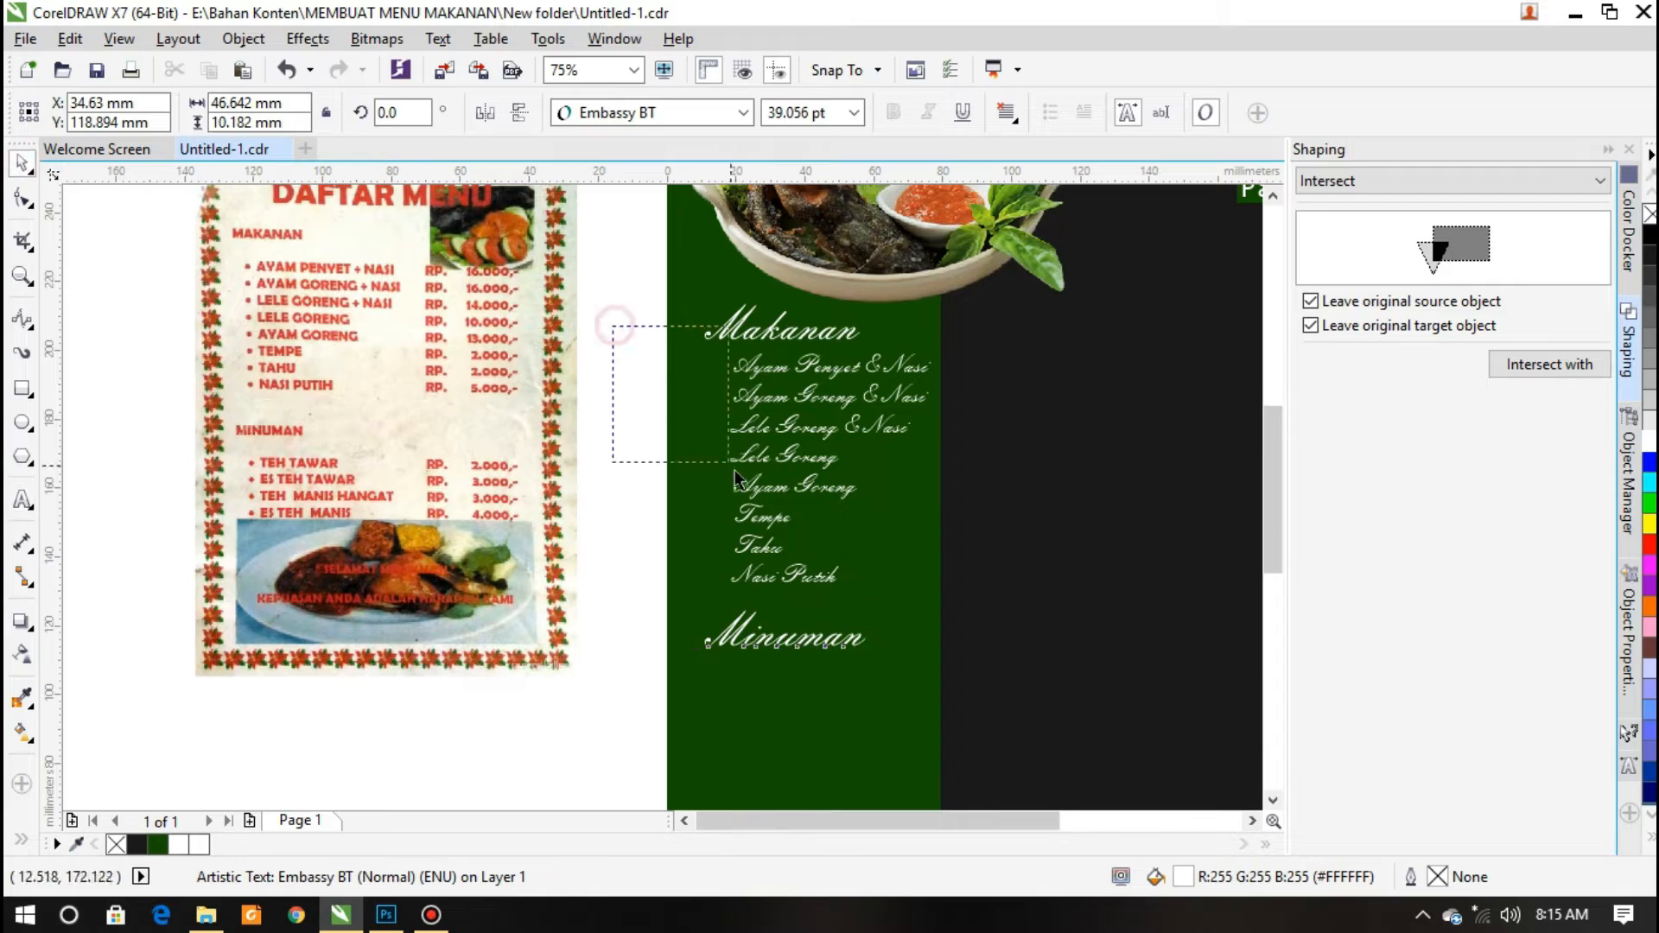
Copy the first four food lines below the Minuman heading as base text for the drinks
drag(611, 326, 979, 483)
scroll(932, 522, down, 3)
drag(817, 285, 821, 592)
click(580, 633)
scroll(783, 538, up, 2)
scroll(783, 537, down, 2)
Replace the text of the first line under Minuman with "The Tawar"
key(F8)
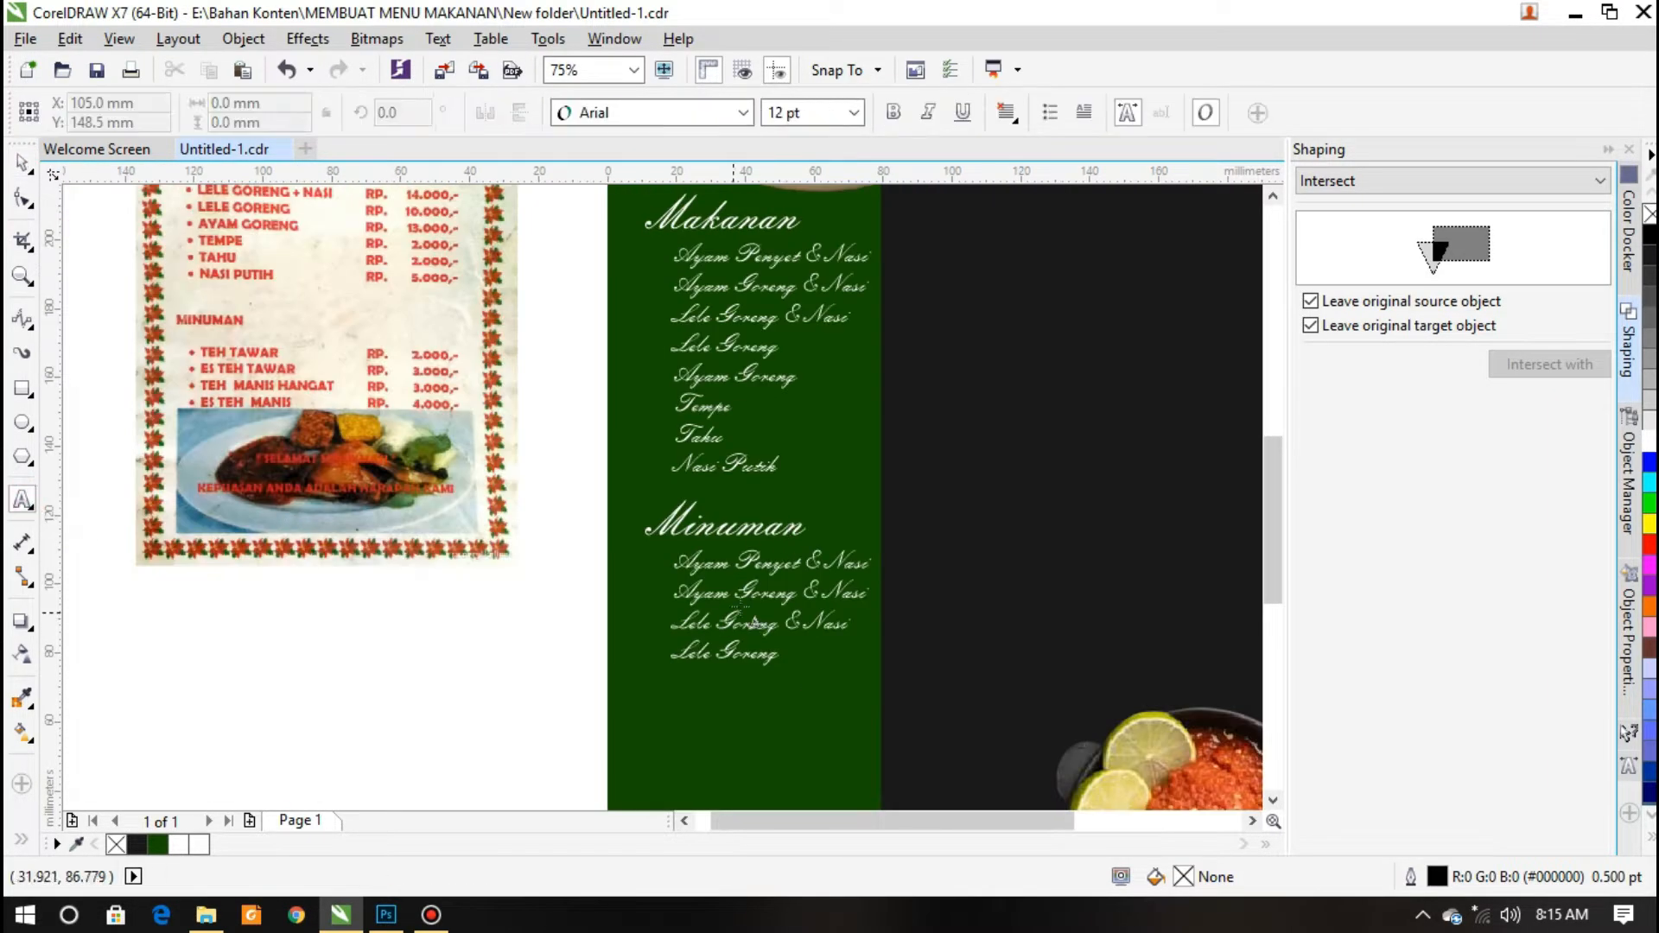
click(867, 564)
text(The Tawar)
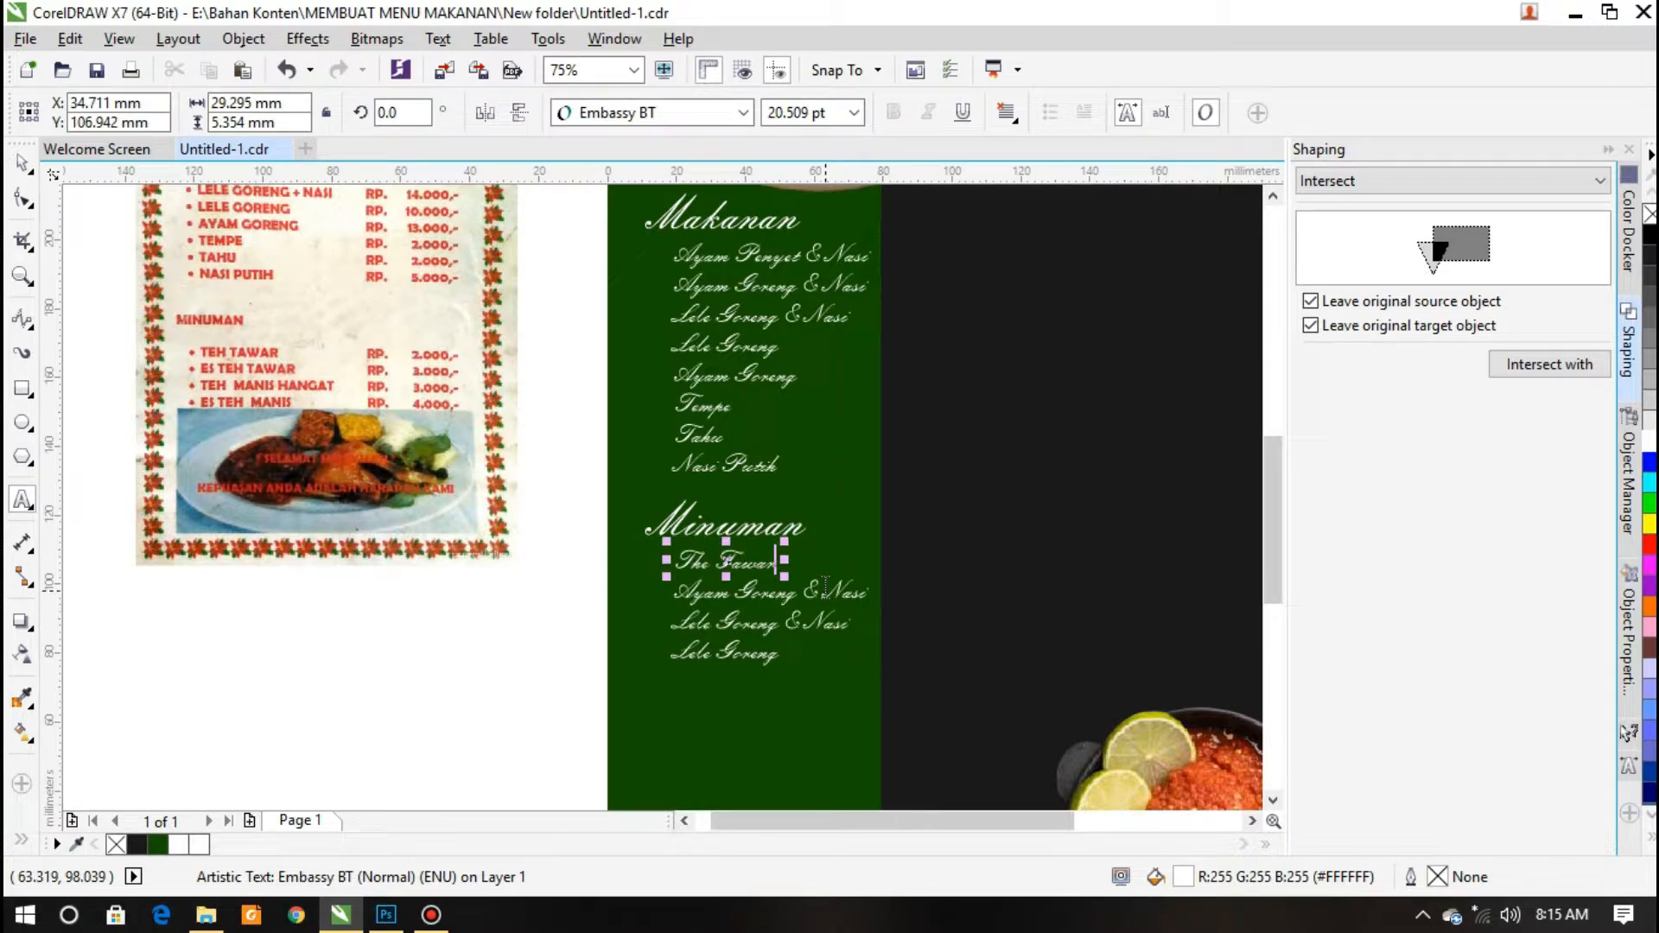
Erase the text of the second line under Minuman down to "Aya"
click(857, 591)
key(BackSpace)
key(BackSpace)
key(BackSpace)
key(BackSpace)
key(BackSpace)
key(BackSpace)
key(BackSpace)
key(BackSpace)
key(BackSpace)
key(BackSpace)
key(BackSpace)
key(BackSpace)
key(BackSpace)
key(BackSpace)
key(BackSpace)
scroll(647, 490, up, 2)
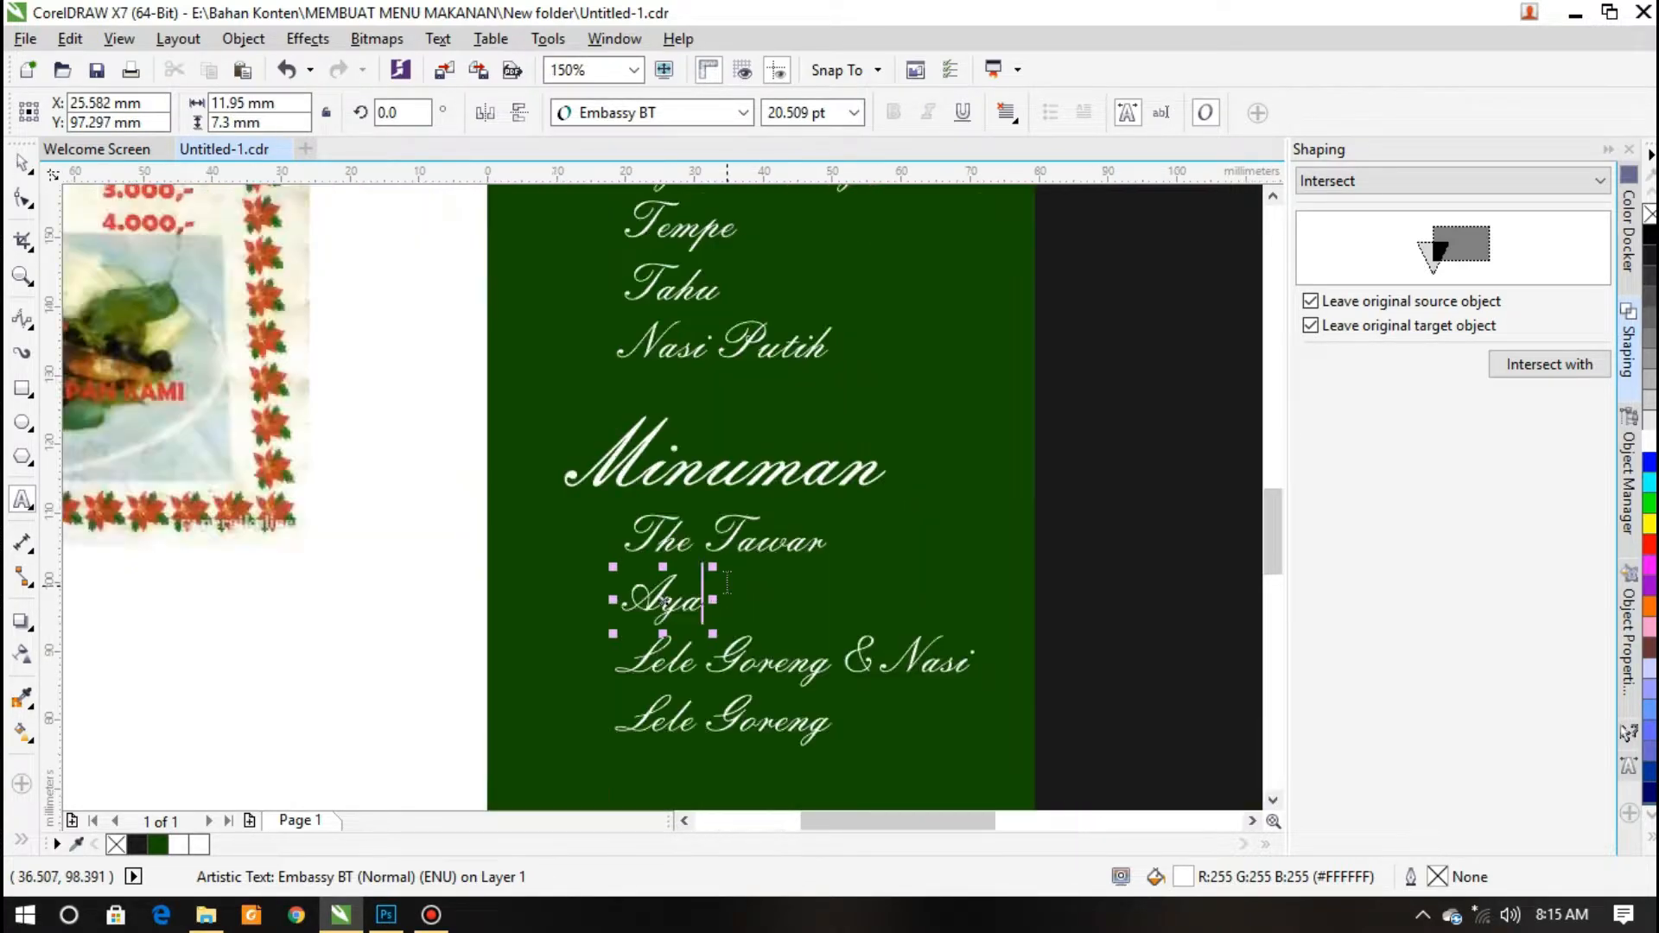
Try to respell "The" as "Teh" in the first drink line, then undo the edits
click(647, 490)
key(BackSpace)
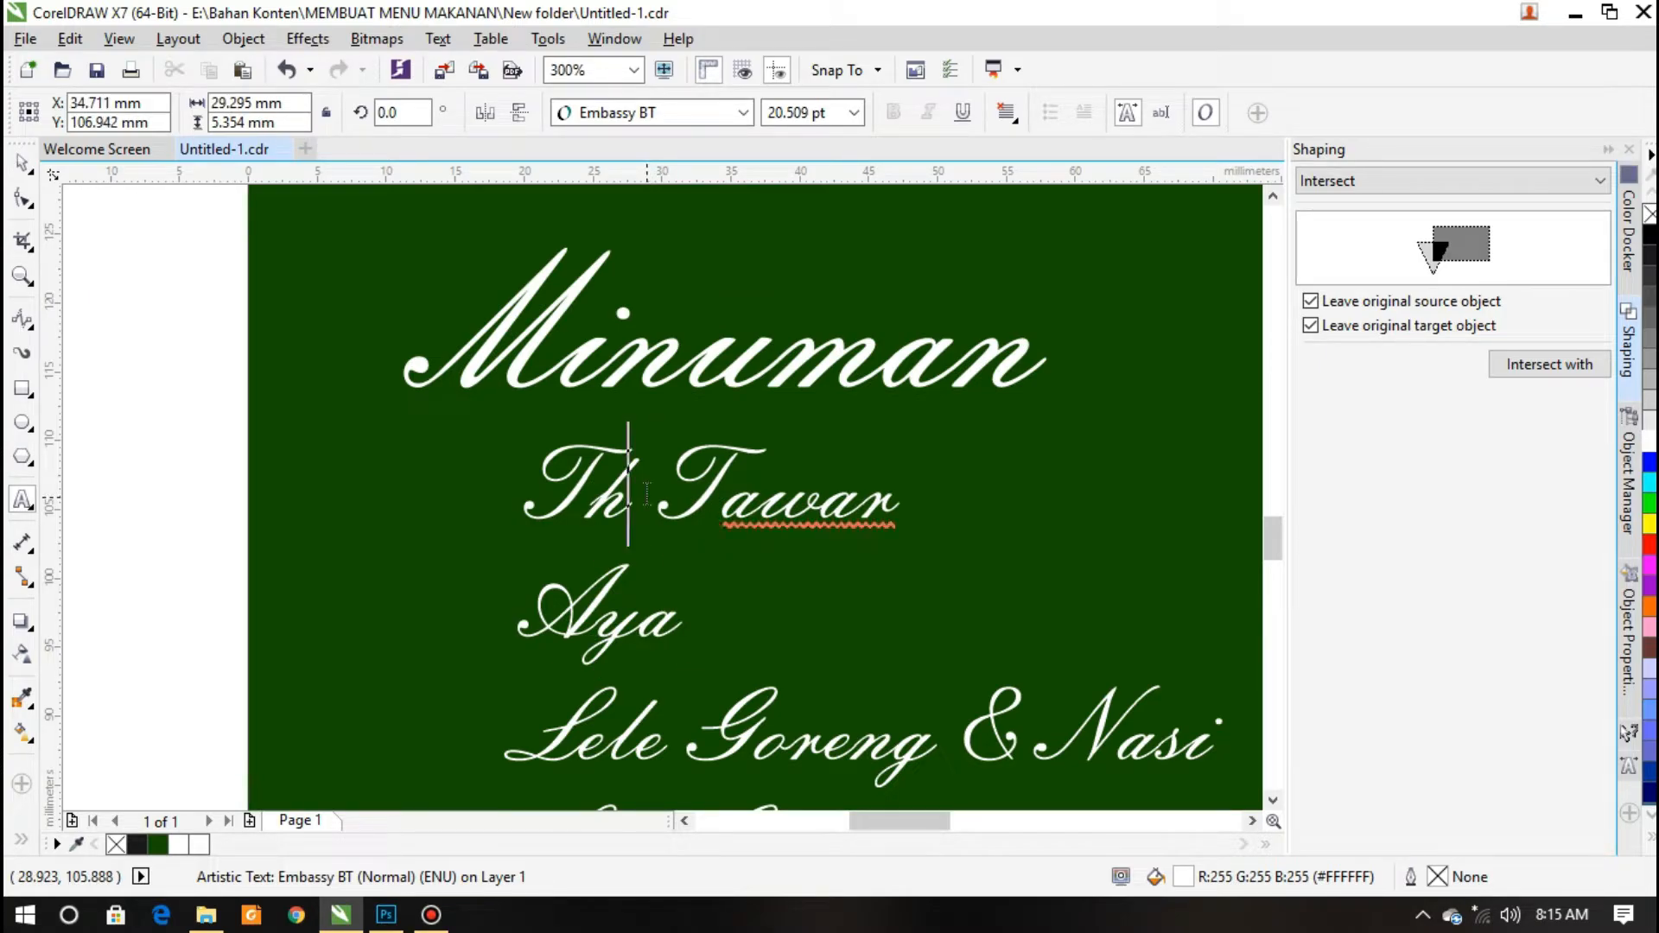
text(e)
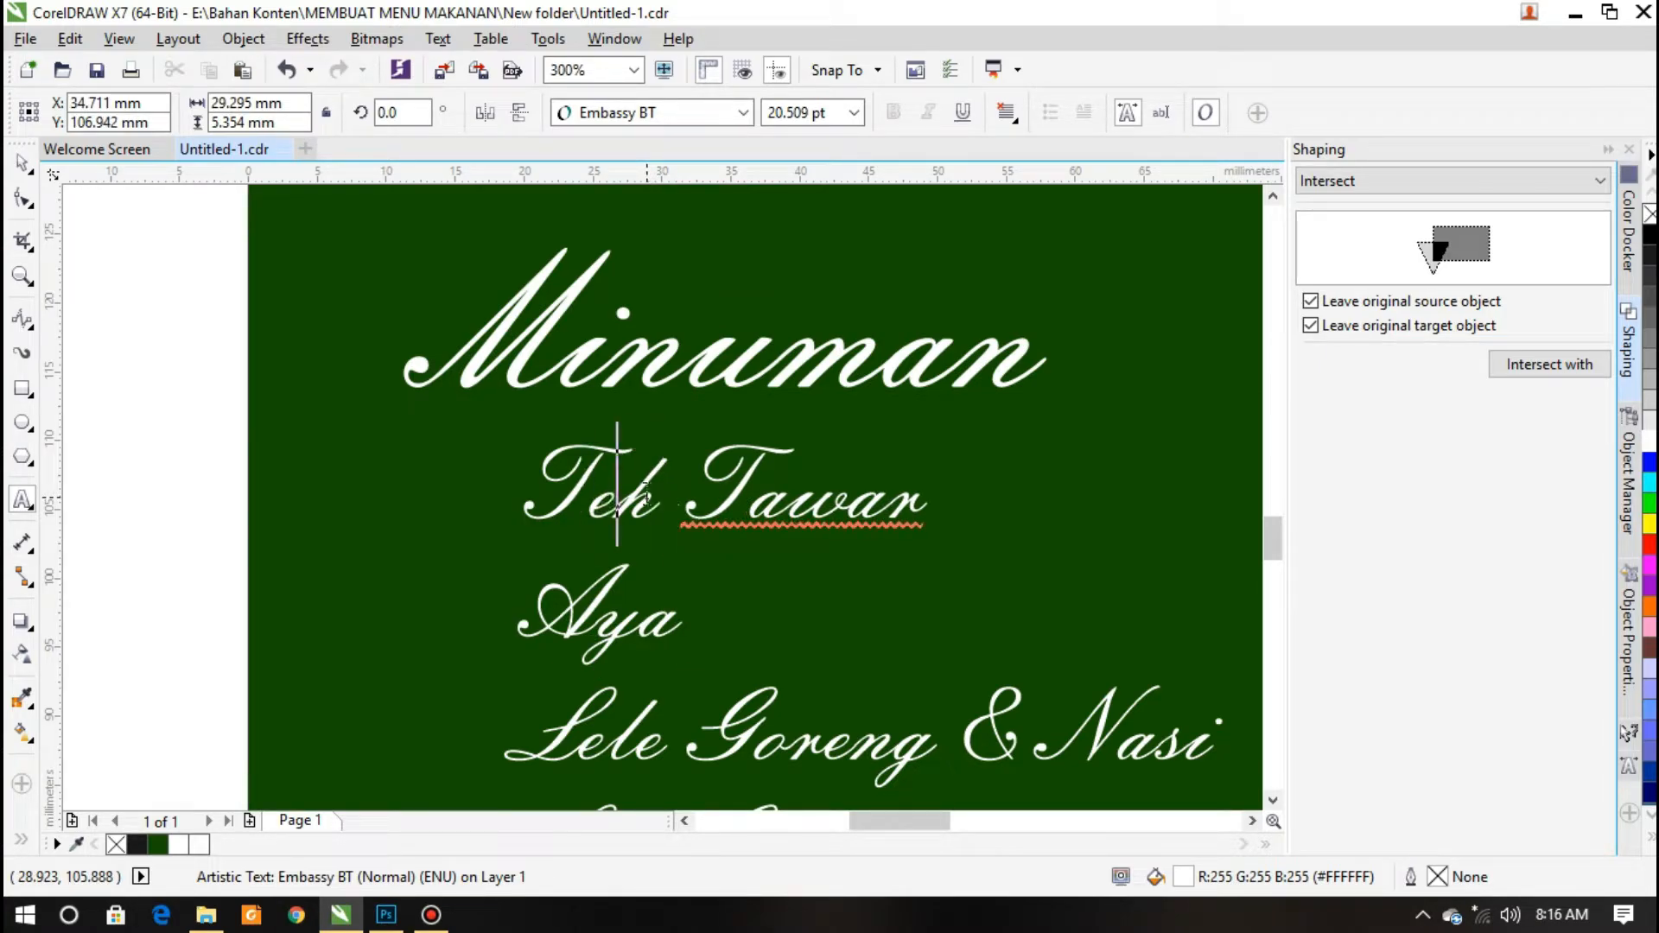
key(ctrl+z)
key(ctrl+z)
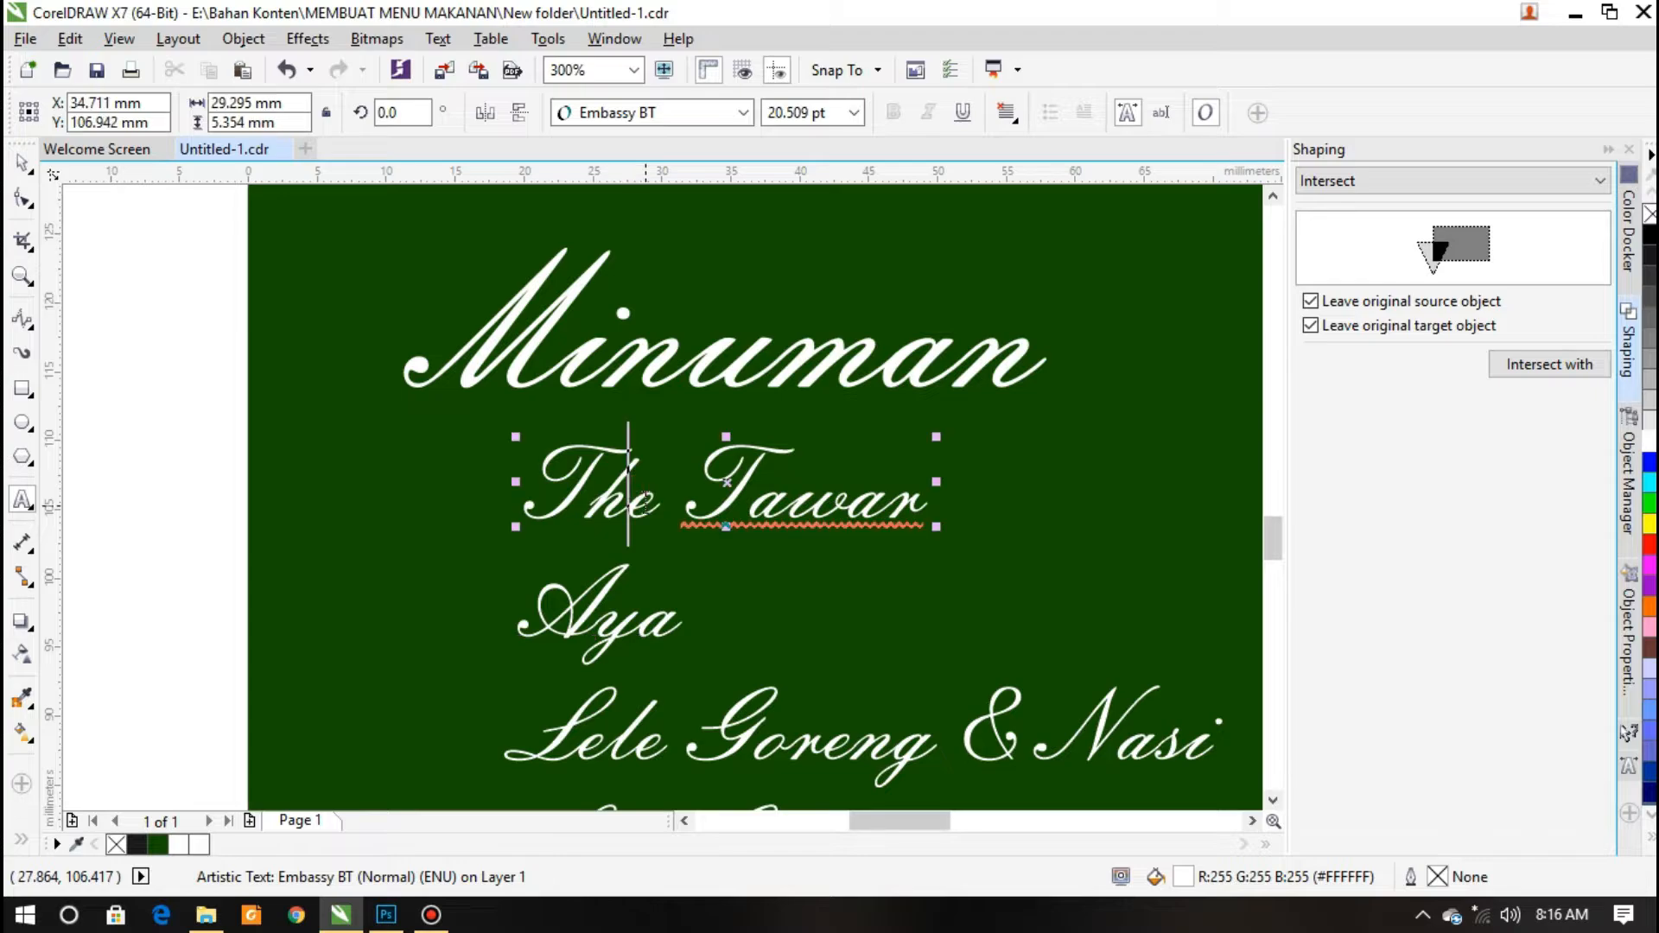
key(Delete)
text(h)
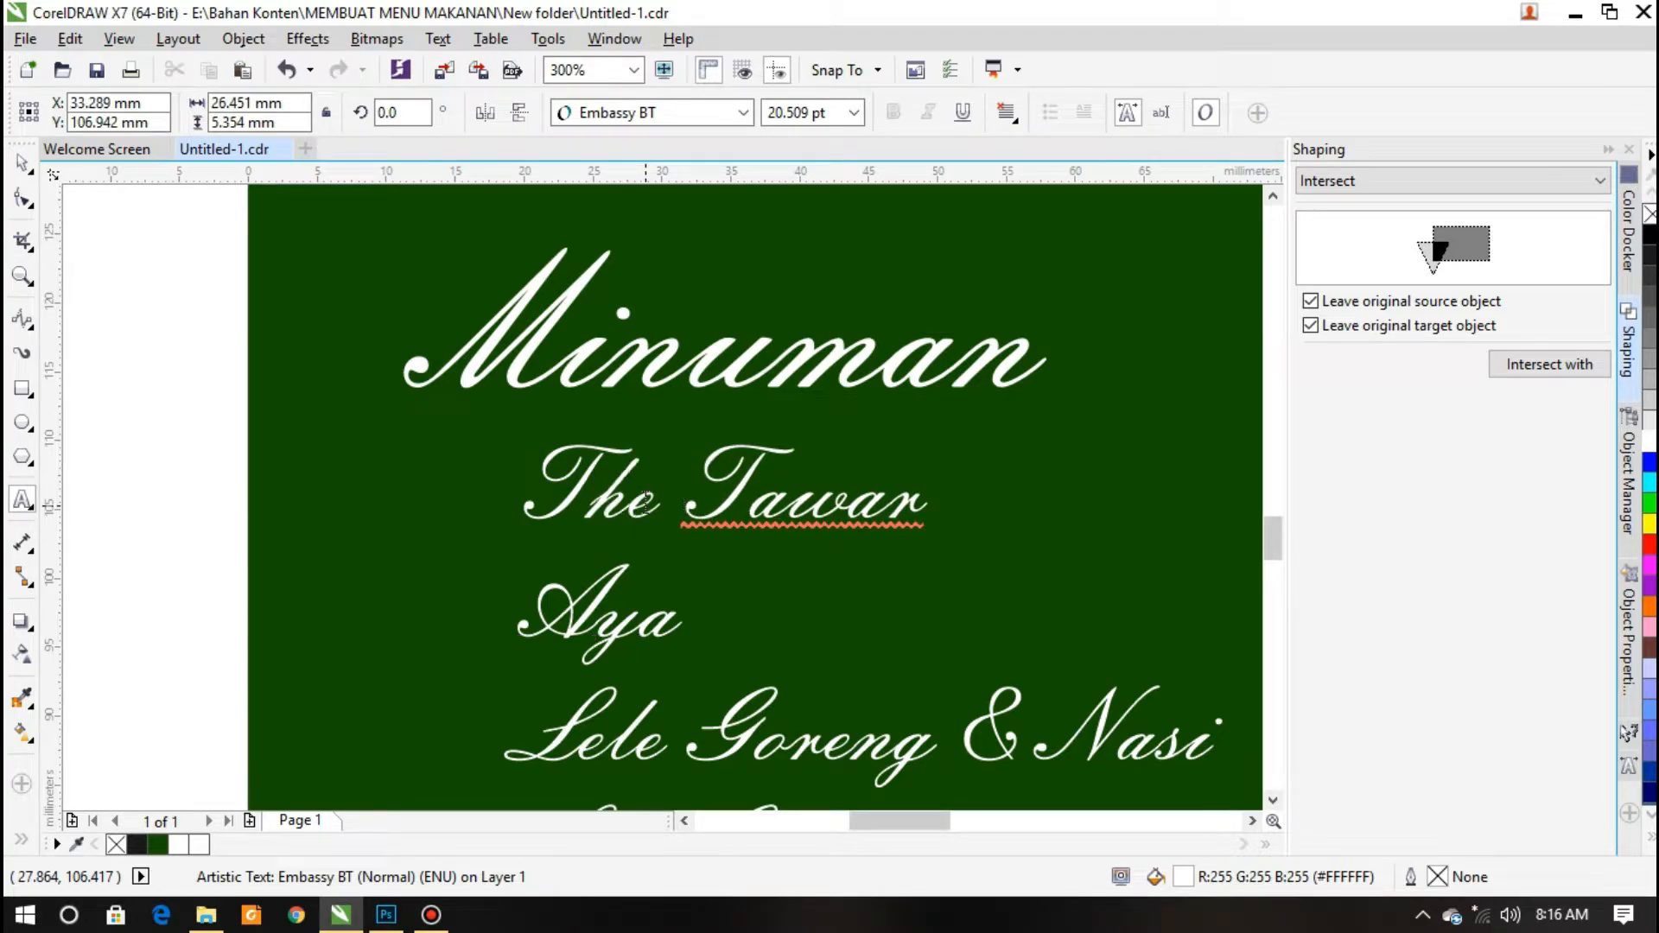
key(BackSpace)
key(Right)
text(h)
click(643, 629)
click(637, 494)
key(BackSpace)
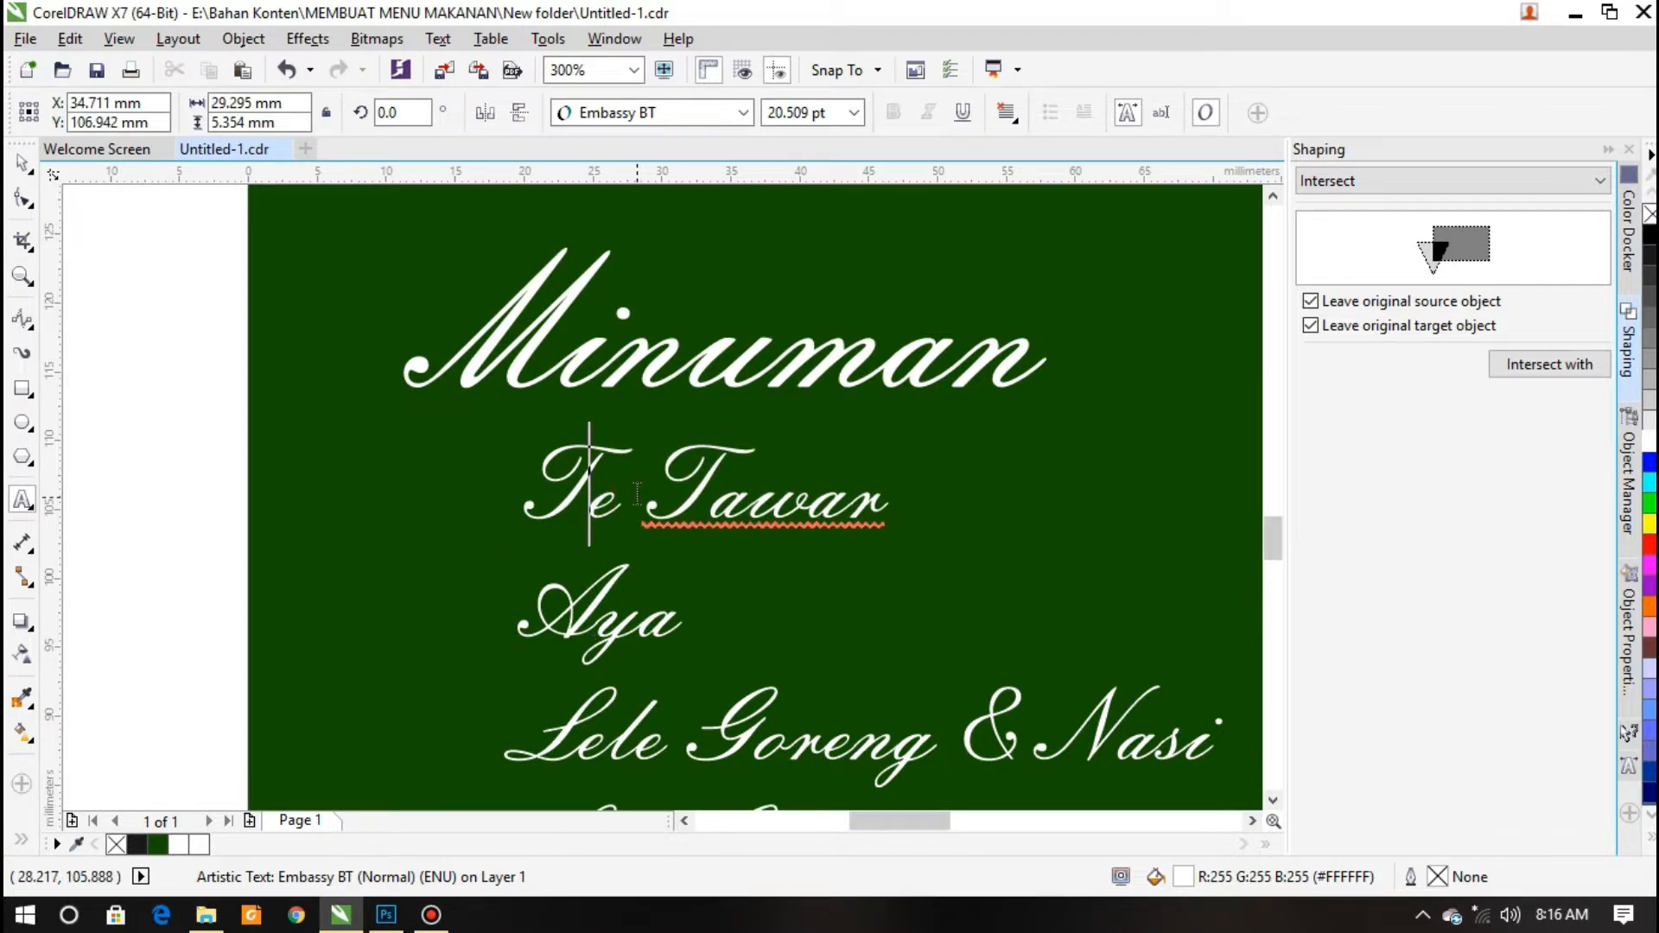
text(eh)
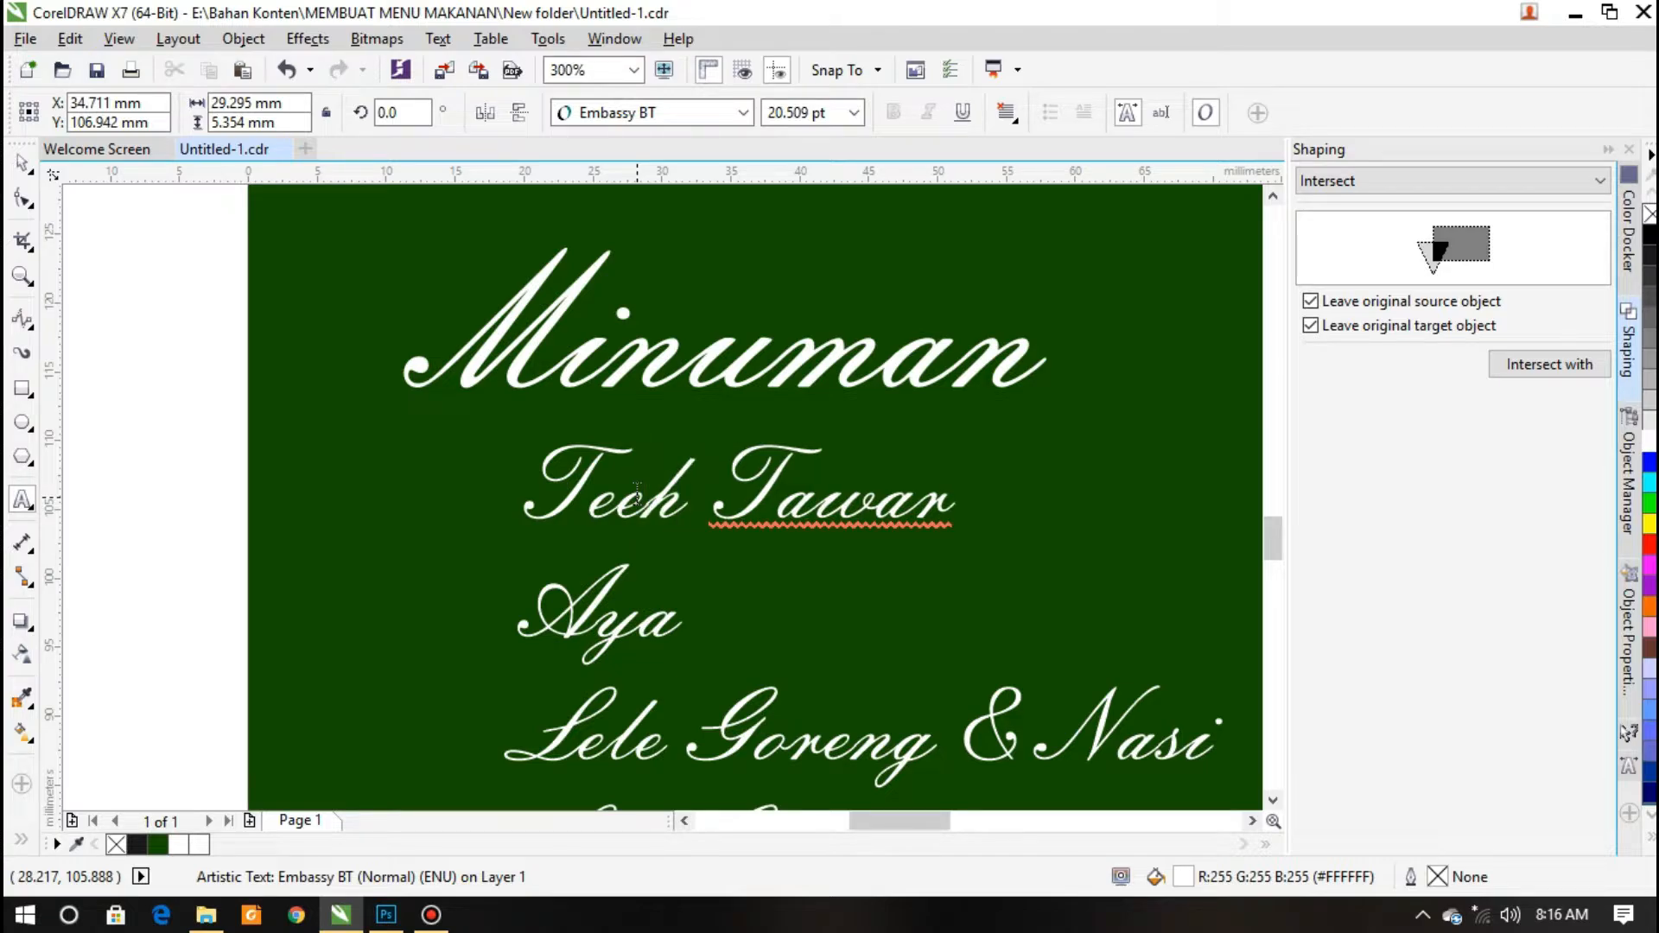
click(639, 628)
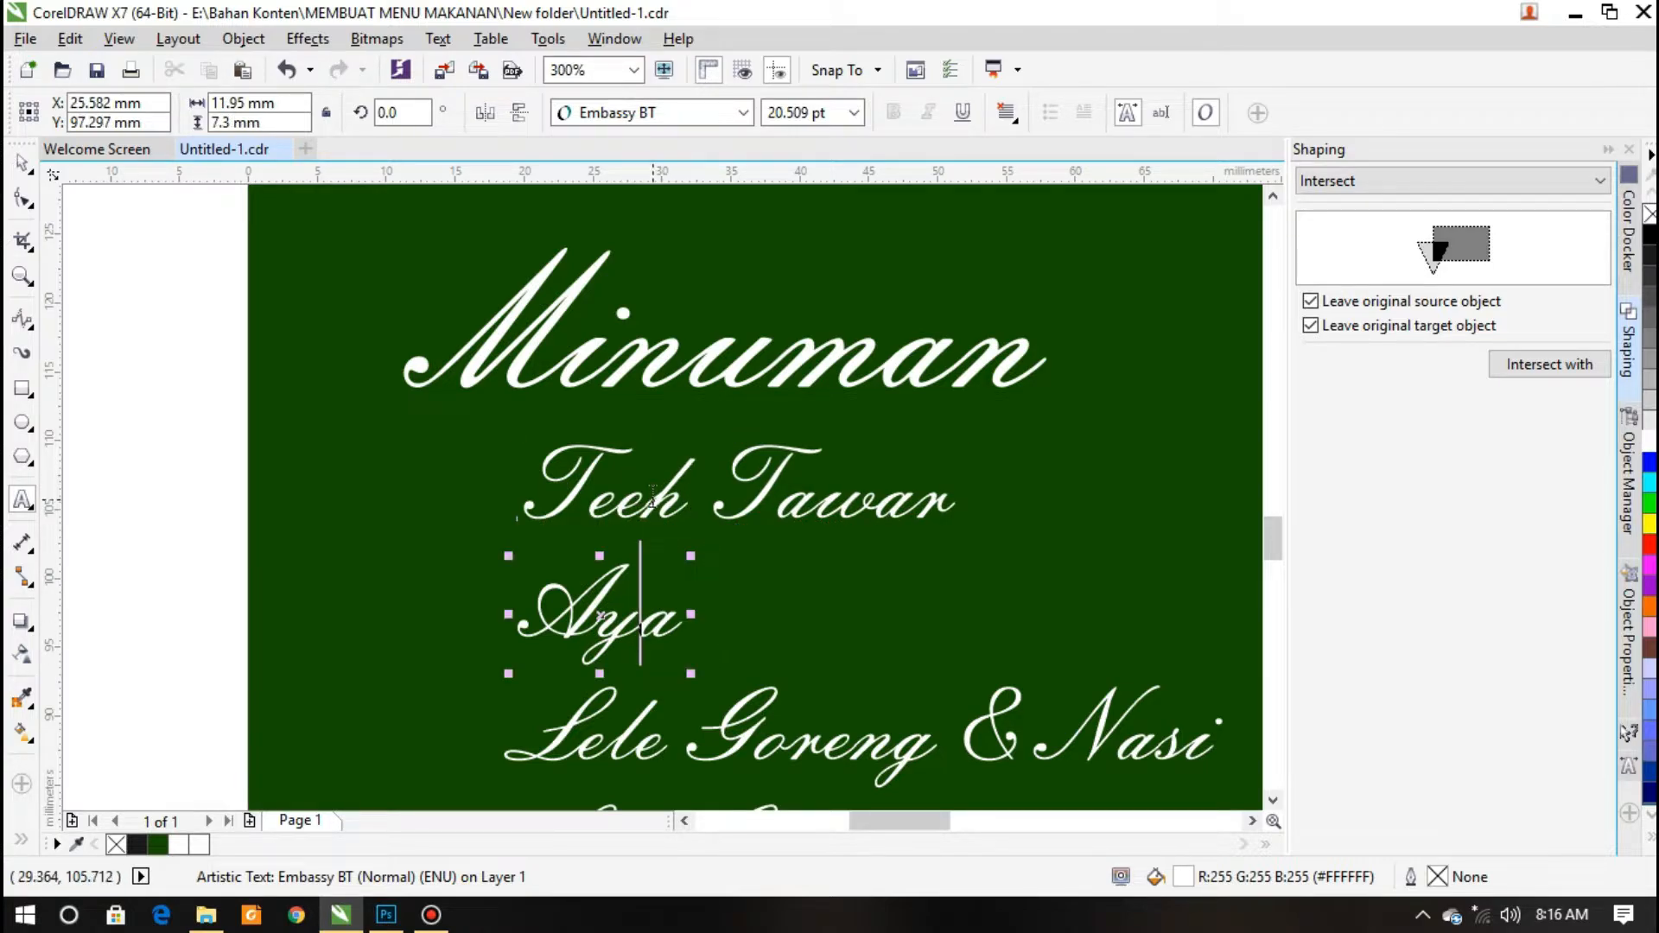
key(ctrl+z)
key(ctrl+z)
key(ctrl+z)
Place a copy of "The Tawar" just below it and shorten the original text to the single letter "T"
click(608, 628)
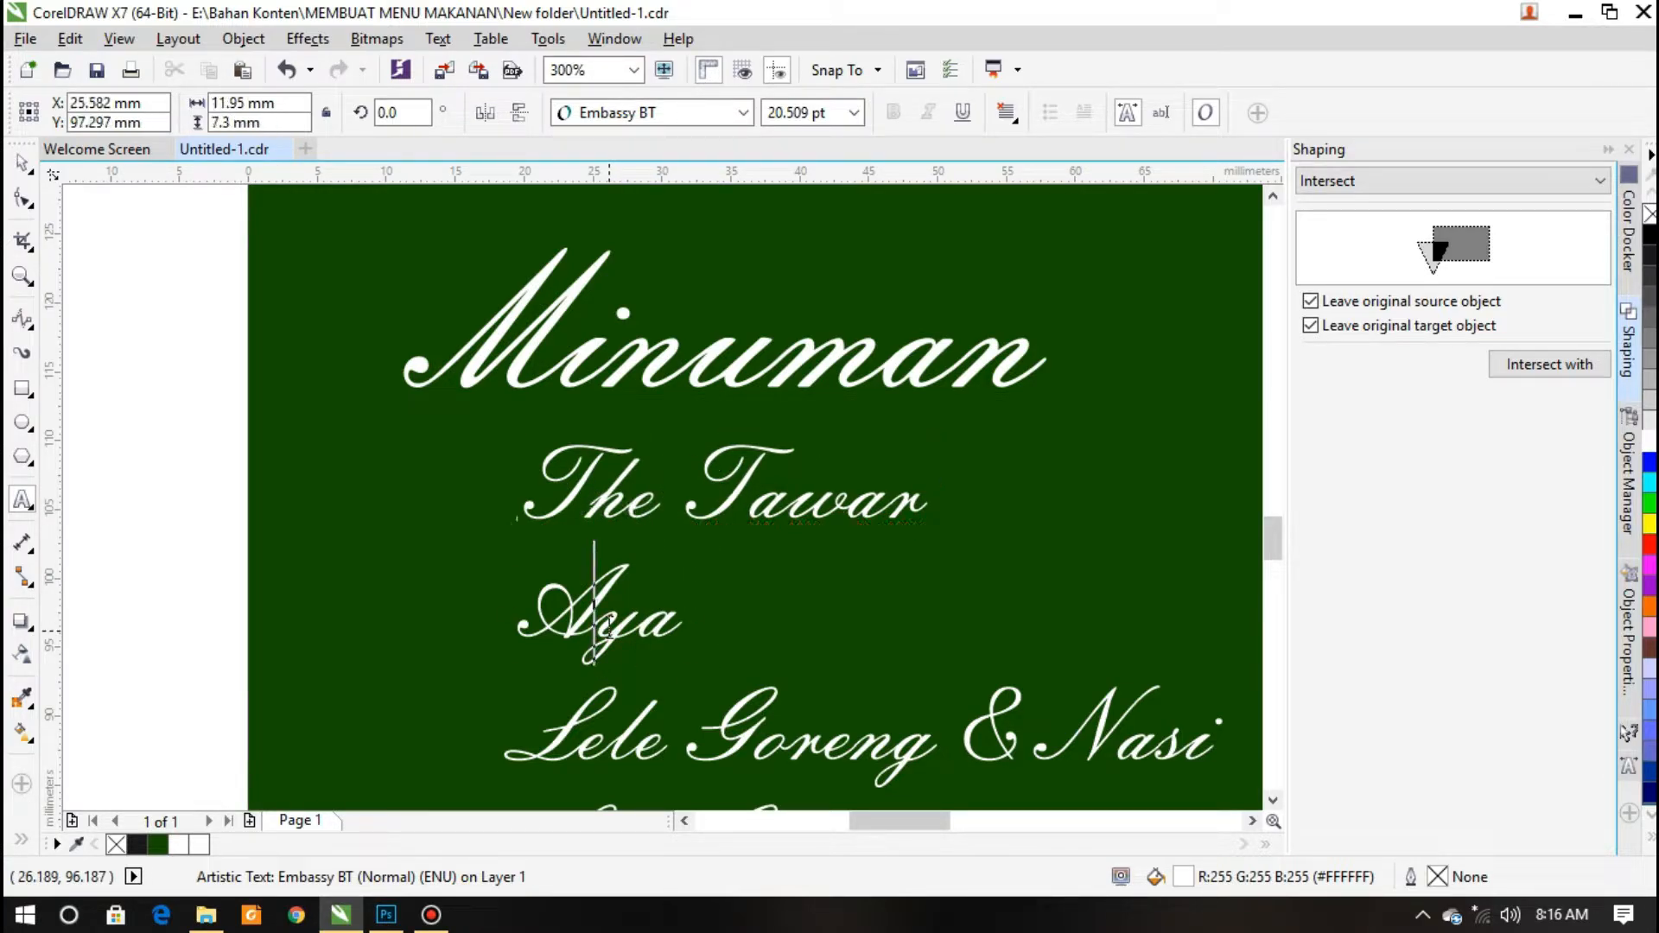
click(22, 162)
click(644, 510)
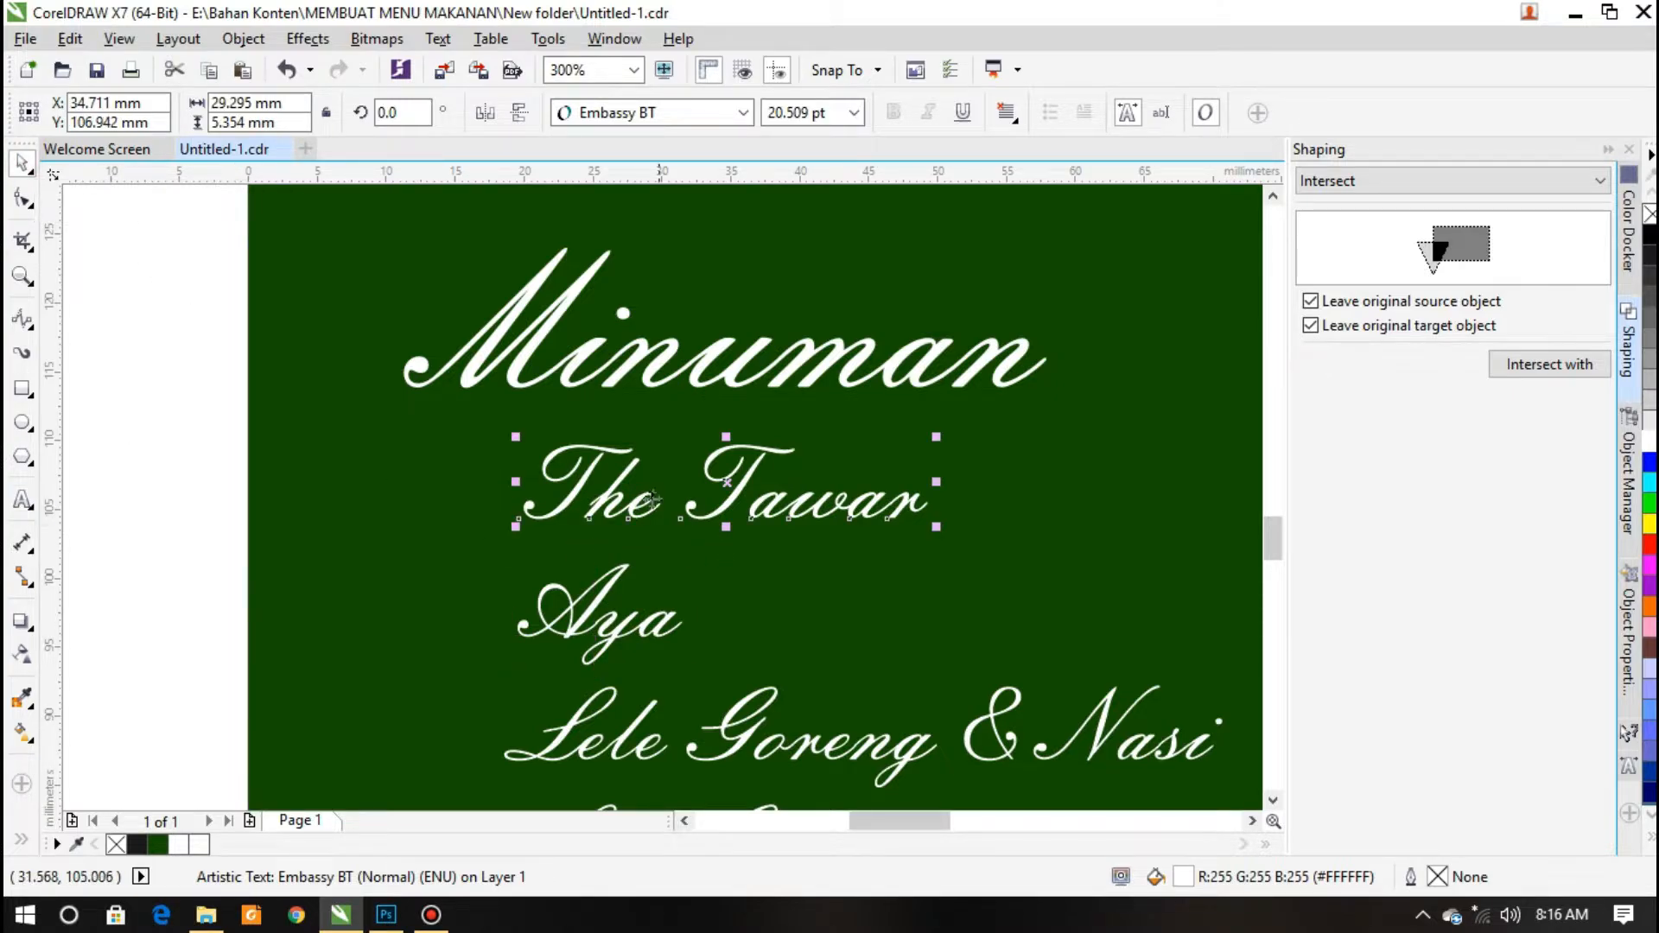
drag(652, 498, 817, 637)
double_click(923, 500)
key(BackSpace)
key(BackSpace)
key(BackSpace)
key(BackSpace)
key(BackSpace)
key(BackSpace)
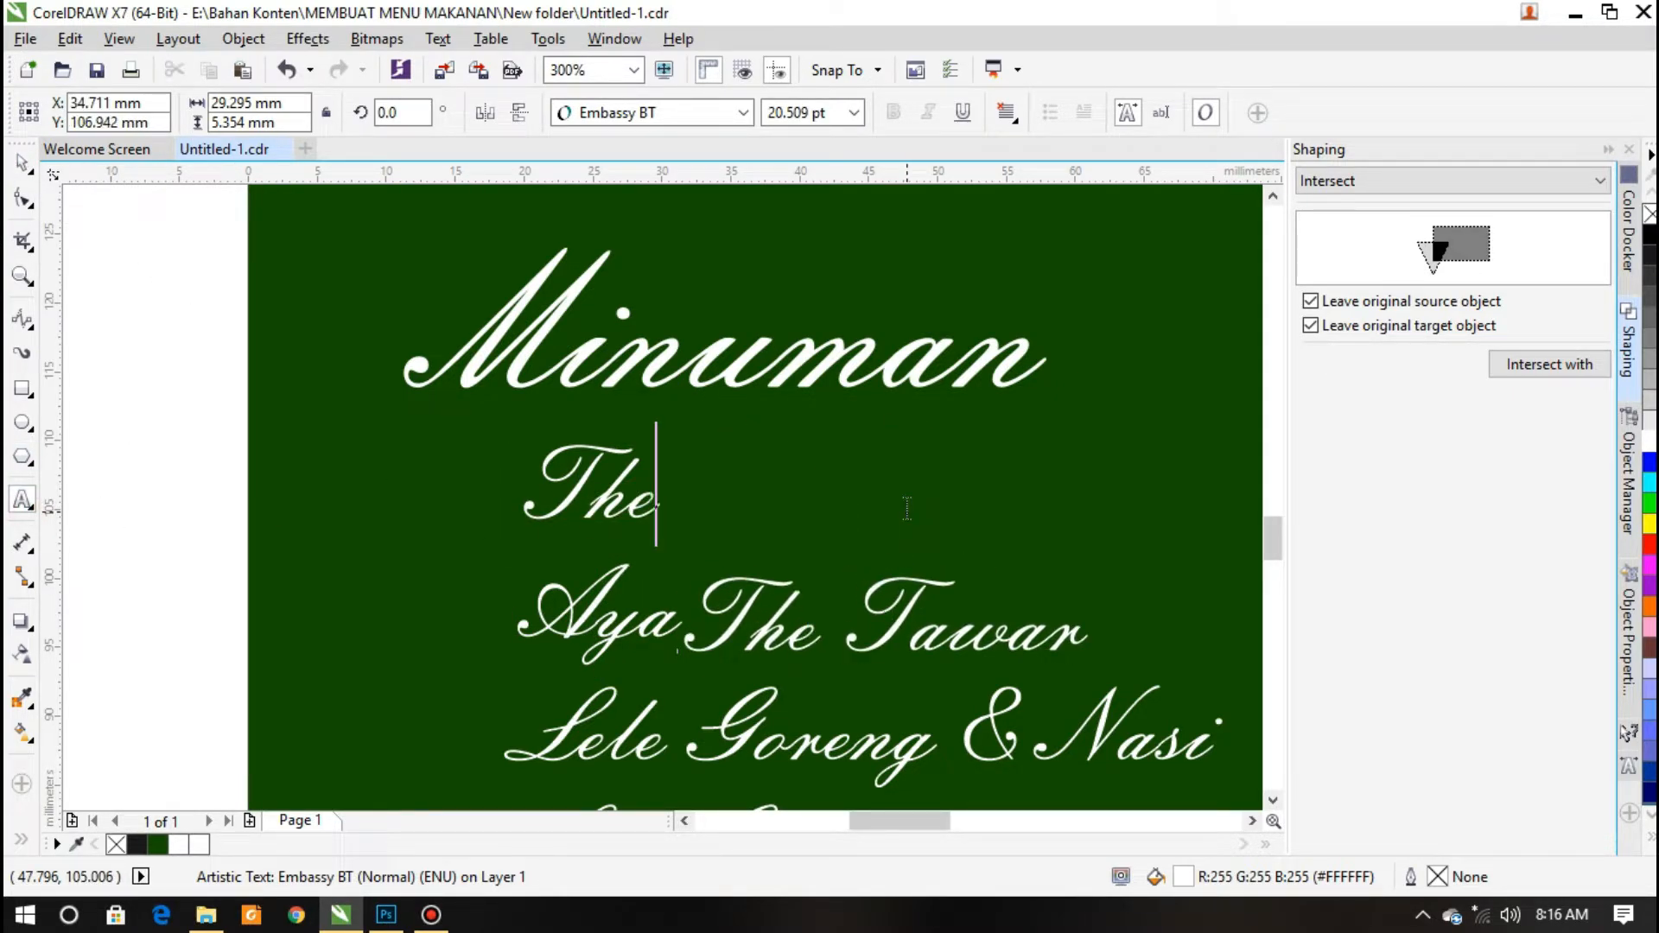
key(BackSpace)
key(BackSpace)
key(ctrl+space)
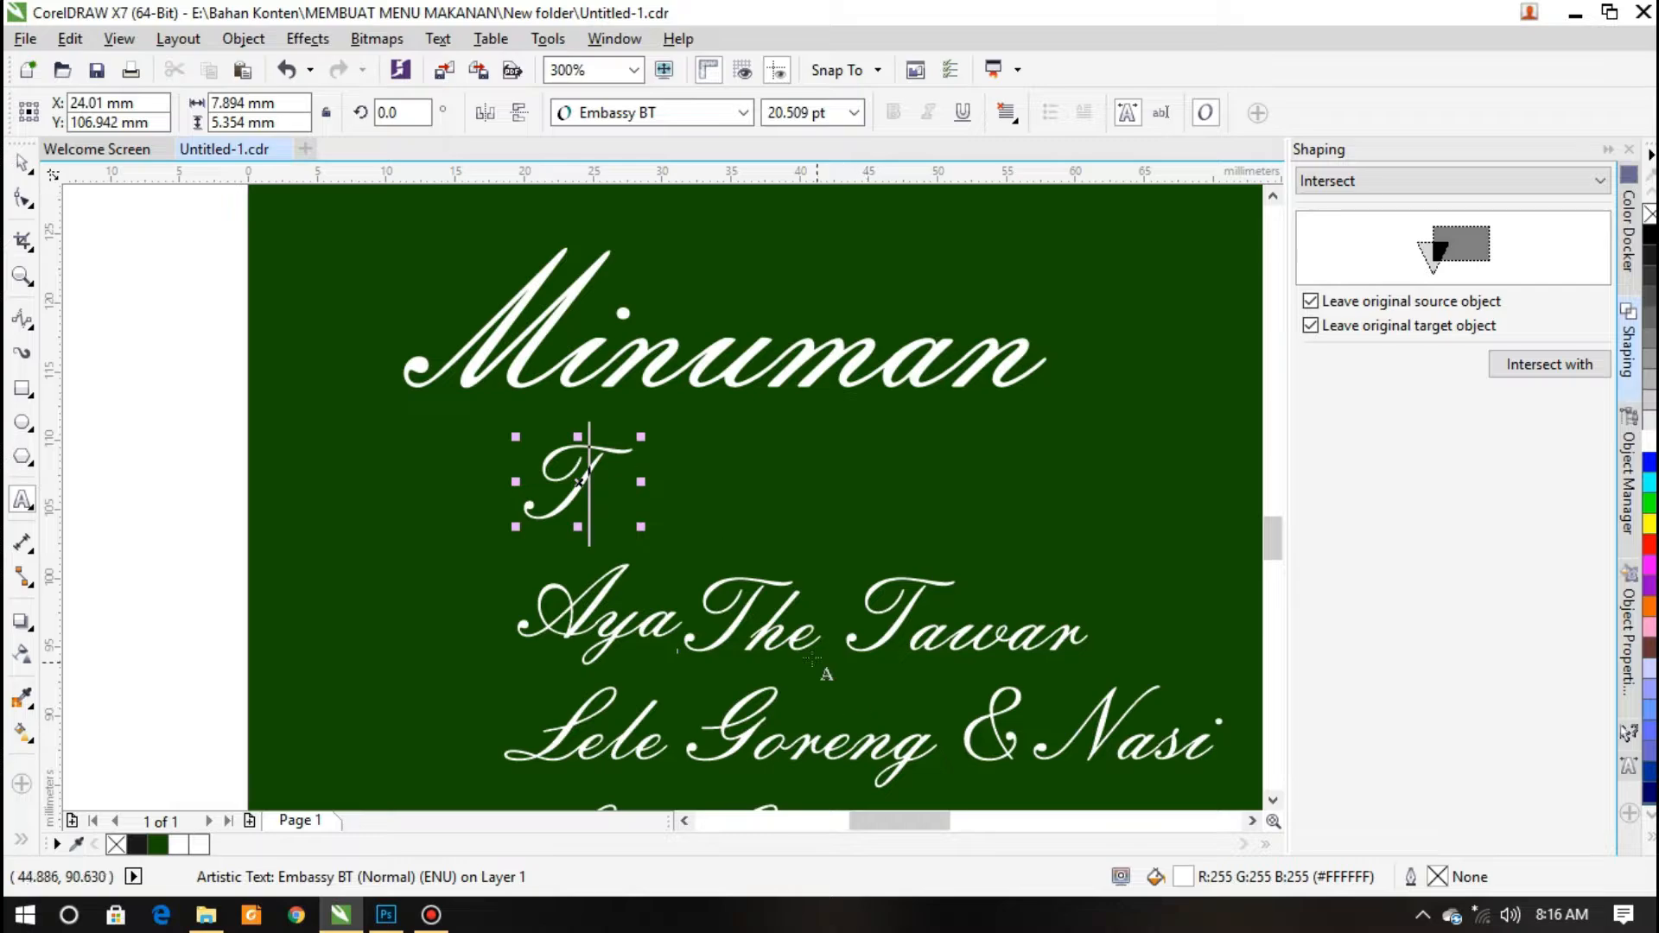
Change the copied text to "eh Tawar" and move it directly after the separate "T" to form "Teh Tawar"
double_click(784, 612)
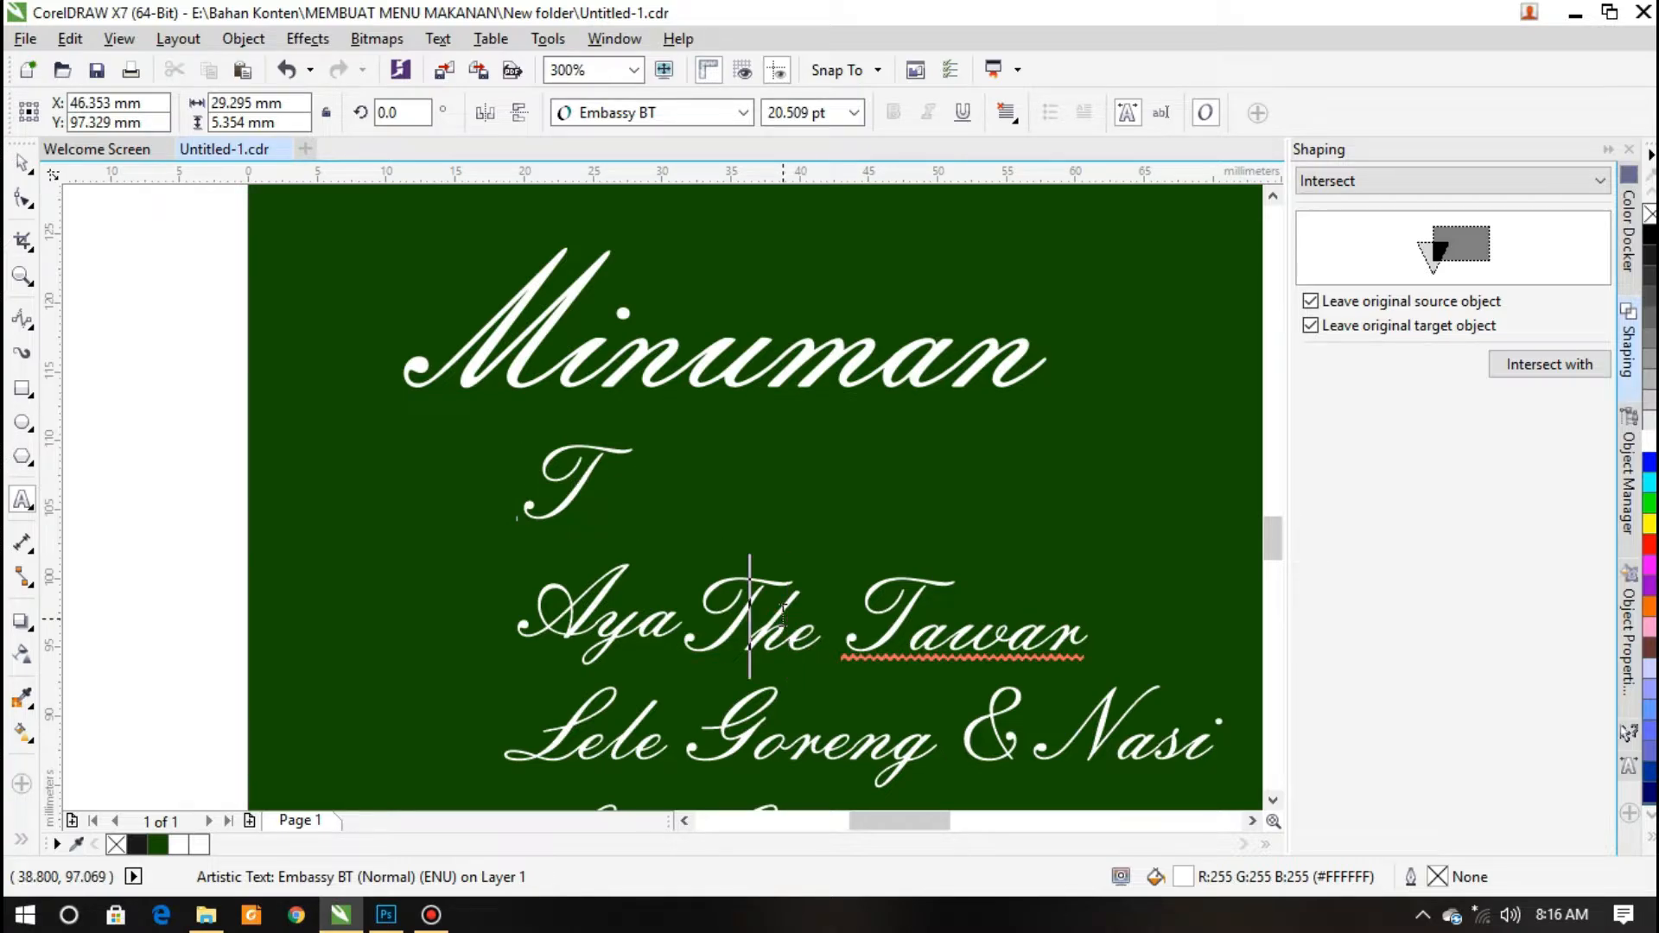
key(BackSpace)
key(ctrl+space)
double_click(730, 632)
key(BackSpace)
key(Right)
text(h)
key(ctrl+space)
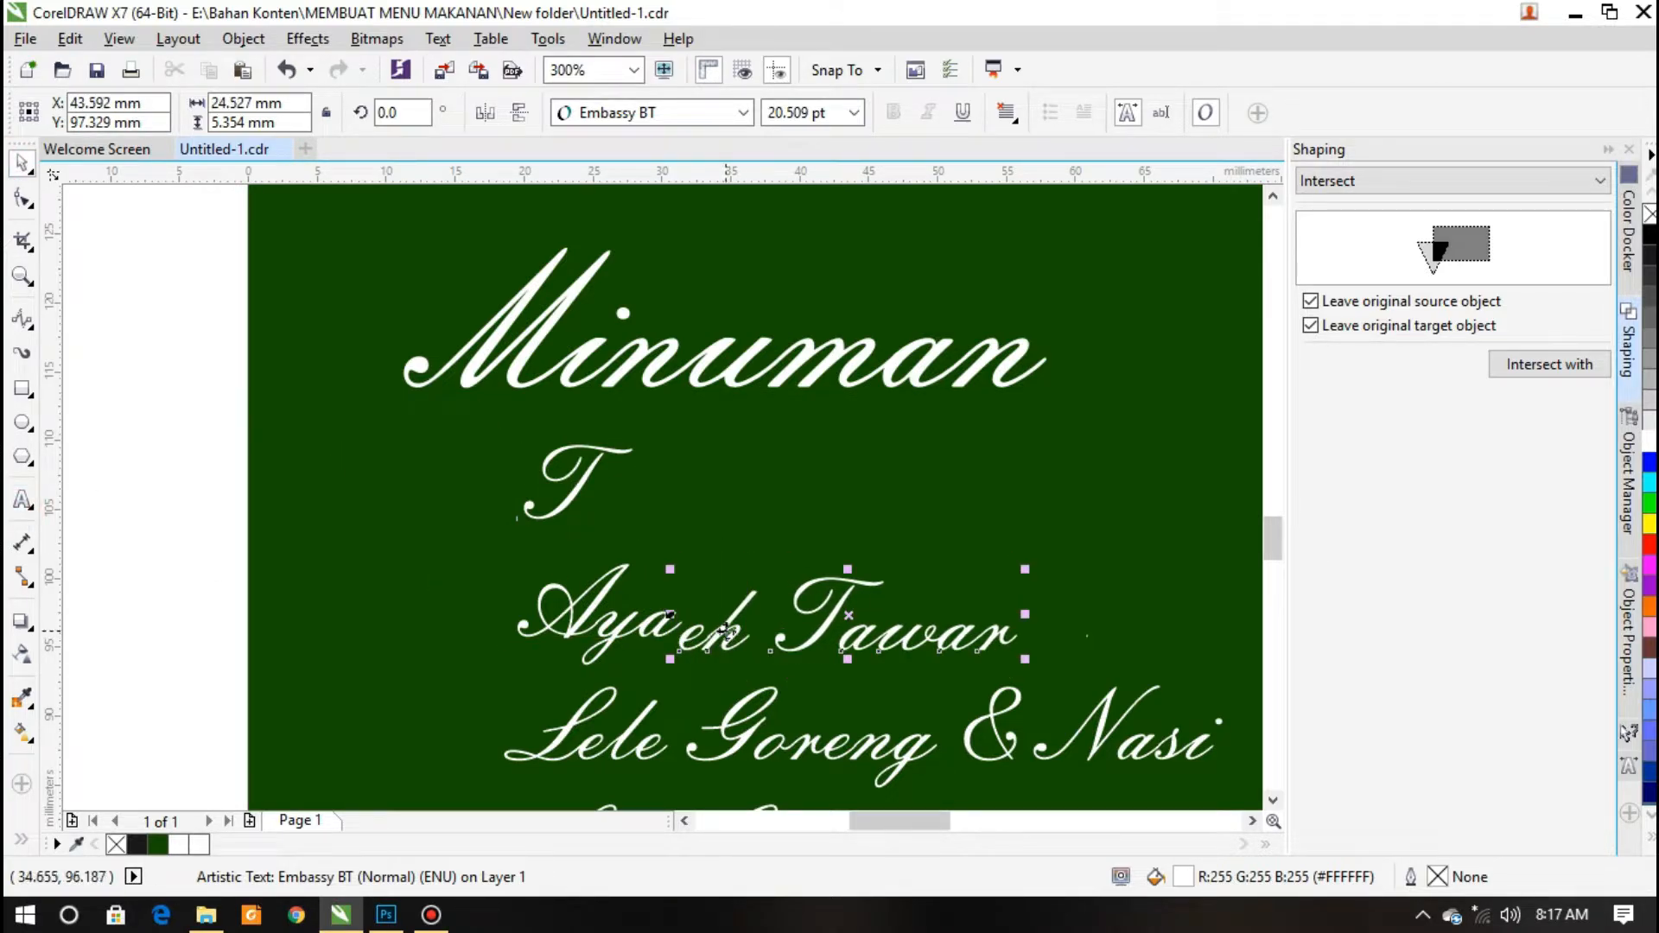
drag(724, 634, 622, 504)
Delete the leftover "Aya" text and duplicate the Teh Tawar line straight down in its place
click(612, 631)
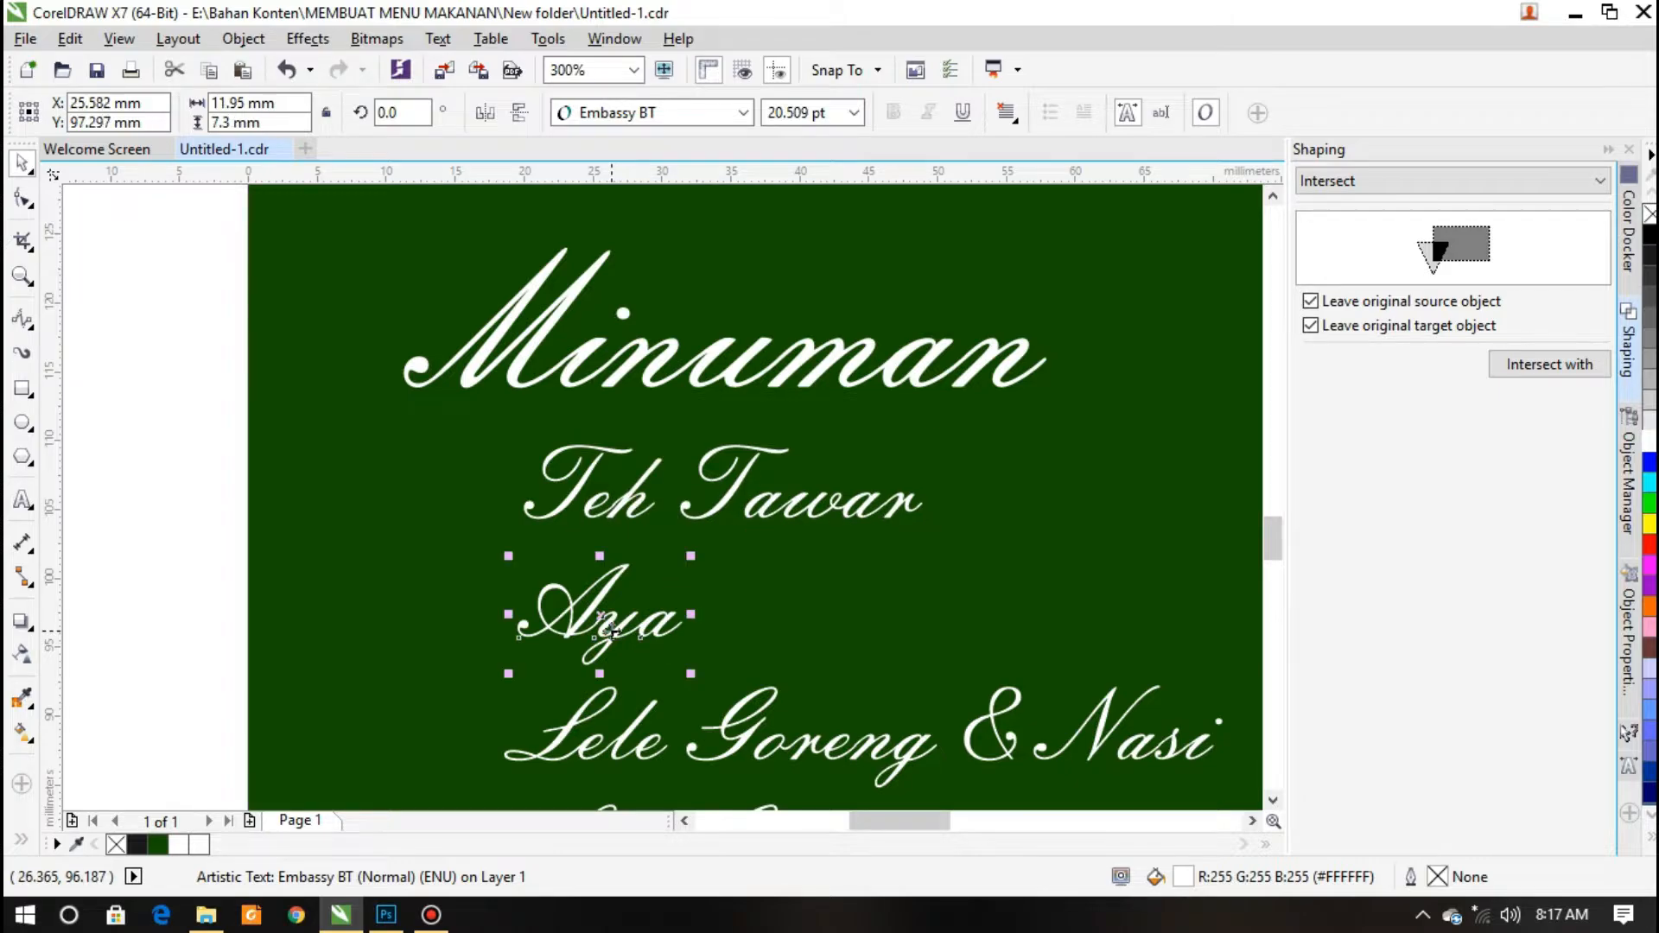
key(Delete)
drag(492, 428, 1093, 600)
drag(605, 510, 605, 616)
Change "Tawar" to "Manis" in the second drink line
double_click(913, 607)
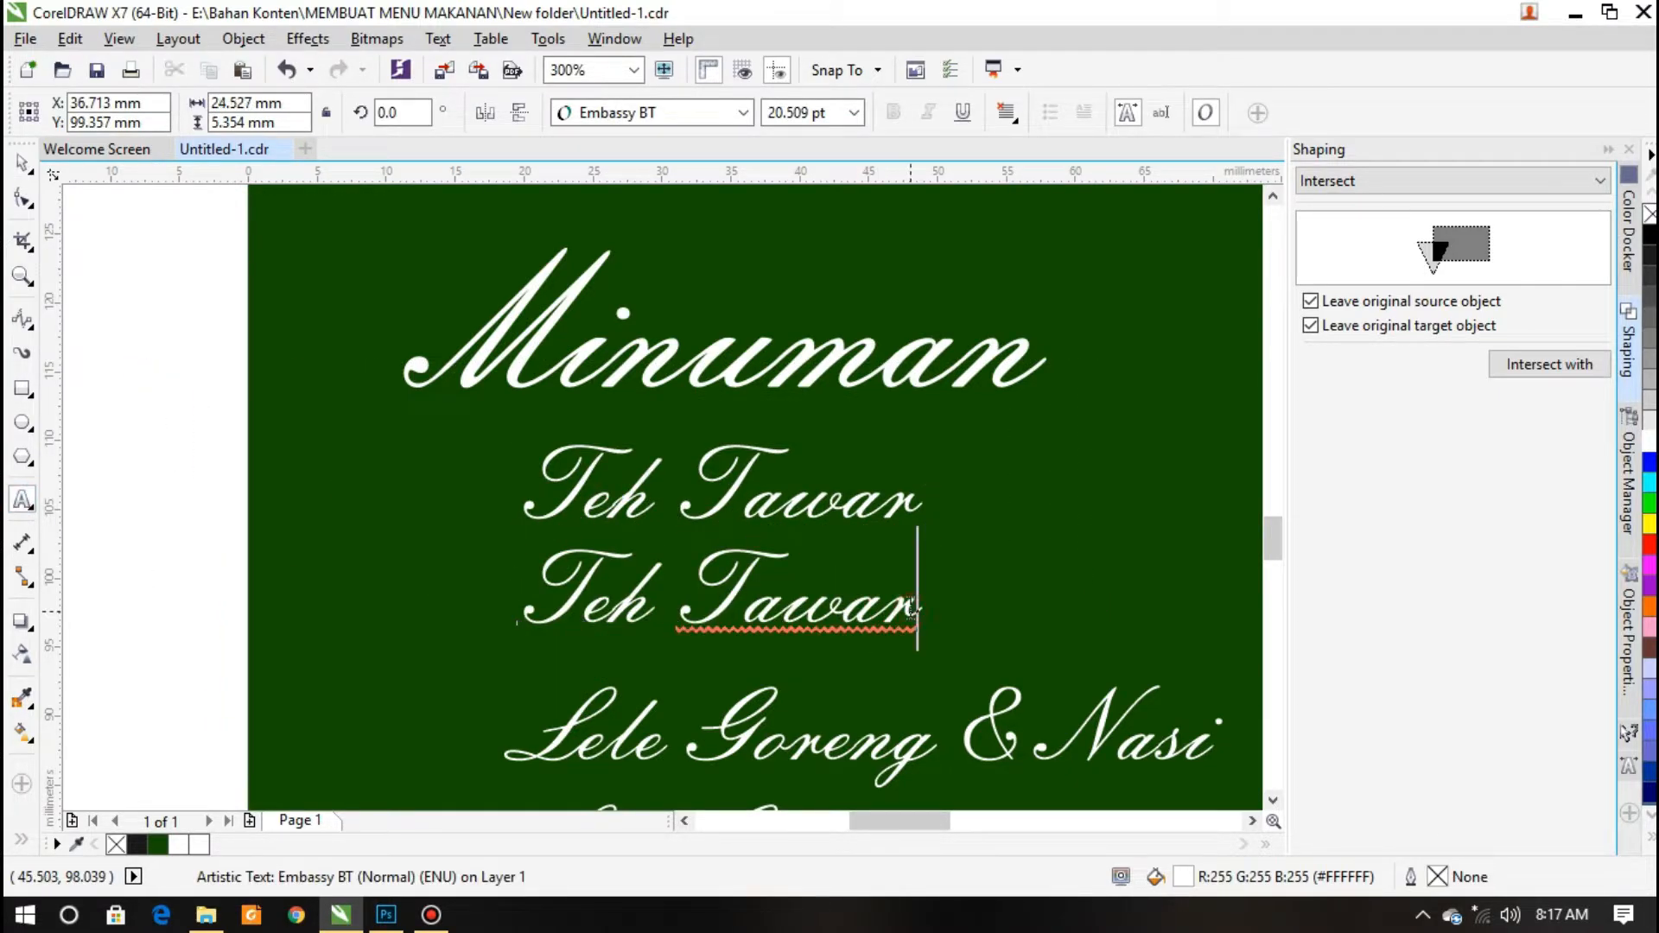
key(BackSpace)
key(BackSpace)
key(BackSpace)
key(BackSpace)
key(BackSpace)
text(Manis)
key(ctrl+space)
Delete the two leftover Lele Goreng lines below the Teh Manis line
scroll(505, 367, down, 2)
scroll(581, 505, up, 2)
drag(109, 363, 955, 505)
scroll(951, 504, down, 1)
drag(439, 499, 1081, 638)
key(Delete)
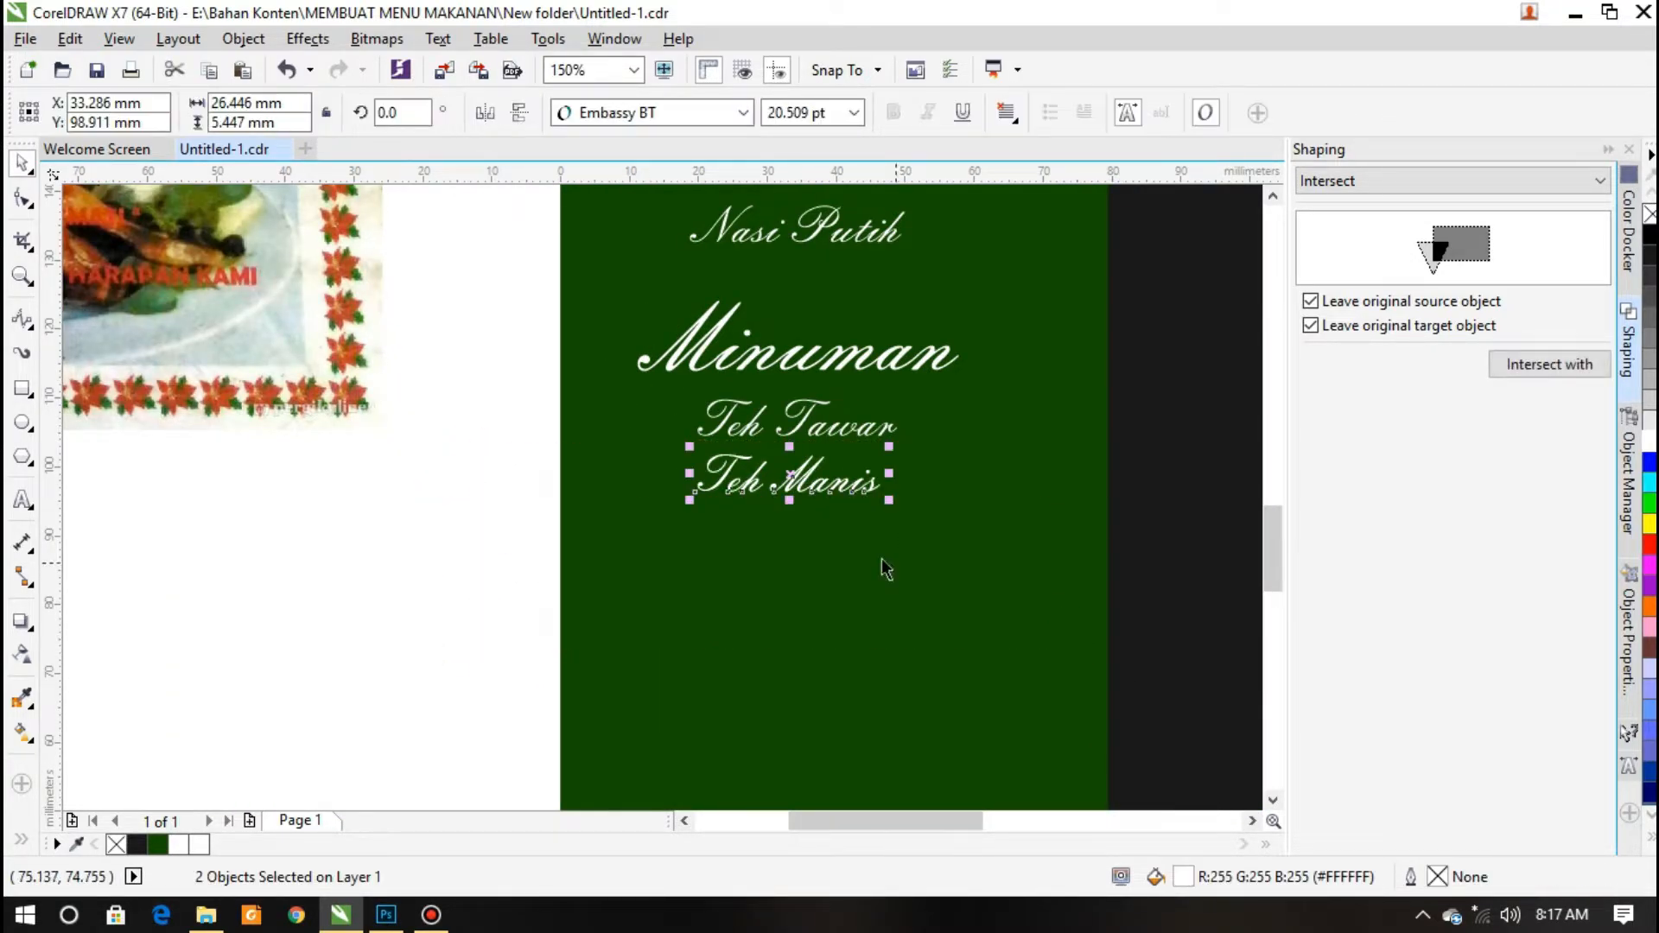
Duplicate the Teh Manis line straight down as a third drink line
drag(759, 473, 759, 532)
right_click(758, 531)
click(410, 552)
scroll(85, 425, up, 1)
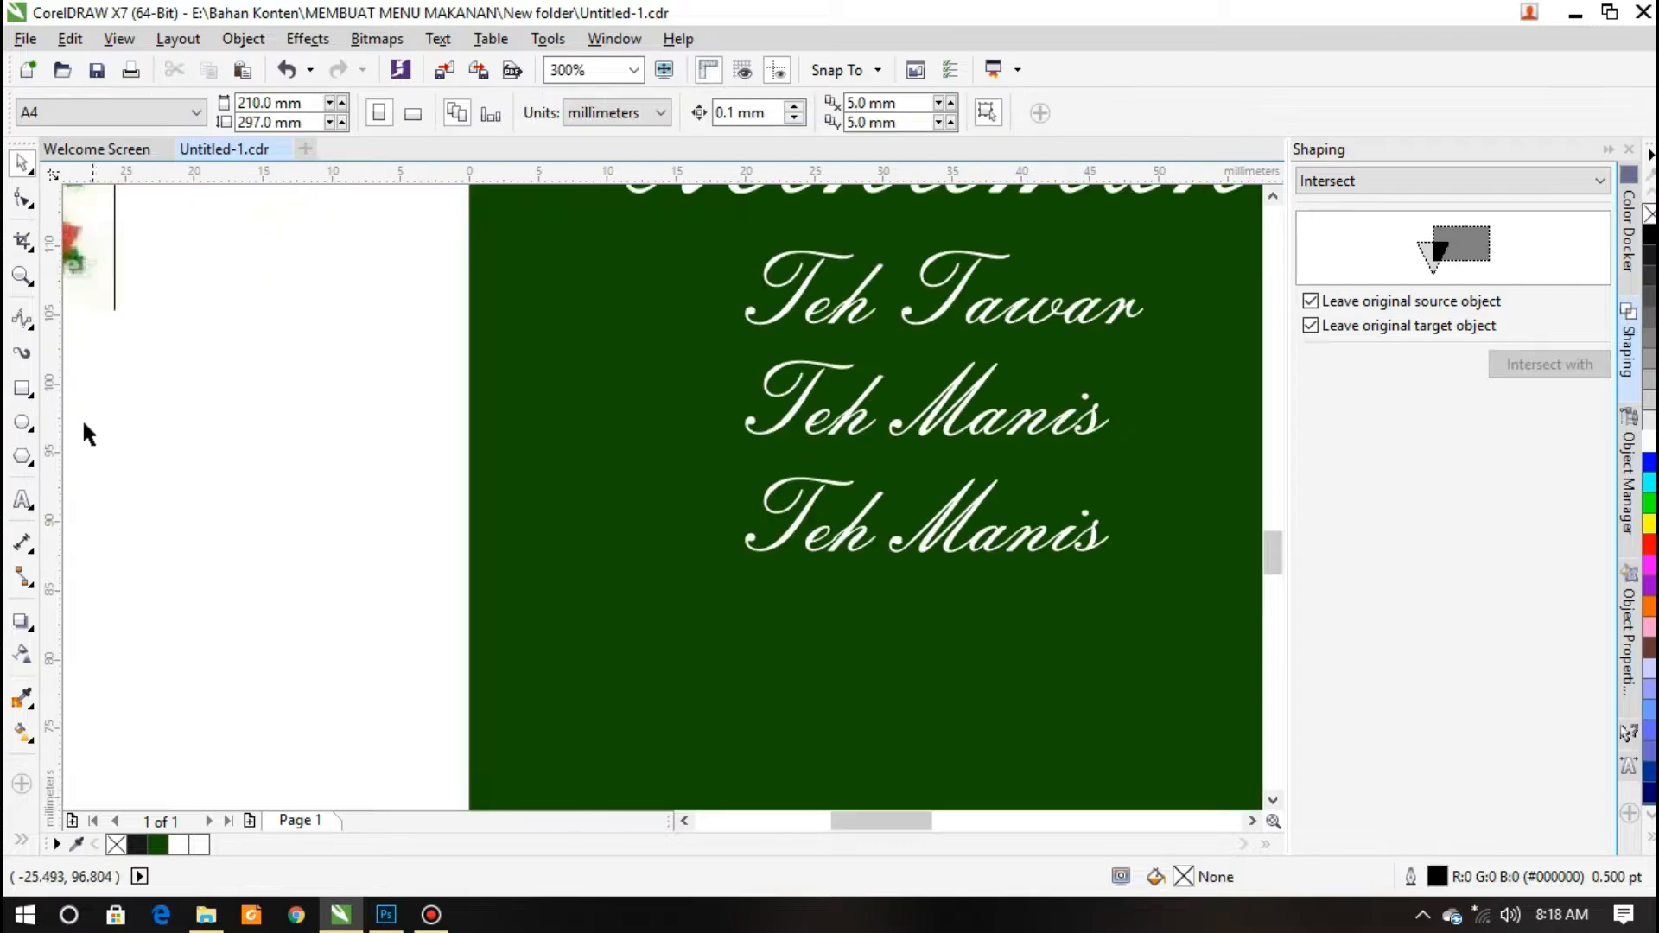
Shift the third drink line's text aside and add "Es" in front so it reads "Es Teh Manis"
scroll(754, 554, down, 1)
double_click(719, 541)
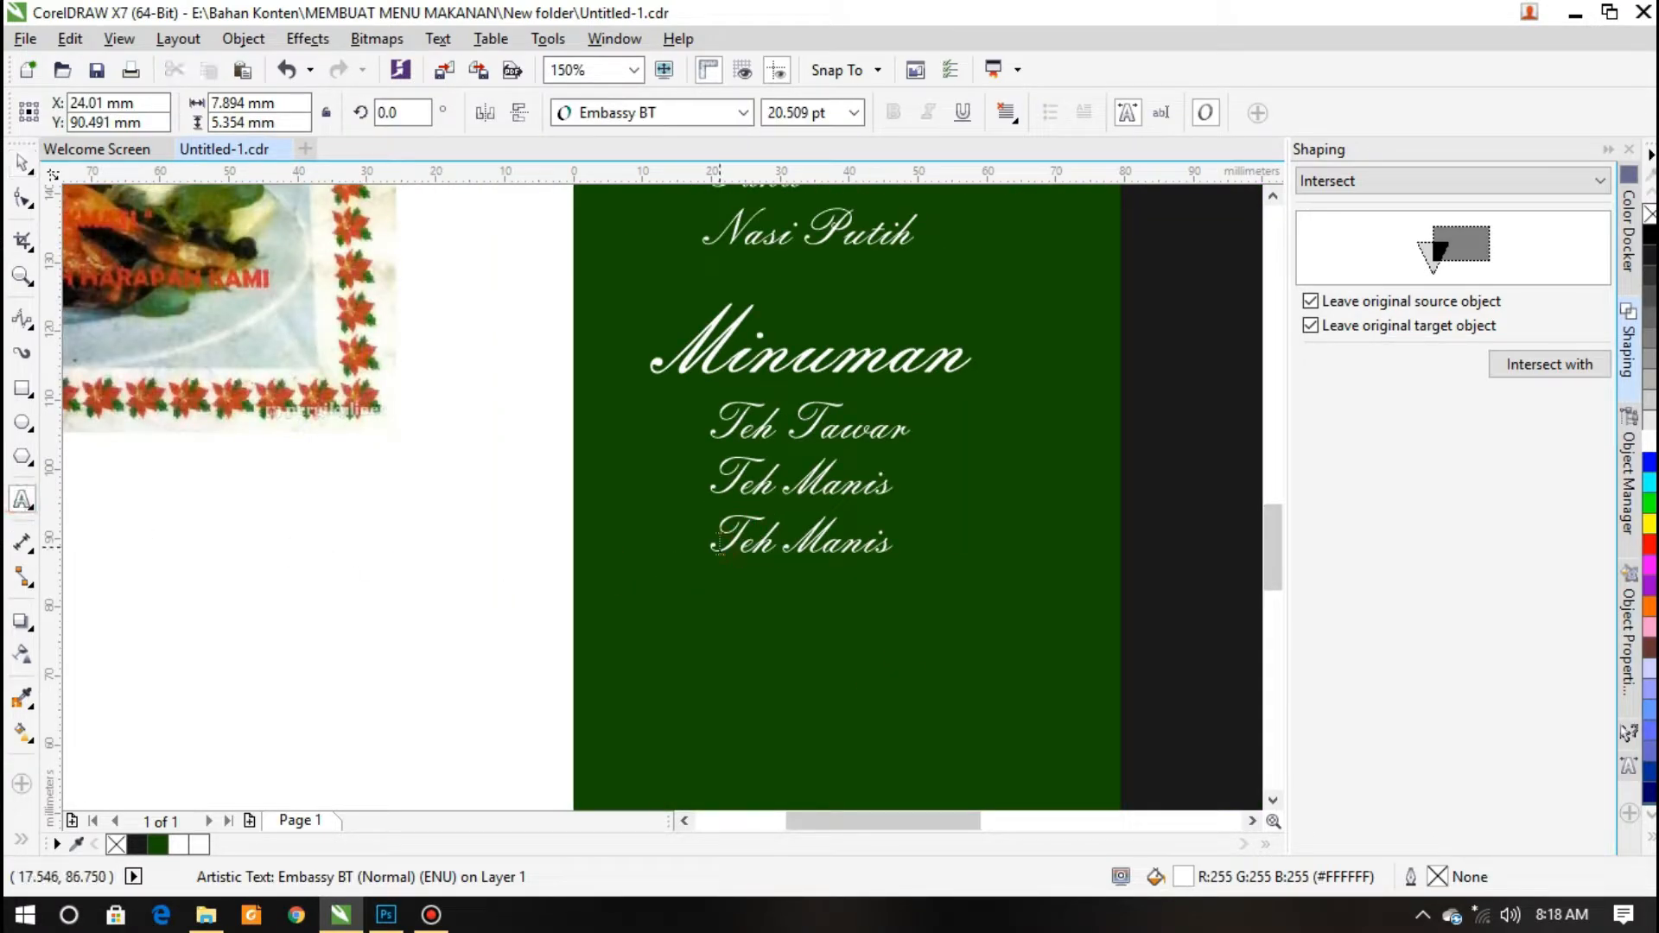
key(ctrl+space)
click(851, 544)
drag(851, 544, 905, 574)
click(23, 500)
click(774, 562)
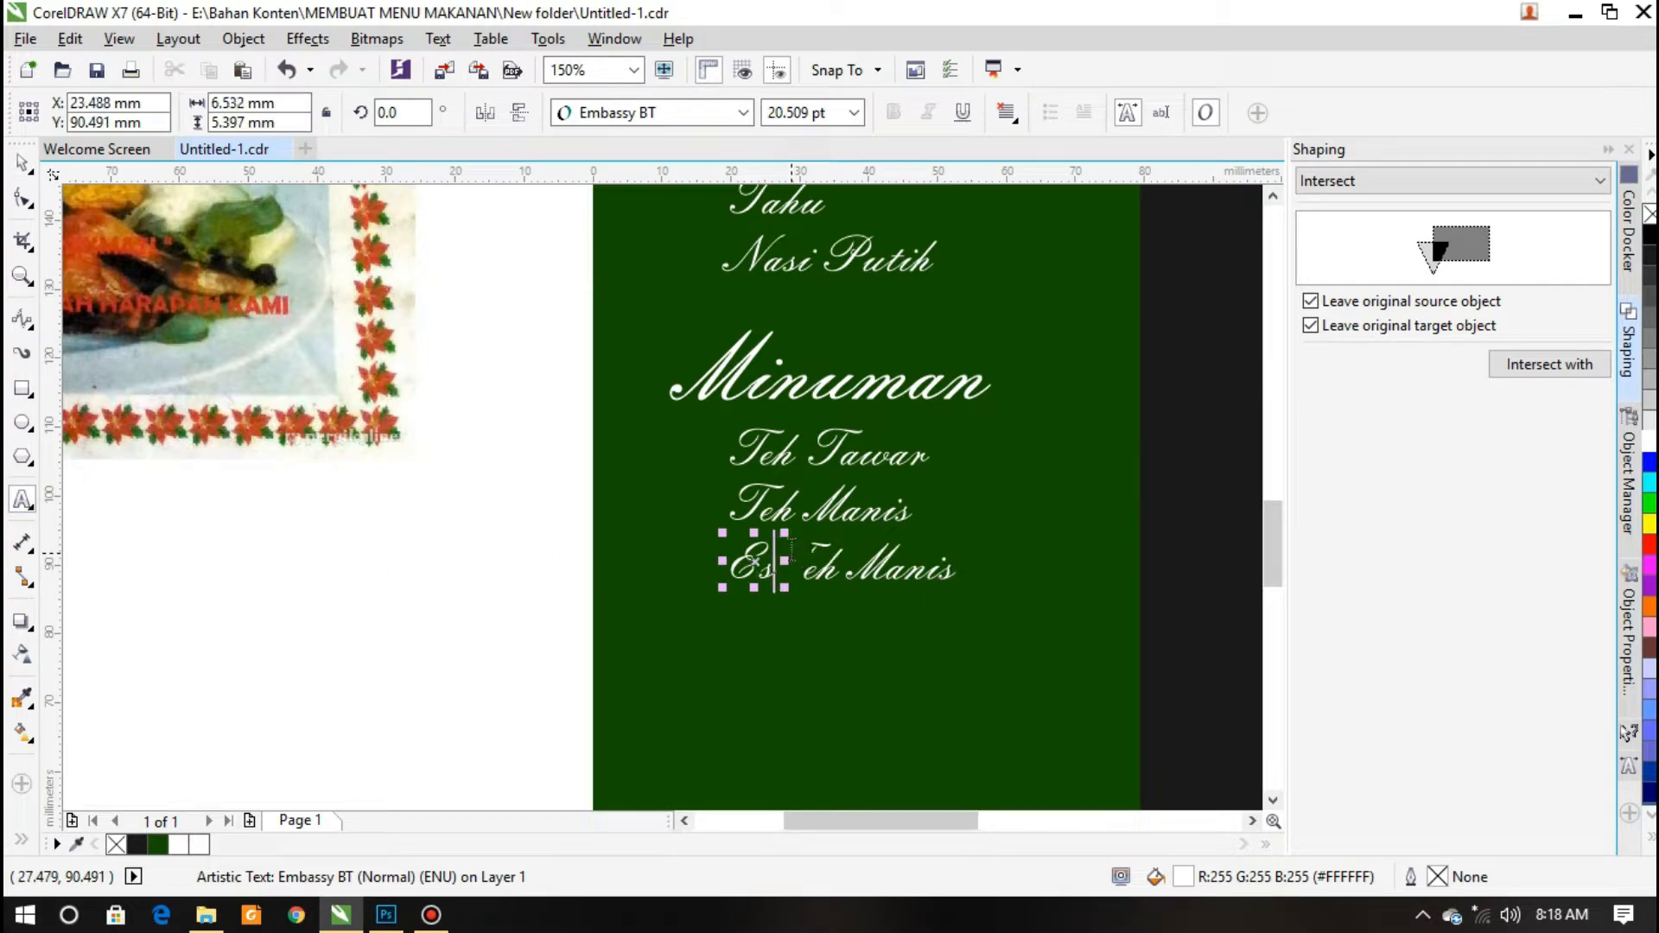
key(ctrl+space)
scroll(800, 618, up, 1)
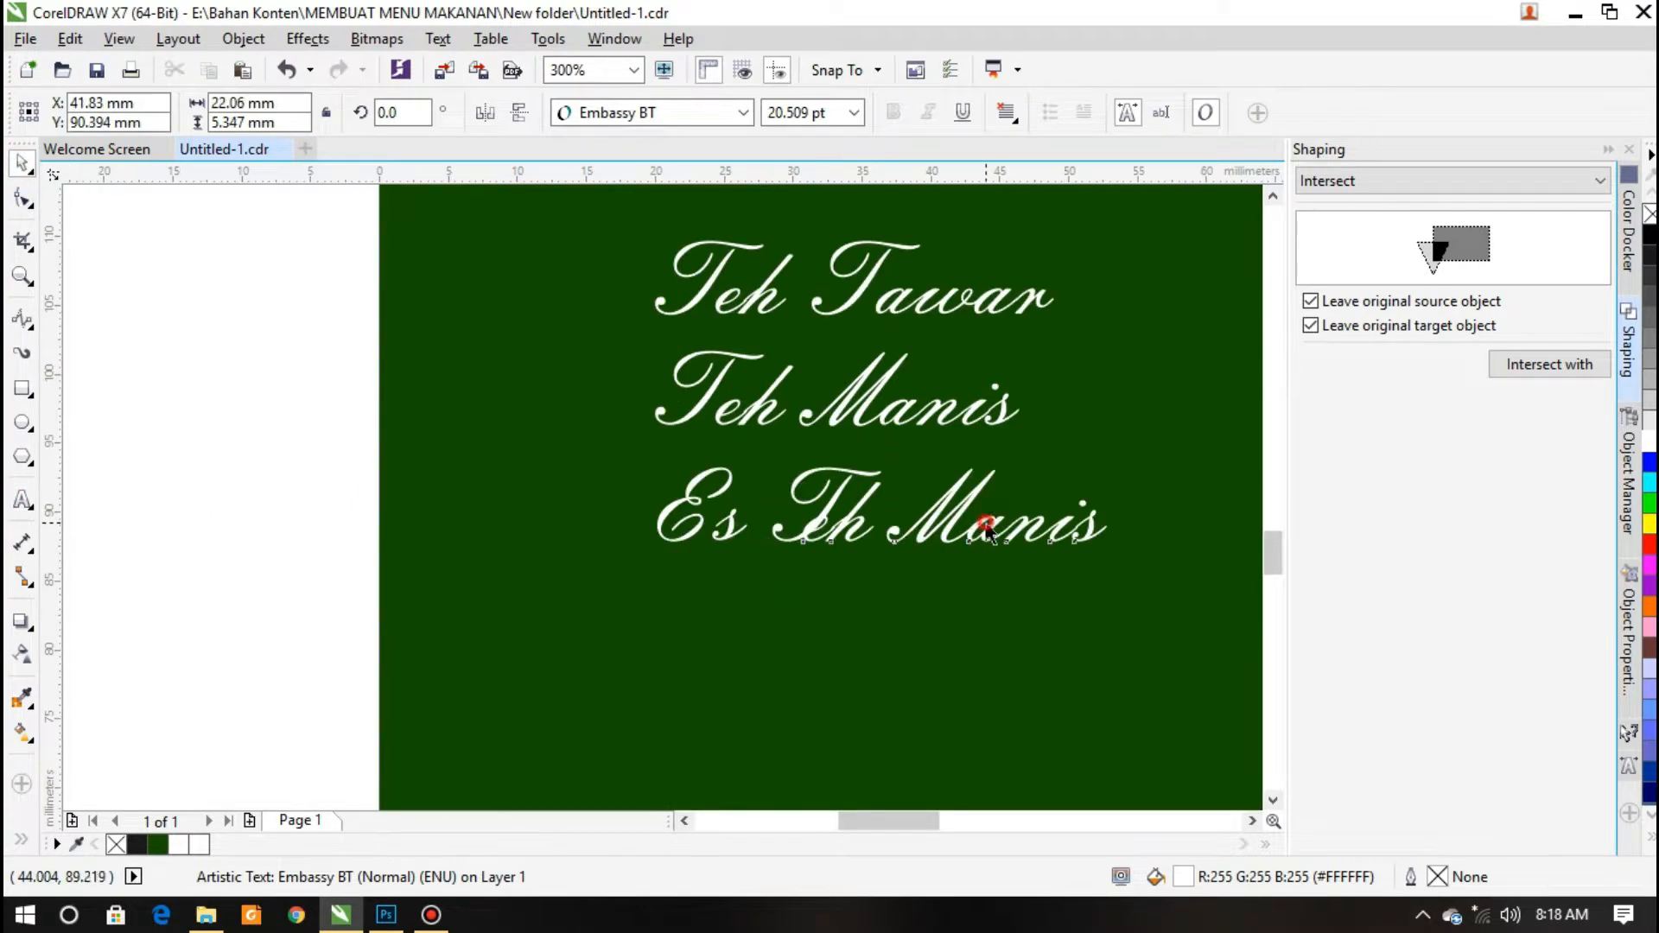
scroll(692, 503, down, 1)
Duplicate the Es Teh Manis line straight down as a fourth drink line
drag(635, 477, 1066, 654)
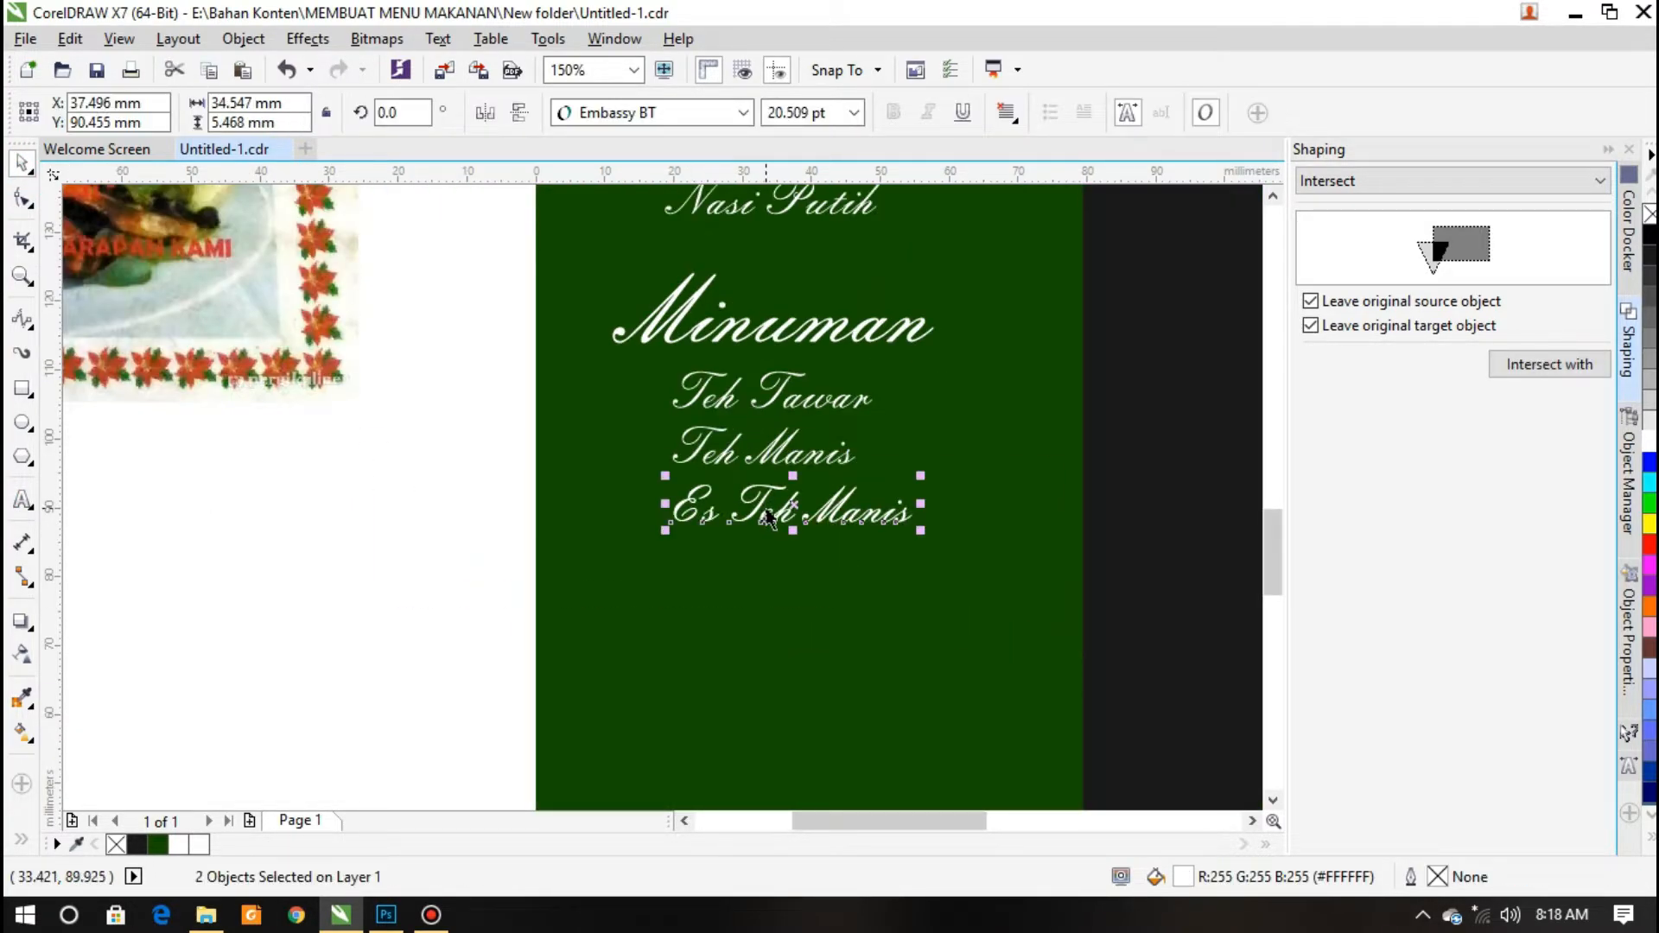
drag(766, 514, 766, 571)
right_click(766, 571)
Change "Manis" to "Tawar" in the third drink line so it reads "Es Teh Tawar"
key(F8)
click(883, 570)
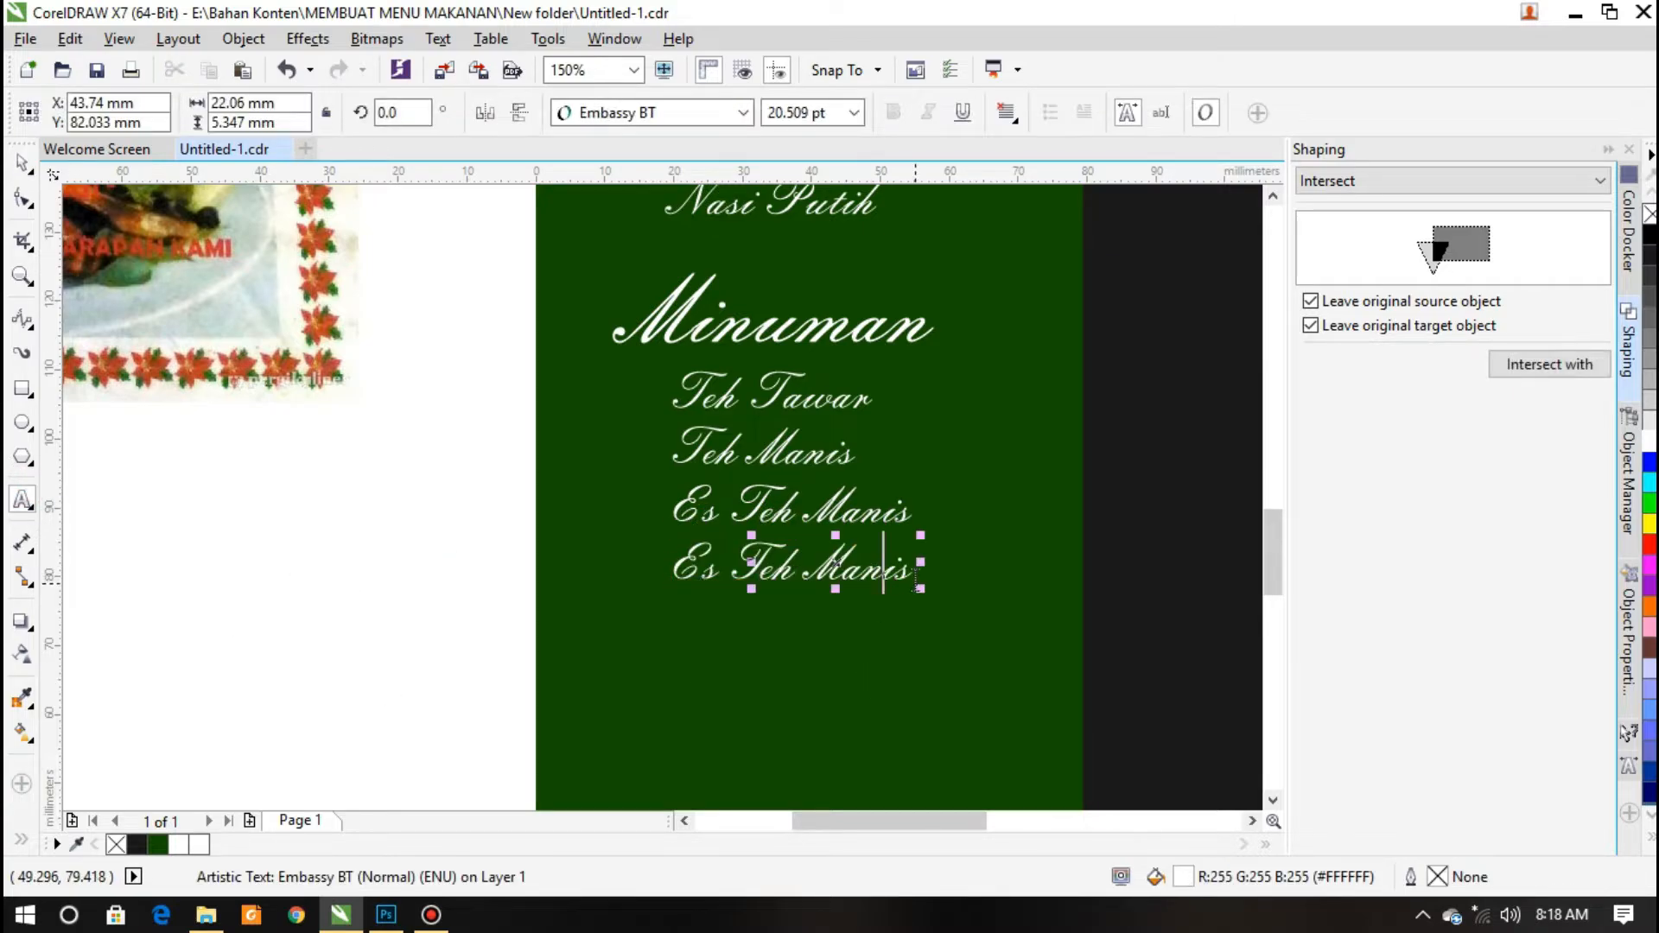
click(908, 510)
key(BackSpace)
key(BackSpace)
key(BackSpace)
key(BackSpace)
key(BackSpace)
text(Tawar)
key(ctrl+space)
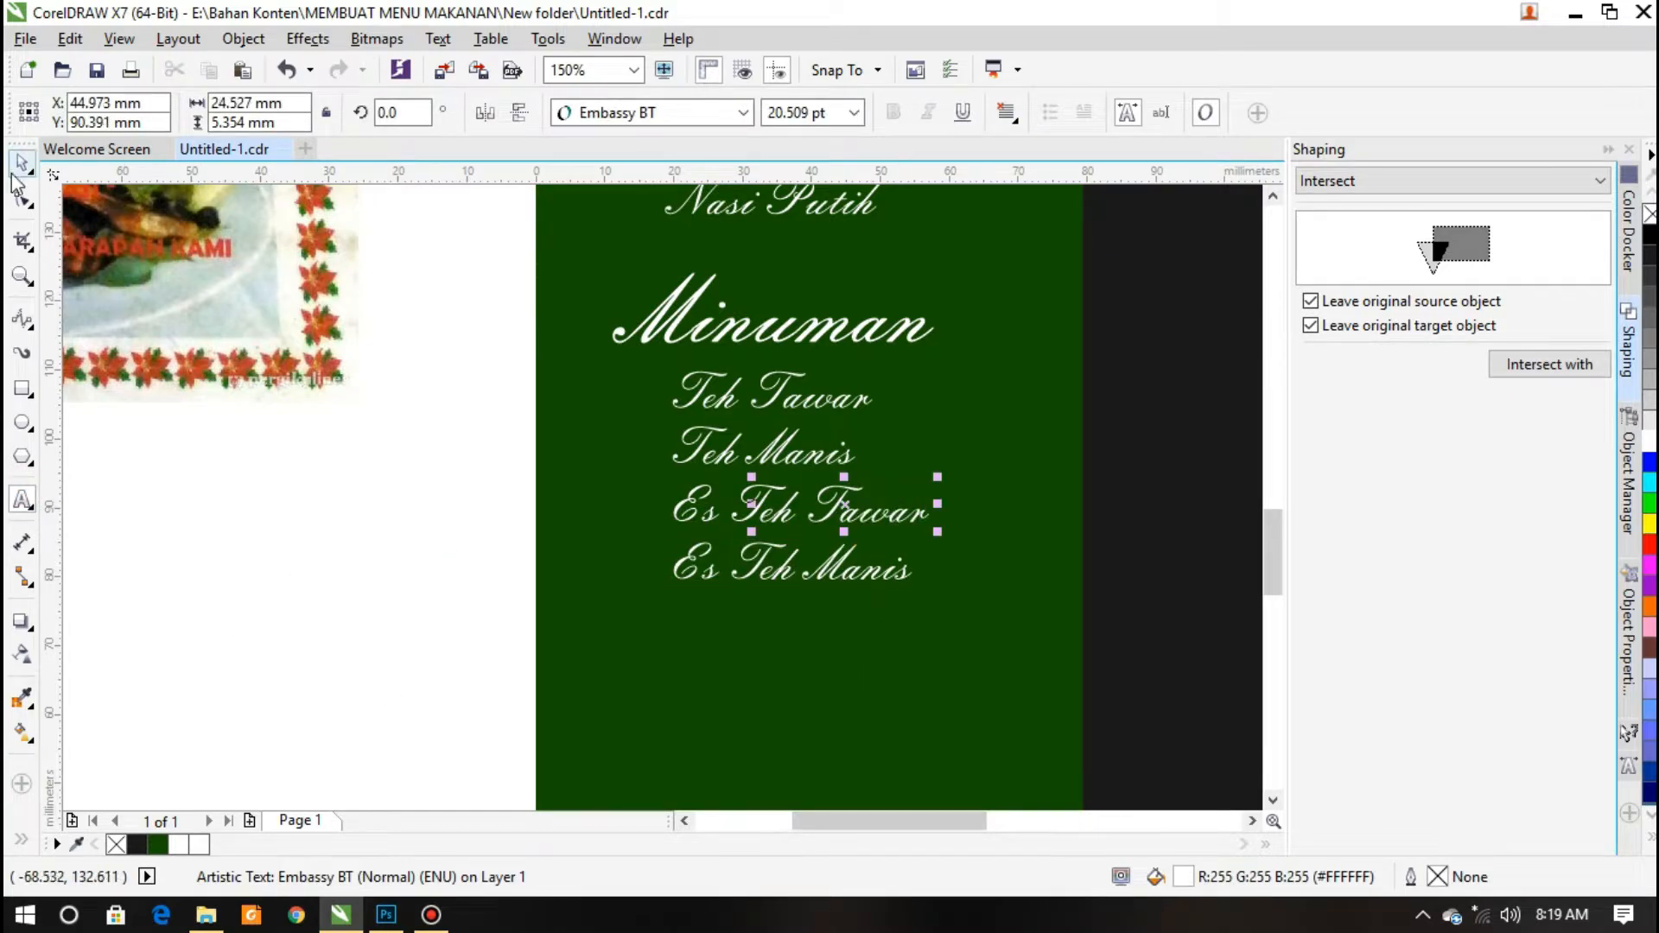
scroll(461, 389, down, 2)
click(461, 386)
drag(481, 315, 893, 611)
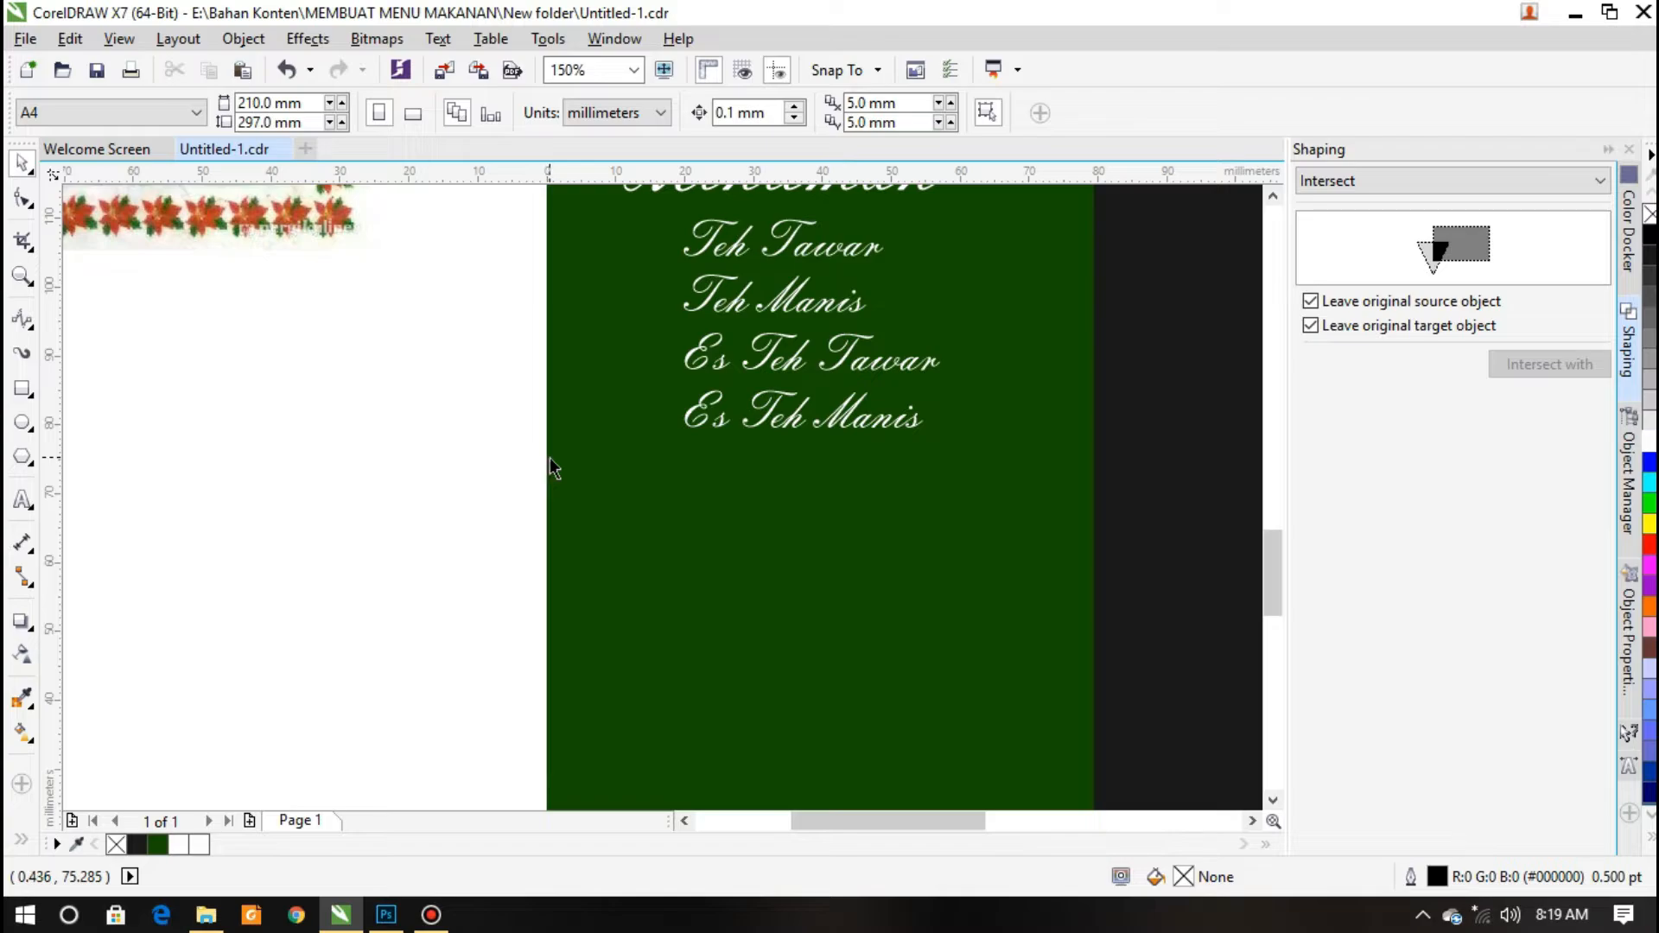
scroll(517, 401, down, 2)
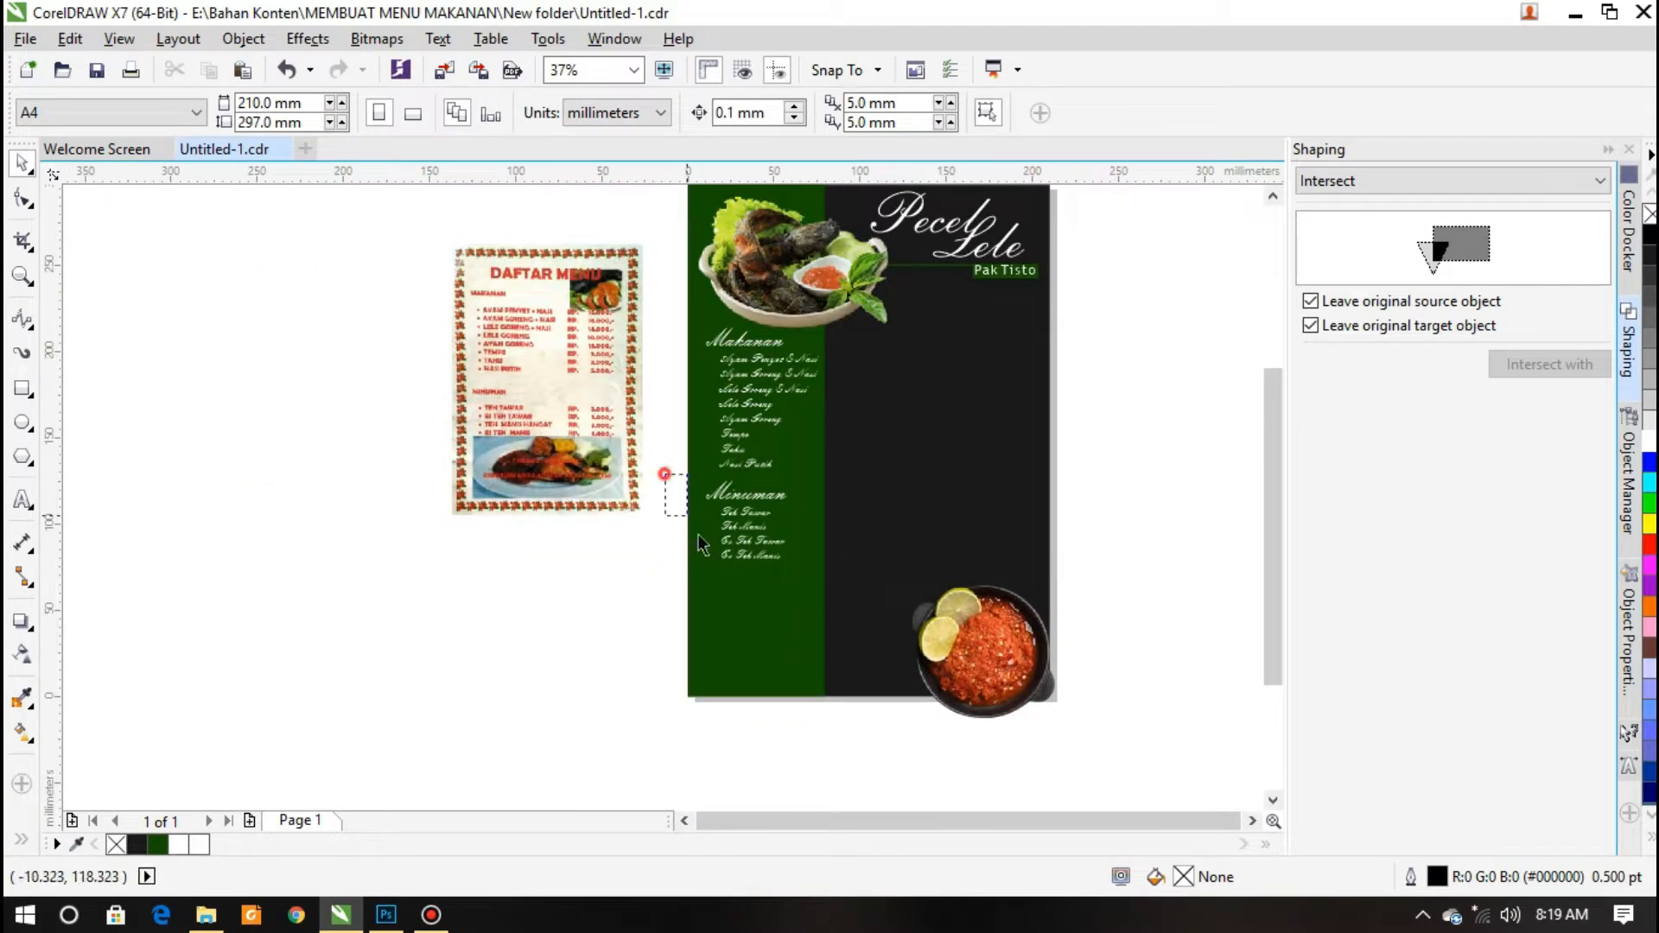
drag(702, 544, 696, 326)
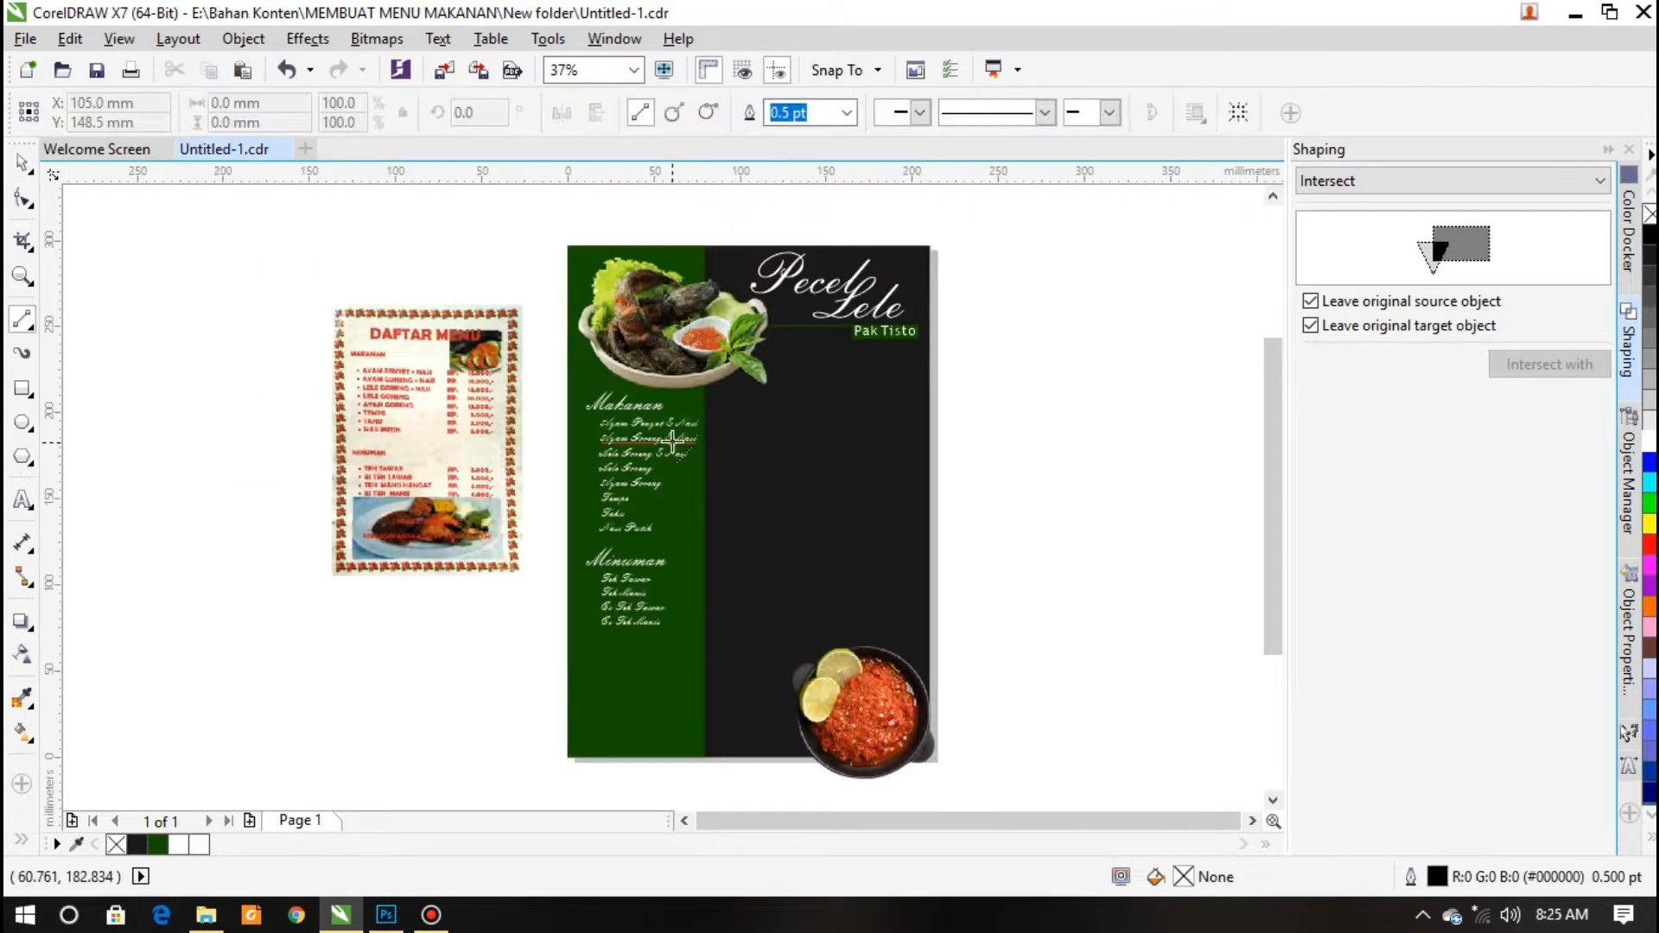
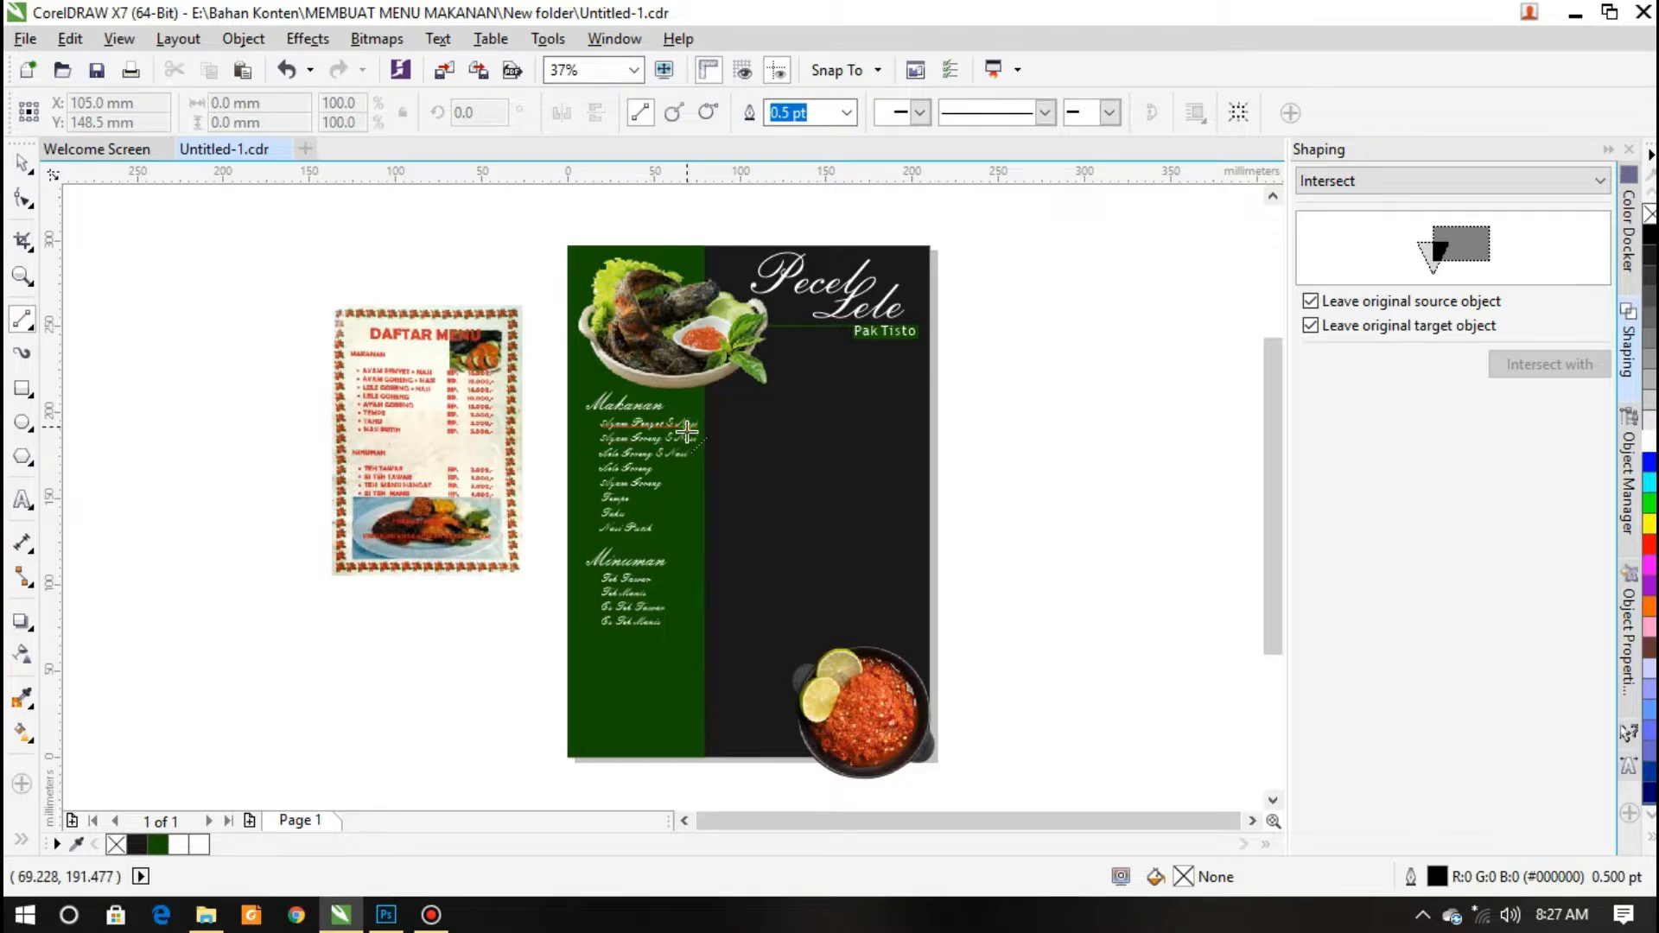
Draw a horizontal line about 112 mm long from the end of the Ayam Penyet & Nasi line across the dark area
scroll(687, 429, up, 2)
click(698, 425)
scroll(582, 329, up, 1)
scroll(575, 329, down, 2)
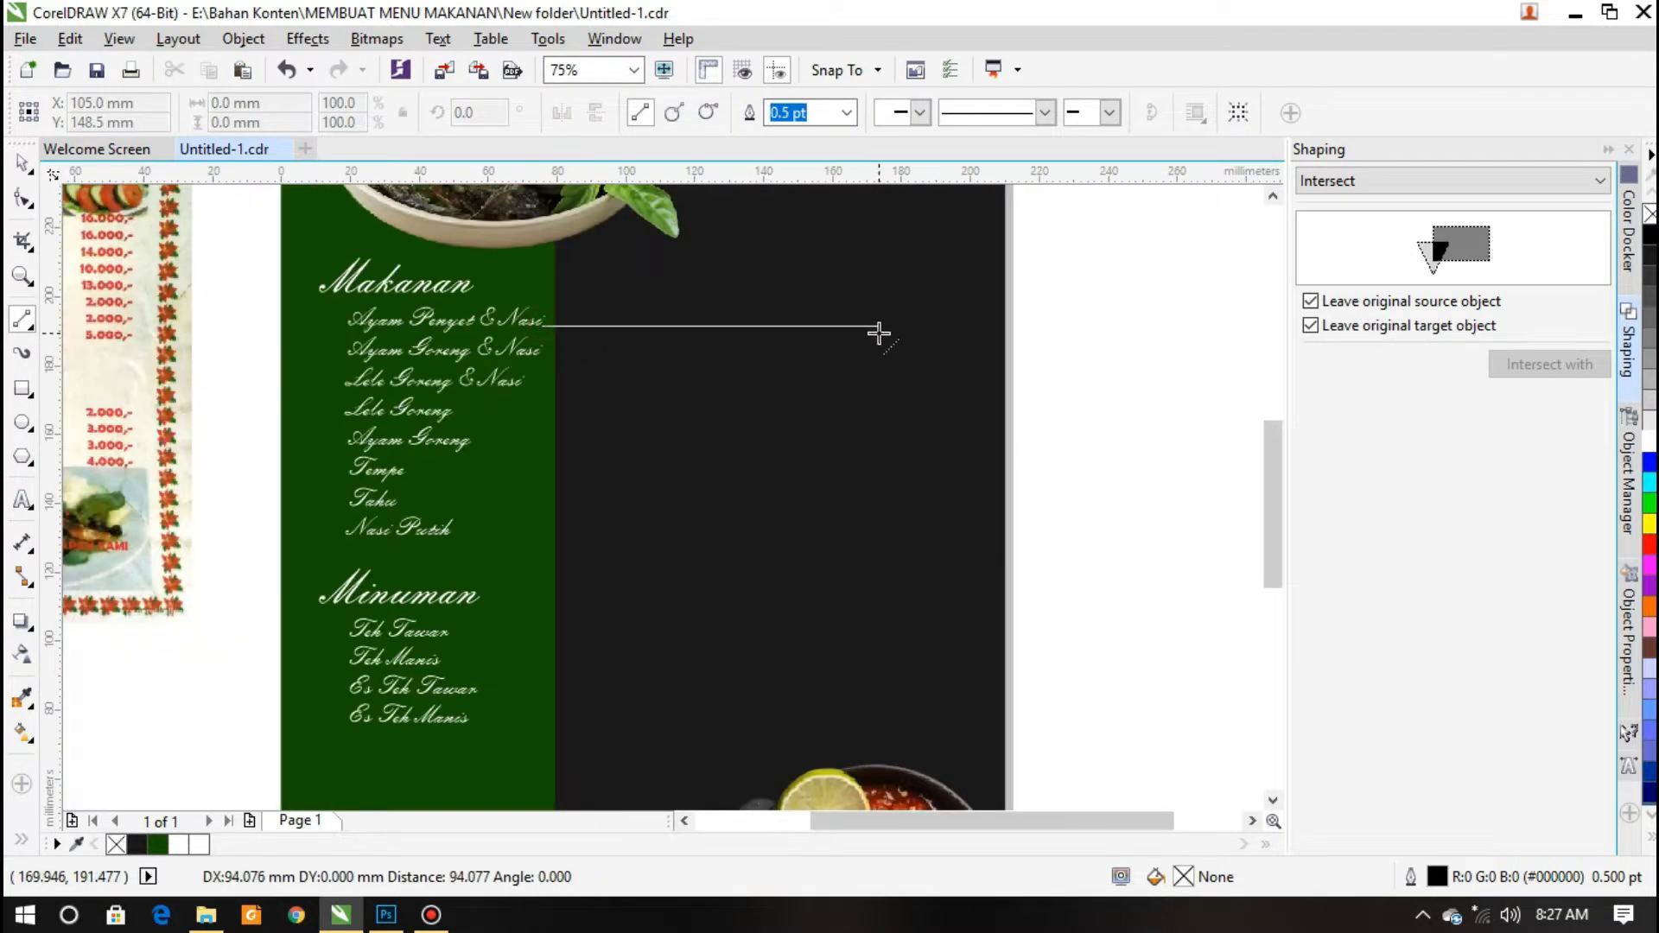
click(924, 368)
scroll(929, 363, up, 1)
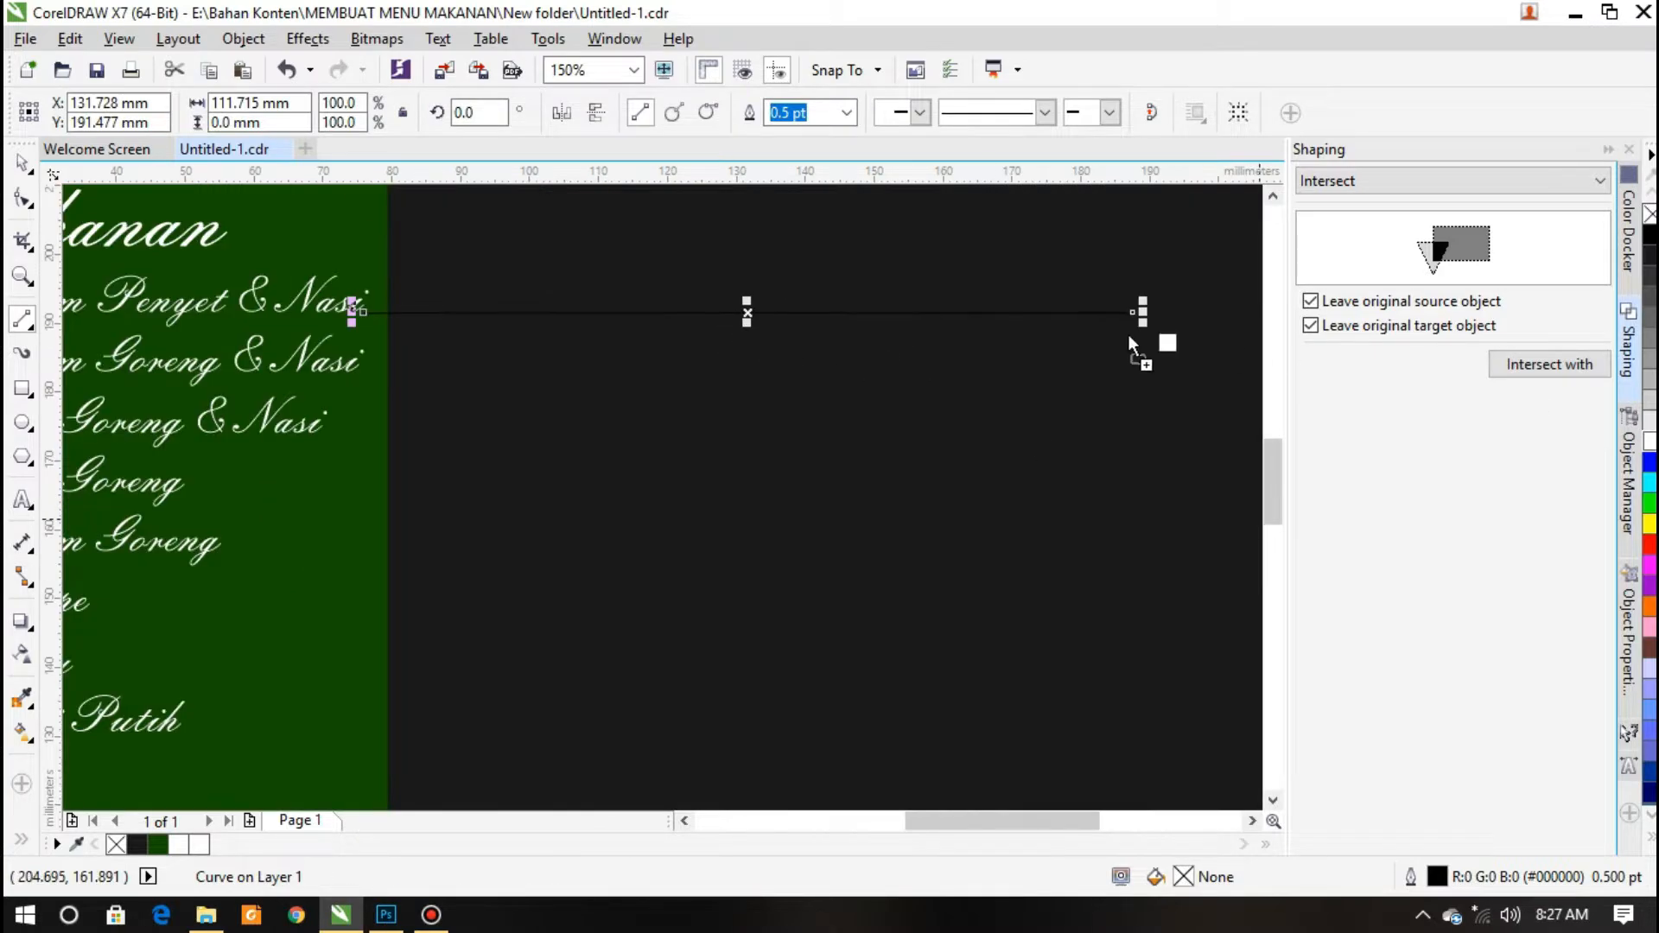
Colour the leader line's outline white and give it a dotted line style
drag(1067, 317, 1064, 317)
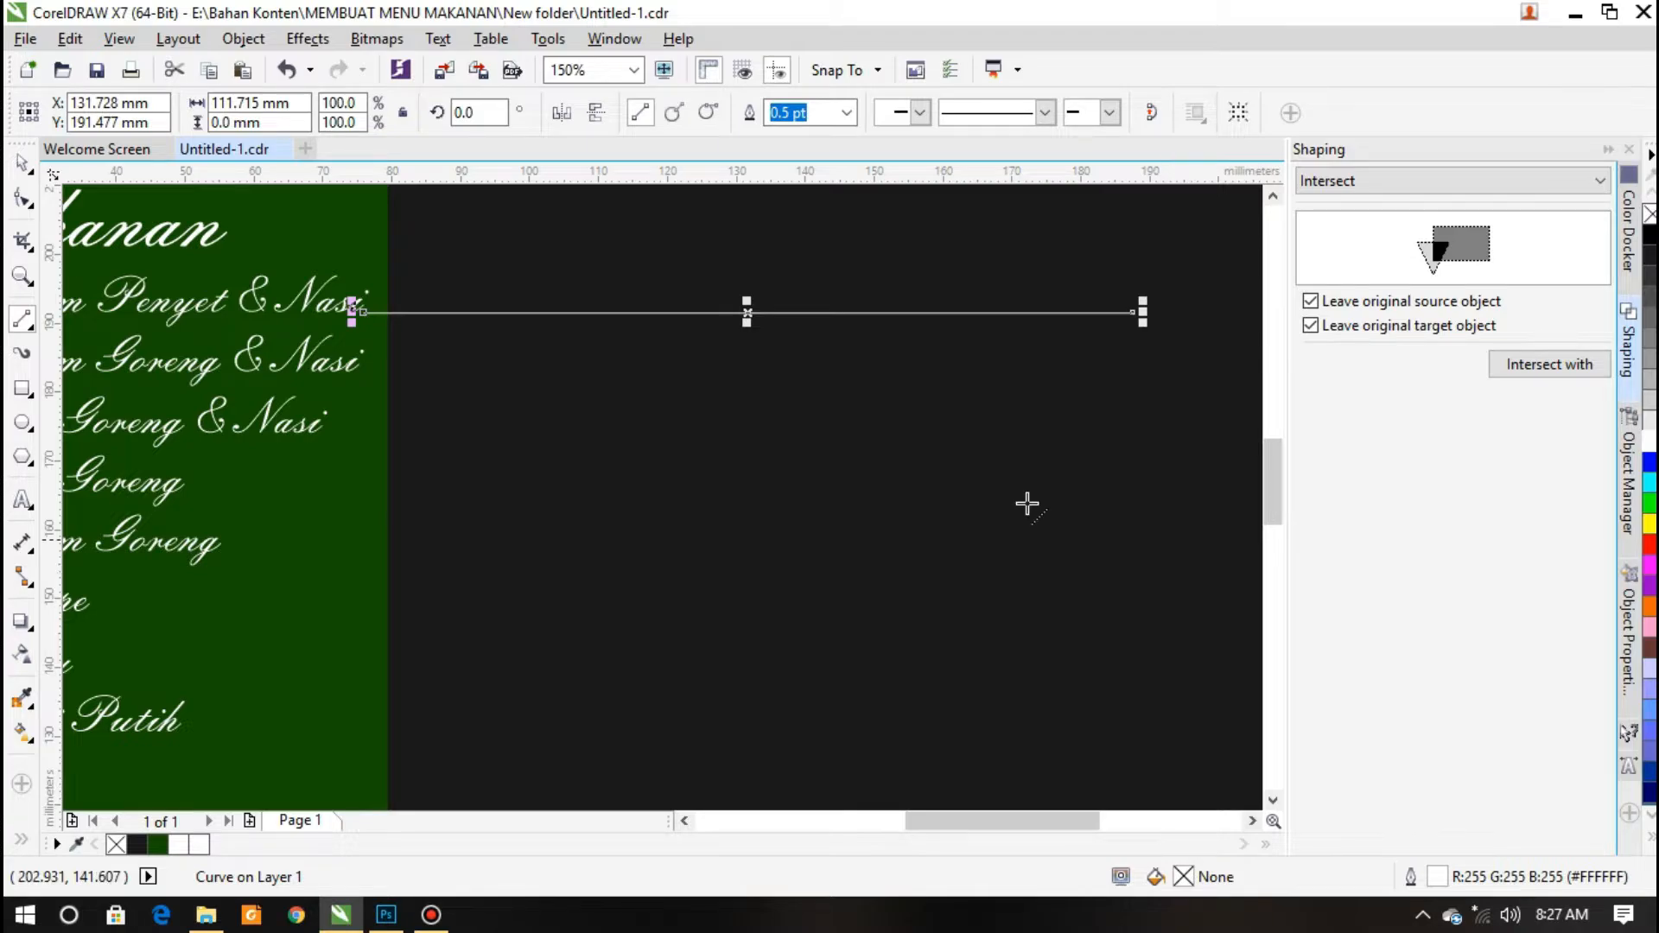
double_click(1472, 880)
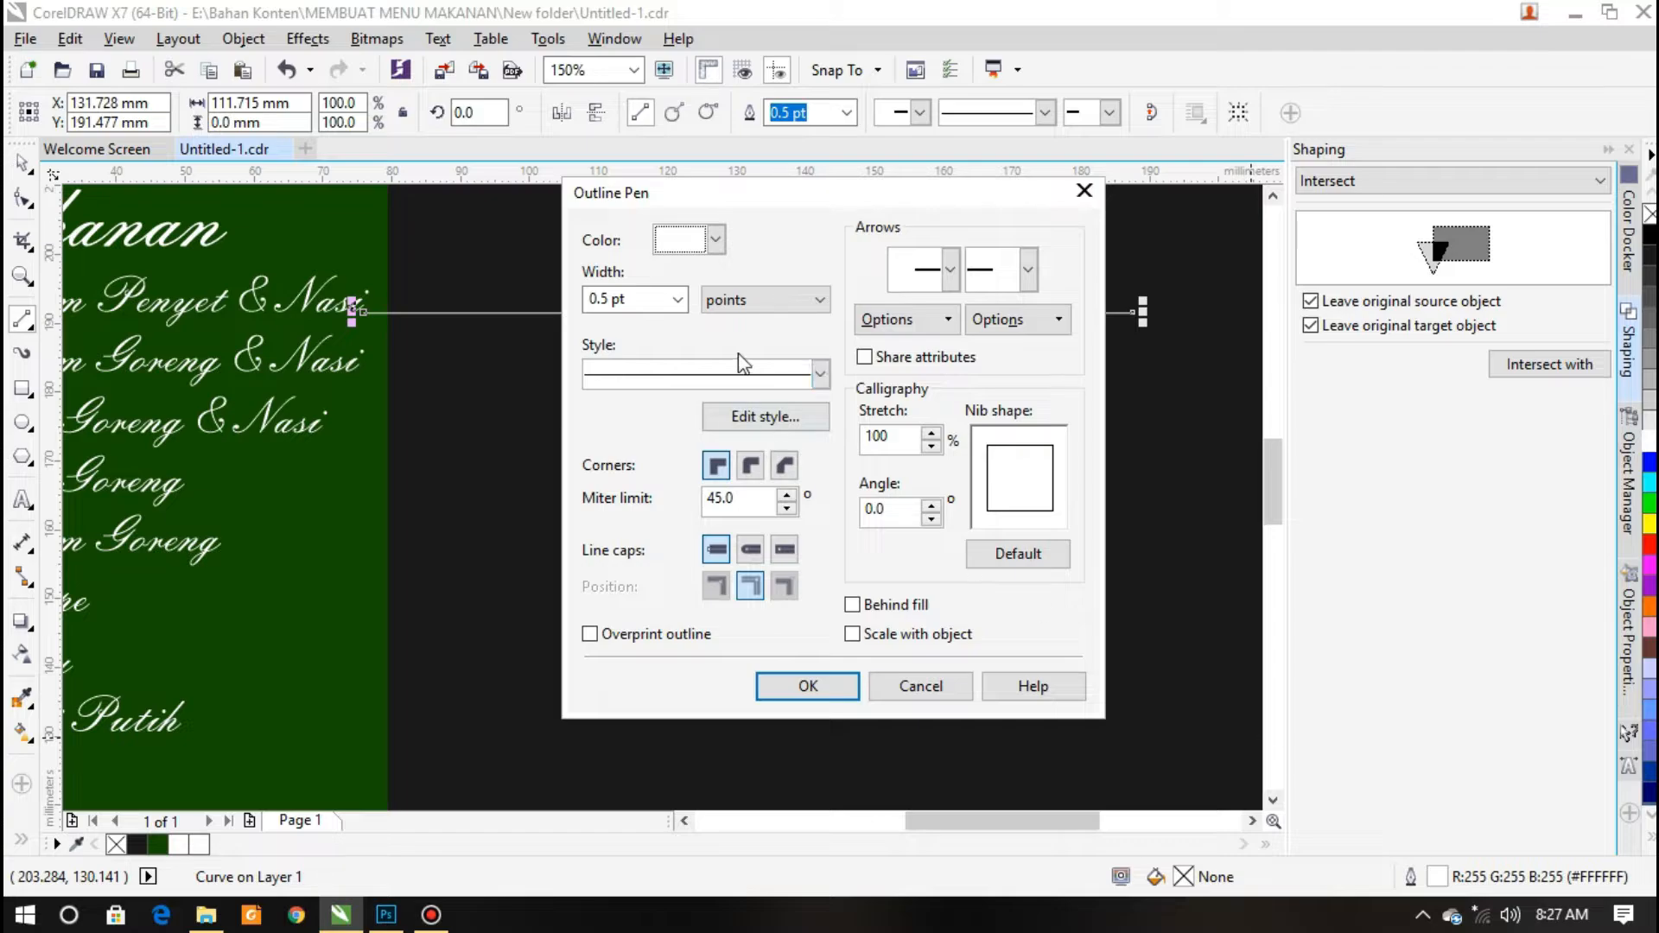
click(820, 374)
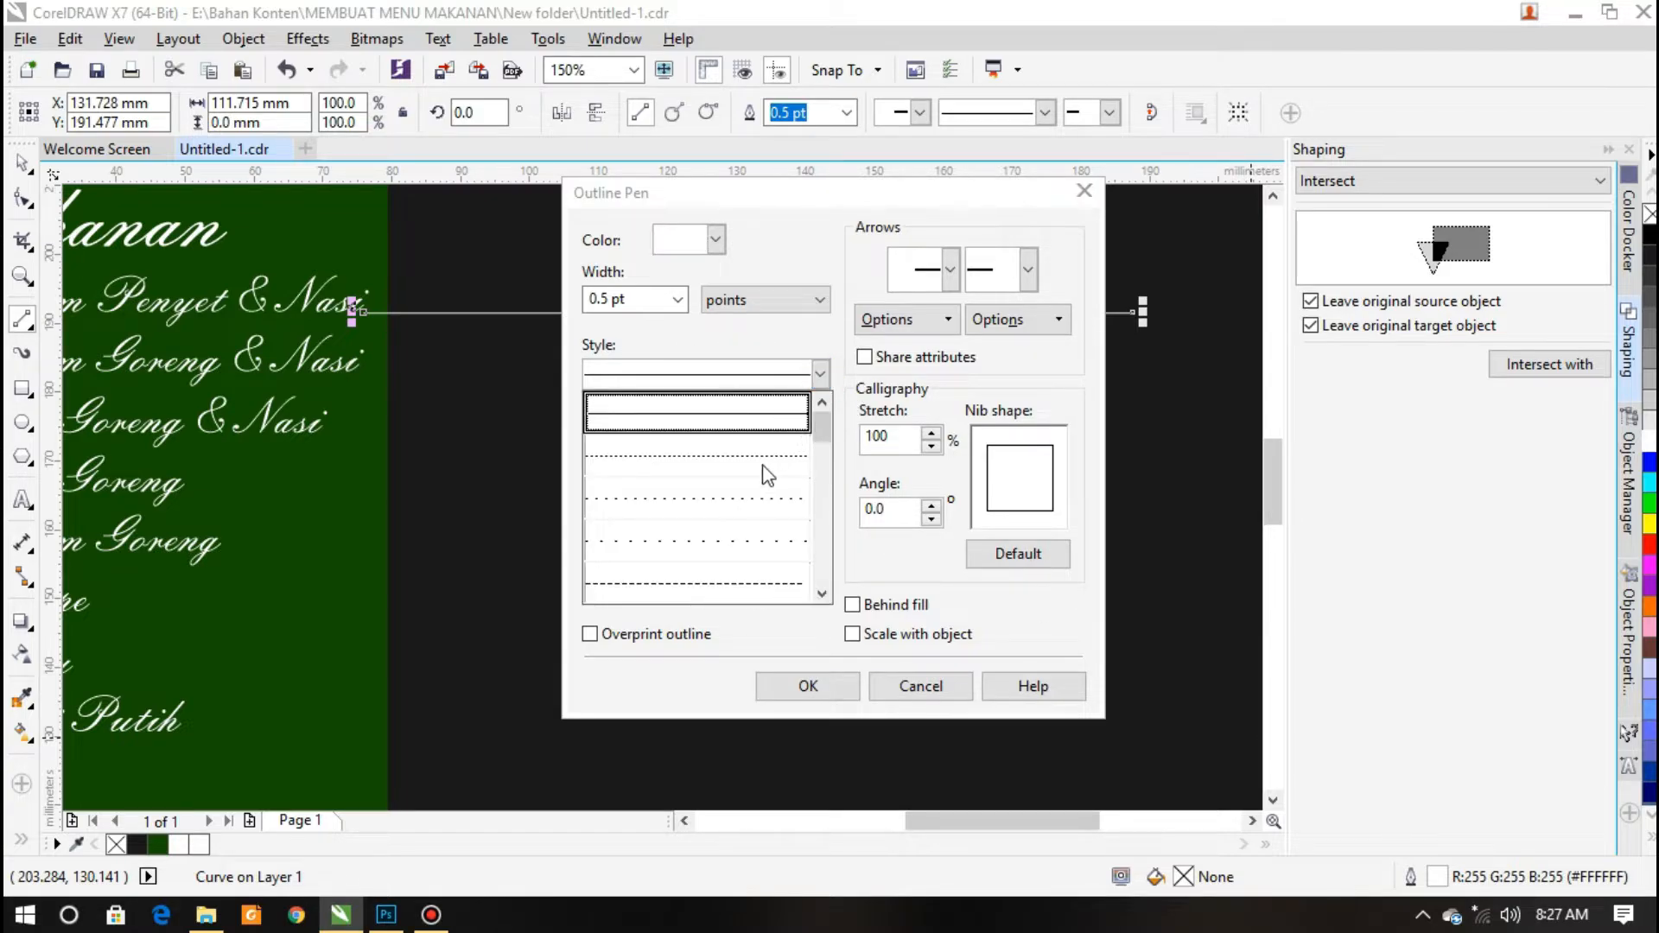
click(734, 497)
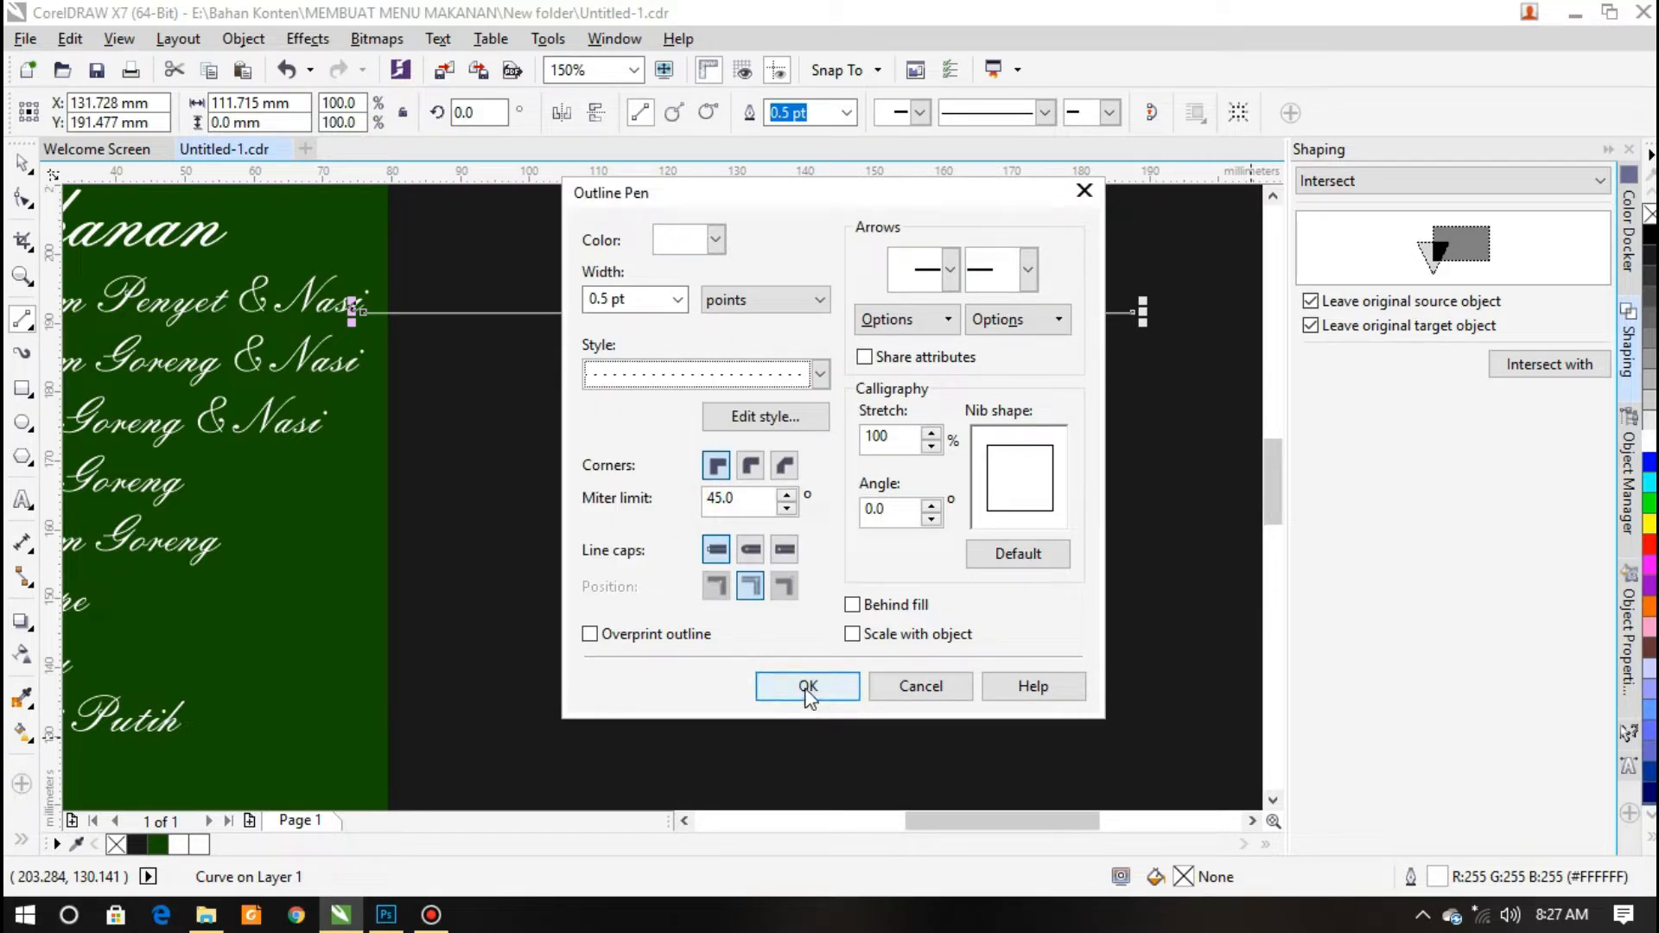
click(808, 686)
key(space)
Duplicate the dotted line down to the Ayam Goreng & Nasi, Lele Goreng & Nasi, Lele Goreng and Ayam Goreng items, fitting each line's start to its text
drag(497, 313, 364, 492)
right_click(497, 372)
right_click(390, 434)
right_click(363, 492)
click(367, 433)
drag(352, 431, 321, 432)
click(364, 492)
drag(351, 492, 220, 547)
right_click(262, 548)
Duplicate the dotted line down to the Tempe and Tahu items, stretching them to about 150 mm and 152 mm to meet the text
drag(359, 604, 430, 518)
drag(412, 461, 411, 520)
right_click(412, 520)
drag(289, 520, 161, 521)
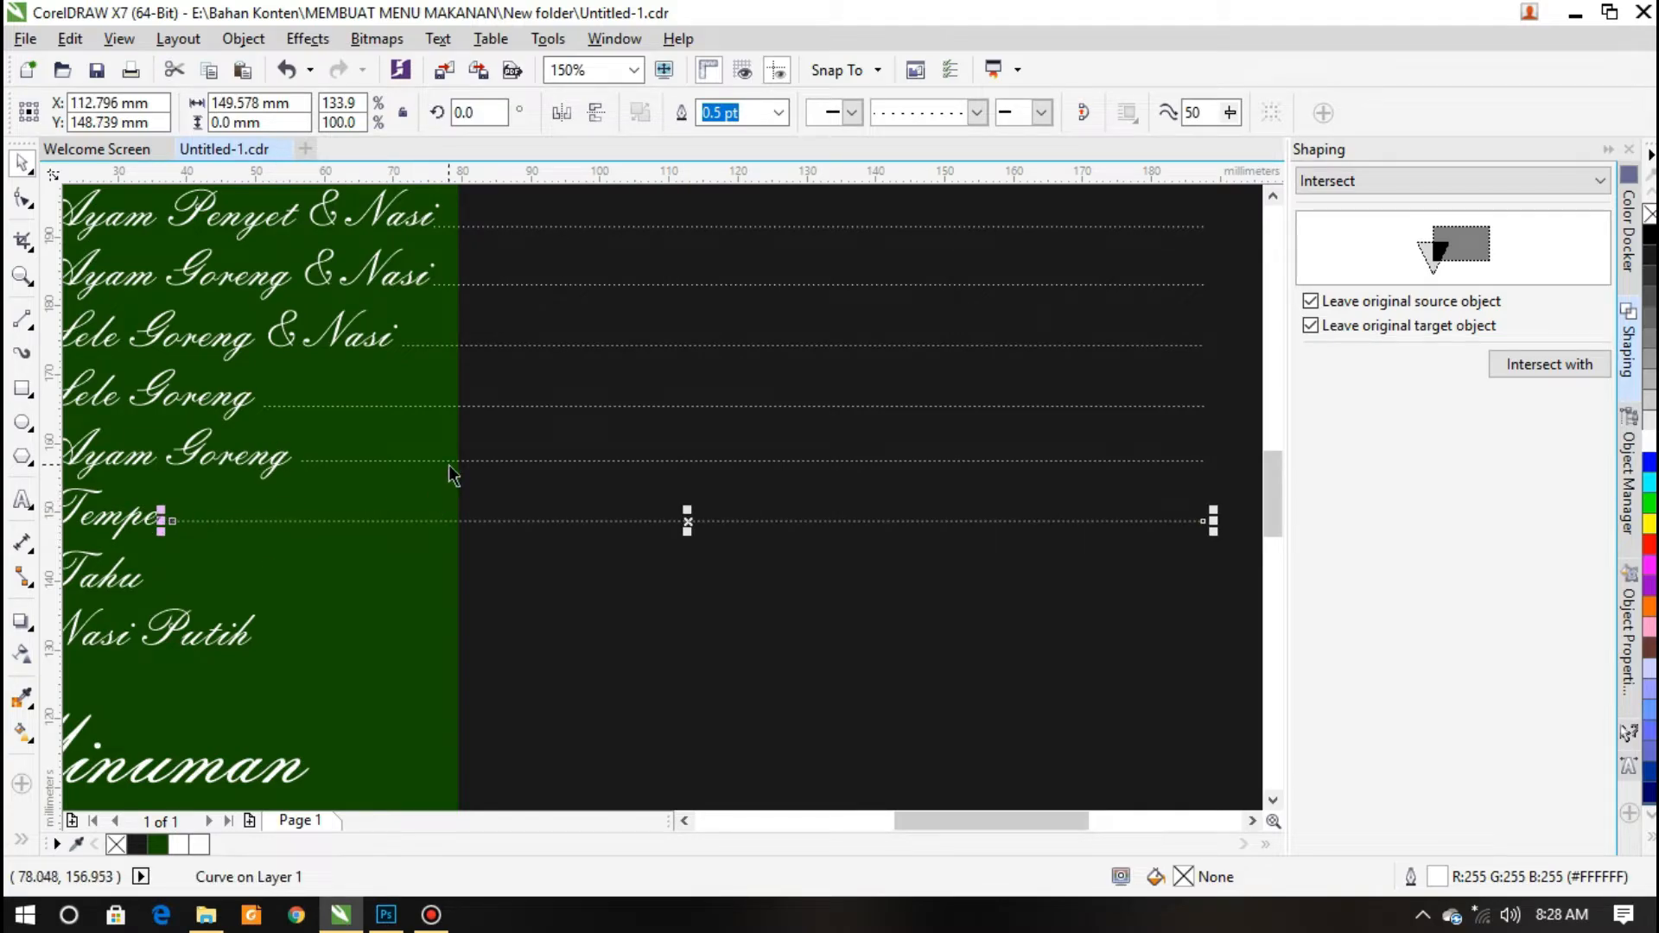
drag(416, 521, 414, 584)
right_click(414, 584)
drag(161, 584, 143, 584)
Copy the dotted line to the Nasi Putih and Teh Tawar items, making the Teh Tawar line about 137 mm long
drag(304, 594, 342, 590)
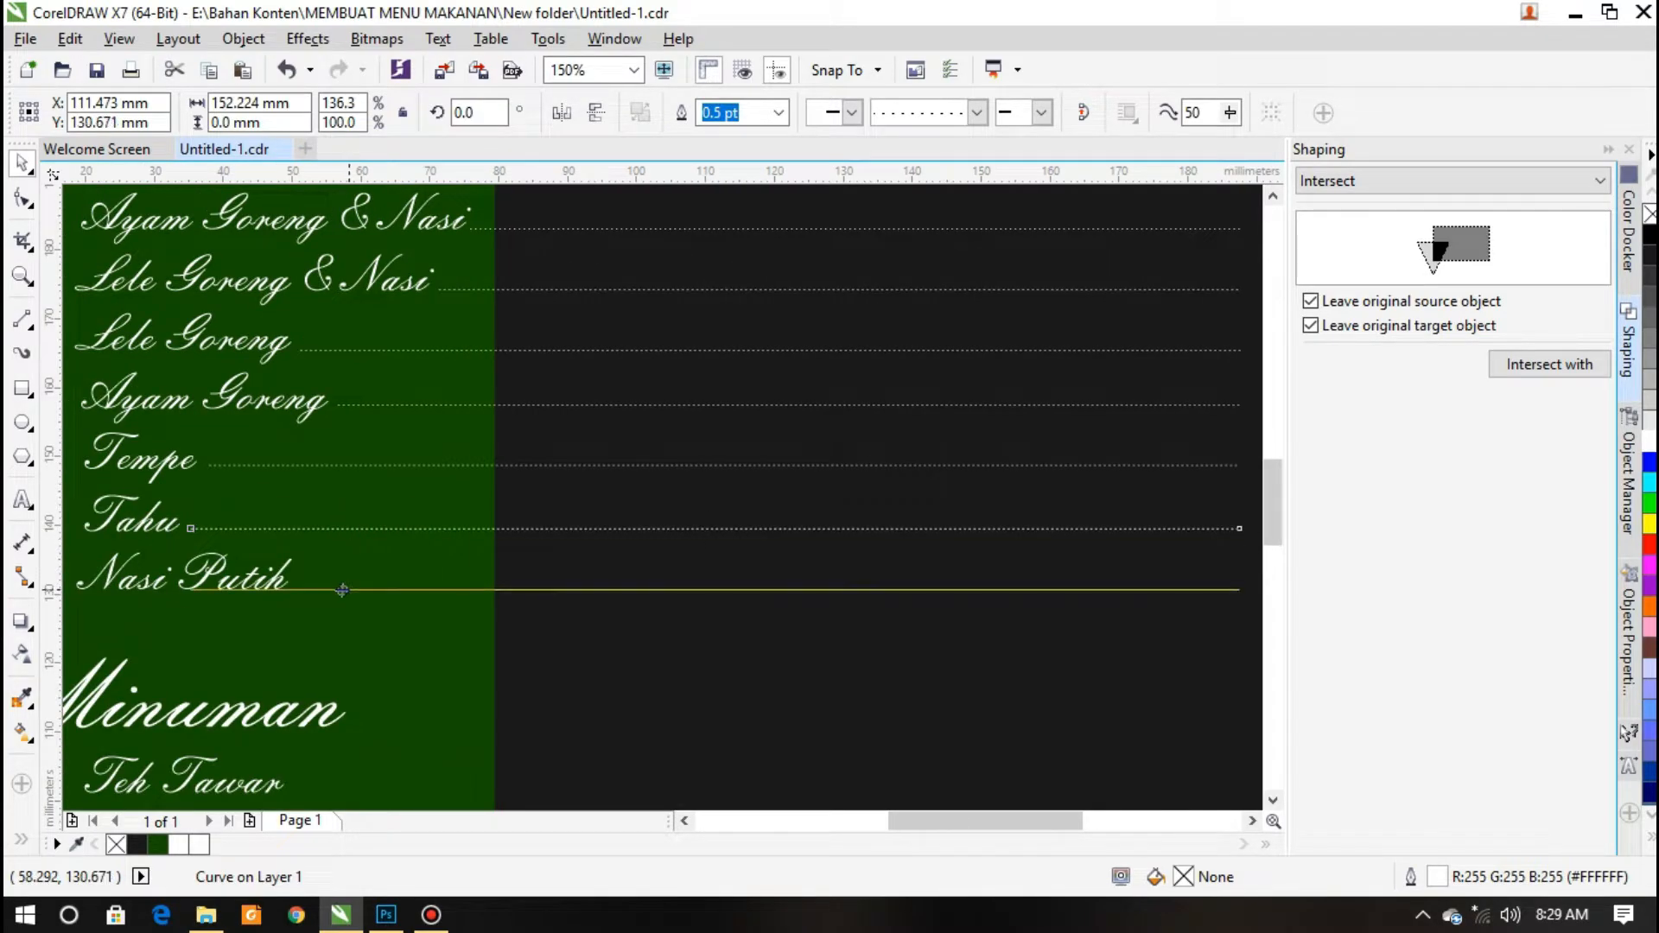
right_click(343, 591)
scroll(660, 463, down, 2)
scroll(407, 563, up, 4)
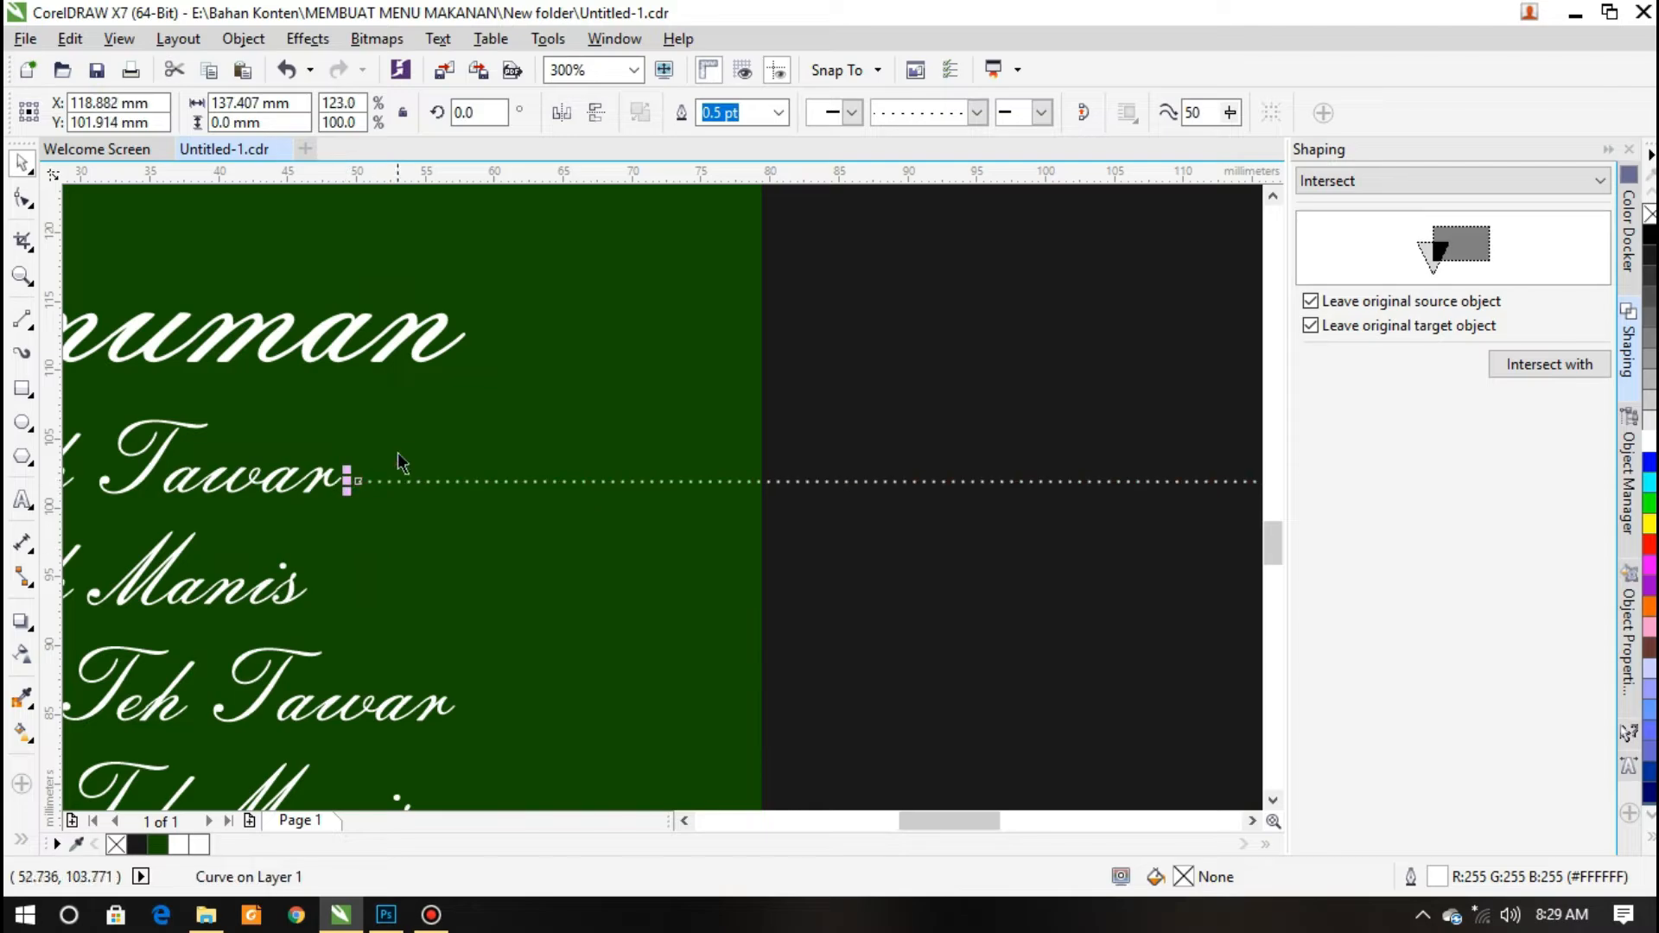
Duplicate the dotted line down to the Teh Manis, Es Teh Tawar and Es Teh Manis items, fitting each start to its text
right_click(357, 596)
click(344, 596)
drag(357, 480, 310, 597)
click(360, 596)
drag(514, 556, 518, 514)
drag(310, 514, 465, 535)
scroll(510, 382, down, 1)
right_click(497, 504)
drag(494, 449, 453, 516)
scroll(479, 501, up, 1)
scroll(432, 508, down, 2)
Copy the Tahu text to the far end of the Ayam Penyet & Nasi leader line and align it there
click(1074, 369)
drag(955, 260, 901, 402)
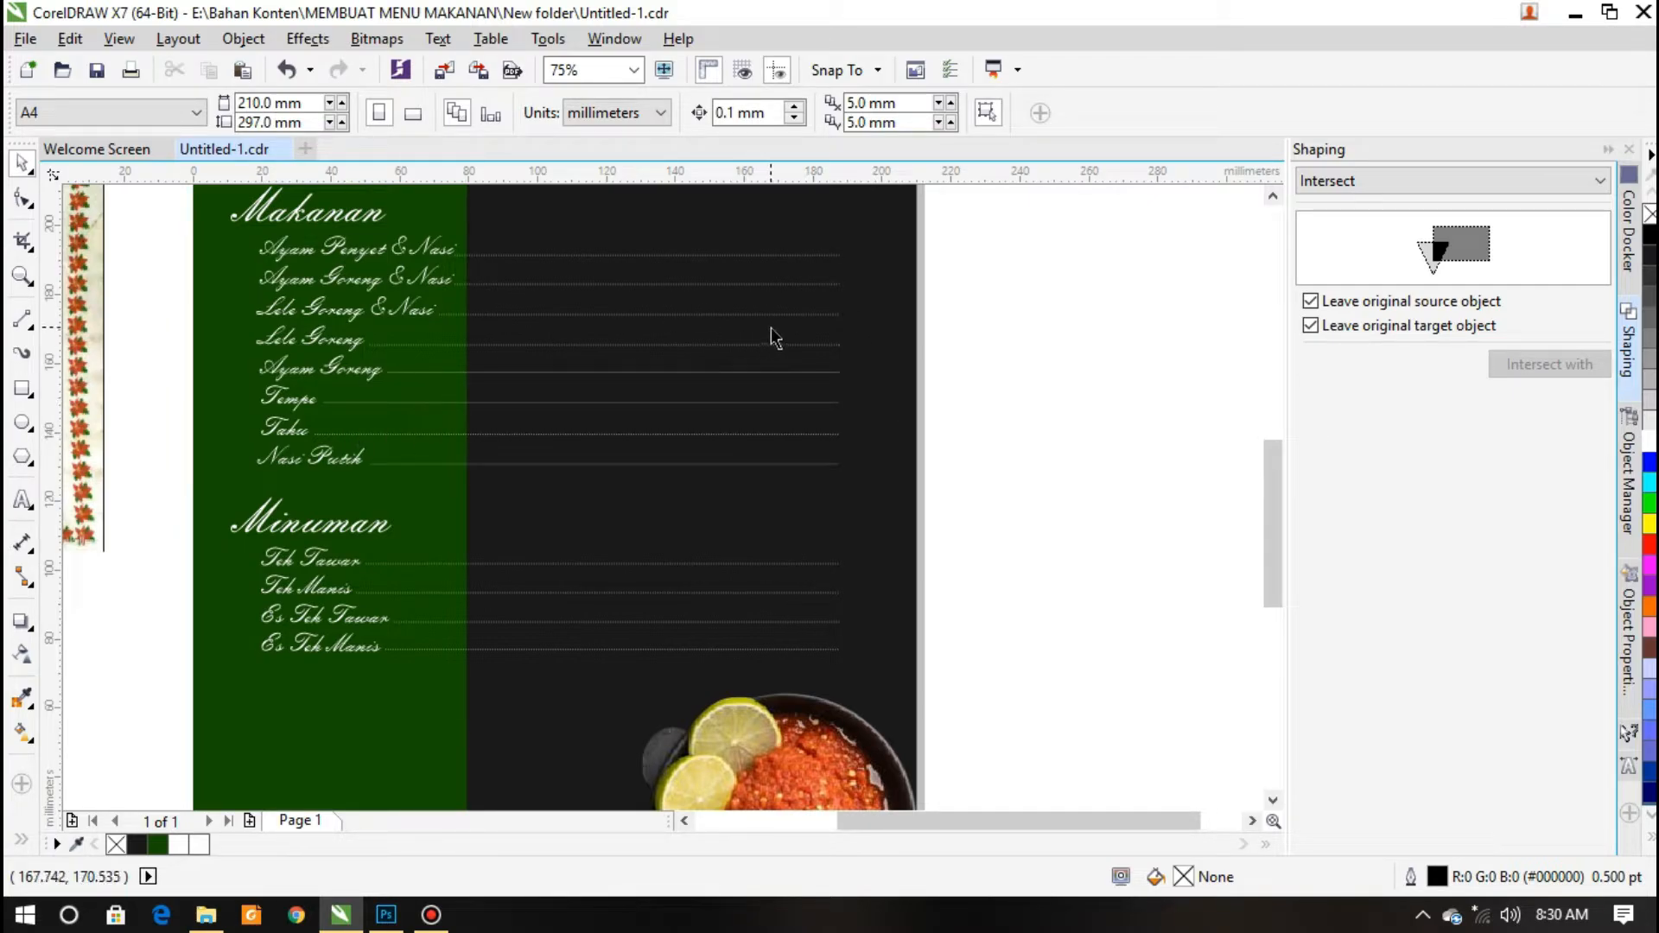
click(288, 430)
drag(288, 429, 847, 254)
right_click(847, 253)
scroll(855, 253, up, 2)
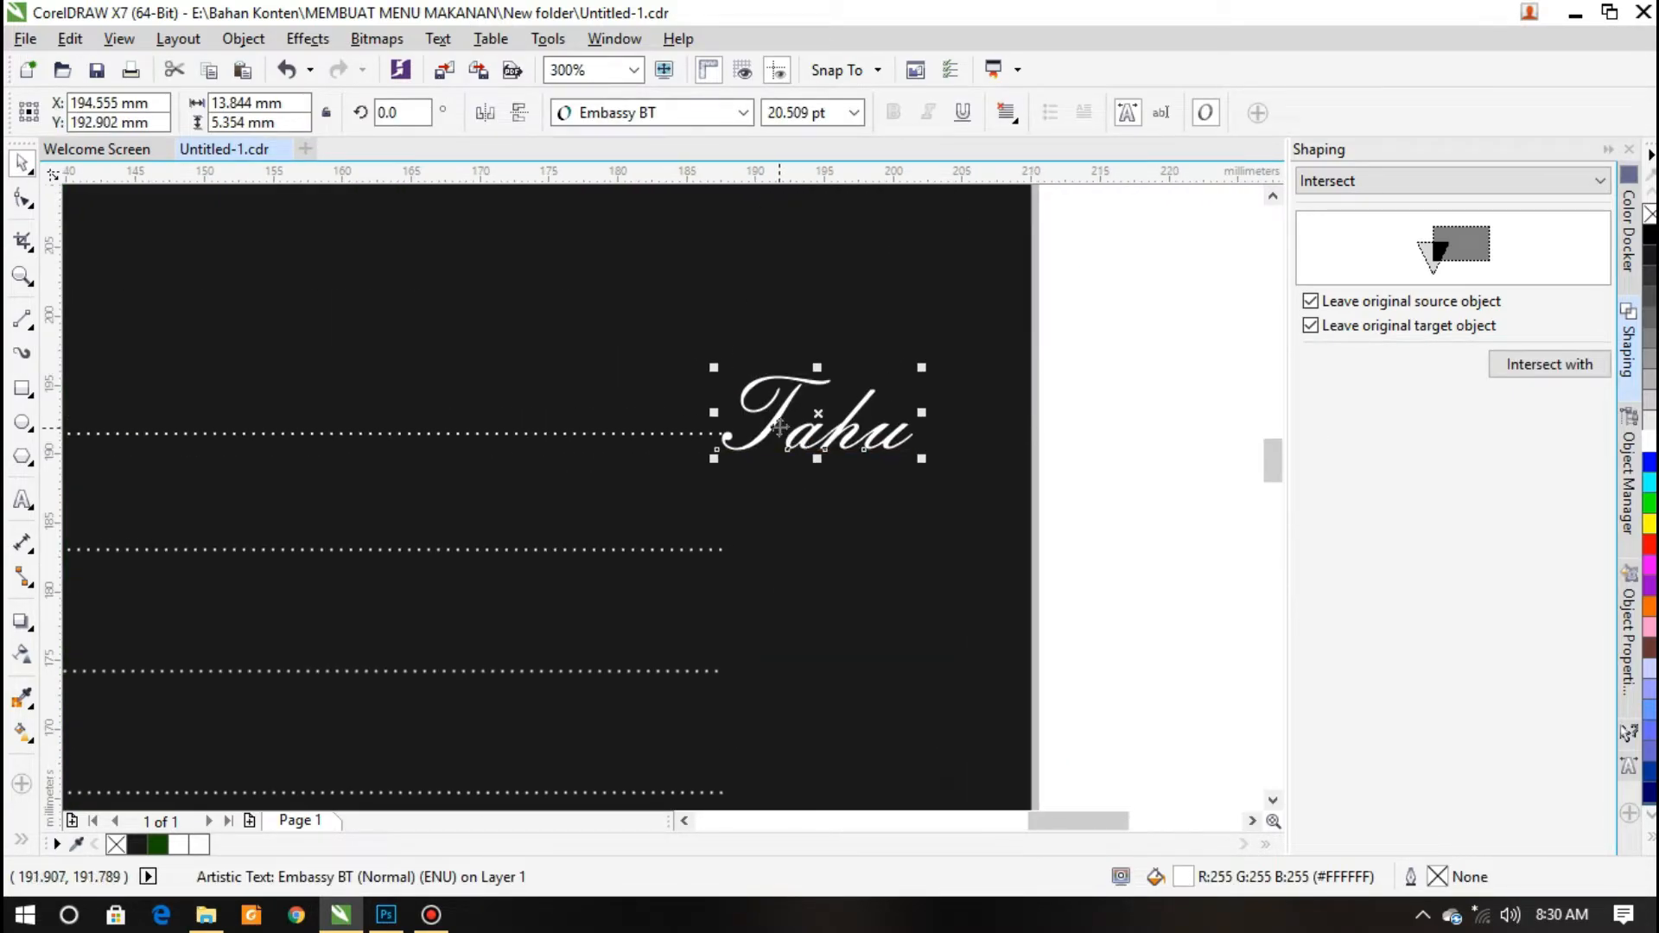
drag(772, 429, 782, 426)
Replace the copied text at the end of the first leader line with the price 16
click(23, 500)
text(40)
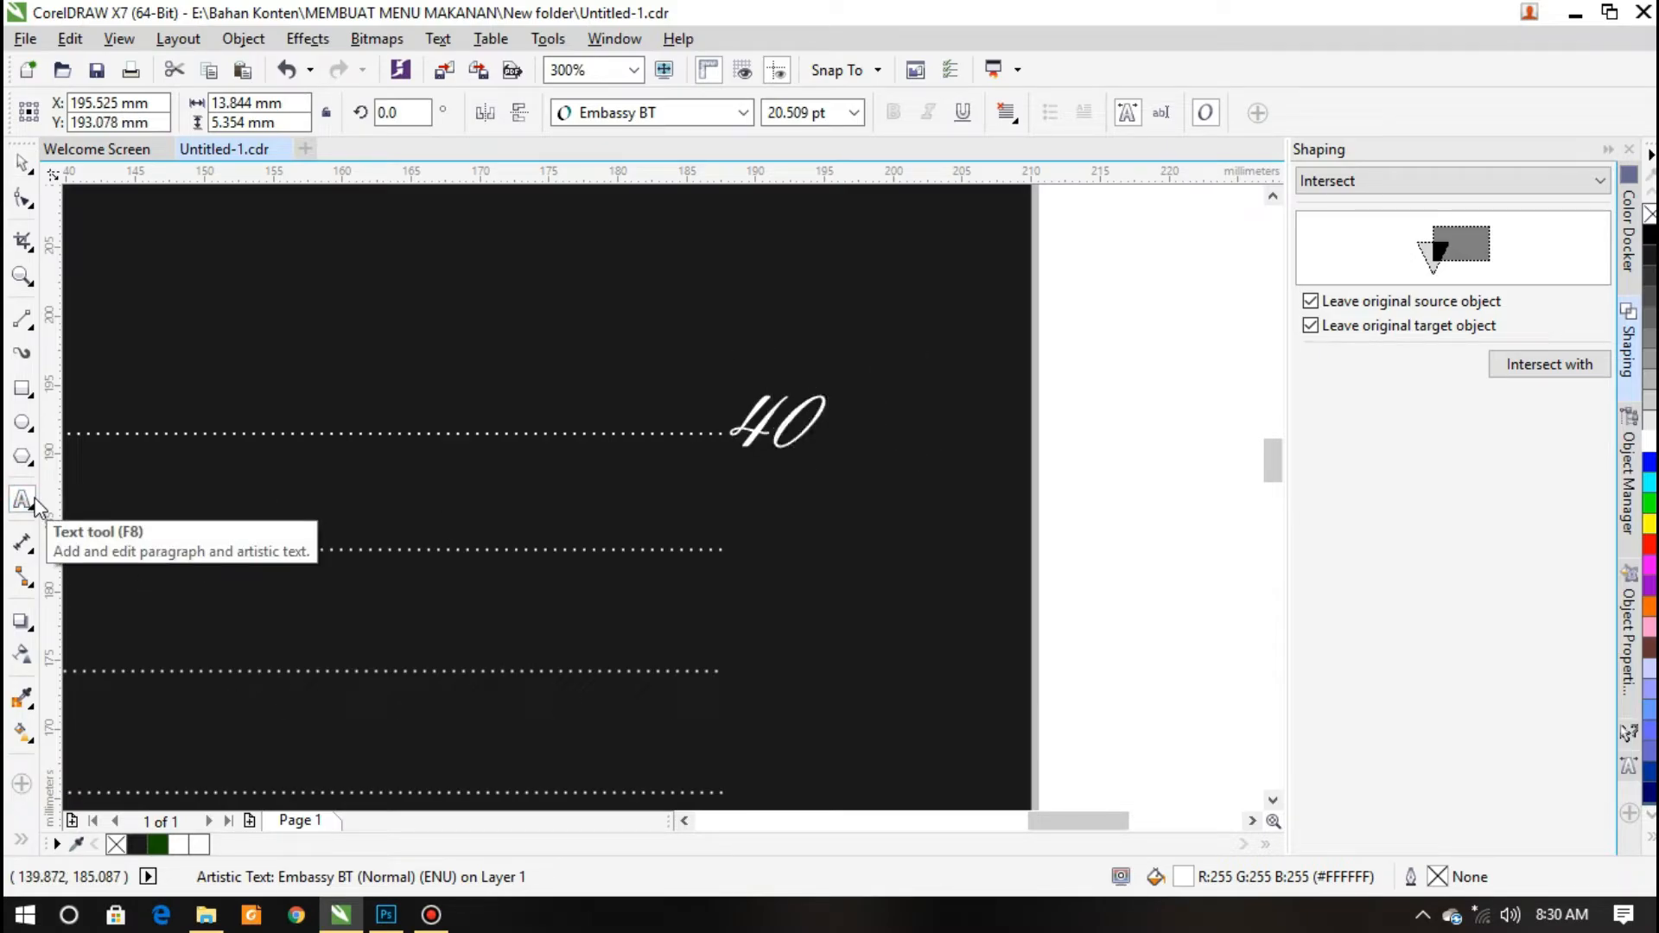
scroll(508, 523, down, 1)
key(BackSpace)
key(BackSpace)
scroll(796, 537, down, 2)
scroll(329, 478, up, 2)
scroll(644, 516, down, 2)
scroll(1089, 603, up, 2)
text(16)
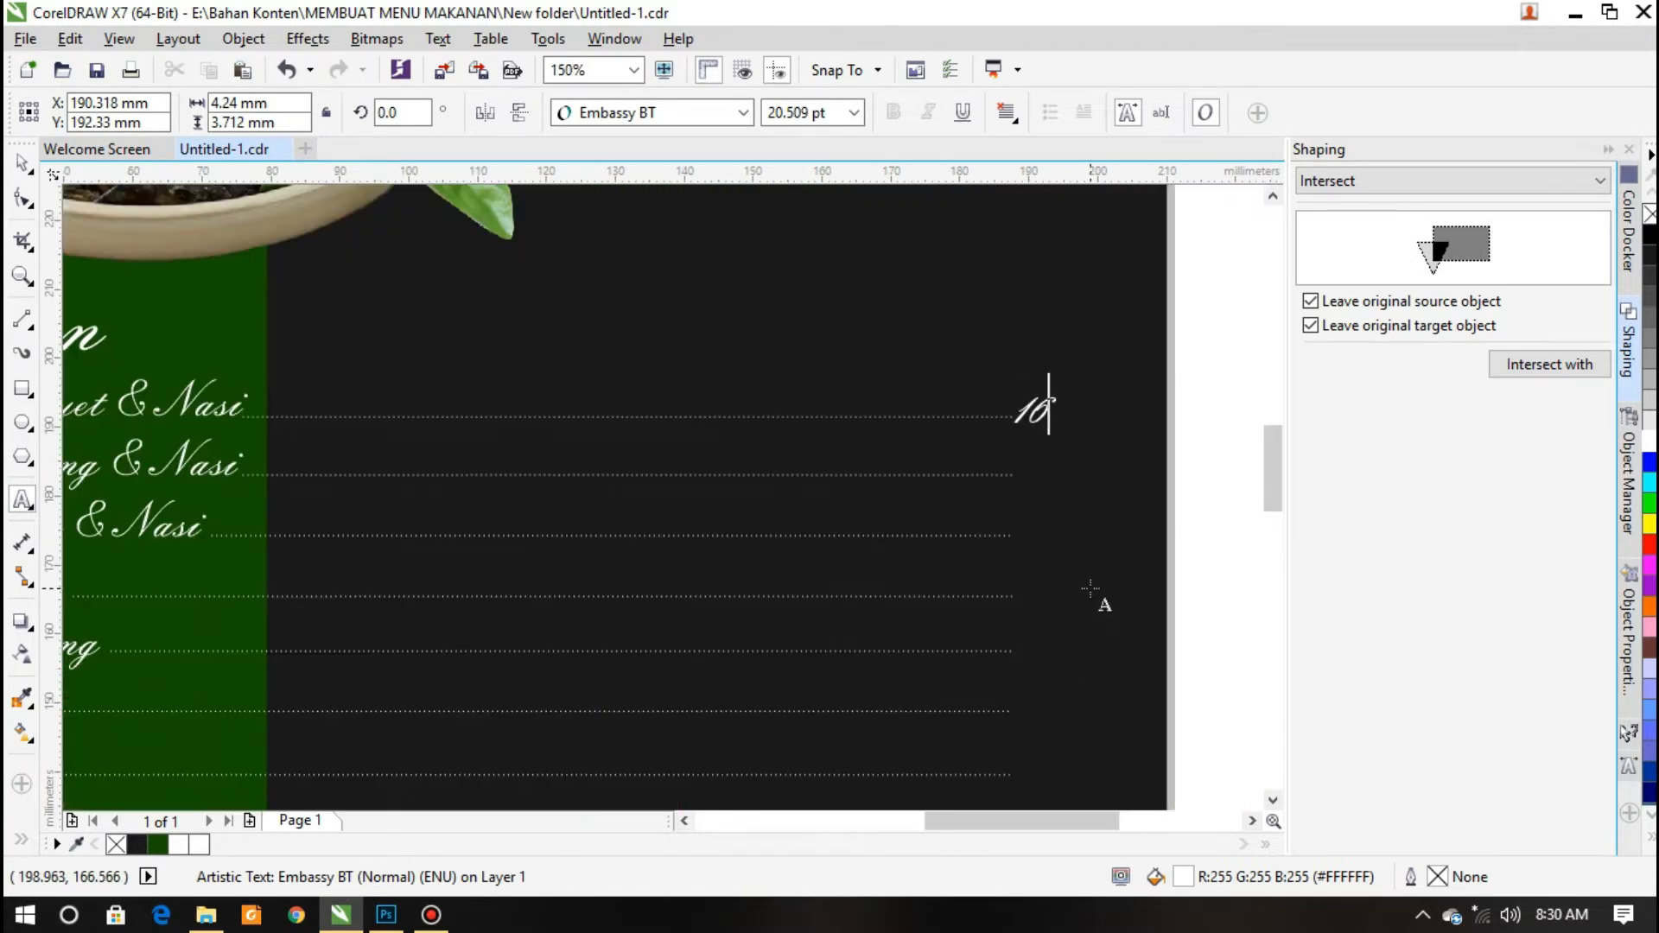
key(BackSpace)
scroll(1106, 450, up, 1)
click(22, 162)
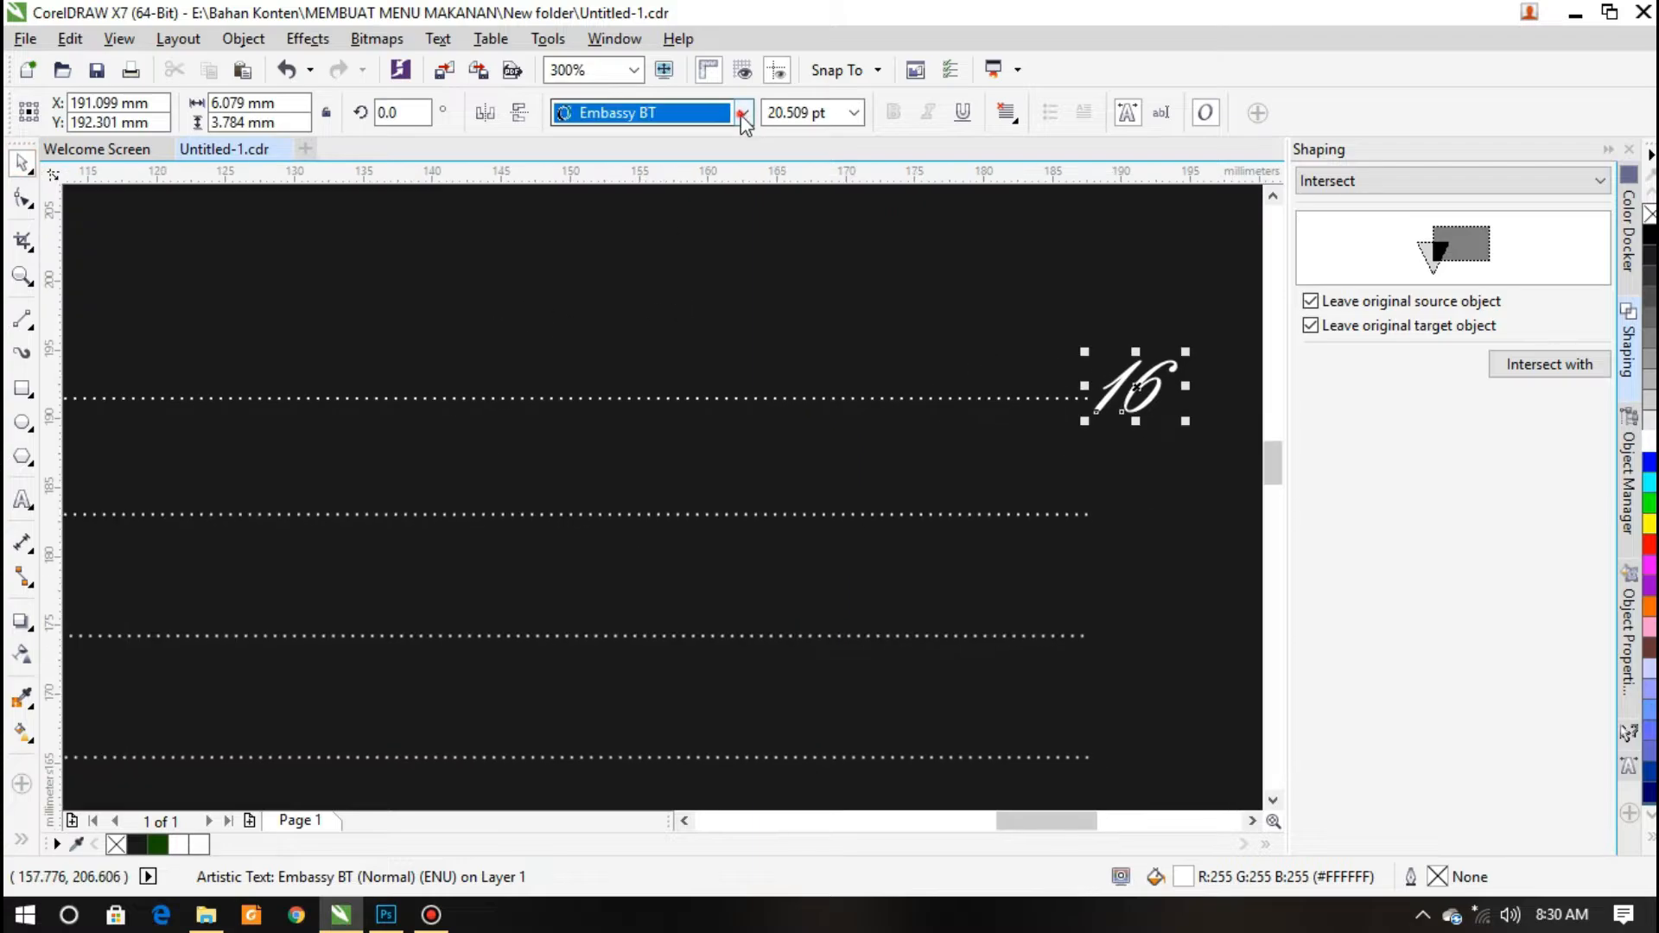
Restyle the price in Trebuchet MS at about 12.3 pt and append K so it reads 16K
click(742, 112)
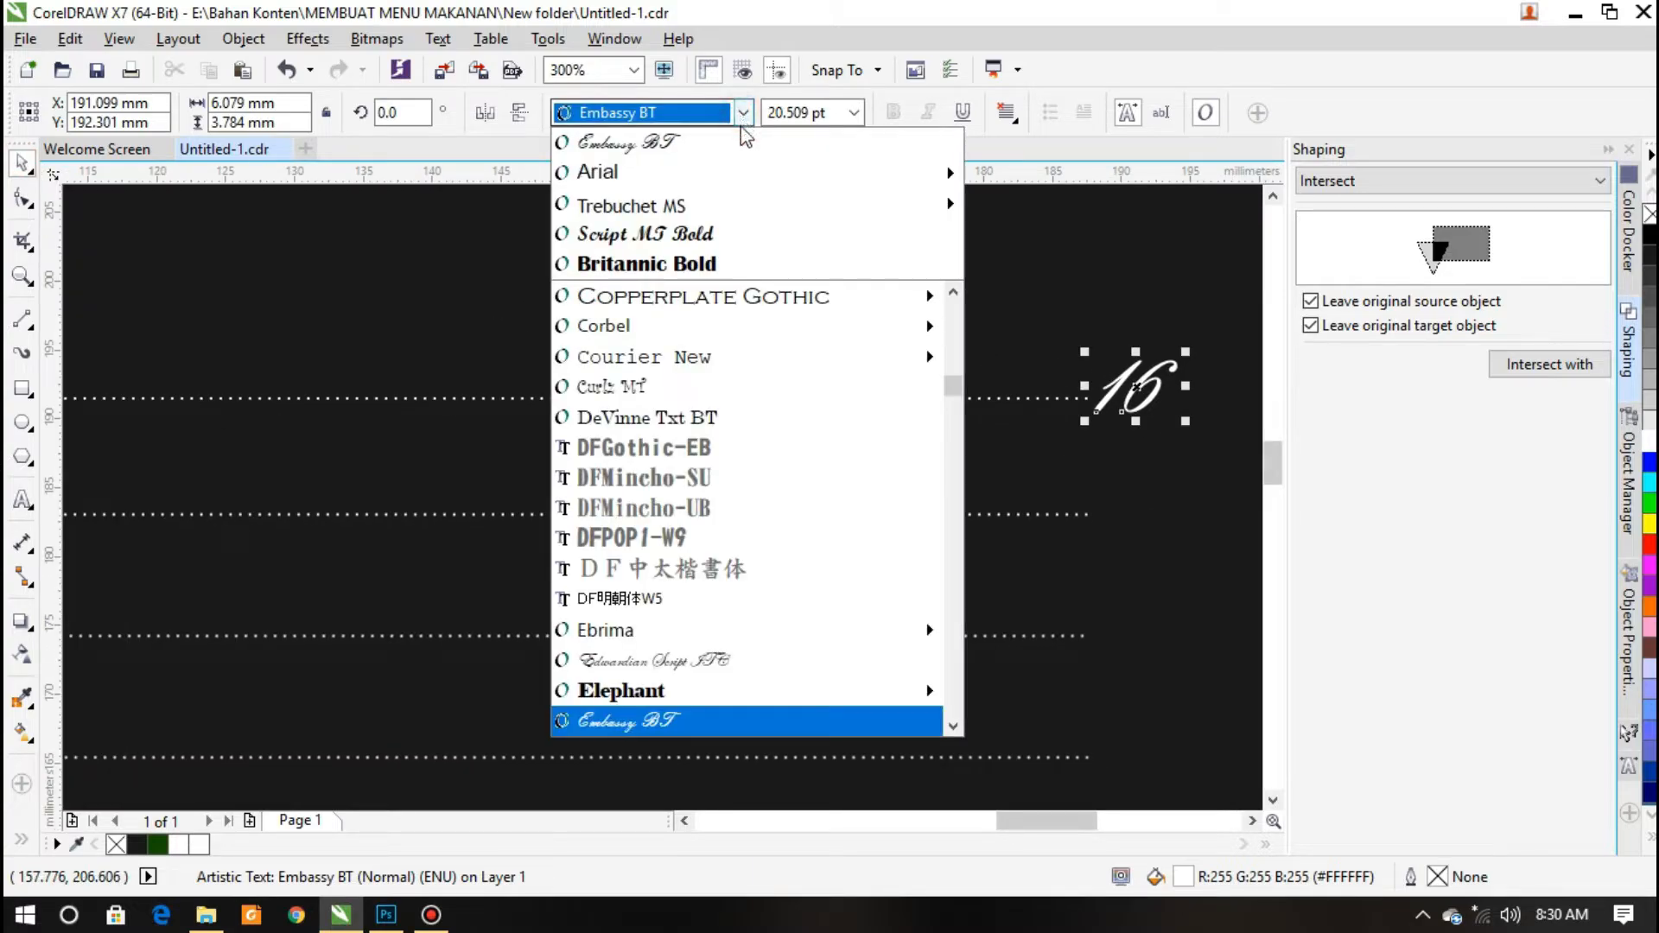
click(691, 209)
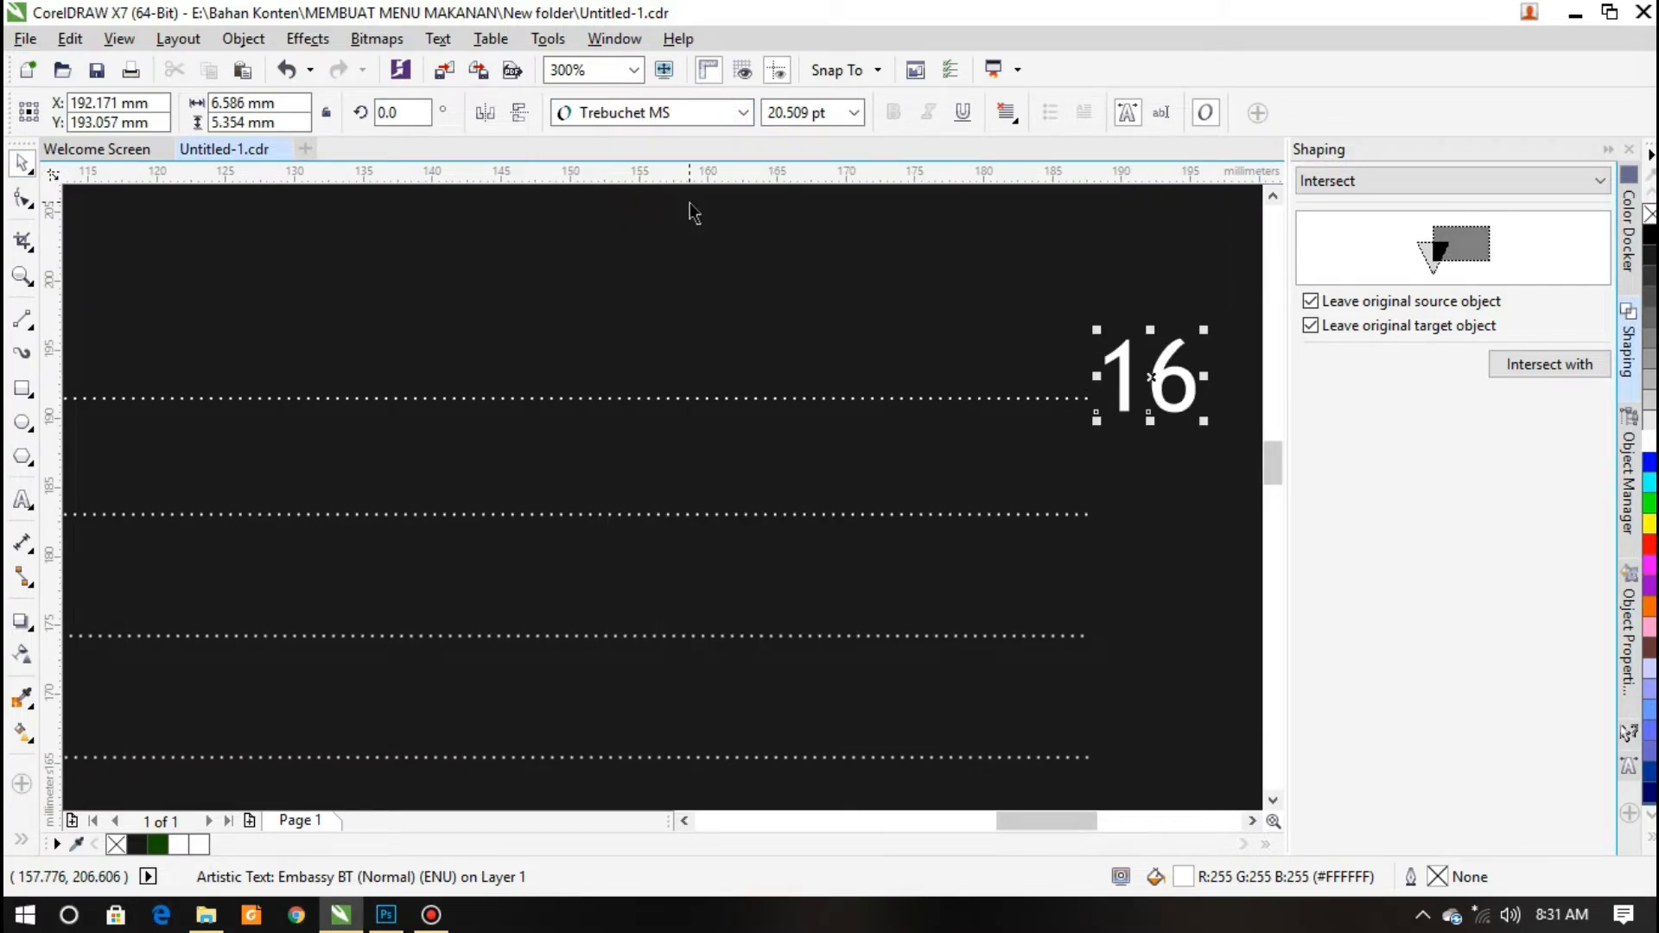
click(22, 500)
text(K)
scroll(1037, 428, down, 1)
key(ctrl+space)
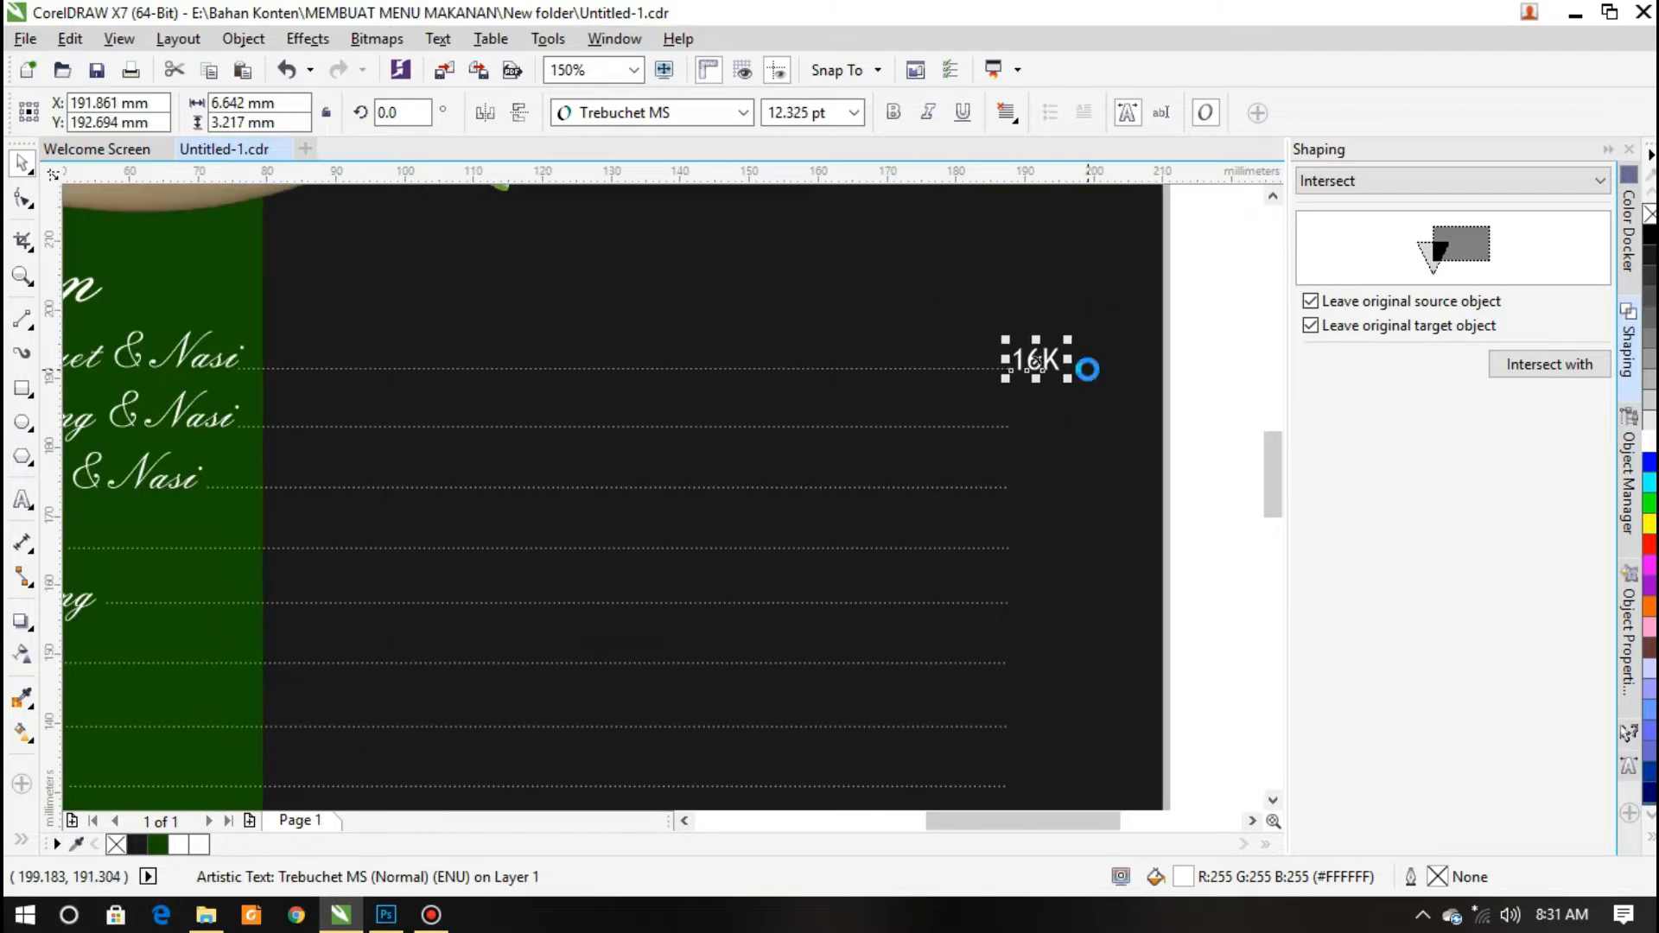
Duplicate the 16K price down to the second and third leader lines and change the third one to 14K
scroll(1033, 418, down, 1)
scroll(963, 493, up, 2)
click(1011, 370)
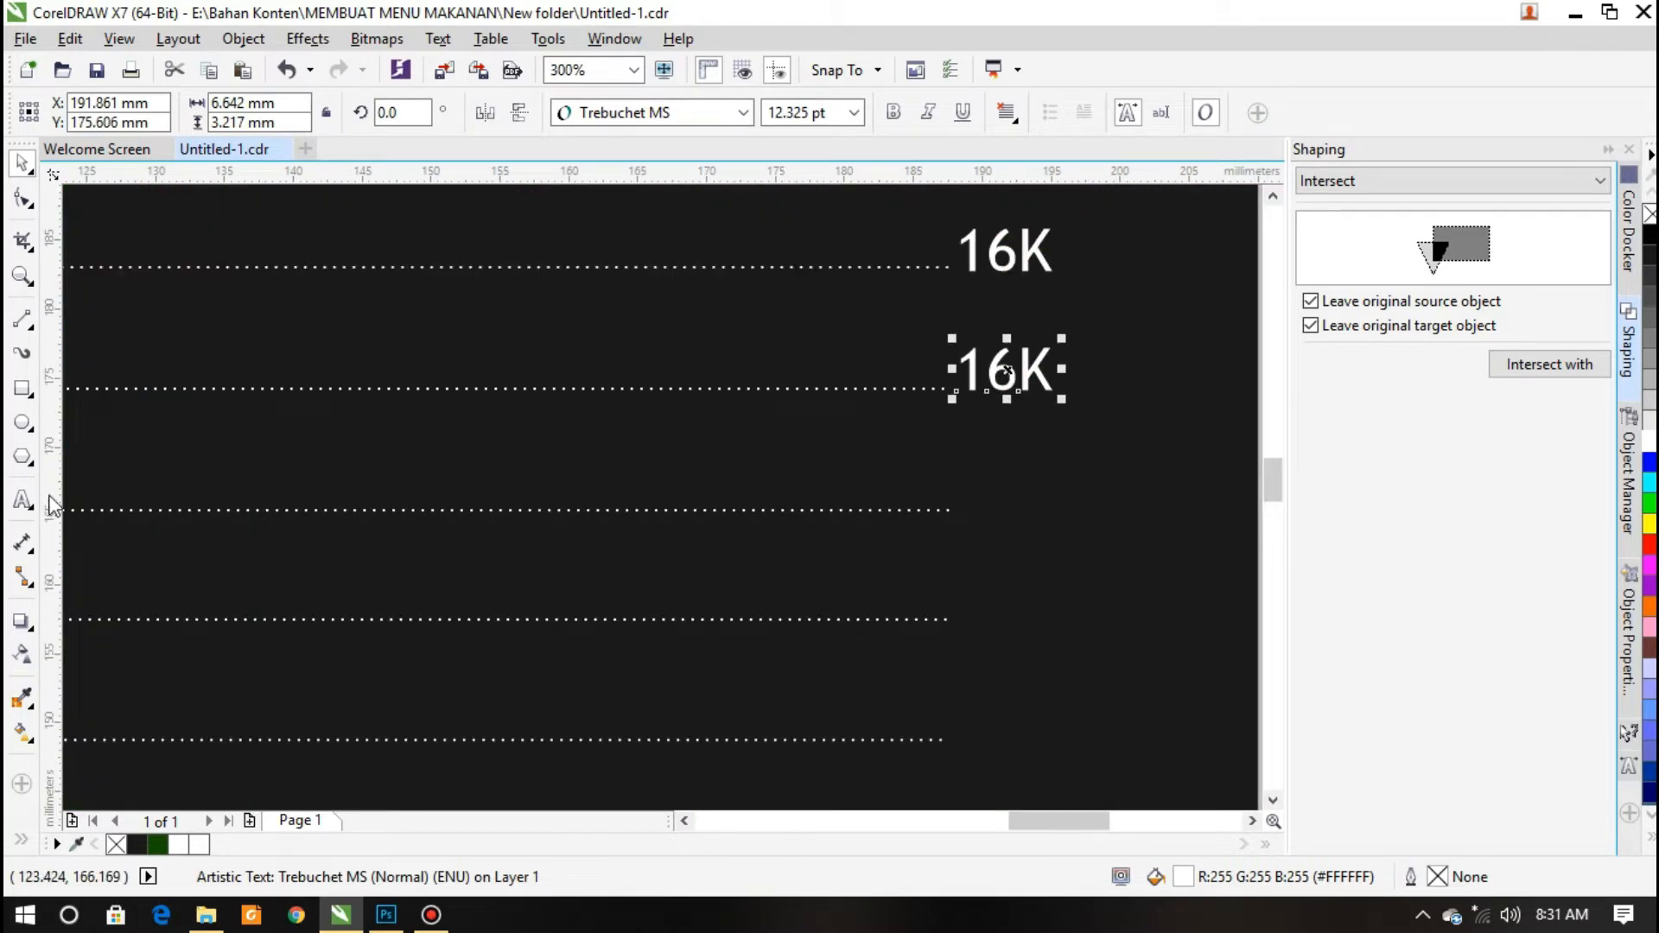
double_click(1018, 370)
key(BackSpace)
text(4)
scroll(1013, 372, down, 2)
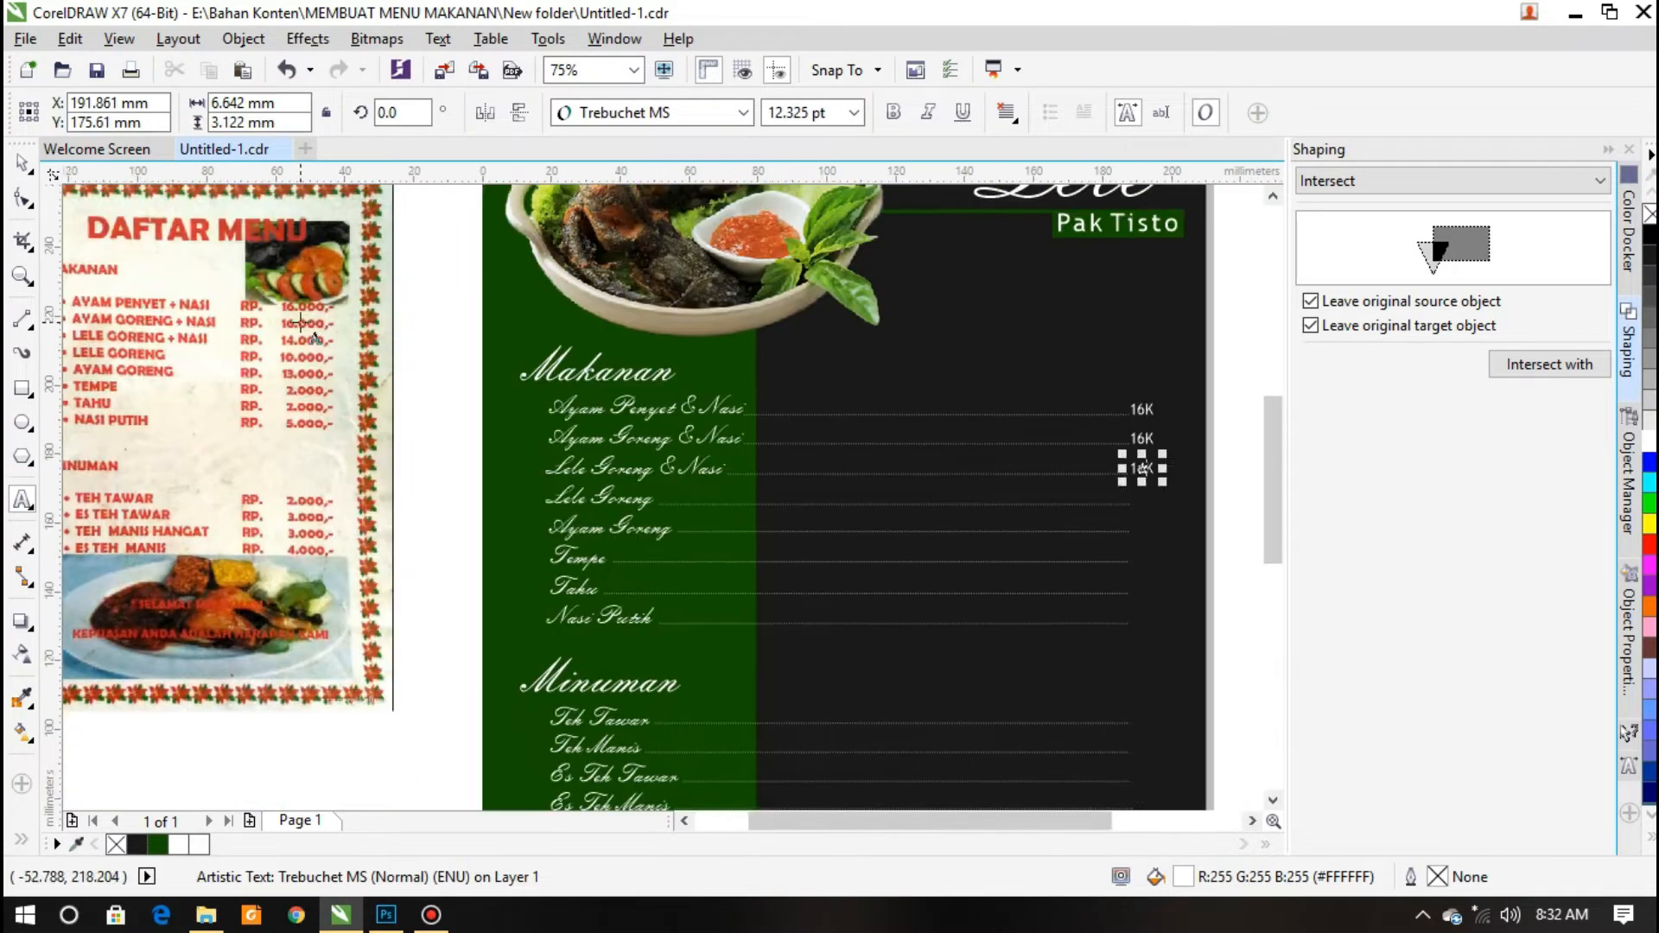
Duplicate the 14K price straight down to the end of the Lele Goreng leader line
scroll(316, 359, up, 1)
scroll(316, 359, down, 1)
scroll(777, 484, right, 2)
scroll(778, 484, left, 2)
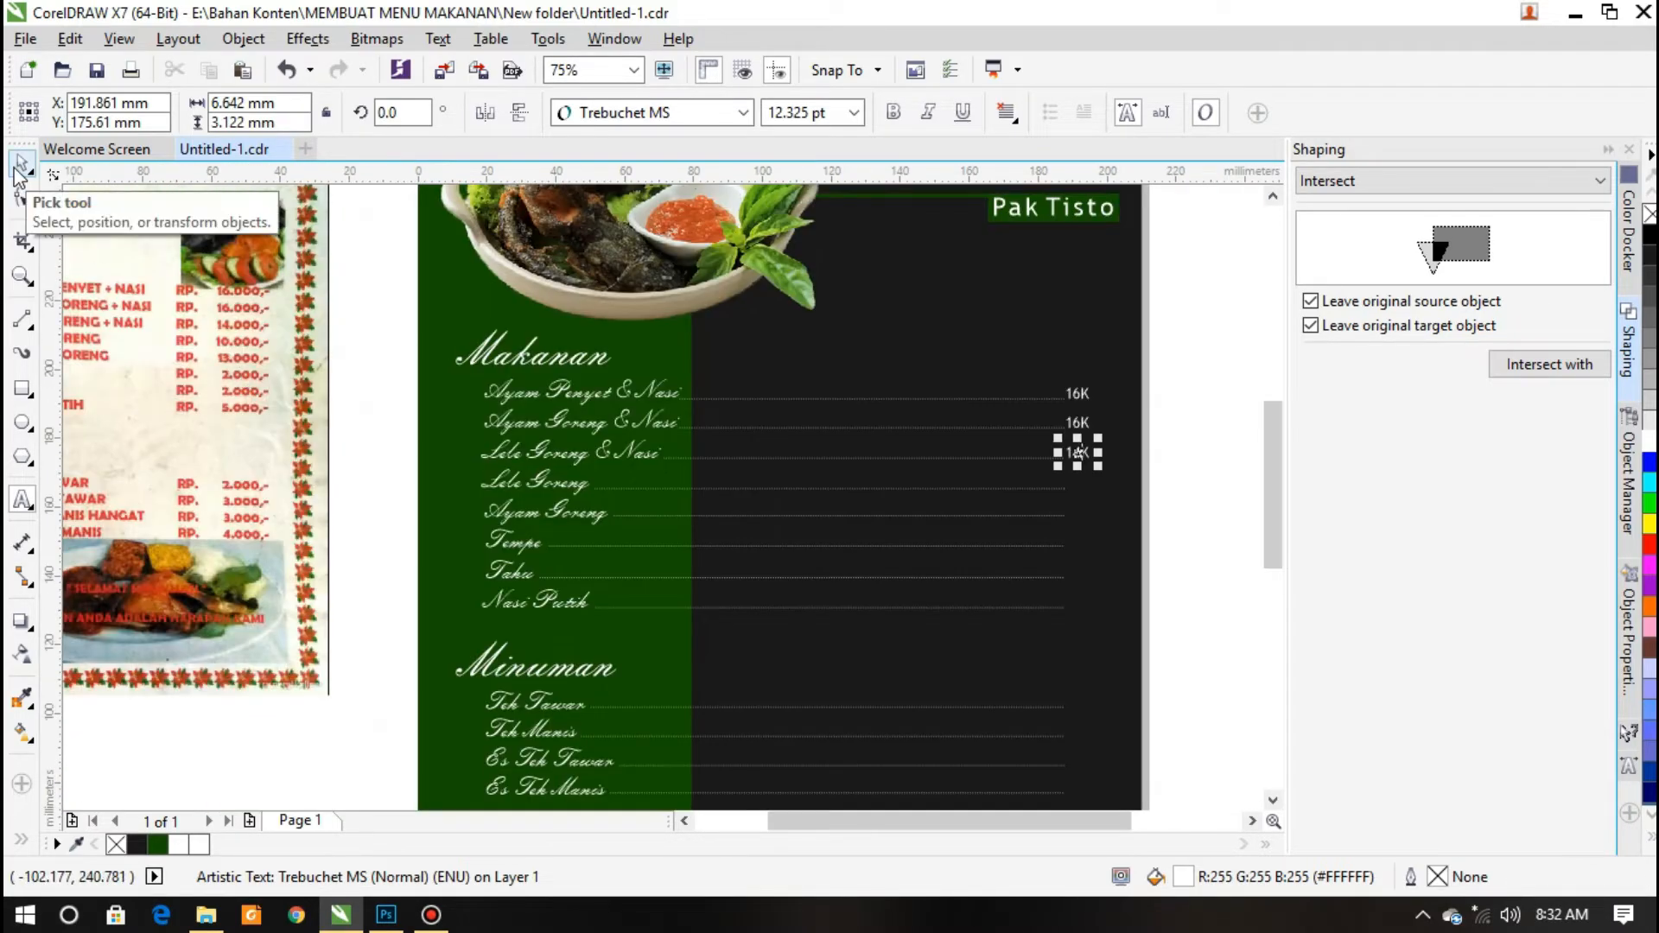
click(21, 162)
click(1179, 428)
click(1077, 454)
drag(690, 467, 844, 515)
drag(981, 512, 947, 497)
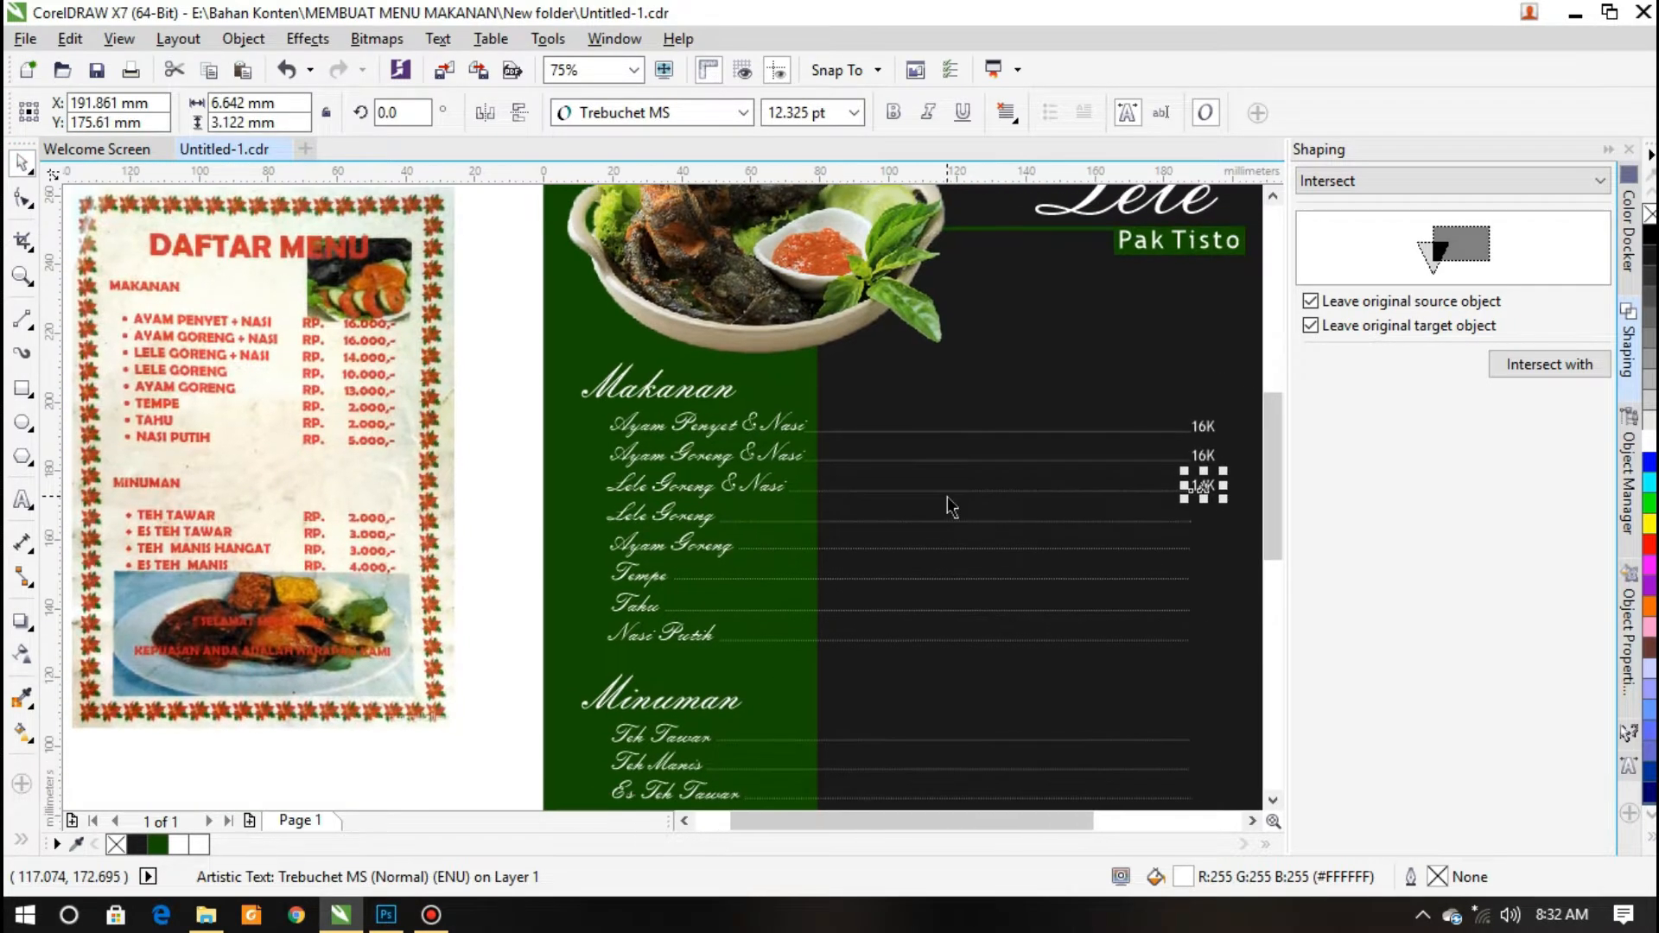
scroll(1189, 497, up, 1)
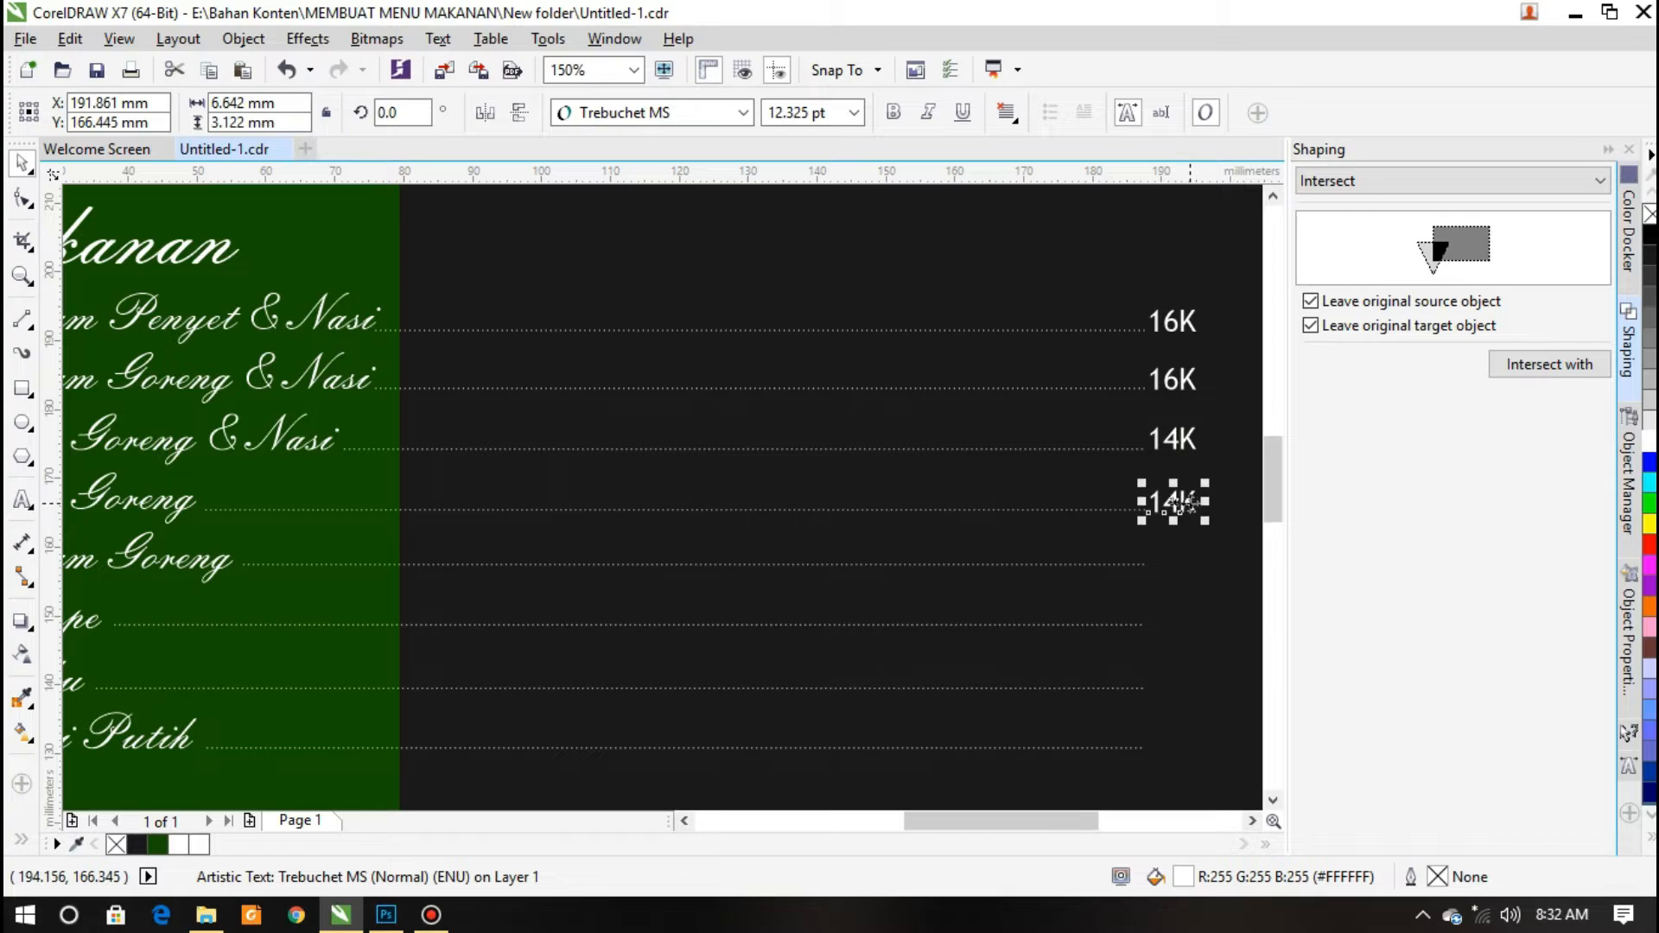
Change the Lele Goreng price to 10 K, with a space before the K in all four prices
scroll(1184, 503, down, 1)
scroll(899, 523, up, 1)
double_click(1070, 516)
key(BackSpace)
text(0)
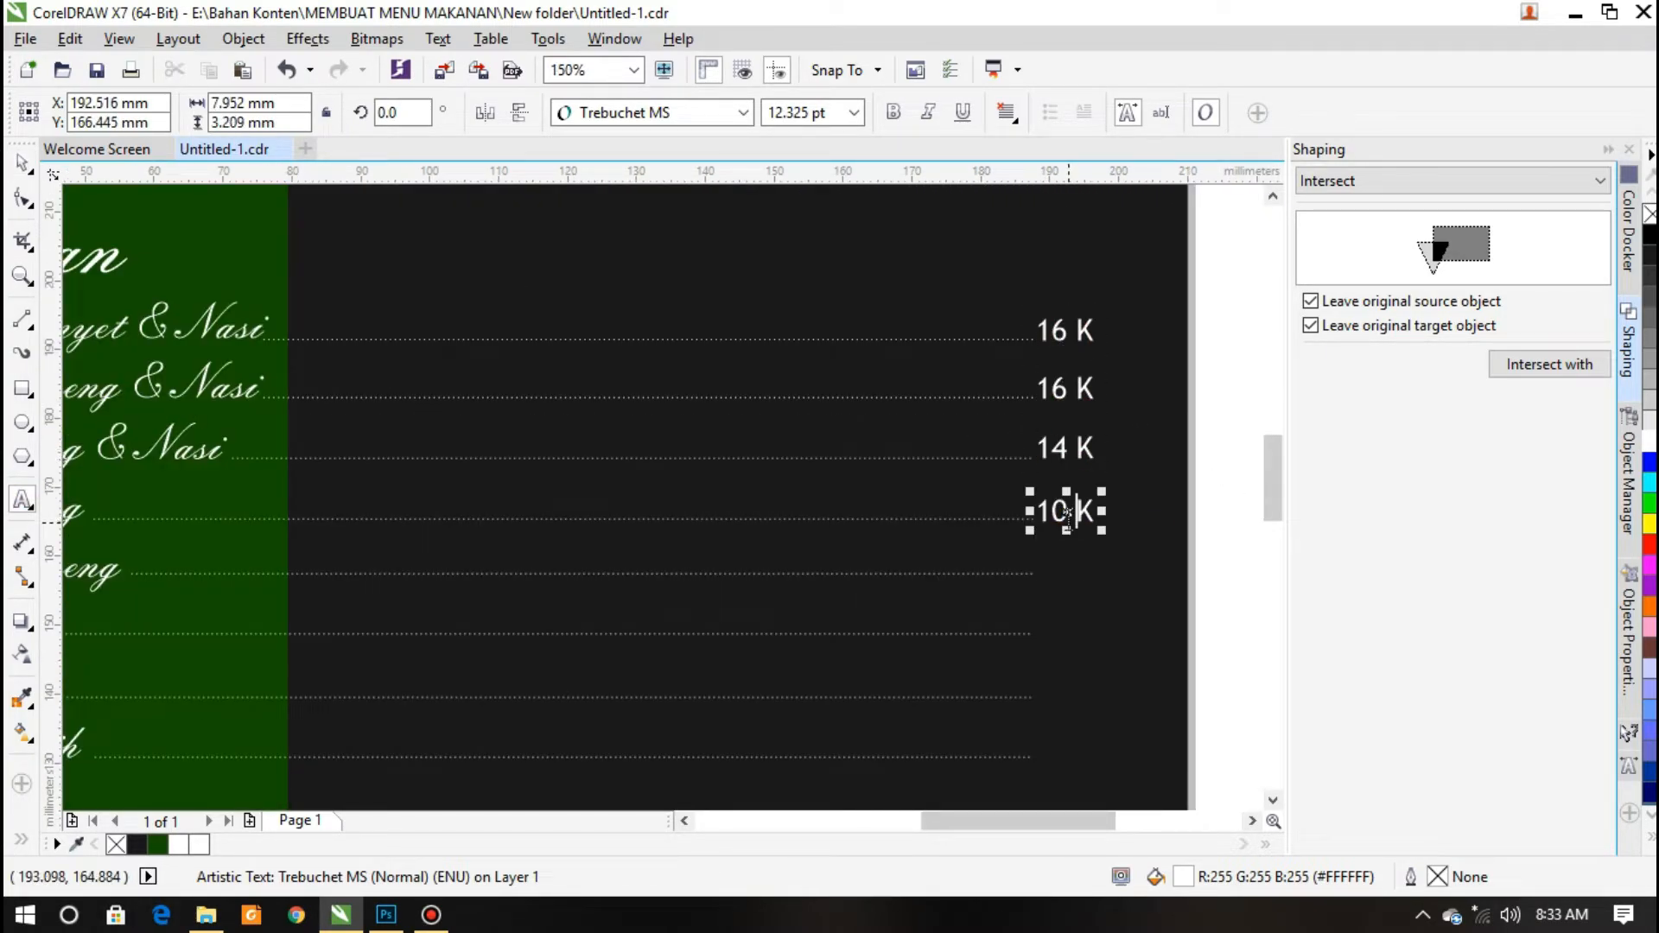
scroll(1078, 510, down, 1)
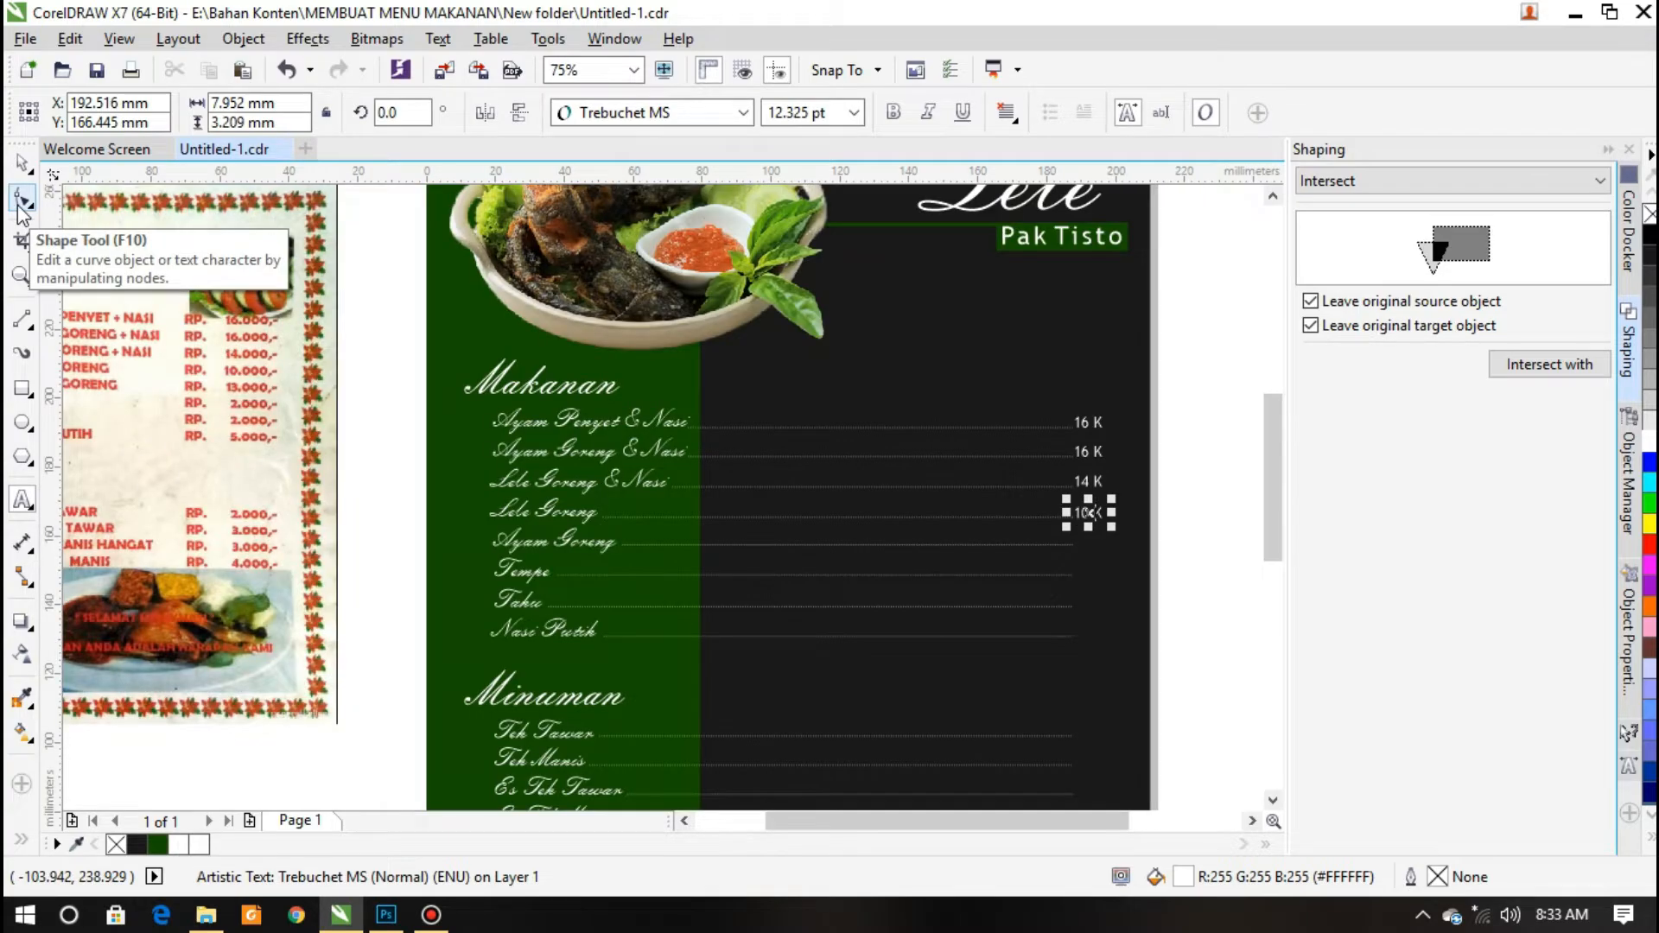
Duplicate the 10 K price down to the Ayam Goreng leader line and change the copy to 13 K
click(23, 165)
scroll(877, 535, down, 1)
scroll(574, 493, up, 1)
scroll(574, 493, down, 1)
scroll(952, 561, up, 2)
drag(1081, 413, 1082, 471)
right_click(1083, 471)
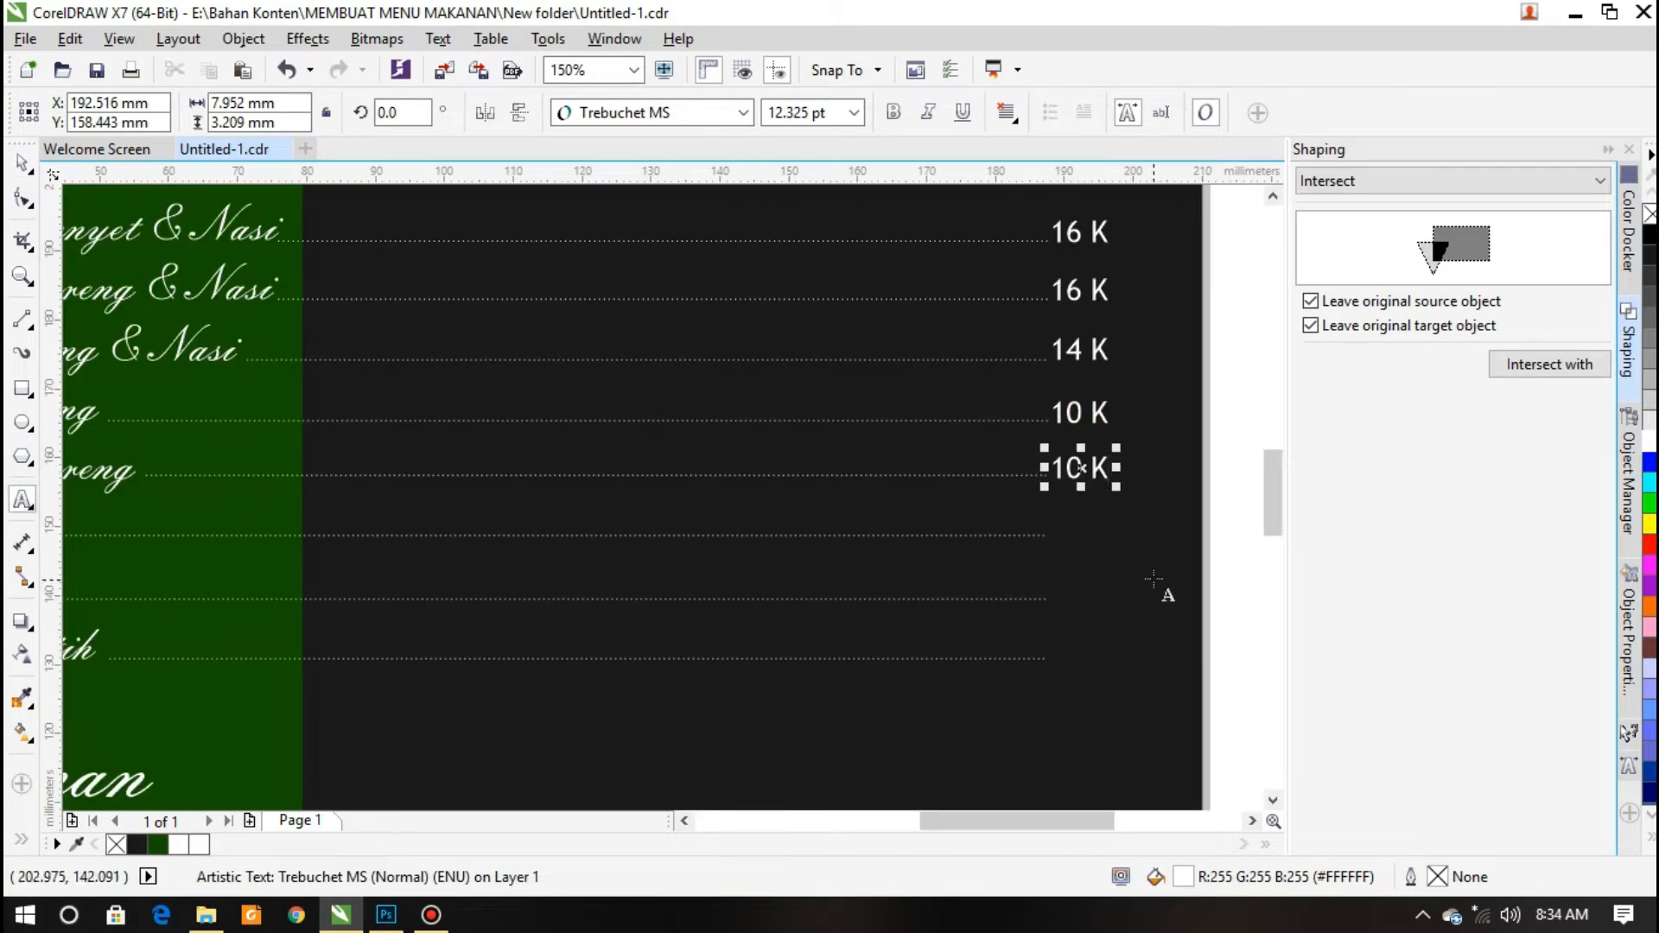
key(BackSpace)
text(3)
scroll(743, 518, down, 1)
Duplicate the 13 K price down to the Tempe leader line and change the copy to 3 K
click(22, 164)
scroll(919, 507, up, 1)
drag(912, 472, 913, 530)
right_click(912, 529)
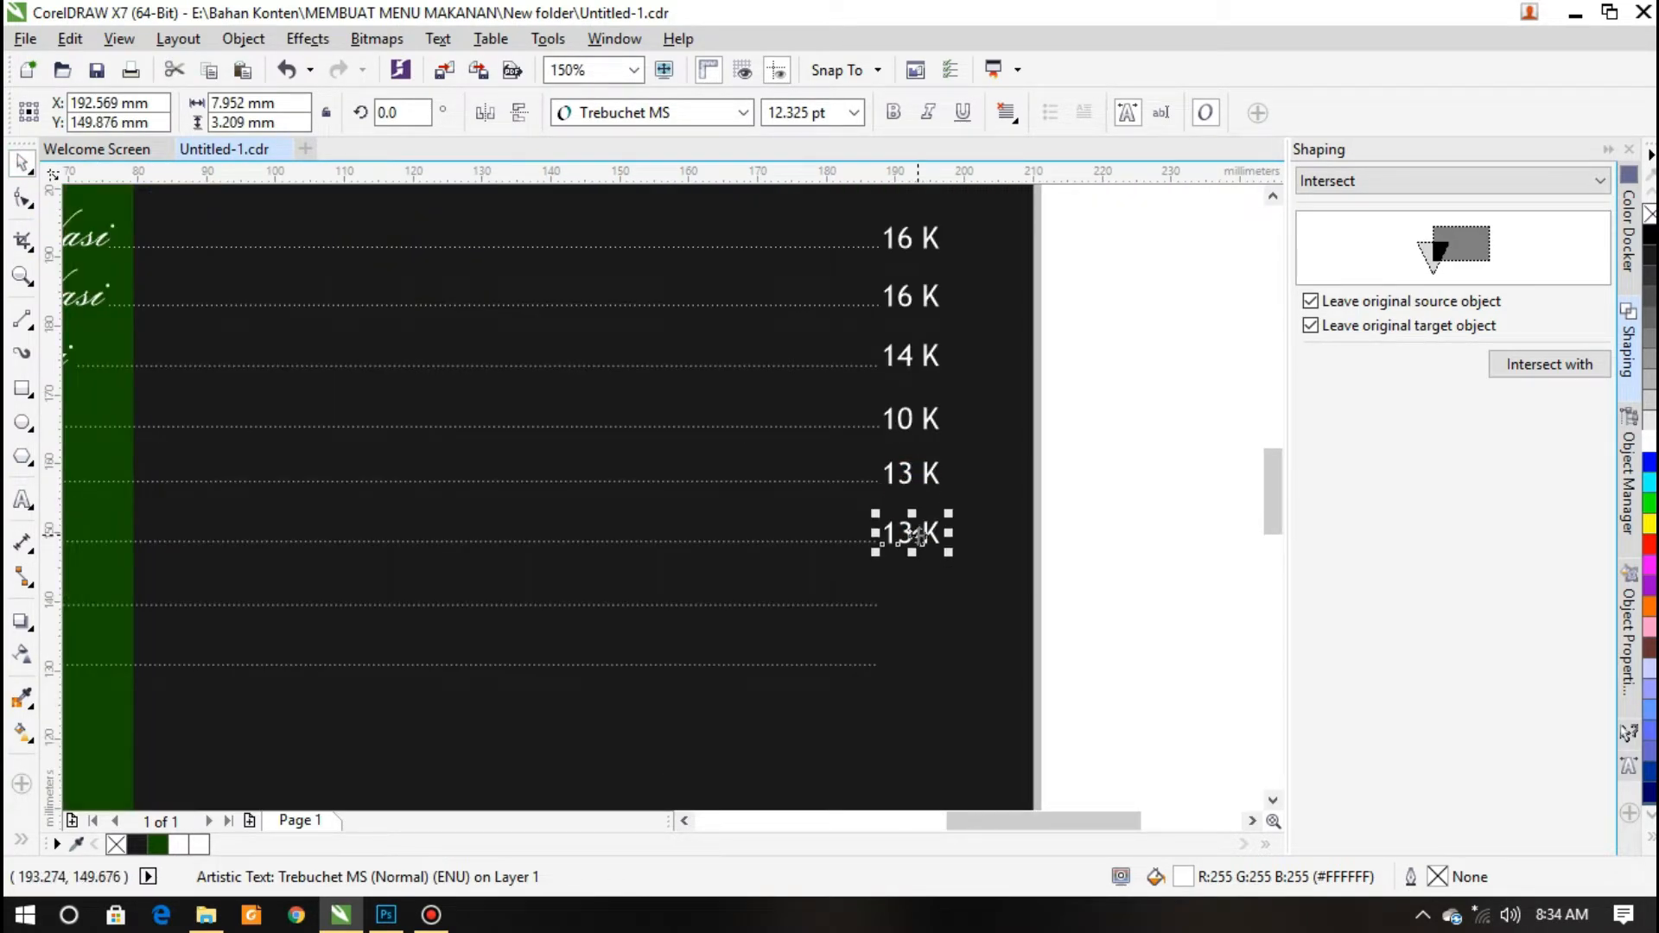
scroll(916, 529, down, 1)
scroll(620, 469, down, 1)
scroll(951, 510, up, 3)
scroll(892, 466, down, 1)
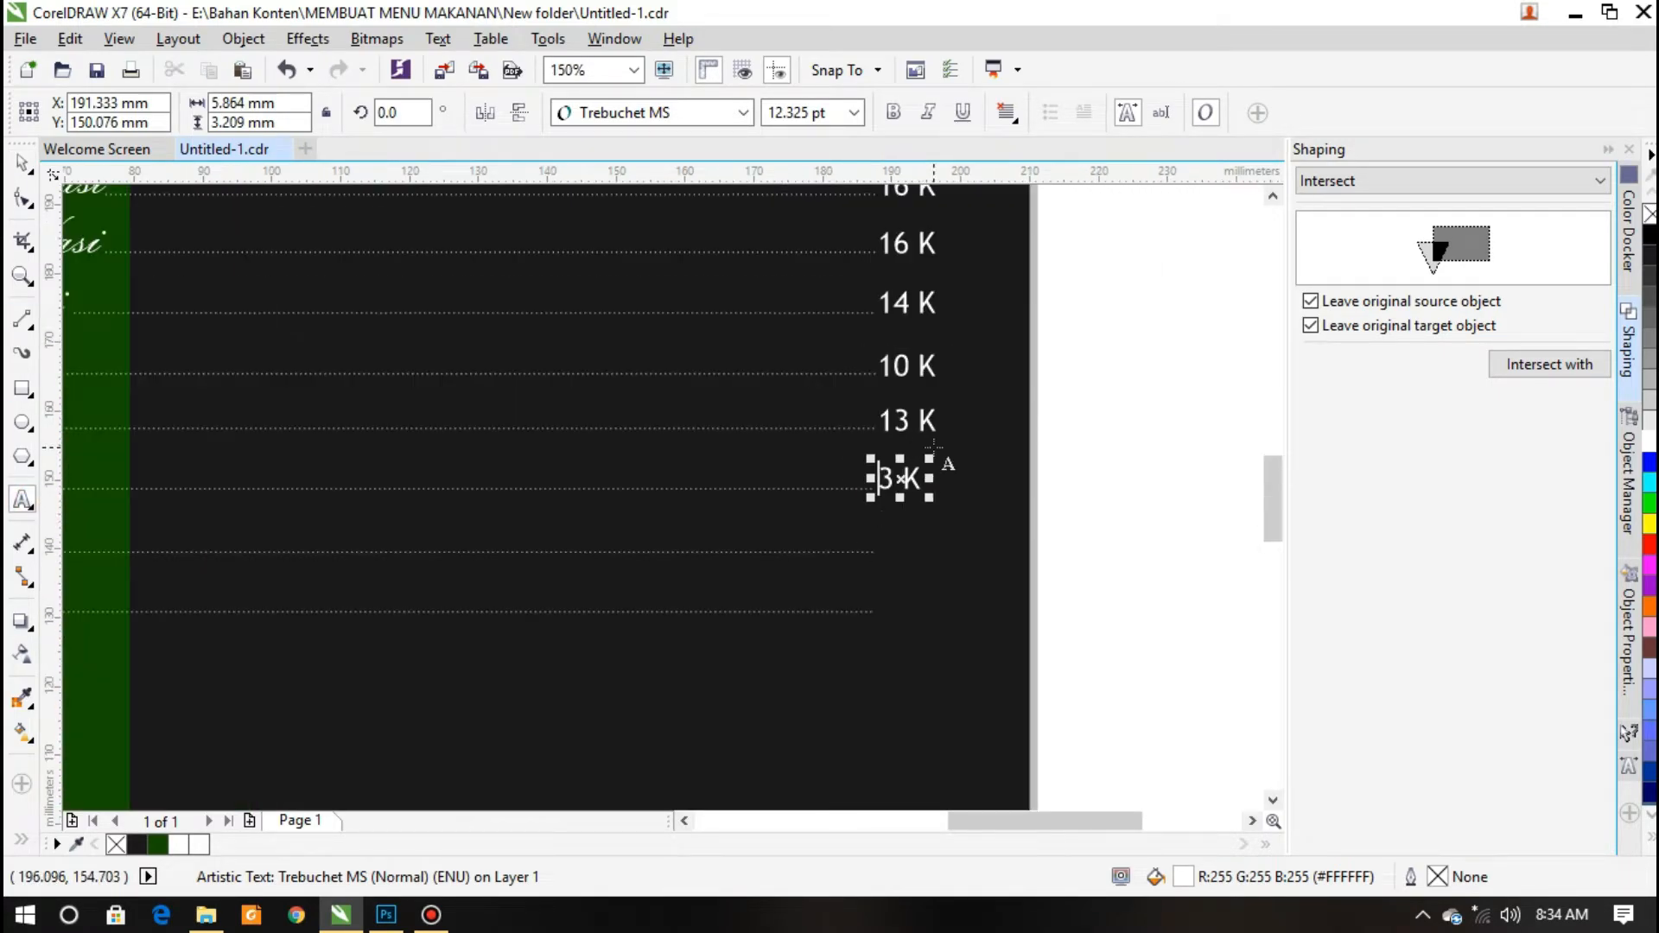
Copy the price down for the last two food items, setting Tahu to 2 K and Nasi Putih to 5 K
scroll(826, 566, down, 2)
scroll(1133, 596, up, 2)
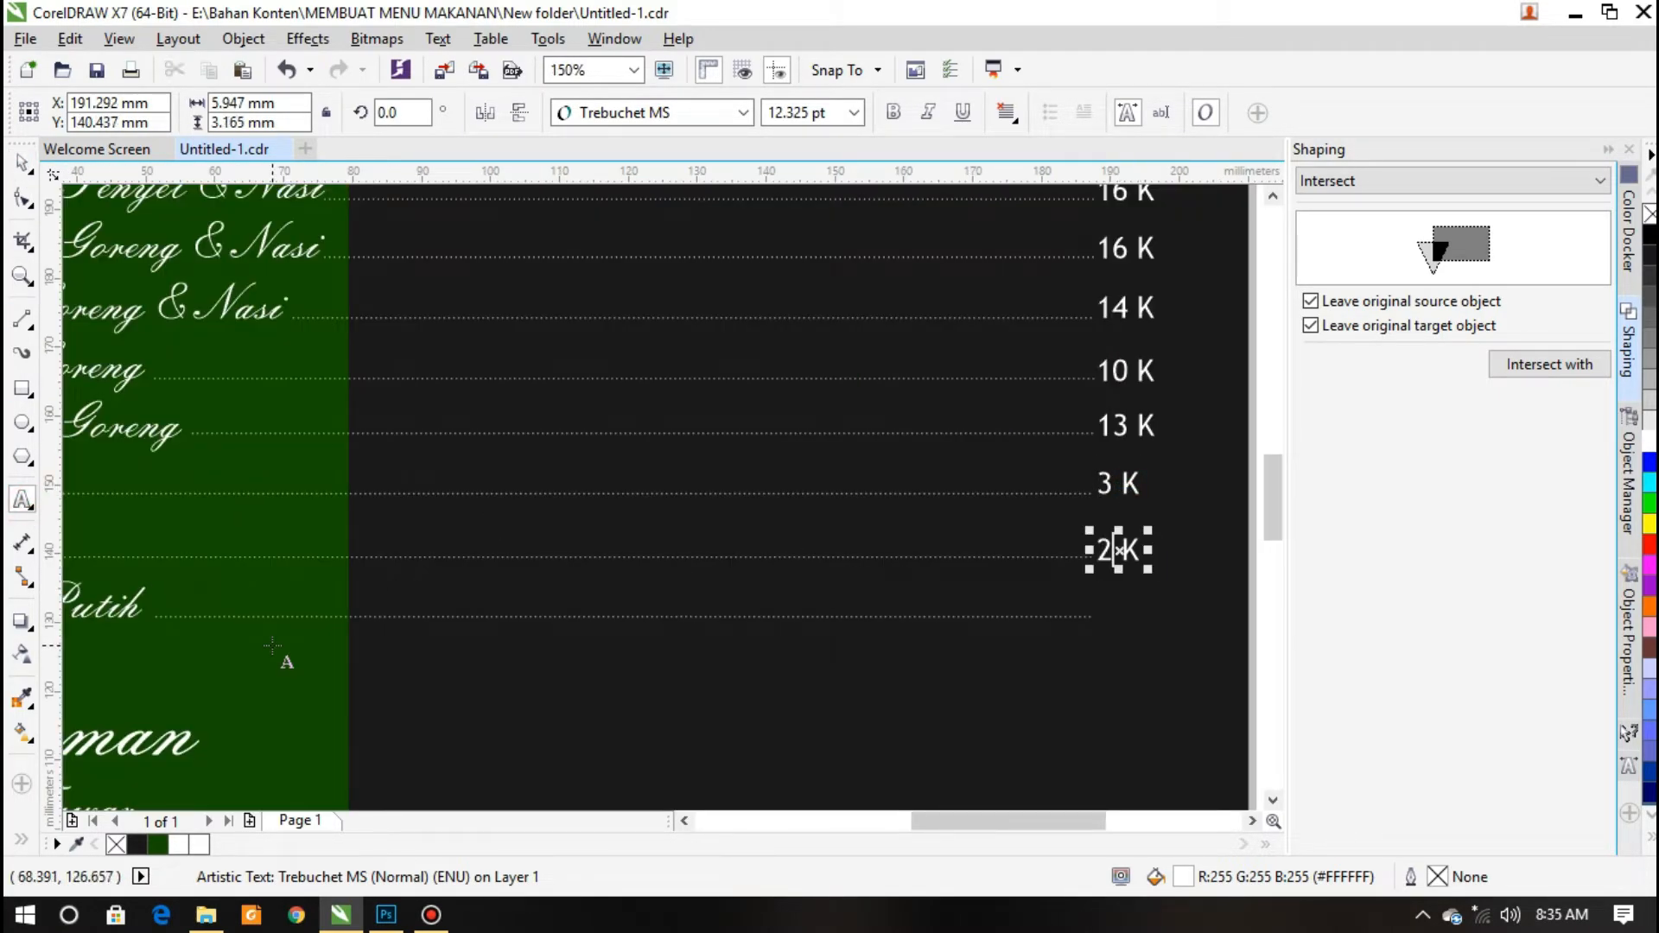
scroll(1120, 550, down, 1)
scroll(1056, 512, up, 2)
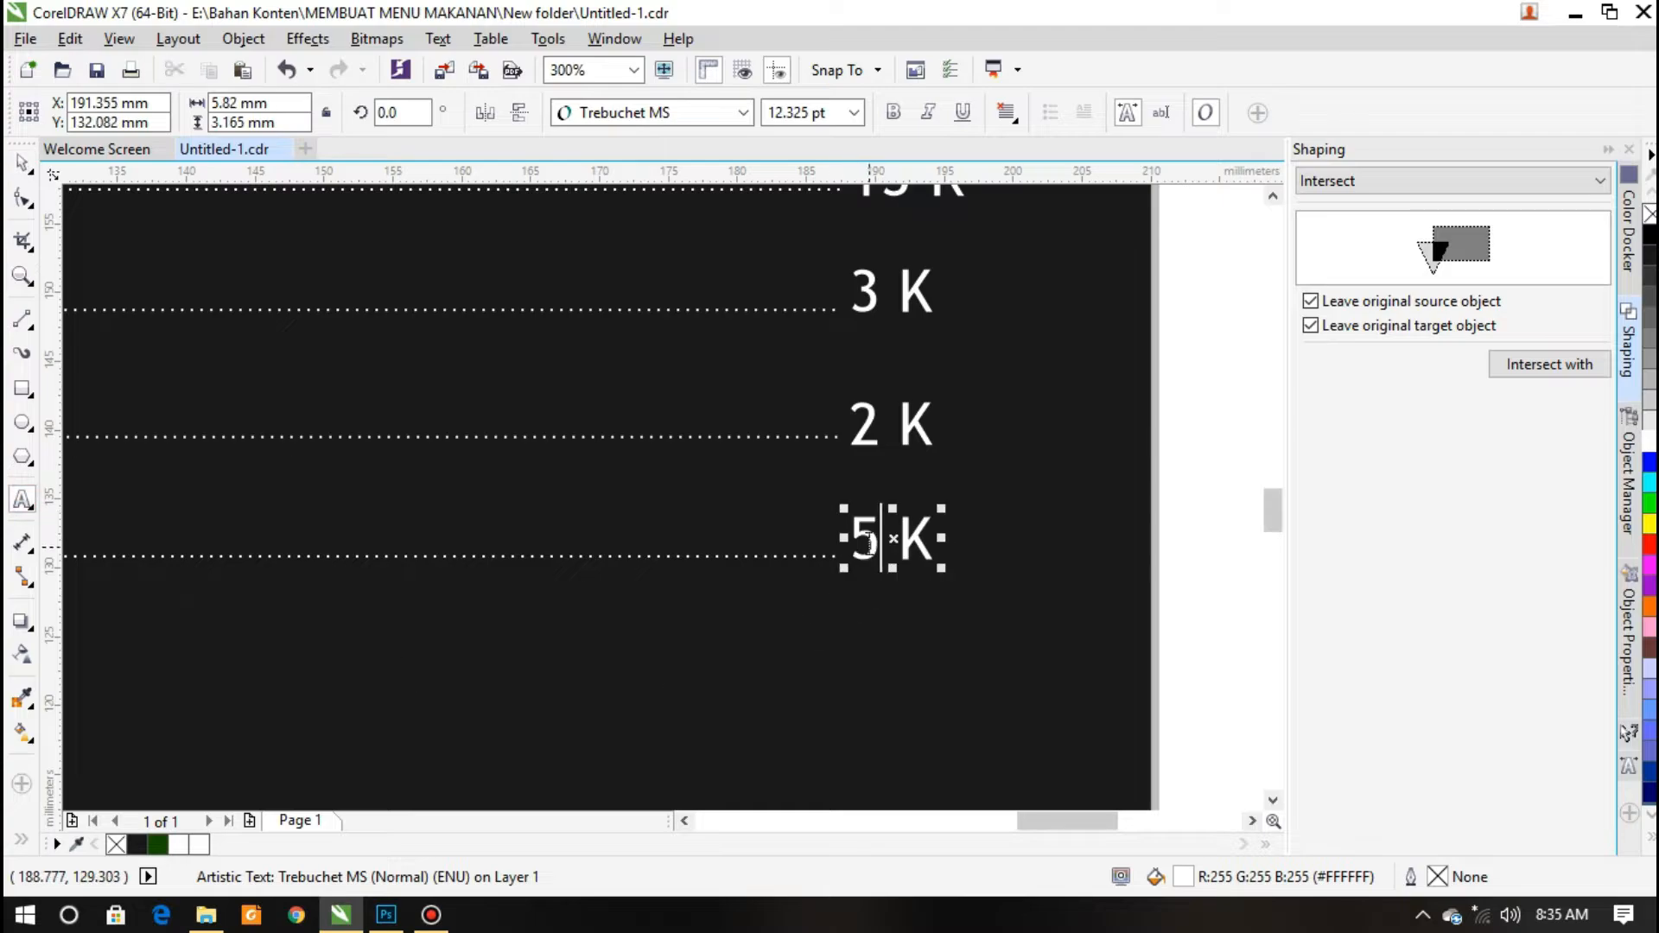
Duplicate the 5 K price down to the Teh Tawar leader line and change the copy to 2 K
scroll(532, 586, down, 2)
scroll(1027, 467, up, 1)
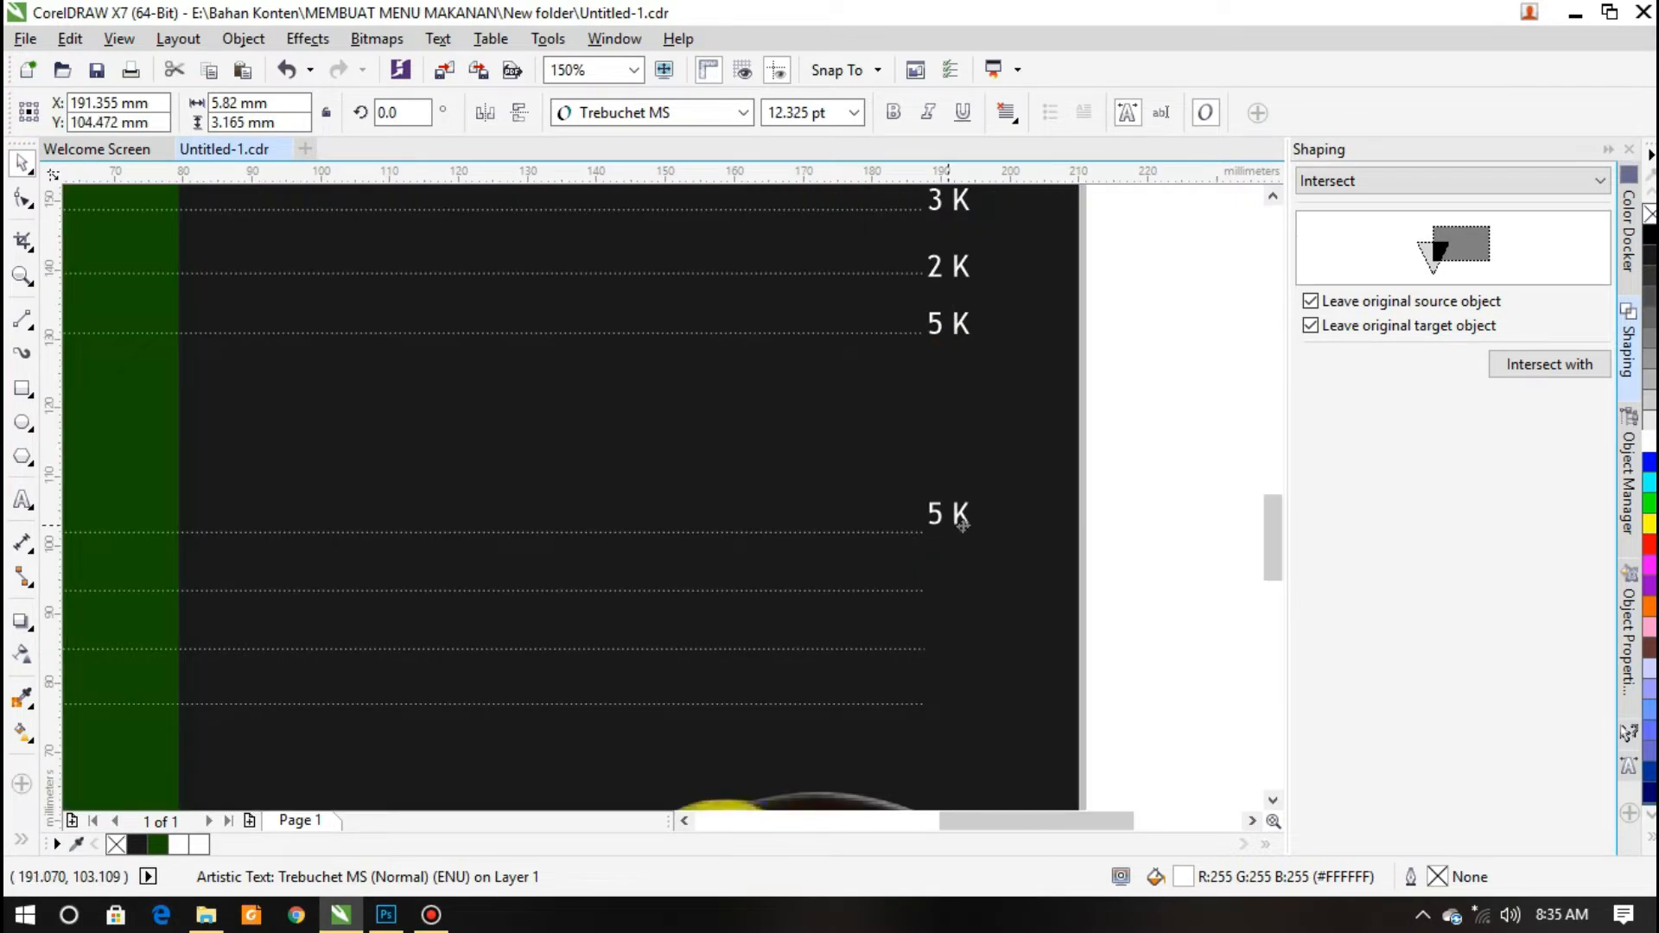
scroll(961, 519, down, 1)
scroll(961, 519, up, 1)
scroll(778, 536, down, 1)
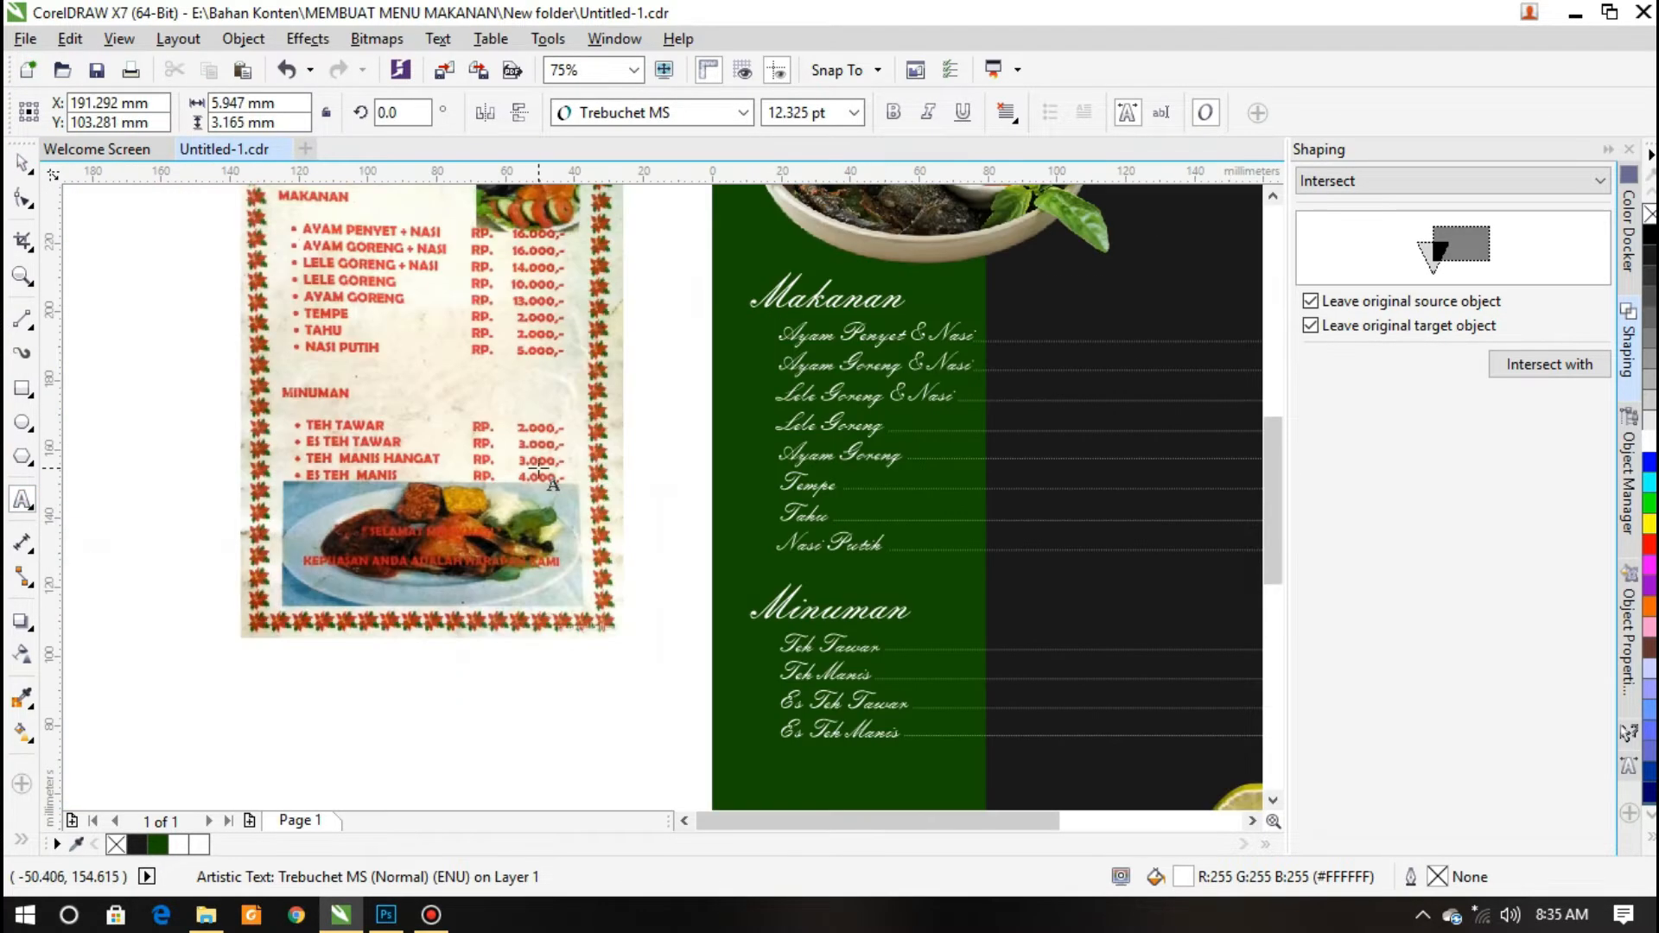
Add "Hangat" to the second drink so it reads "Teh Manis Hangat" and shorten its leader line to start after the text
scroll(563, 553, up, 1)
click(632, 529)
text(Hangat)
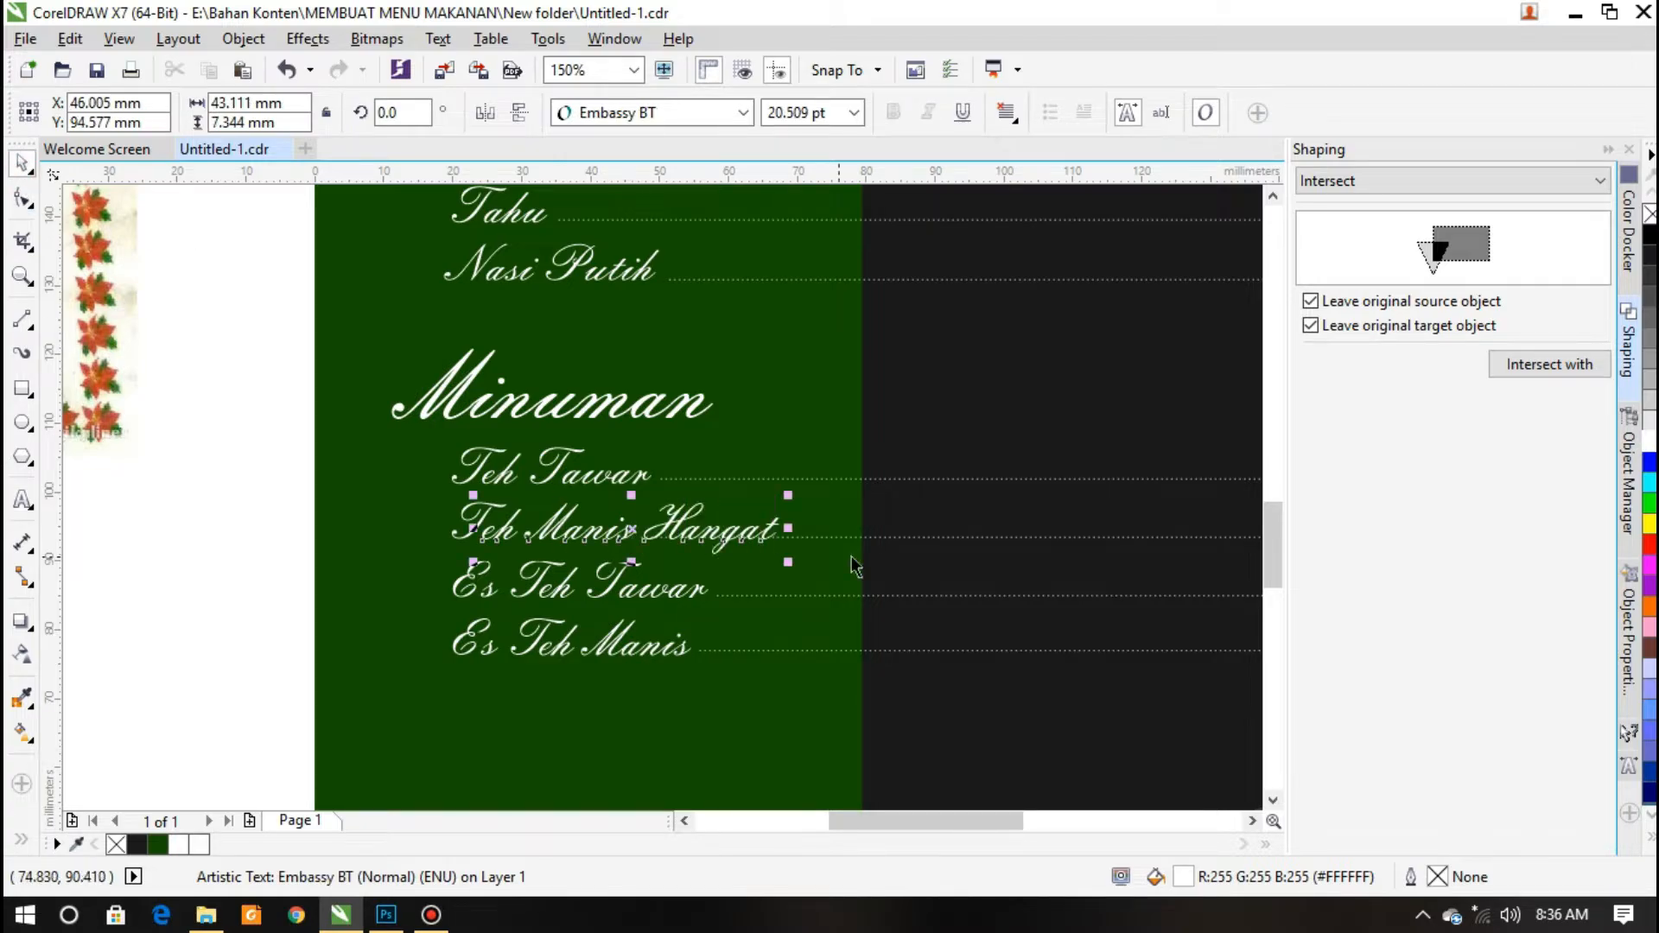
drag(698, 557, 779, 556)
scroll(779, 557, down, 1)
Duplicate the 2 K price down to the Teh Manis Hangat leader line and change the copy to 3 K
scroll(1094, 497, down, 1)
scroll(1132, 504, up, 1)
click(1132, 491)
scroll(1132, 504, up, 1)
drag(1130, 486, 1097, 535)
text(3)
Duplicate the 3 K price down to the end of the Es Teh Tawar leader line
click(23, 164)
scroll(1150, 581, down, 1)
scroll(1158, 588, up, 1)
drag(921, 446, 922, 505)
scroll(964, 475, down, 1)
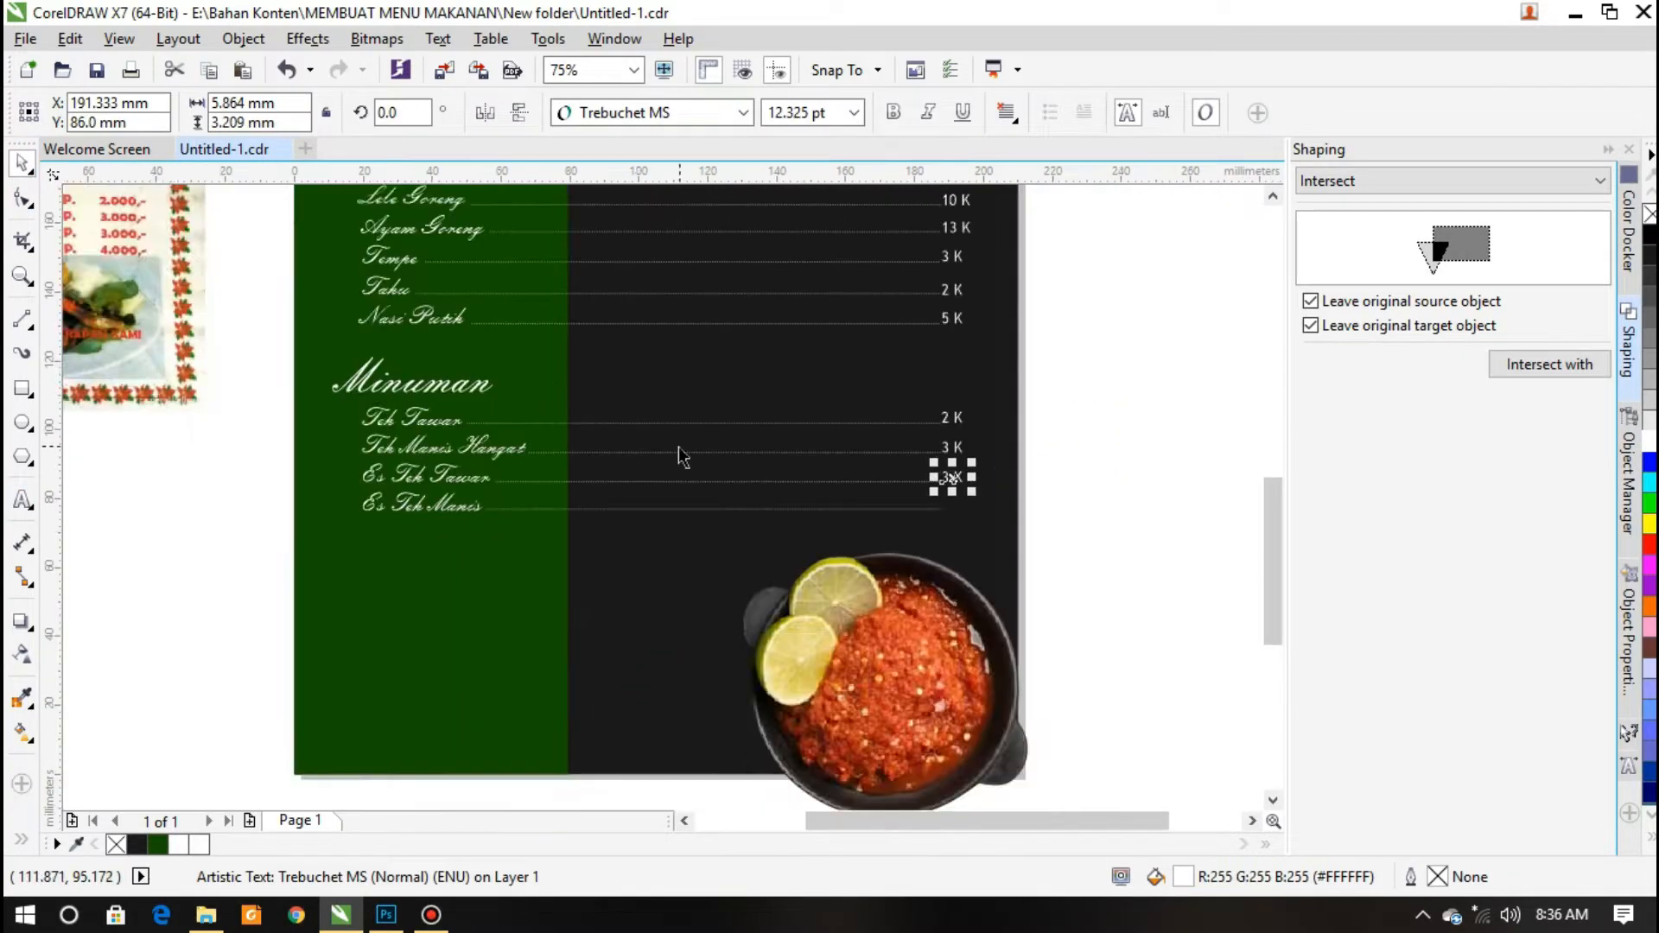
Copy the price down to the Es Teh Manis leader line, set it to 4 K, and deselect it
scroll(864, 432, up, 1)
scroll(1105, 592, up, 1)
scroll(556, 705, down, 2)
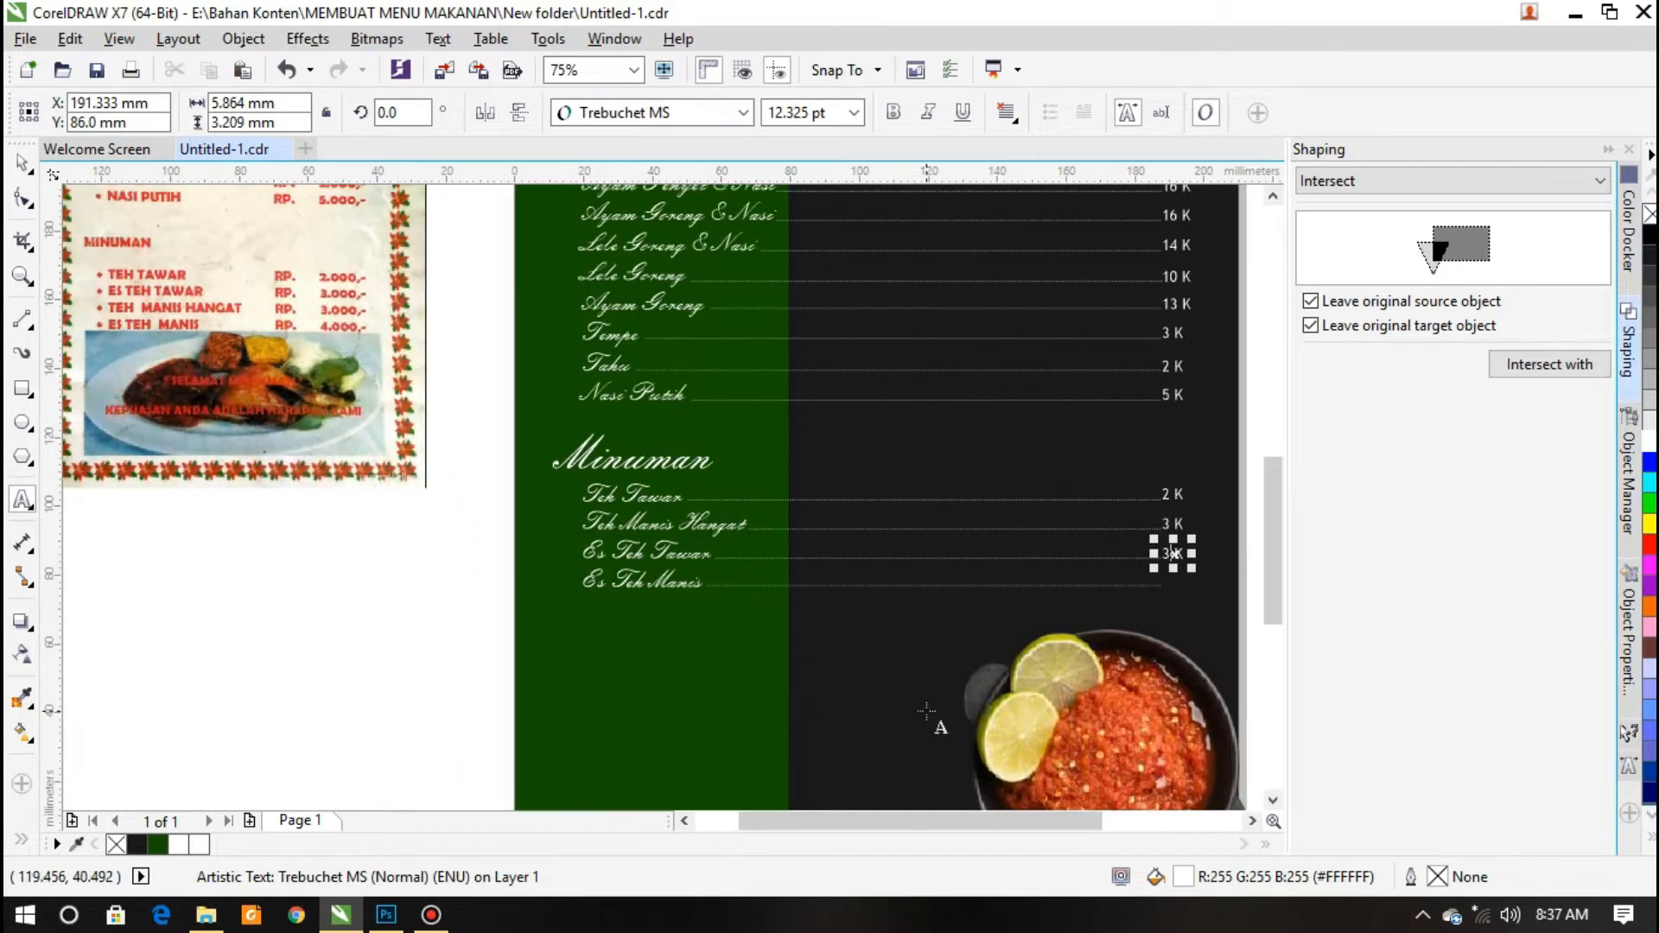
scroll(1171, 515, up, 2)
key(F8)
drag(1099, 485, 1070, 577)
text(4 K)
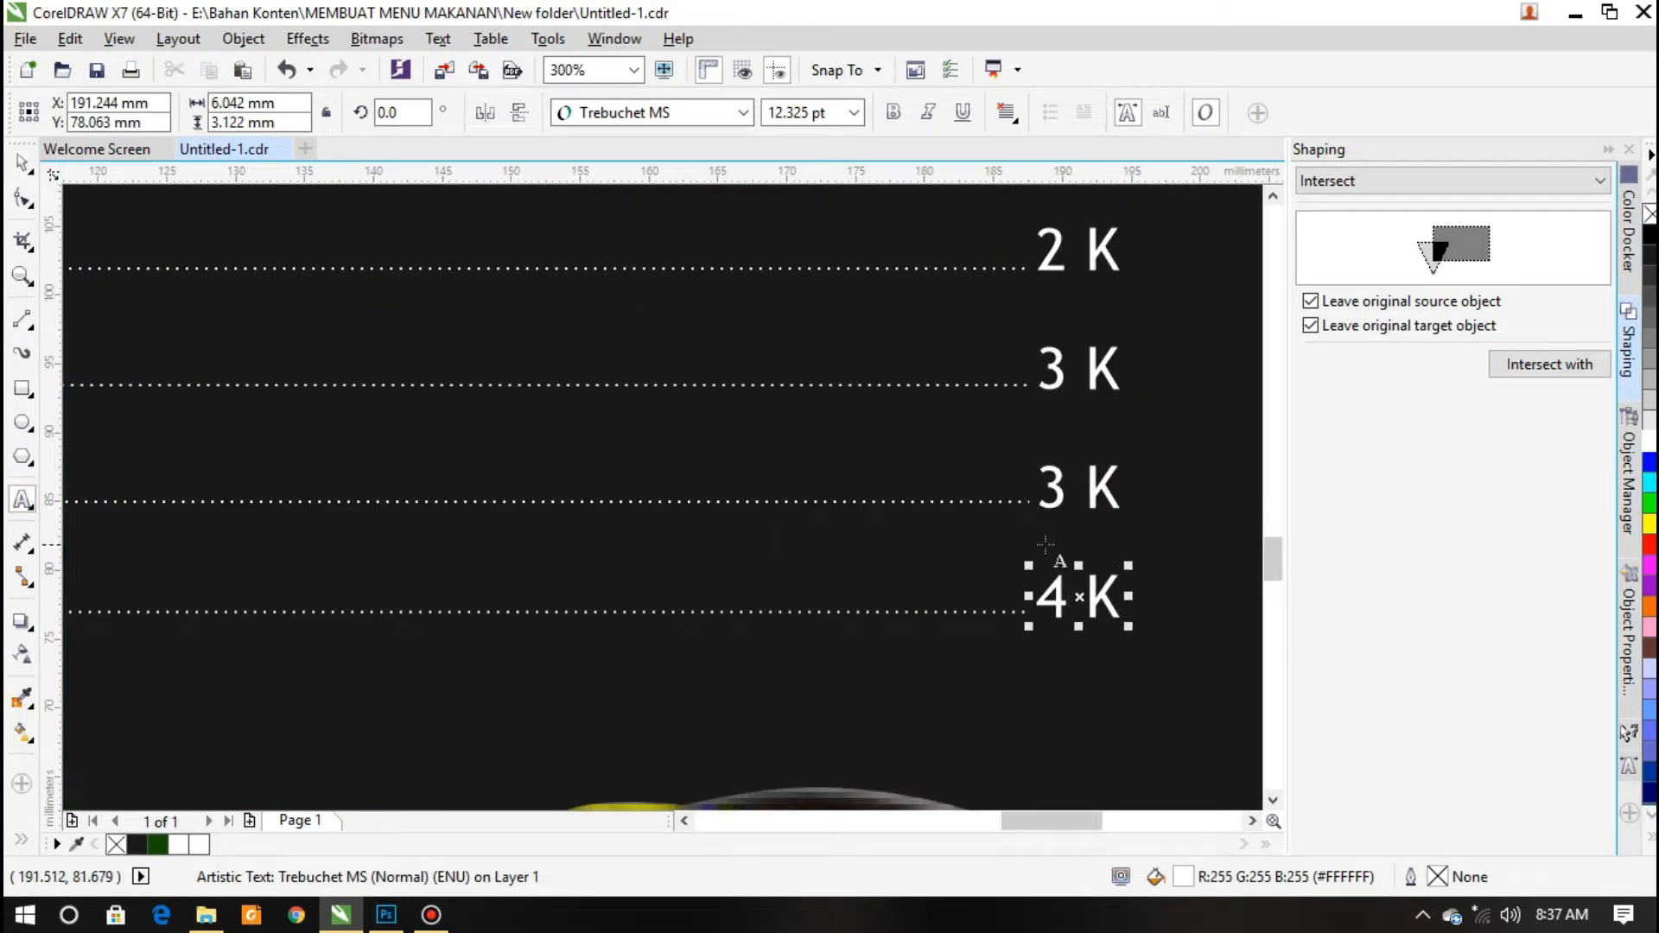
click(23, 163)
scroll(716, 475, down, 3)
click(837, 507)
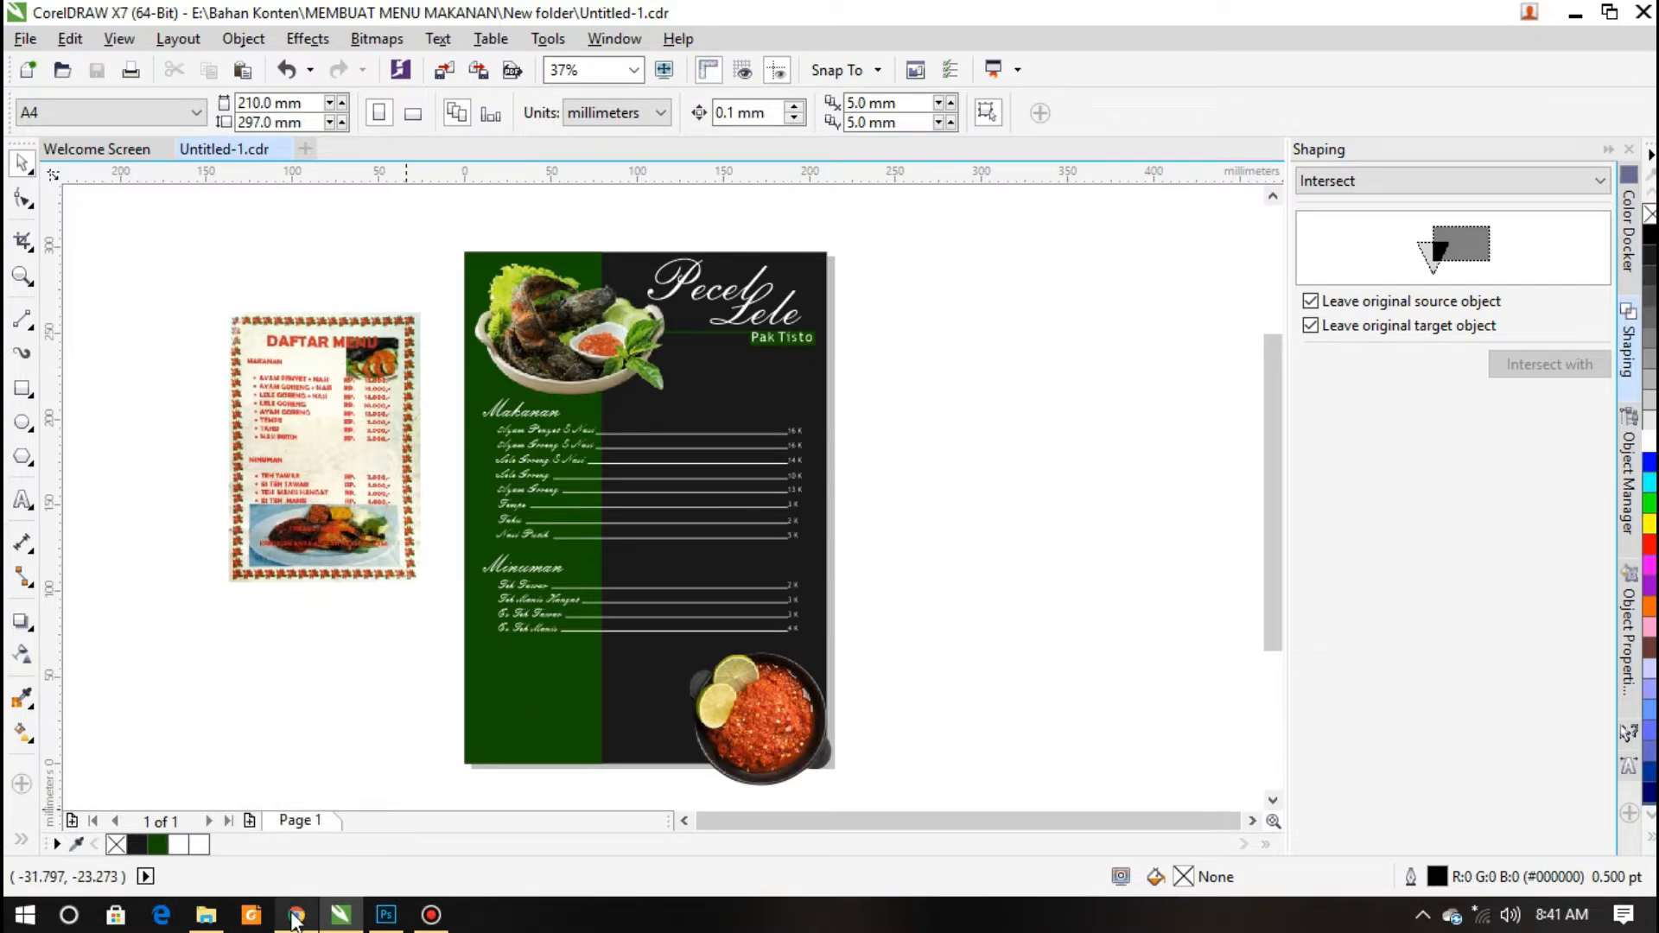
Switch to Chrome and search Google Images for "potongan cabe"
click(295, 916)
click(659, 508)
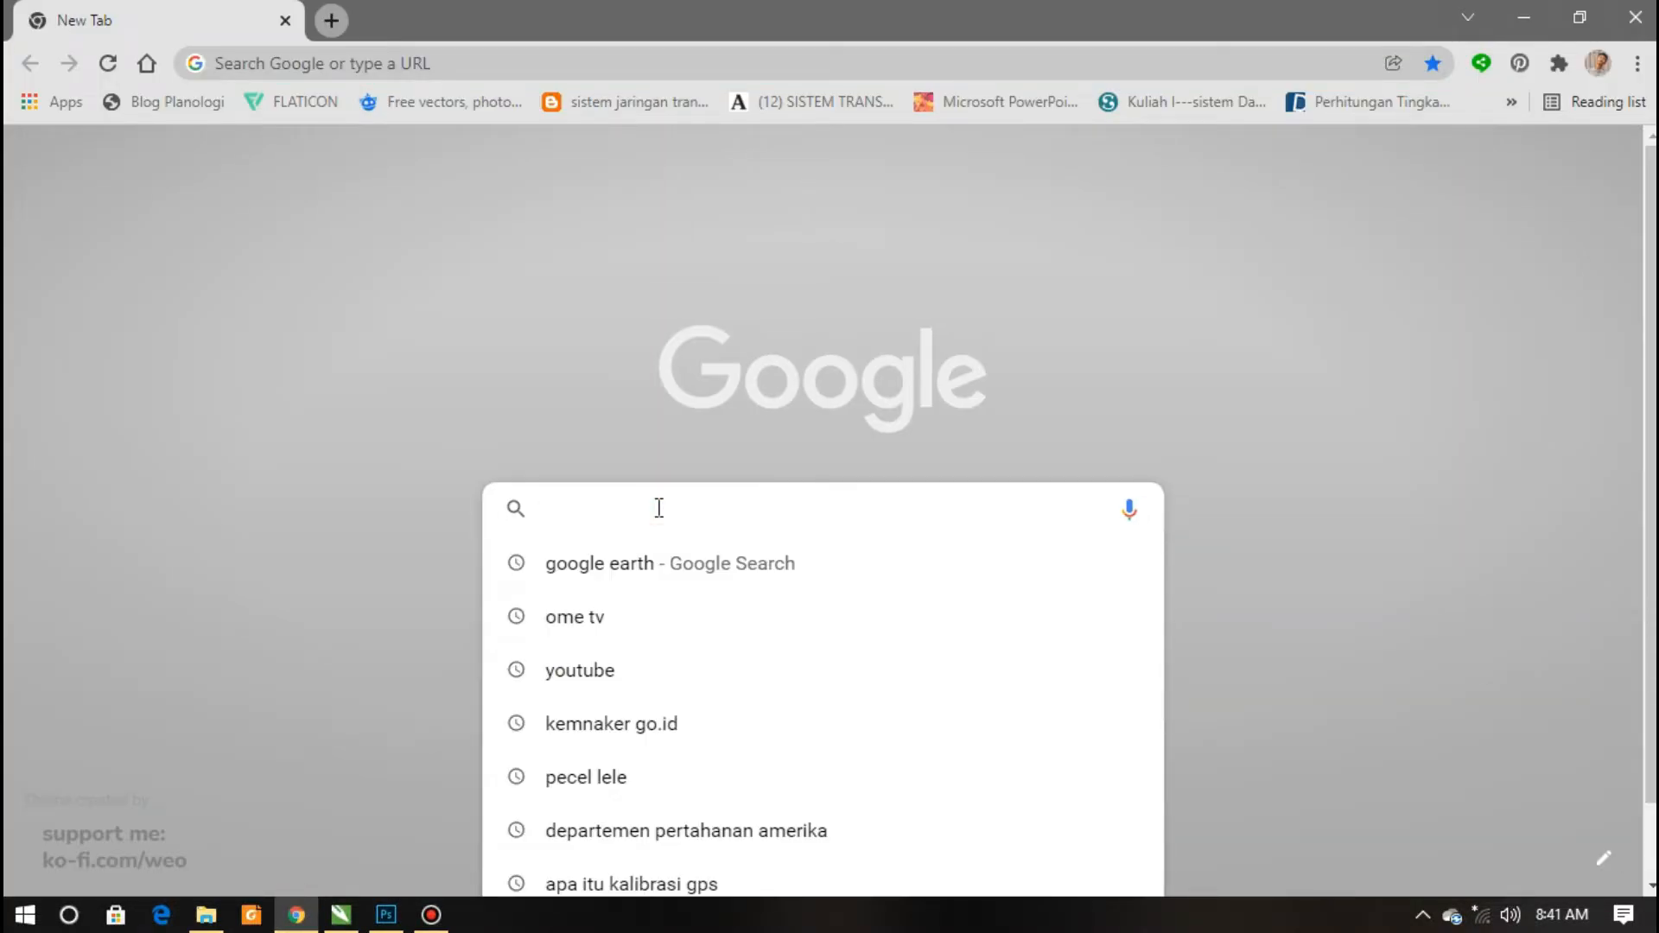
text(cab)
key(BackSpace)
key(BackSpace)
key(BackSpace)
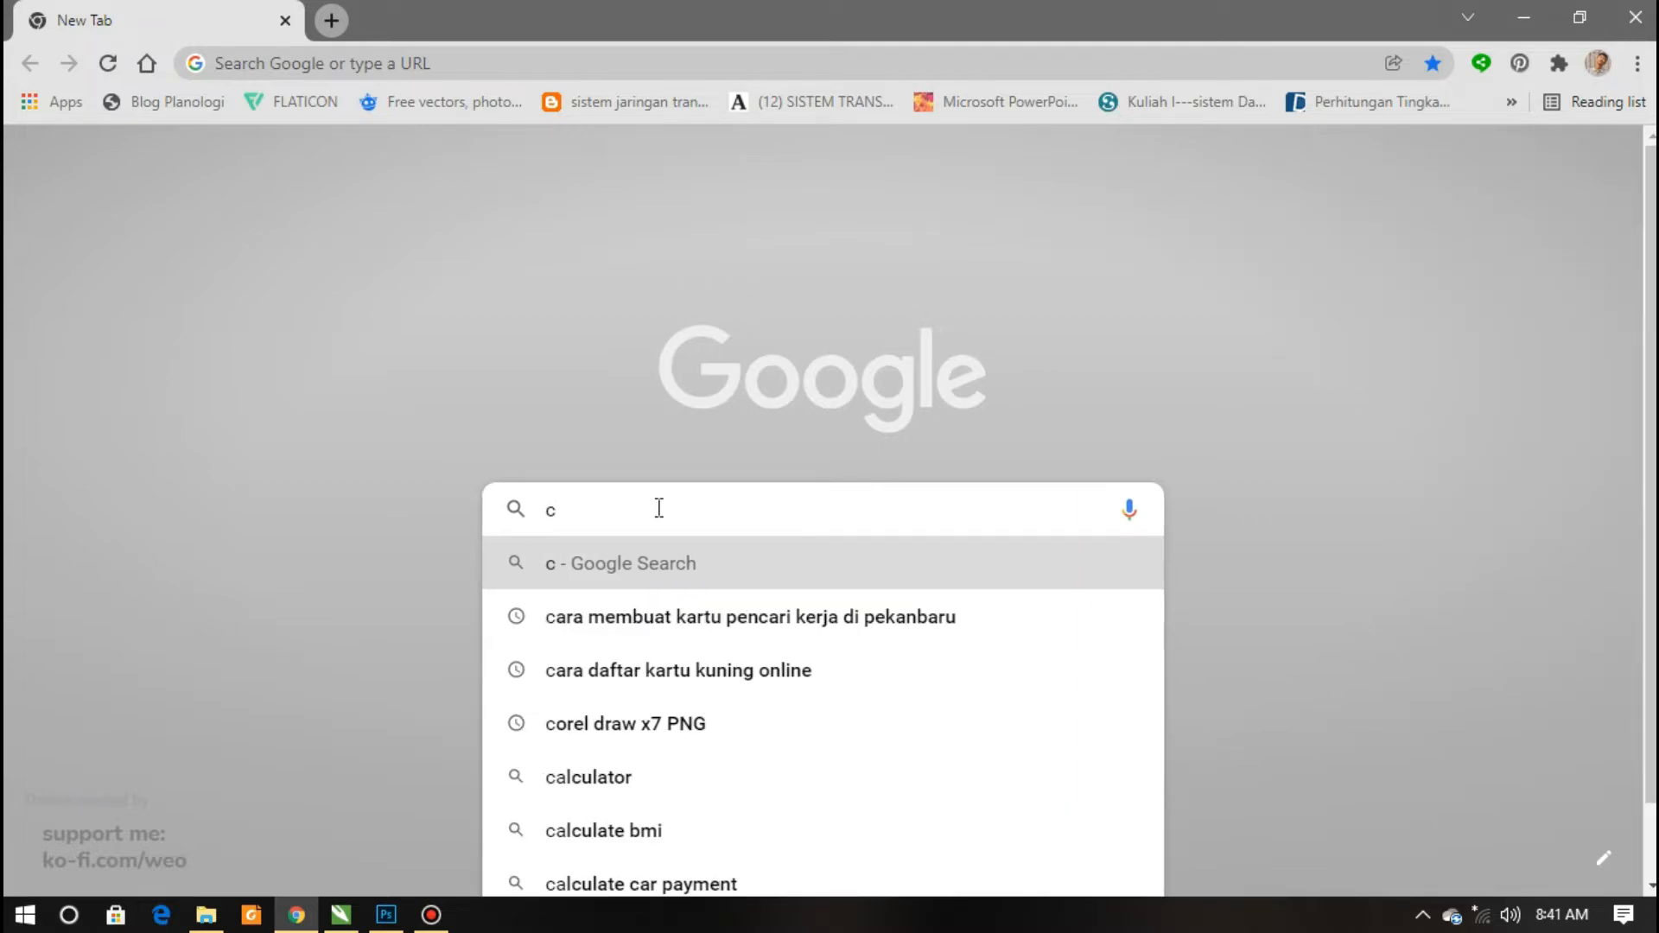
click(732, 515)
text(potongan cabe)
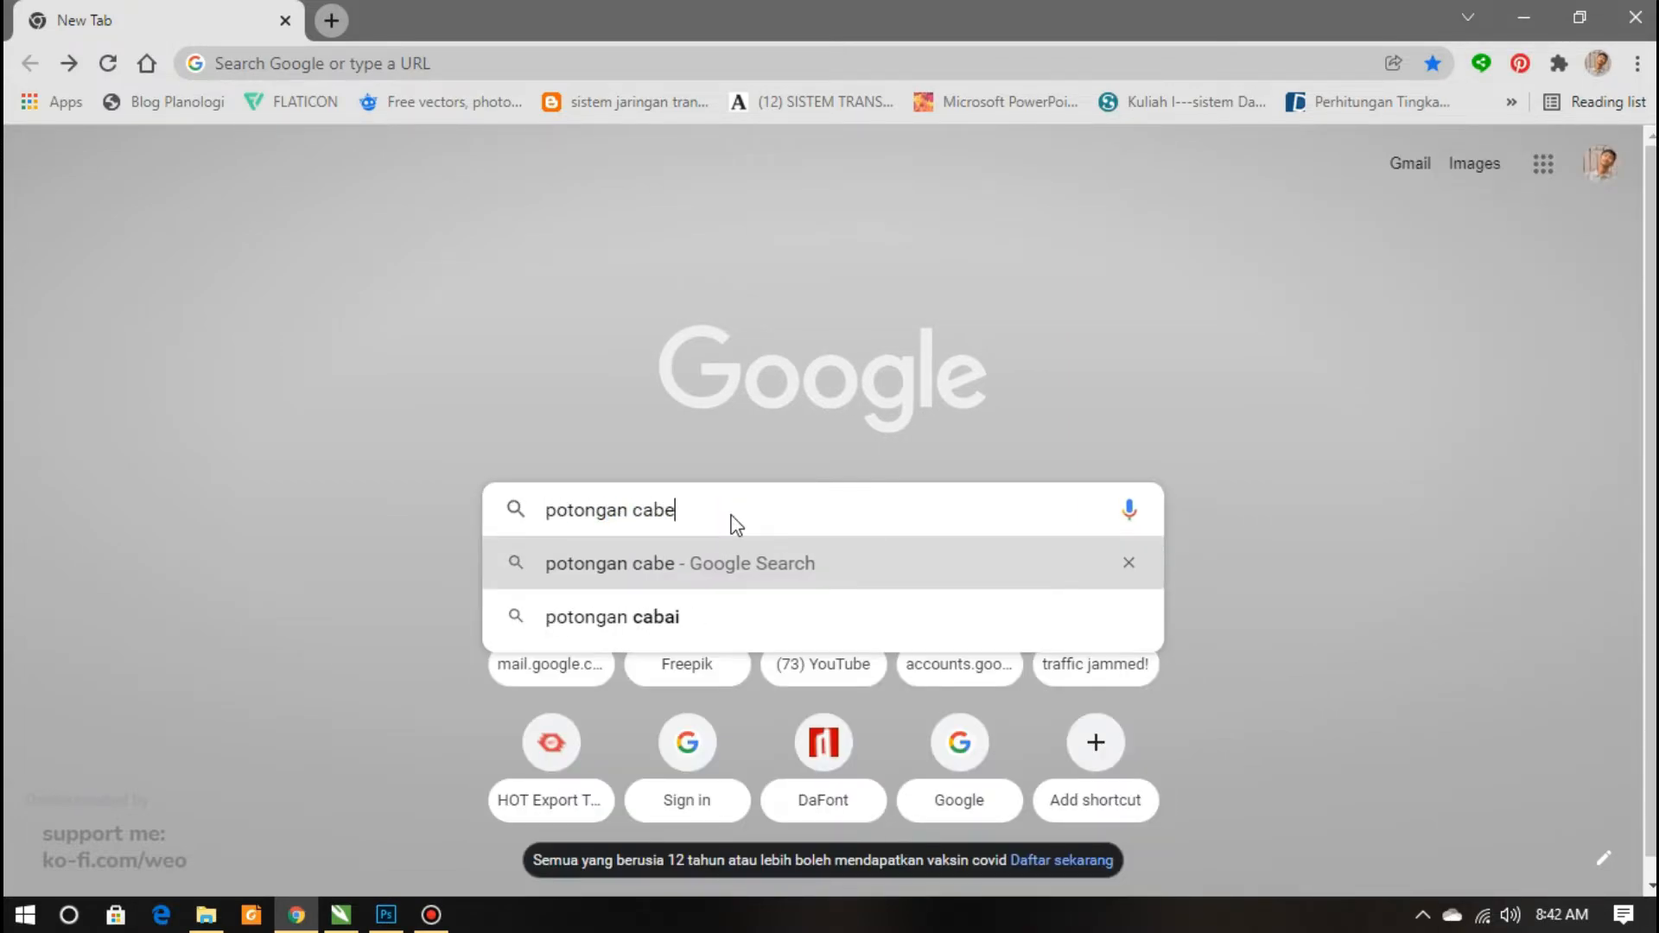
key(Return)
click(313, 234)
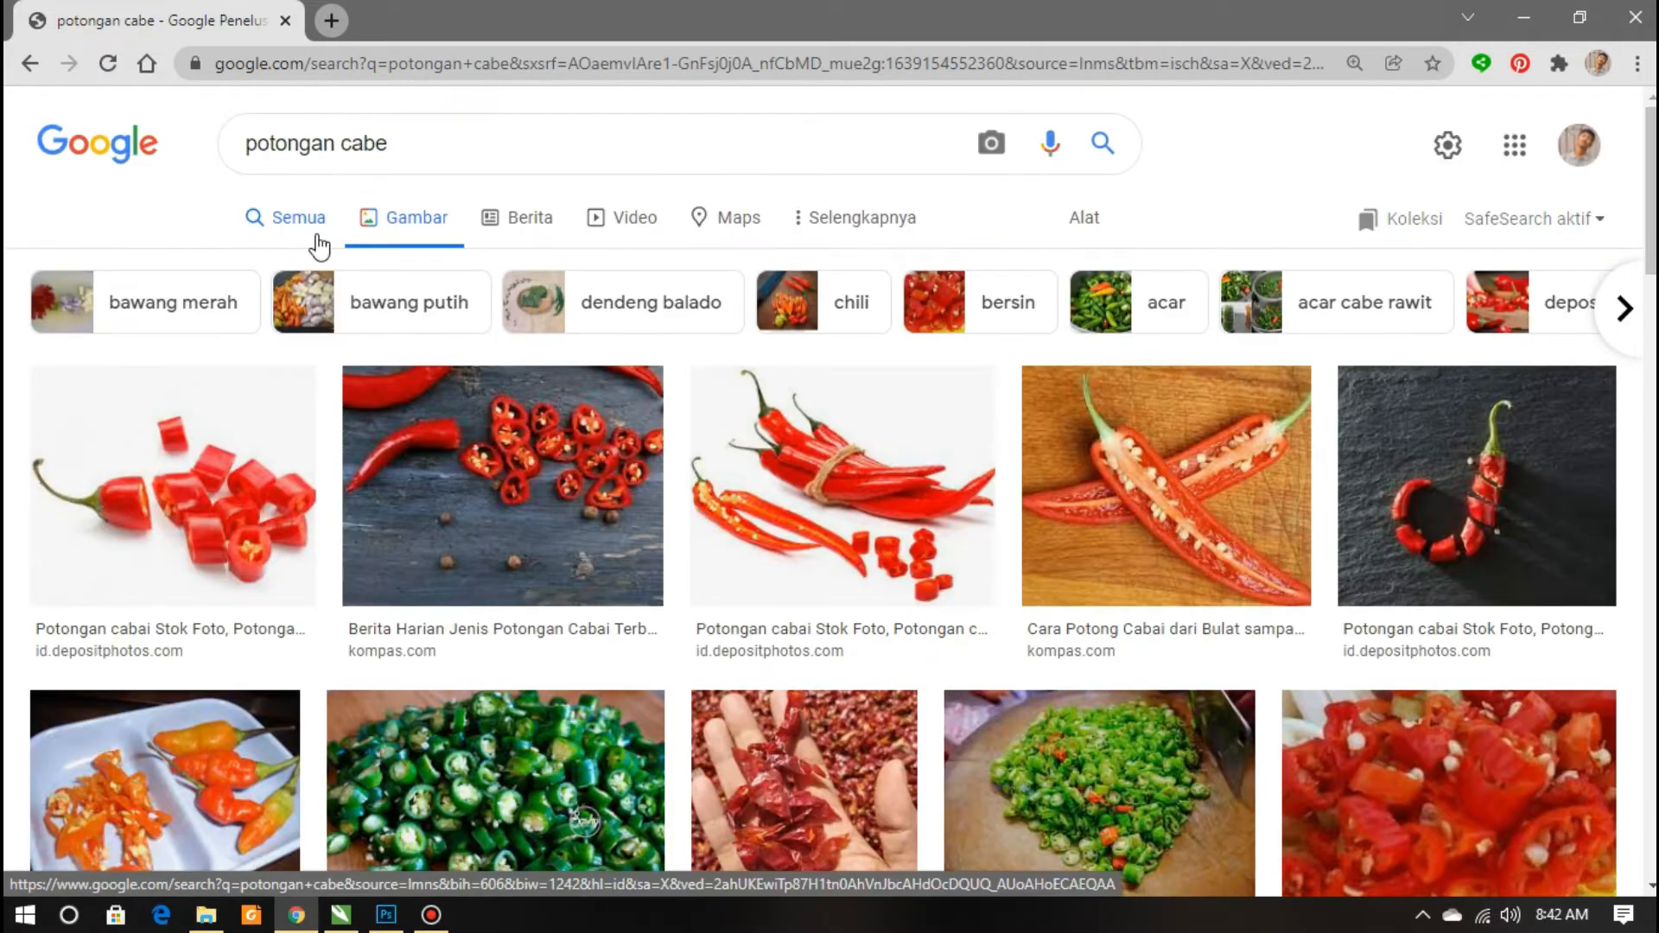
Browse the image results and related pictures for sliced red chilli on a plain background
scroll(644, 495, down, 4)
scroll(644, 496, down, 10)
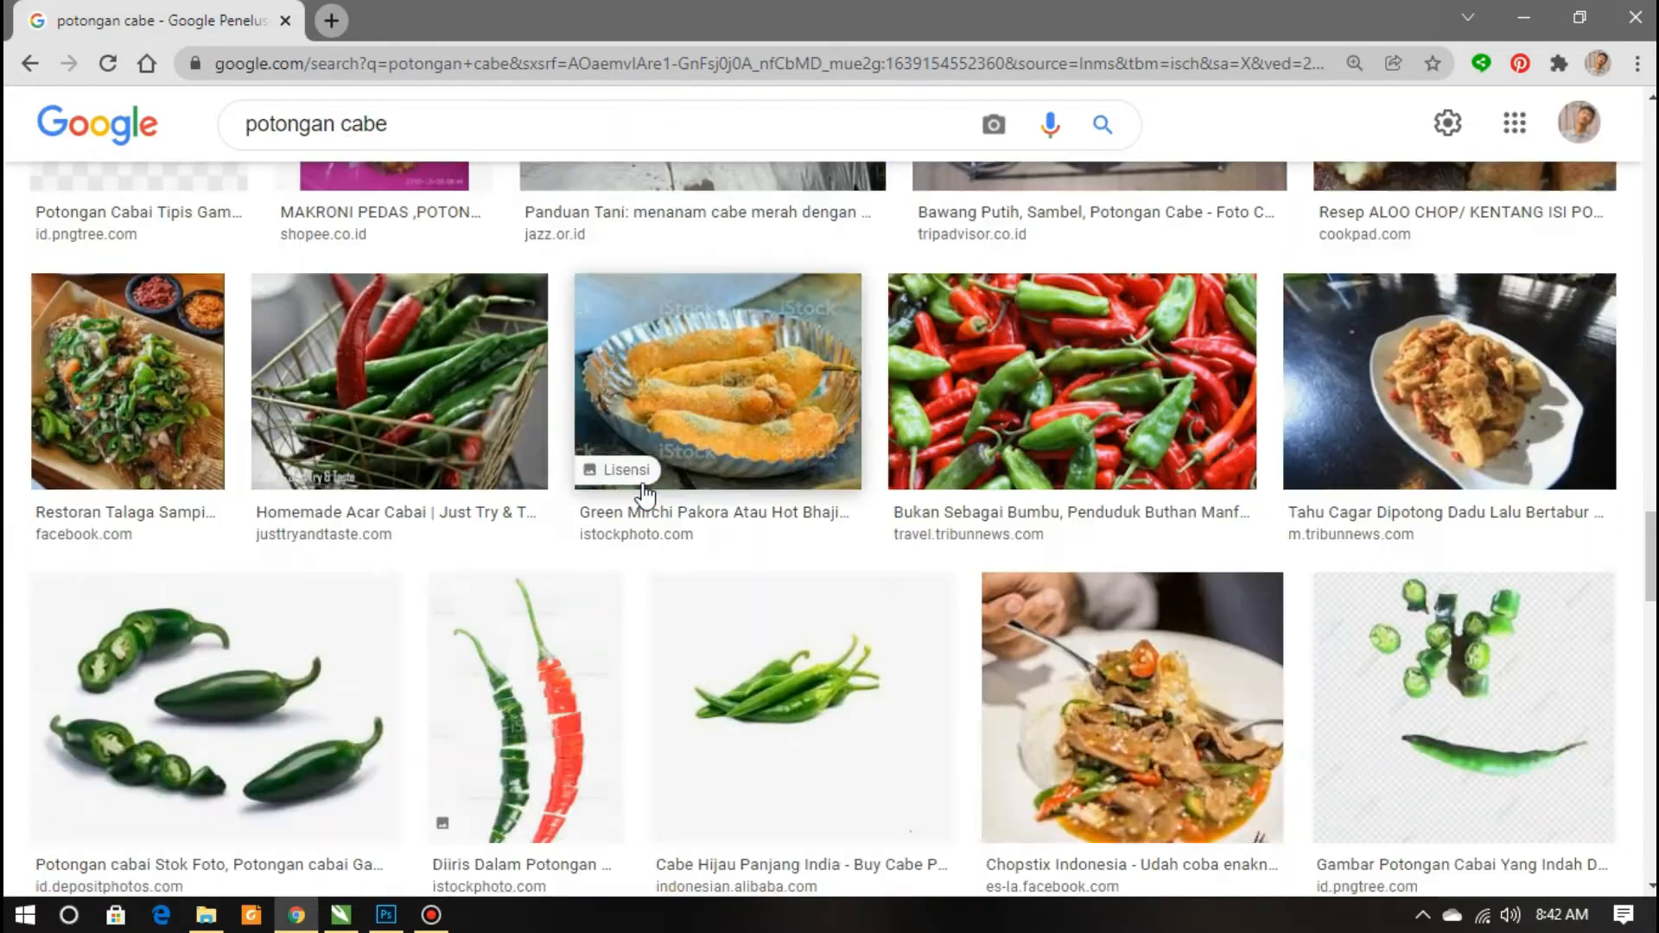
scroll(650, 486, up, 15)
click(173, 484)
scroll(1297, 583, down, 10)
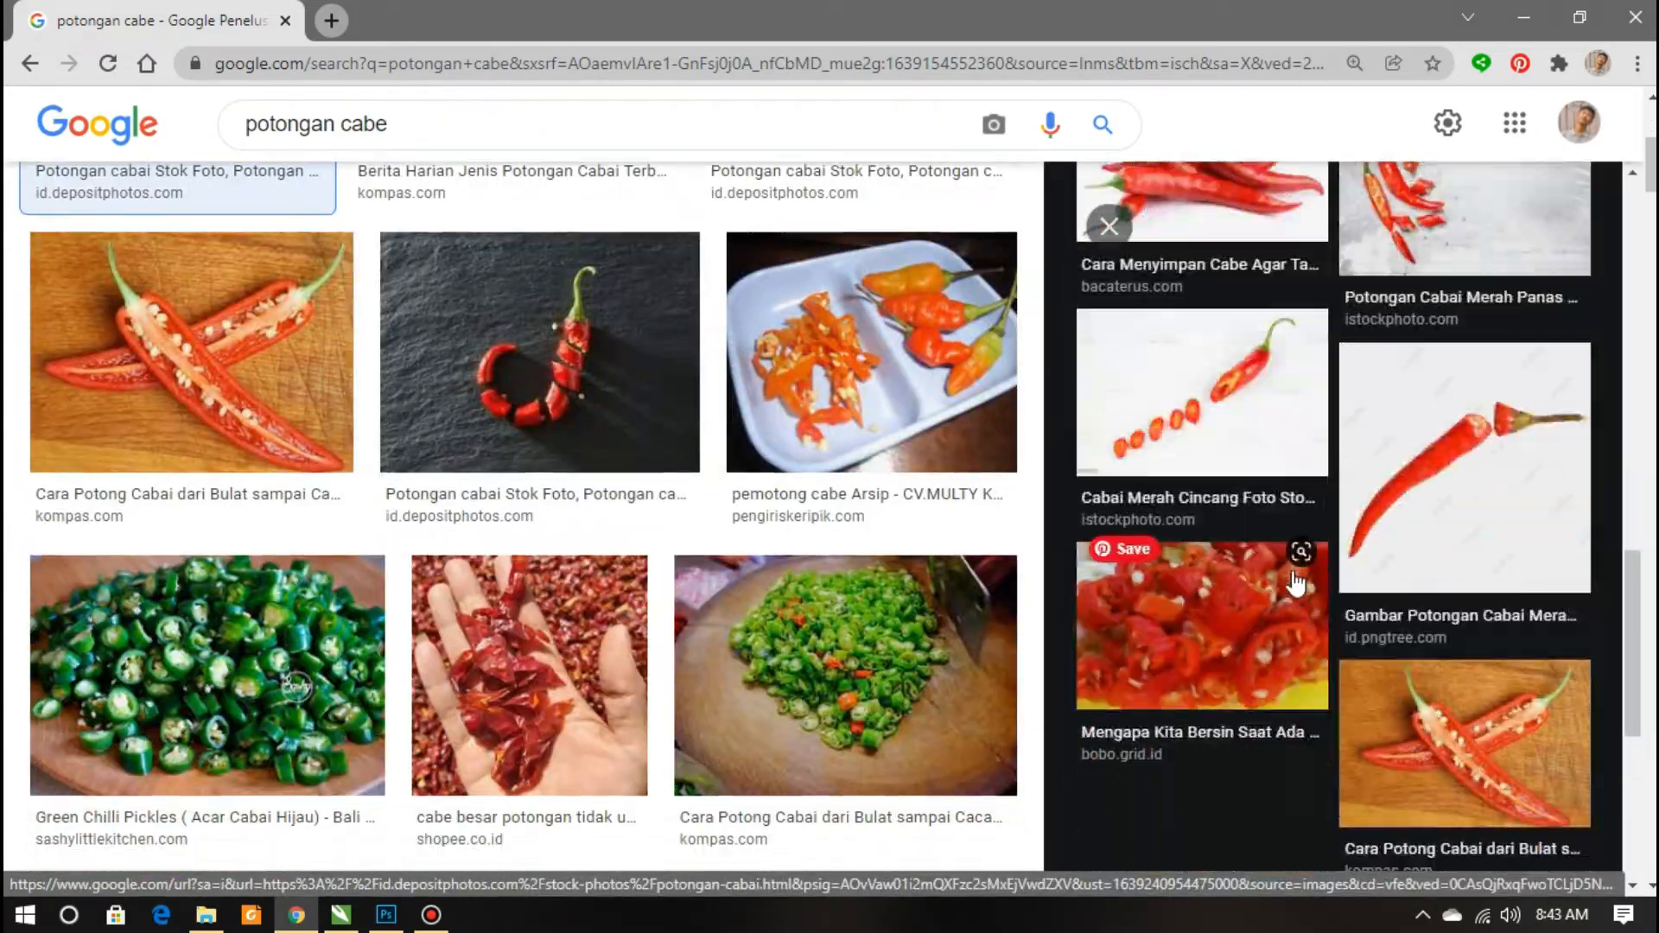
click(1215, 400)
scroll(1215, 401, down, 5)
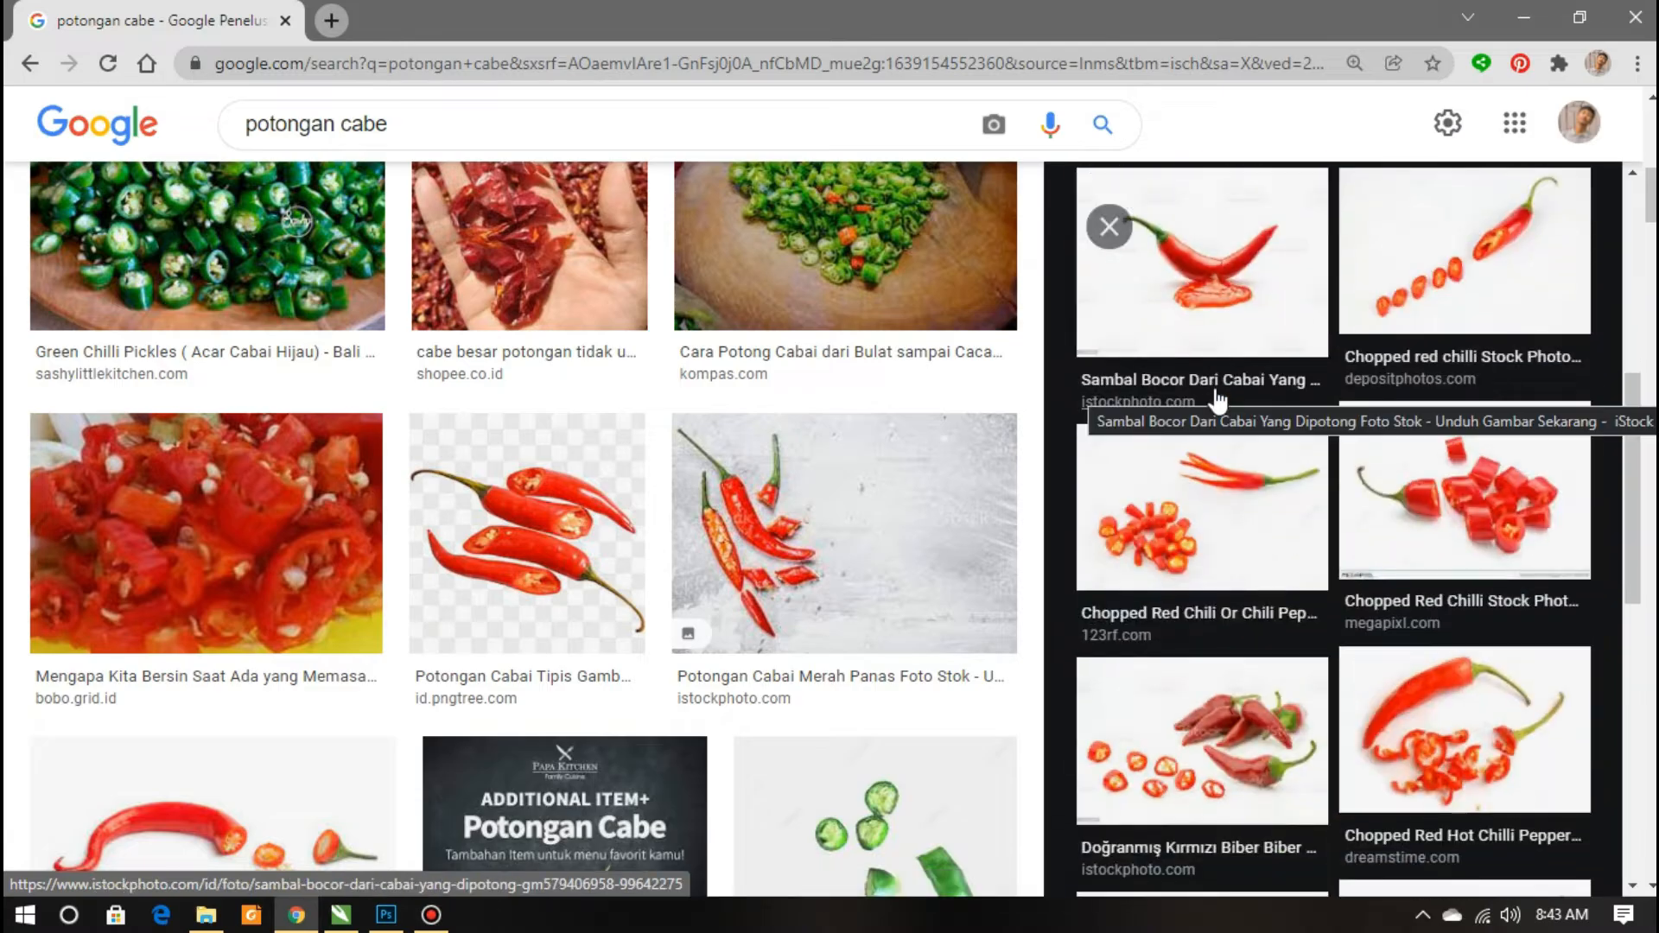
scroll(808, 415, down, 5)
scroll(1120, 520, down, 8)
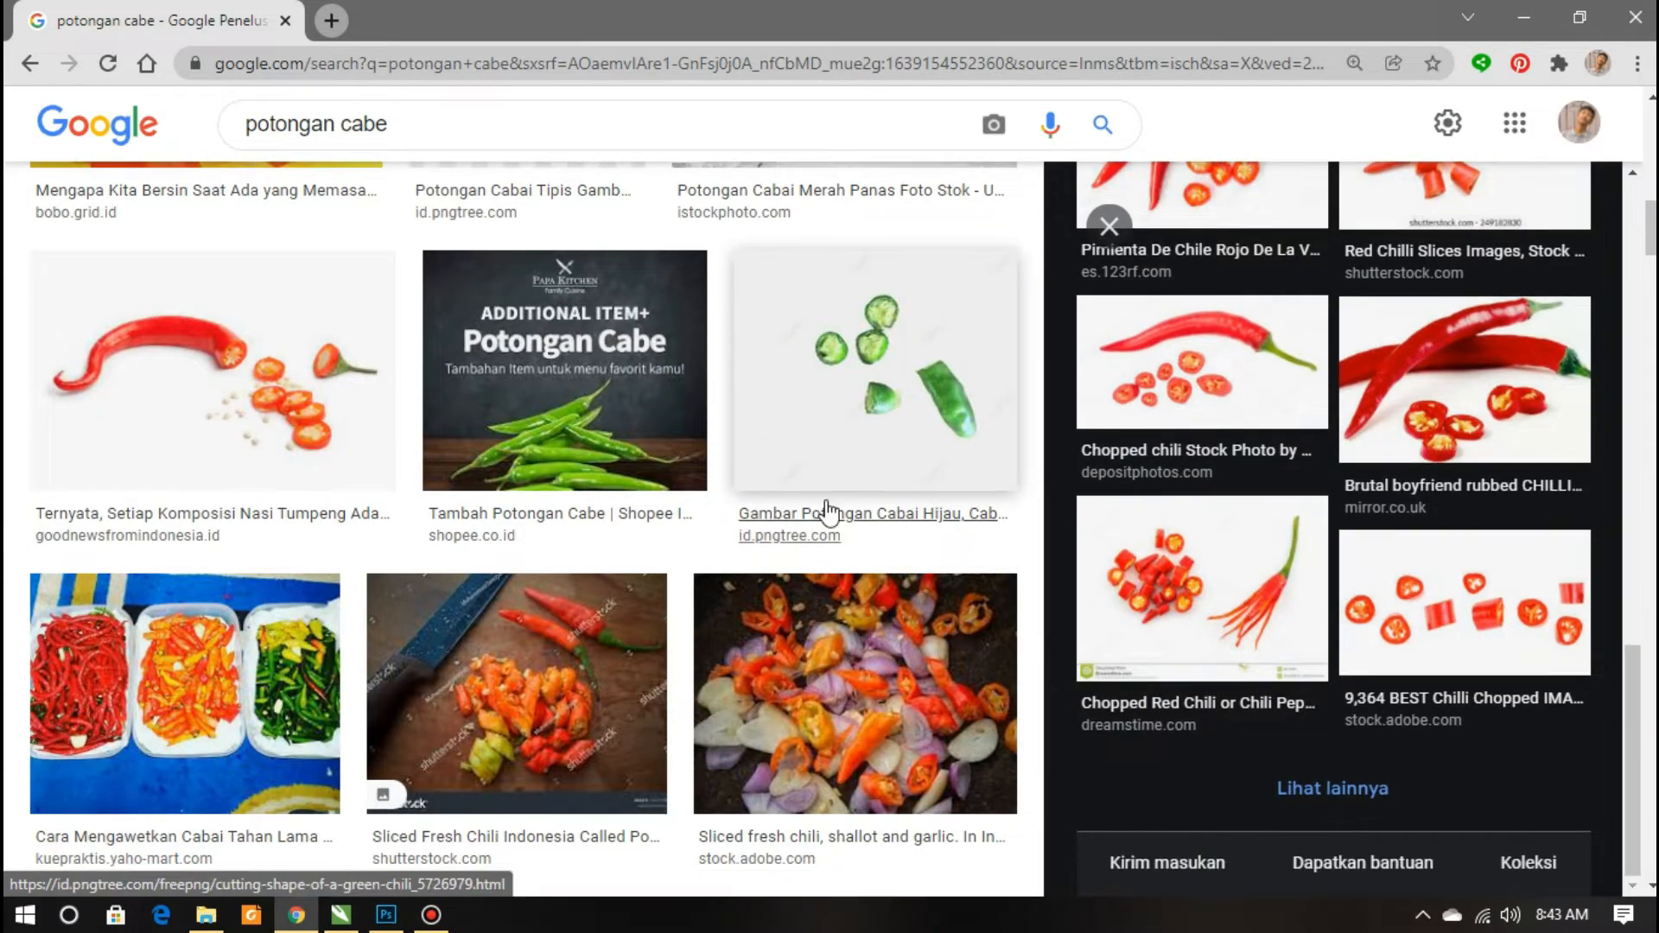
scroll(826, 510, down, 10)
scroll(828, 512, down, 5)
scroll(432, 535, up, 5)
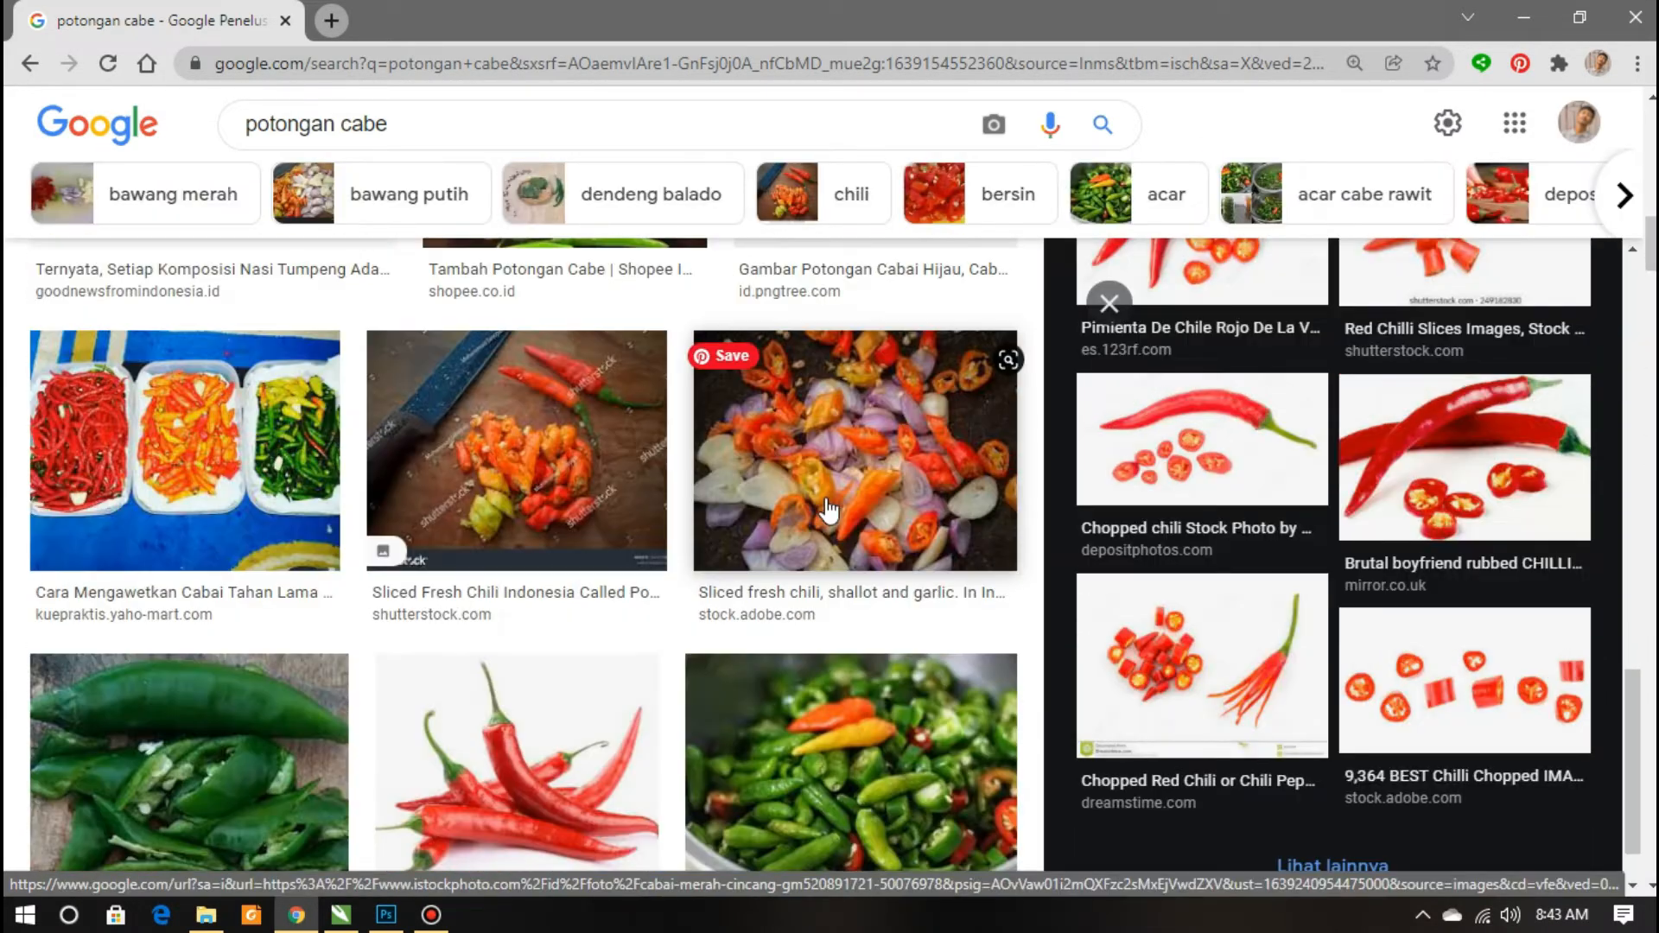
Open the Yellow Images picture of red chilli pepper slices and save it as JPEG 1x in the MEMBUAT MENU PECEL LELE folder
click(285, 581)
scroll(463, 517, up, 10)
scroll(1259, 536, down, 5)
click(1236, 726)
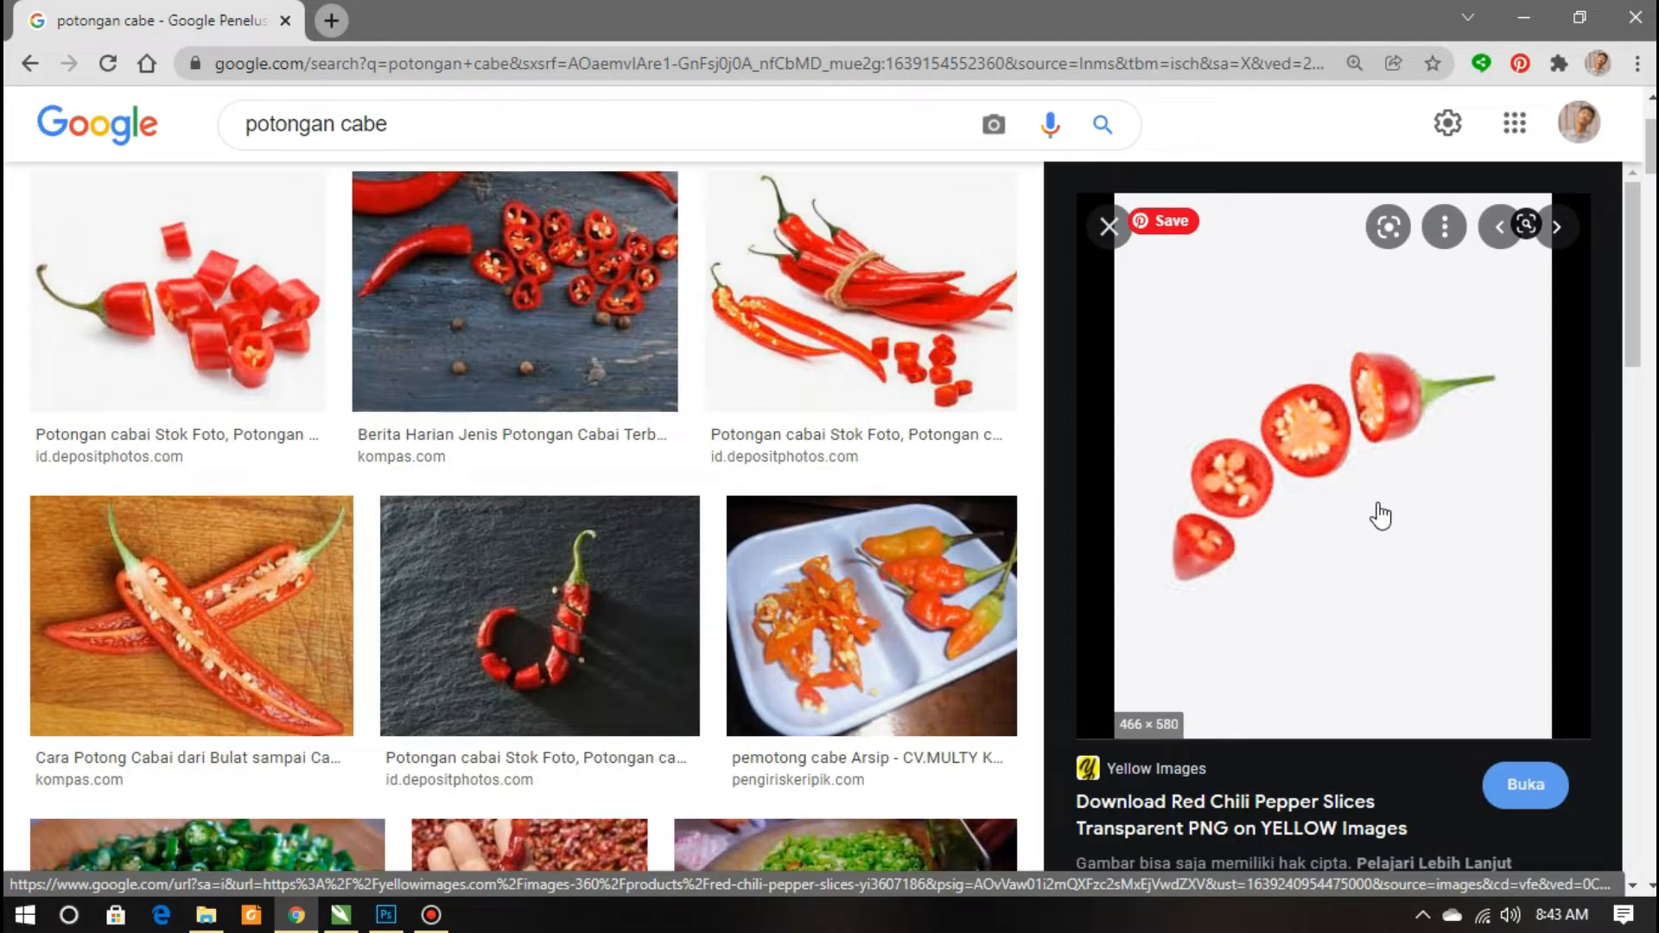
right_click(1299, 391)
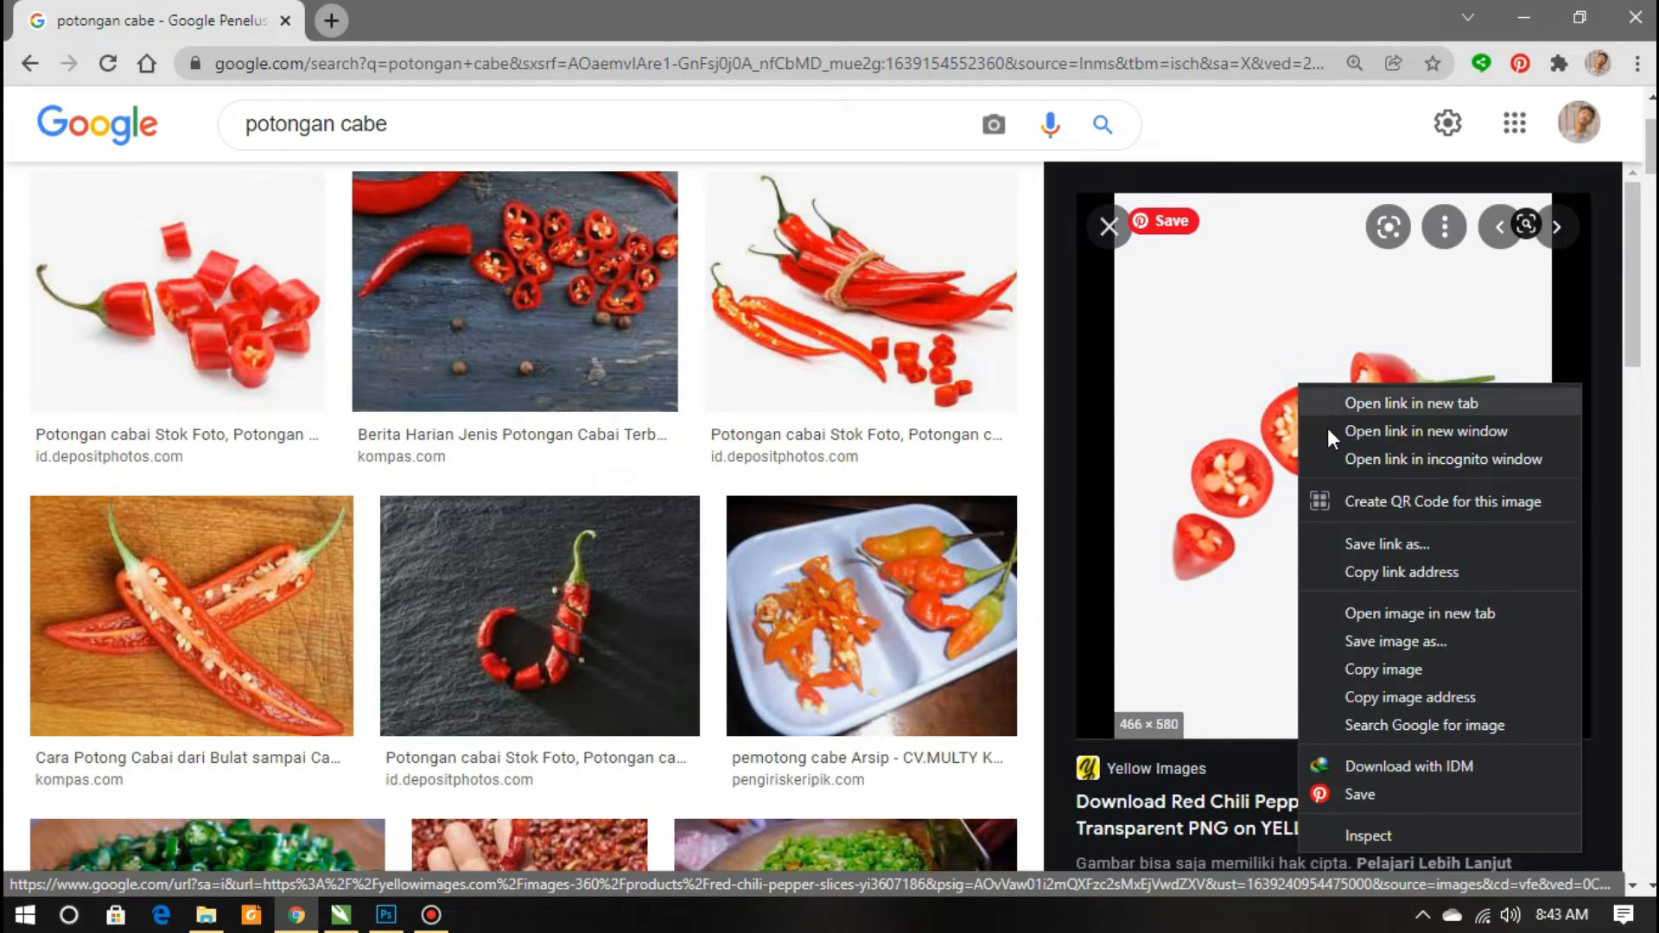
click(1438, 645)
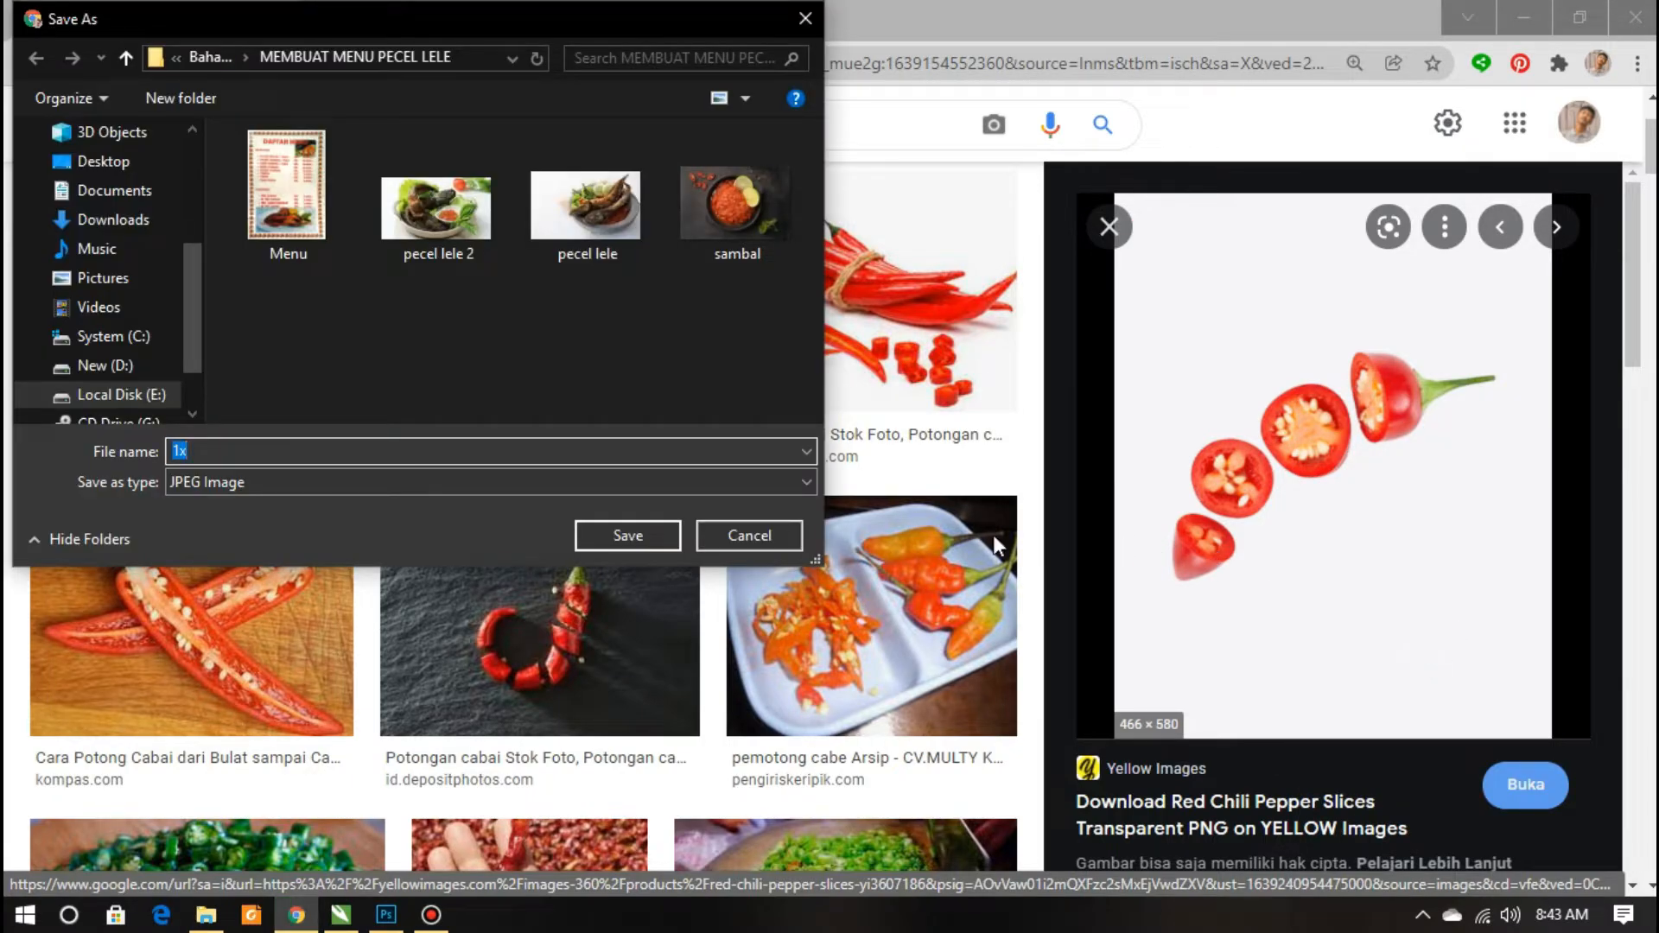
key(Return)
Open the saved 1x.jpg chilli image in Photoshop from the MEMBUAT MENU PECEL LELE folder
scroll(1267, 497, down, 5)
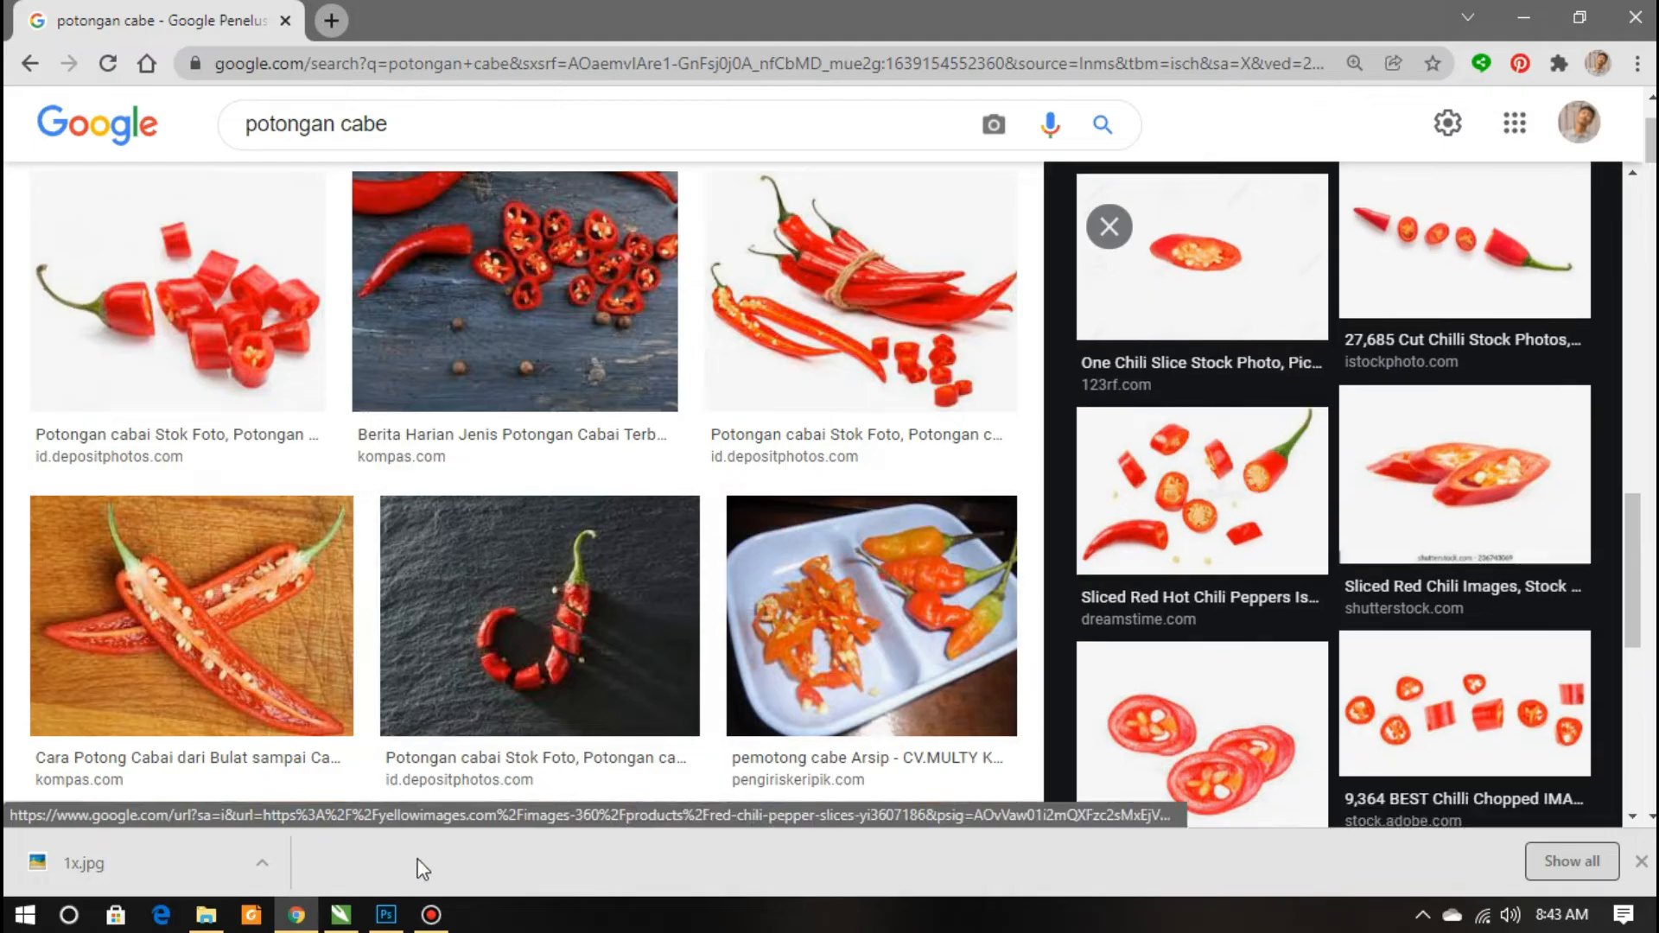
scroll(553, 605, up, 3)
click(206, 915)
drag(994, 290, 313, 456)
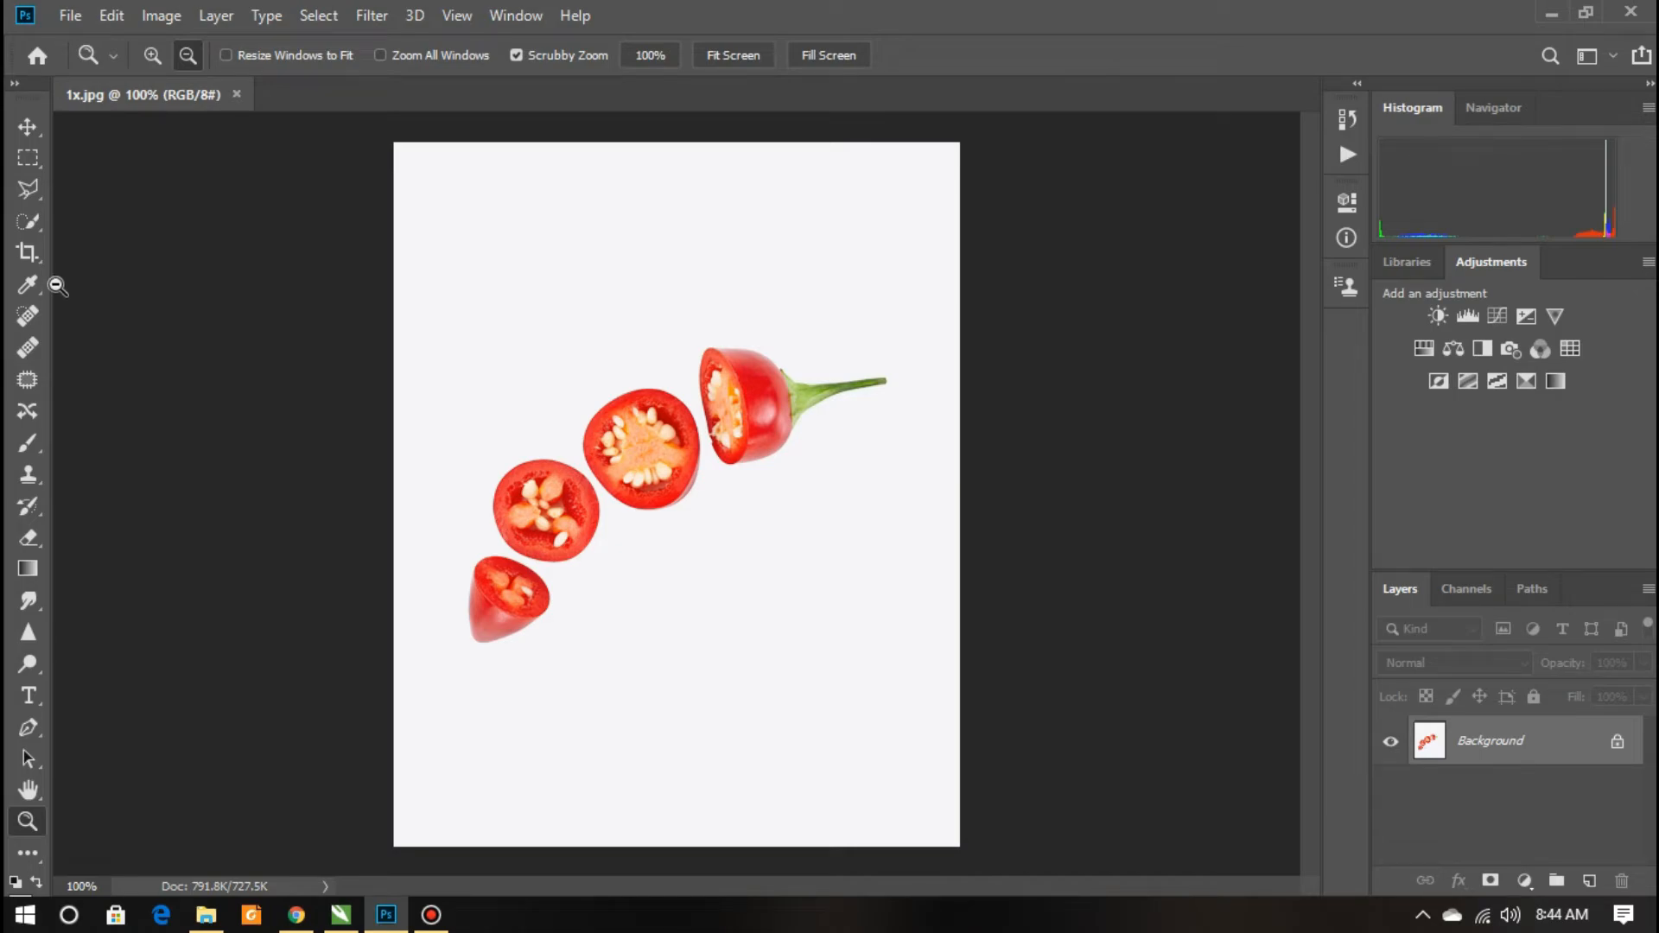
Crop the empty space above and below the chilli slices, leaving the image about 4.28 in high
click(29, 252)
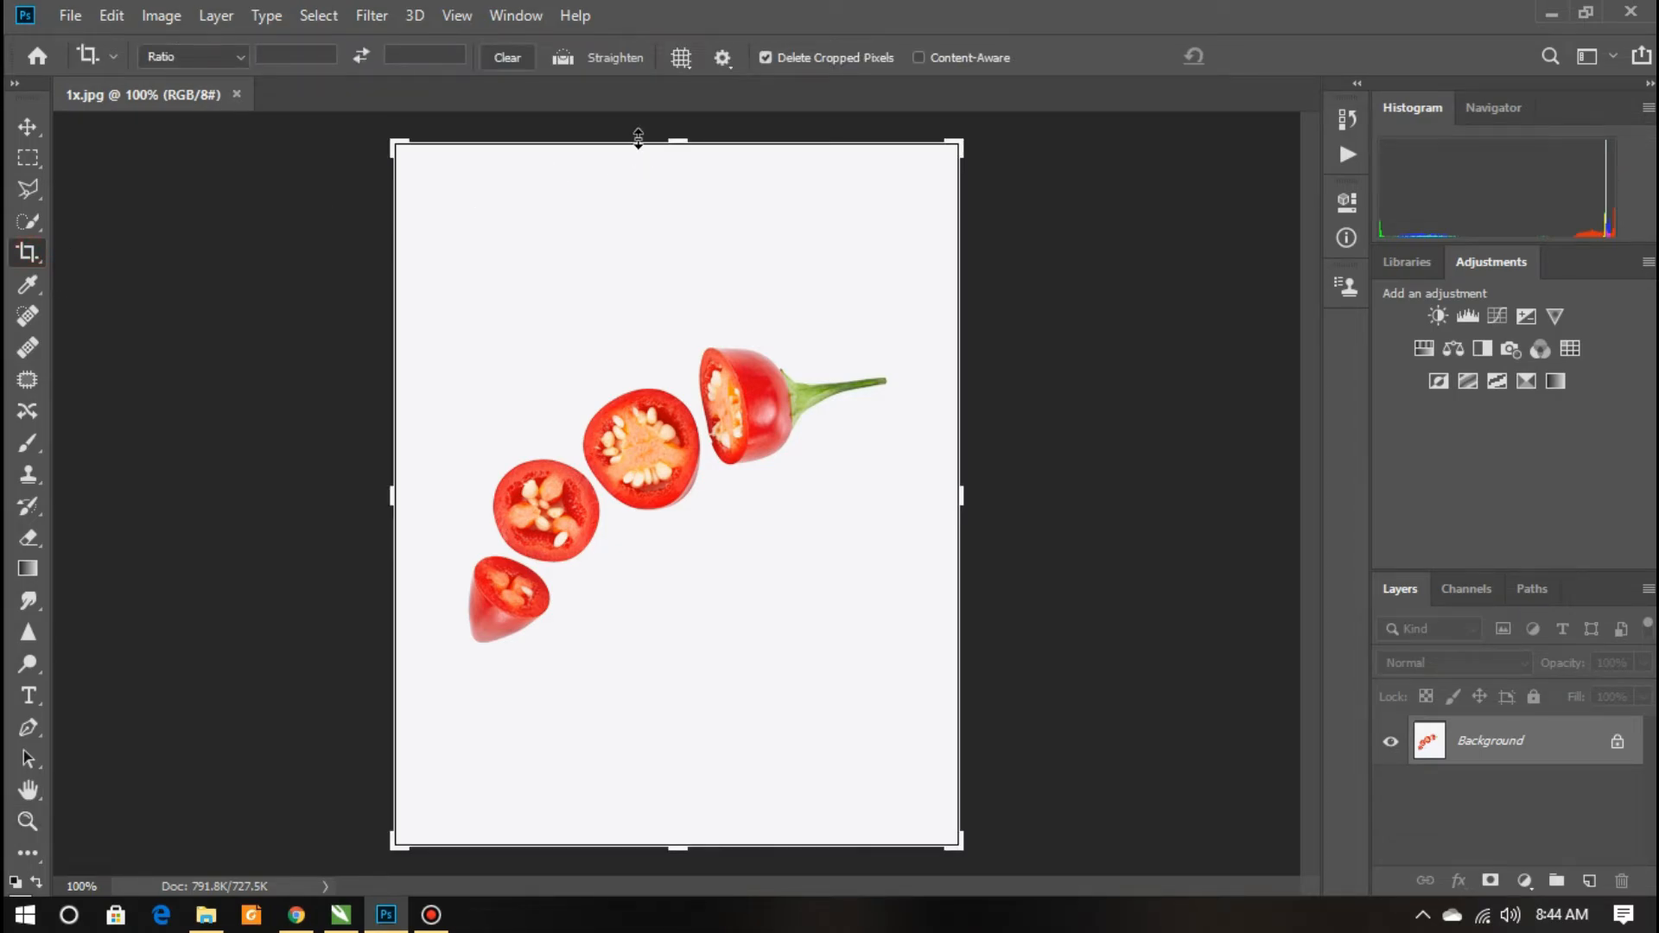
drag(638, 139, 678, 230)
drag(685, 766, 706, 689)
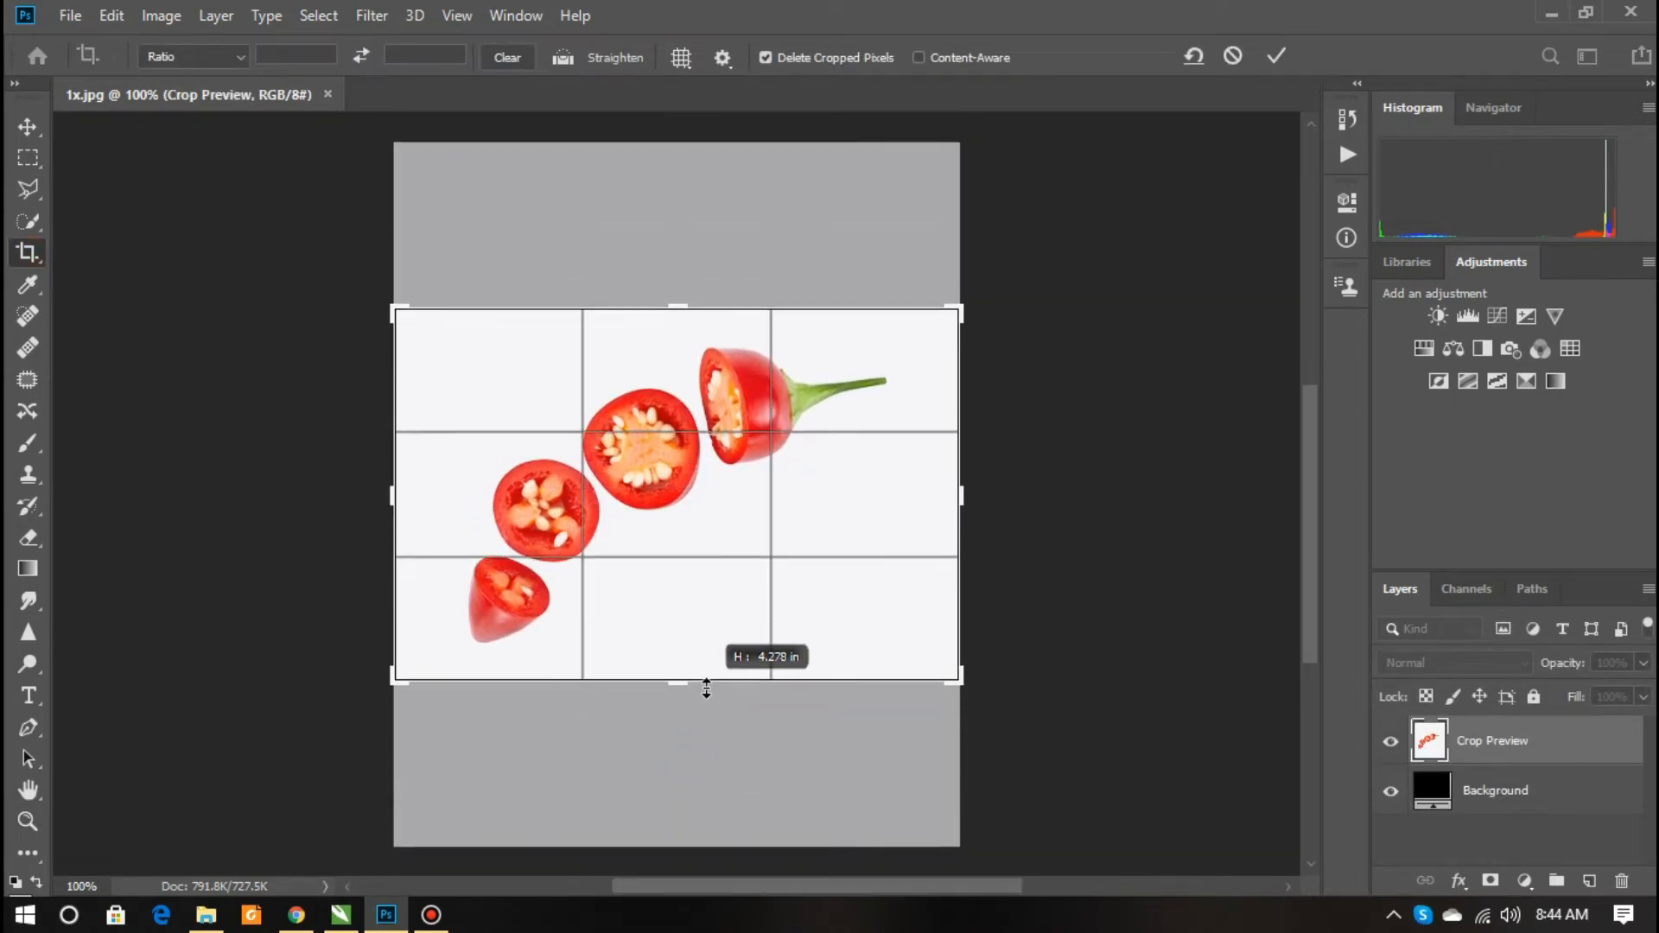
key(Return)
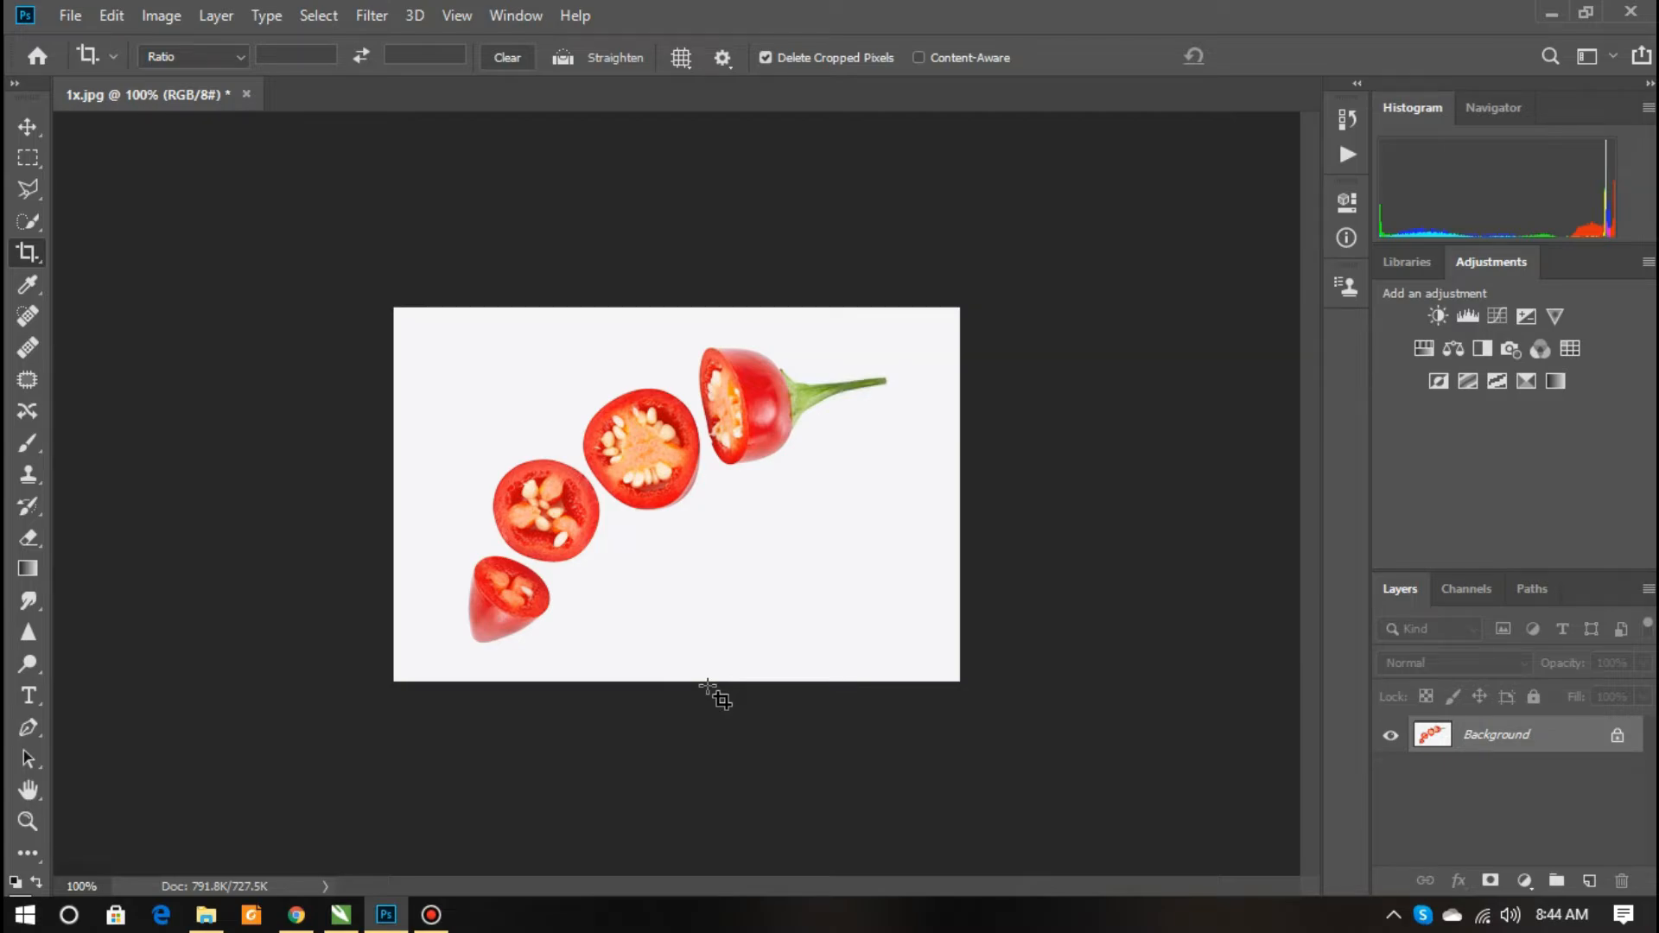
Convert the locked background to Layer 0 and delete the white backdrop around the chilli slices using a Magic Wand selection at tolerance 32
click(38, 219)
click(107, 246)
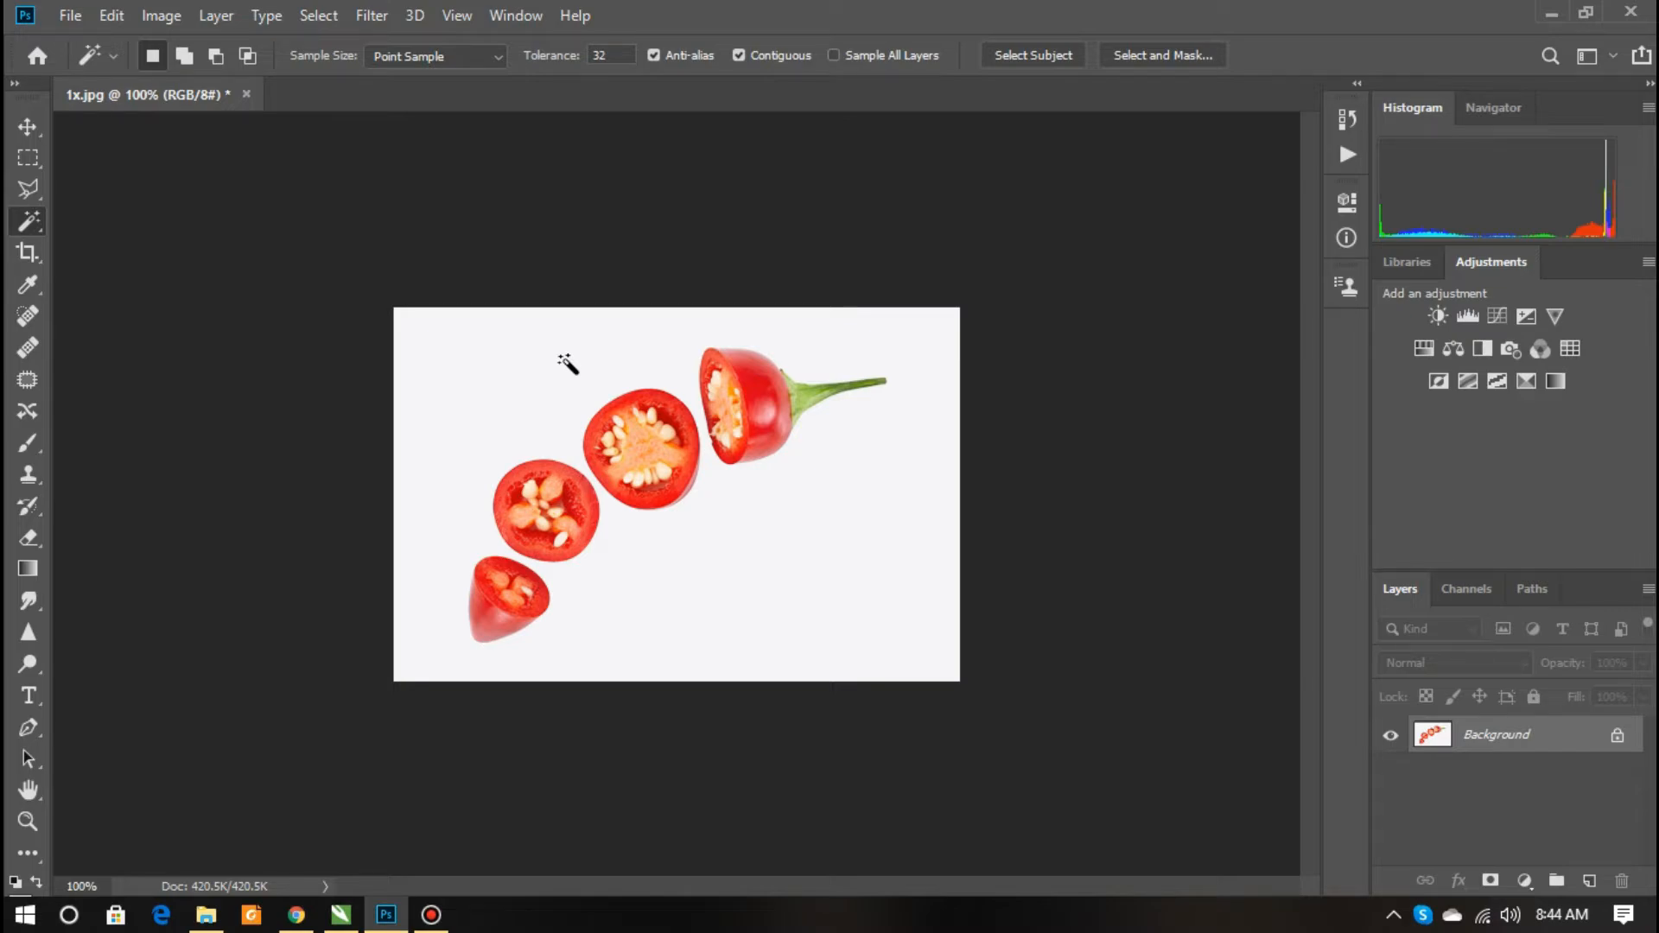
click(566, 362)
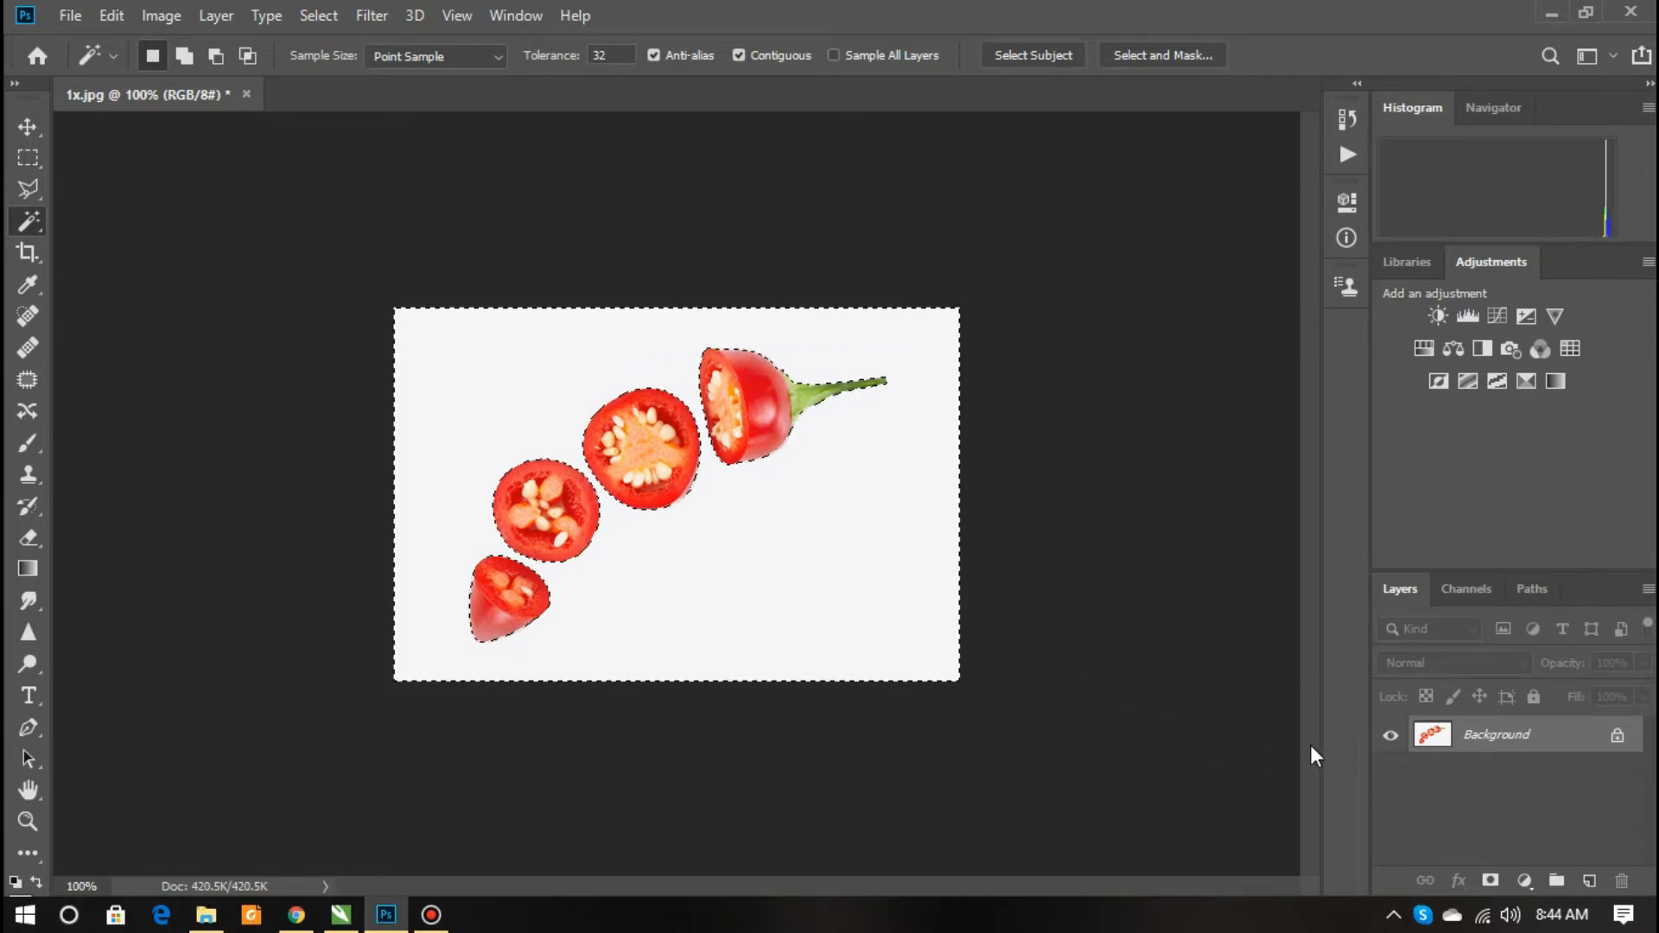
double_click(1431, 737)
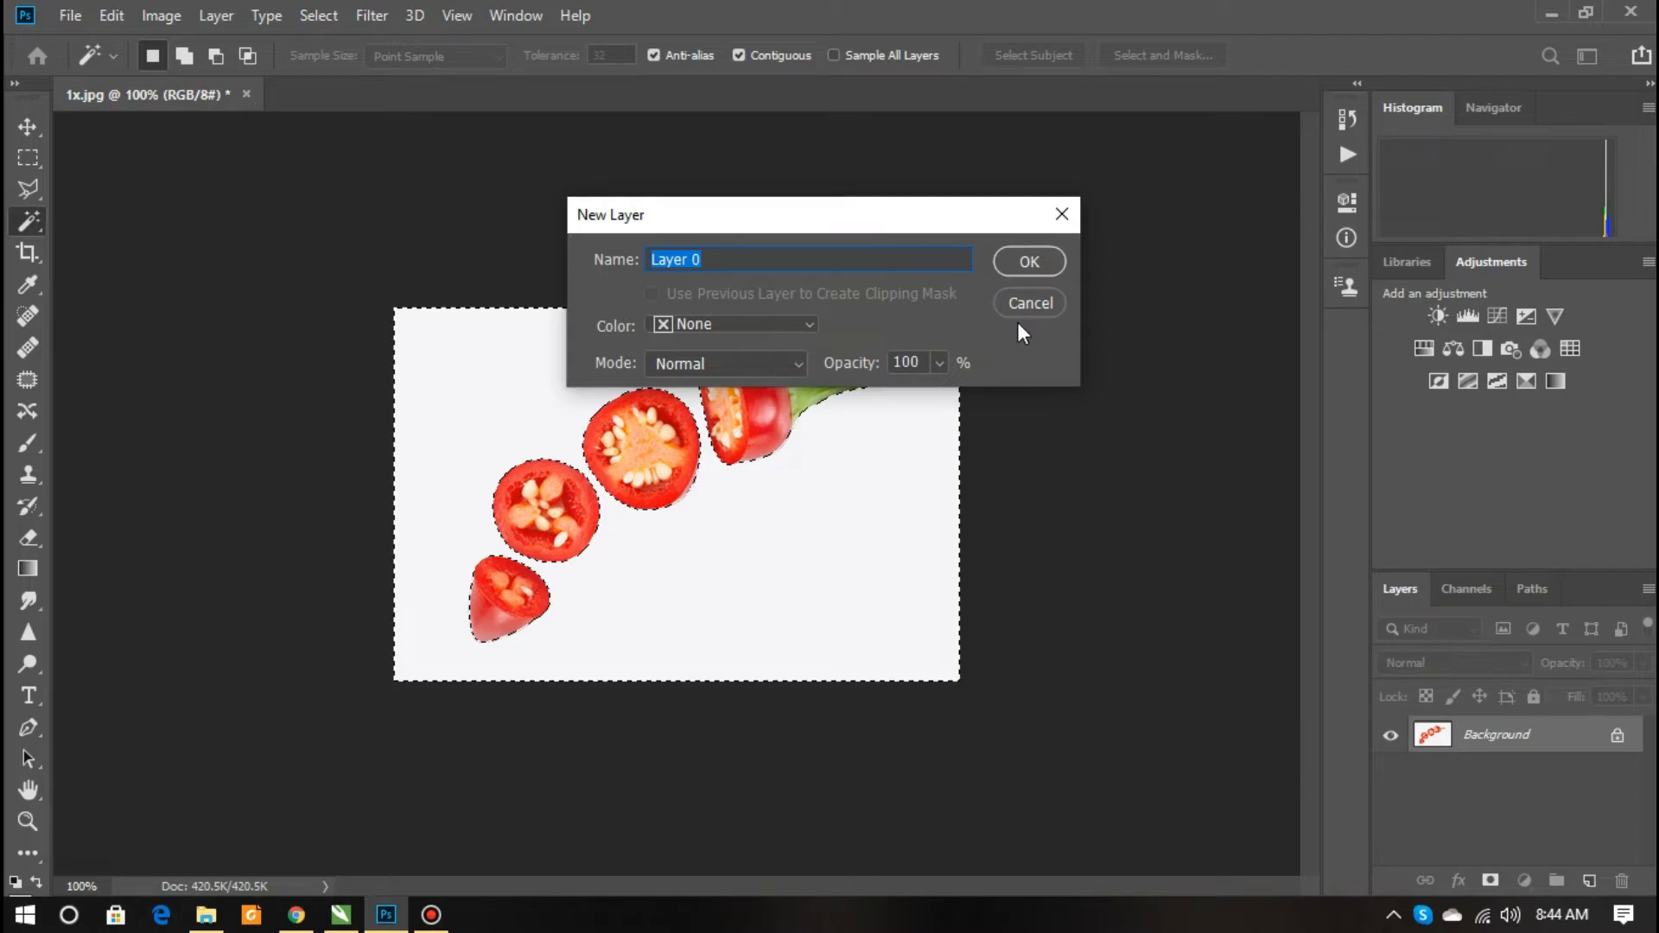
click(1012, 261)
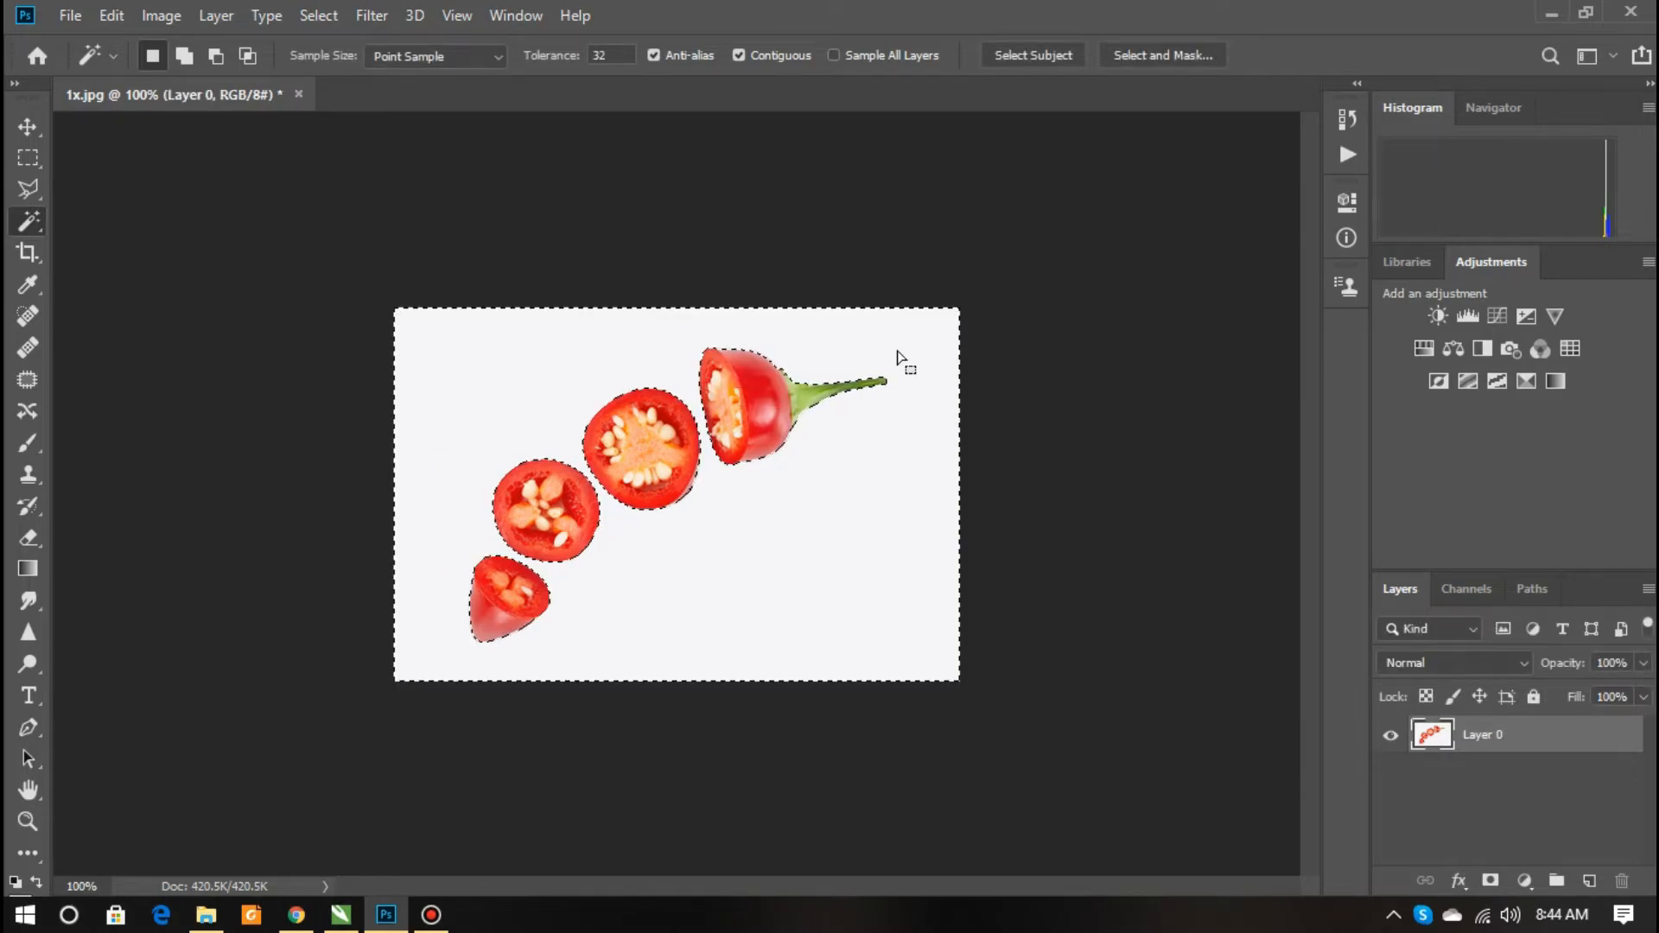
key(Delete)
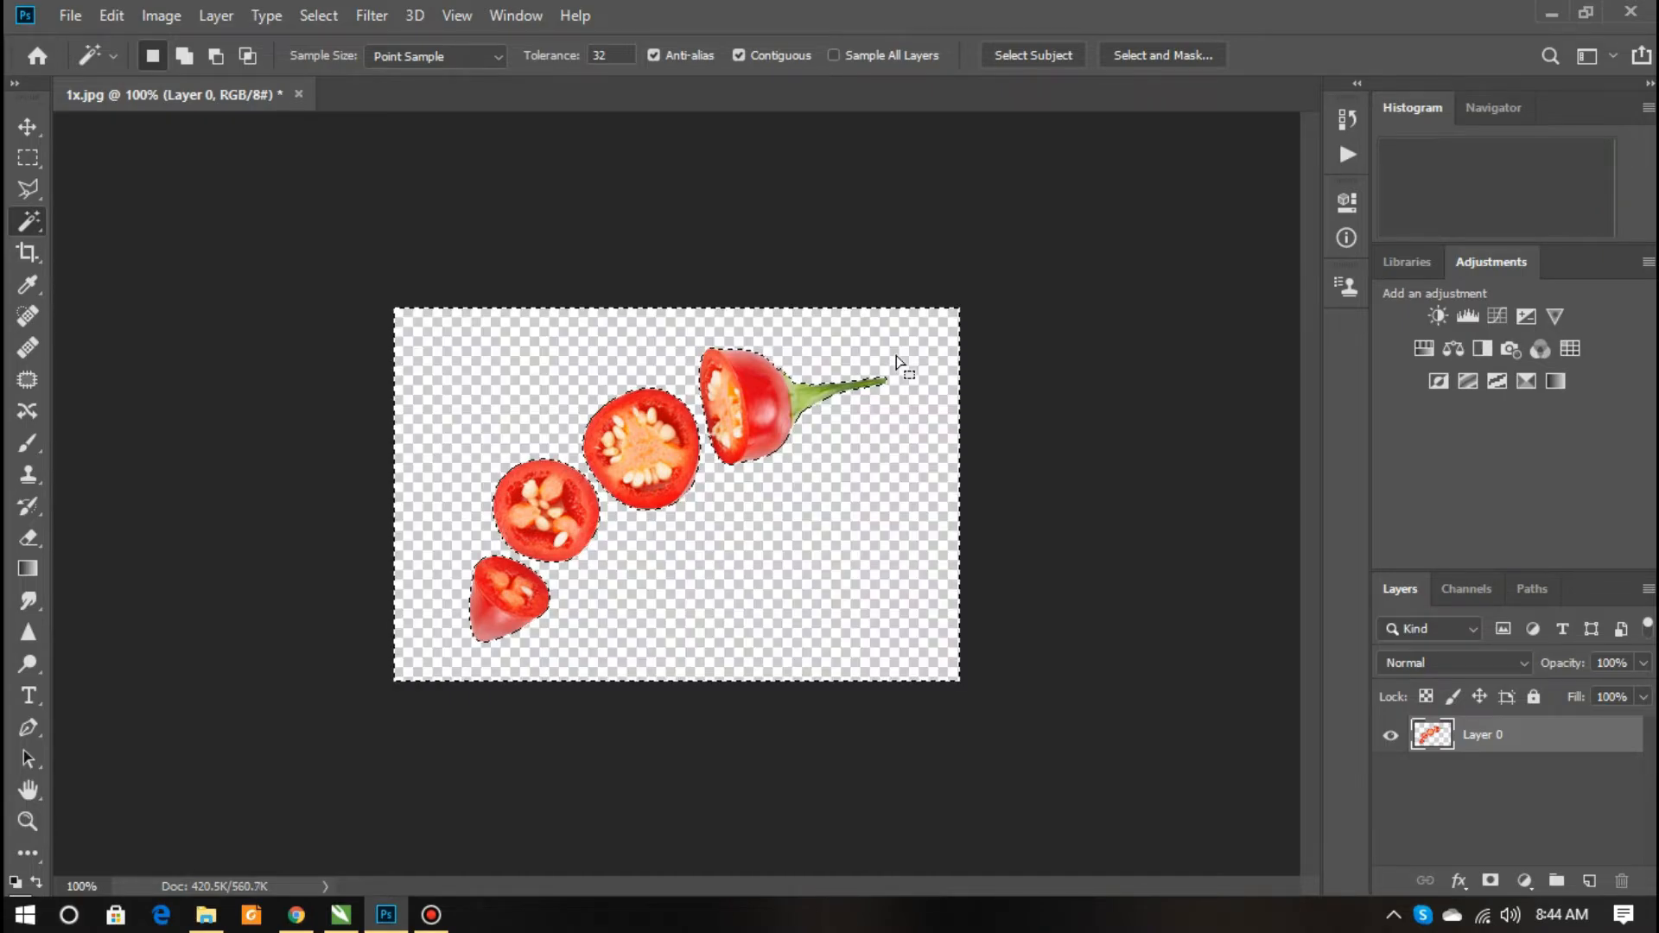
key(ctrl+d)
key(shift+w)
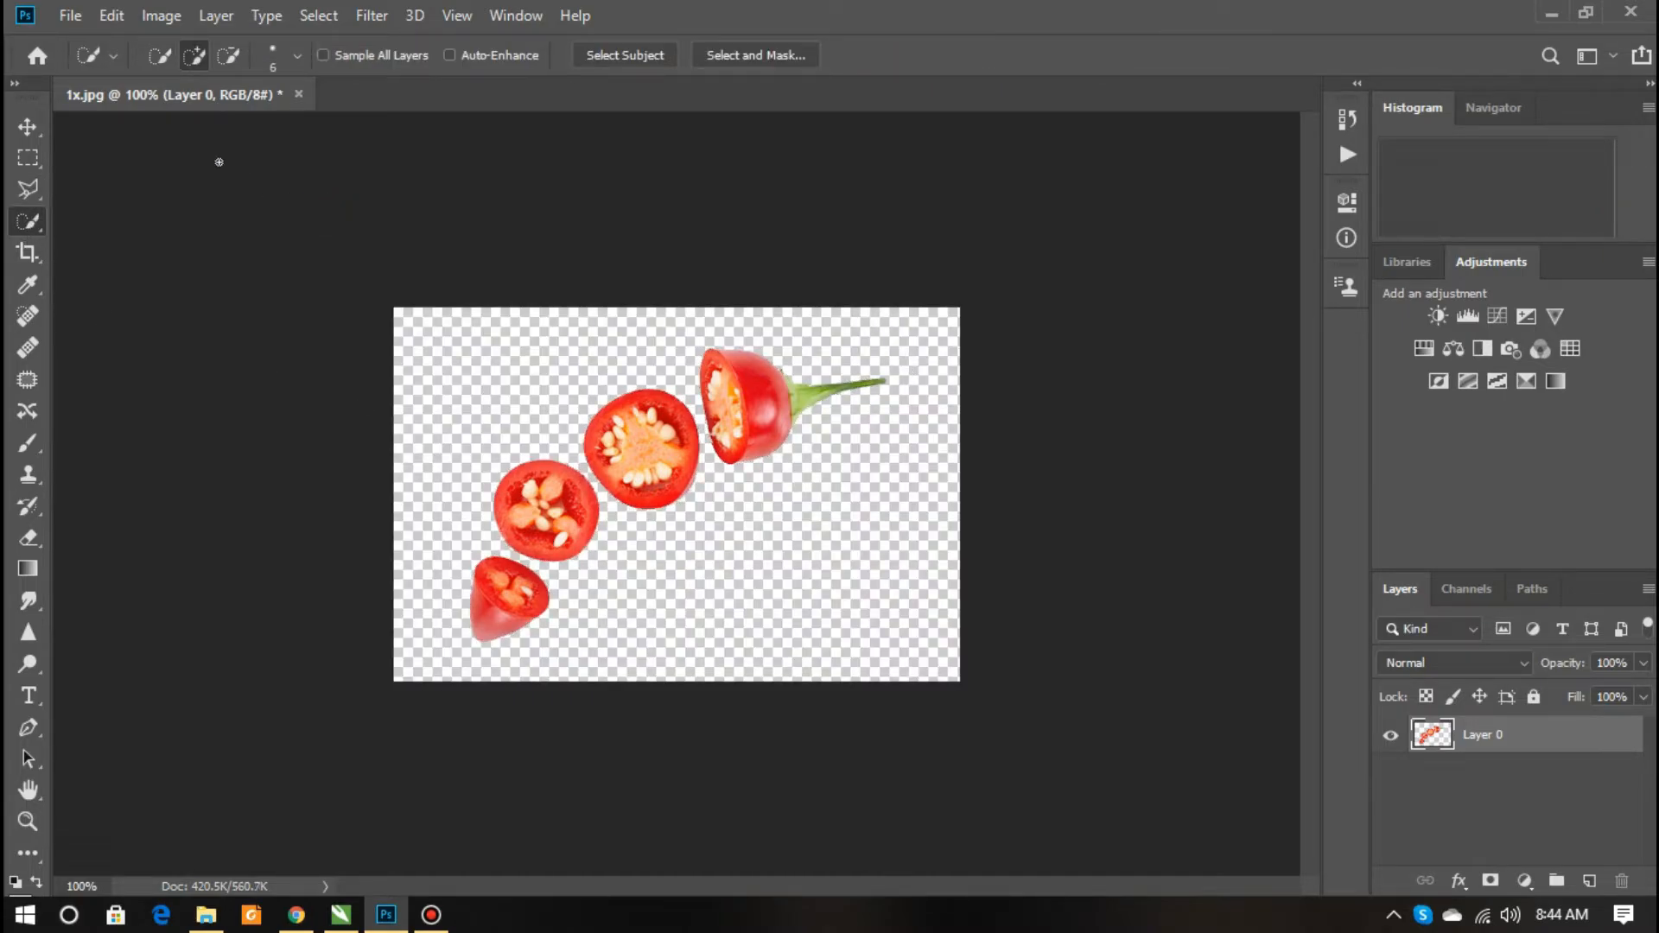
Save the chilli cutout as a PNG with the large file size option
click(71, 16)
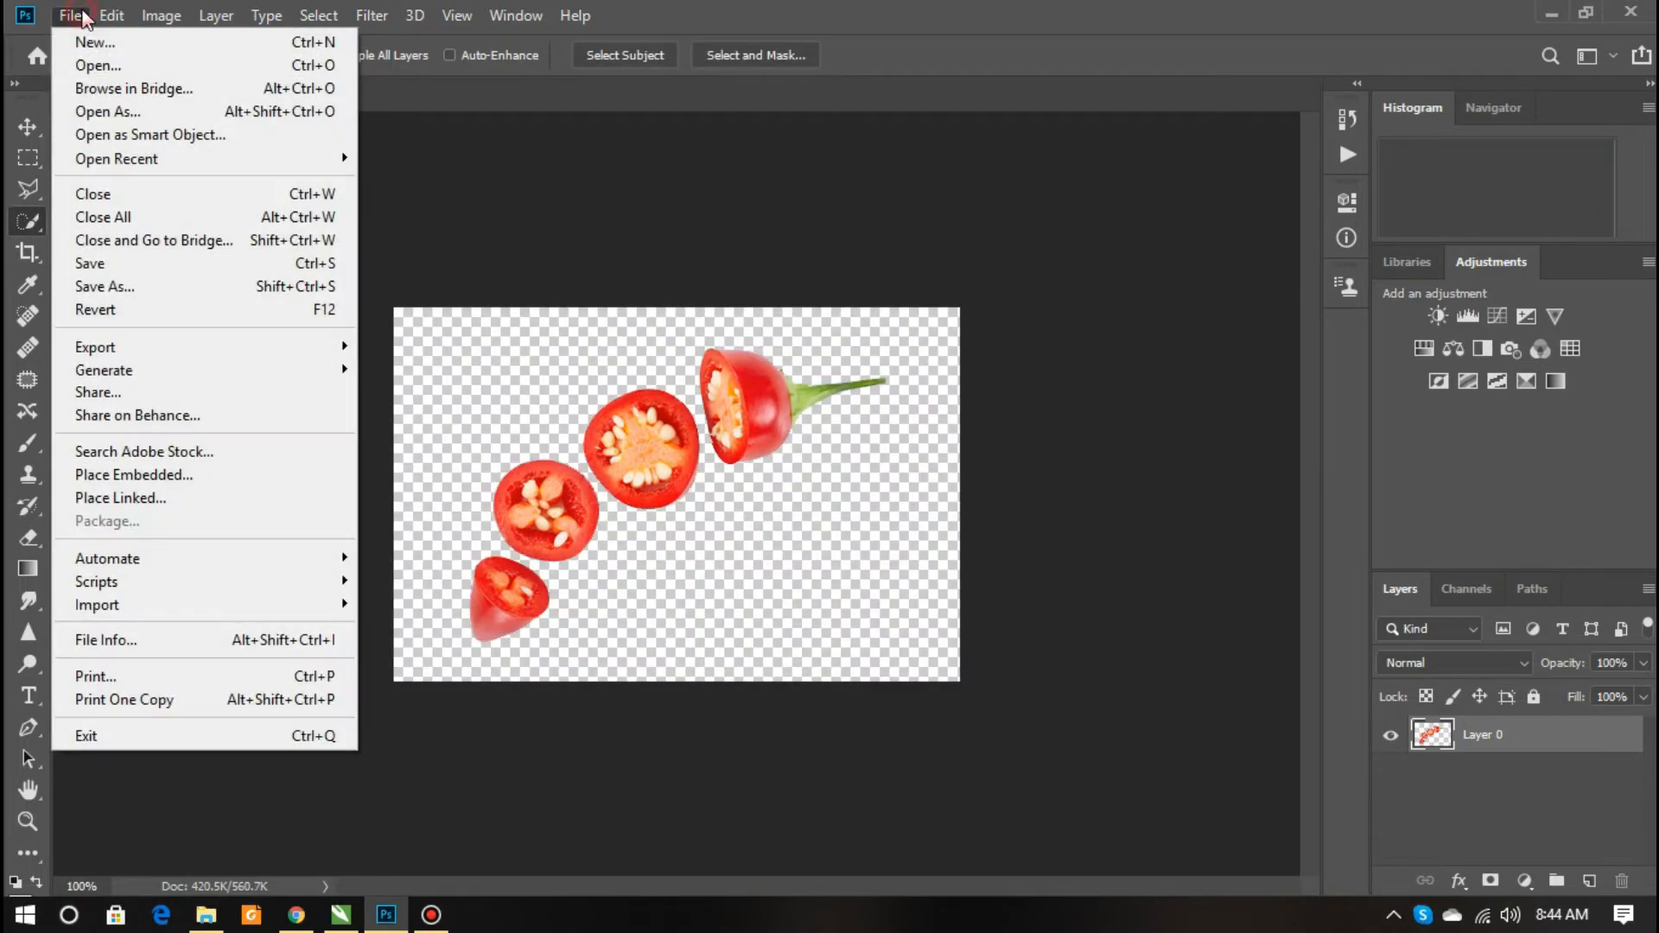
click(180, 290)
click(351, 641)
click(311, 541)
click(644, 856)
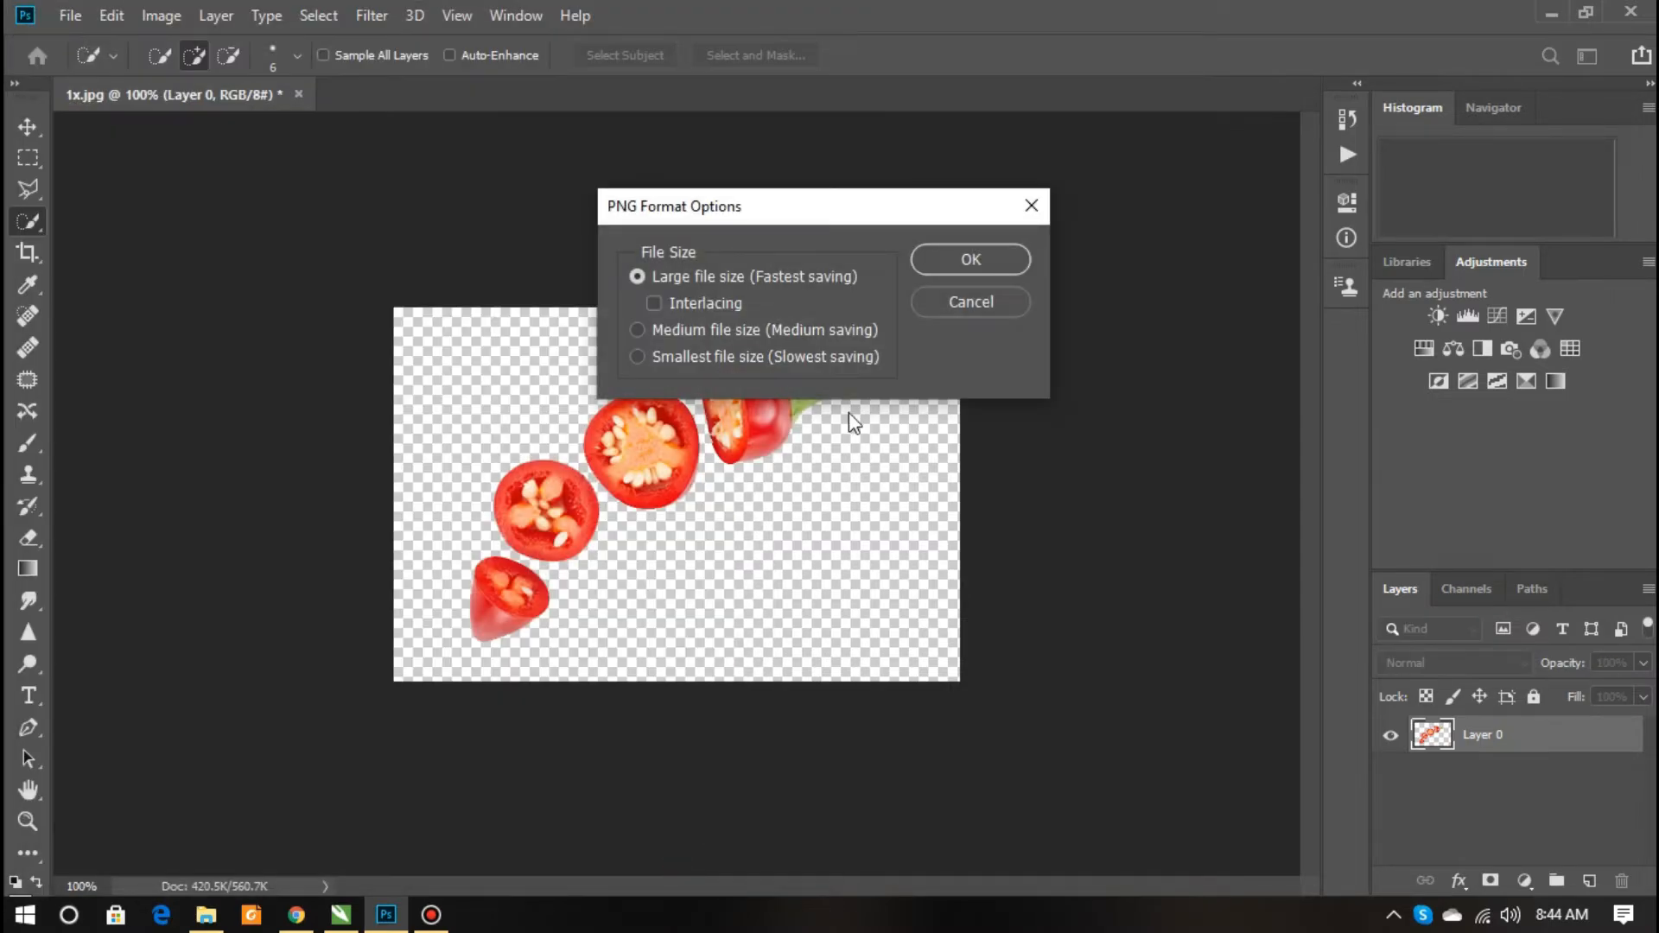
click(985, 257)
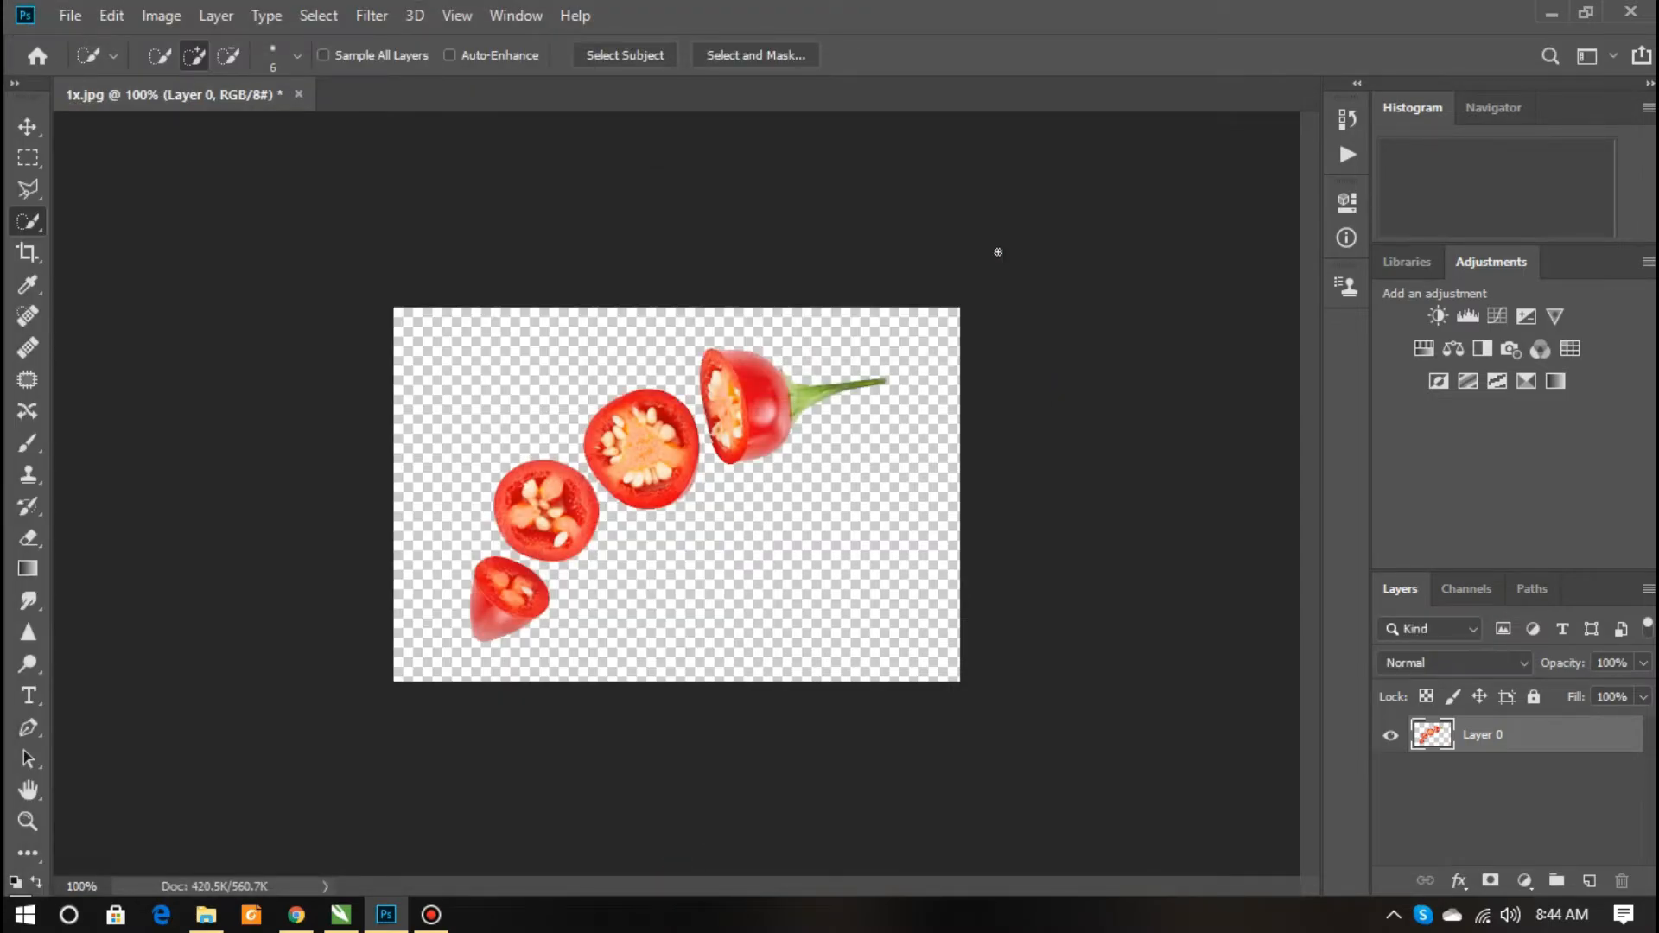
Close 1x.jpg in Photoshop without saving the changes to the original
click(299, 93)
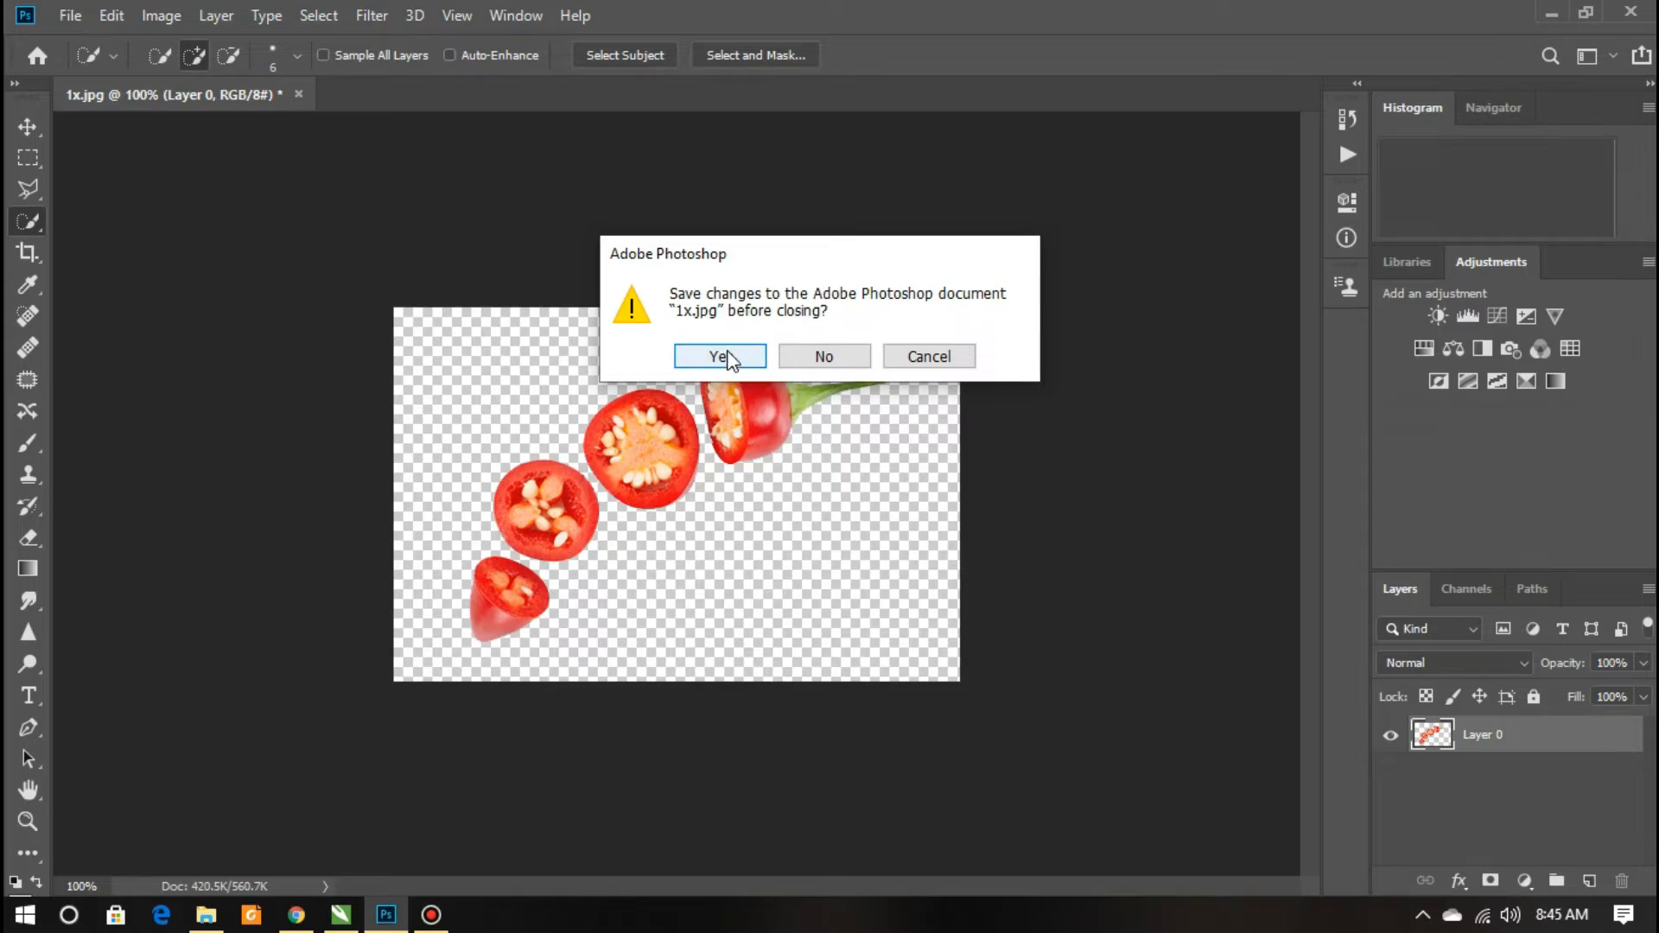
click(721, 356)
key(Escape)
click(299, 93)
click(824, 356)
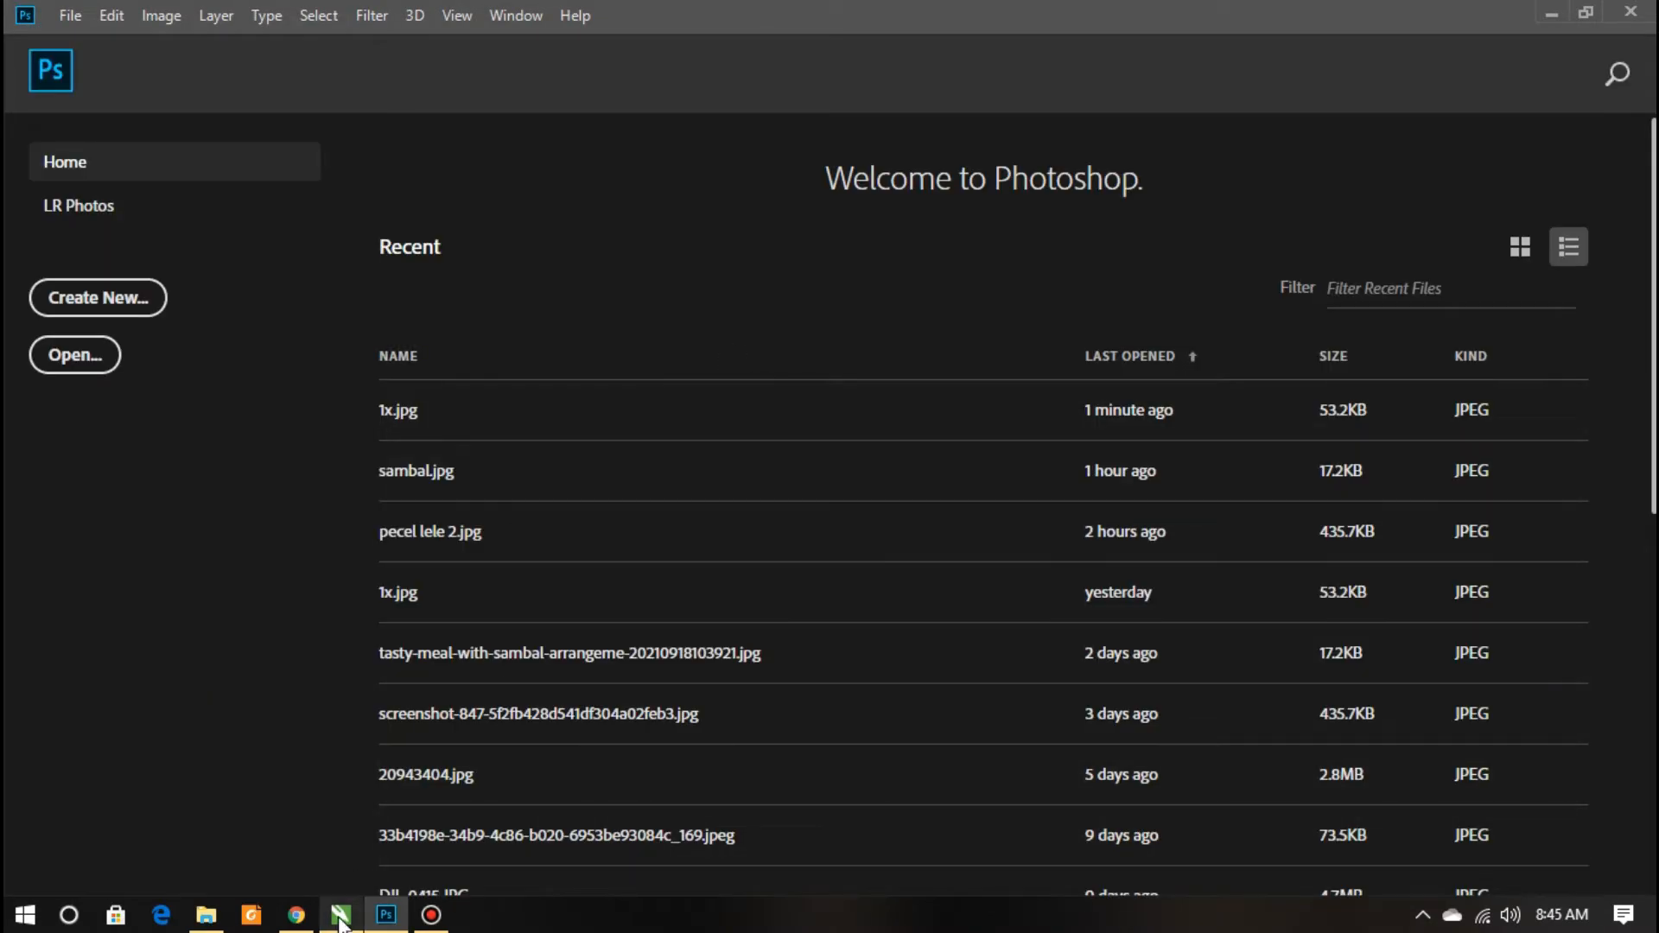
Switch to CorelDRAW and place the transparent 1x chilli PNG from the materials folder into the menu document
click(340, 915)
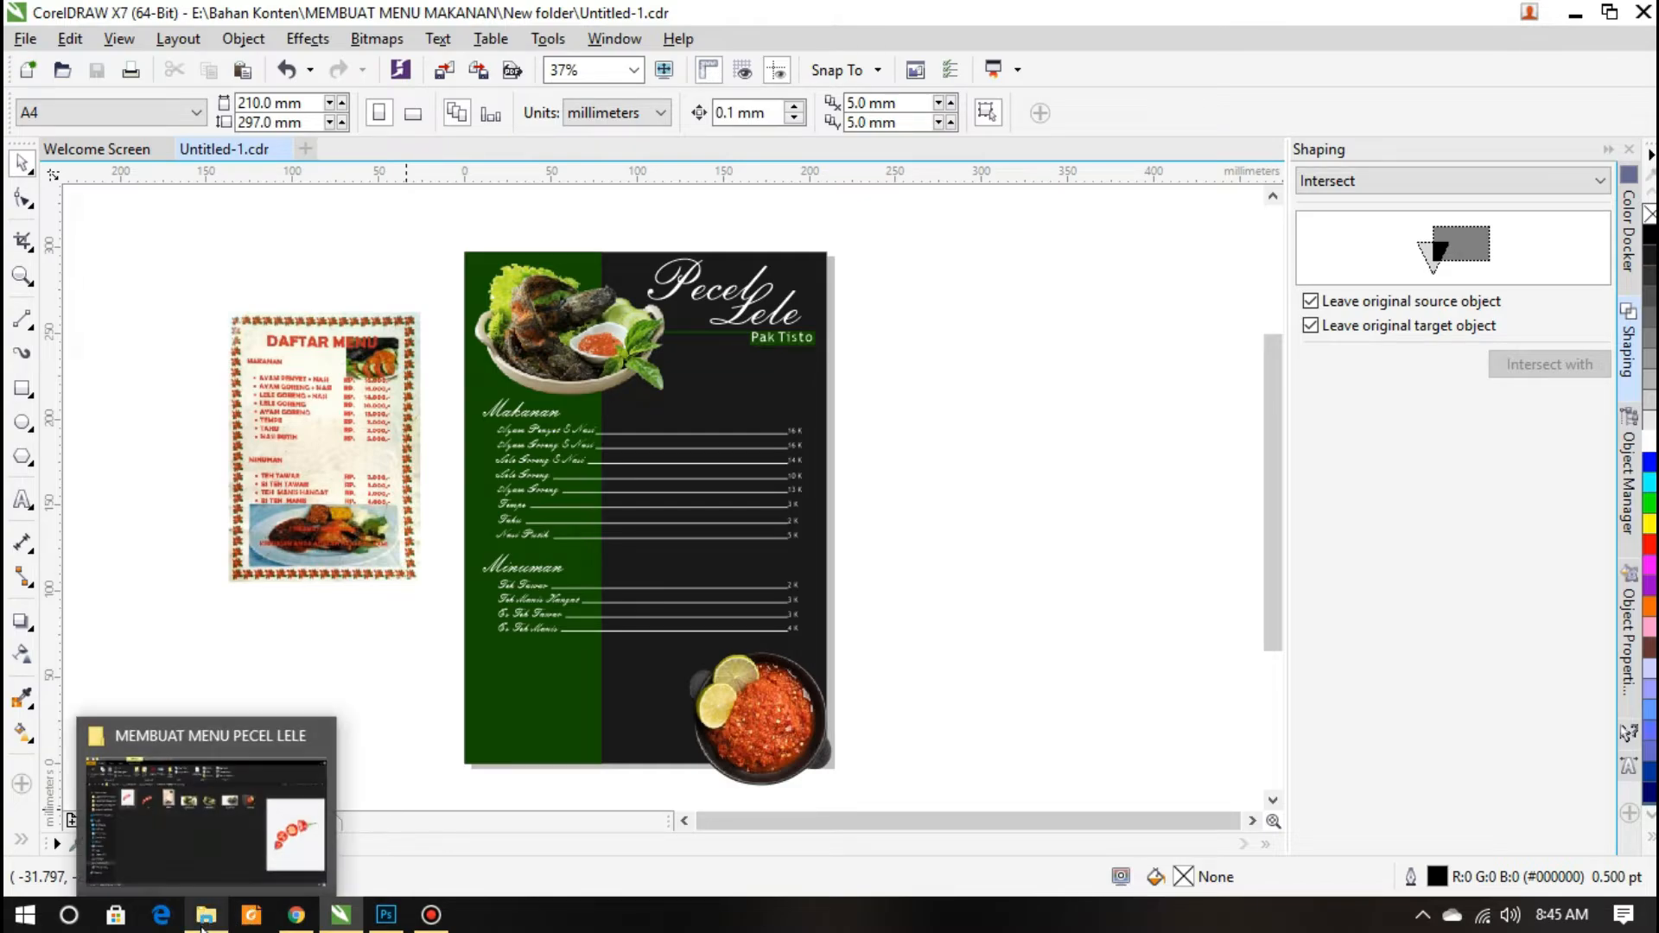
click(203, 921)
click(413, 302)
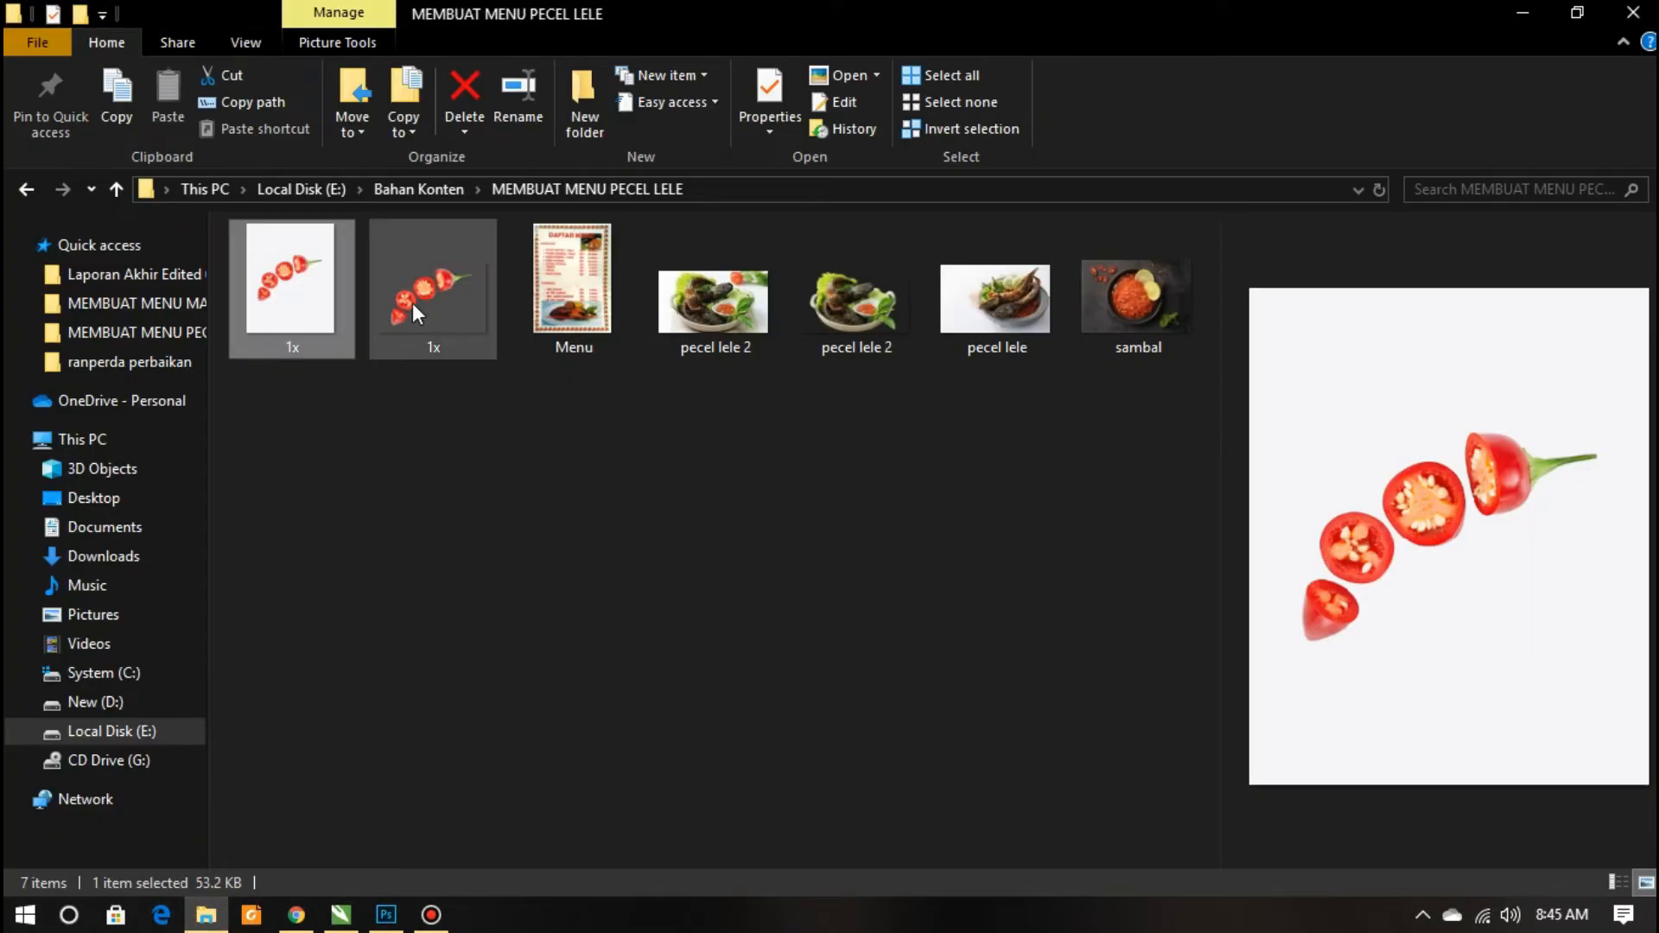
drag(452, 318, 892, 360)
click(892, 359)
Rotate the chilli image to about 136.8° so the slices run roughly horizontally with the stem on the left
drag(1141, 619, 1159, 345)
drag(1186, 758, 1155, 396)
drag(1078, 729, 1104, 485)
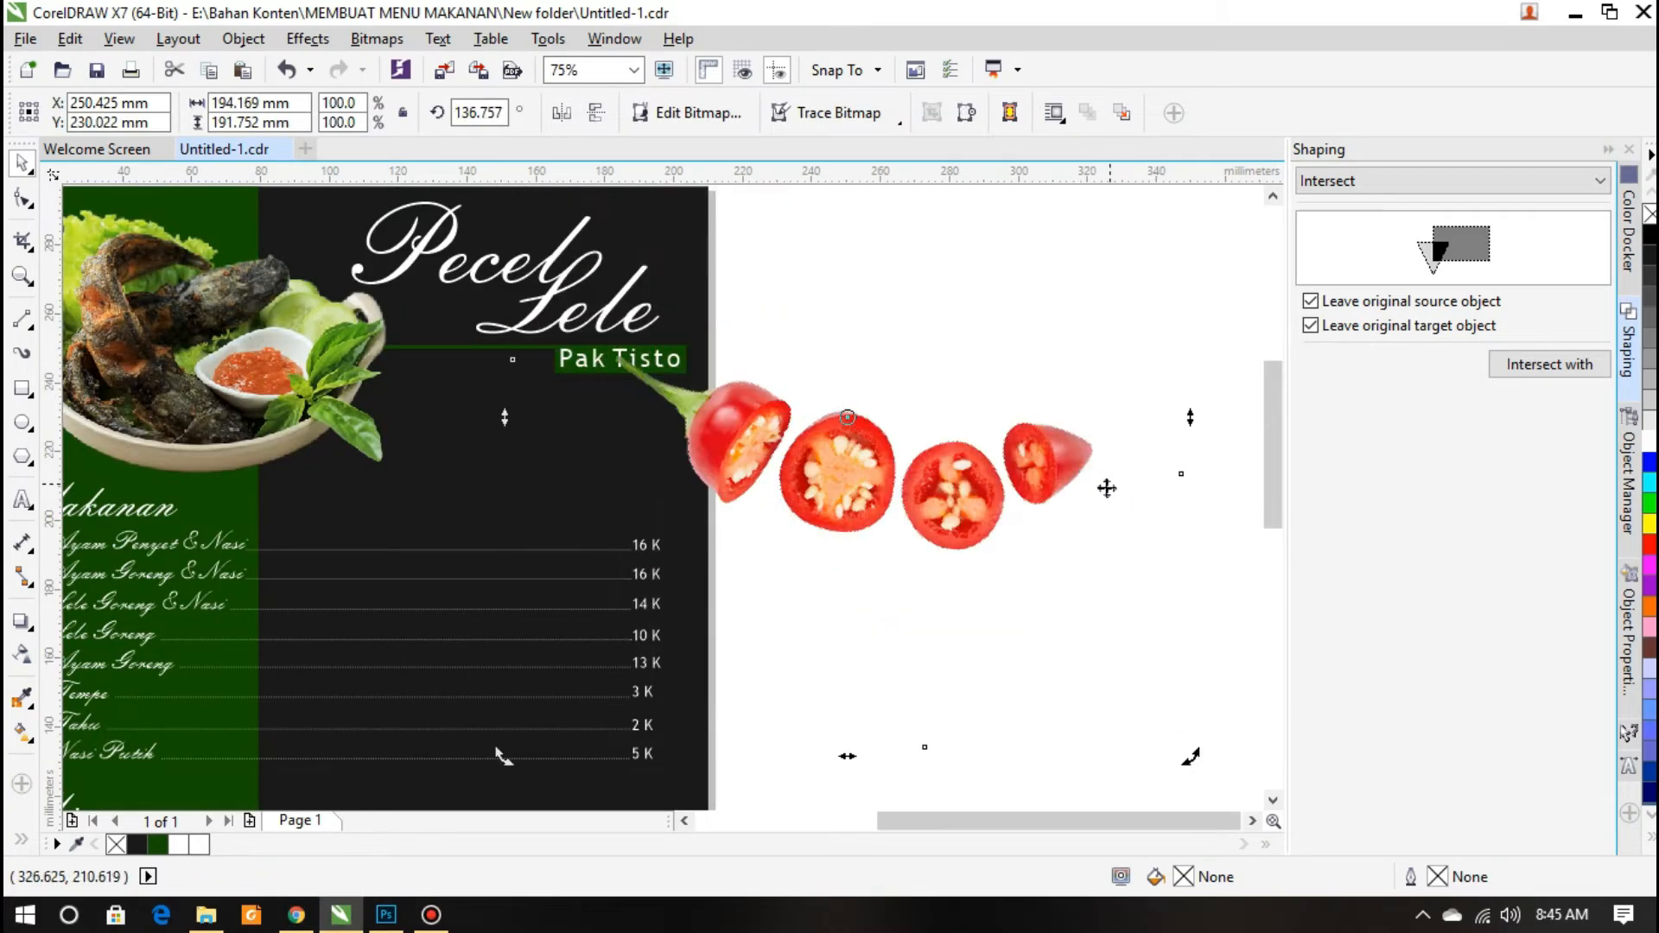
click(1104, 485)
Scale the chilli image down to about 32.6% and position it just below the Pak Tisto label
drag(1189, 752, 956, 523)
drag(740, 322, 518, 400)
drag(736, 603, 627, 495)
drag(505, 372, 563, 428)
drag(685, 553, 603, 468)
drag(472, 342, 548, 392)
scroll(548, 391, up, 1)
drag(619, 464, 619, 433)
drag(800, 611, 772, 586)
drag(619, 433, 616, 409)
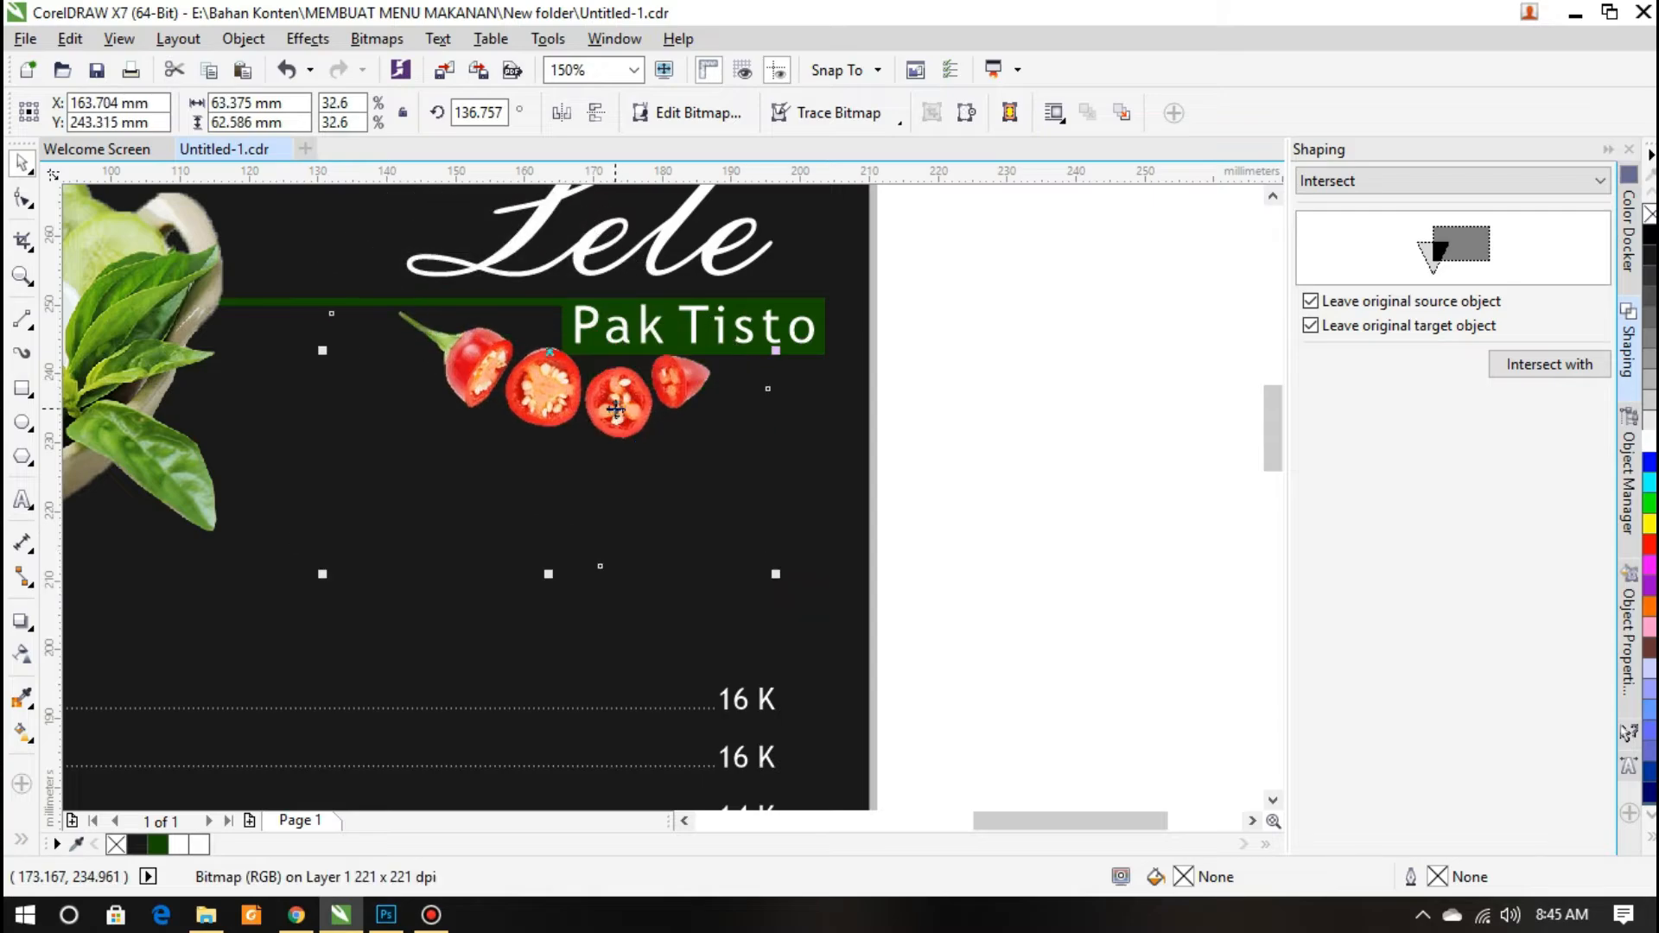
Rotate the chilli image to about 140.5° and shrink it to about 29.8% beneath the Pak Tisto label, leaving it deselected
drag(781, 577, 784, 568)
scroll(726, 537, down, 1)
click(624, 443)
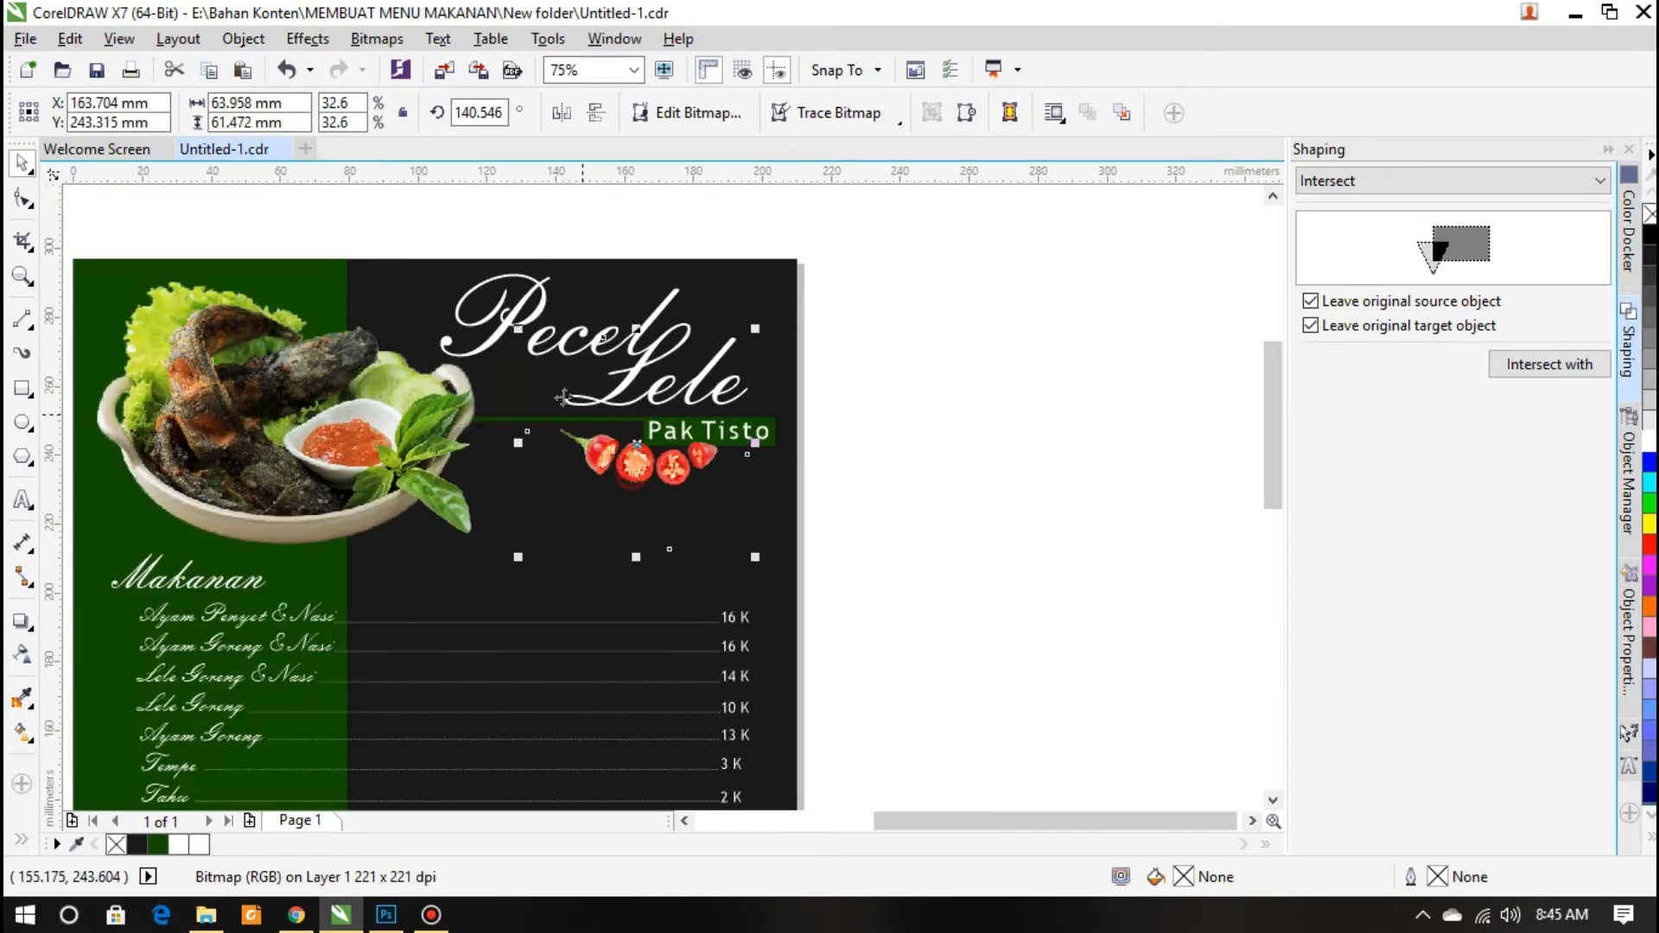
drag(526, 335, 546, 354)
scroll(642, 467, up, 1)
scroll(641, 469, down, 1)
drag(640, 469, 637, 462)
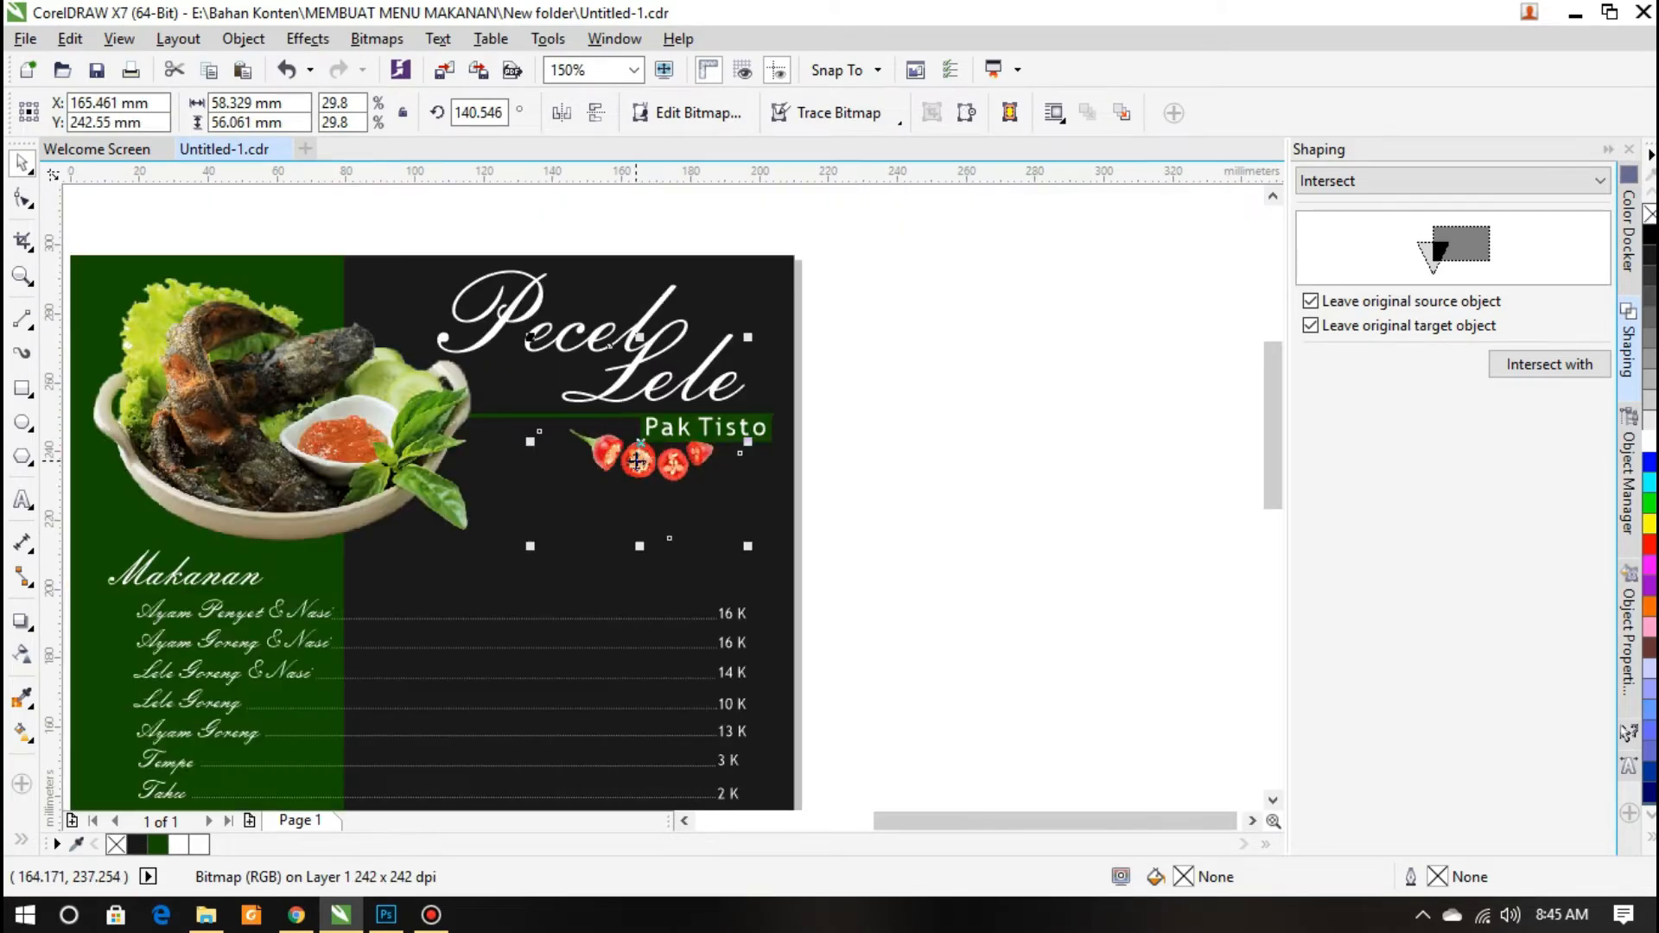
click(926, 439)
scroll(896, 436, down, 1)
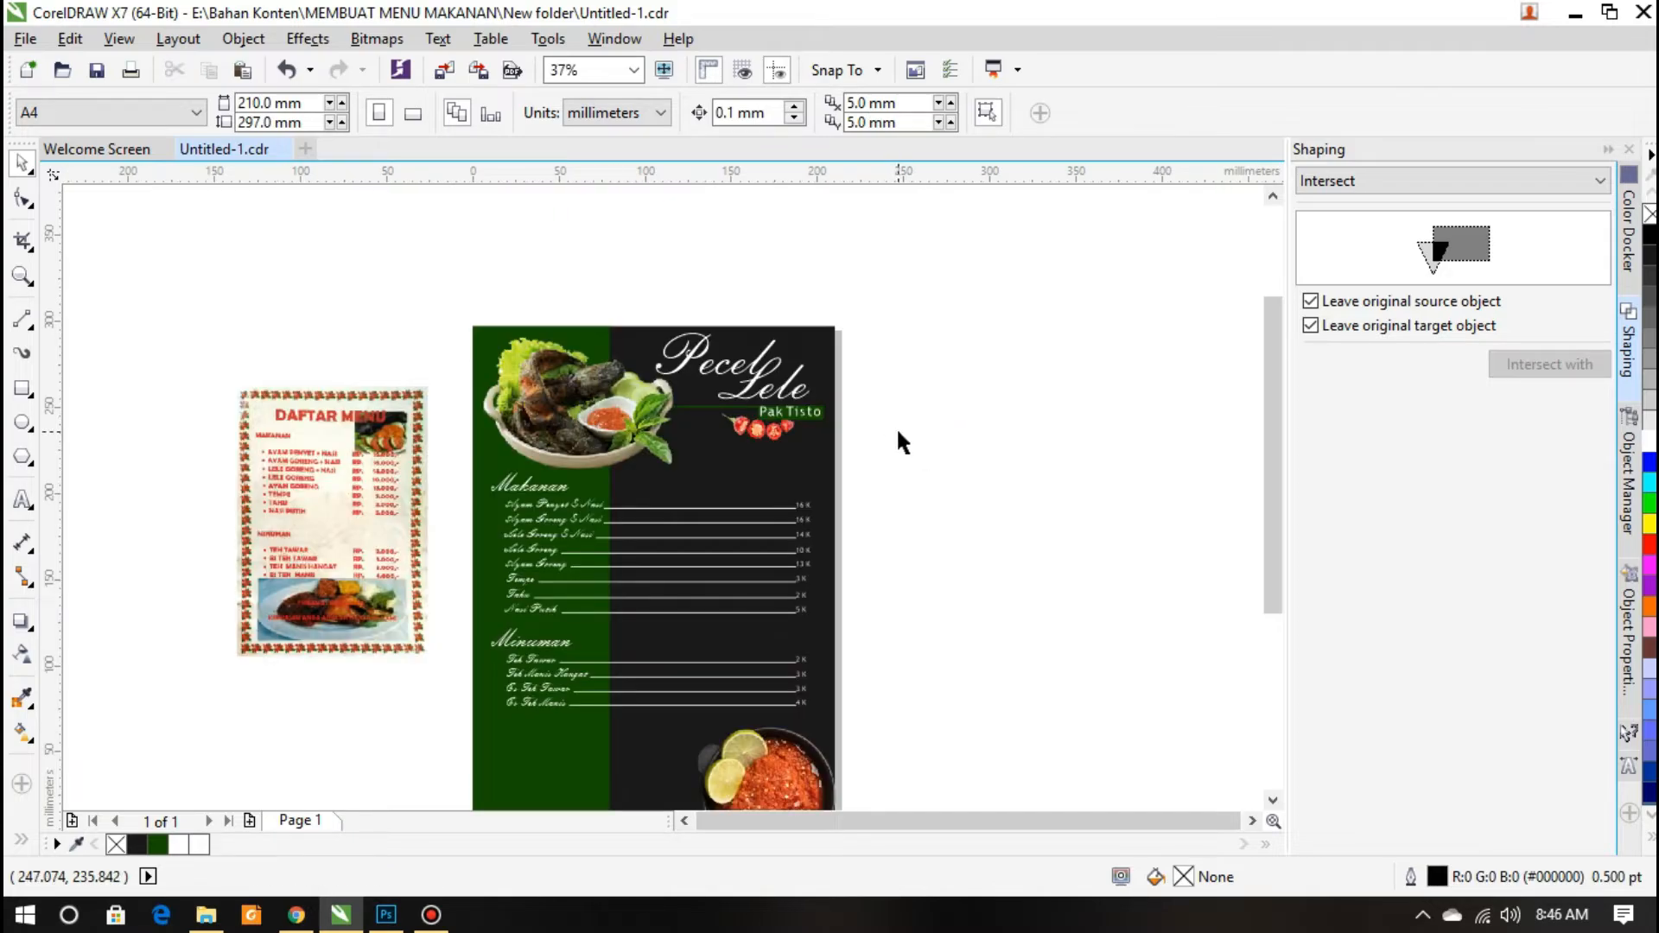
Switch to Chrome and search Google Images for "es teh"
drag(896, 427, 847, 346)
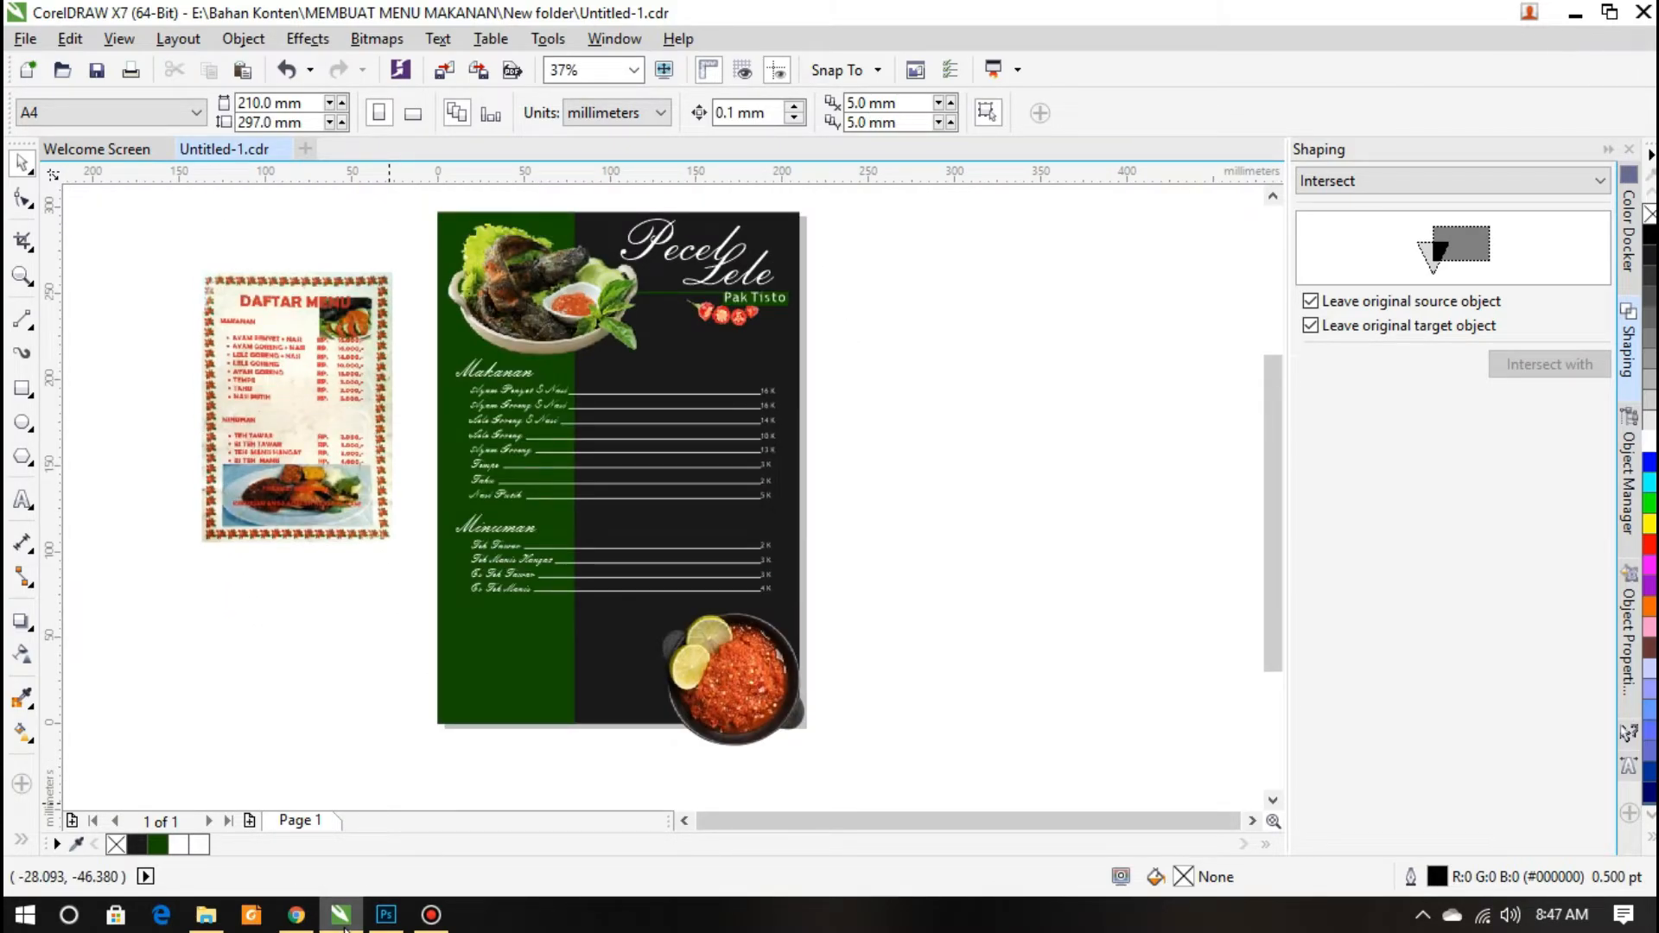
click(305, 923)
click(423, 119)
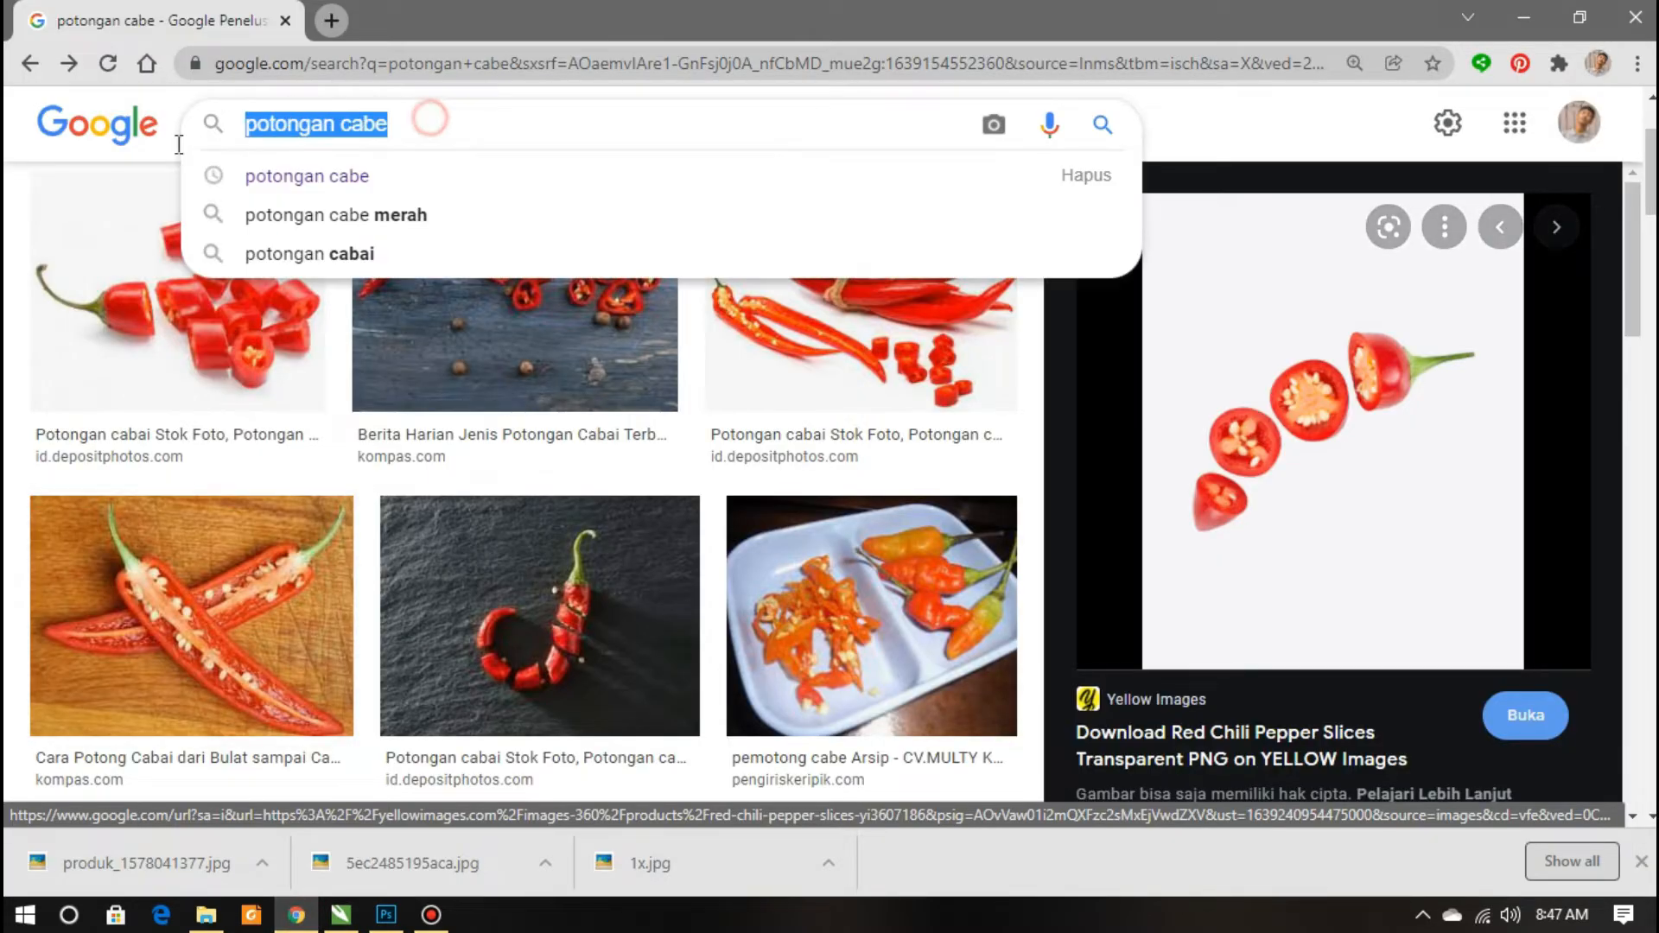
text(es)
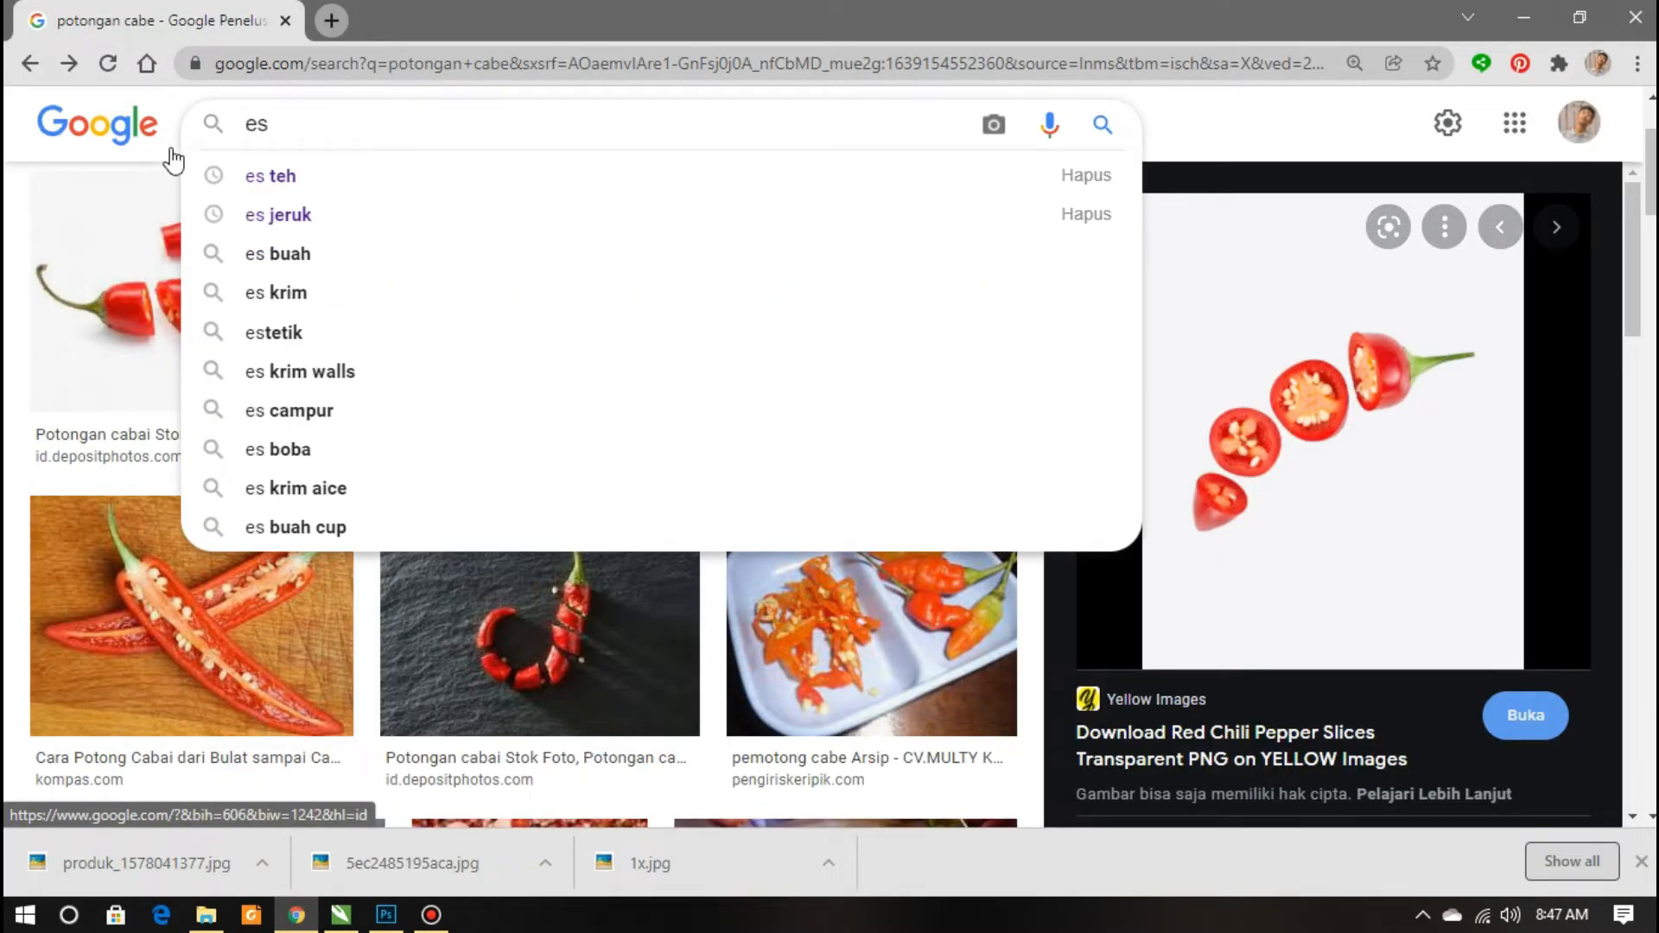
text( teh)
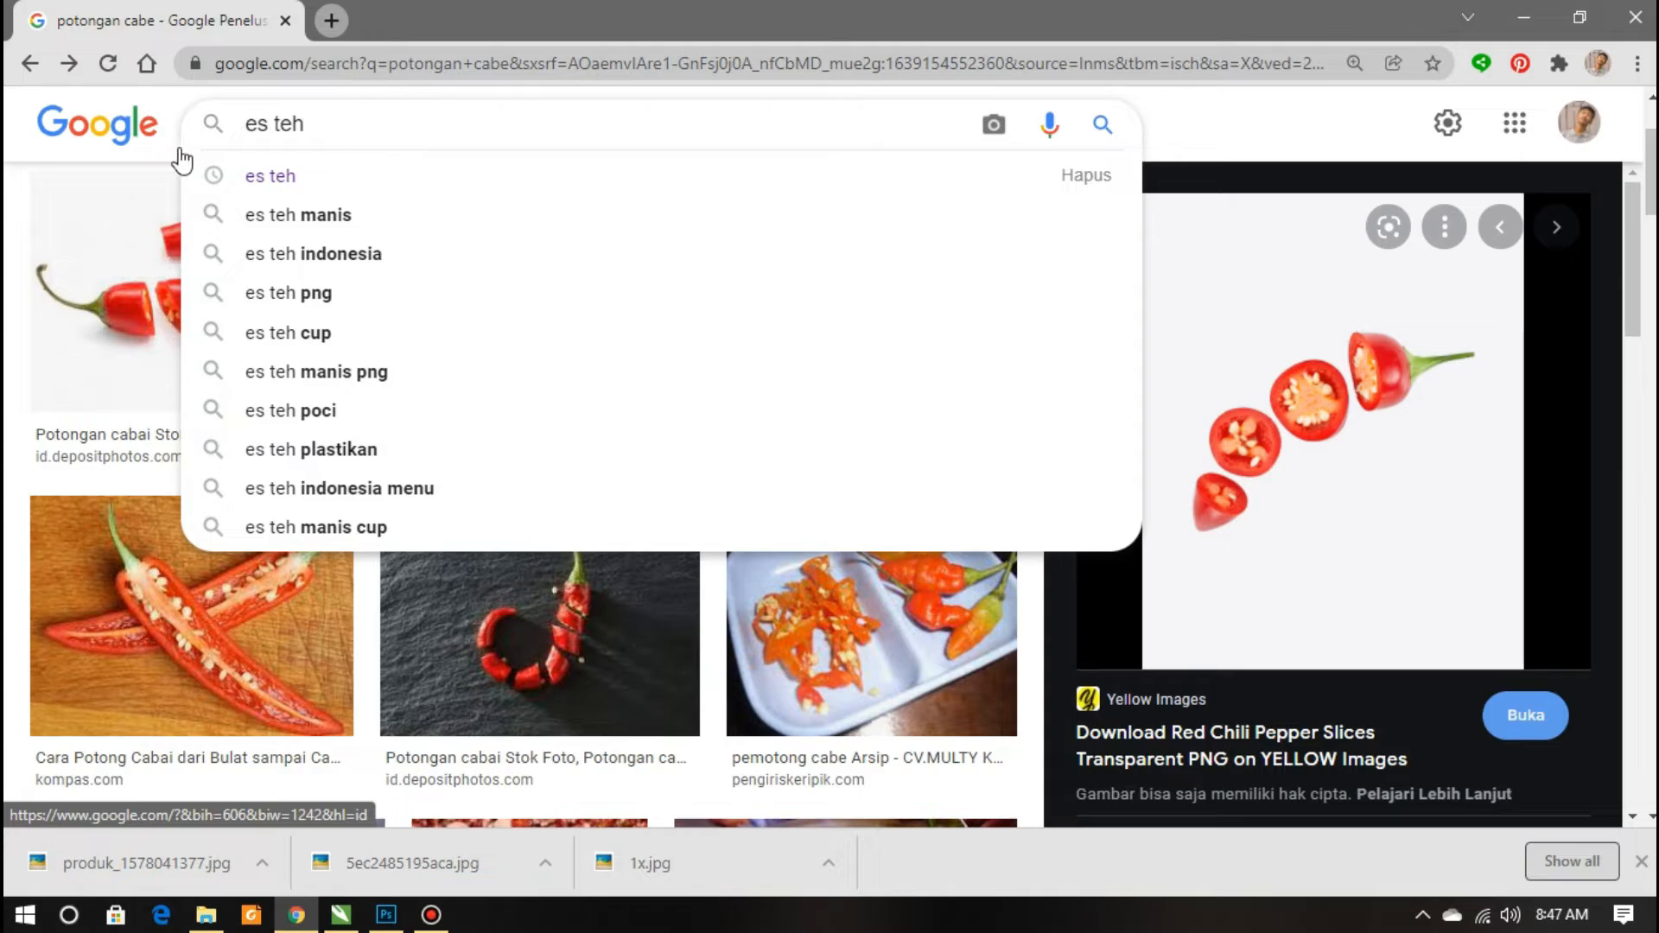
key(Return)
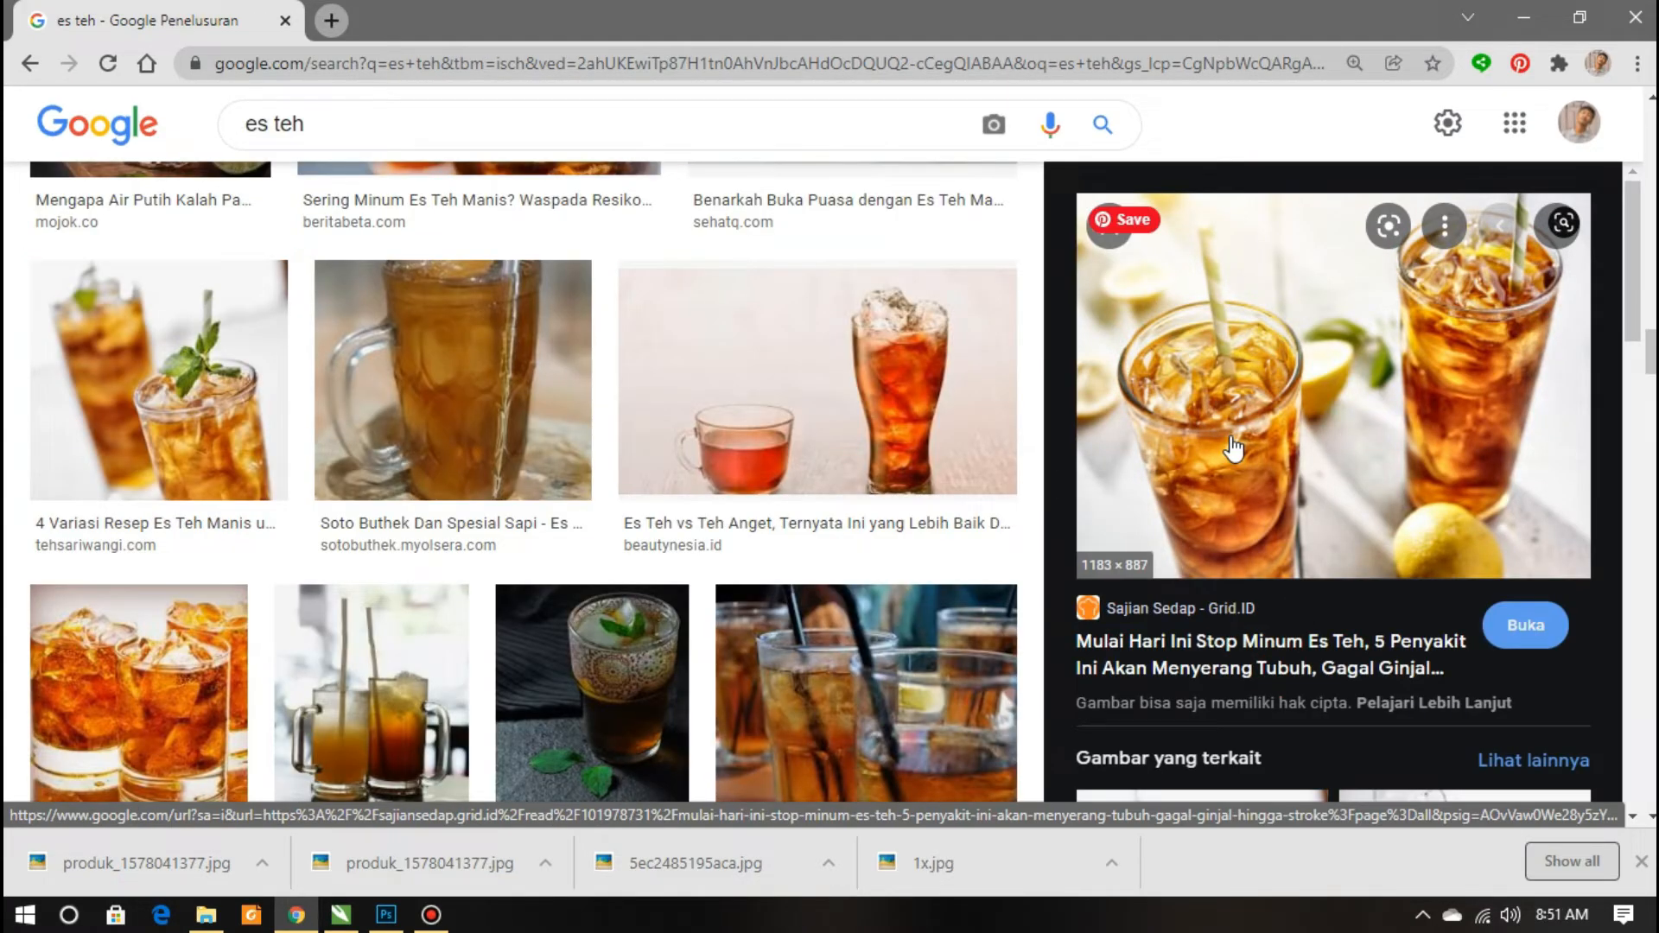
Save the 780 × 390 Kompas iced-tea photo with lemons as a JPEG in the MEMBUAT MENU PECEL LELE folder
scroll(1234, 447, down, 6)
click(1460, 397)
right_click(1309, 401)
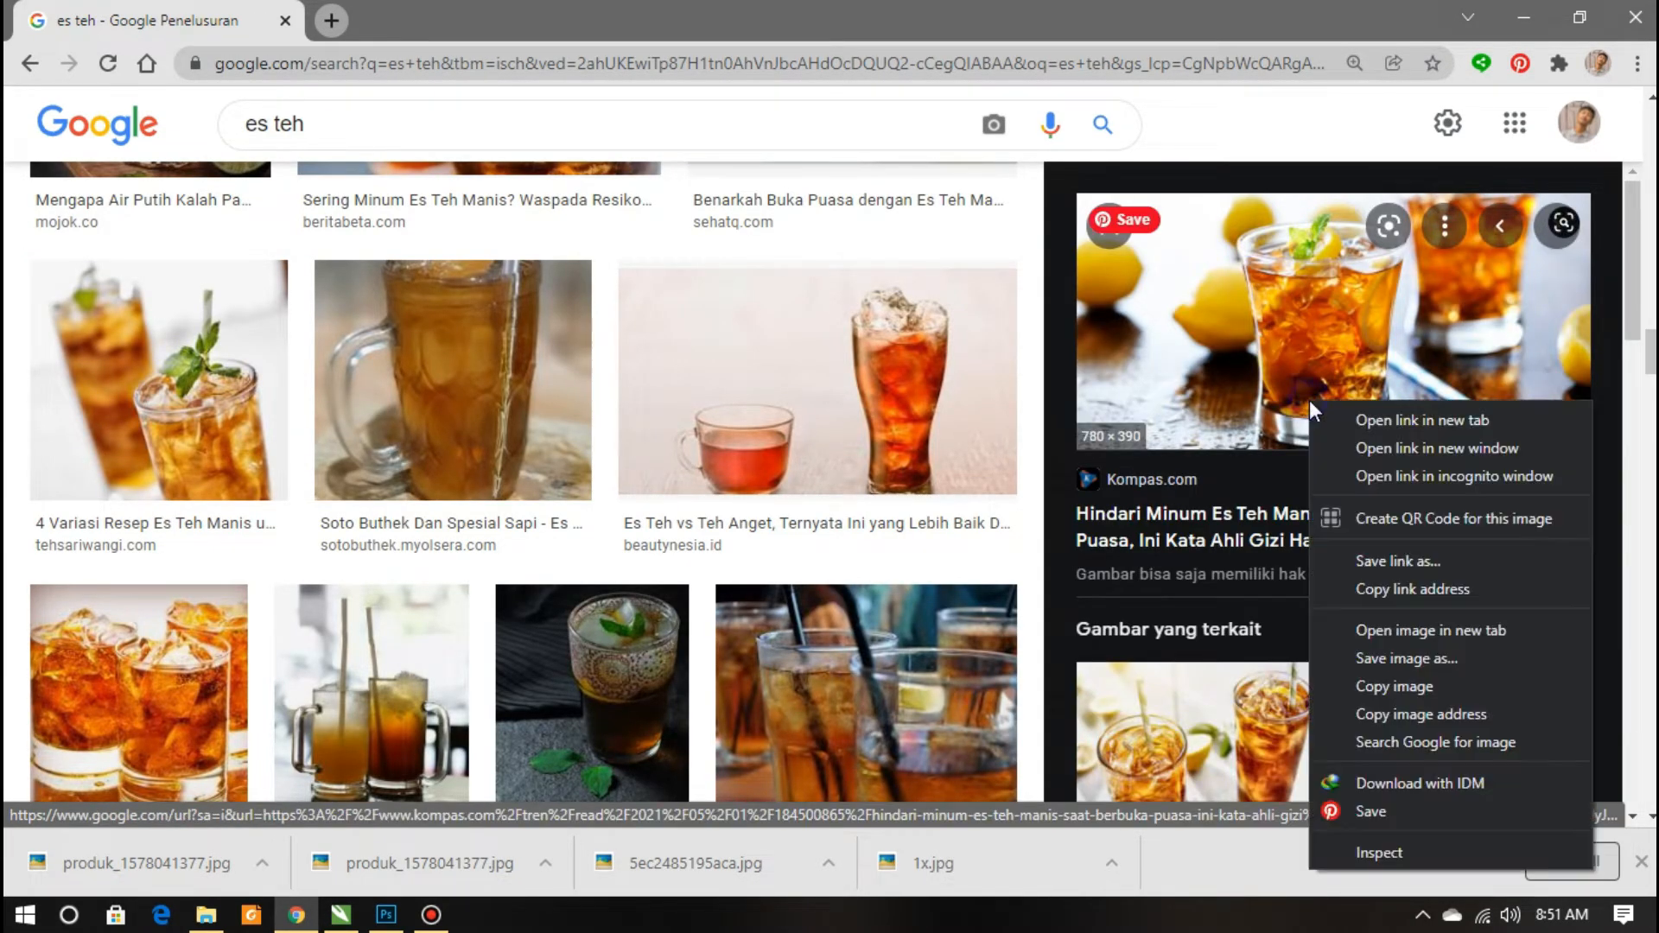
click(1438, 657)
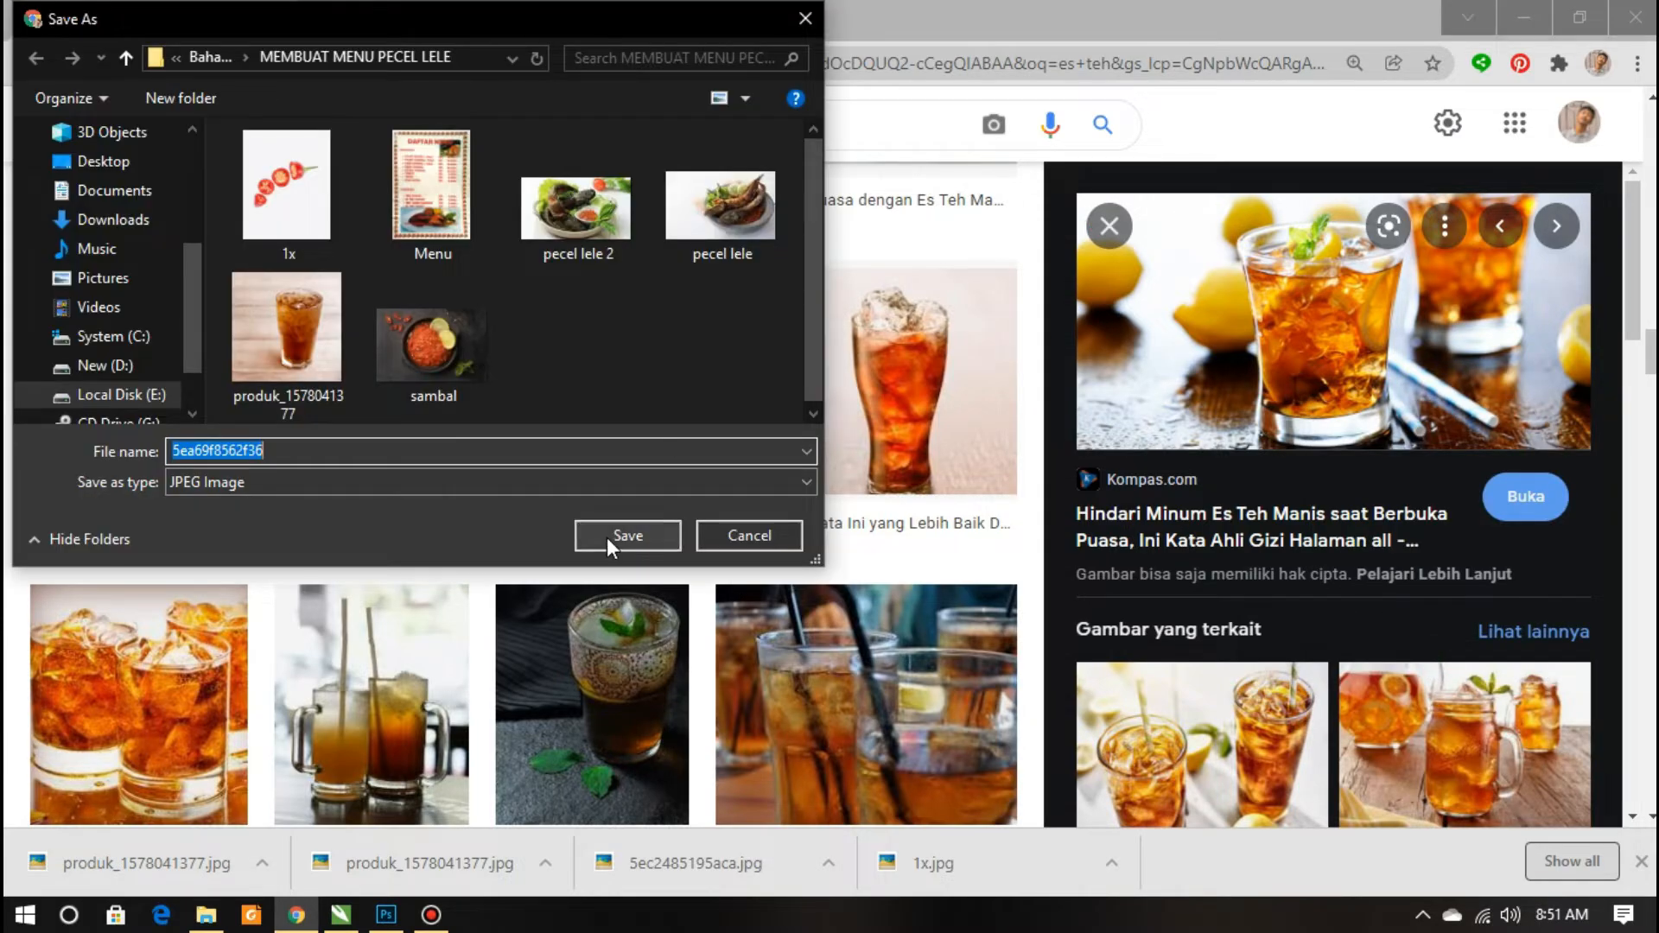
click(606, 537)
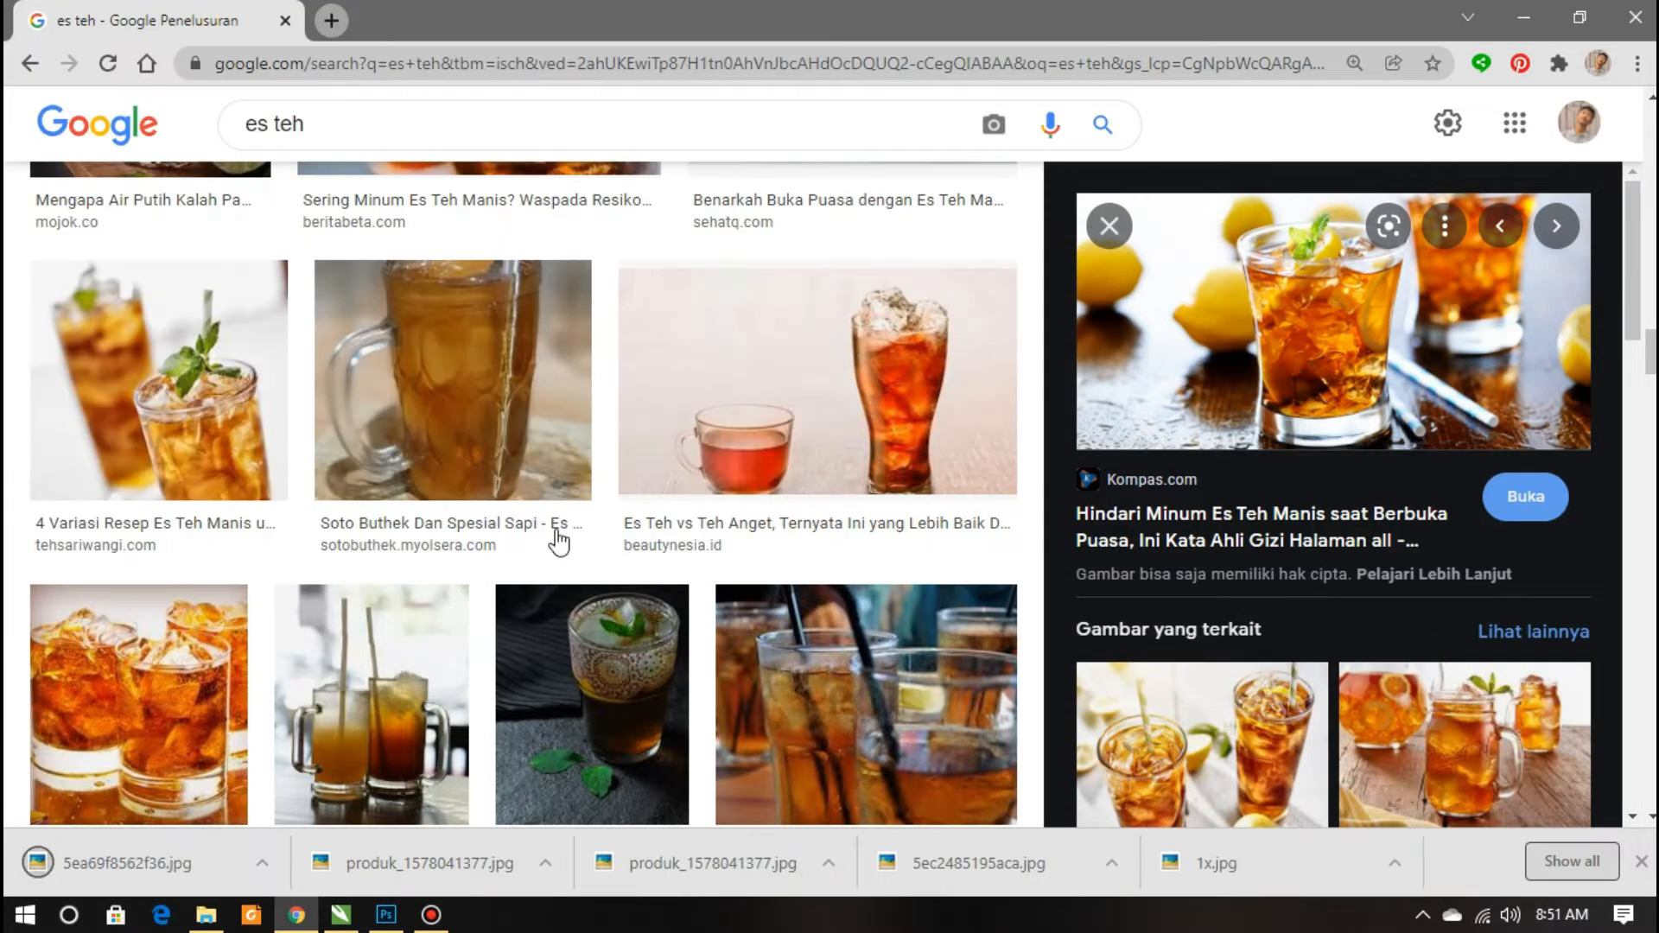
Preview the downloaded 5ea69f8562f36 photo in its folder and place it near the bottom left corner of the CorelDRAW menu page
click(261, 863)
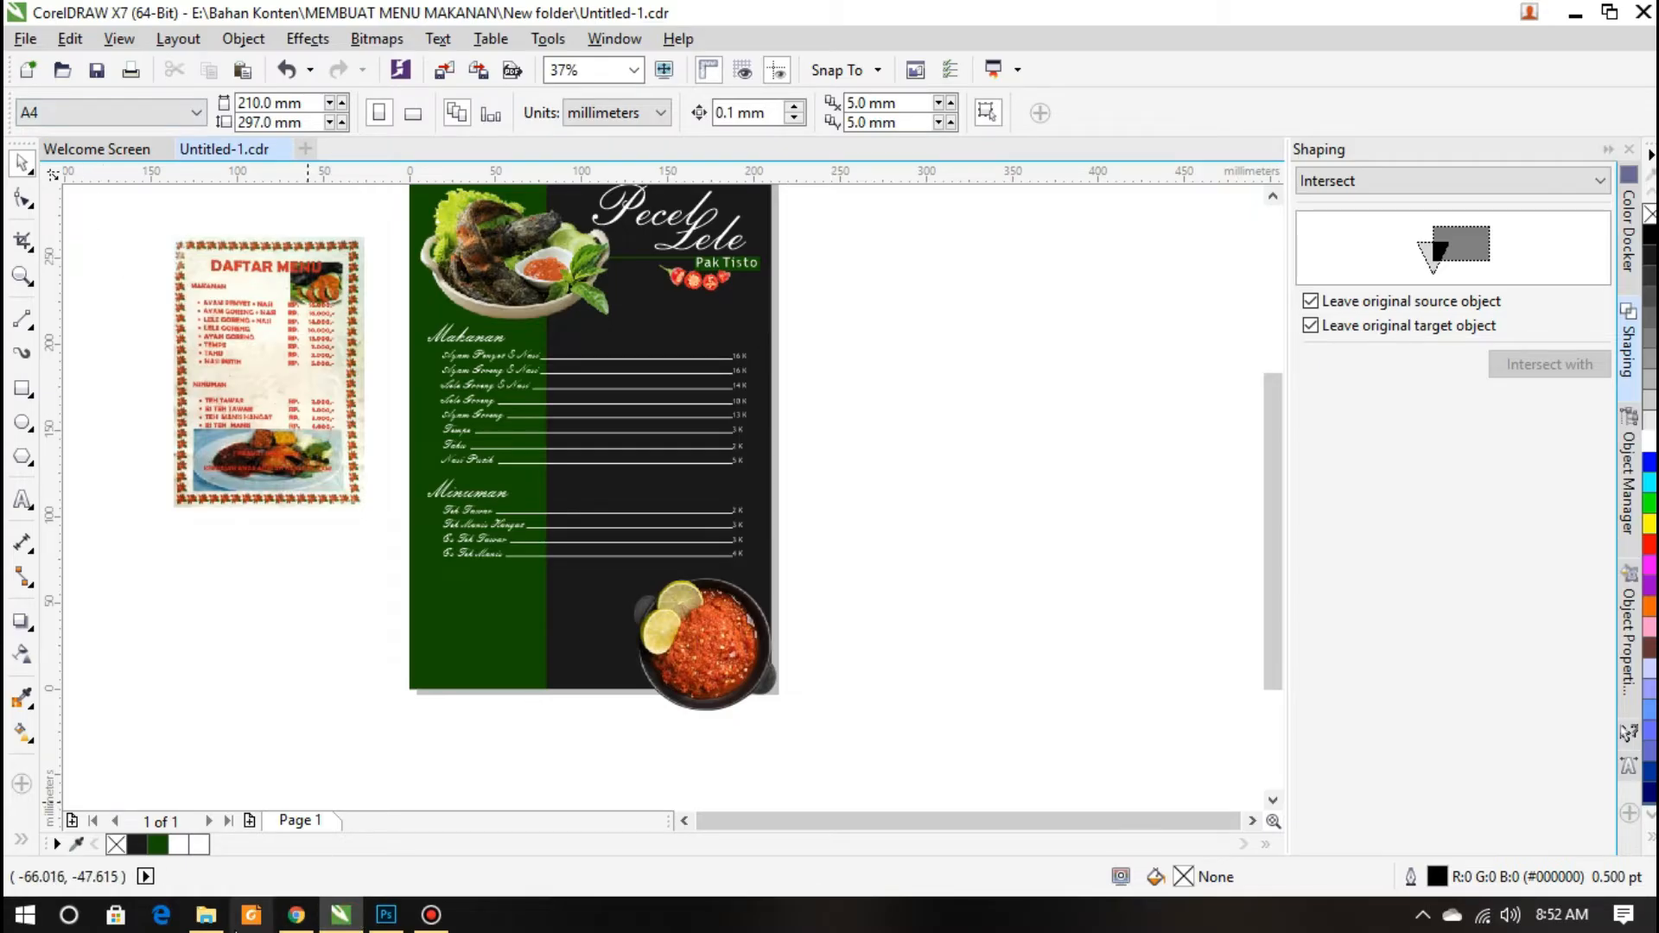
click(206, 915)
double_click(571, 449)
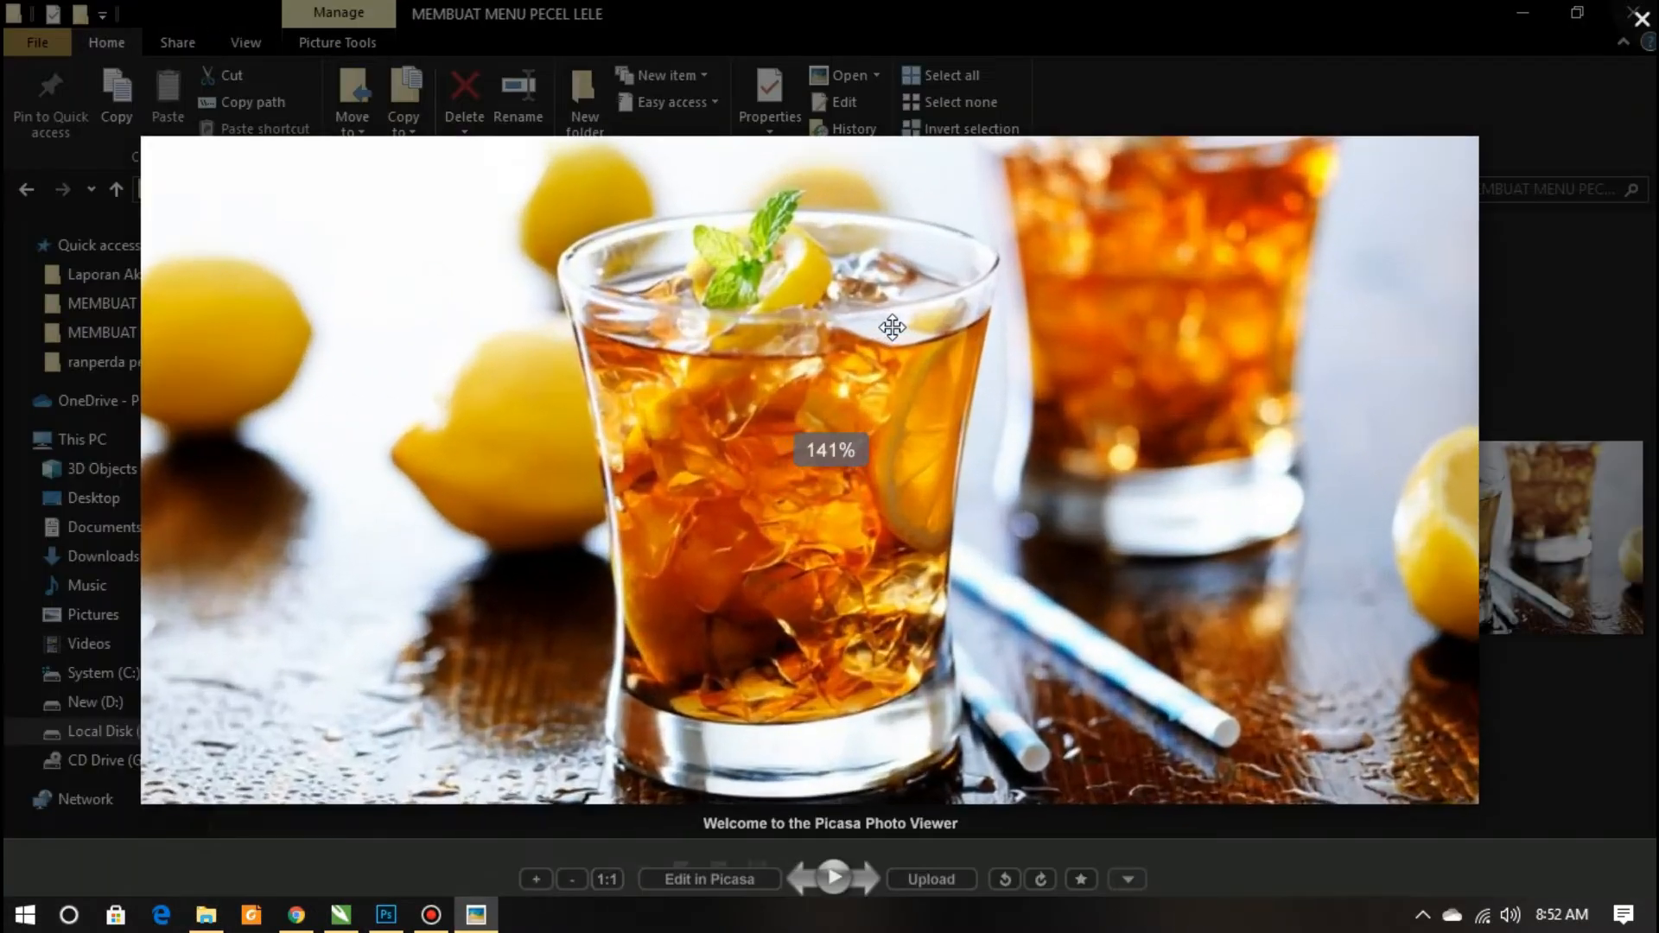
key(Escape)
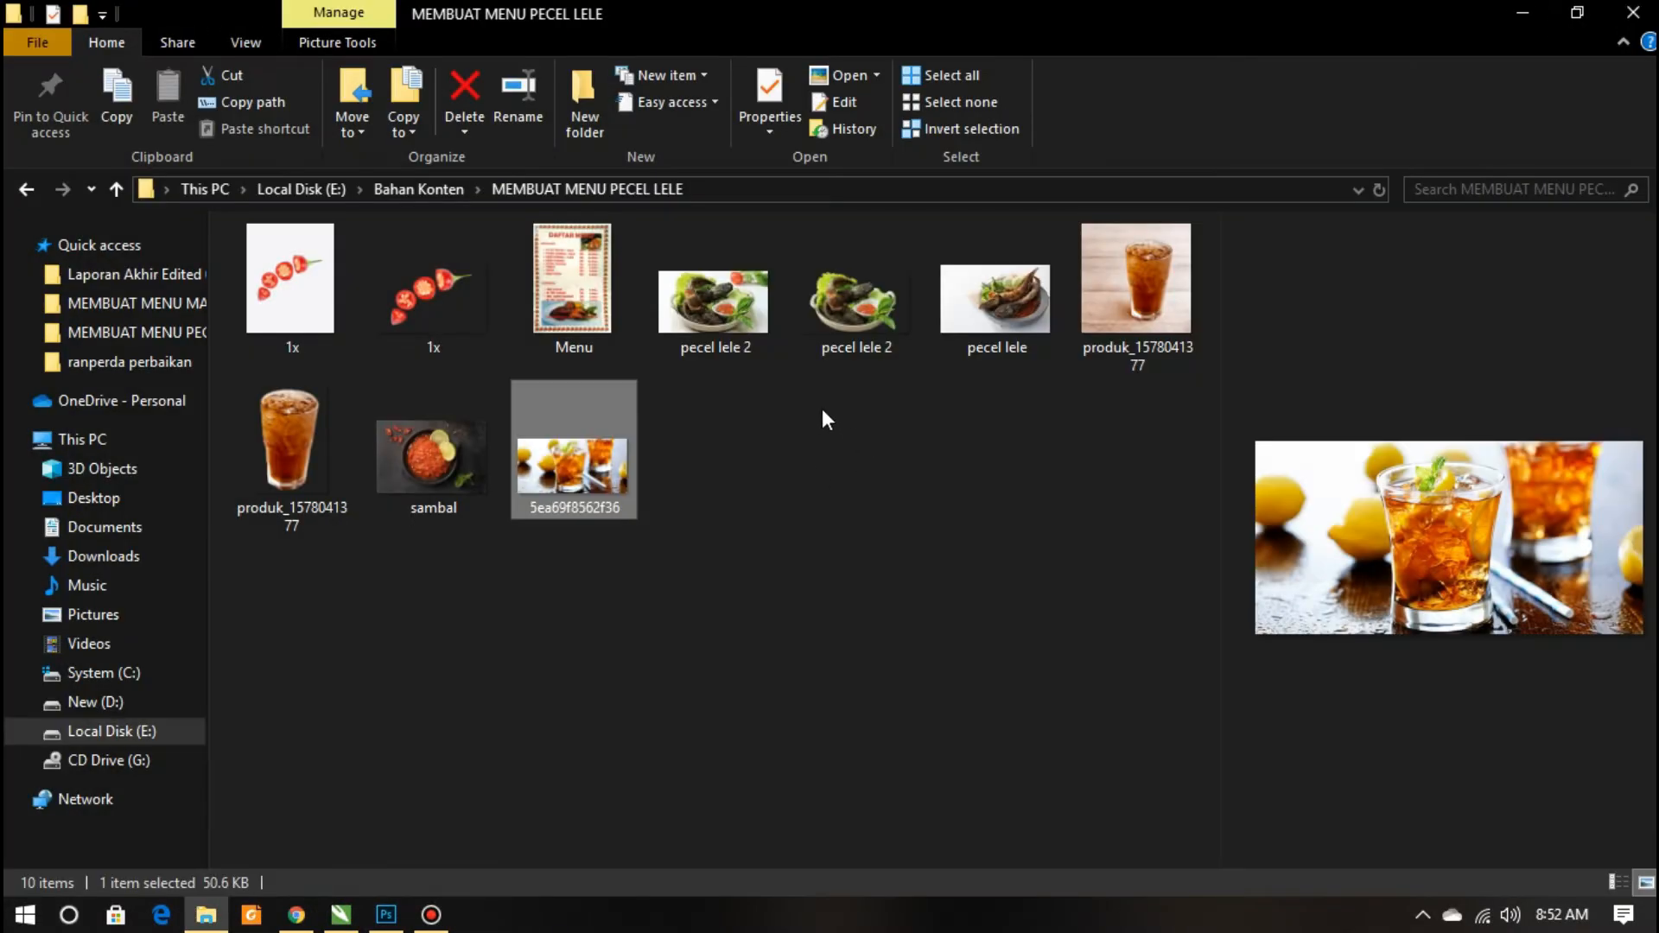
drag(588, 455, 485, 555)
drag(363, 614, 463, 633)
Enlarge the iced-tea photo to about 235.8%, roughly 155.7 × 77.9 mm
scroll(462, 633, up, 4)
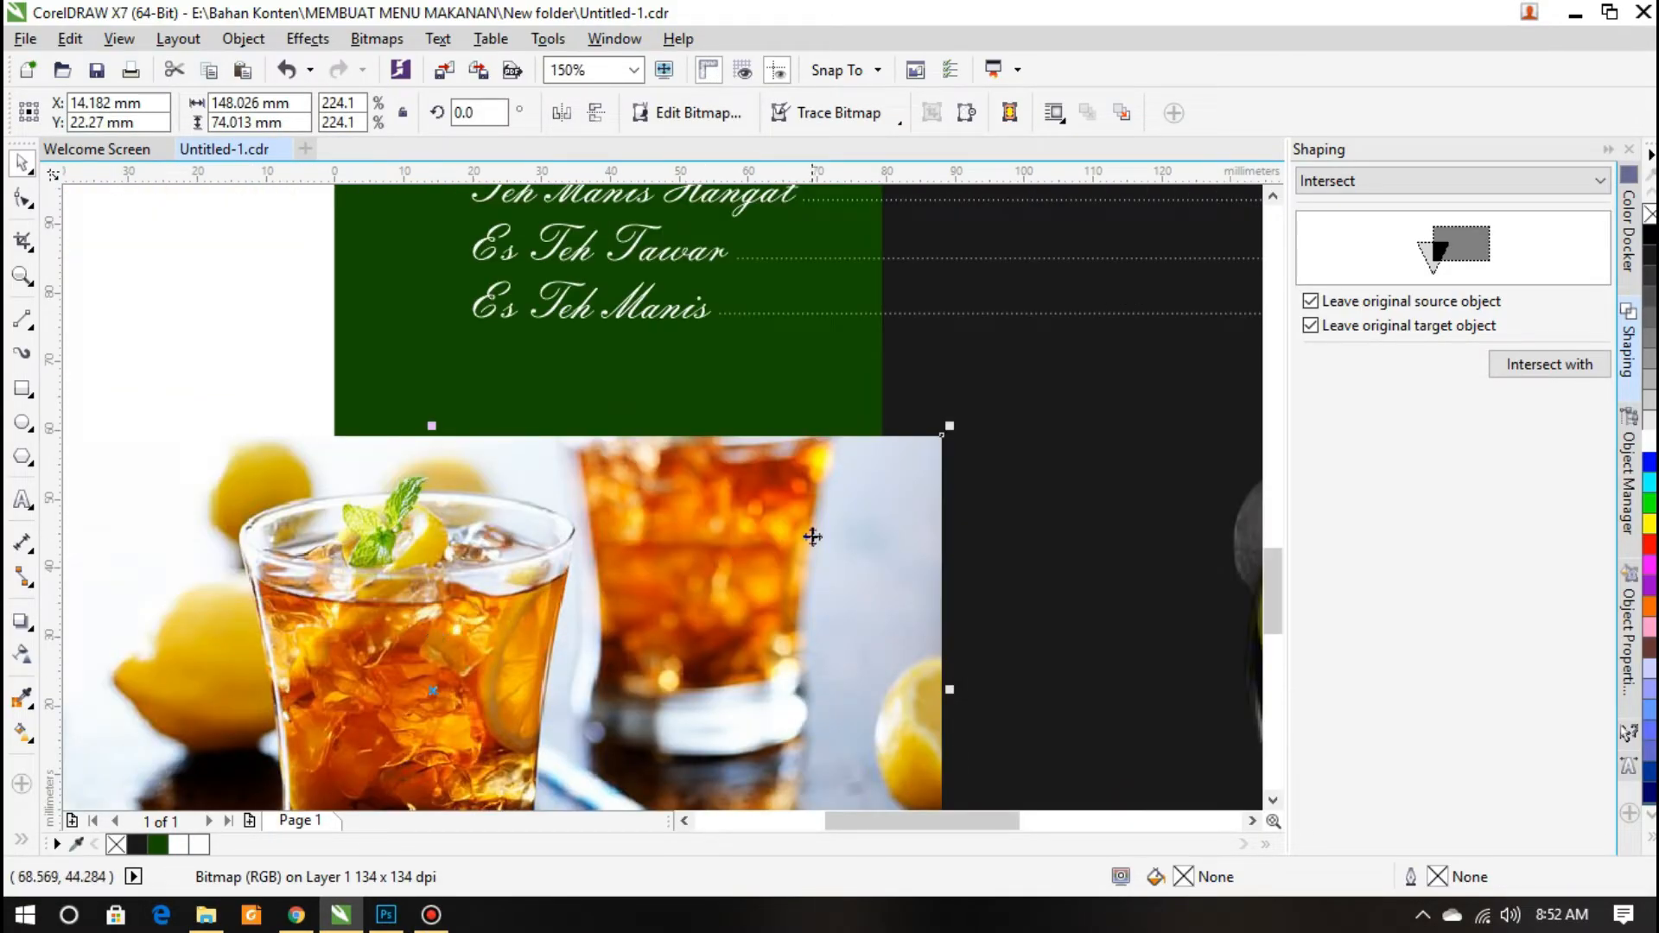
drag(950, 426, 992, 400)
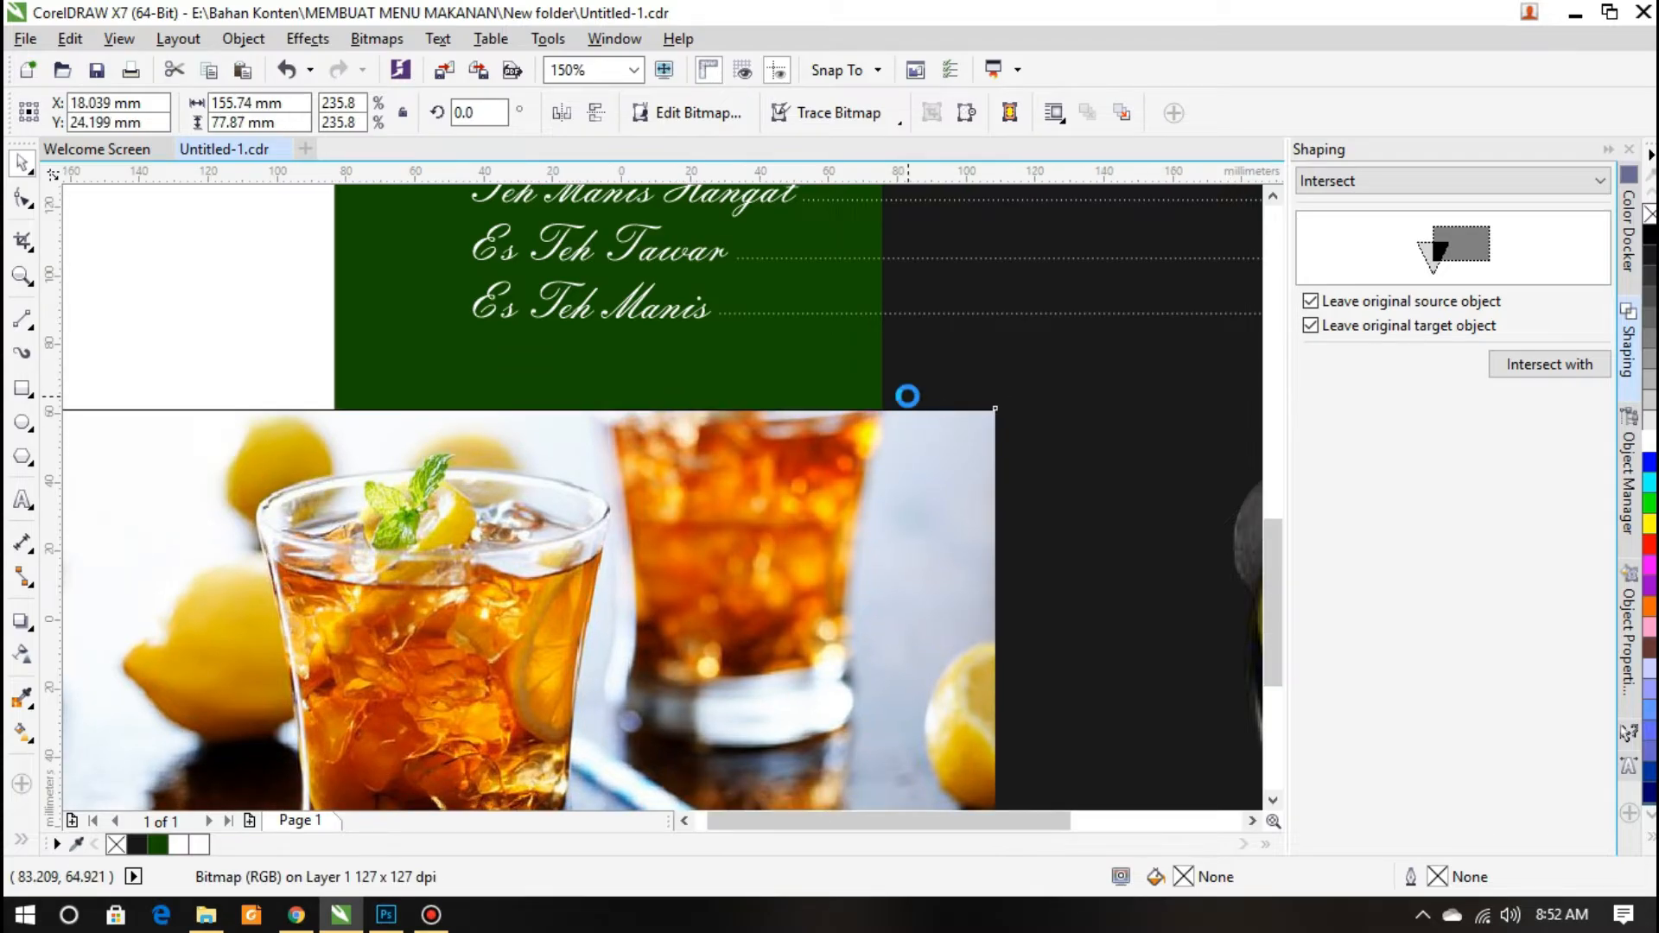
scroll(907, 392, down, 4)
scroll(605, 449, up, 4)
Start a B-Spline outline around the front iced-tea glass, tracing its left side down to the base corner
click(22, 320)
click(101, 380)
scroll(467, 281, up, 2)
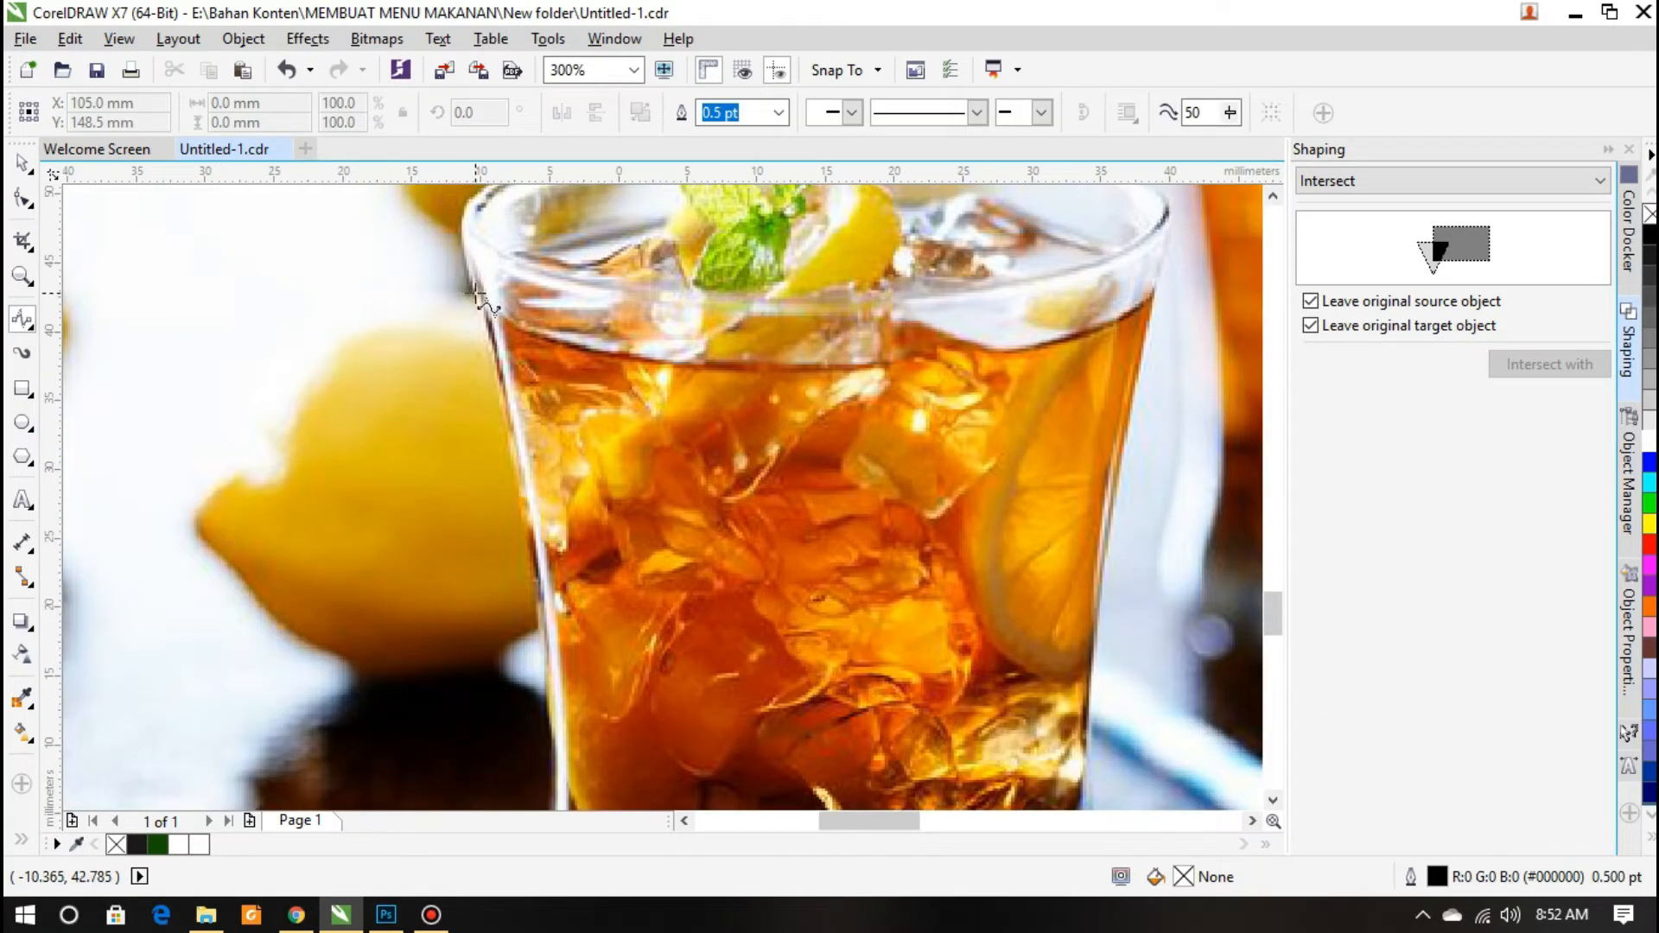
drag(477, 291, 497, 386)
scroll(583, 422, down, 5)
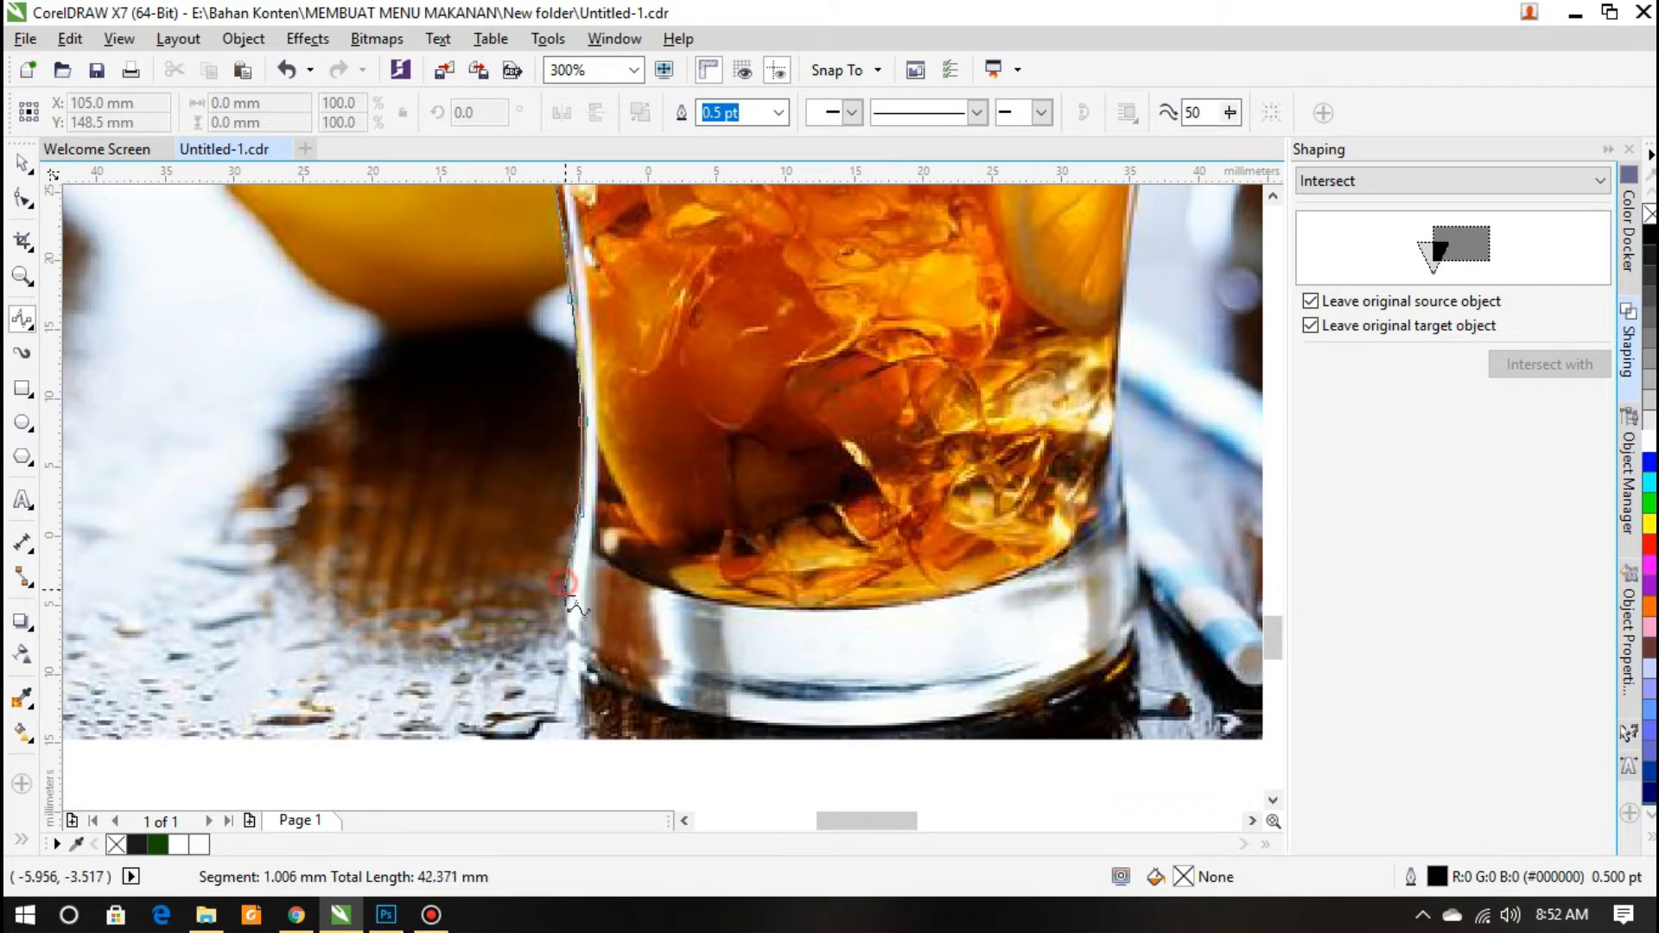
scroll(570, 605, down, 2)
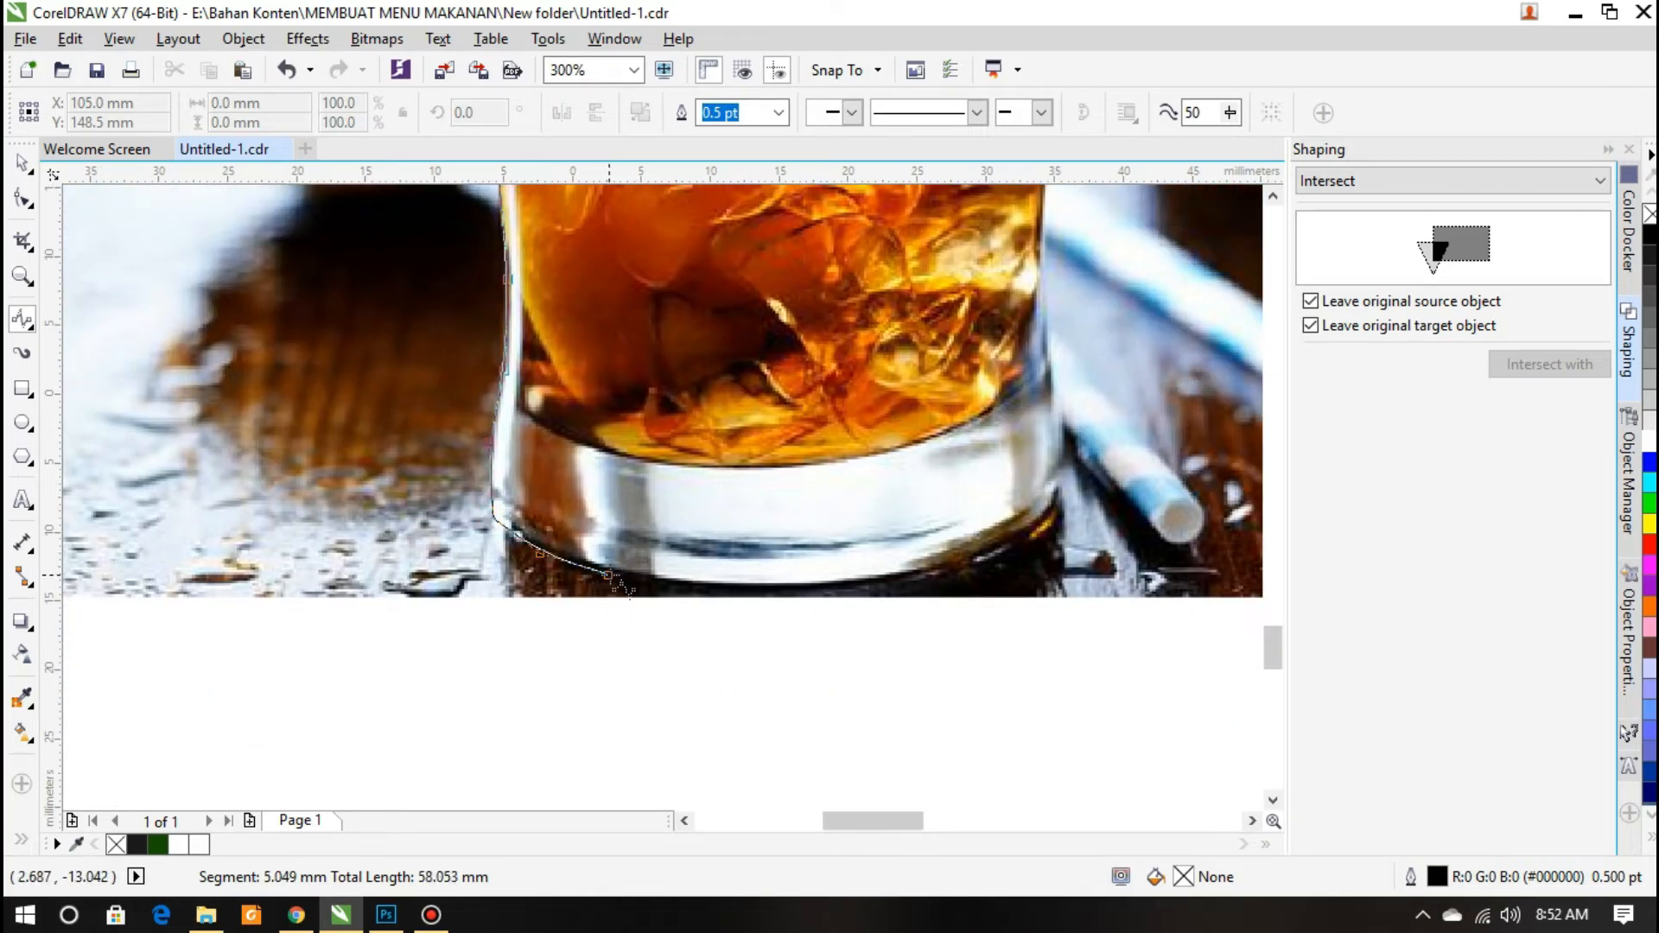
Continue the B-Spline outline along the curved bottom edge of the glass
click(614, 573)
click(701, 589)
click(848, 584)
click(979, 562)
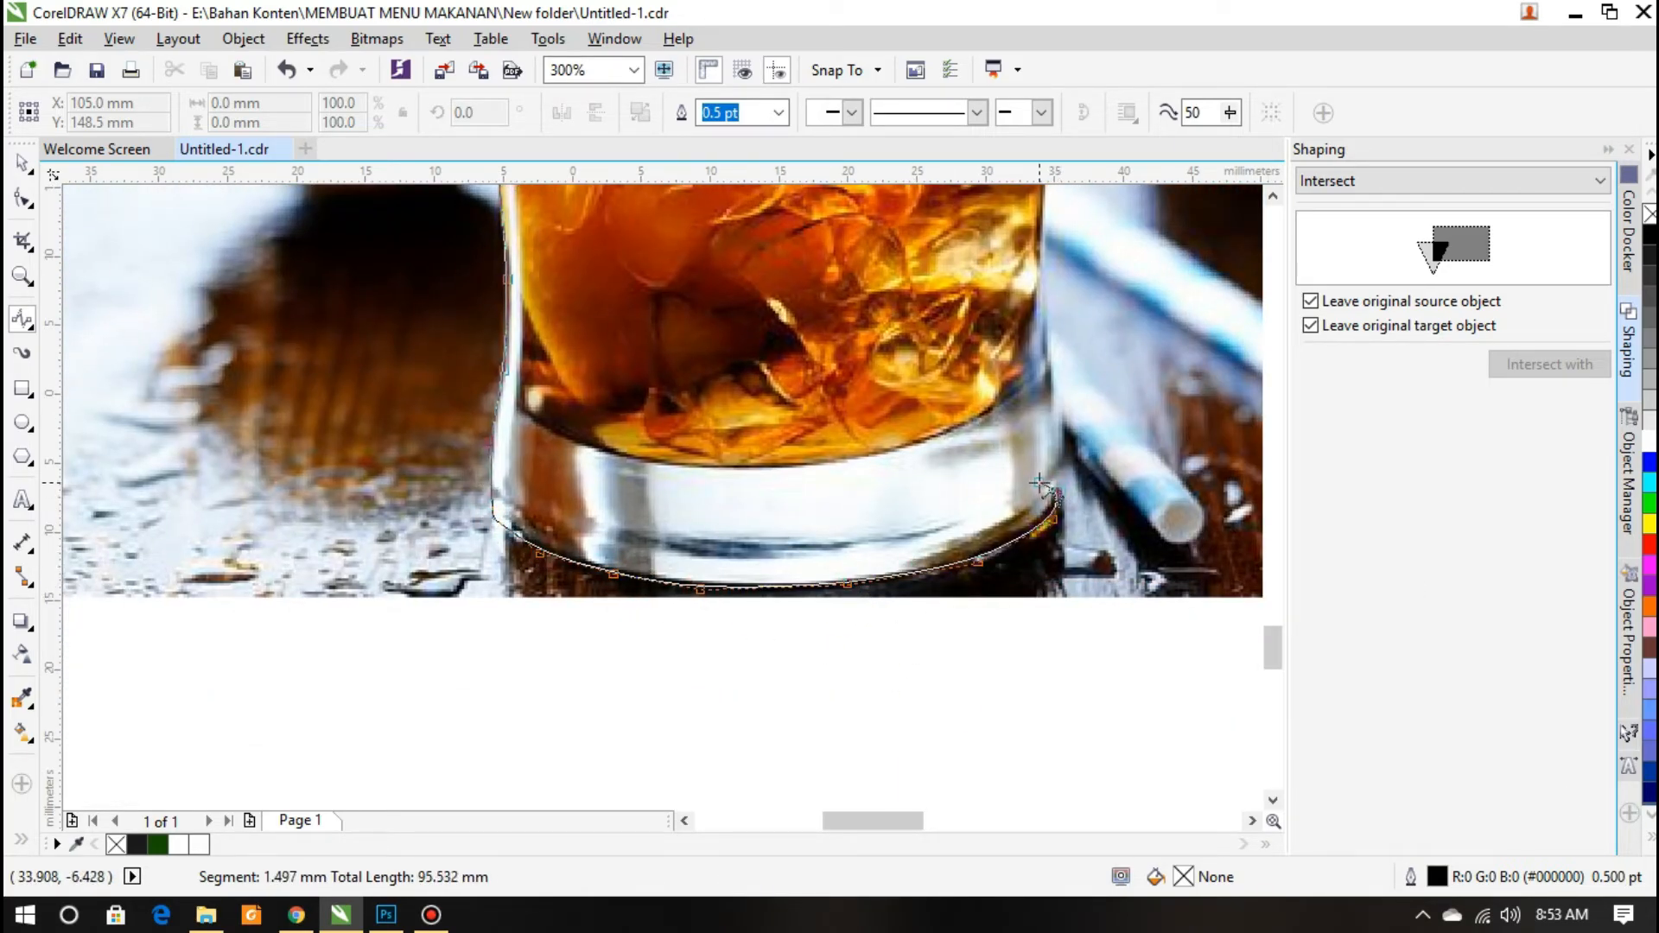
Trace the right side of the glass upward to the rim with the B-Spline outline
click(1052, 393)
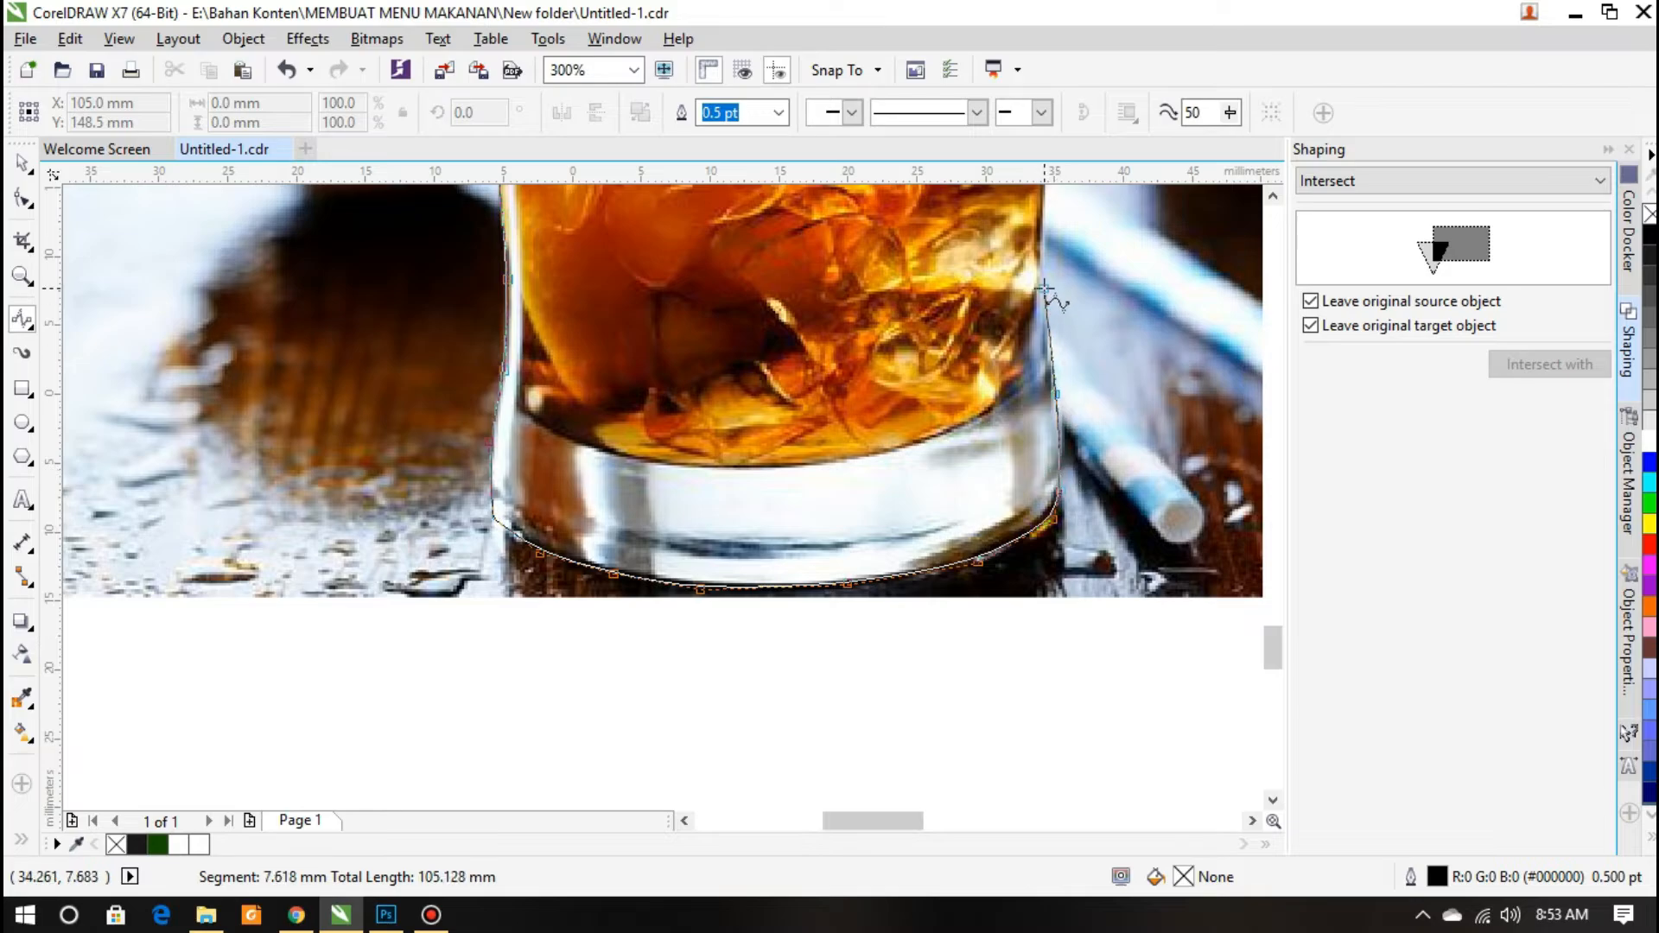
click(1045, 276)
drag(1044, 277, 997, 513)
click(1006, 342)
click(1023, 231)
drag(1023, 230, 936, 542)
click(982, 246)
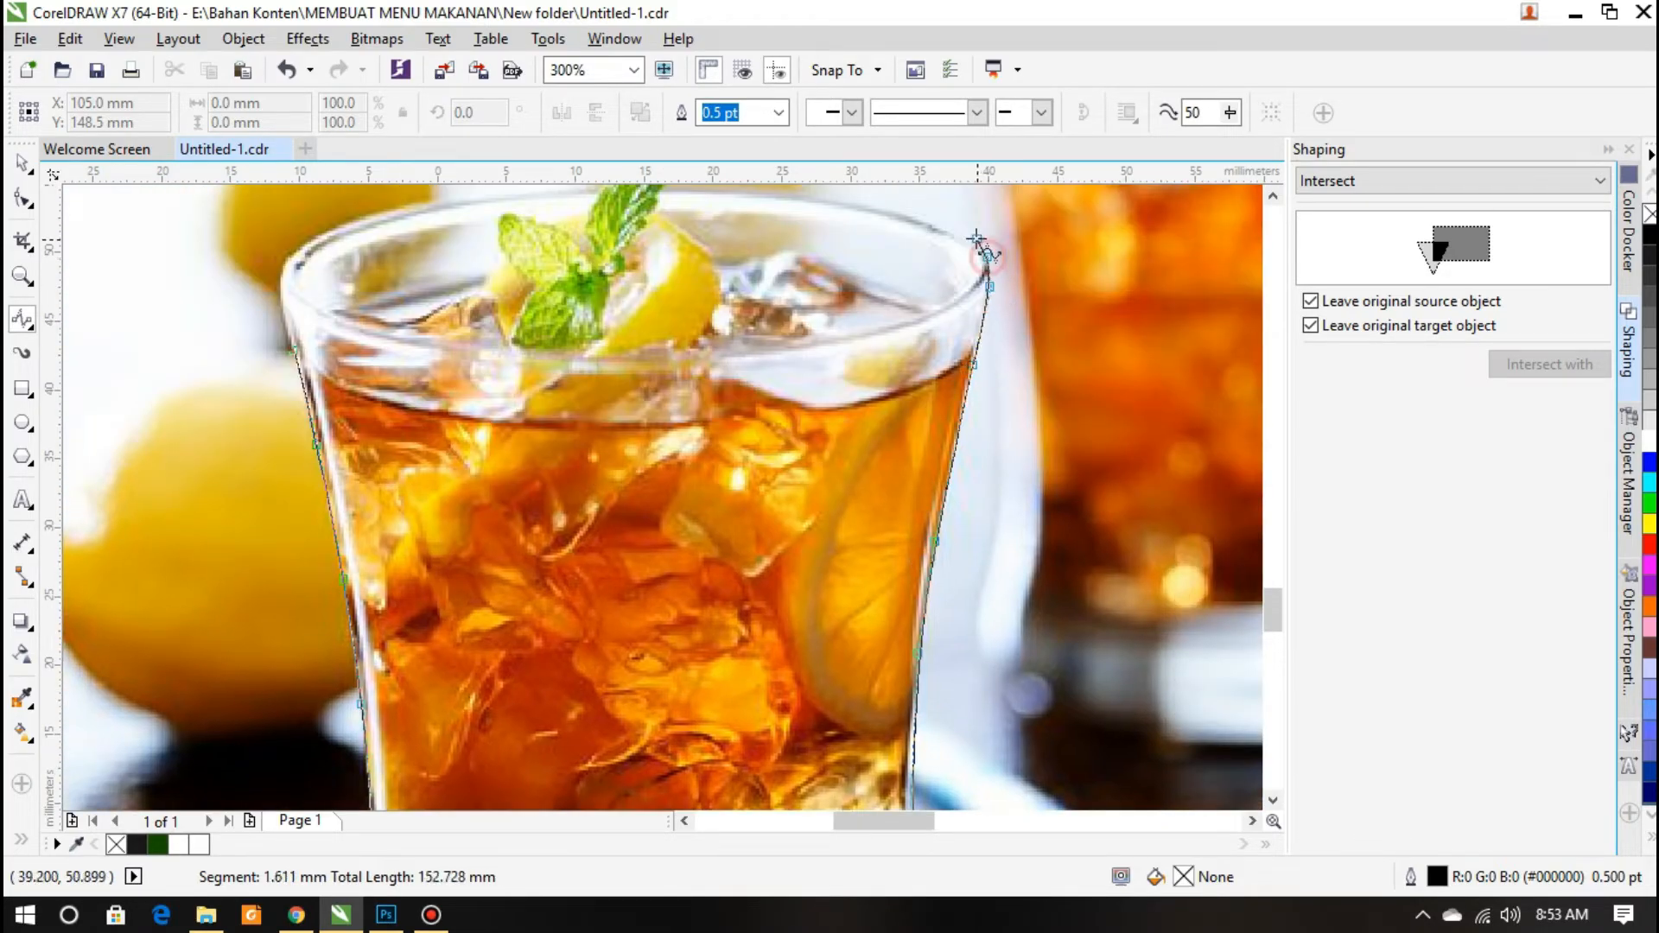
Trace the glass's right rim with the B-Spline outline as far as the tip of the mint leaf
scroll(979, 233, up, 2)
click(782, 278)
scroll(752, 275, down, 6)
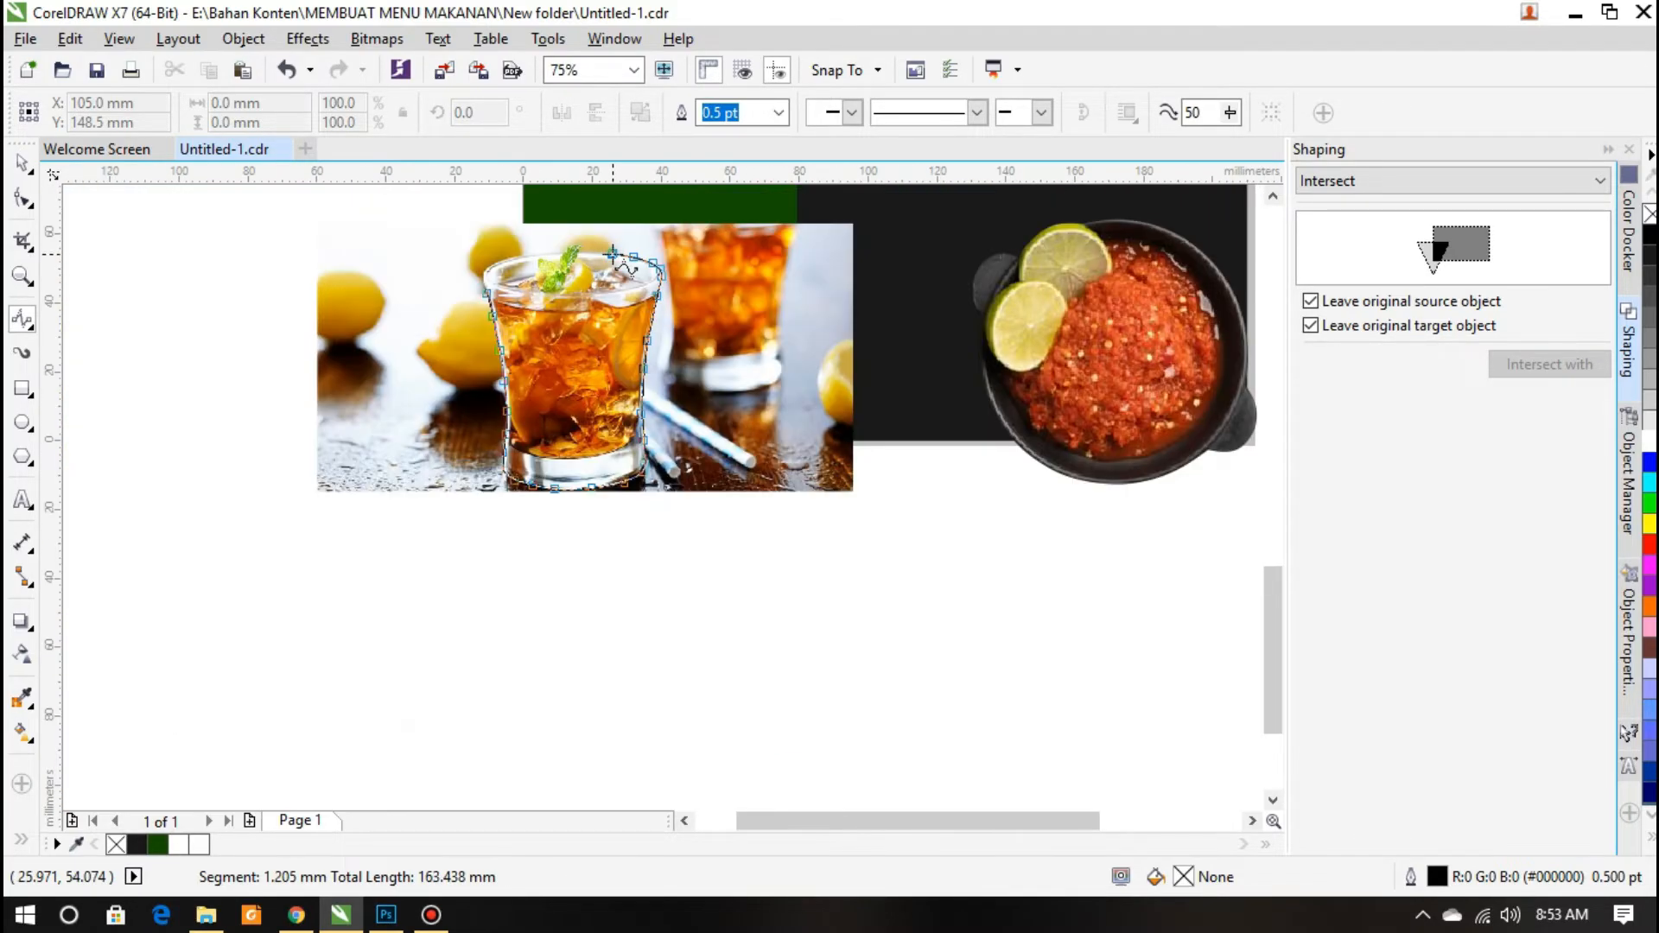
scroll(721, 381, up, 4)
click(722, 381)
scroll(590, 377, up, 2)
click(599, 350)
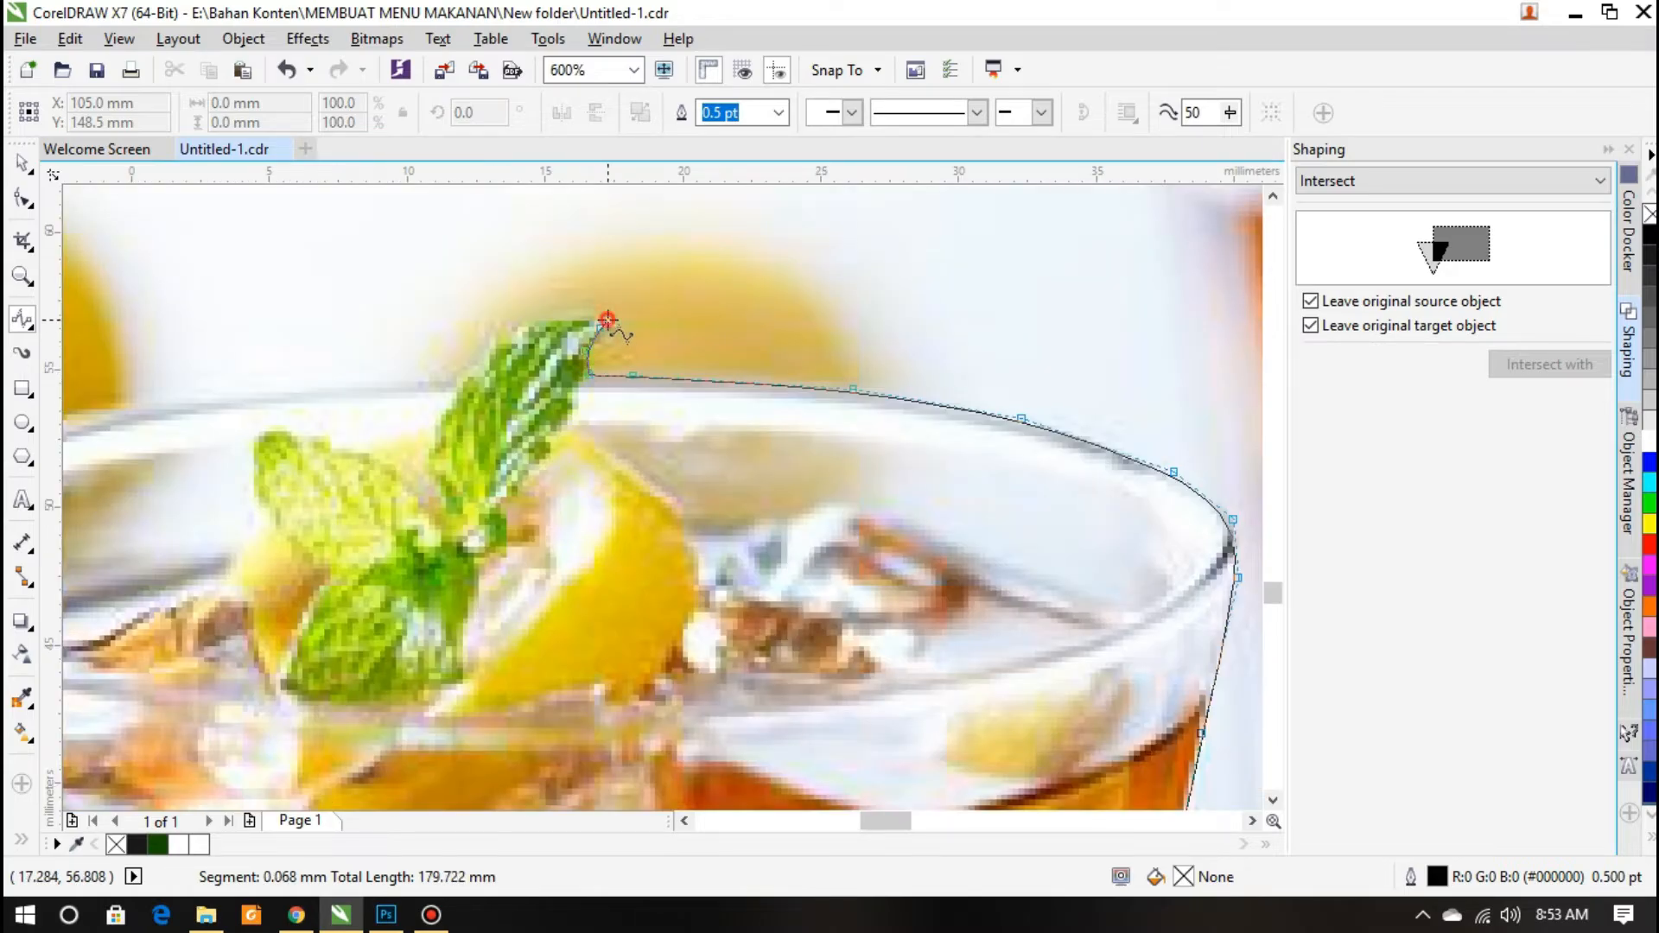
Trace around the mint leaf and the left rim, closing the B-Spline outline at its starting point
click(463, 376)
click(458, 383)
drag(376, 400, 851, 315)
click(802, 301)
click(588, 320)
click(450, 350)
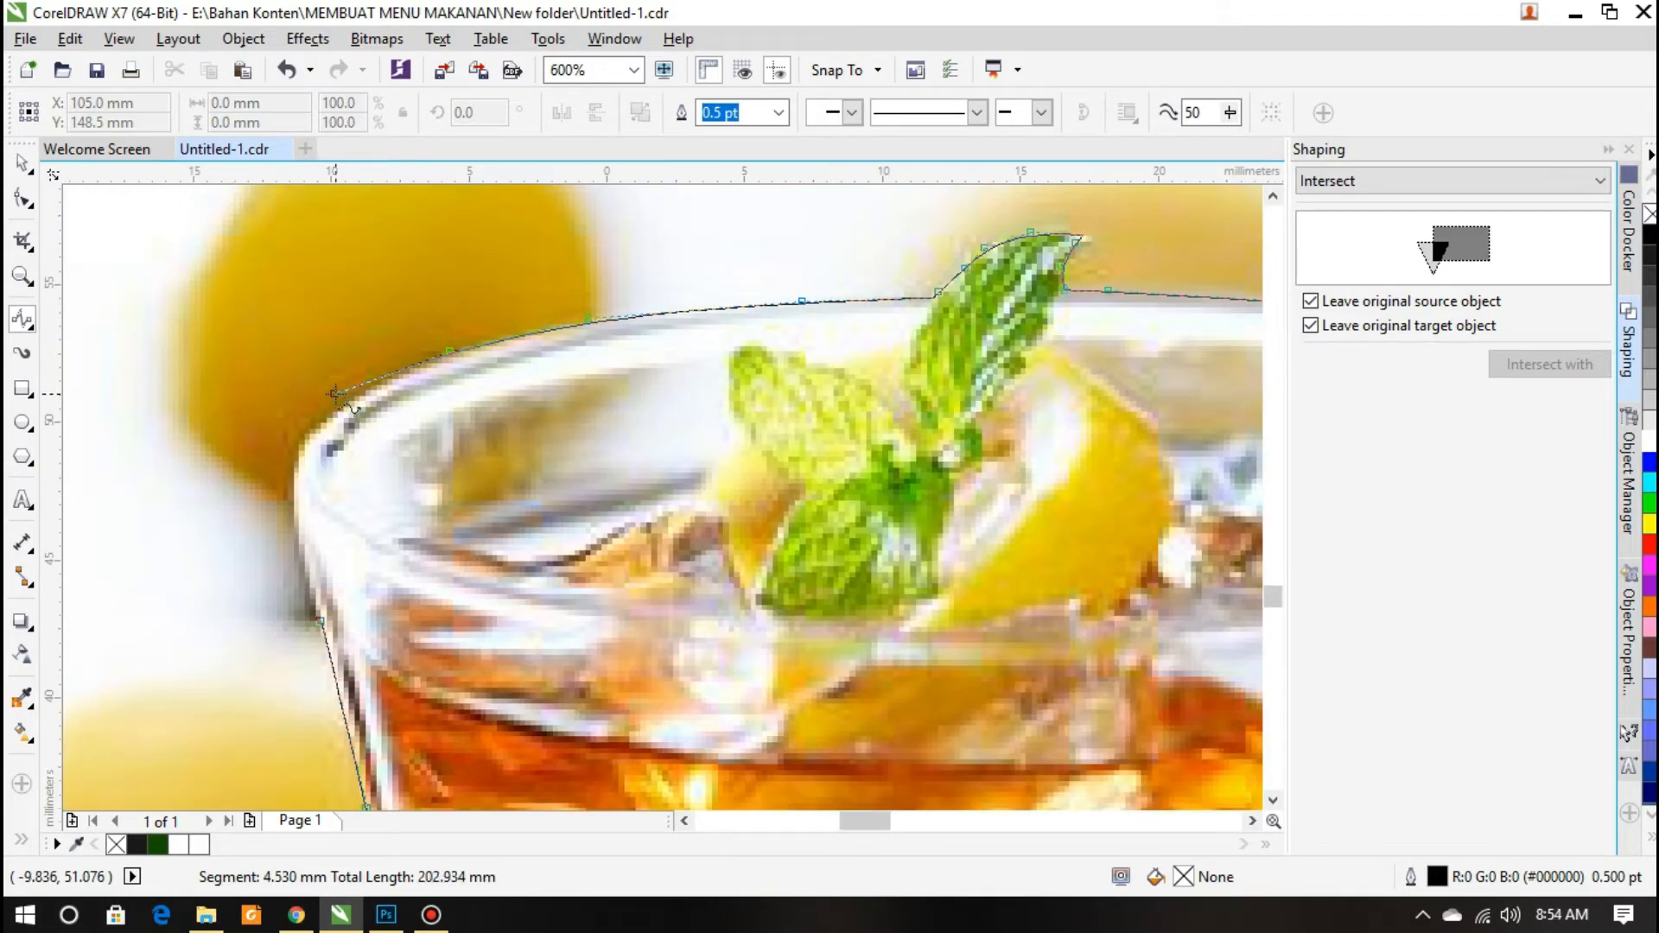
click(320, 622)
scroll(381, 411, down, 2)
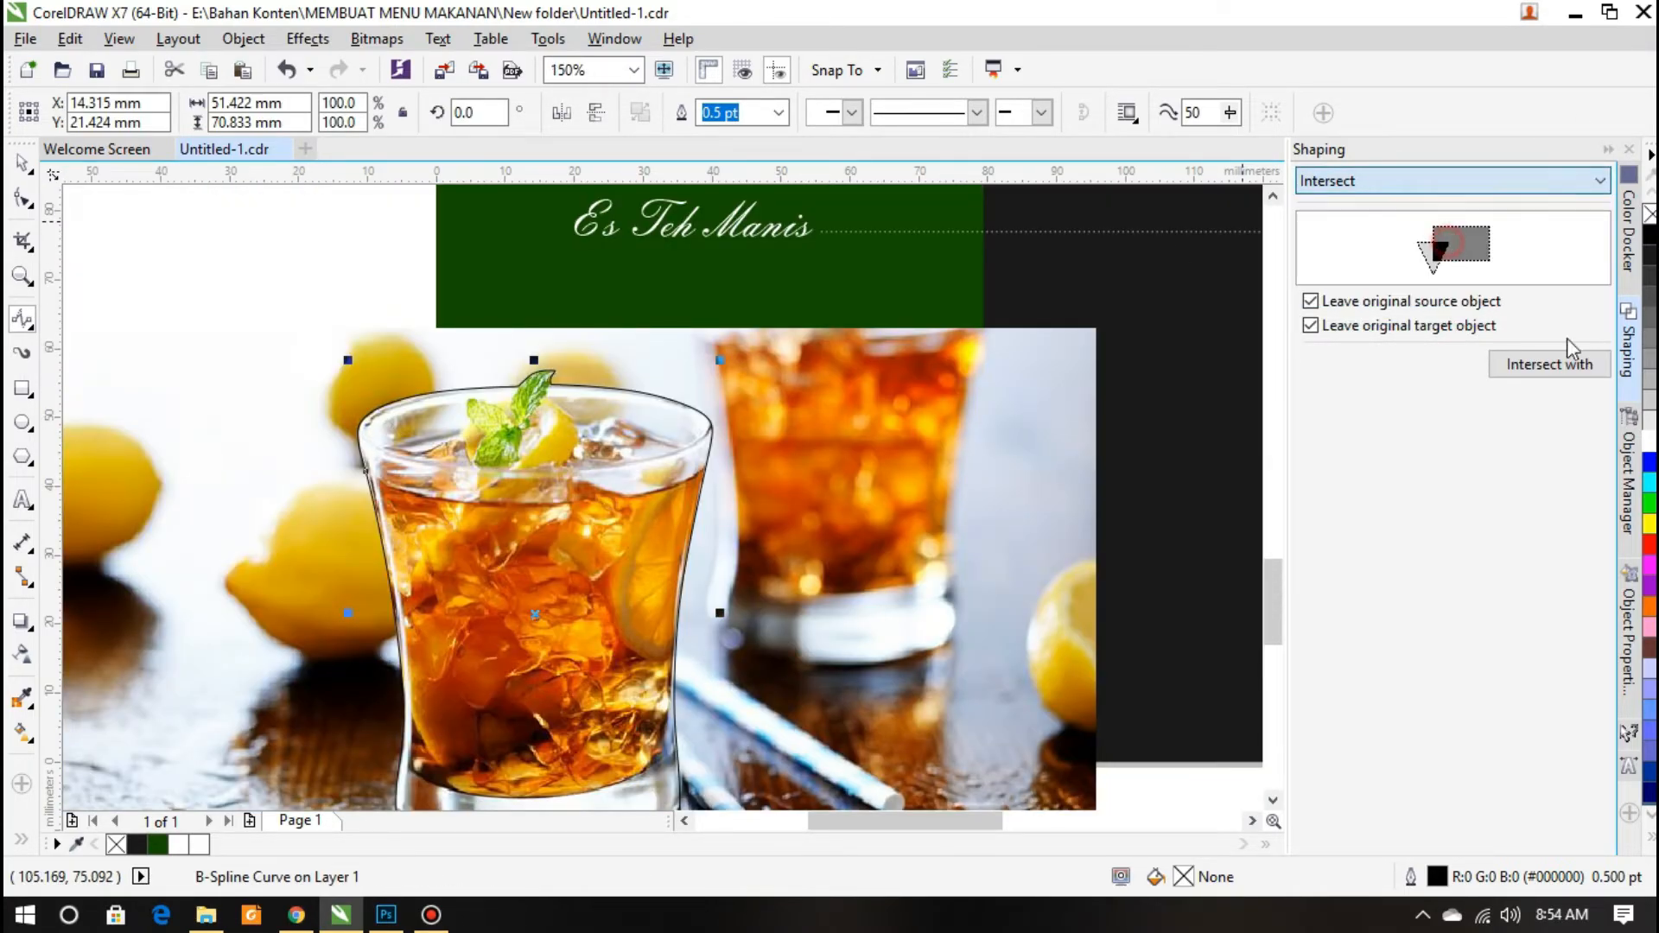
Intersect the traced outline with the iced-tea photo to cut out the glass, and delete the original photo
key(Escape)
scroll(821, 364, down, 1)
click(22, 162)
click(511, 423)
key(Delete)
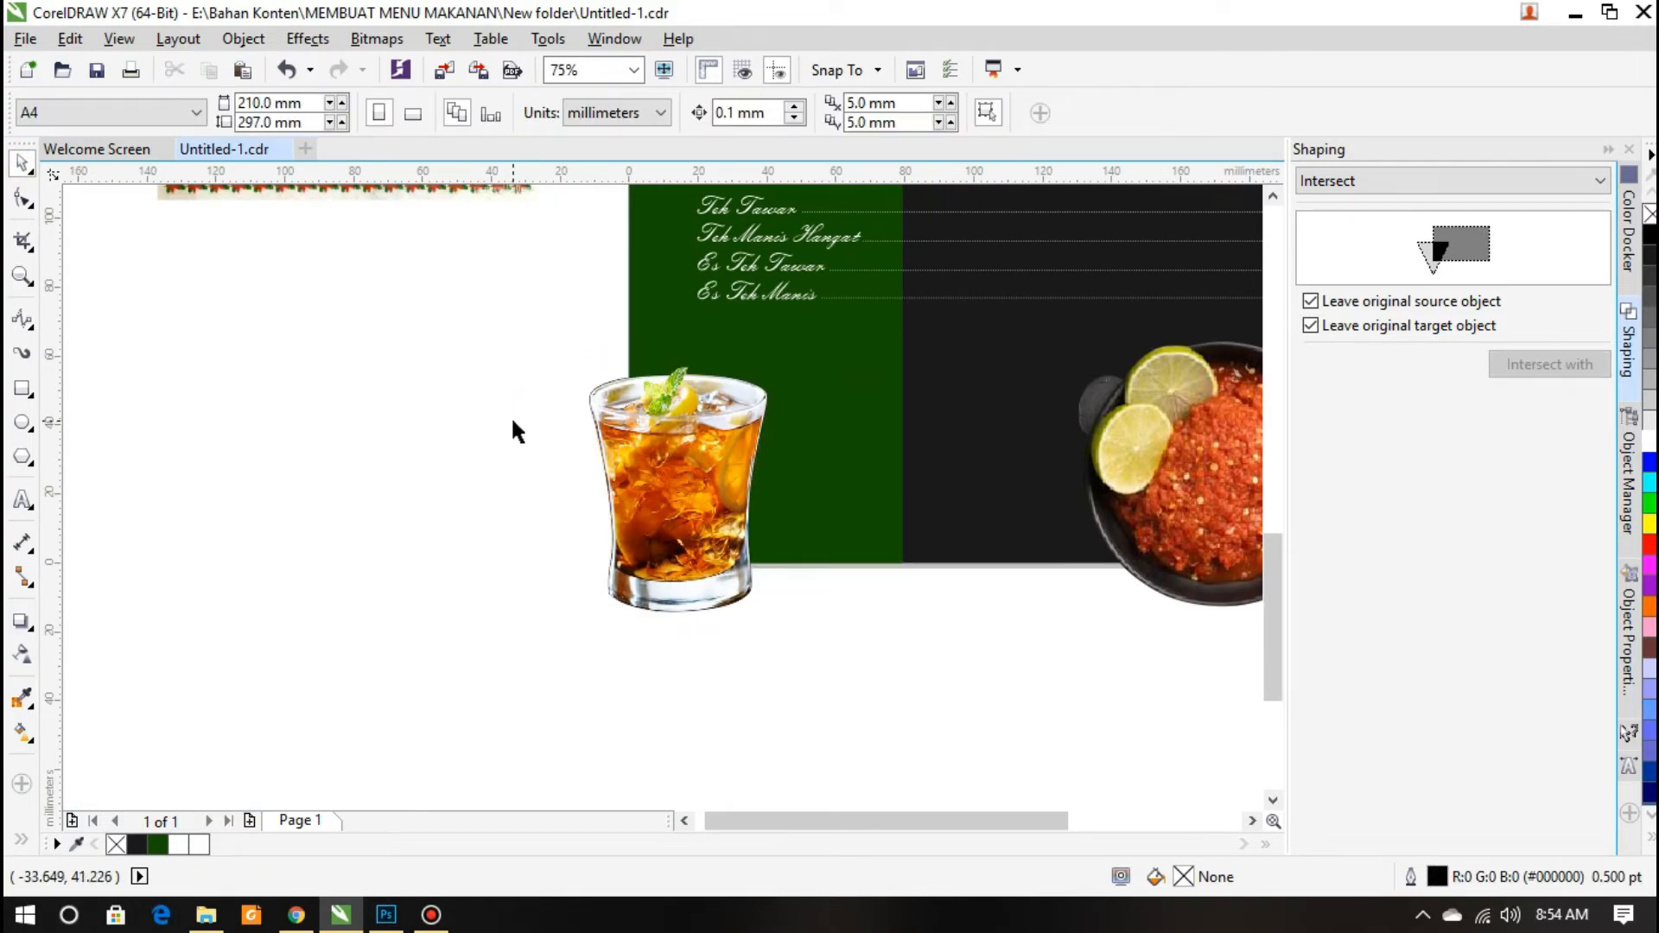
Move the glass cutout onto the bottom of the green strip, remove its traced outline and shrink it to about 211.8%
drag(655, 415, 786, 481)
click(605, 391)
key(Delete)
scroll(785, 481, down, 1)
scroll(787, 482, up, 1)
key(ctrl+z)
scroll(822, 548, down, 1)
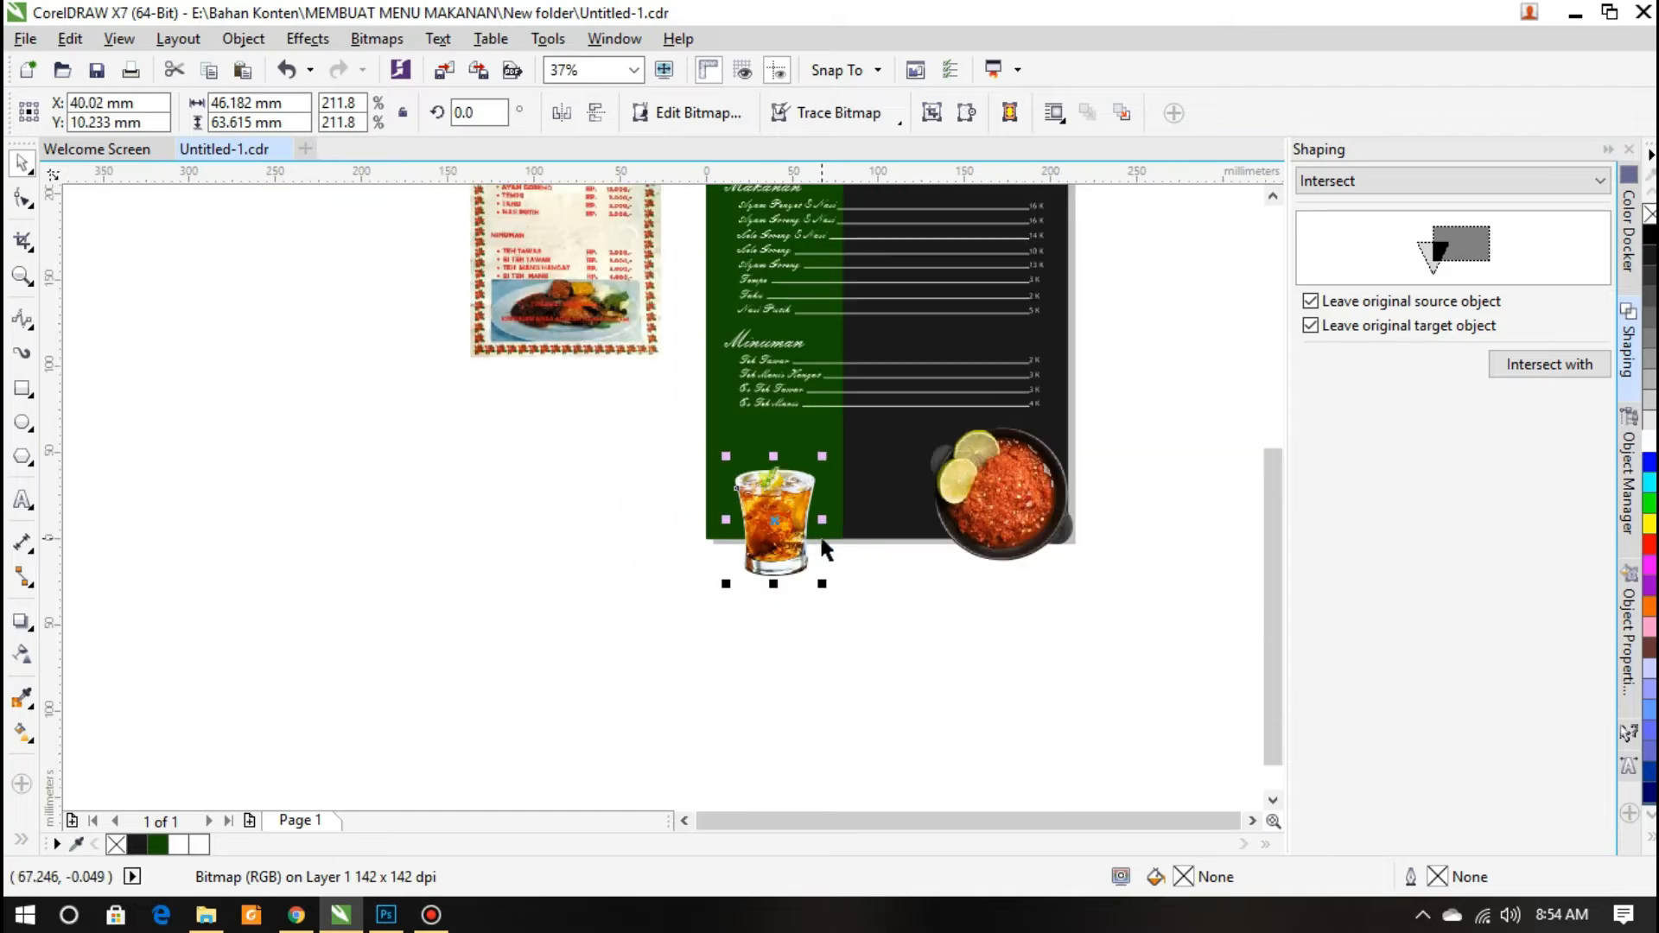
Reposition the glass cutout to about X 42.1 mm, Y 10.6 mm and deselect it
key(Escape)
scroll(845, 637, down, 1)
scroll(789, 520, up, 2)
click(789, 521)
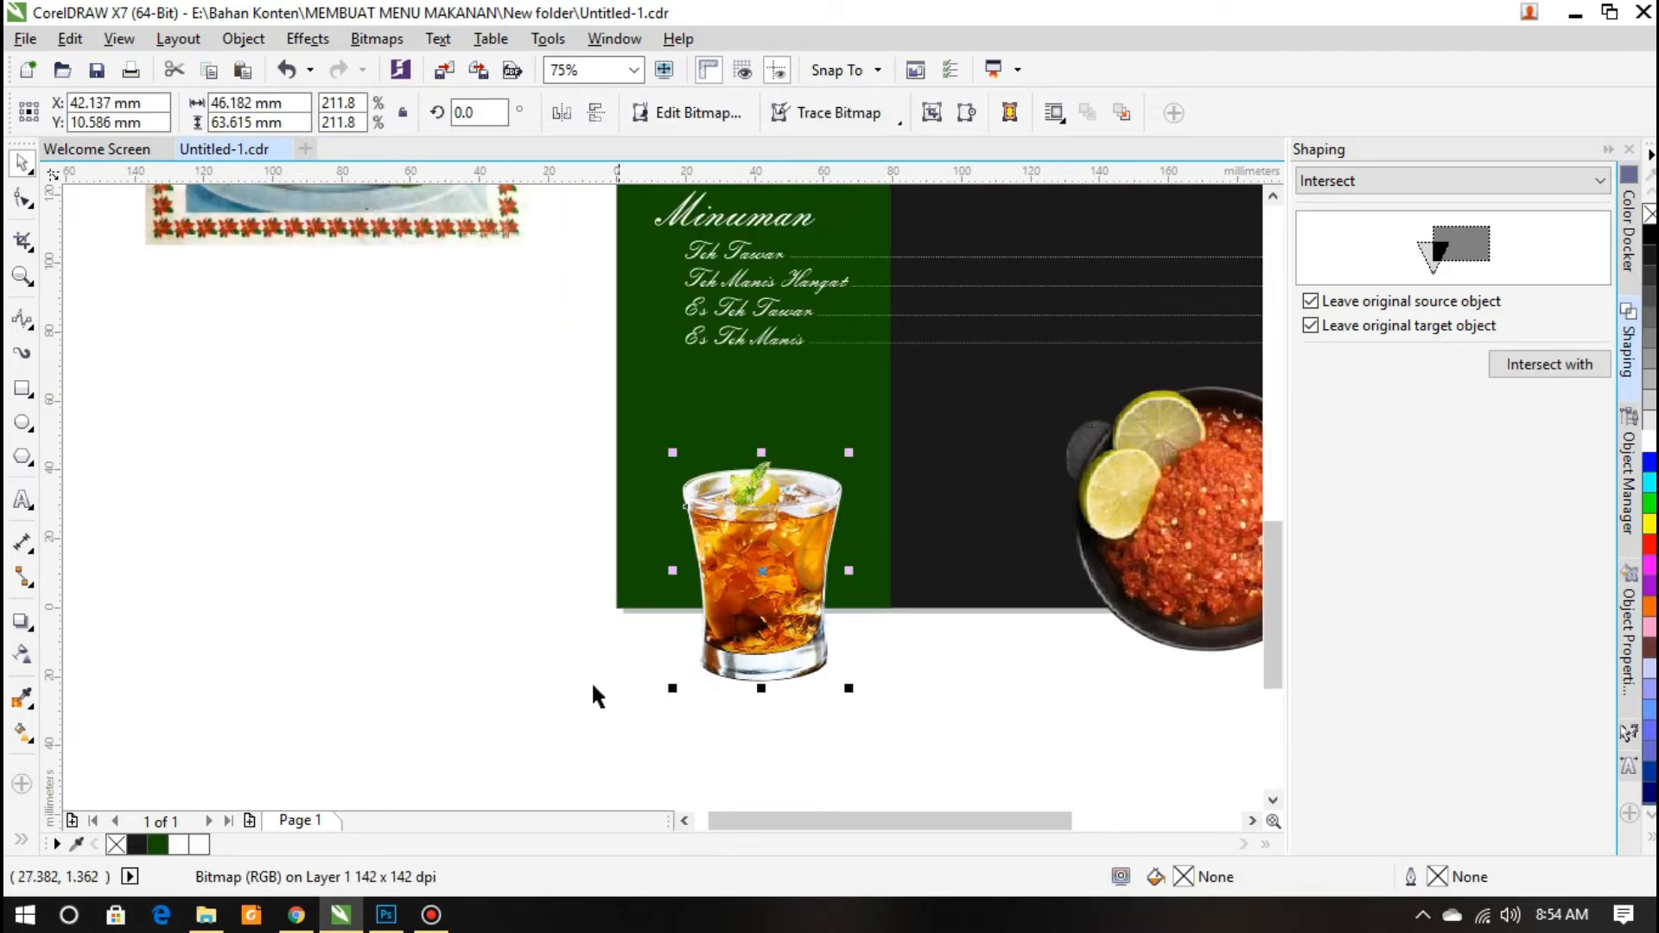
key(Escape)
scroll(605, 656, down, 1)
scroll(672, 707, up, 2)
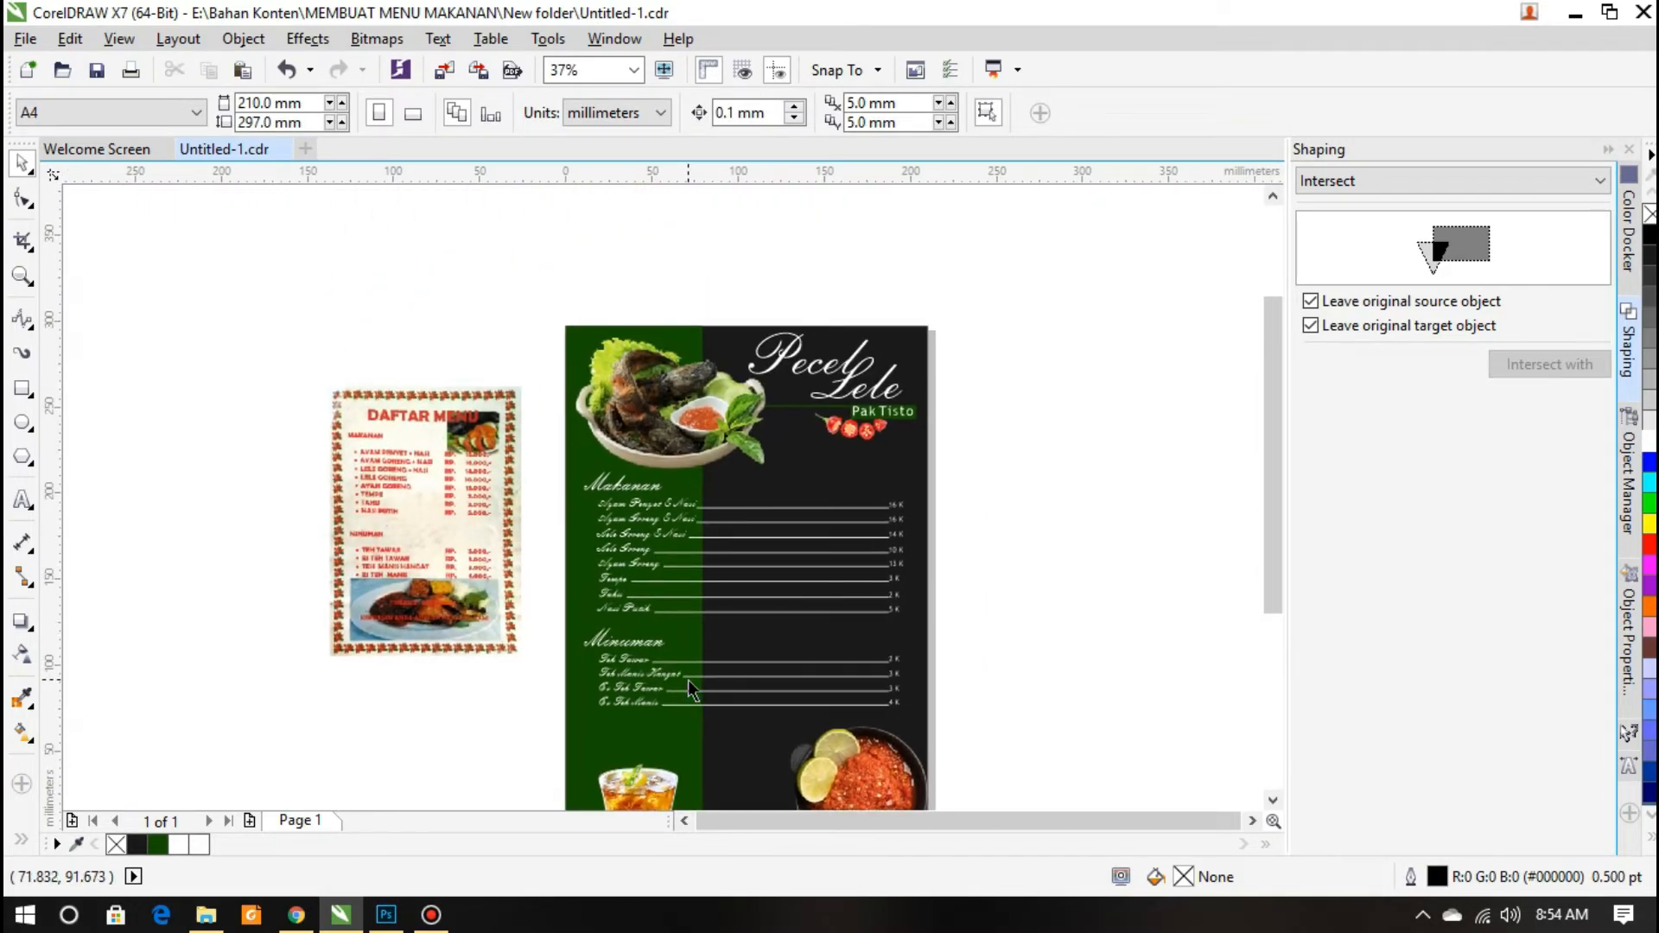
Draw a closed wavy B-Spline splash shape about 10.8 × 21.7 mm beside the glass's left rim
scroll(688, 679, up, 1)
key(F5)
scroll(614, 480, up, 1)
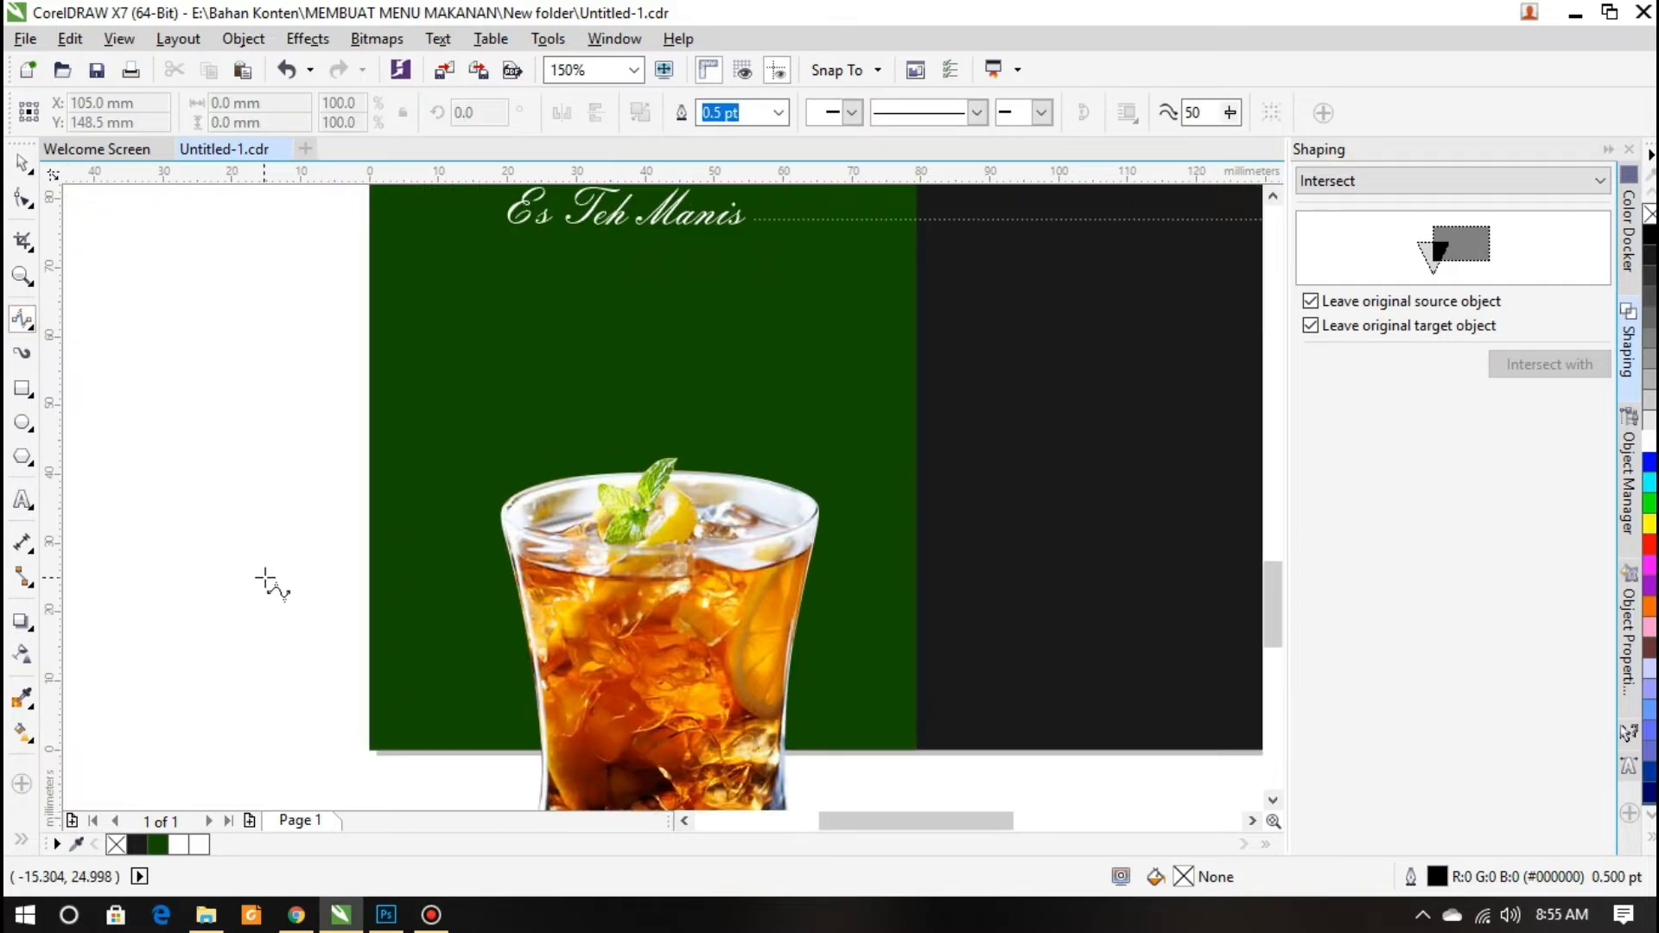
scroll(492, 529, up, 1)
mouse_move(509, 458)
mouse_down()
mouse_move(470, 473)
mouse_move(497, 607)
mouse_move(483, 516)
mouse_move(524, 474)
mouse_up()
click(491, 404)
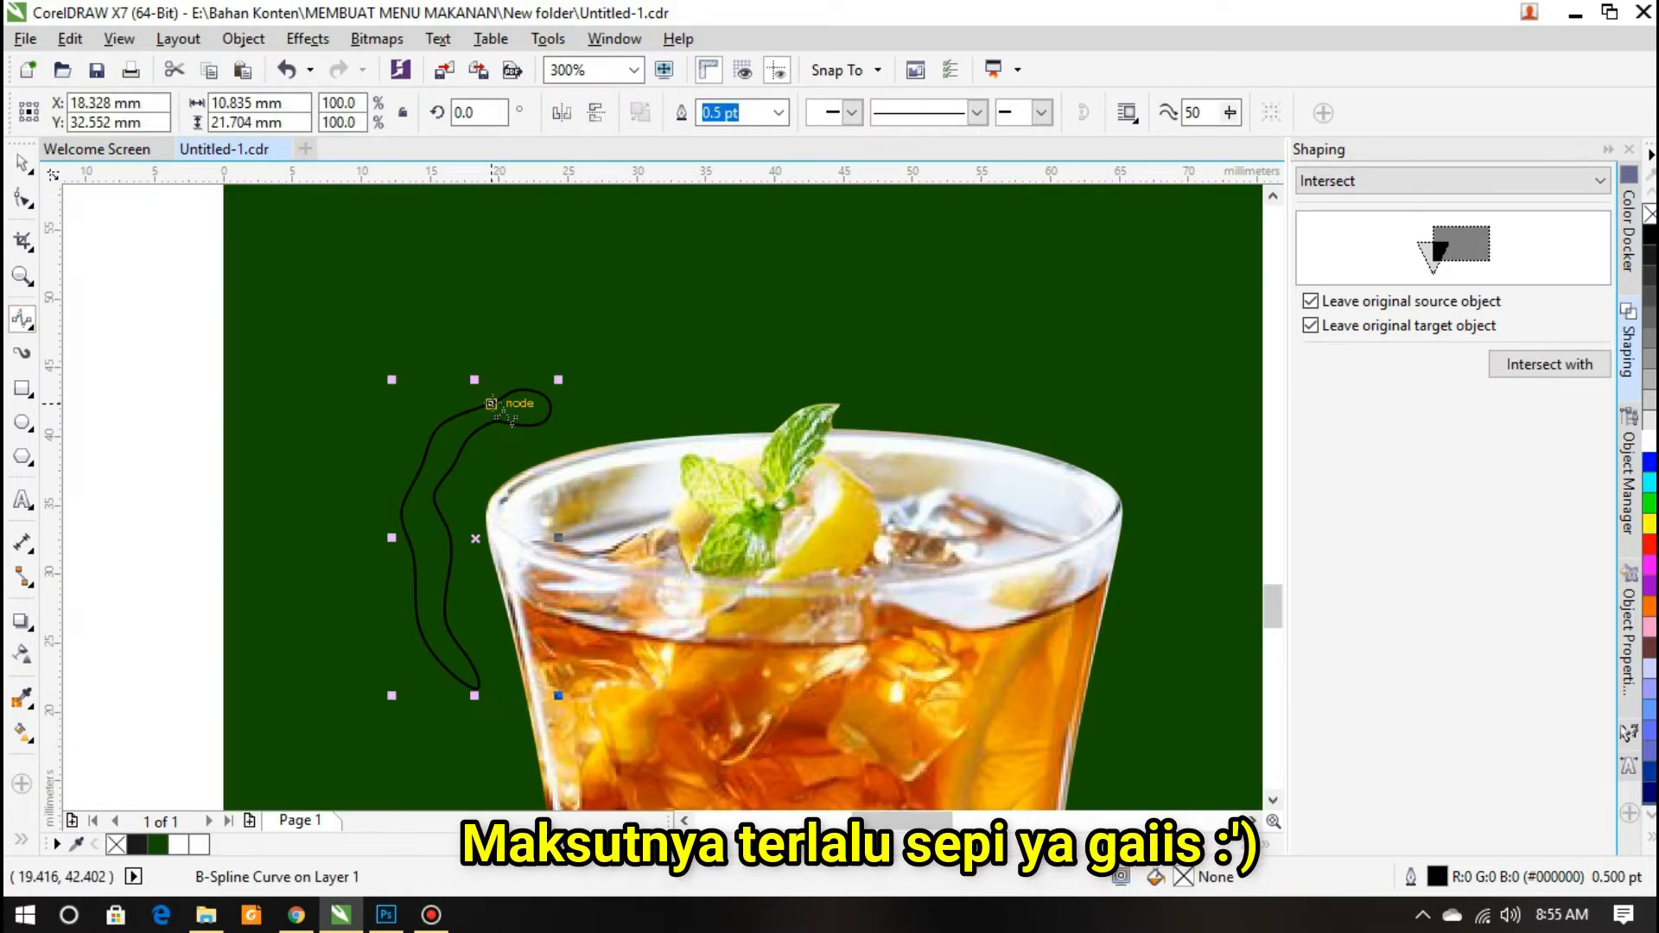
Draw a closed wavy B-Spline splash shape about 6.3 × 17.2 mm beside the glass's right rim
drag(990, 408, 765, 282)
mouse_move(924, 331)
mouse_down()
mouse_move(951, 444)
mouse_move(934, 591)
mouse_move(950, 302)
mouse_up()
click(924, 333)
scroll(924, 333, down, 1)
scroll(797, 403, up, 1)
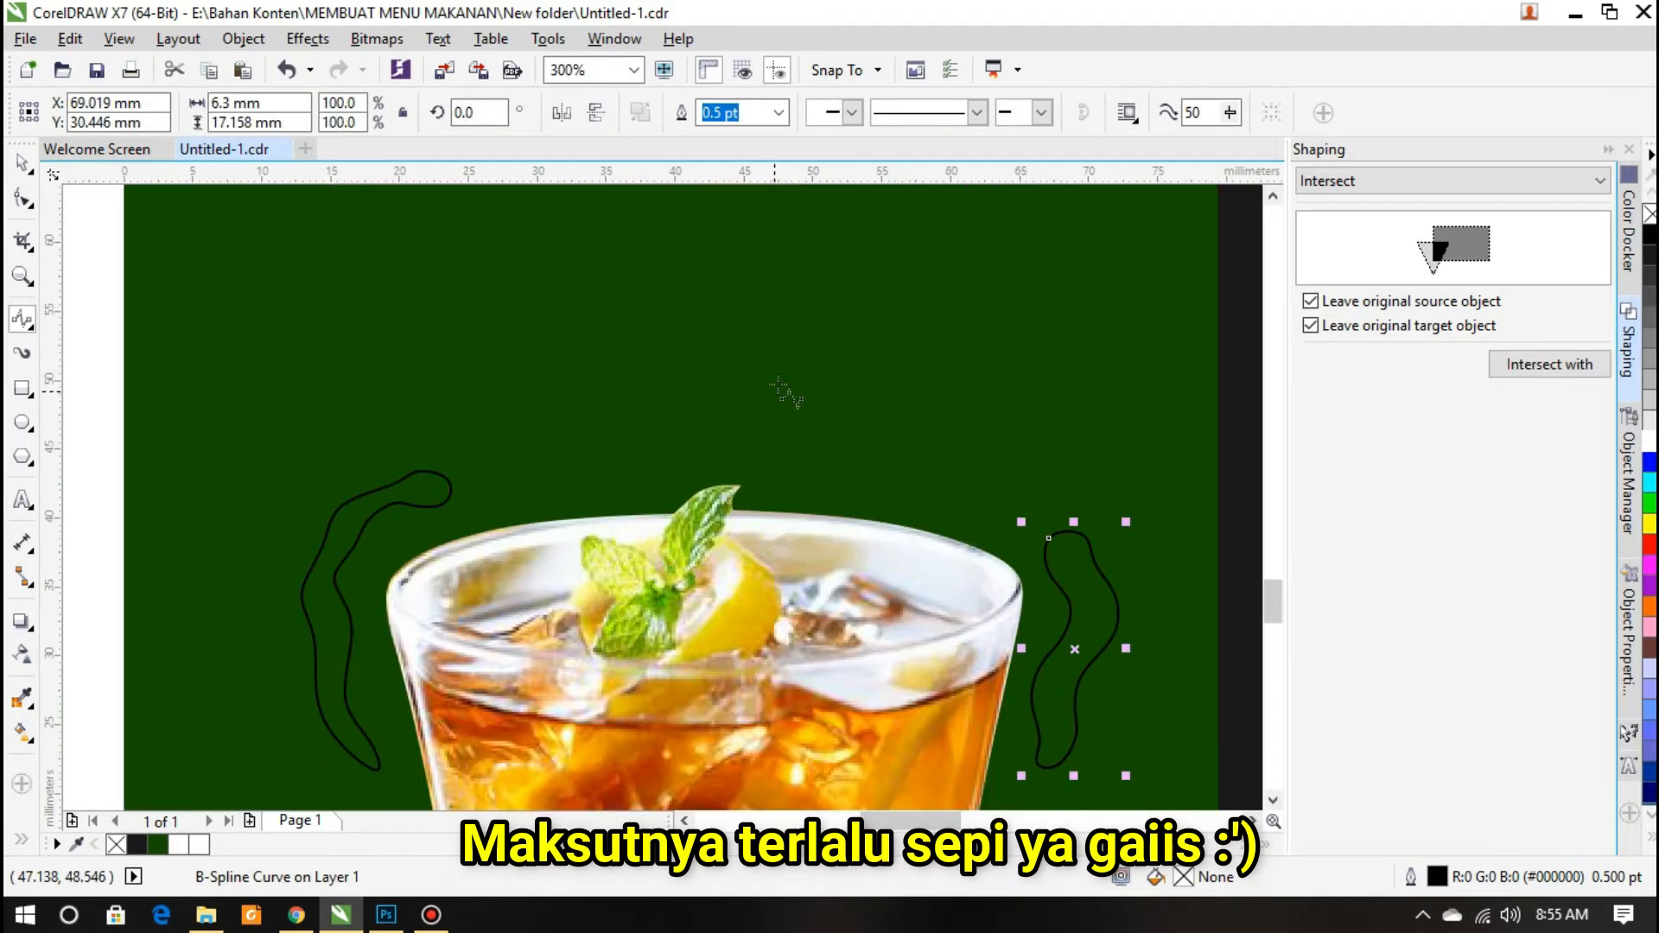
Draw a second closed wavy B-Spline splash shape lower on the right side of the glass
drag(883, 472, 766, 212)
click(1004, 462)
click(995, 505)
click(950, 550)
click(959, 595)
click(959, 636)
click(979, 646)
click(1027, 452)
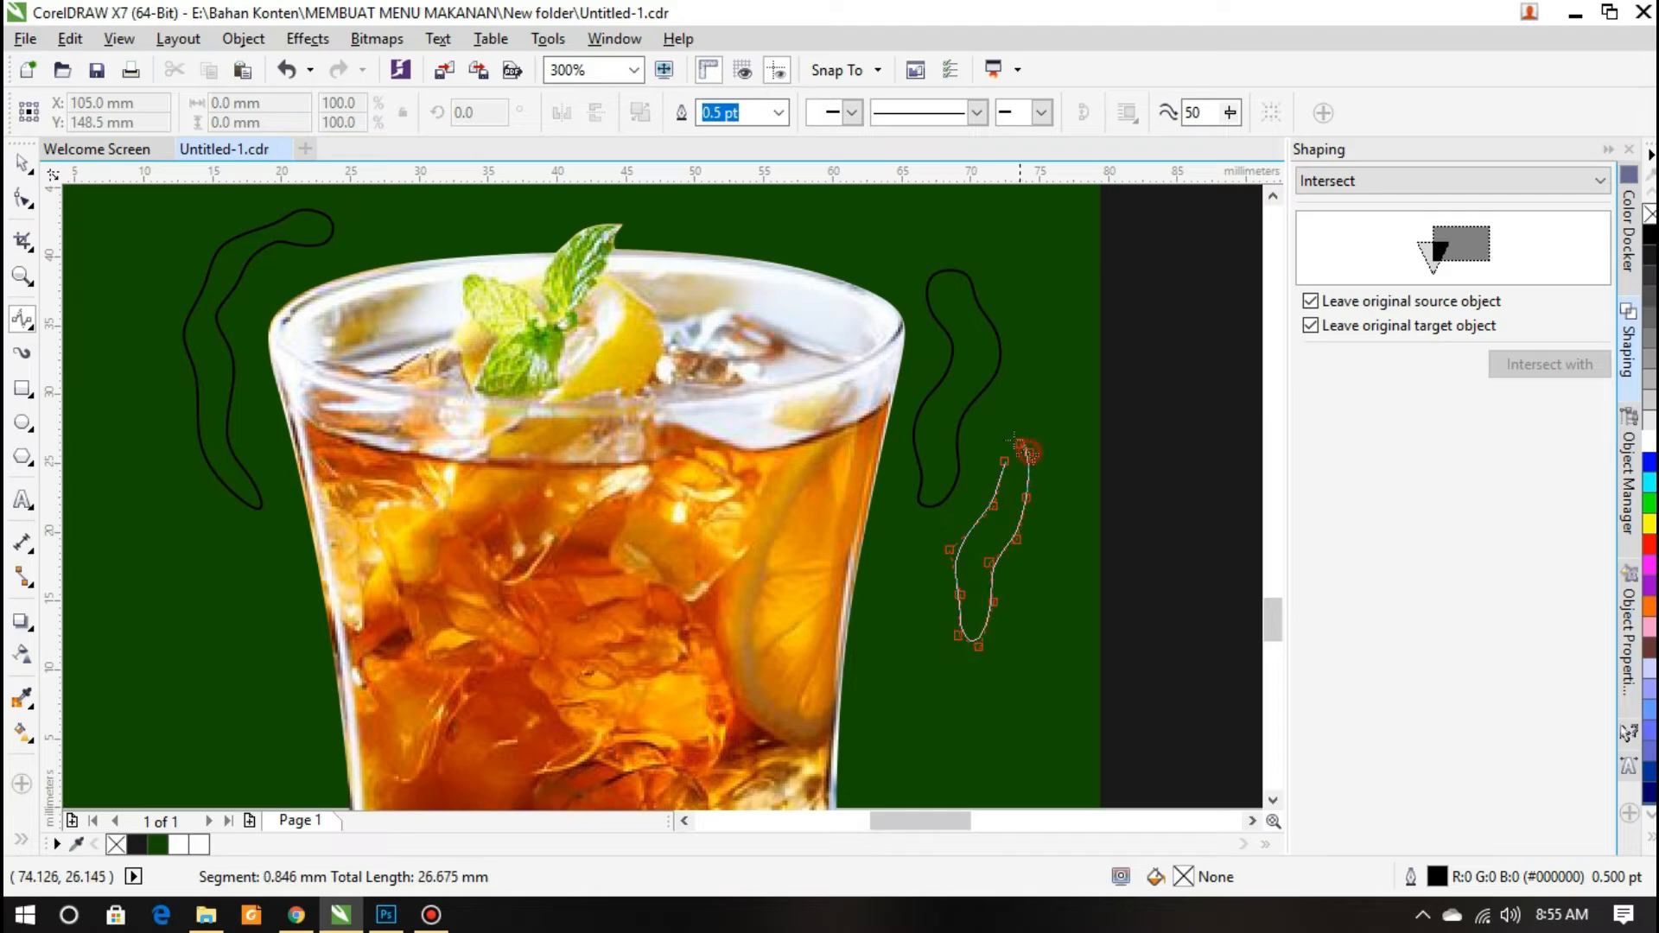
click(1004, 462)
Draw a slim closed B-Spline splash shape about 4.7 × 12.3 mm along the lower left side of the glass
scroll(824, 541, down, 1)
scroll(526, 546, up, 1)
drag(651, 577, 691, 297)
click(739, 317)
click(762, 368)
click(781, 456)
click(761, 441)
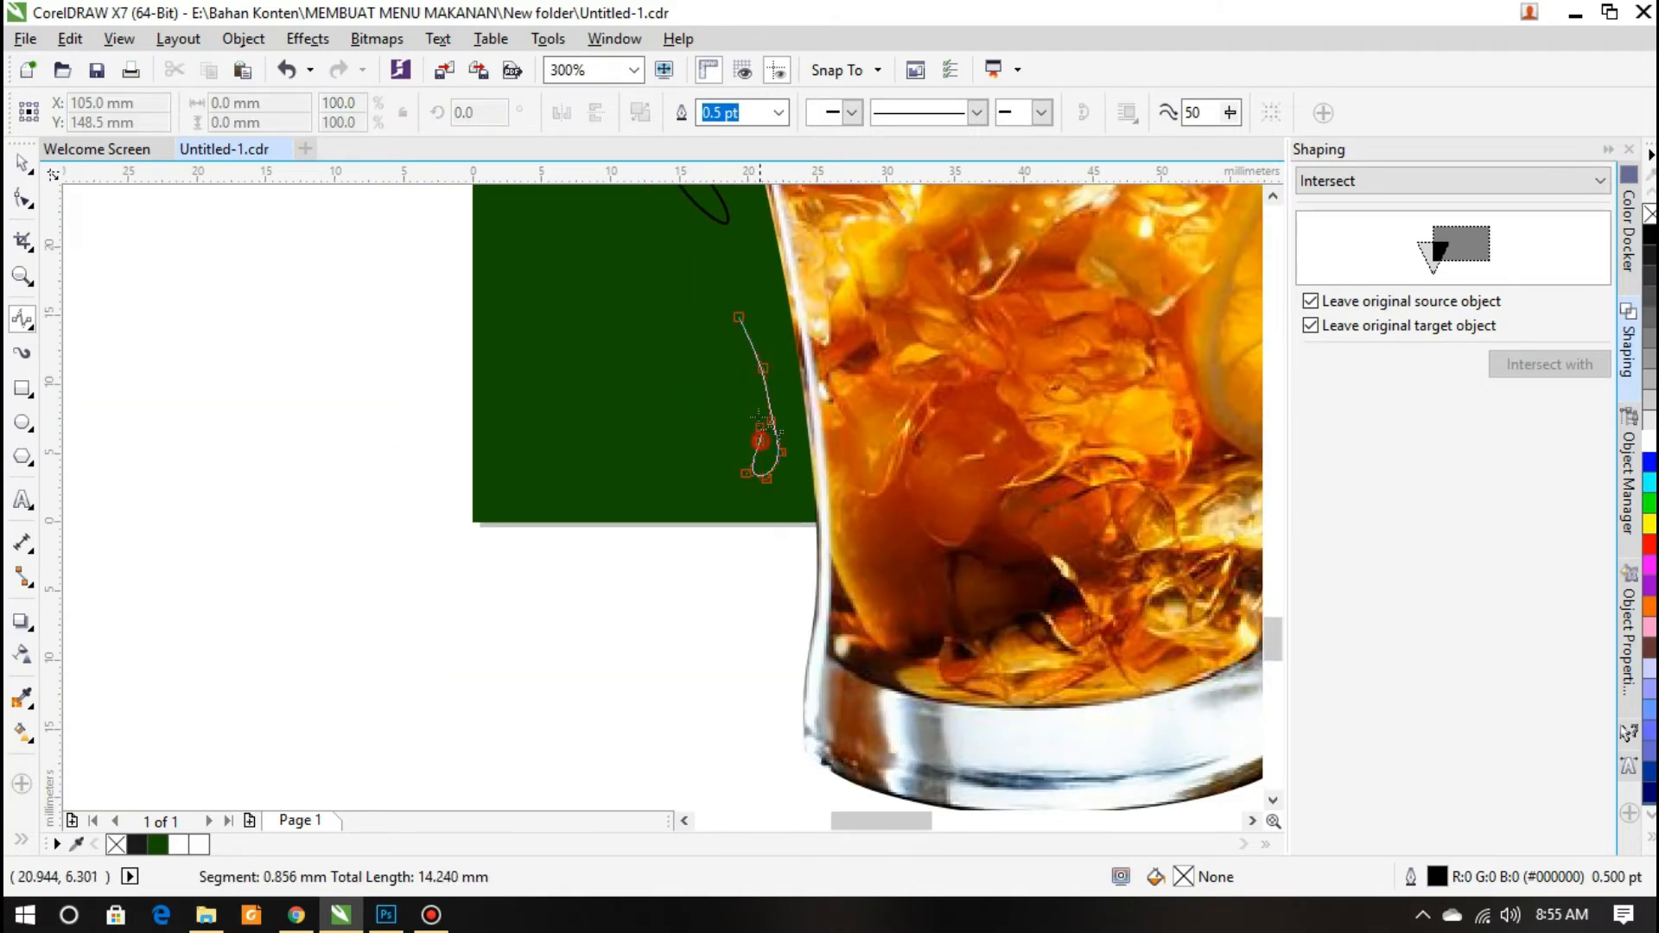
click(742, 353)
click(739, 317)
Fill the lower-left splash shape with white and set its outline width to None
click(1650, 441)
click(778, 114)
click(726, 136)
Draw a small oval B-Spline droplet just above the glass's left rim
scroll(704, 384, down, 1)
drag(761, 194, 666, 463)
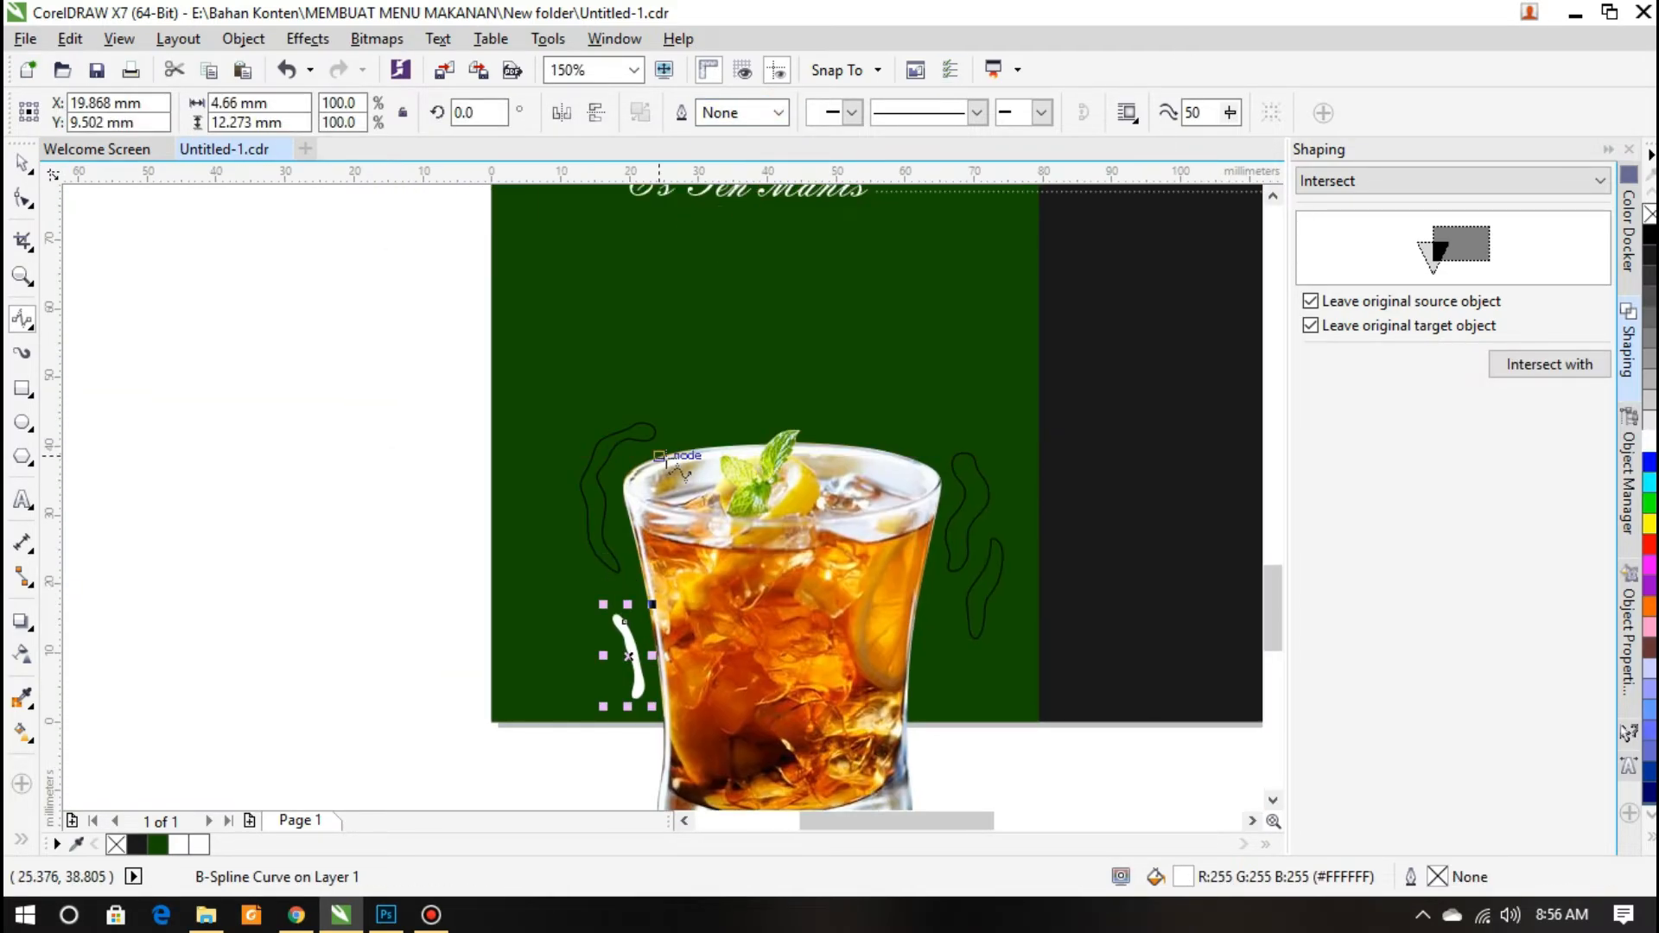
scroll(667, 451, up, 1)
click(701, 318)
click(667, 322)
click(679, 369)
click(701, 316)
Draw a round B-Spline droplet about 3.6 × 3.8 mm to the left of the oval droplet
click(593, 274)
click(555, 299)
click(572, 337)
click(608, 336)
click(621, 300)
click(593, 274)
Finish a round B-Spline droplet about 5.3 × 5.5 mm beyond the splash shapes on the glass's right side
scroll(537, 365, down, 1)
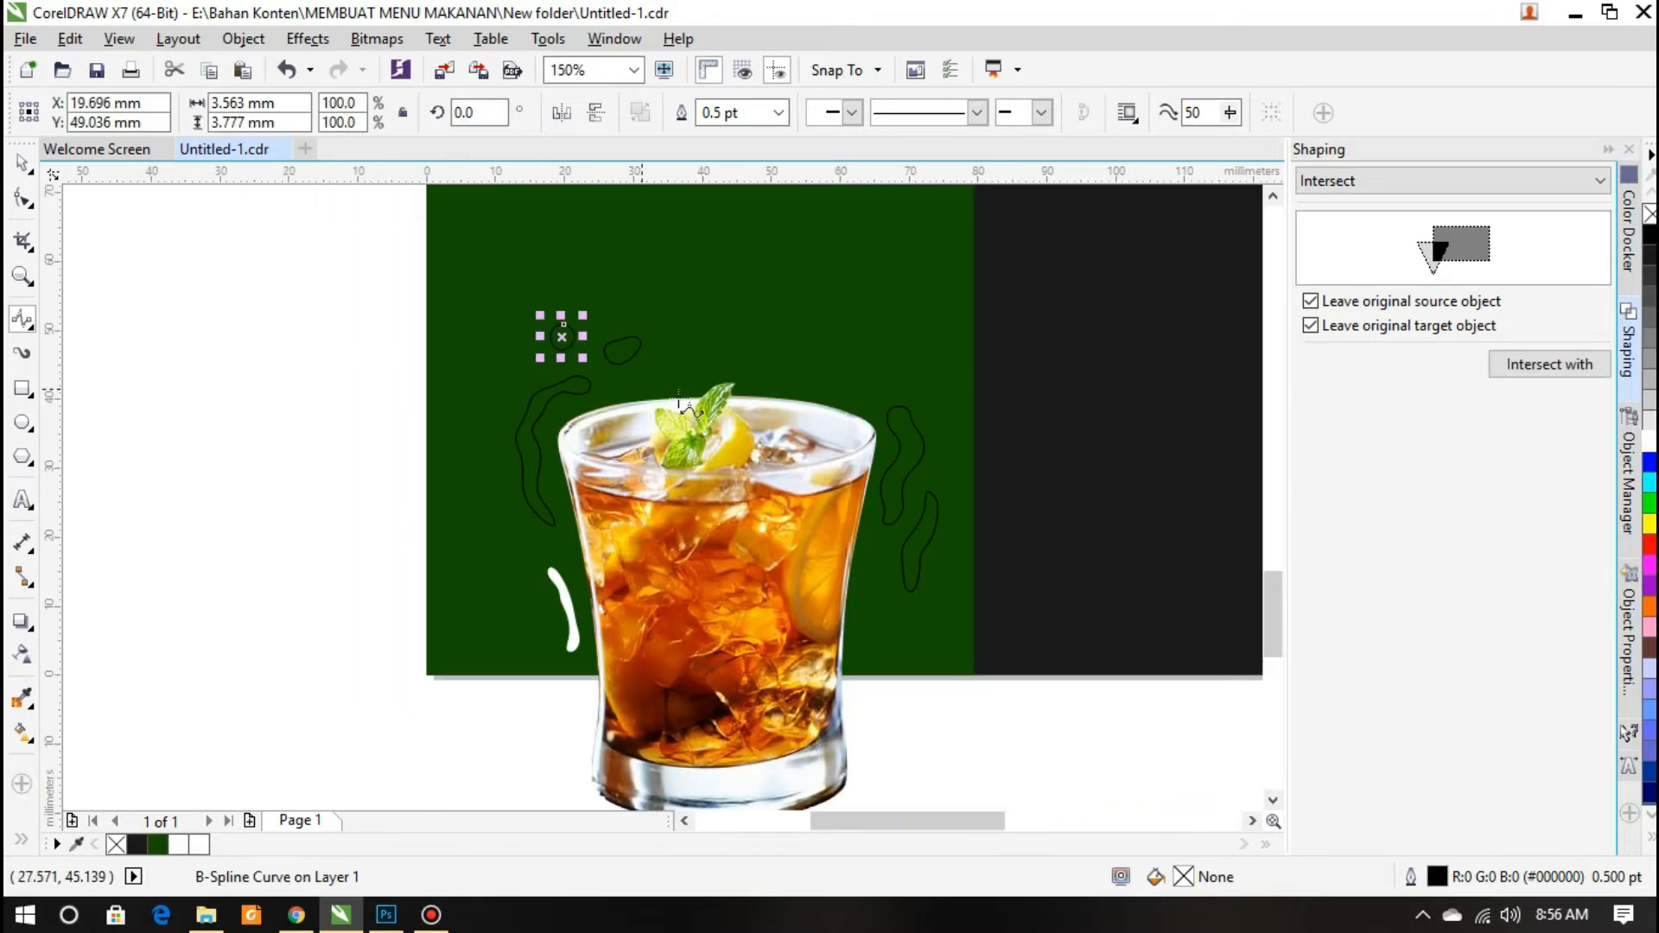
scroll(936, 448, up, 1)
click(972, 400)
click(940, 439)
Draw a curved closed B-Spline splash shape about 10.9 × 4.9 mm above the glass's right rim
click(677, 455)
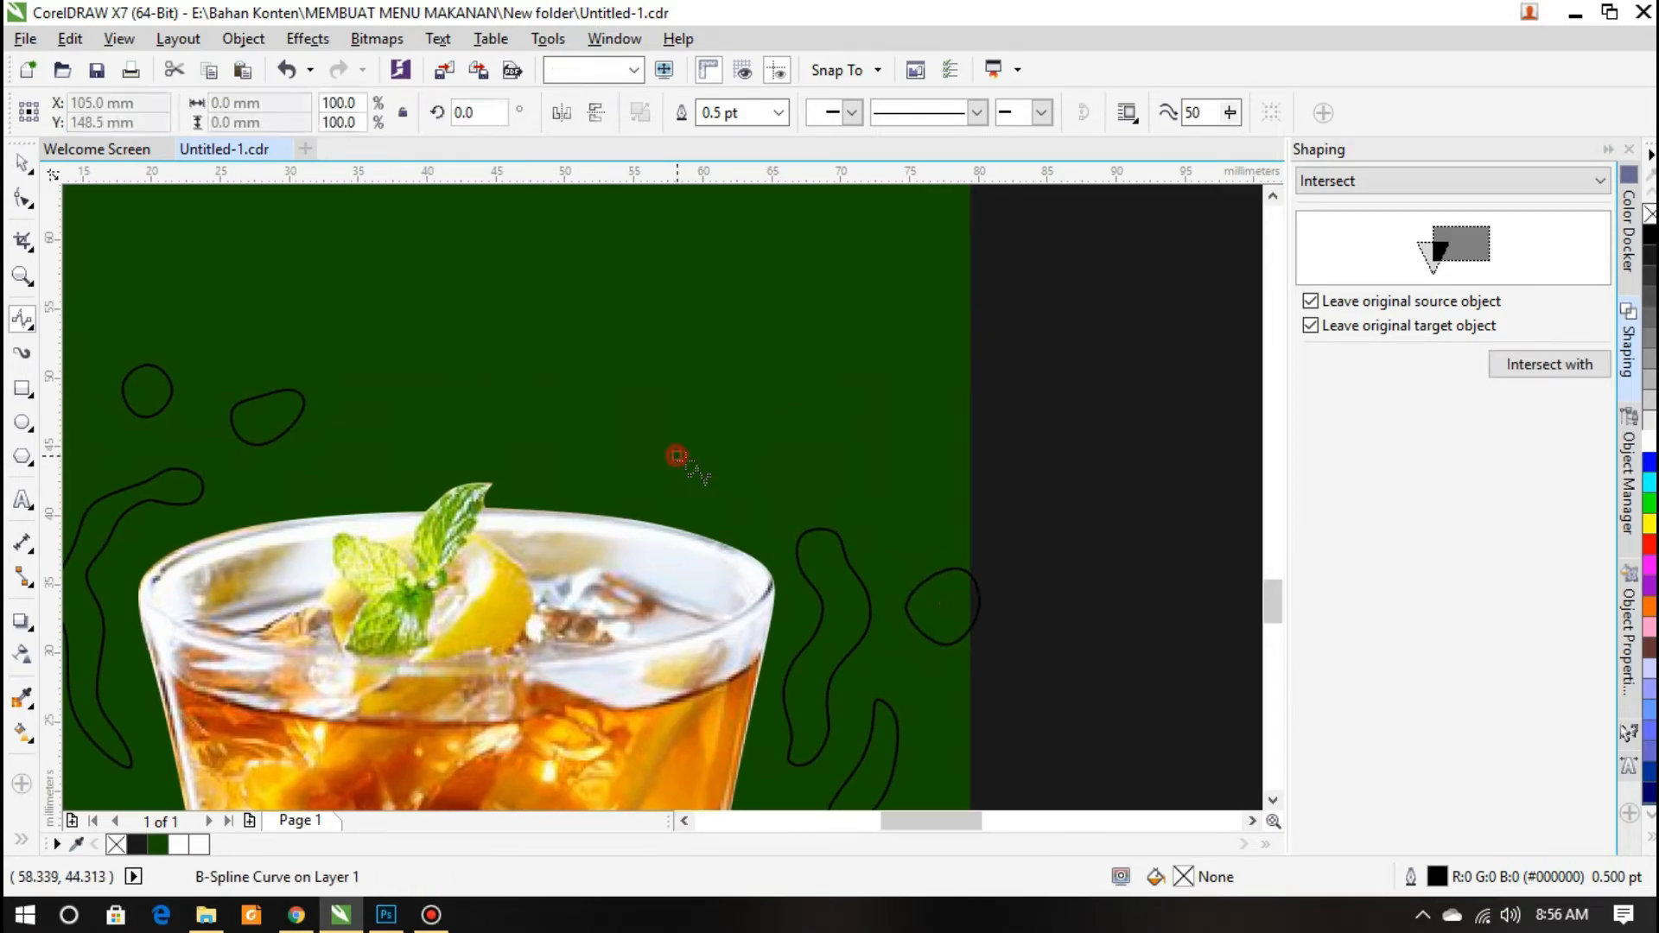
click(709, 469)
click(741, 454)
click(803, 451)
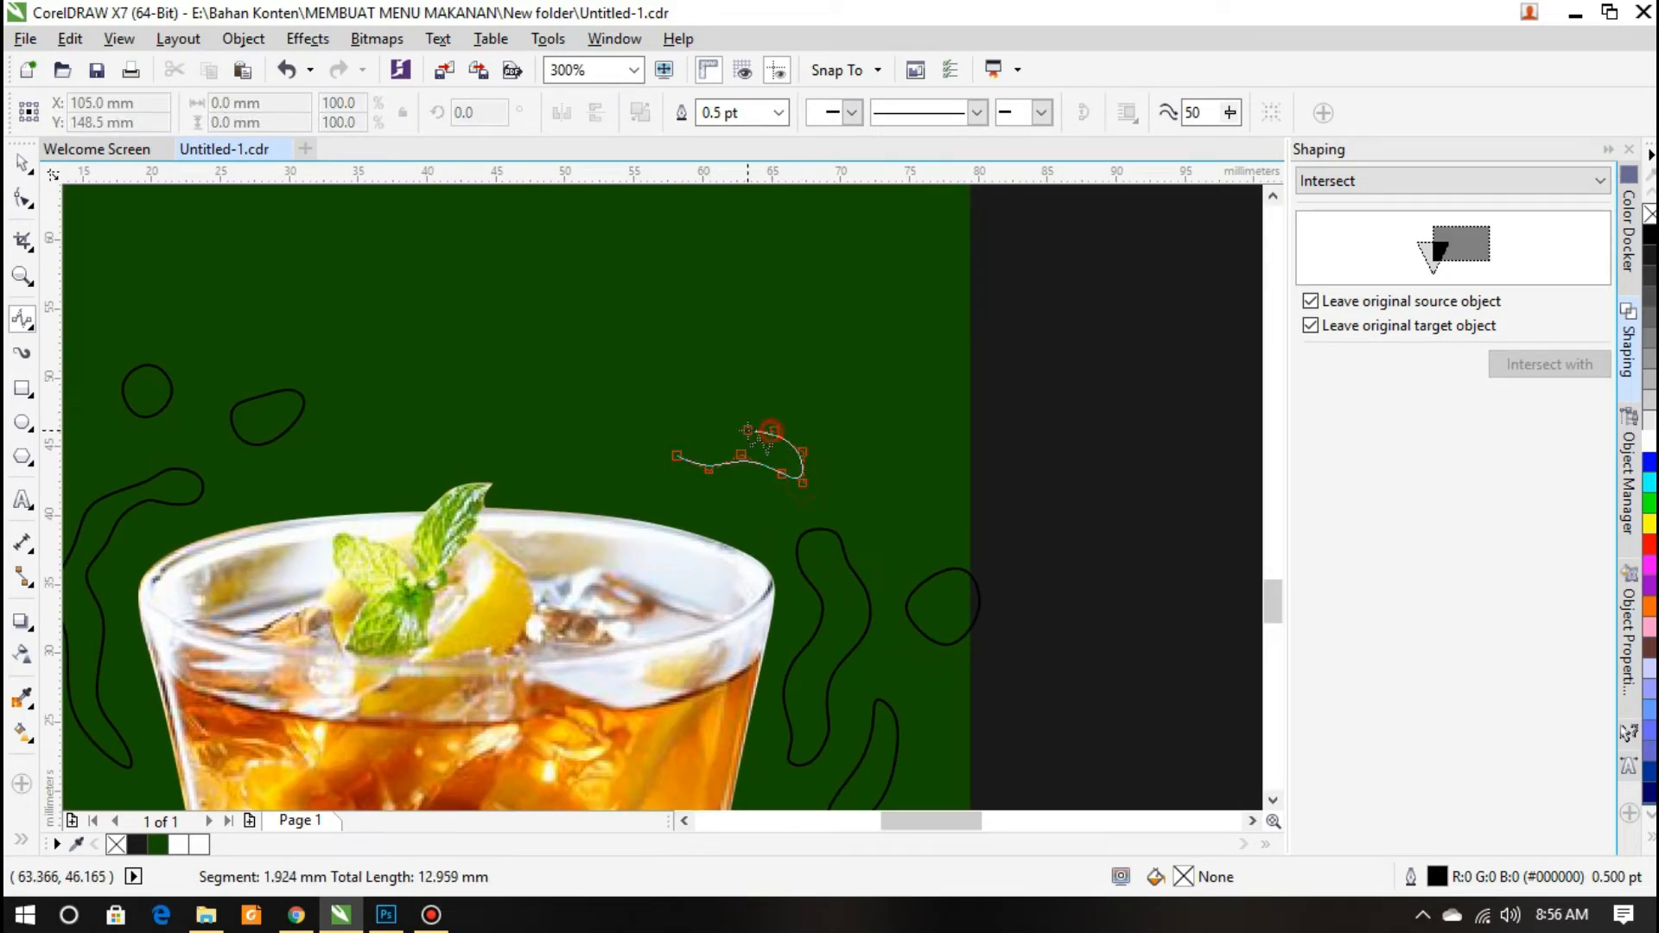
click(692, 398)
click(677, 455)
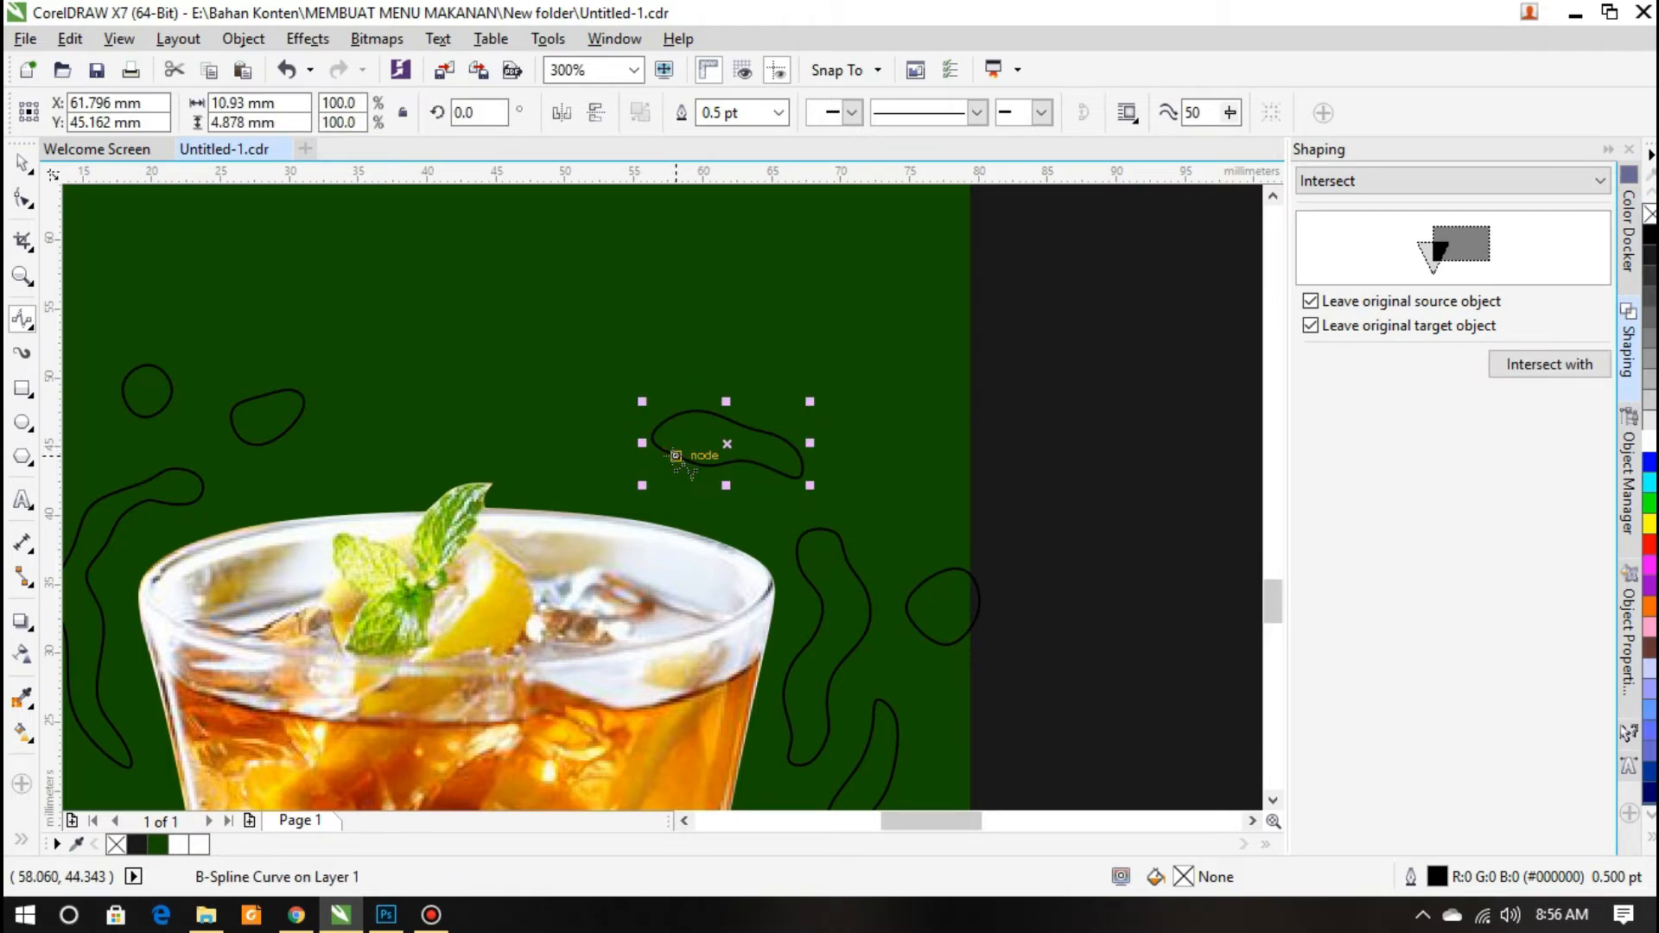
Fill the splash shapes and the round droplet on the right side of the glass with white
click(1650, 442)
click(22, 163)
scroll(494, 420, down, 1)
click(678, 525)
click(1650, 441)
click(733, 522)
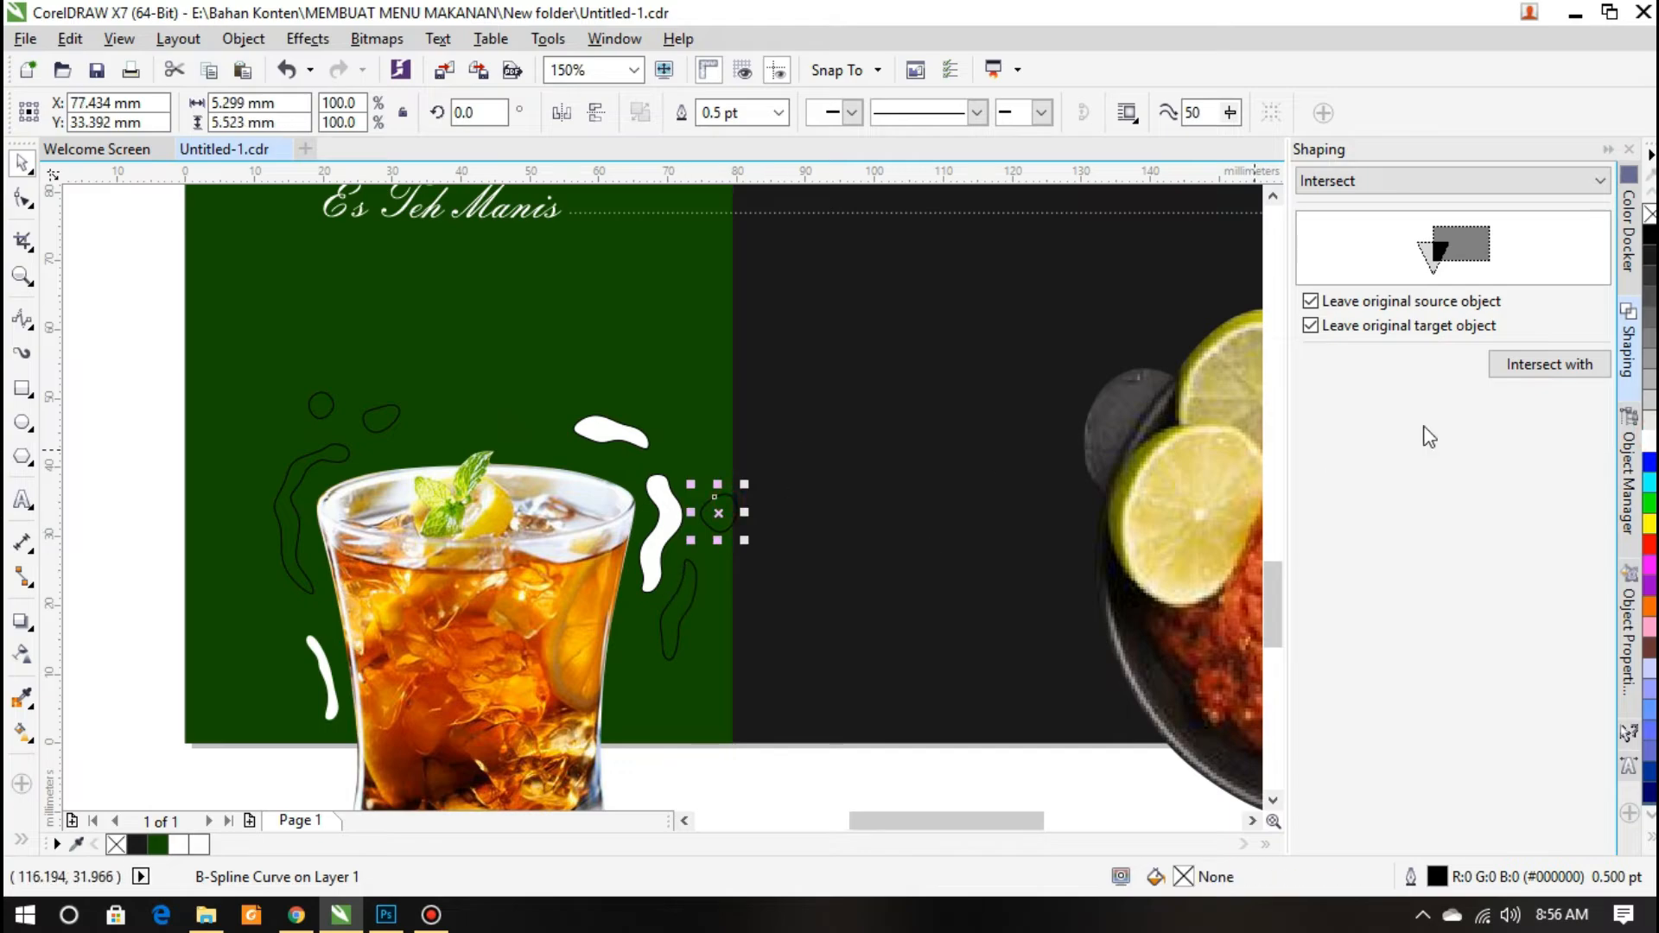
click(691, 600)
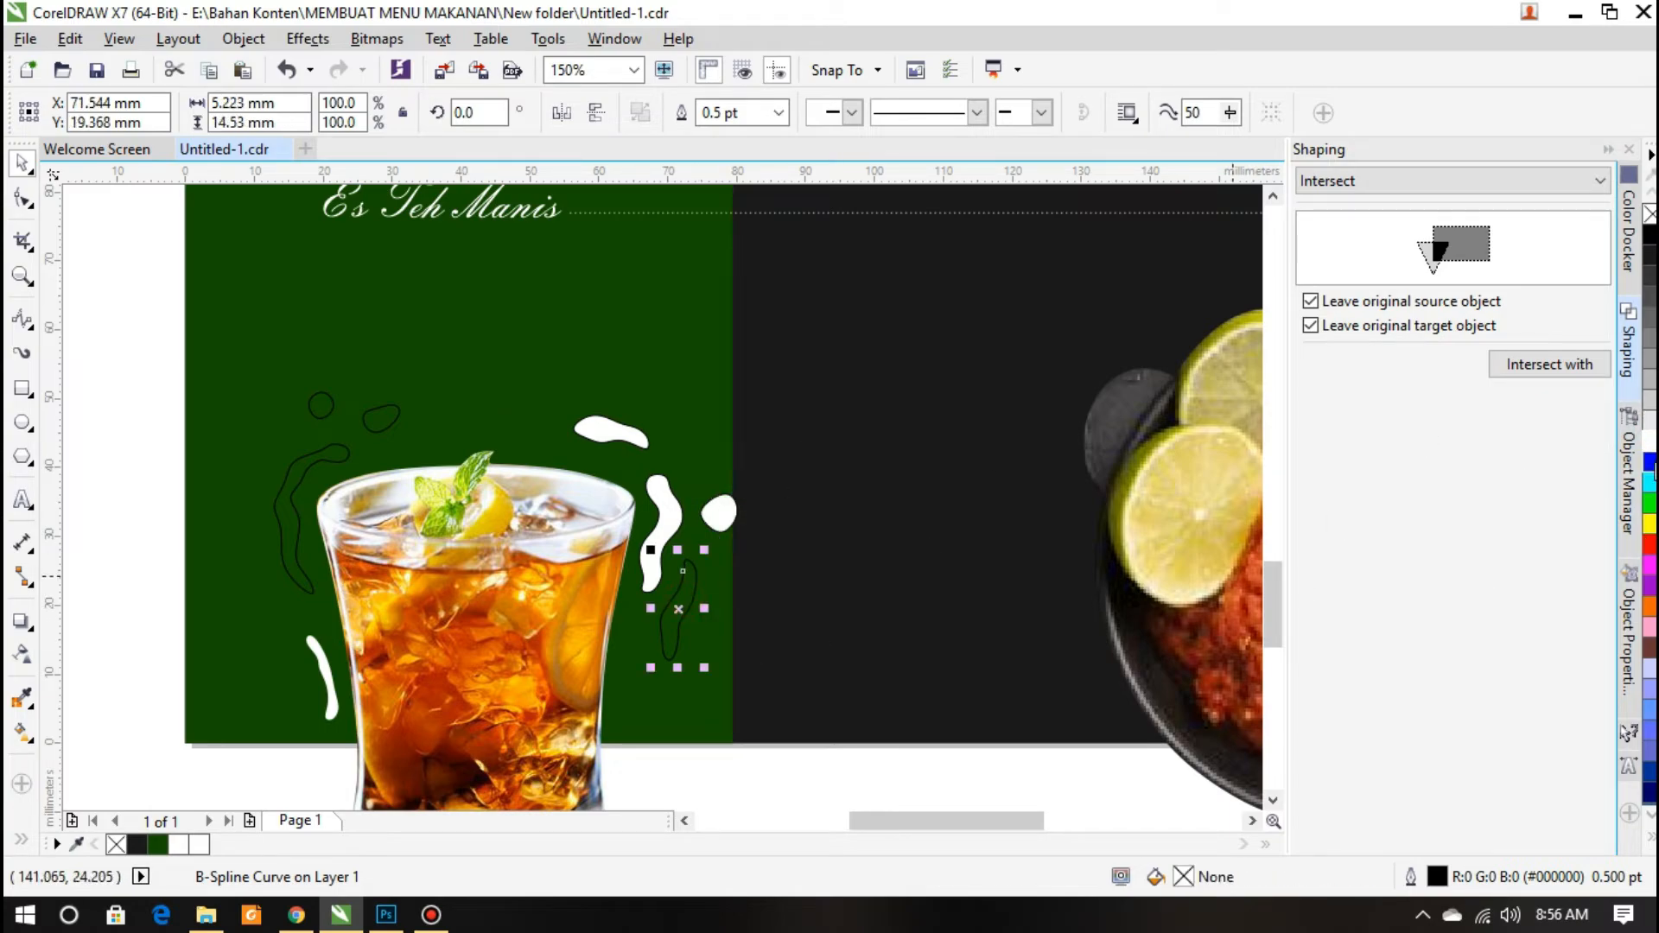
click(1650, 442)
Fill the upper-left splash and its two droplets with white, and set the outlines of the splashes on both sides to None
drag(121, 345, 408, 627)
click(1650, 442)
click(1027, 113)
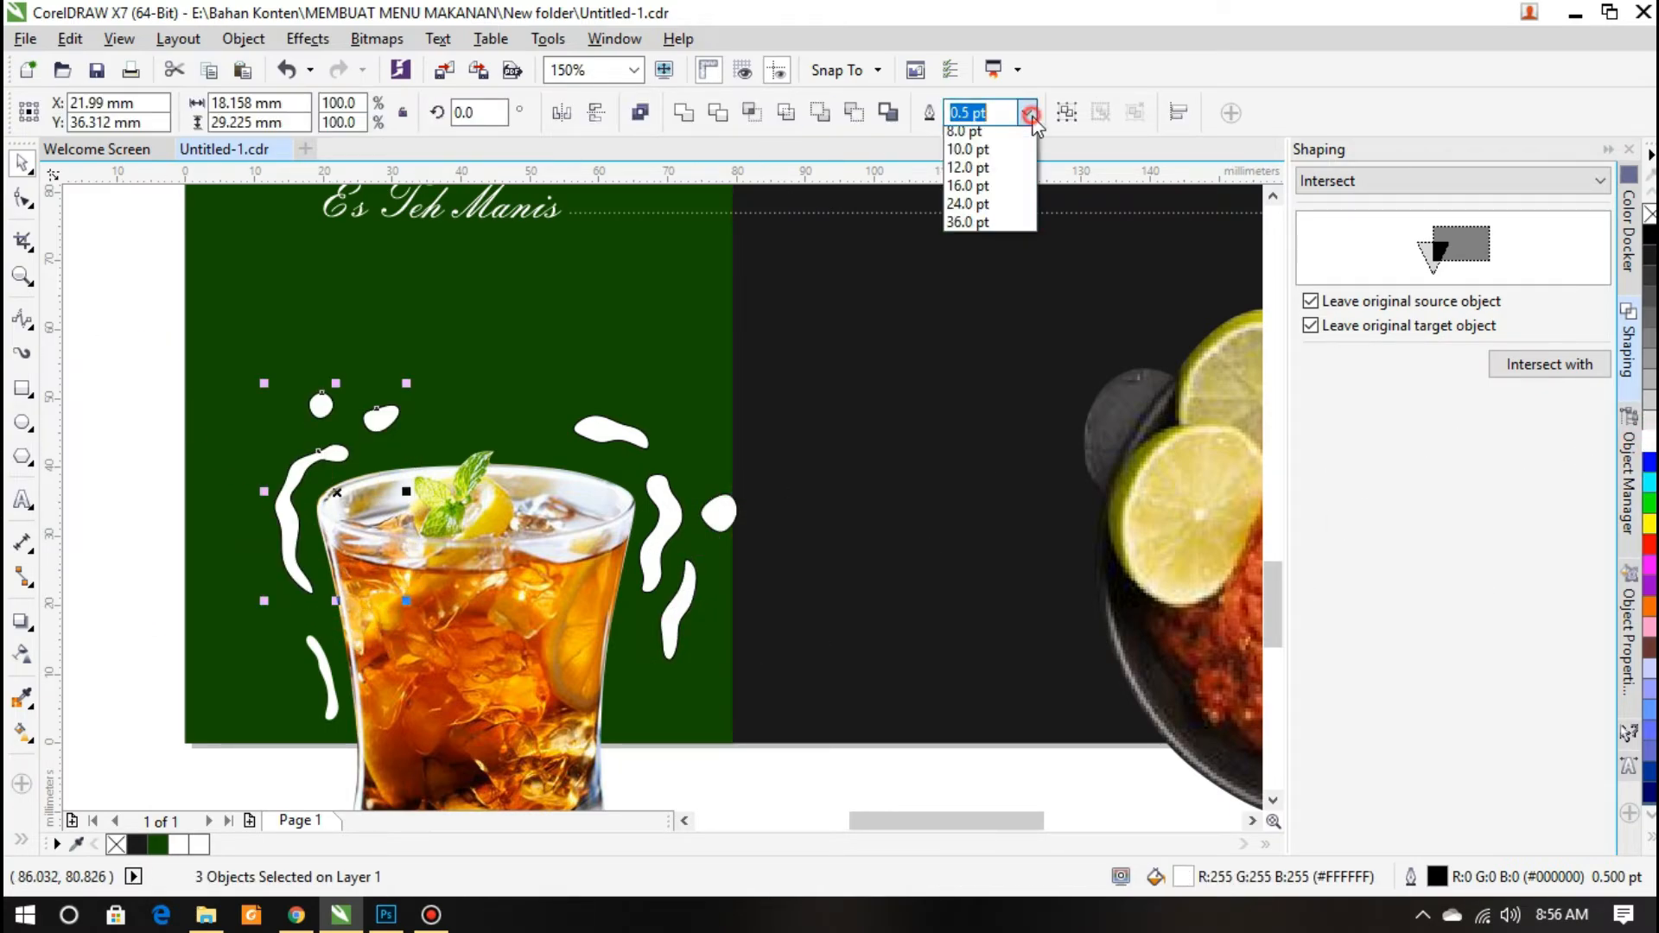
click(959, 127)
drag(822, 789, 536, 385)
click(968, 130)
Nudge the iced-tea glass together with all its splashes slightly to the left within the green band
scroll(648, 676, down, 1)
click(643, 678)
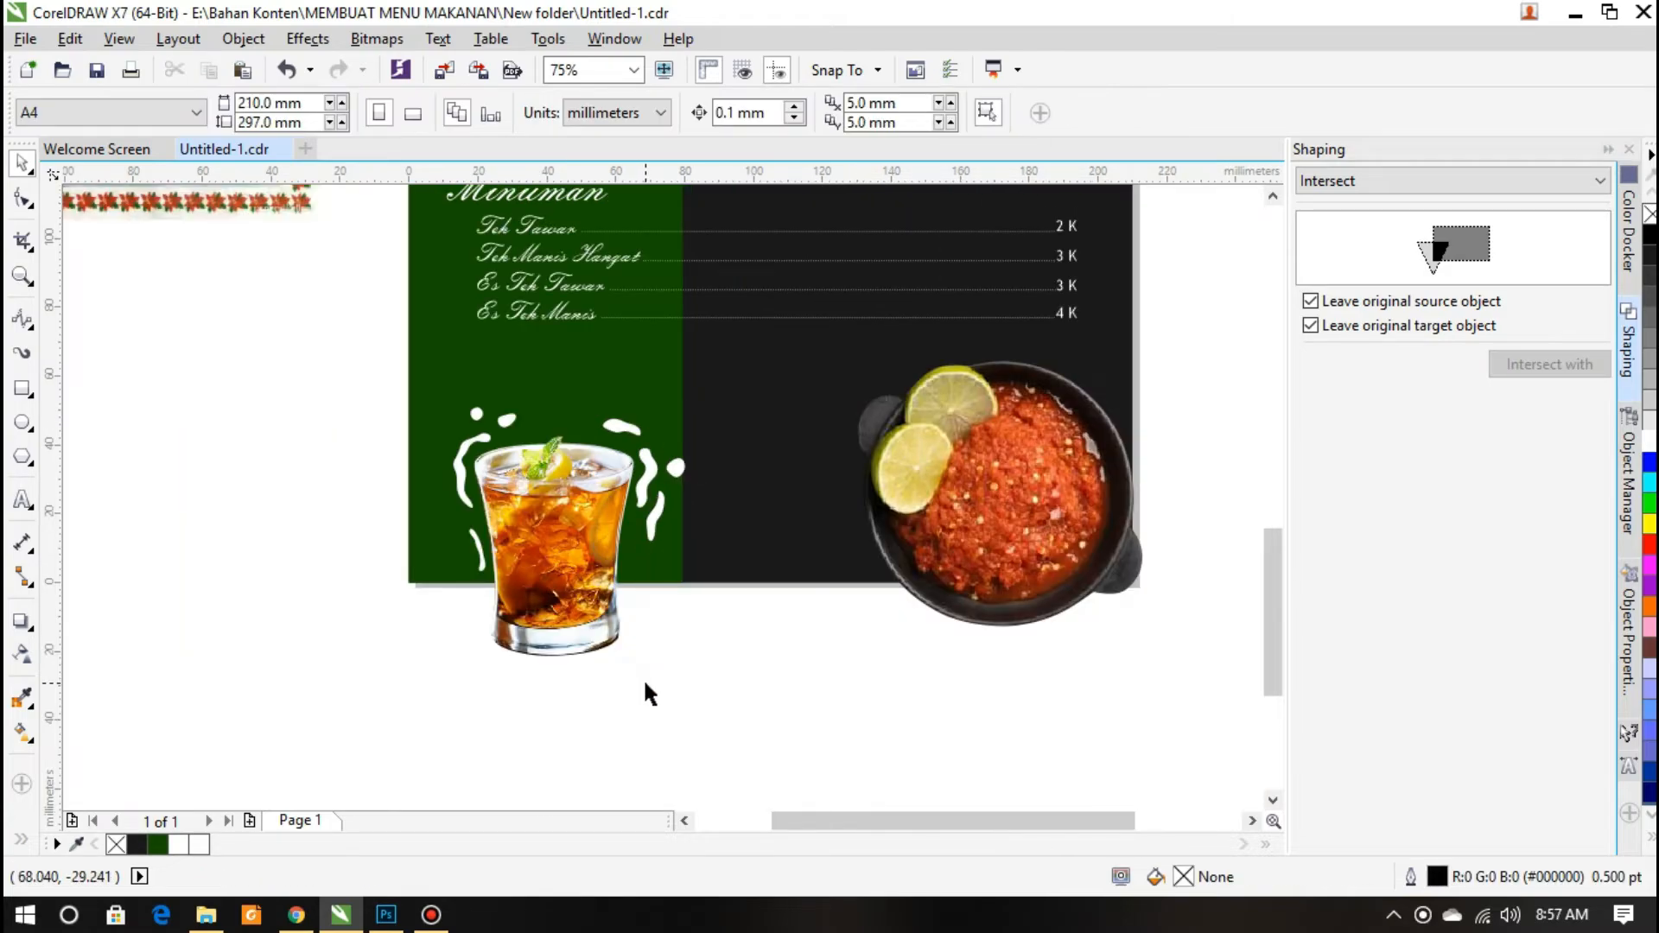
drag(424, 380, 771, 755)
key(Left)
key(Left)
key(Left)
key(Left)
key(Left)
key(Left)
key(Left)
key(Left)
key(Left)
key(Left)
key(Left)
key(Left)
key(Left)
key(Left)
key(Left)
key(Left)
key(Left)
key(Left)
key(Left)
key(Left)
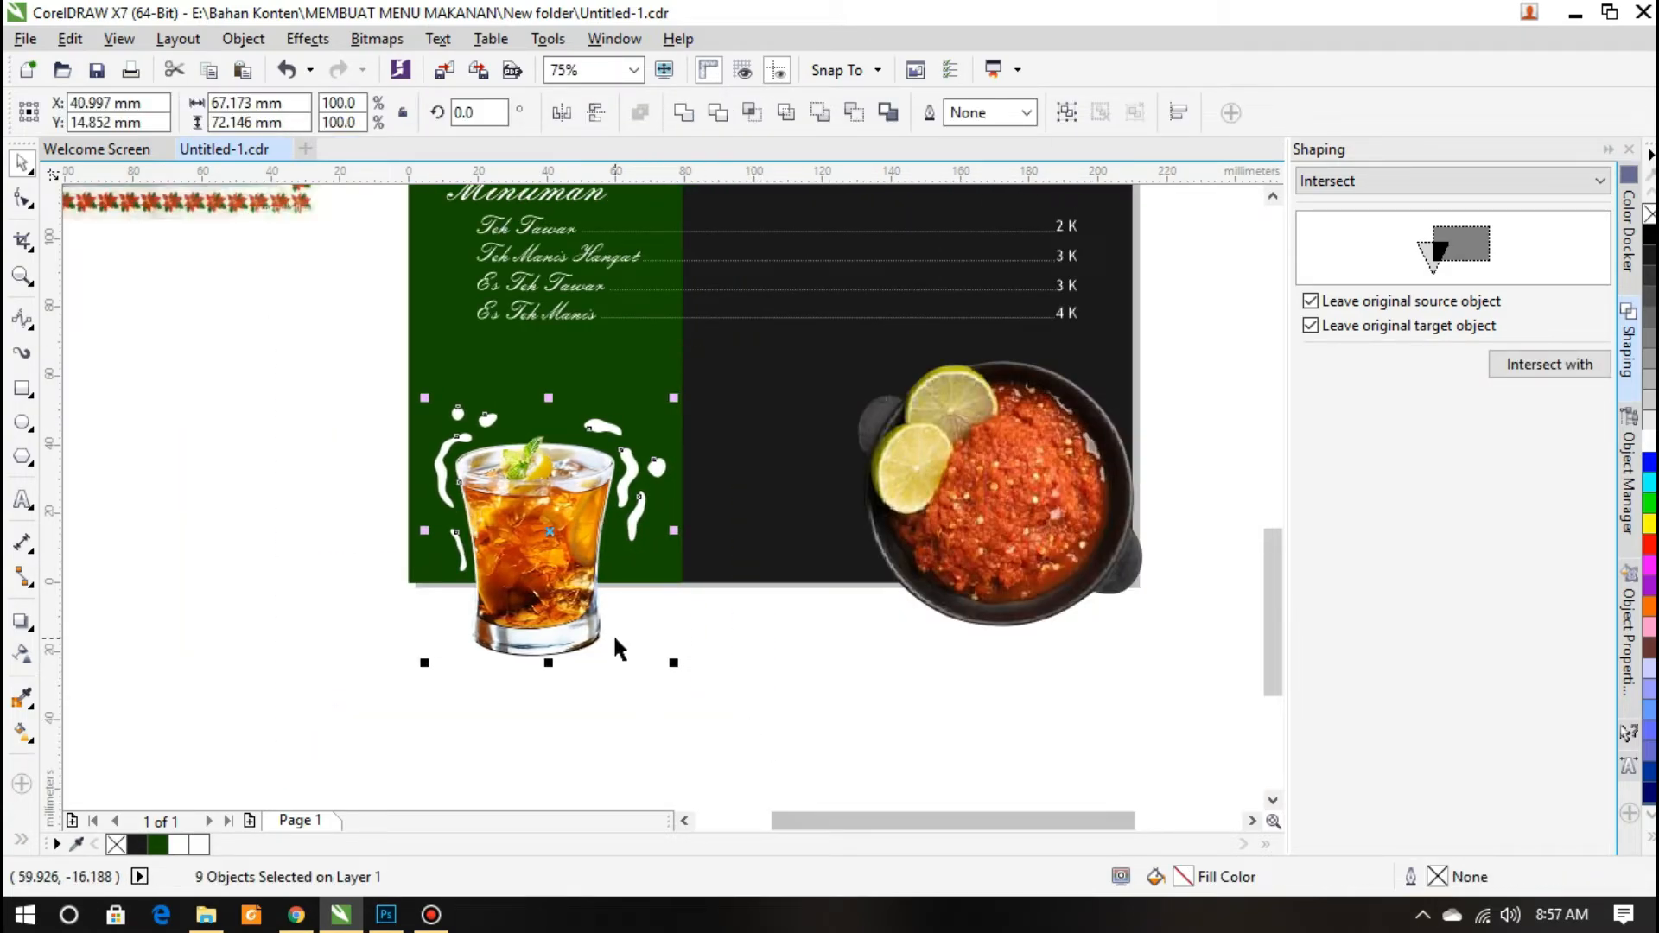
click(757, 687)
Group all objects of the menu design, leaving out the reference menu image beside the page
scroll(731, 644, down, 4)
scroll(766, 482, up, 2)
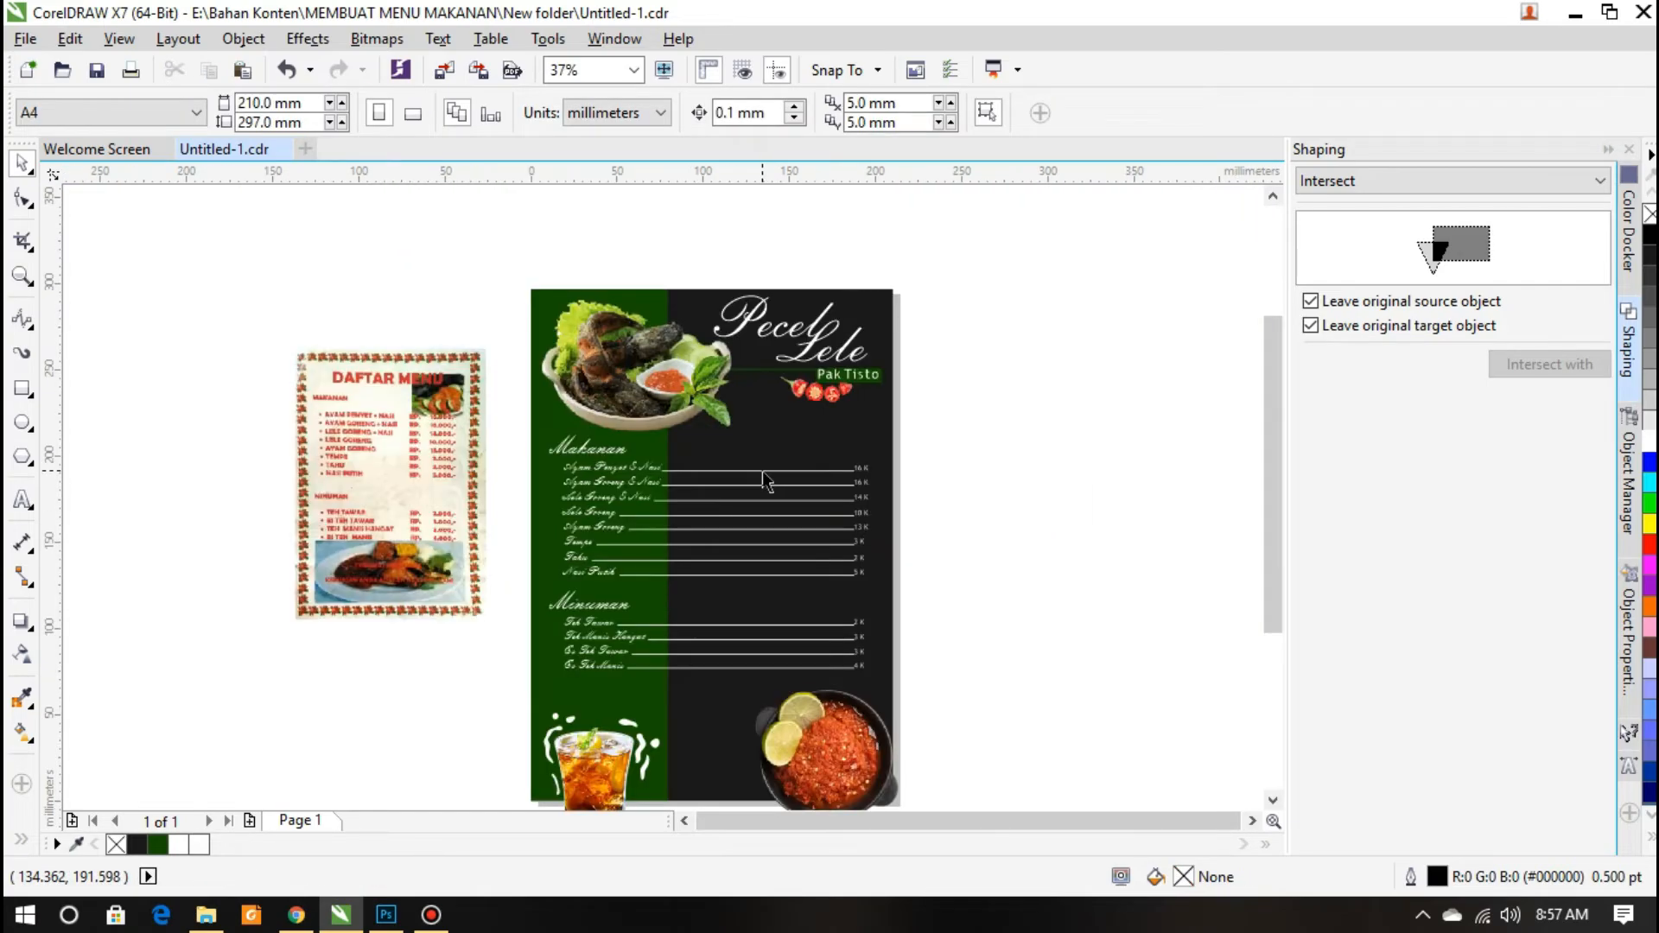
drag(708, 445, 664, 396)
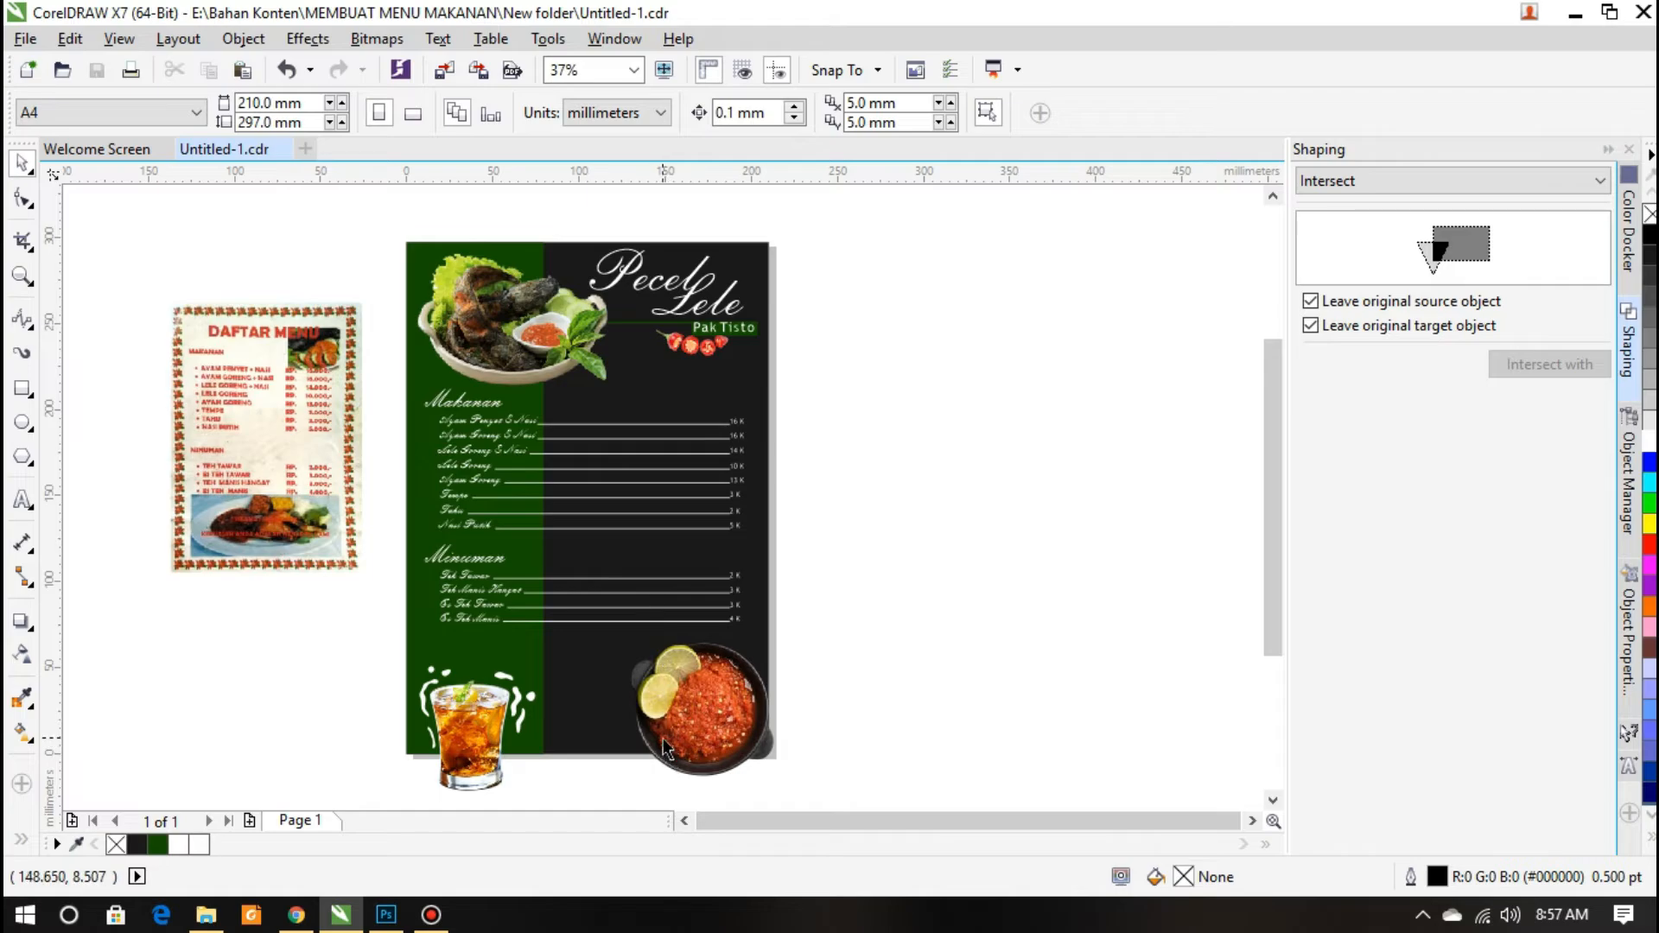
scroll(659, 739, up, 2)
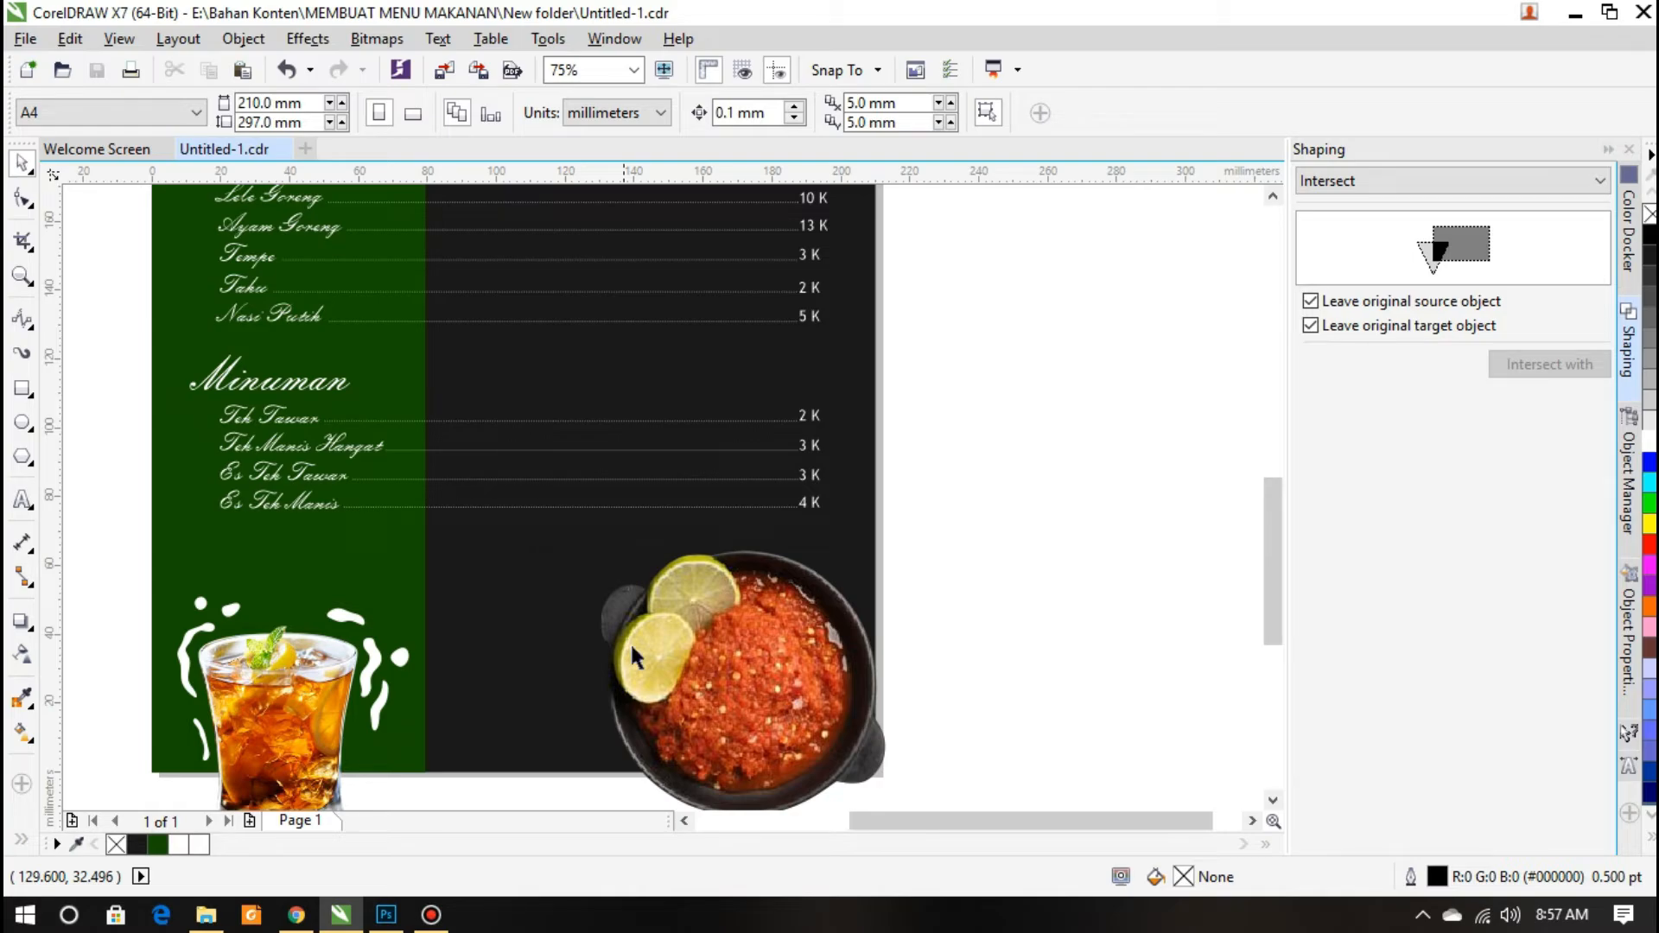
scroll(630, 641, down, 2)
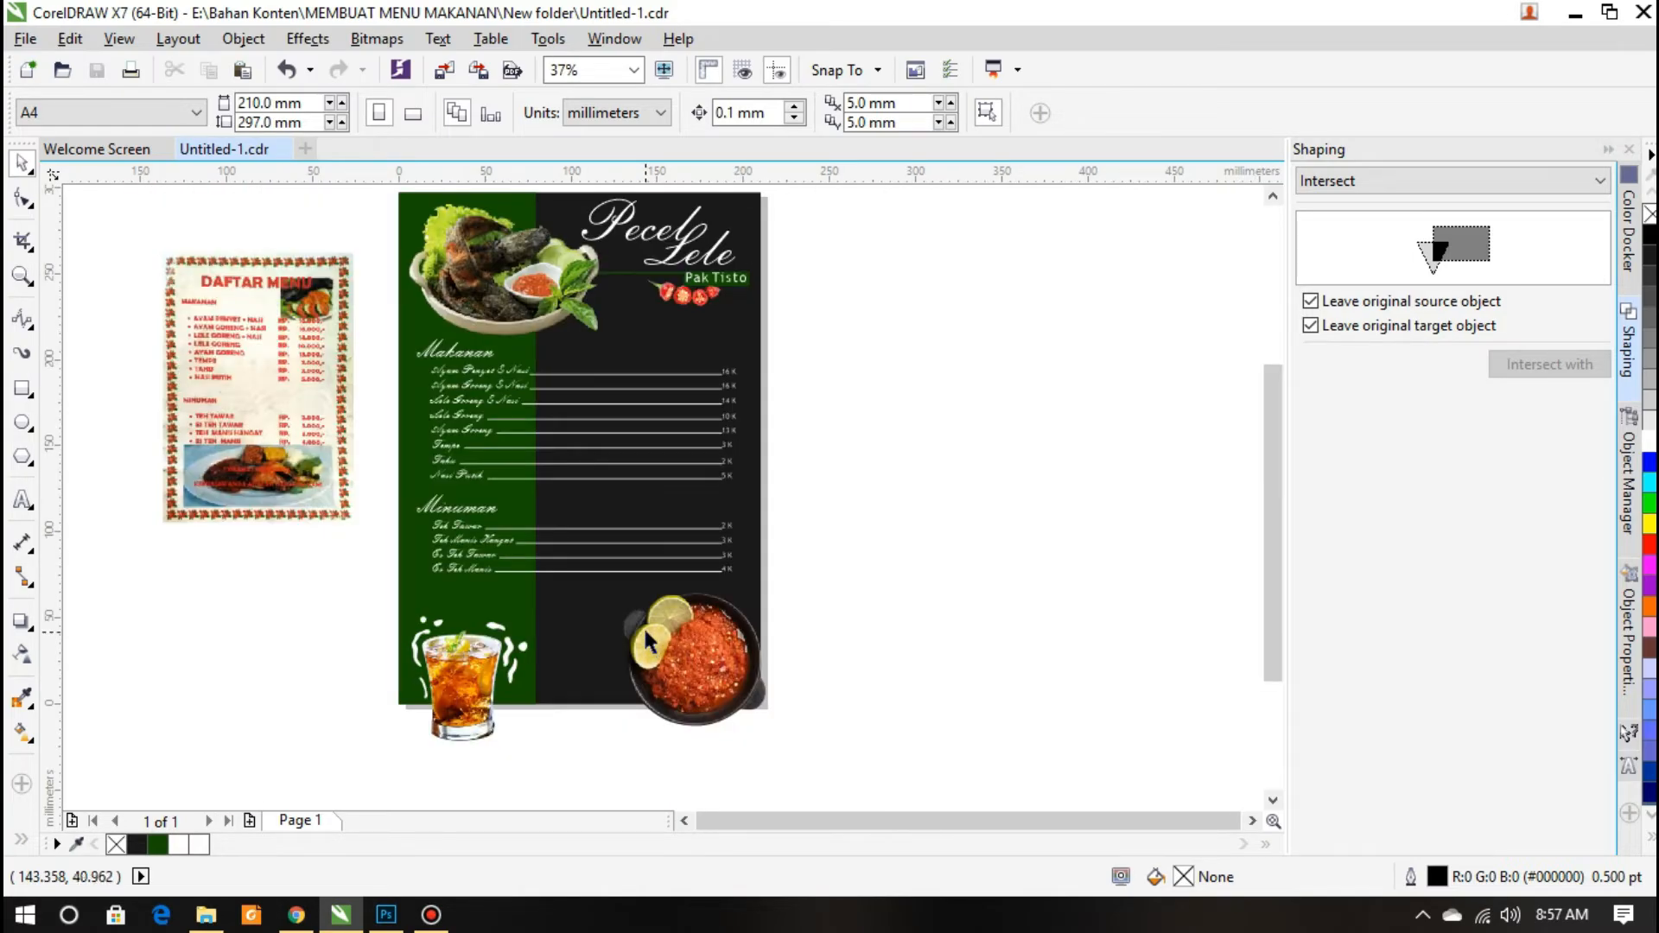
scroll(652, 620, down, 1)
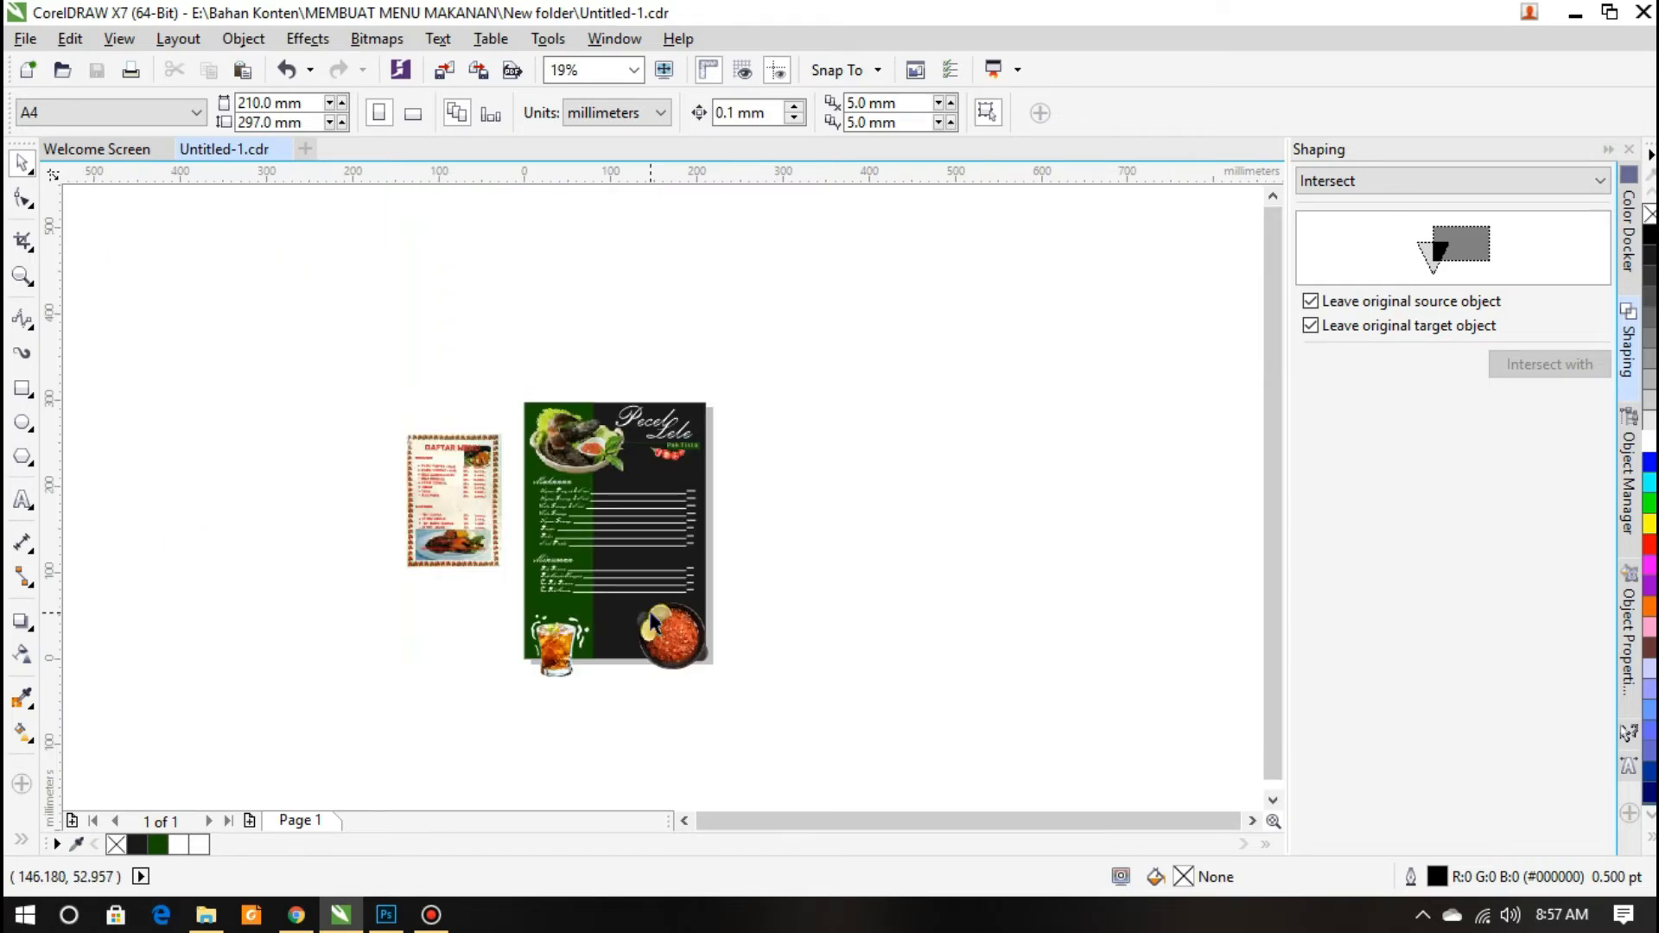
drag(504, 359, 826, 719)
right_click(637, 484)
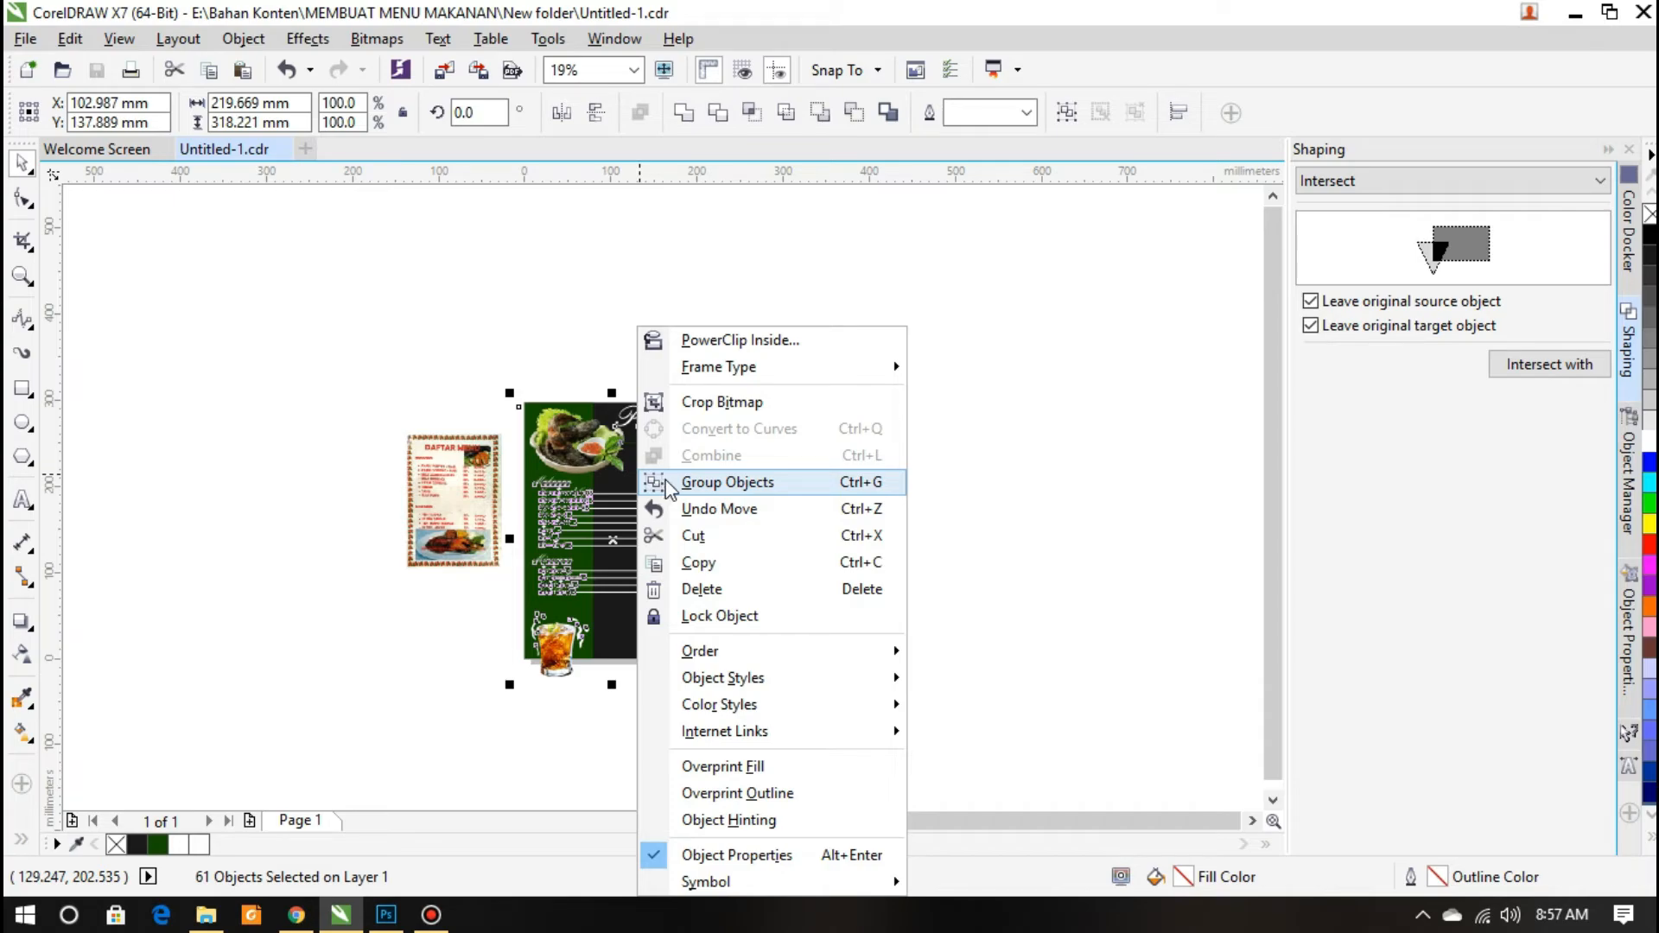
click(722, 483)
Draw a 210 × 297 mm rectangle over the page and move it to the empty area right of the page
click(797, 460)
scroll(594, 519, up, 2)
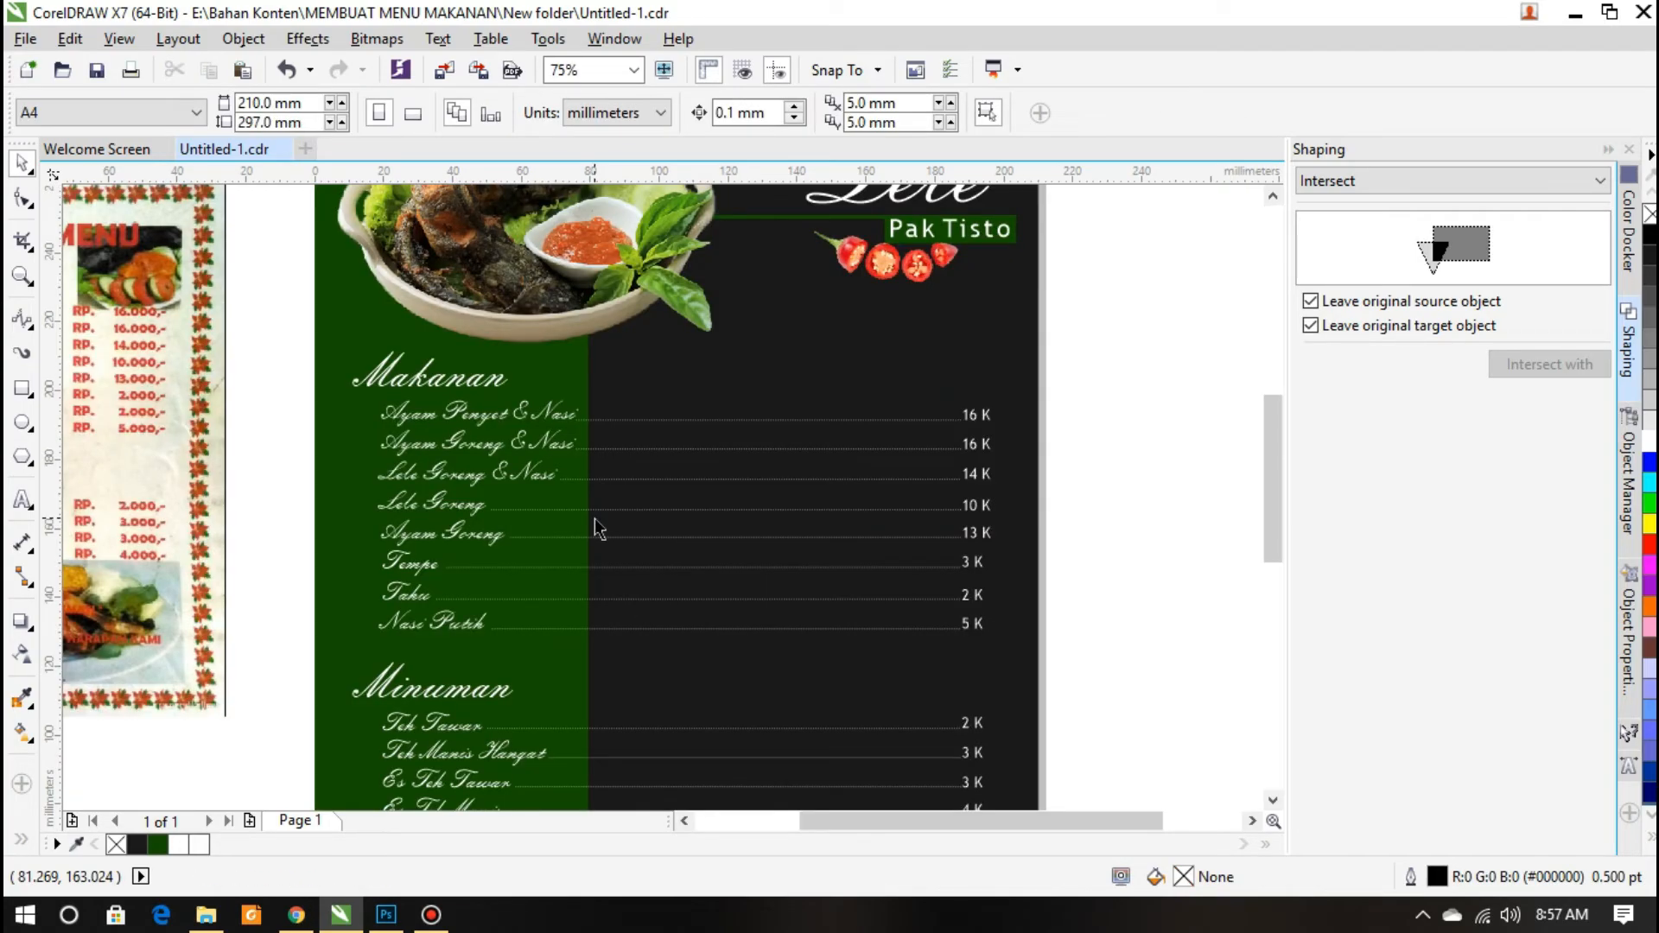
scroll(595, 518, down, 1)
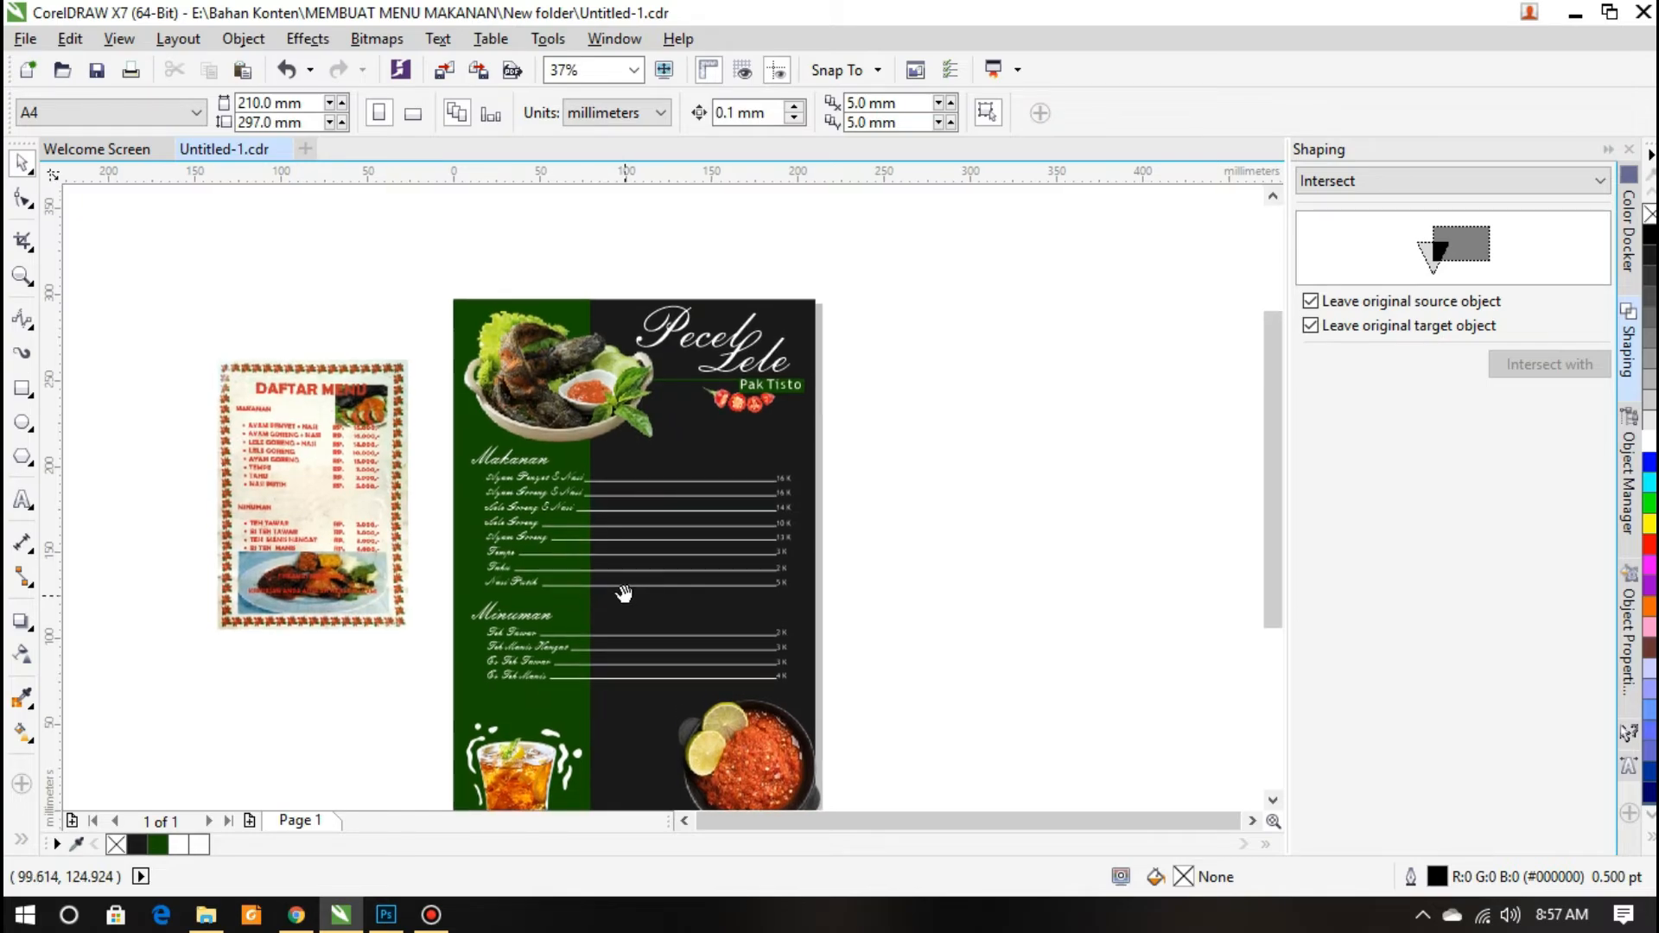
drag(624, 593, 622, 536)
click(22, 388)
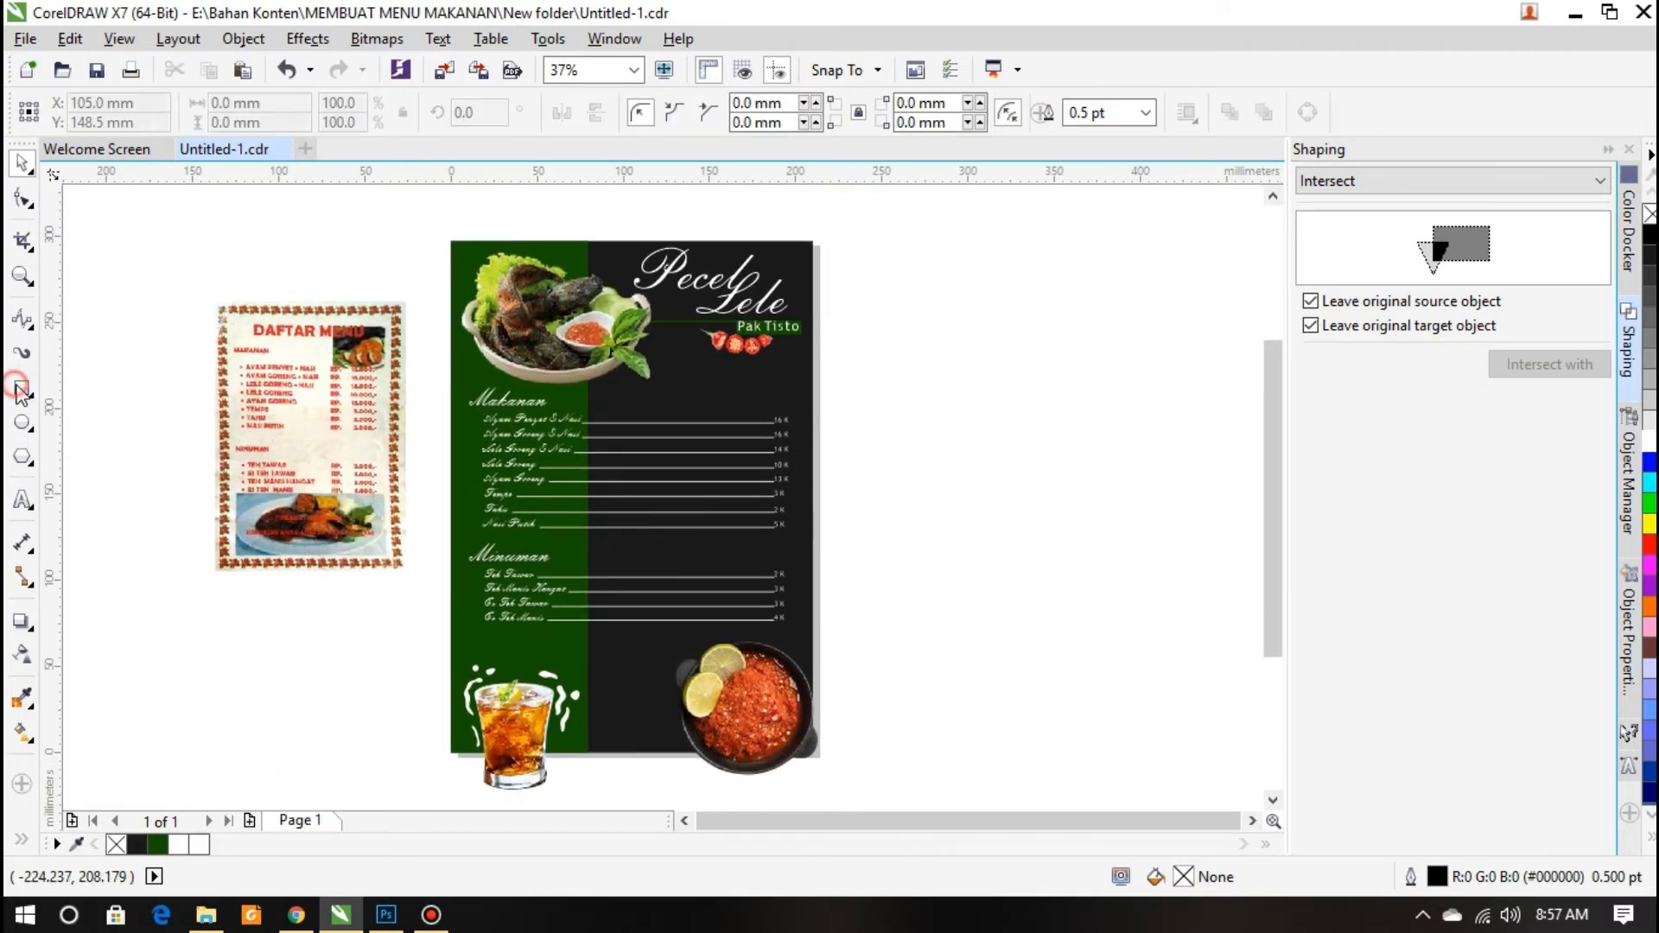
drag(369, 736, 741, 225)
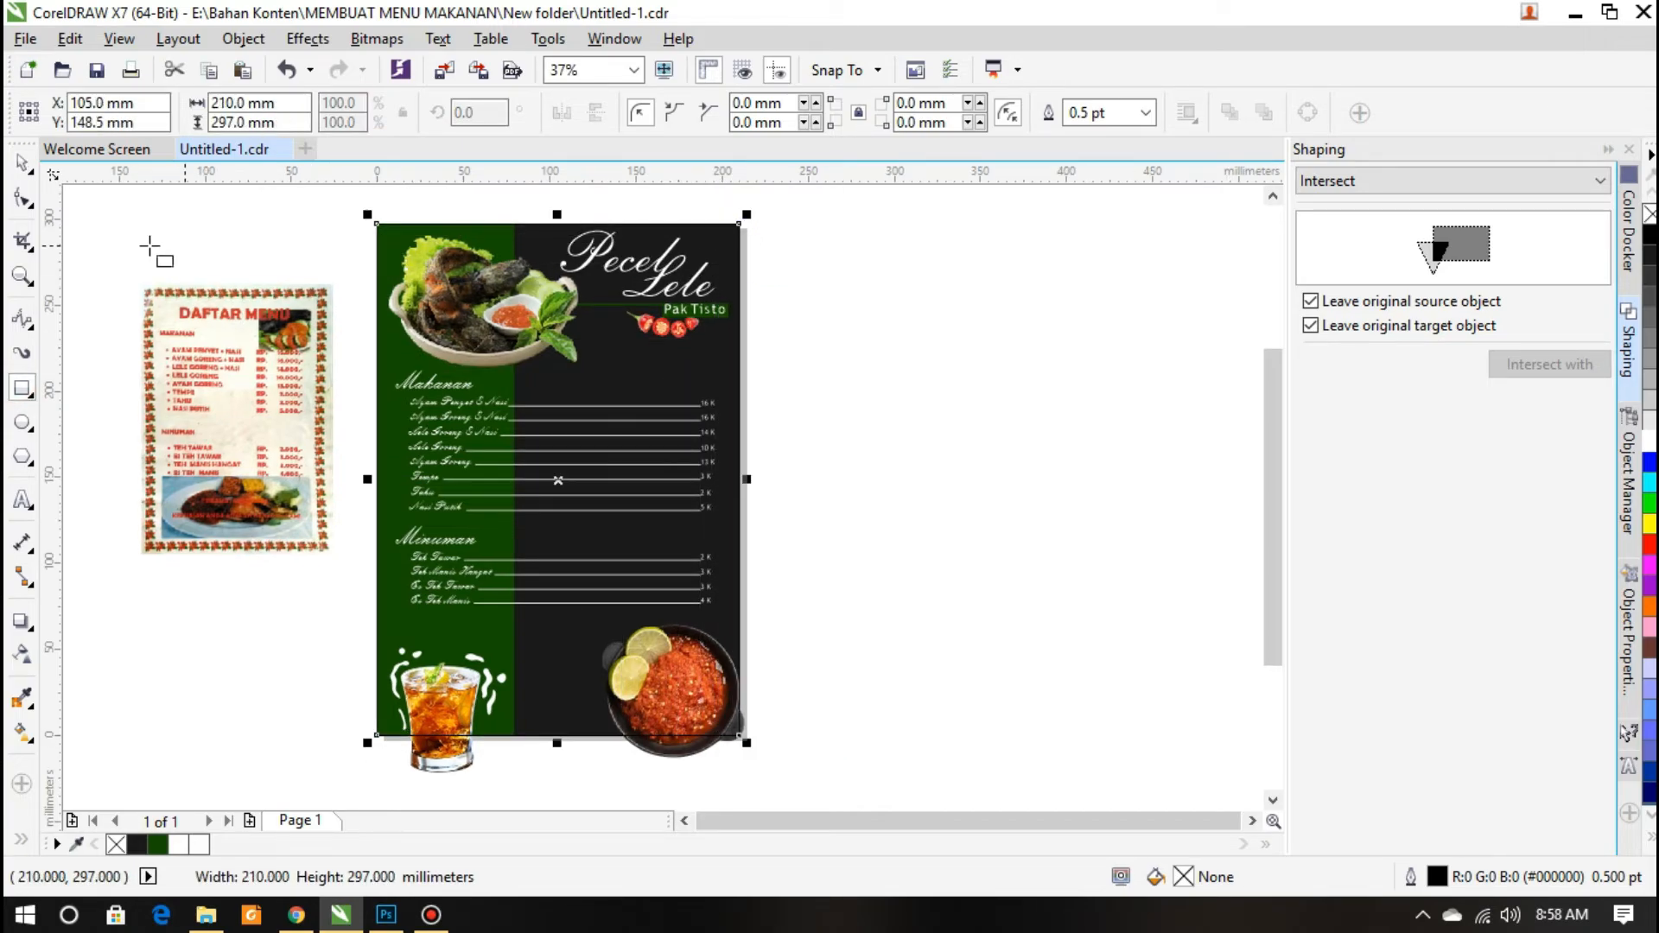
click(24, 161)
drag(529, 373, 926, 372)
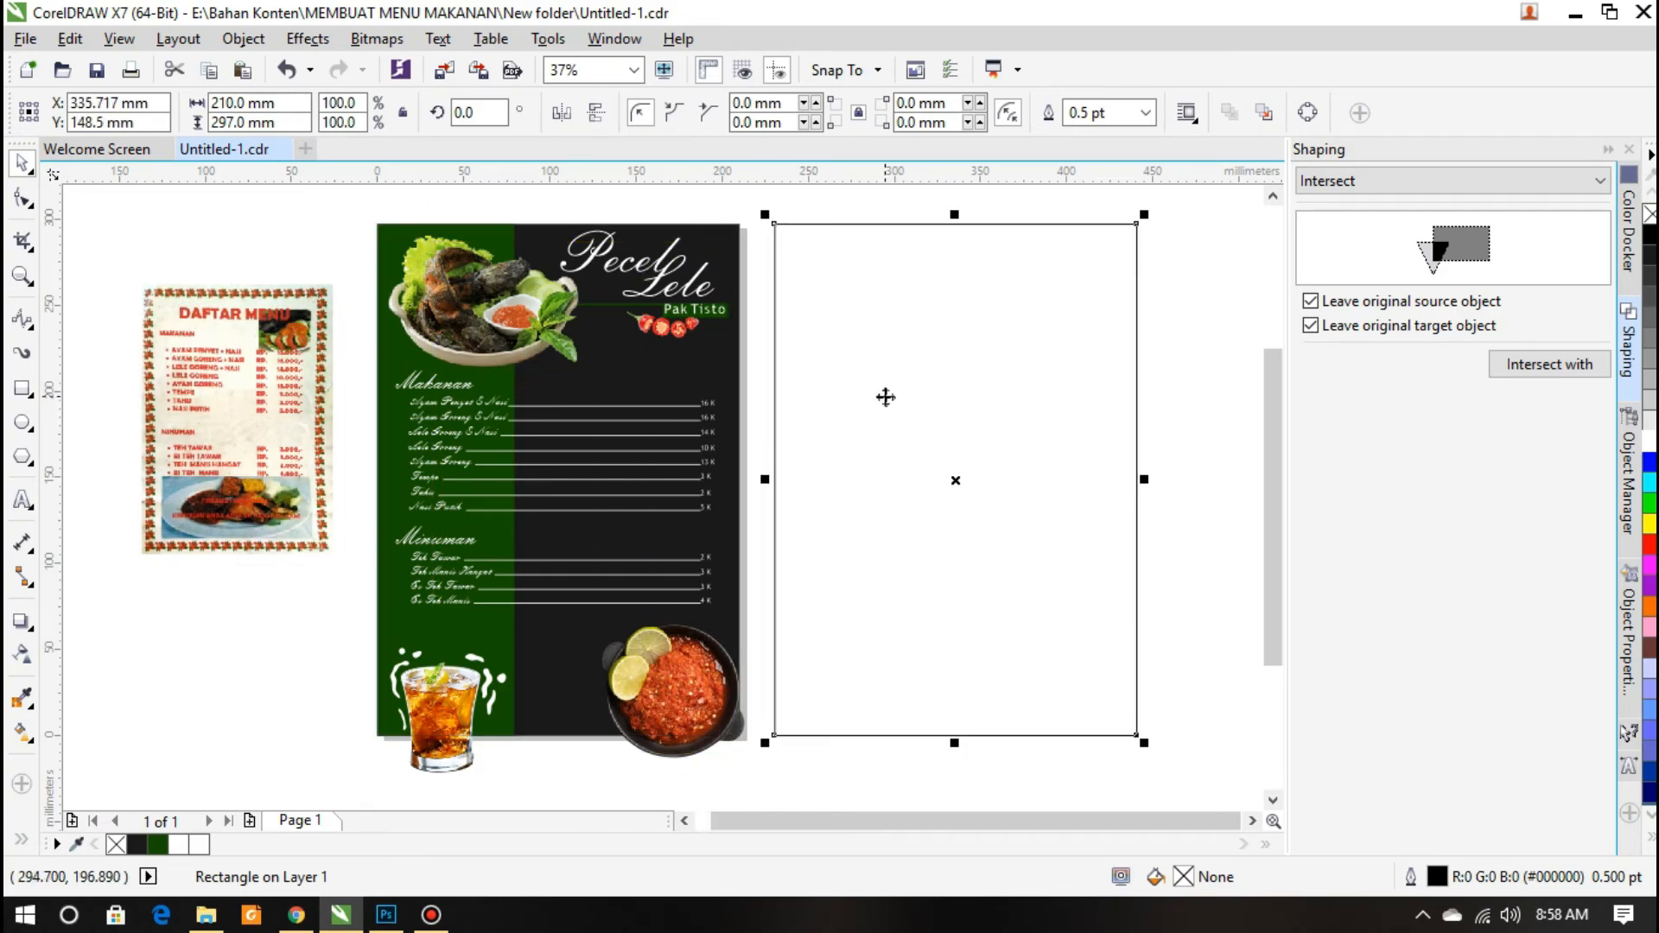
PowerClip the grouped menu design inside the empty rectangle beside the page
click(682, 368)
right_click(678, 368)
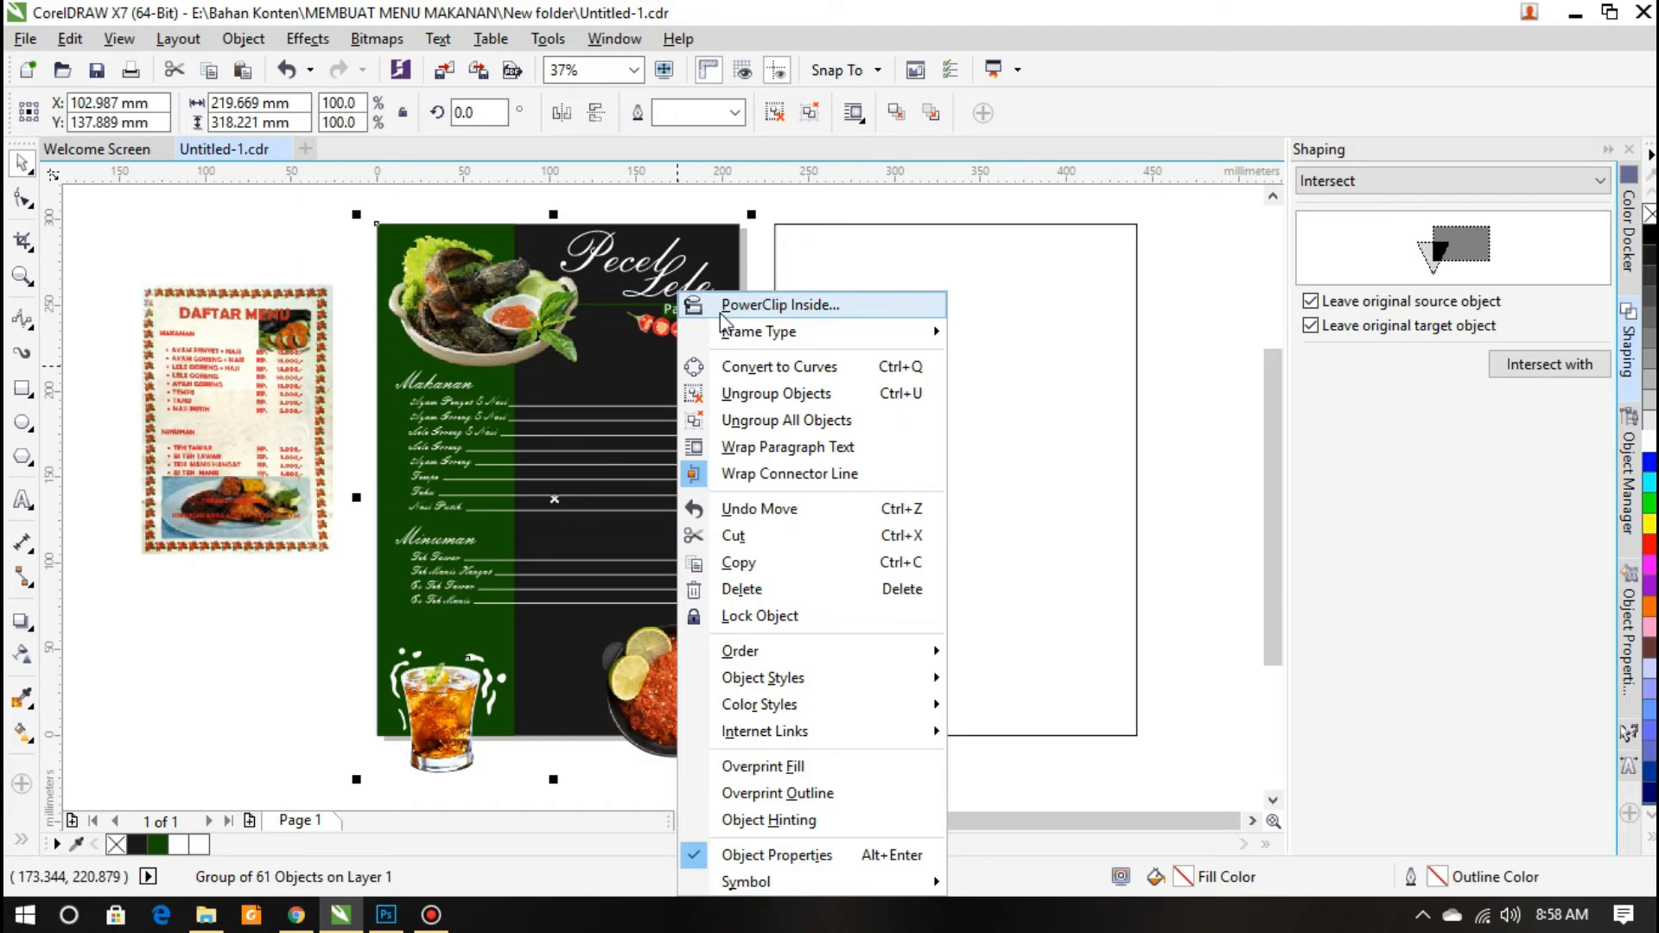
click(719, 313)
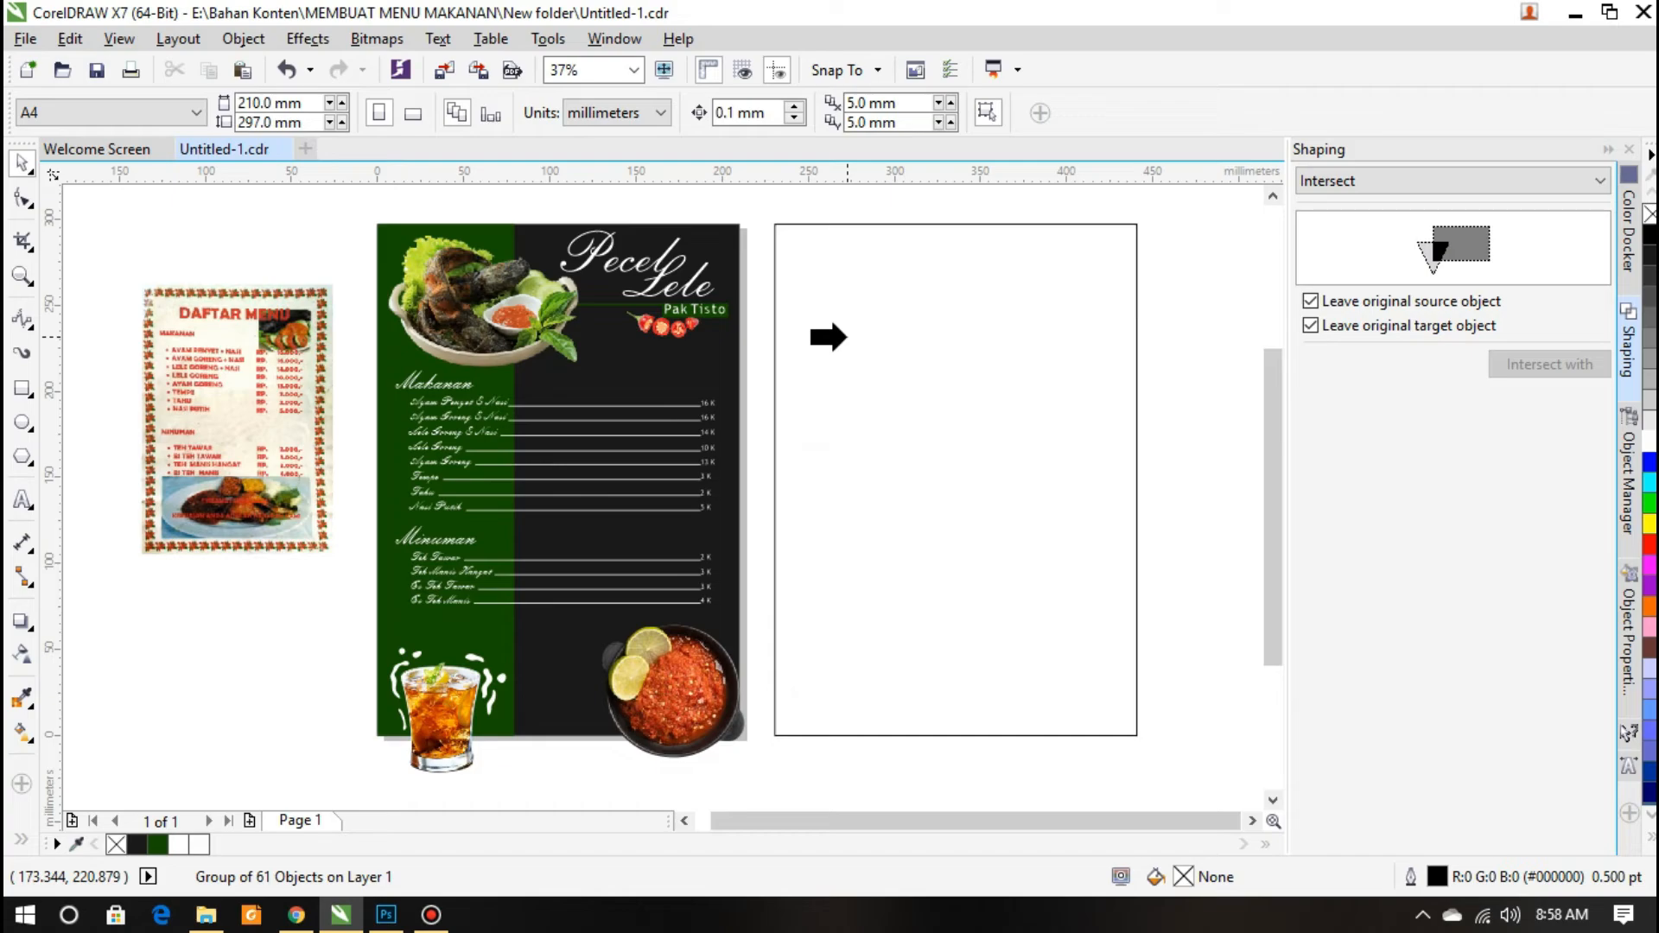
click(845, 337)
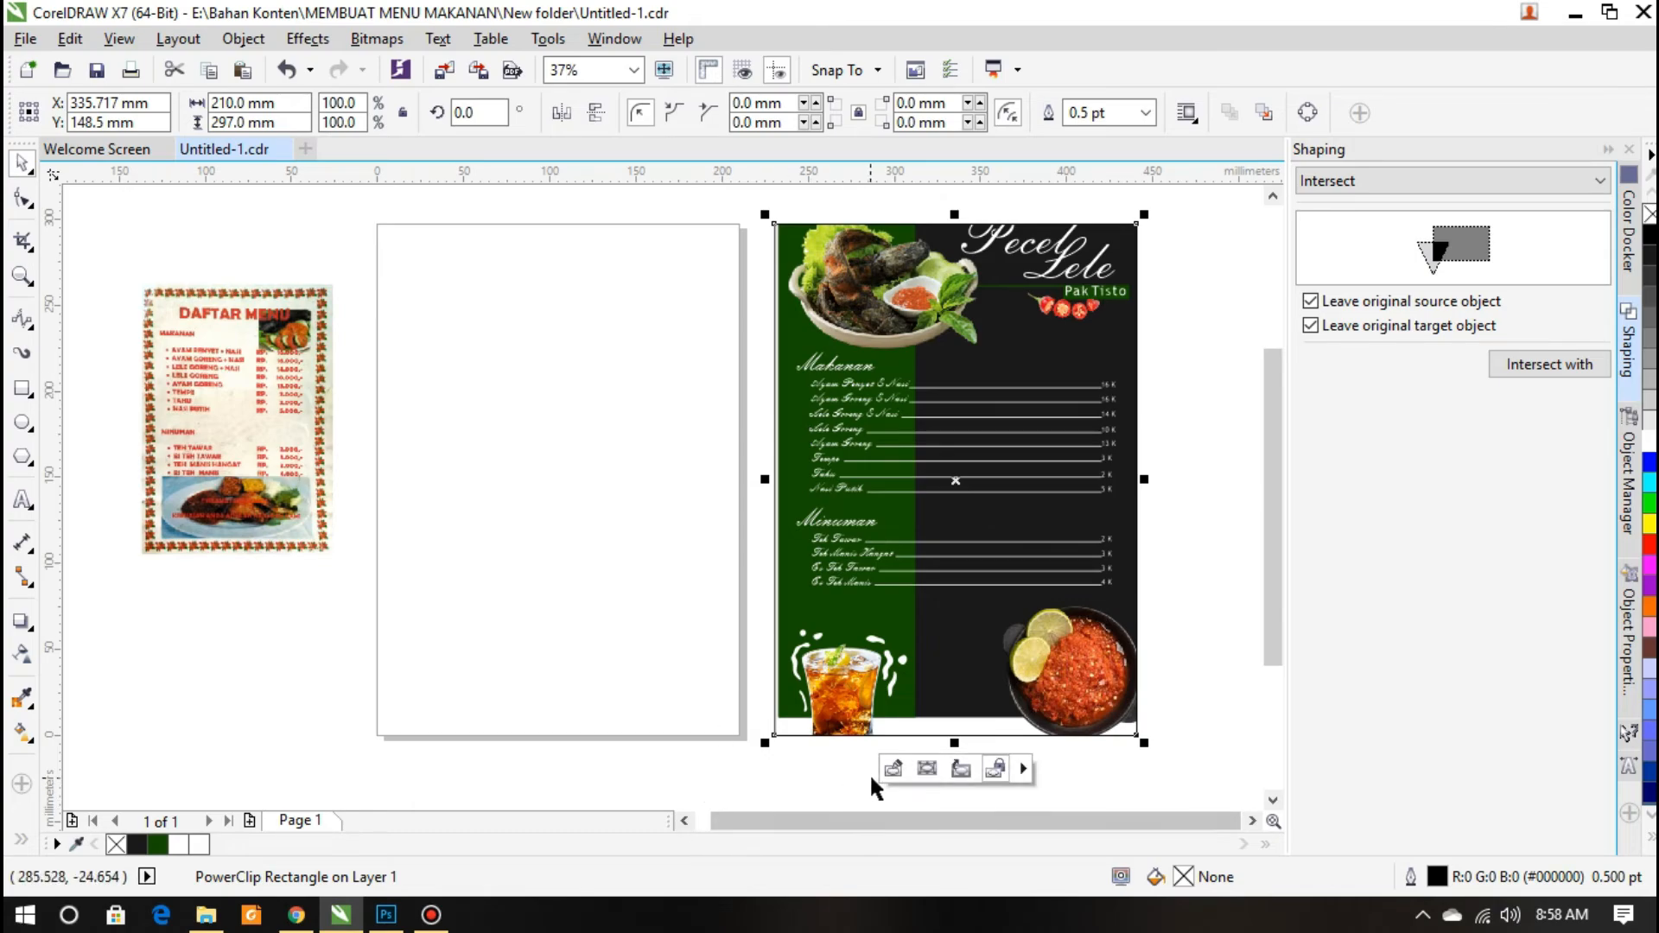
Edit the PowerClip contents, snap the menu group's lower-left corner to the frame's corner, and finish editing
click(893, 769)
click(839, 745)
scroll(767, 716, up, 2)
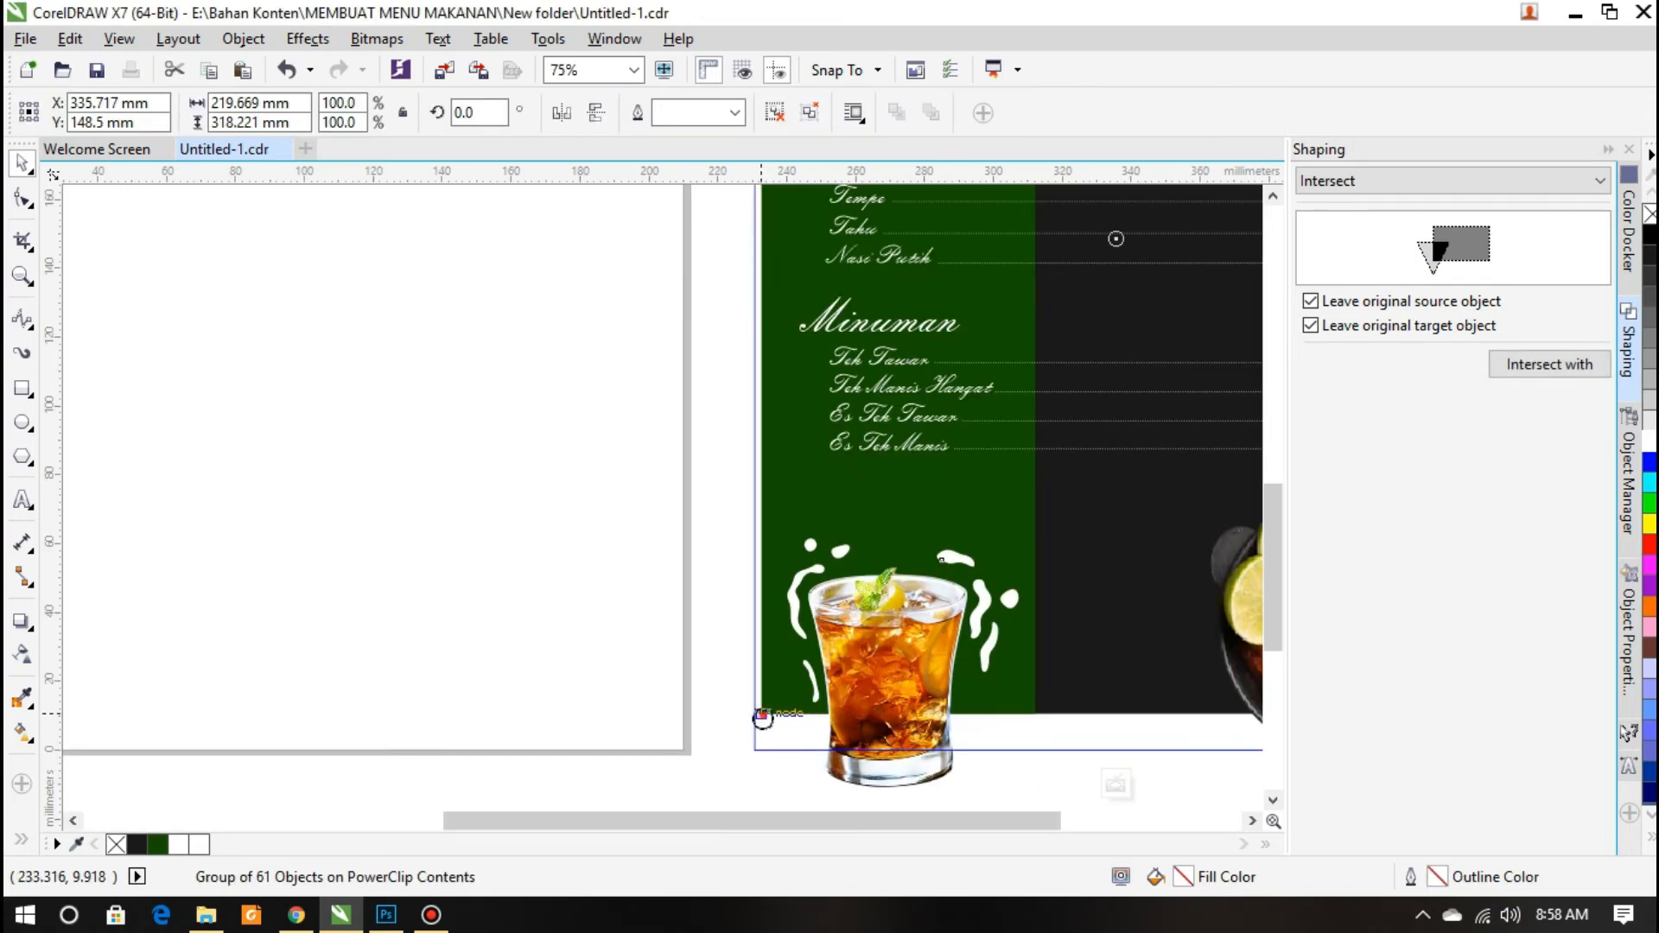
drag(760, 714, 749, 752)
scroll(747, 749, down, 2)
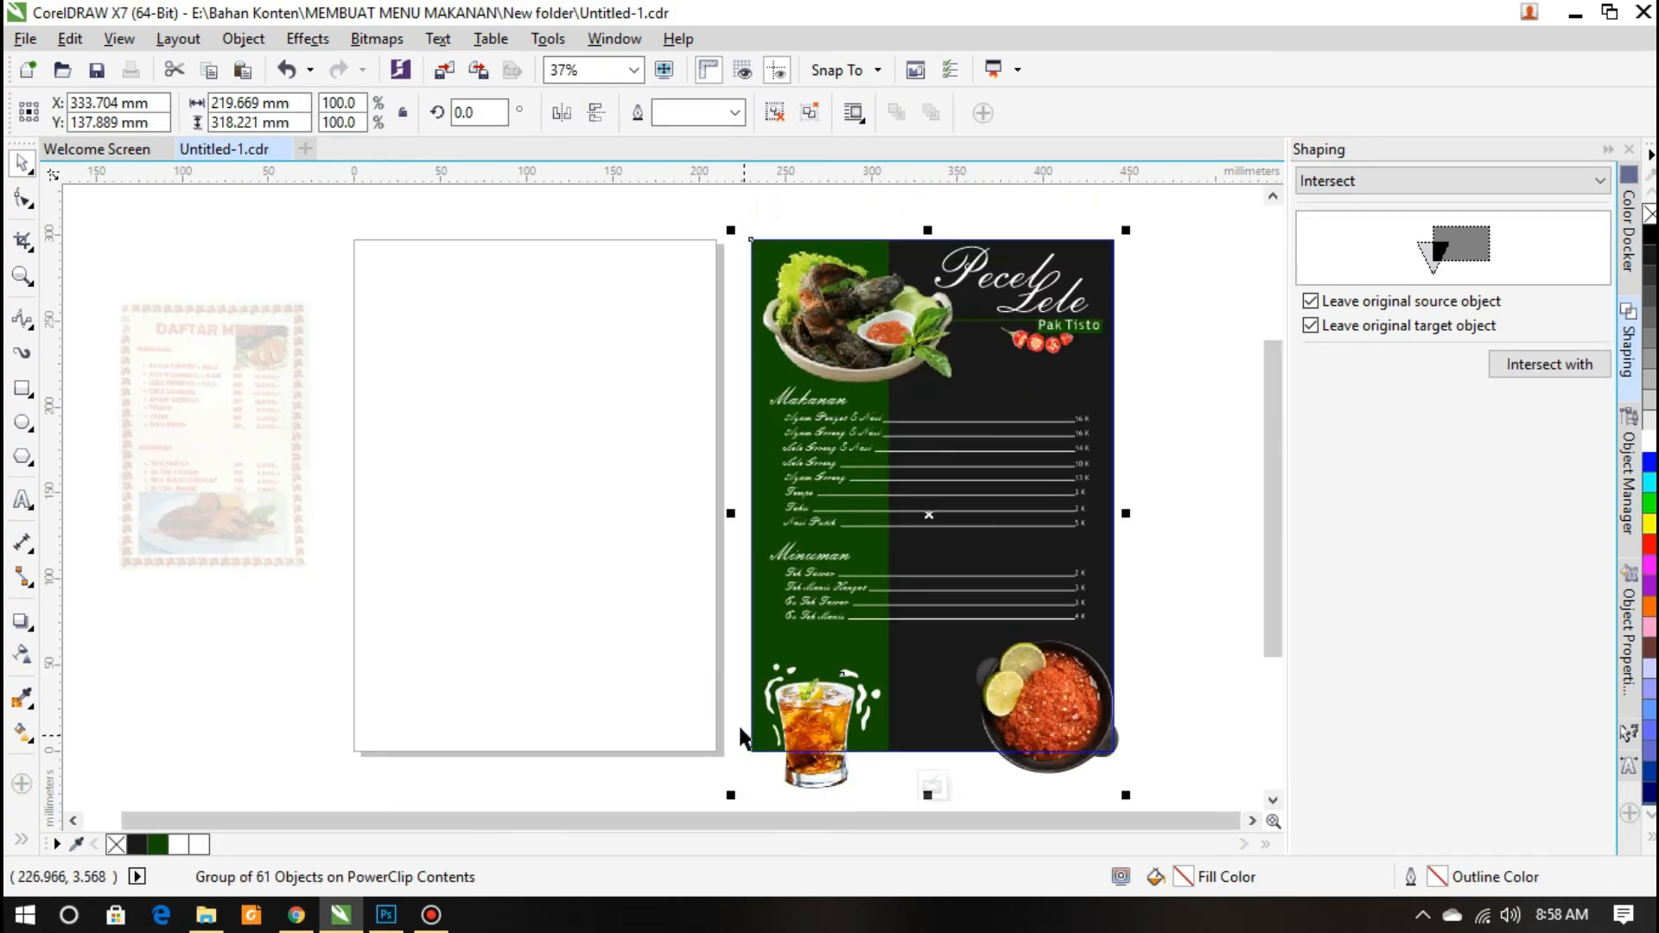
click(1180, 360)
scroll(944, 752, down, 3)
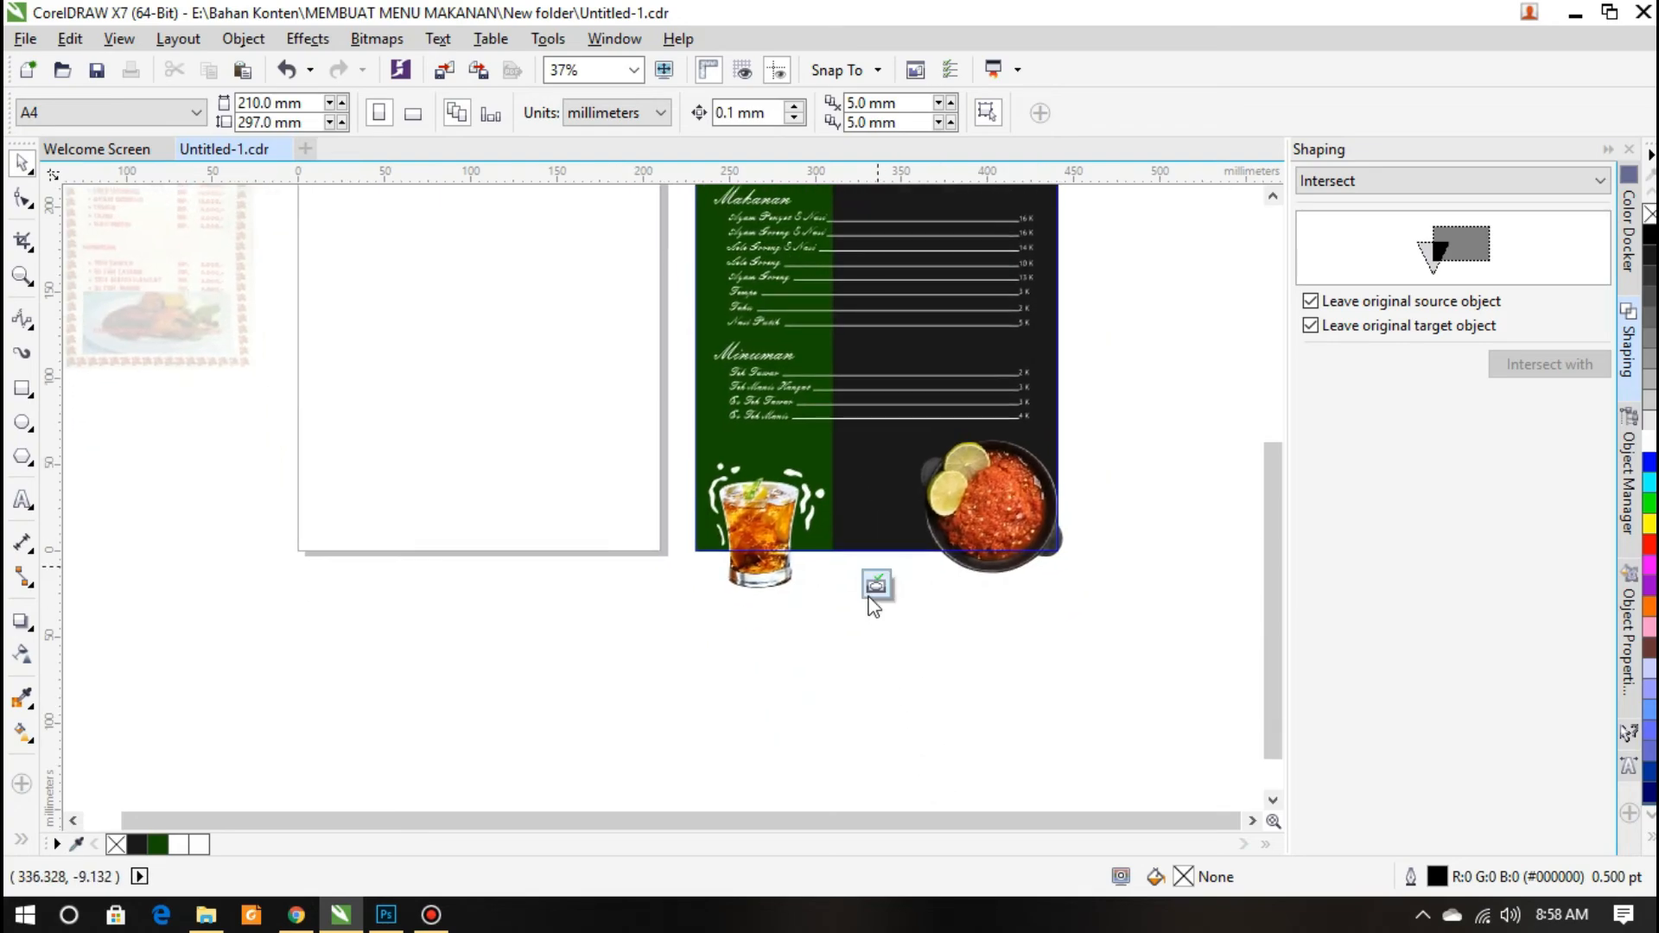
click(883, 595)
Set the outline width of the PowerClip menu rectangle to None
scroll(914, 490, up, 2)
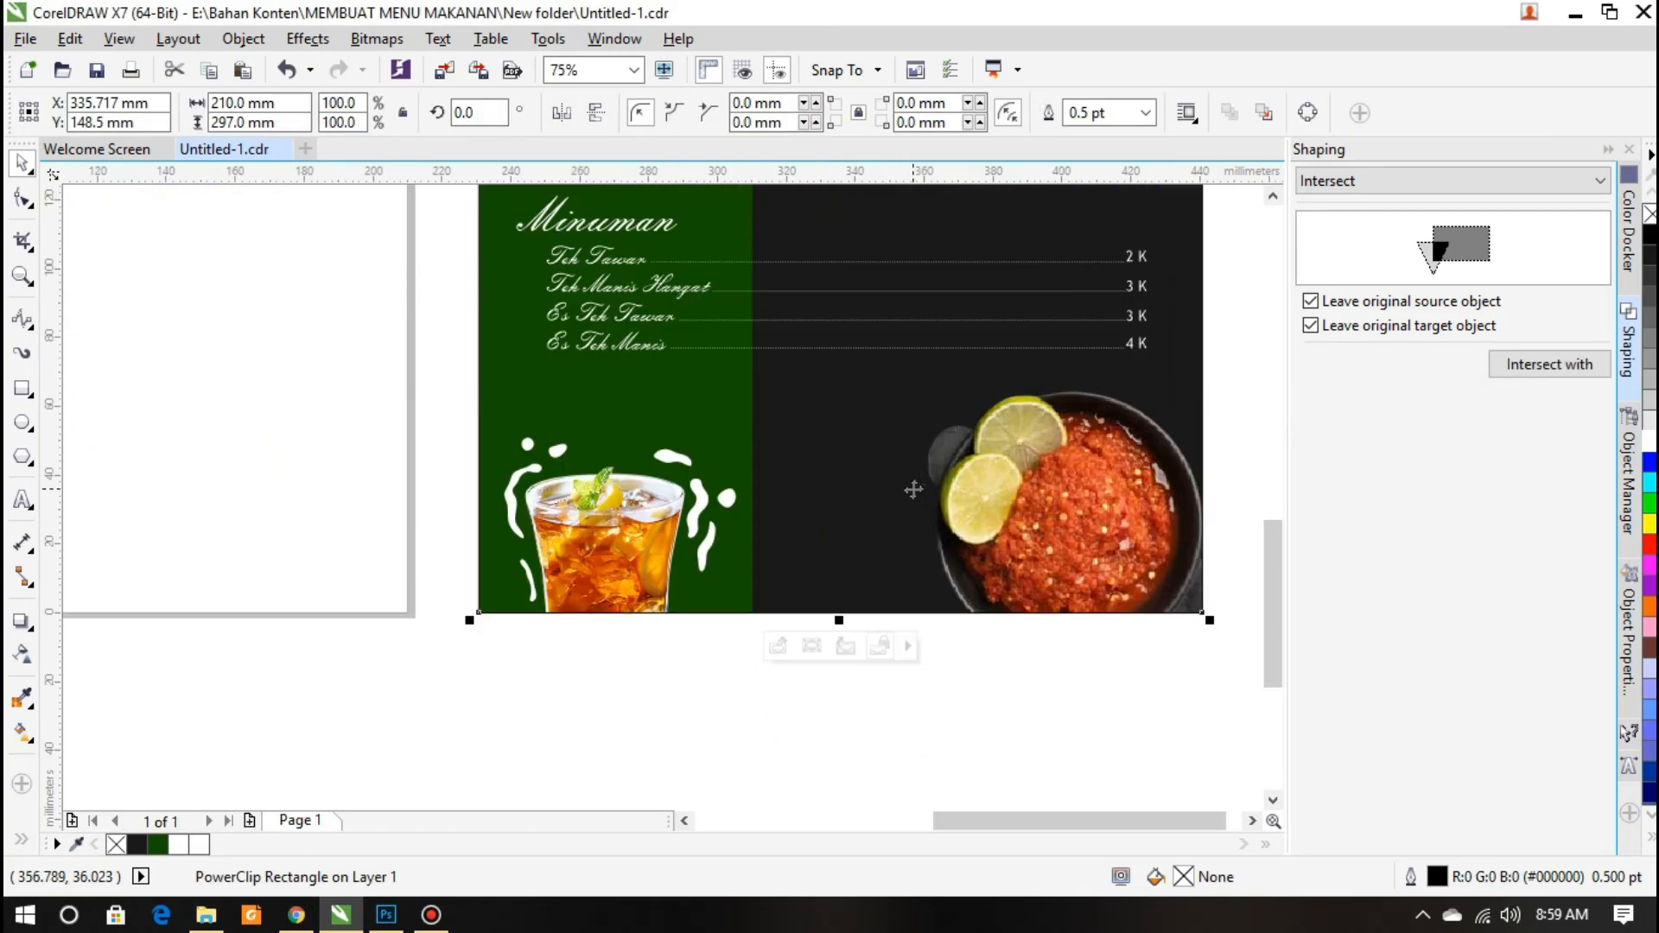
scroll(1079, 584, up, 2)
scroll(1079, 583, down, 4)
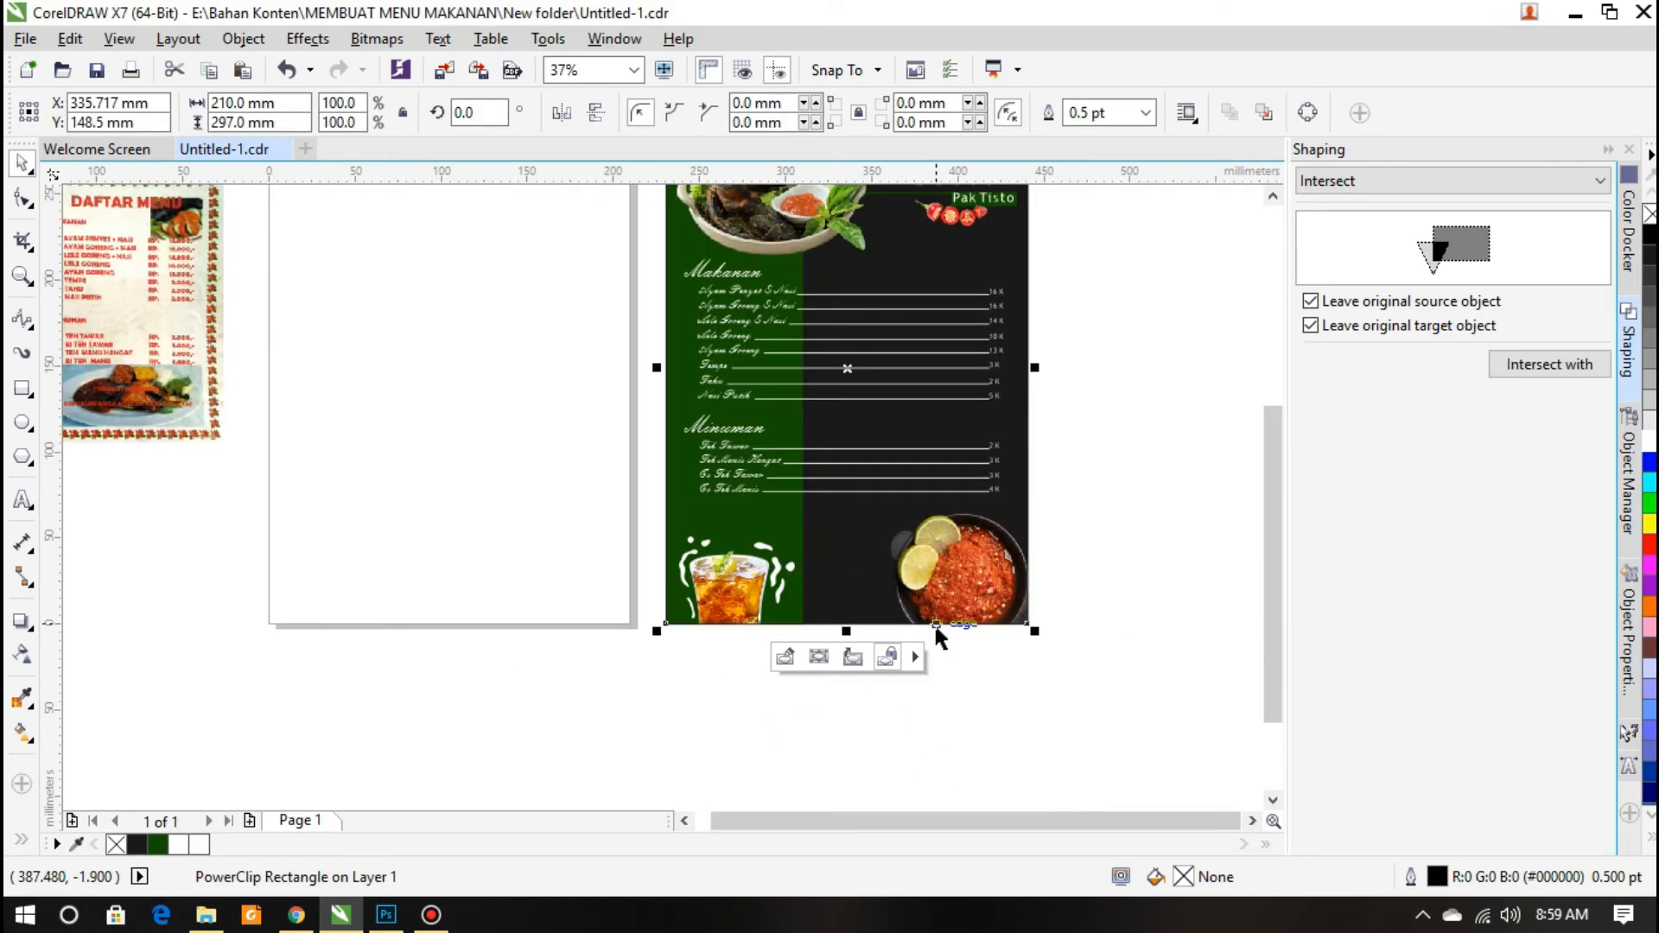
click(1109, 465)
click(1016, 386)
scroll(1037, 328, up, 3)
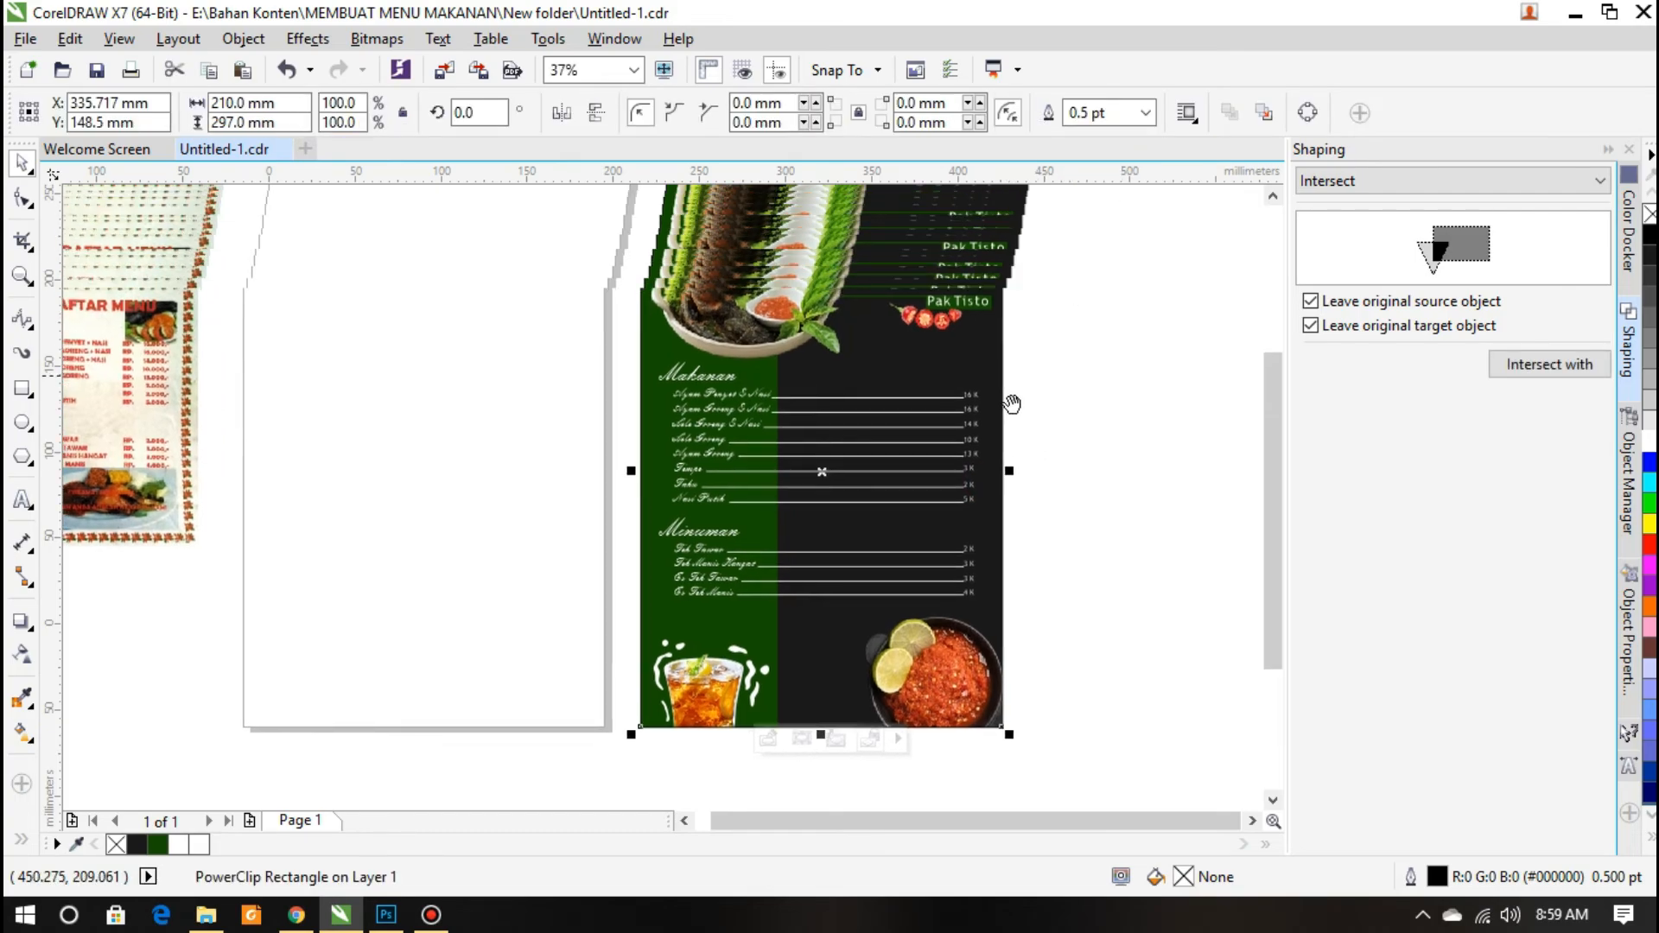
click(1145, 112)
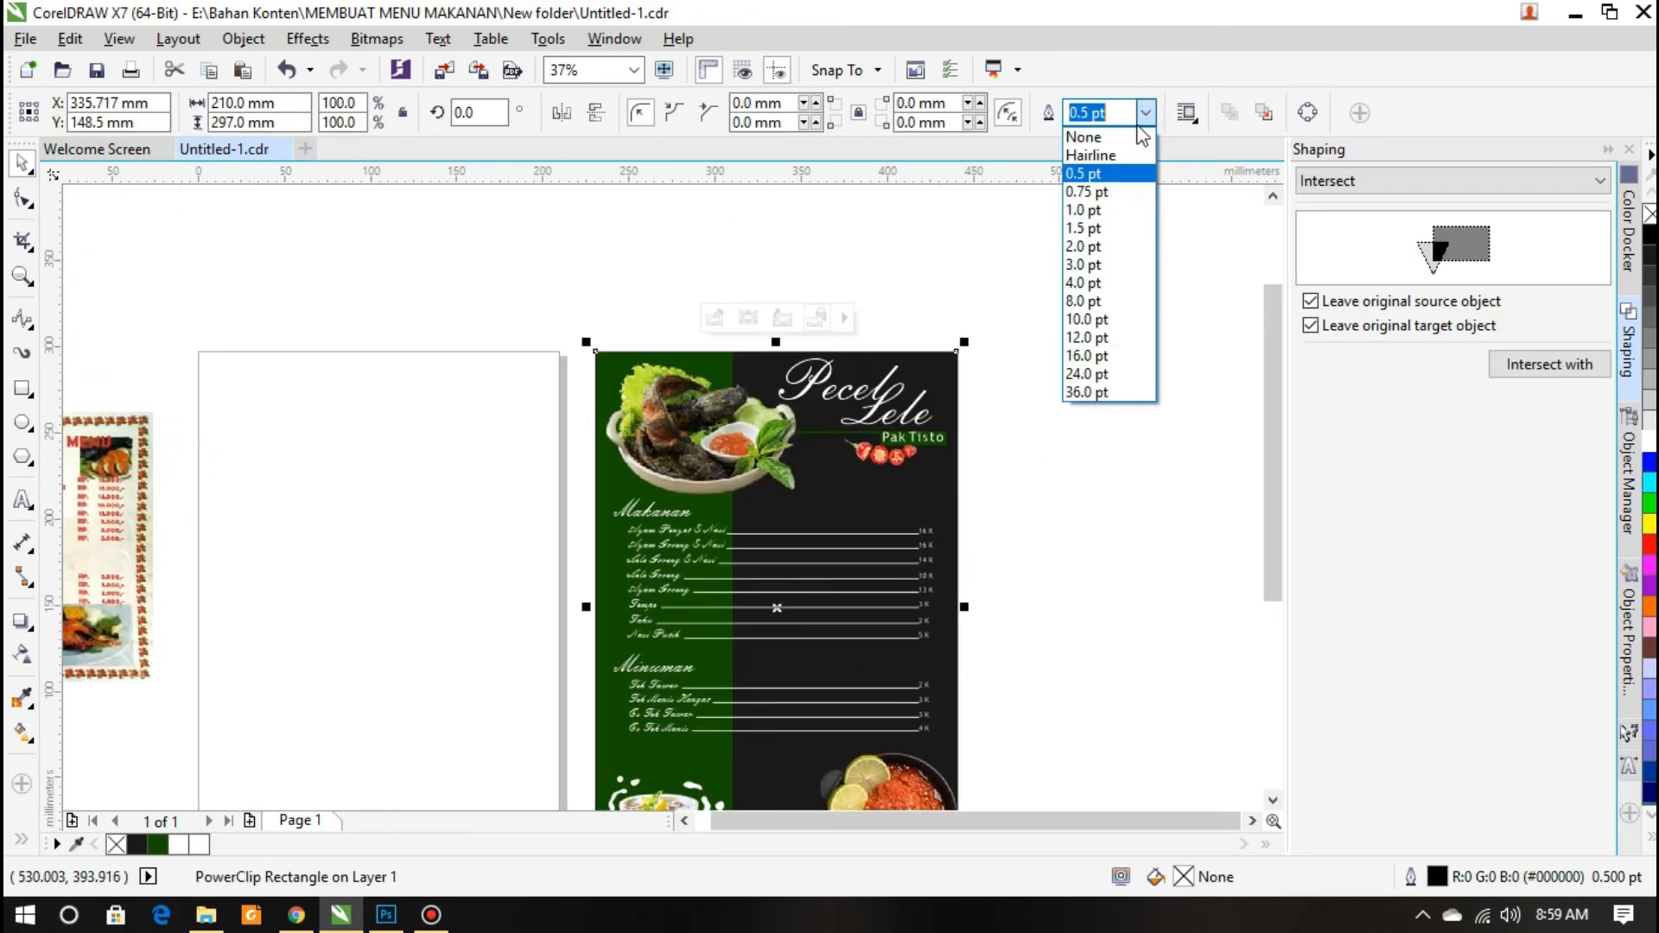
click(1111, 136)
Move the clipped menu back onto the blank page so that it covers the page
scroll(1032, 326, down, 2)
drag(942, 397, 740, 398)
click(520, 321)
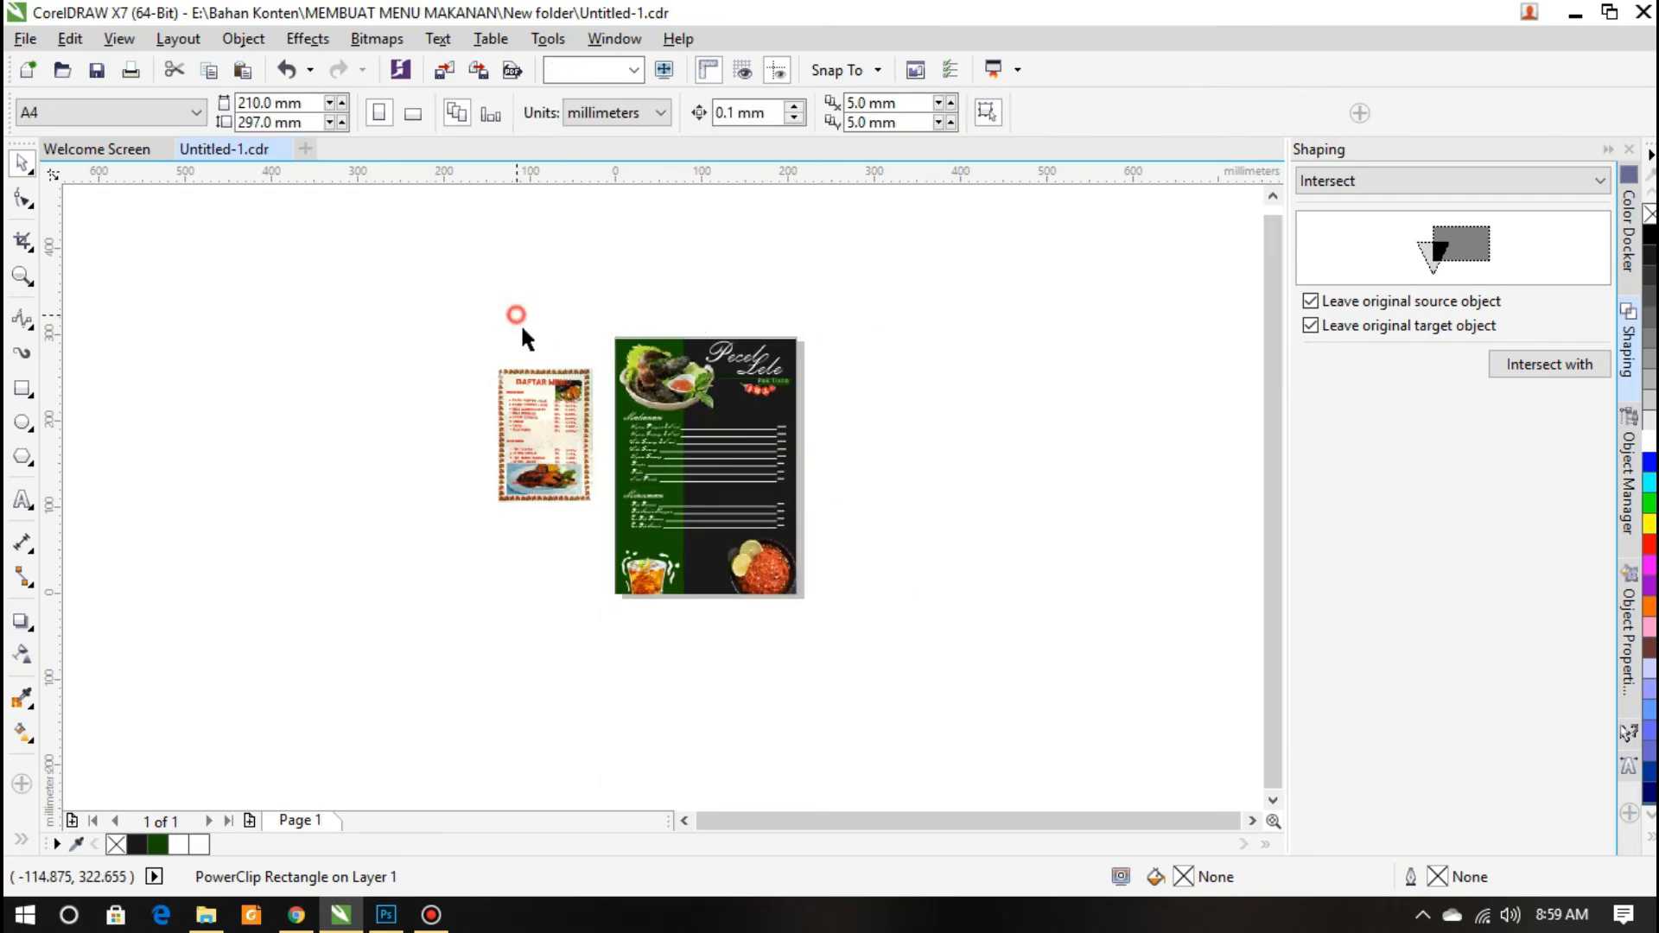
scroll(537, 430, up, 2)
Export only the selected clipped menu as a JPG file named Menu Pecel Lele, in RGB Color (24-bit) at 95% quality
click(989, 549)
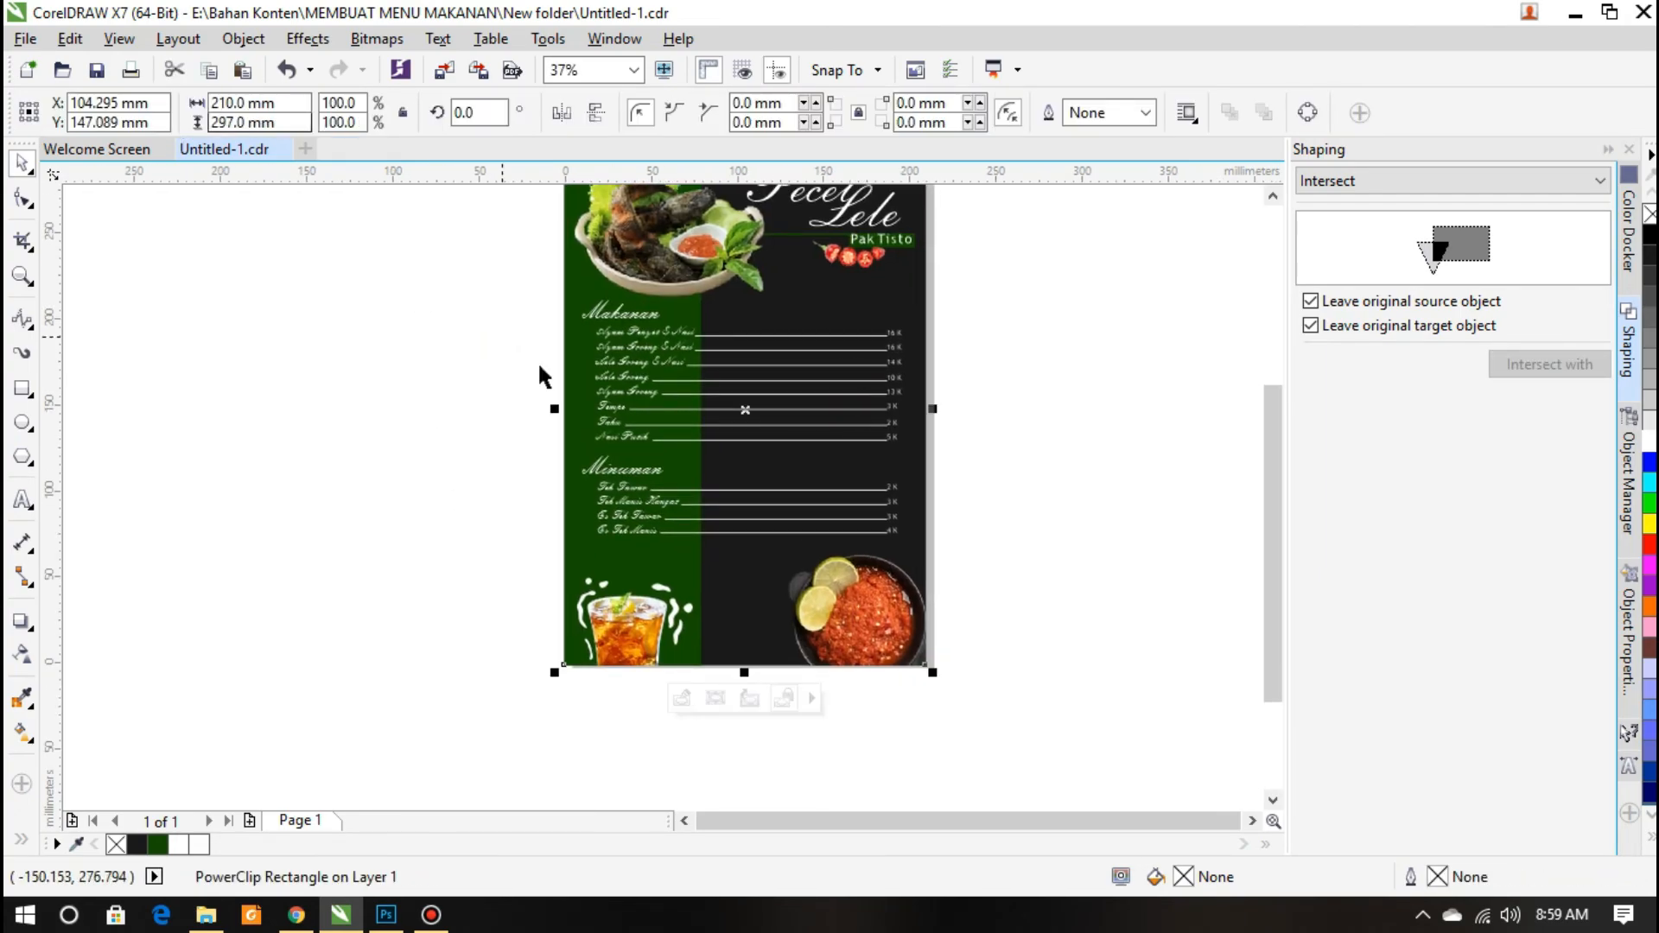
click(30, 40)
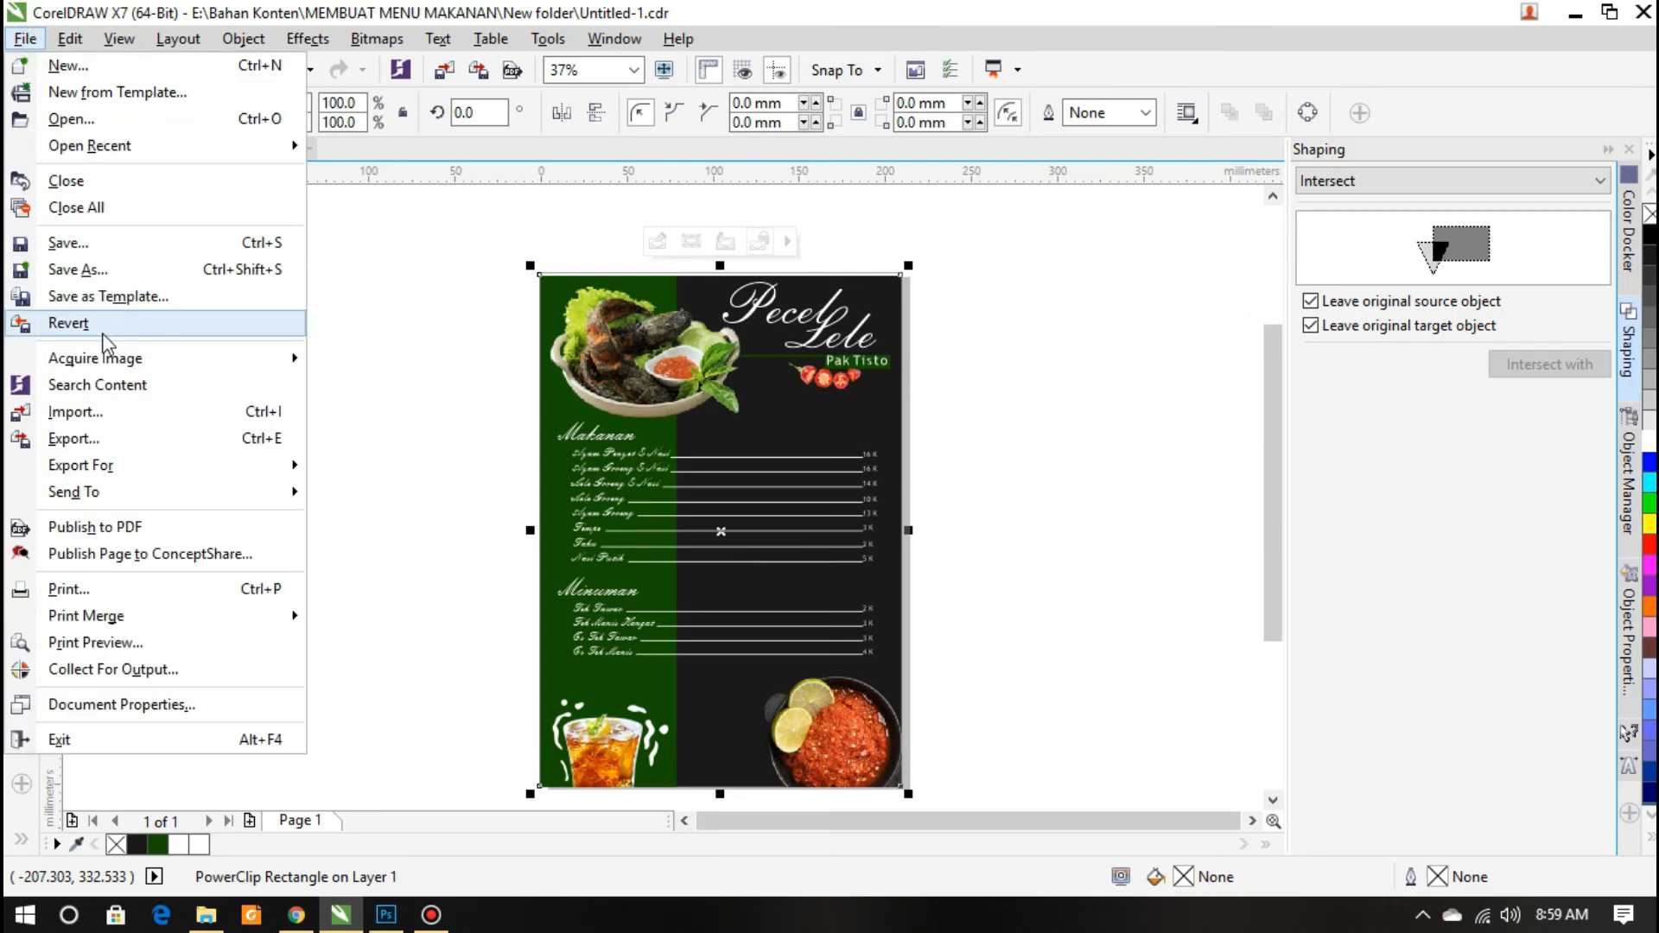
click(108, 438)
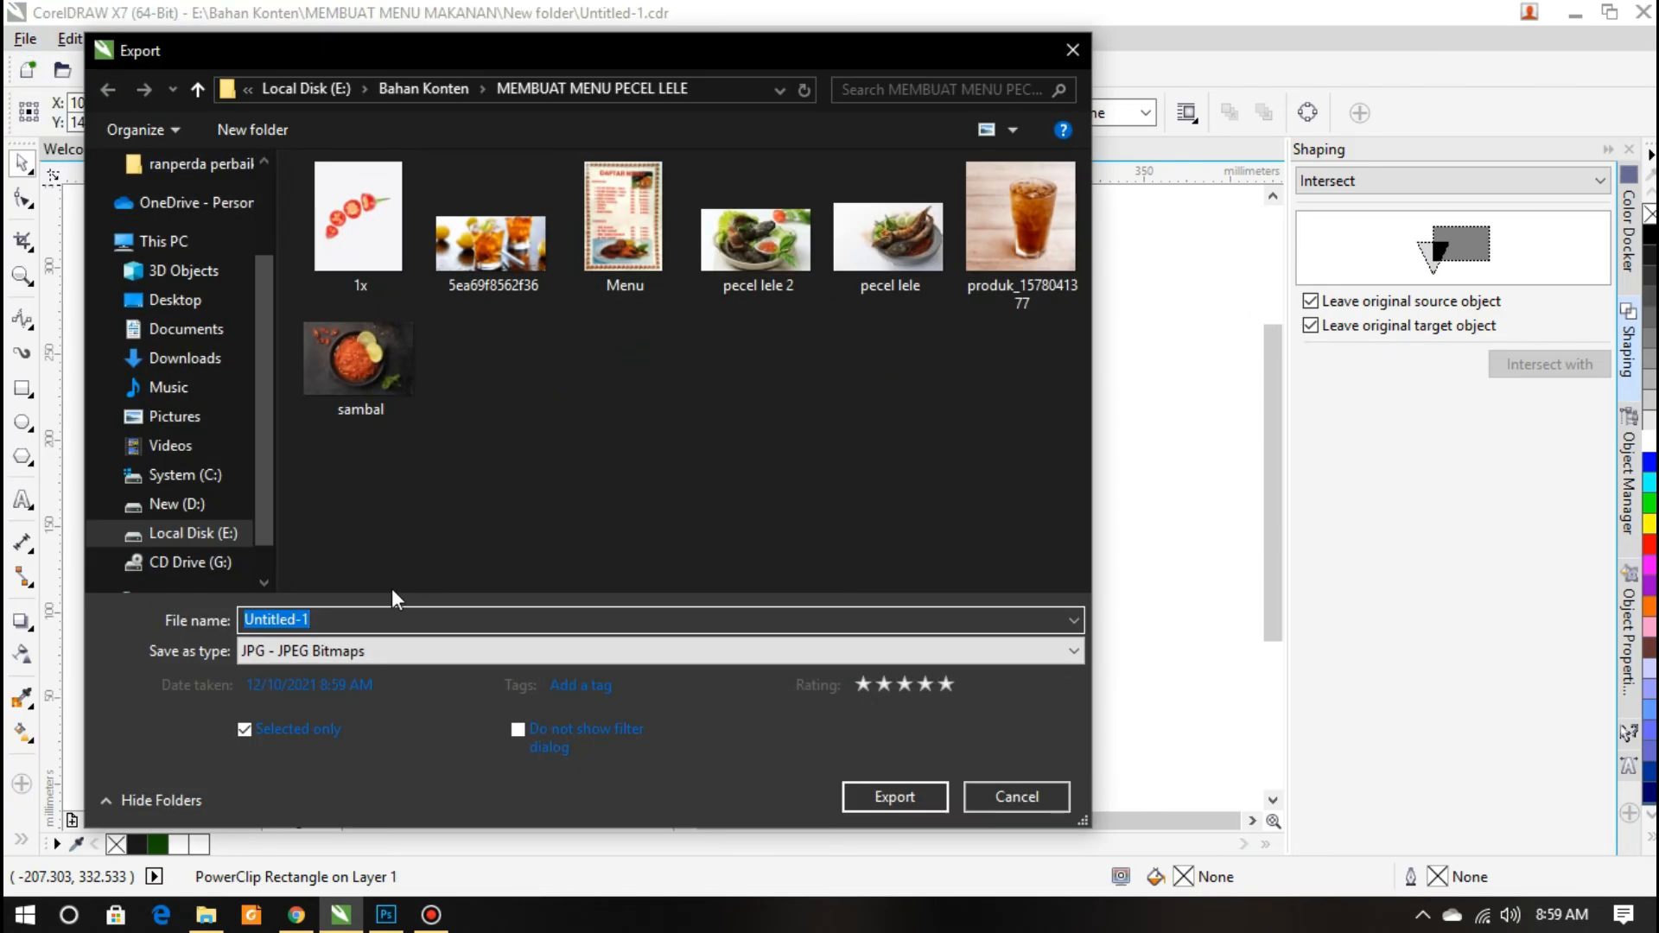
text(Men)
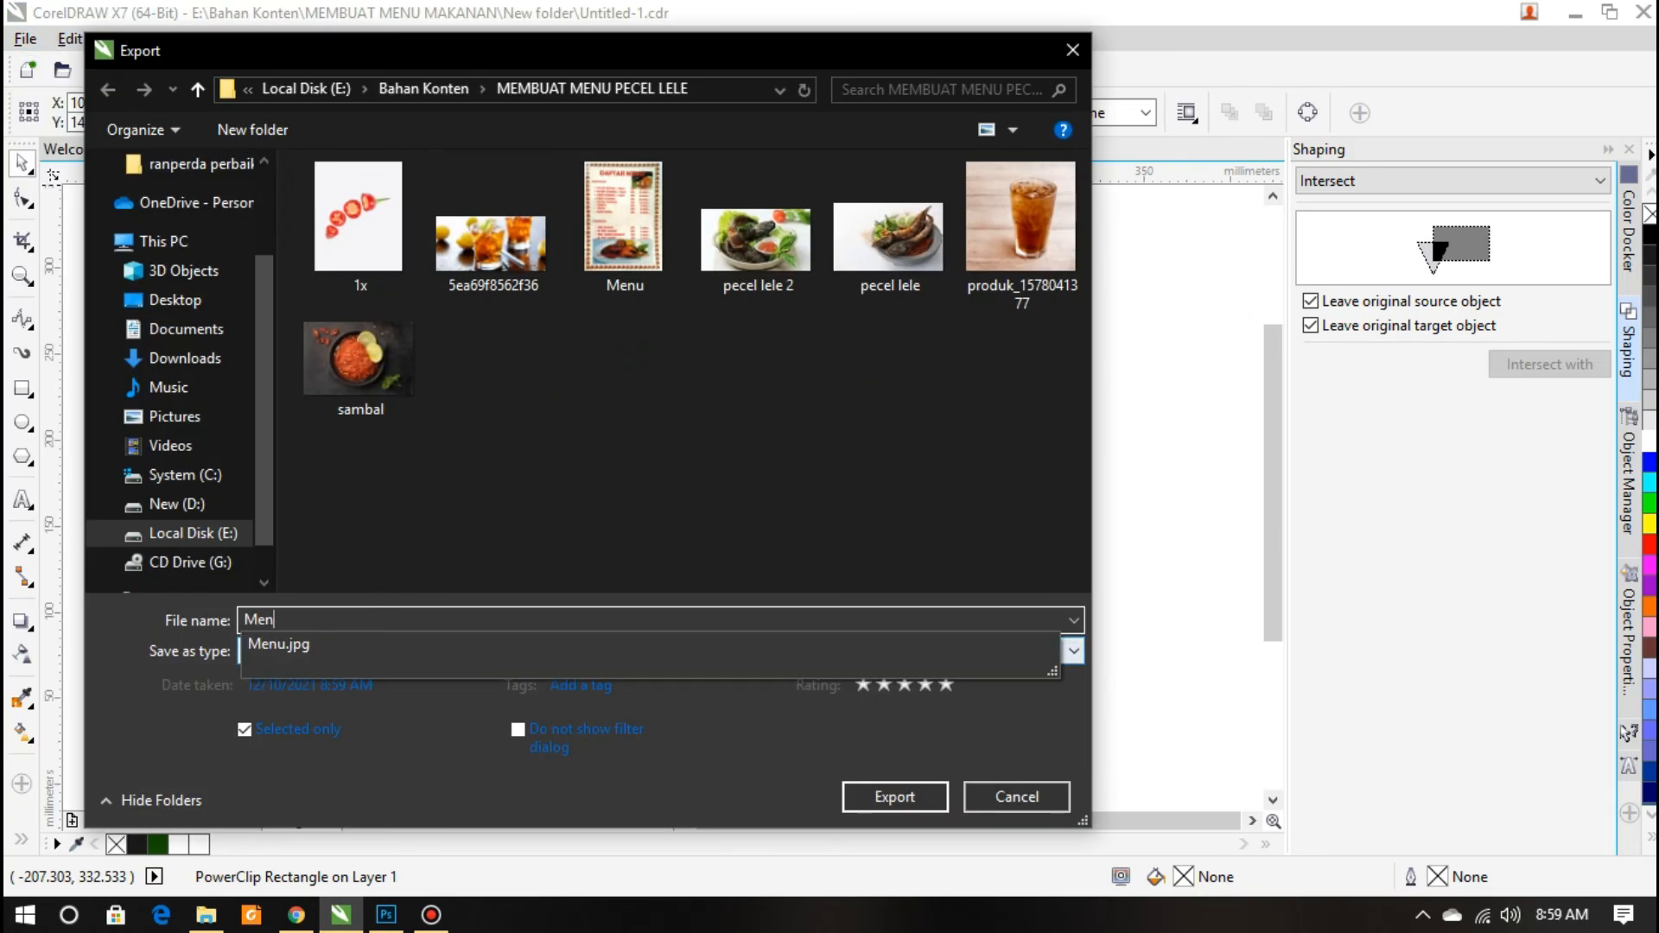
text(u Pecel Lele)
click(890, 795)
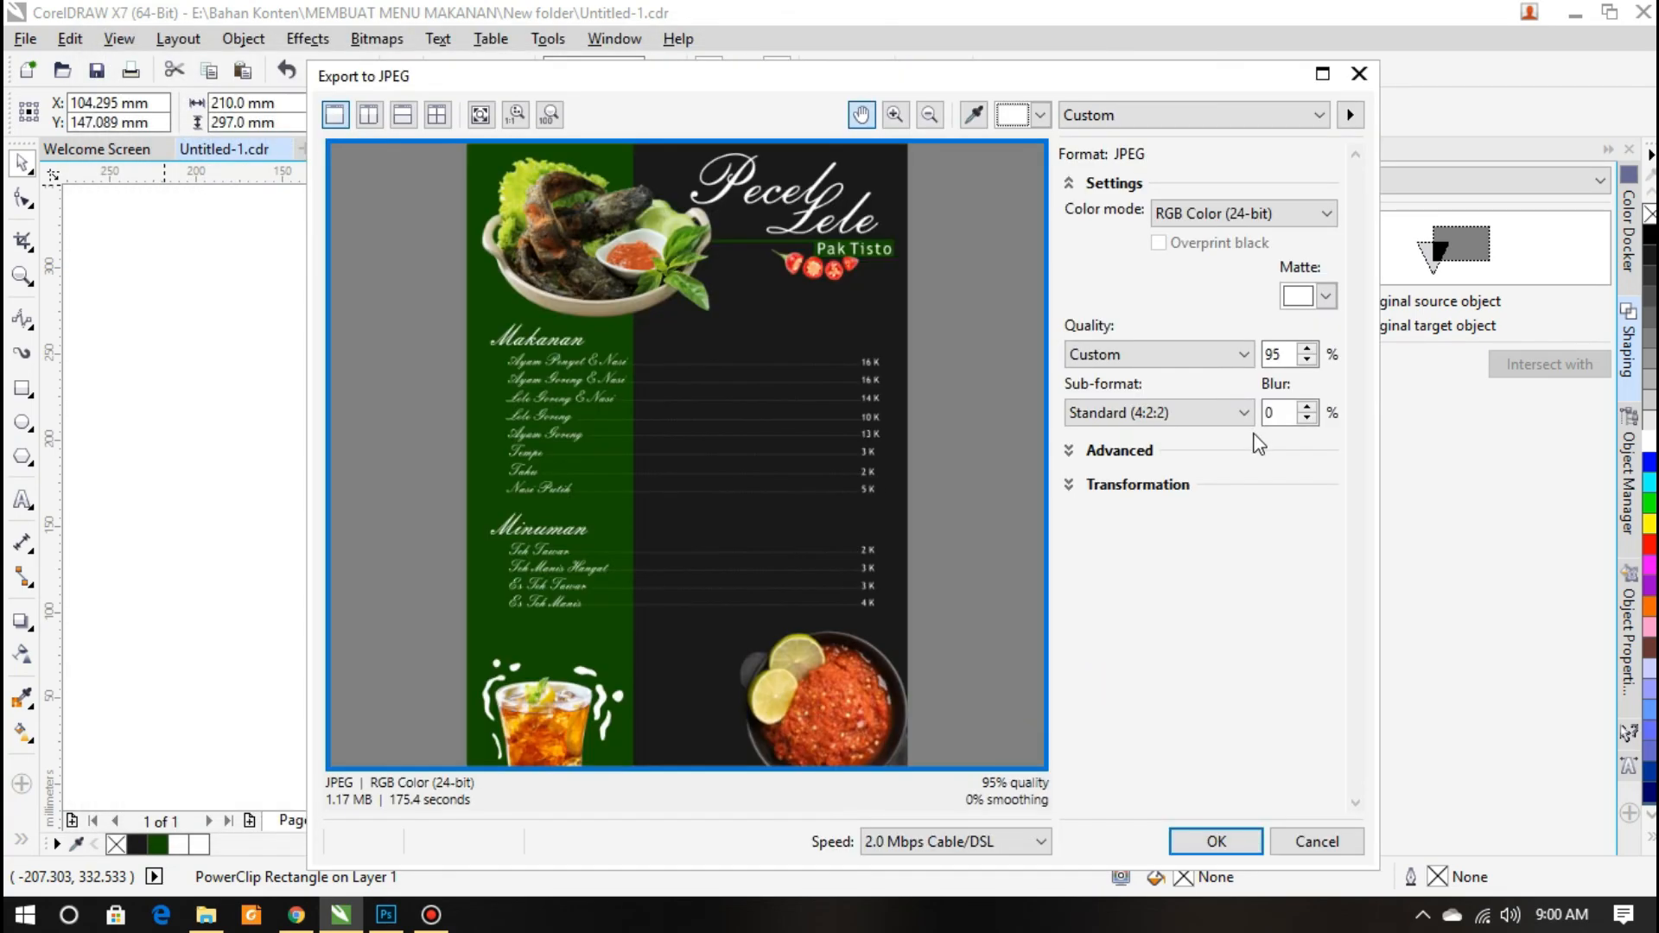
click(1239, 842)
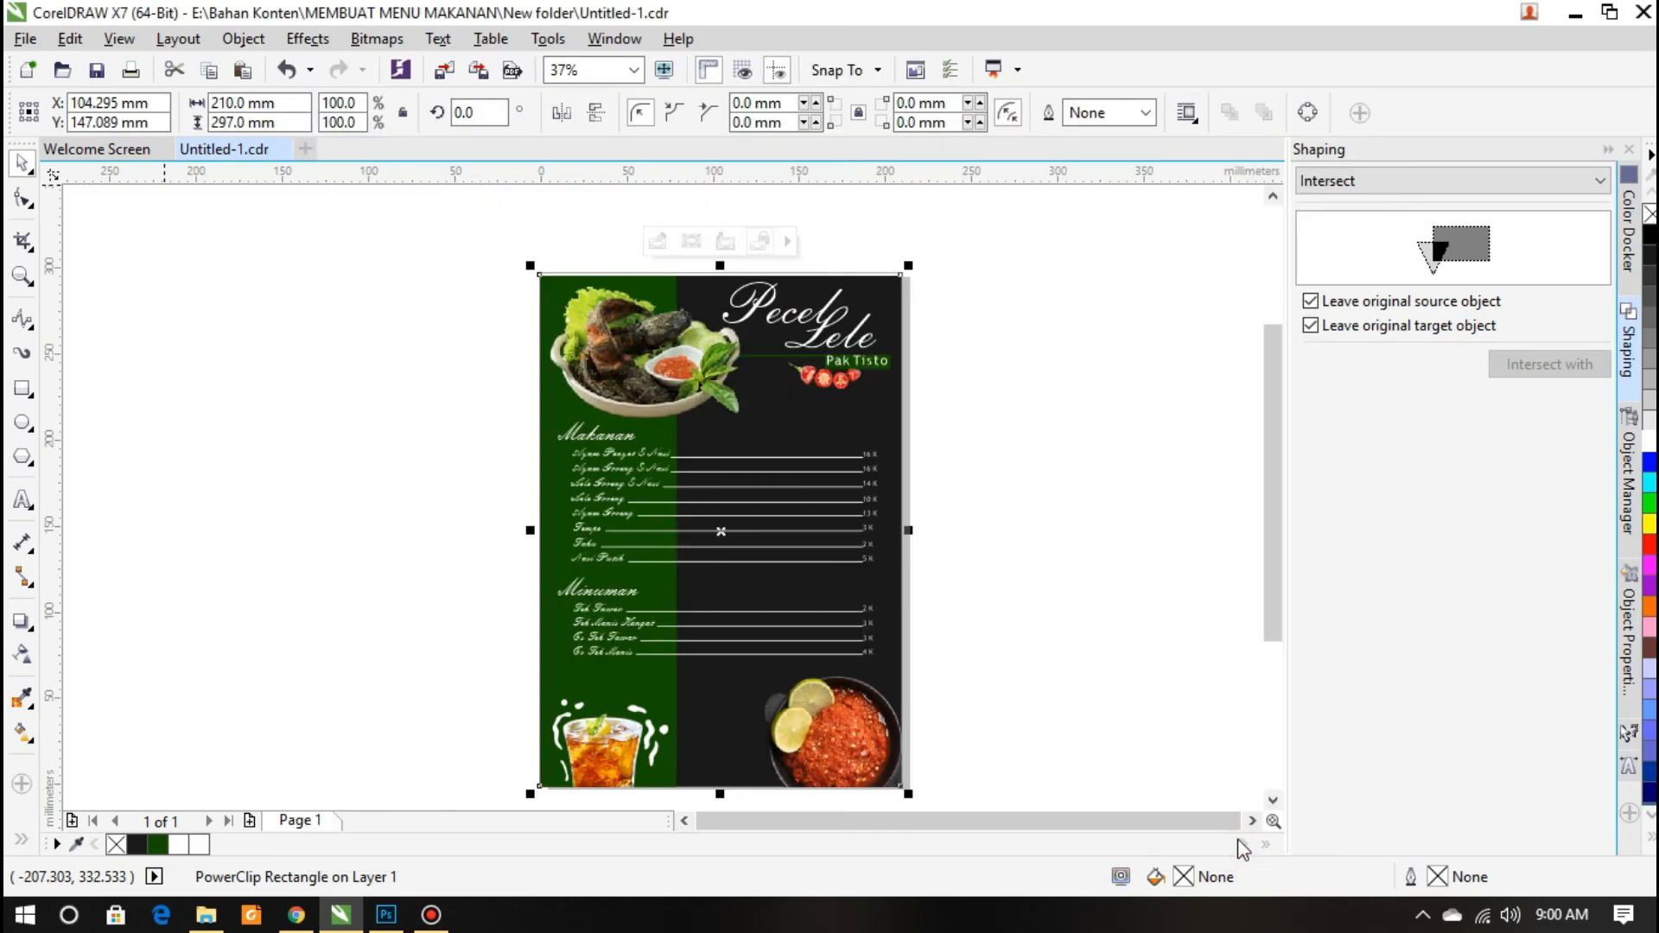
Switch to File Explorer and open the exported Menu Pecel Lele image to examine its title, priced lists and food pictures
key(alt+Tab)
click(745, 326)
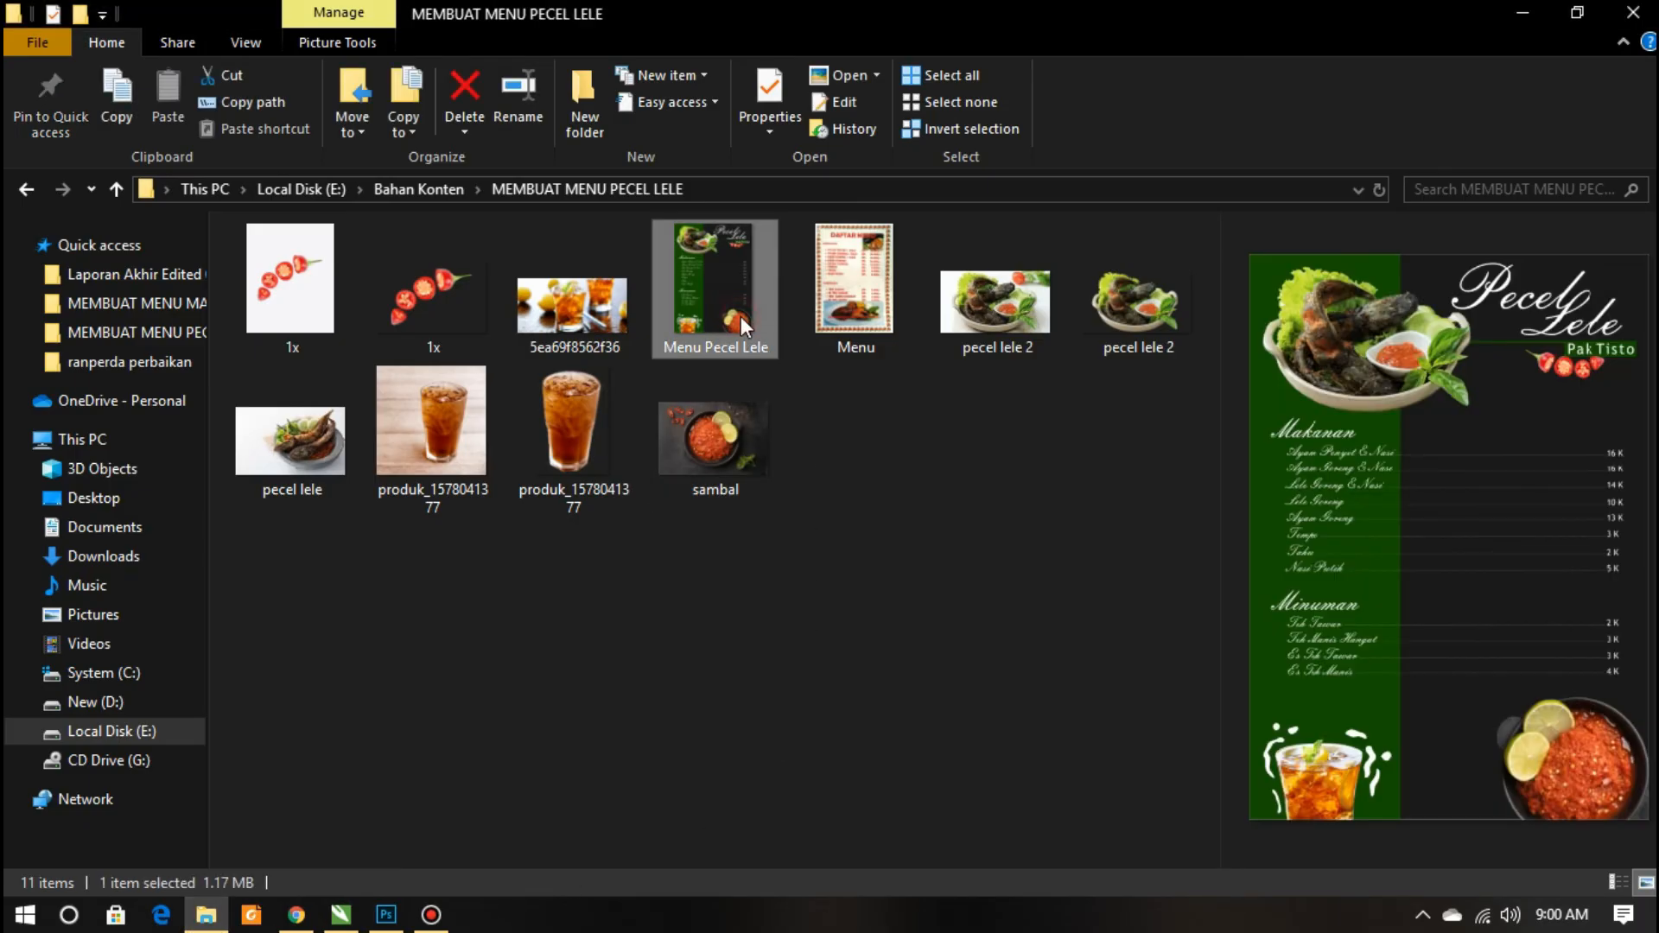
scroll(926, 446, up, 2)
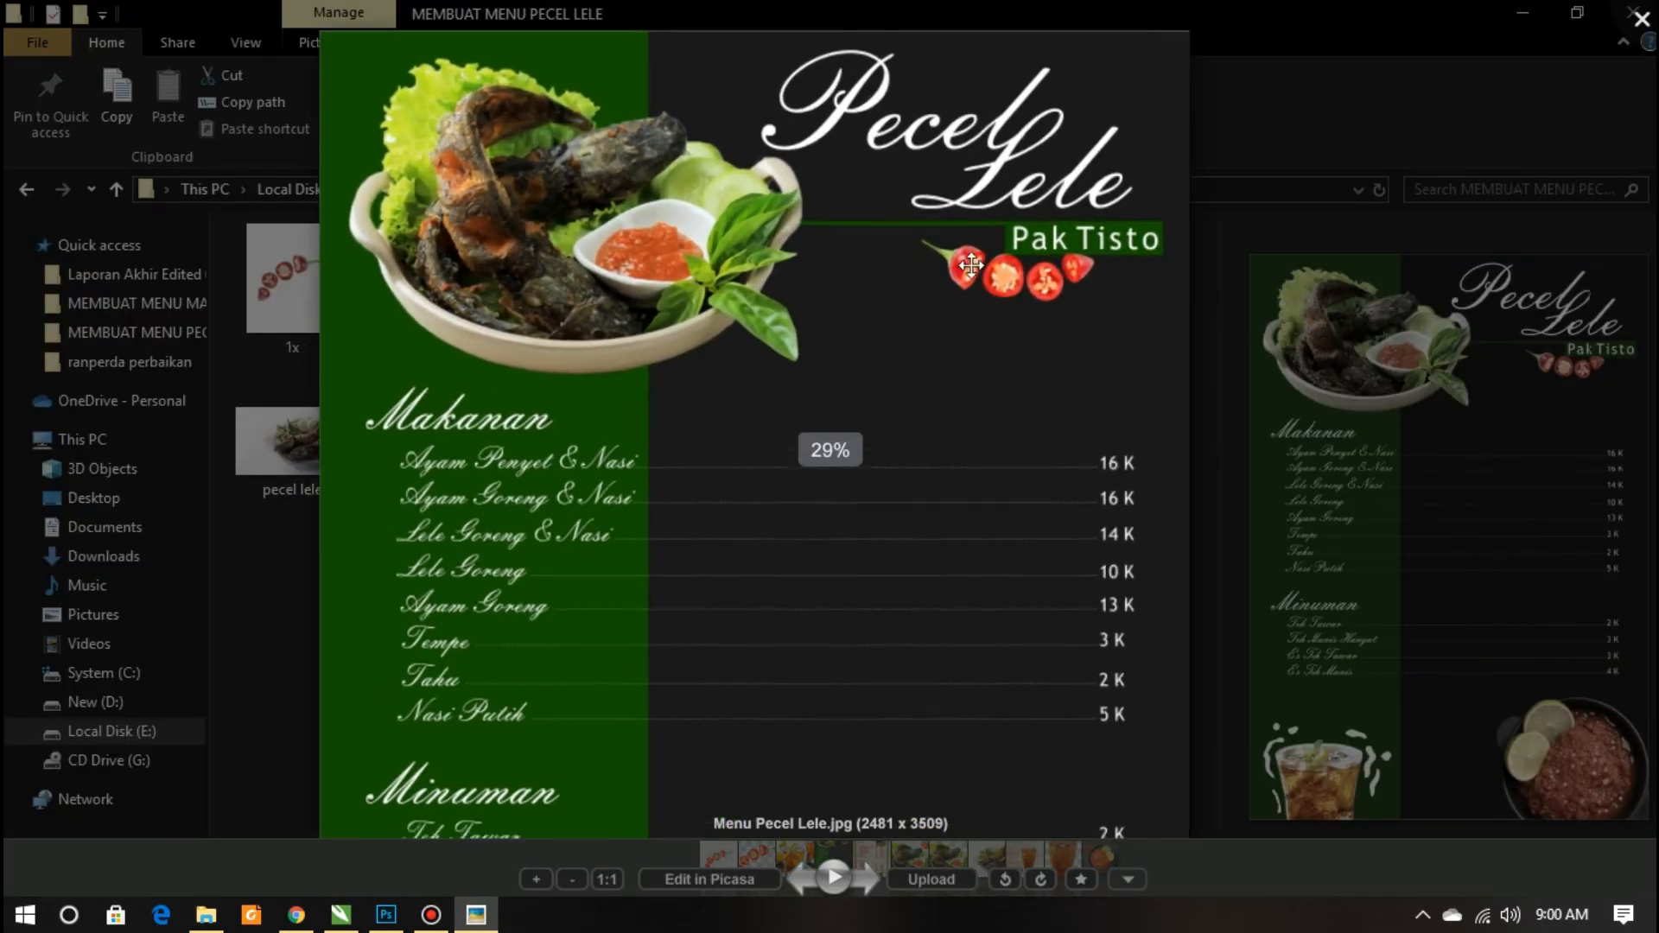
scroll(959, 510, up, 3)
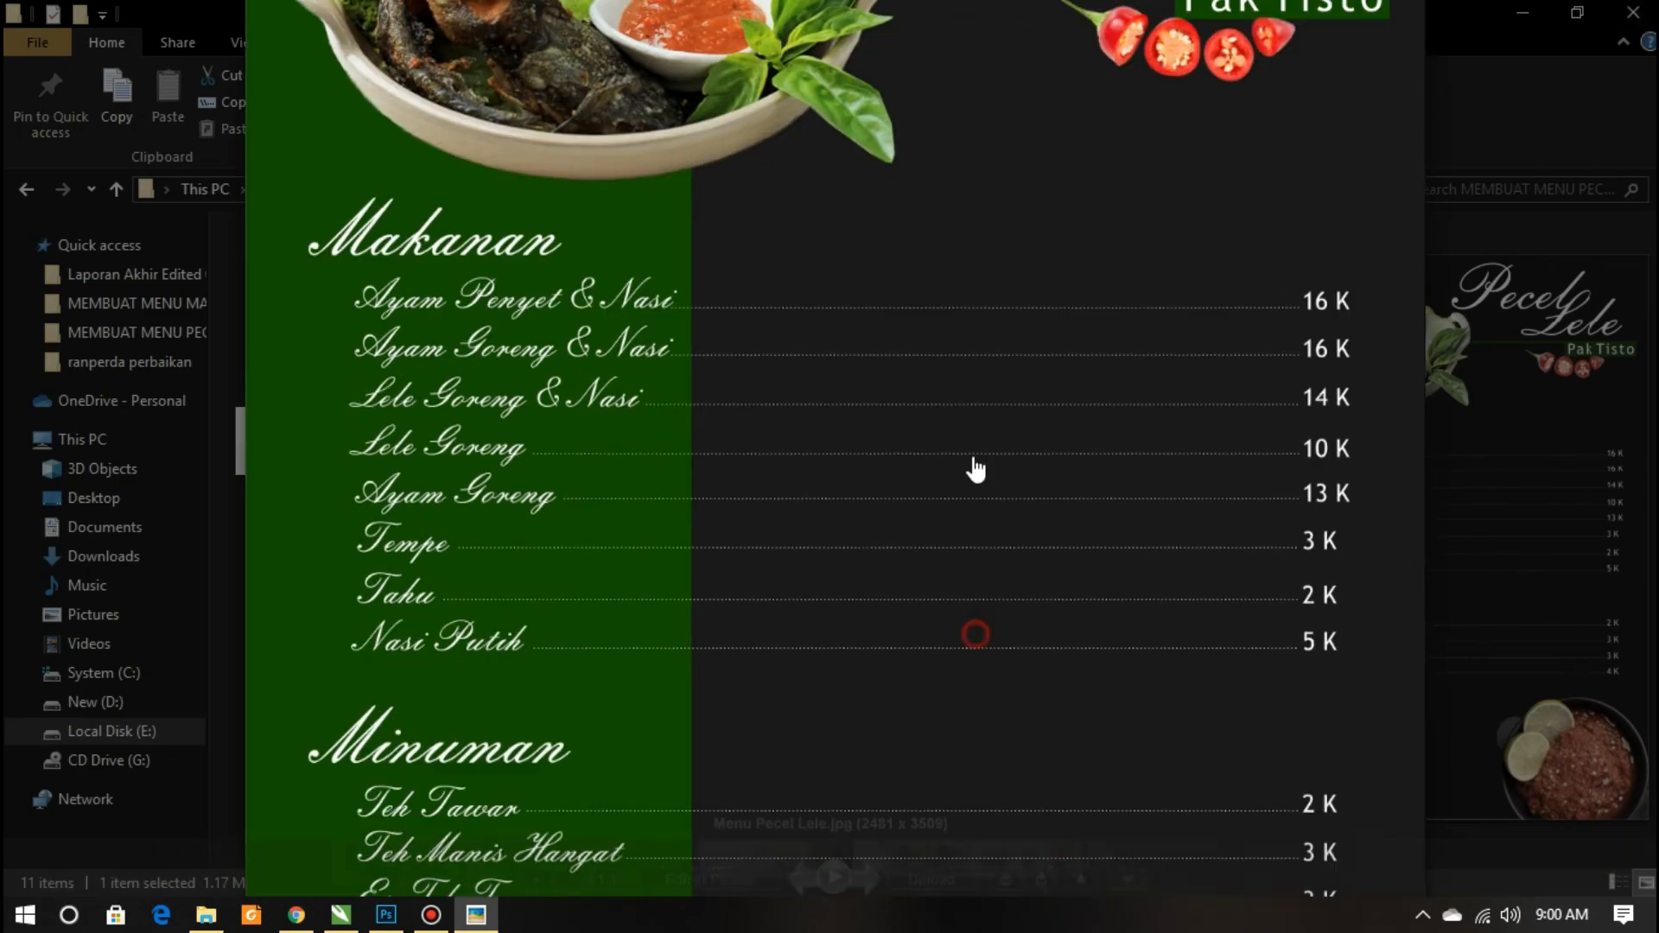
scroll(1003, 489, down, 4)
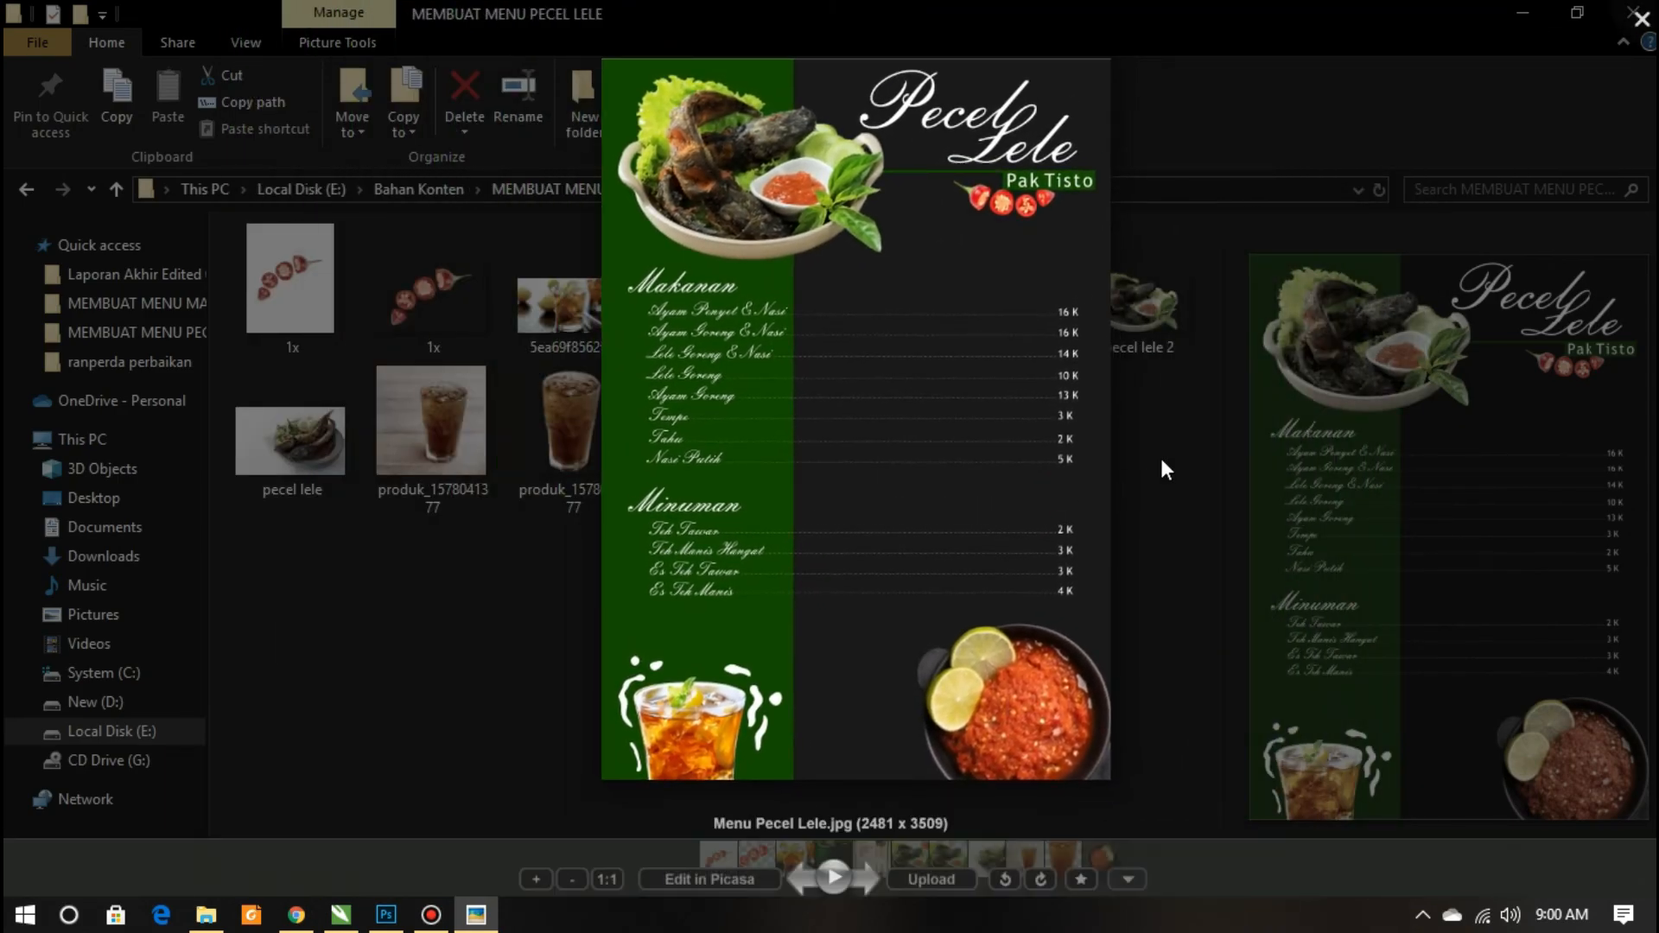